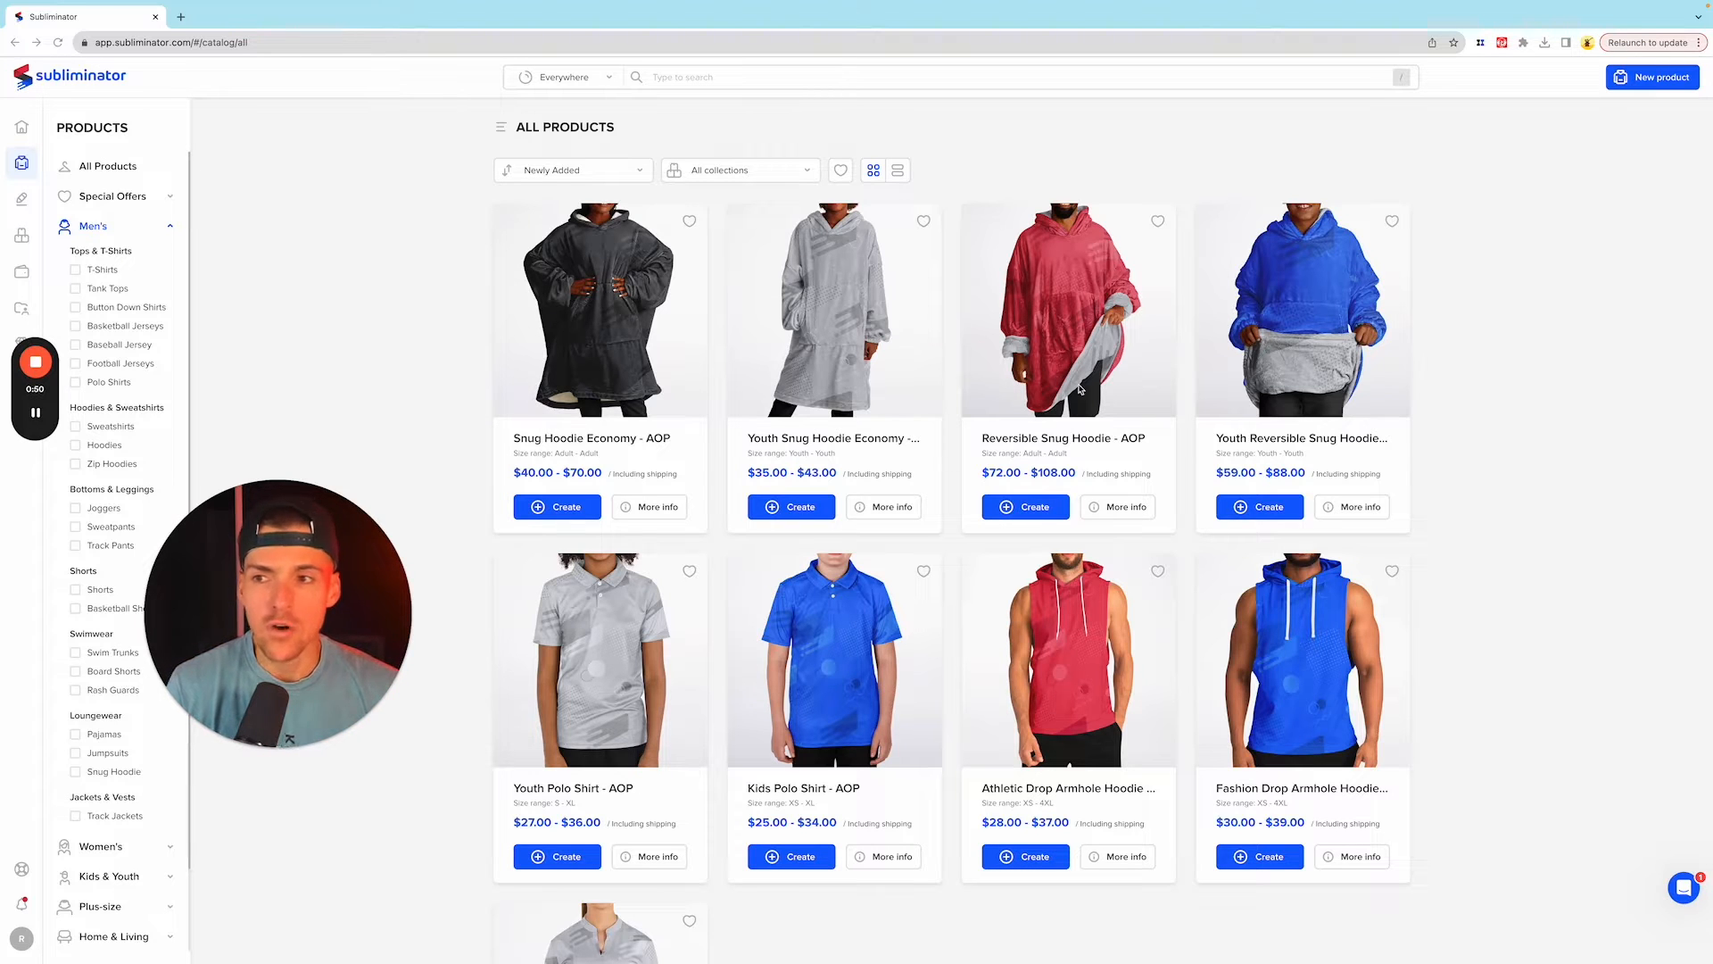
Step: Browse the first three pages of the all-products catalog to review the available all-over-print garments
{"action": "scroll", "coordinate": [1538, 490], "scroll_direction": "down", "scroll_amount": 3}
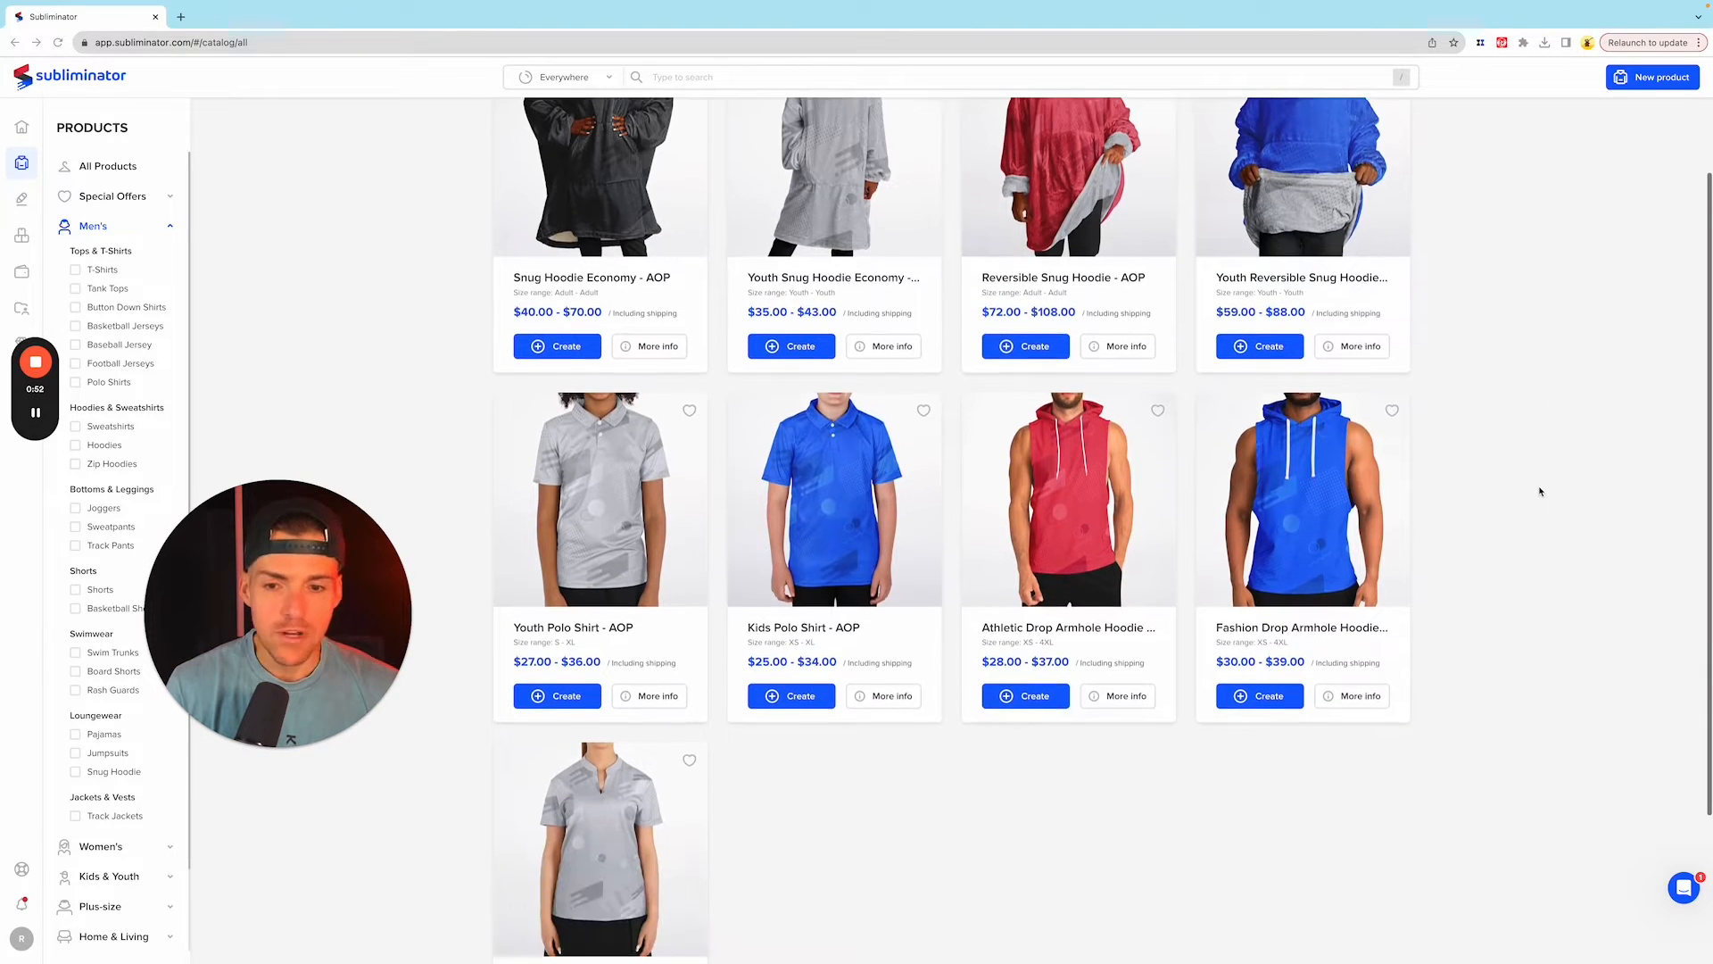
{"action": "scroll", "coordinate": [1541, 485], "scroll_direction": "up", "scroll_amount": 3}
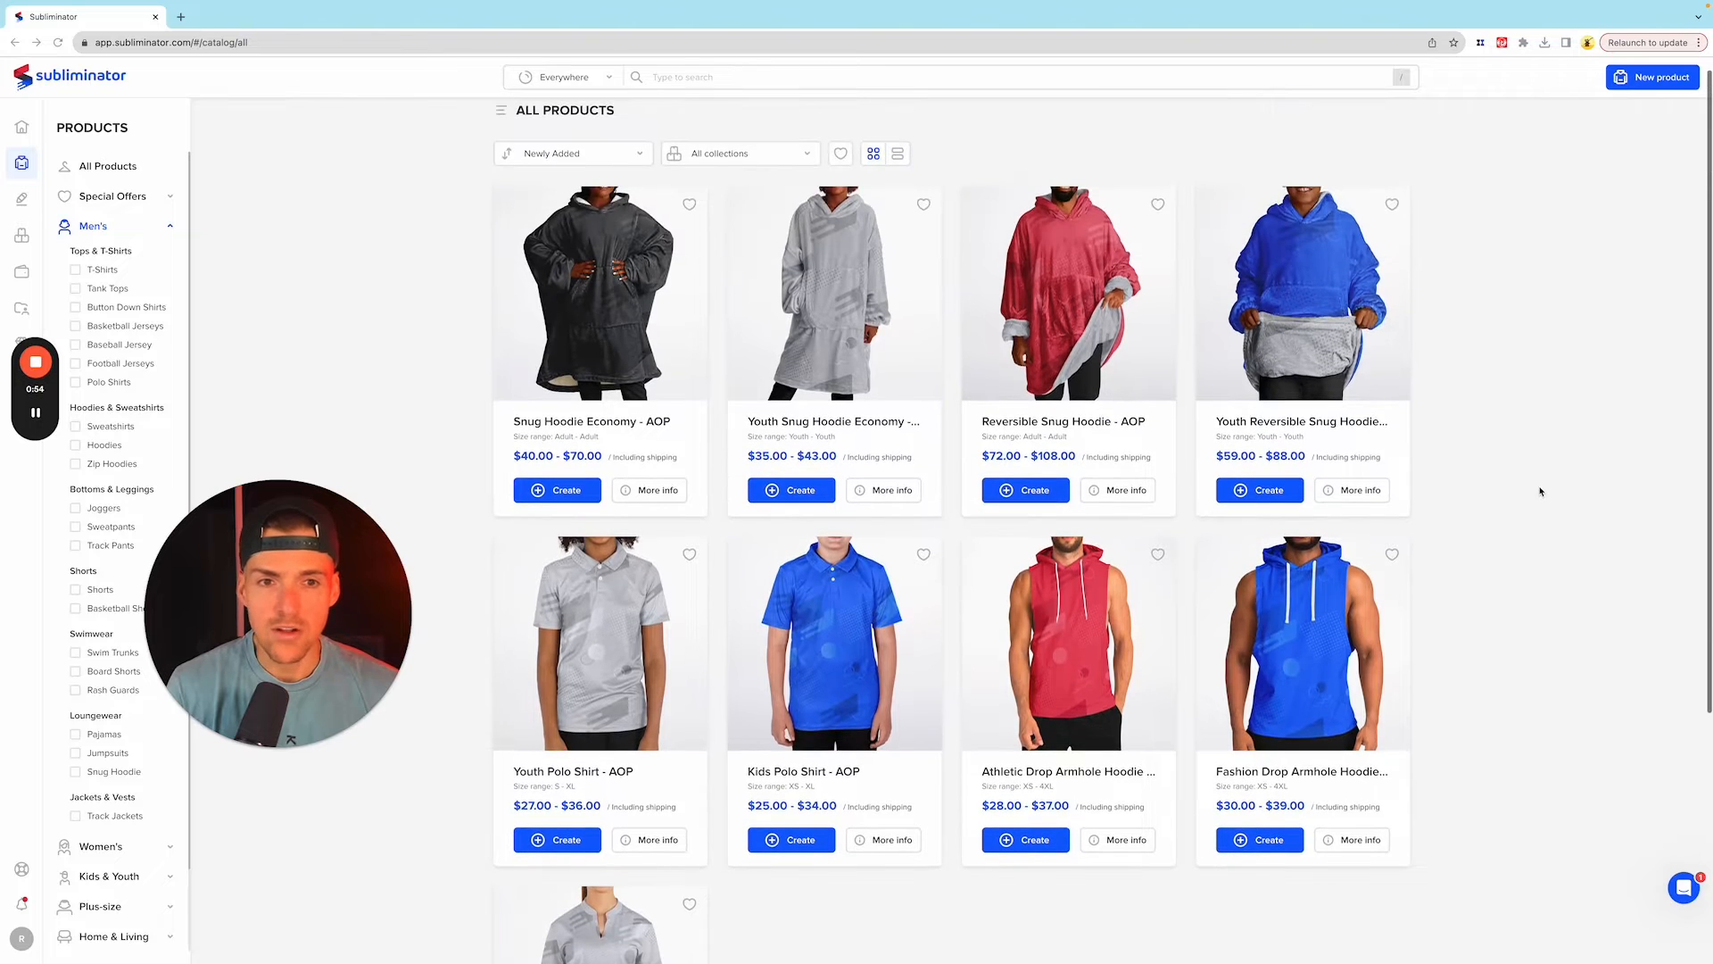
{"action": "scroll", "coordinate": [1499, 406], "scroll_direction": "down", "scroll_amount": 3}
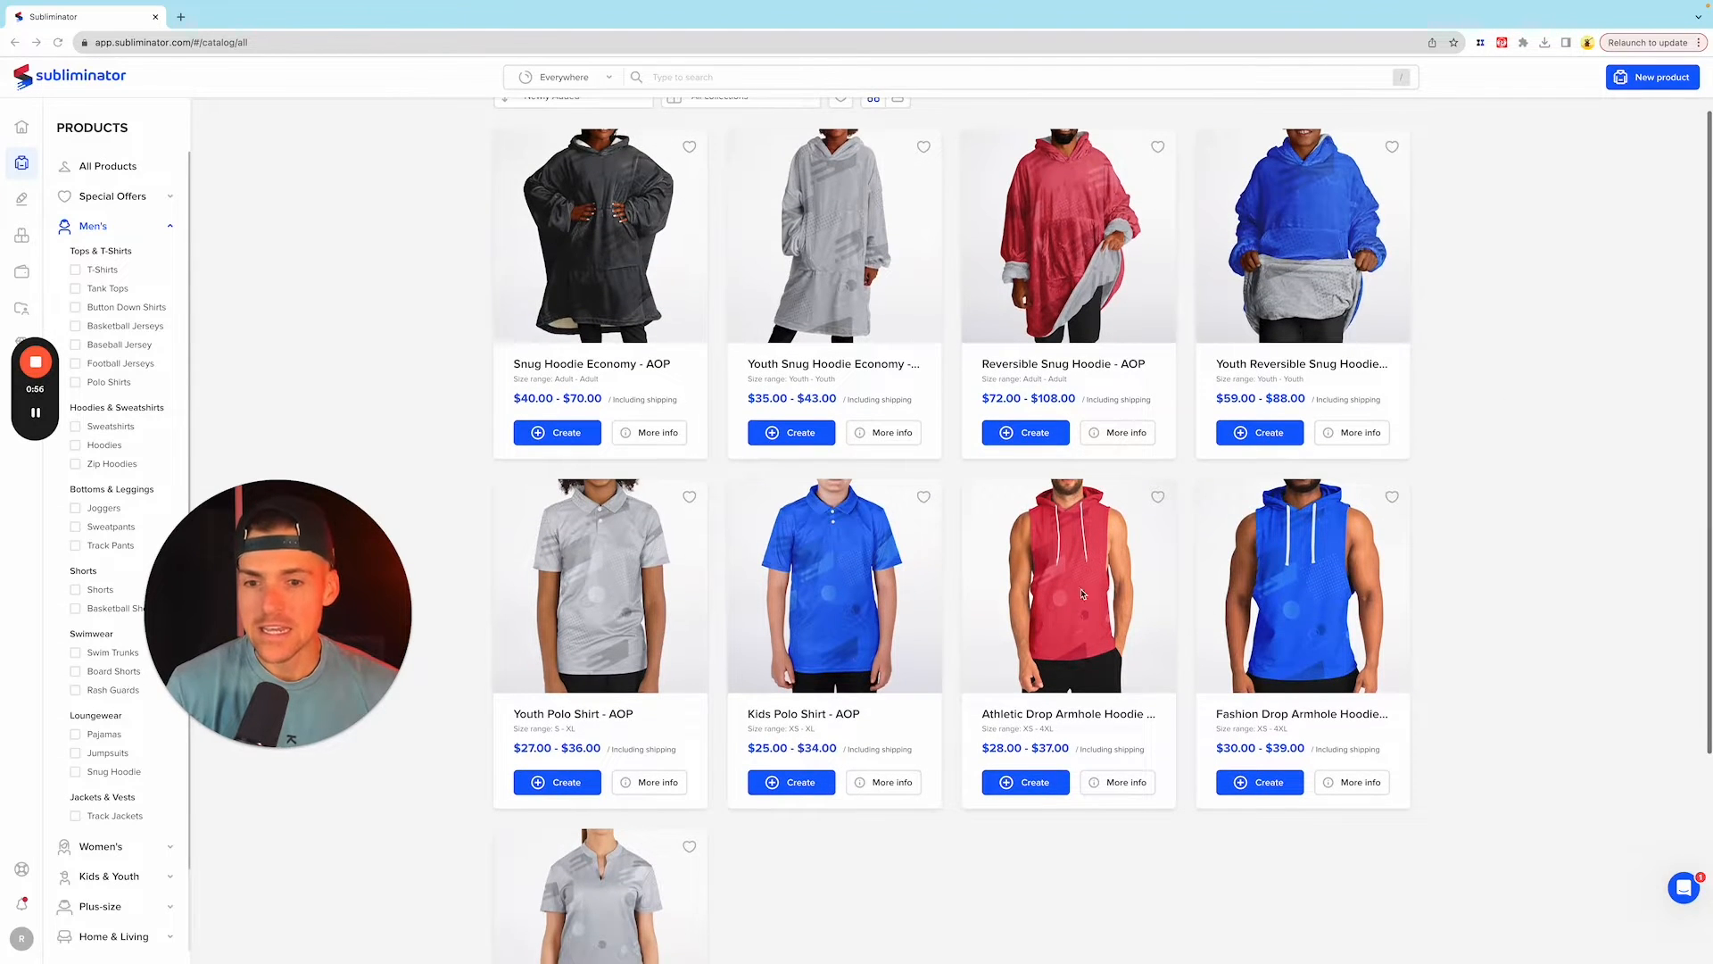
{"action": "scroll", "coordinate": [1587, 558], "scroll_direction": "down", "scroll_amount": 2}
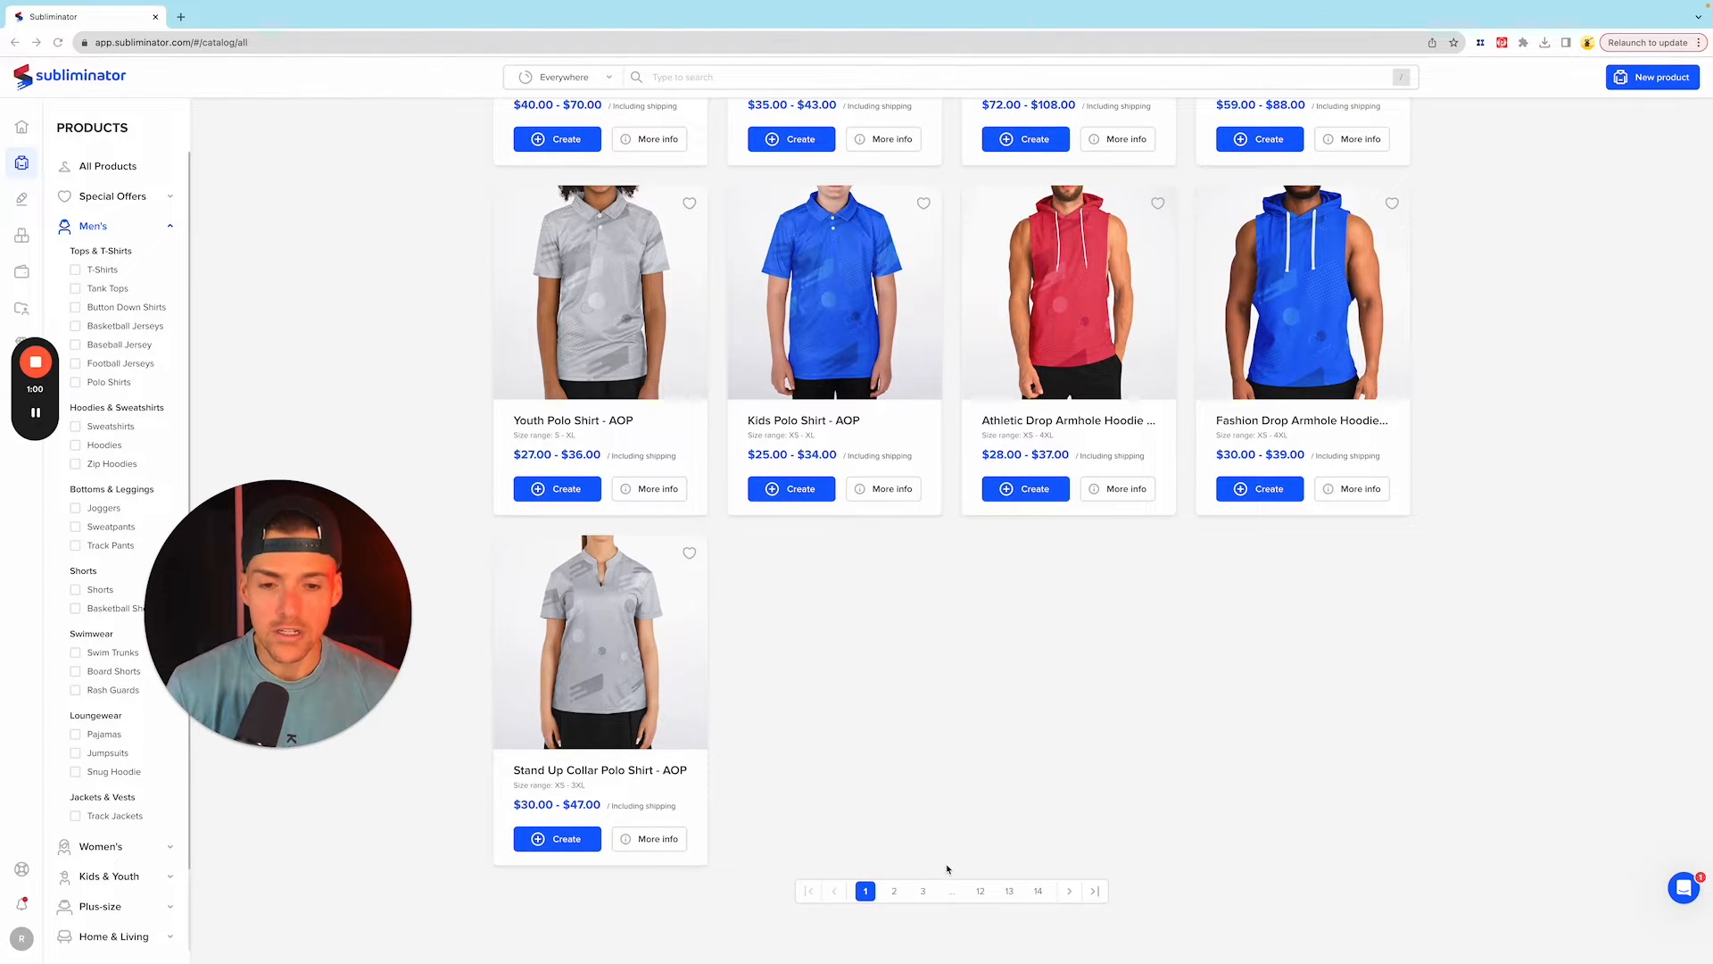
{"action": "left_click", "coordinate": [894, 891]}
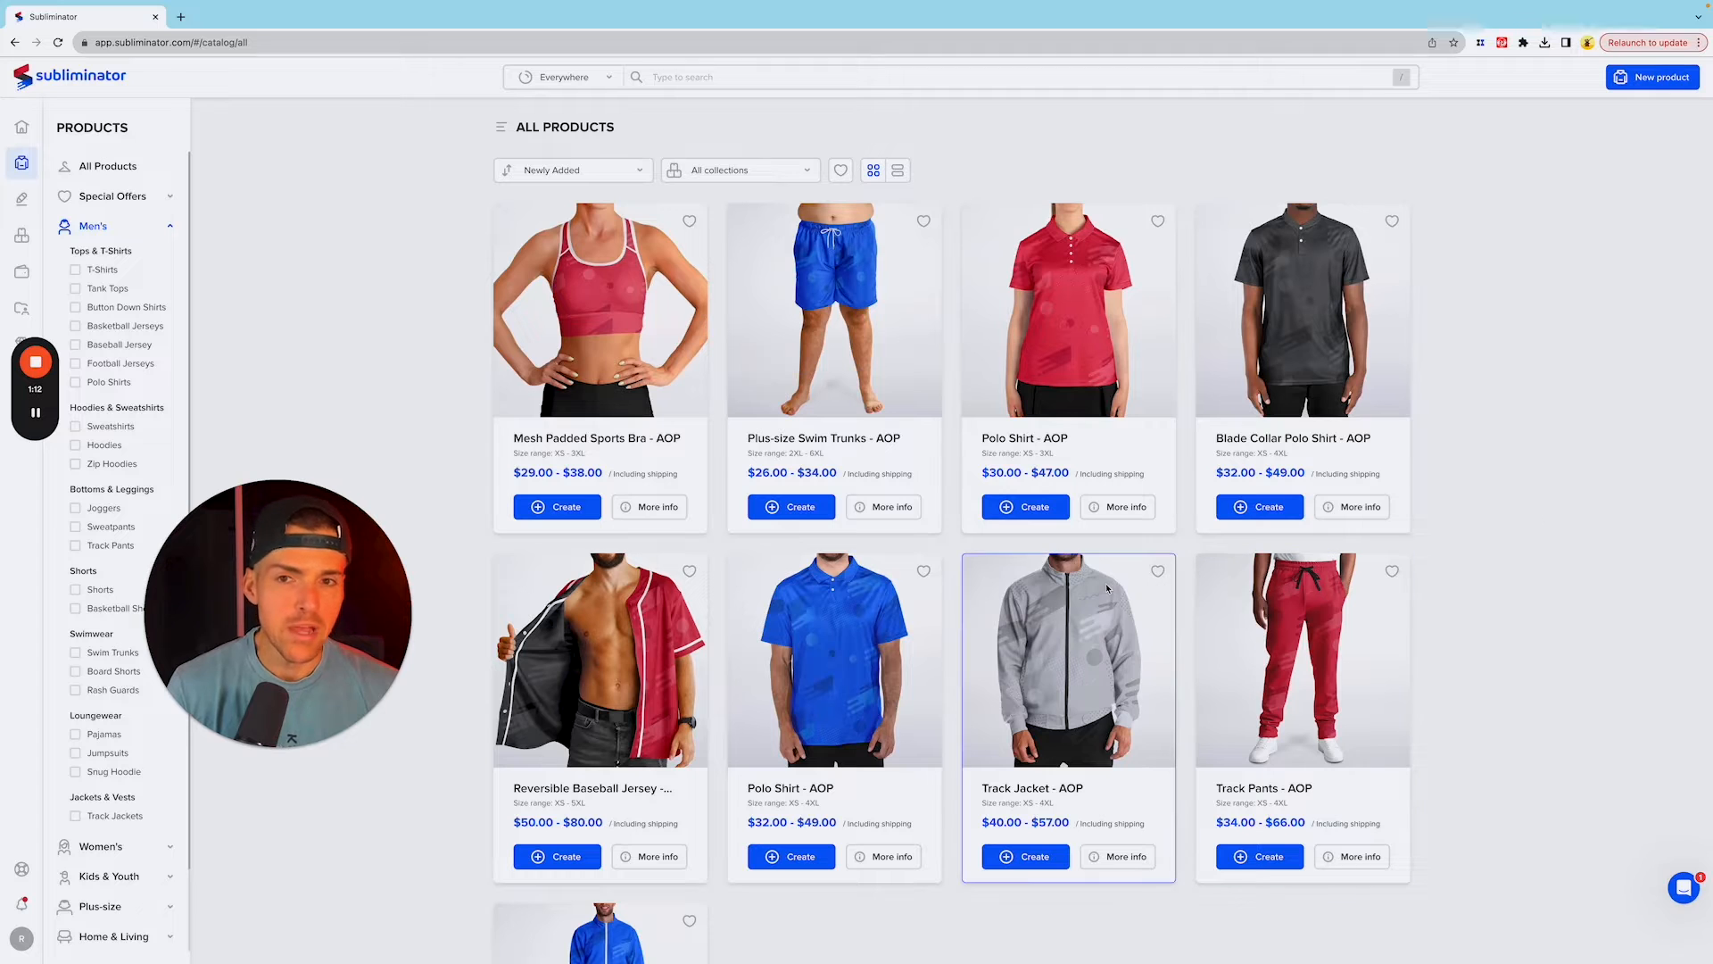
{"action": "scroll", "coordinate": [920, 742], "scroll_direction": "down", "scroll_amount": 5}
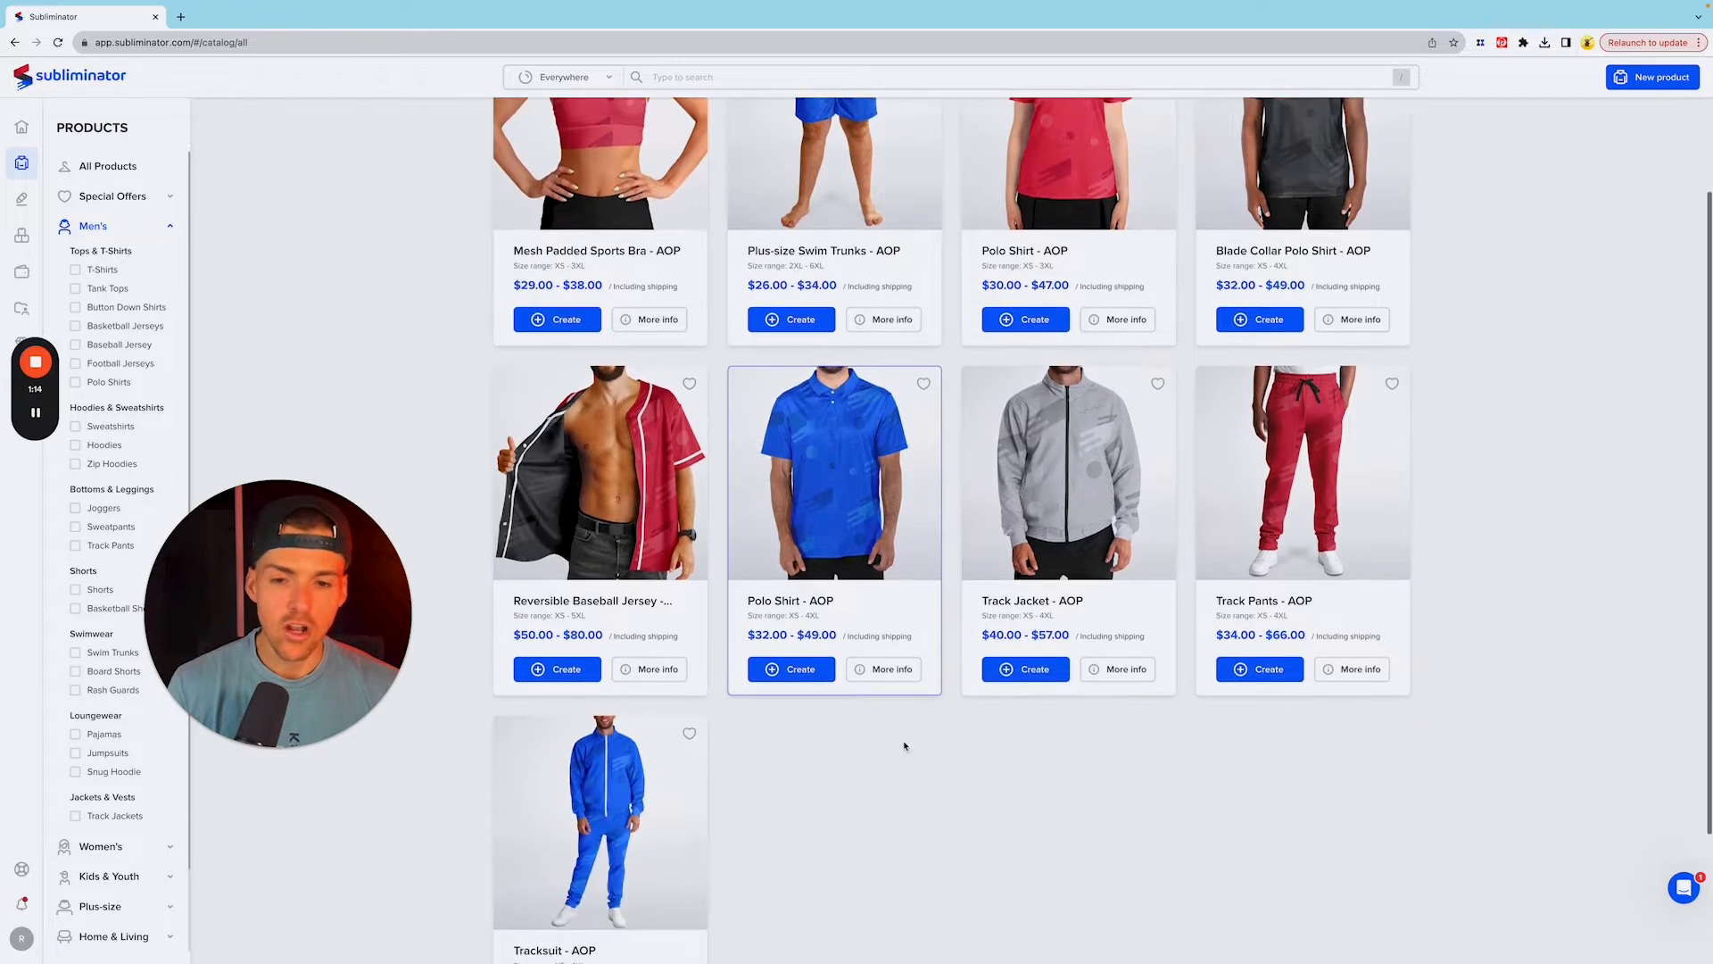
{"action": "left_click", "coordinate": [920, 890]}
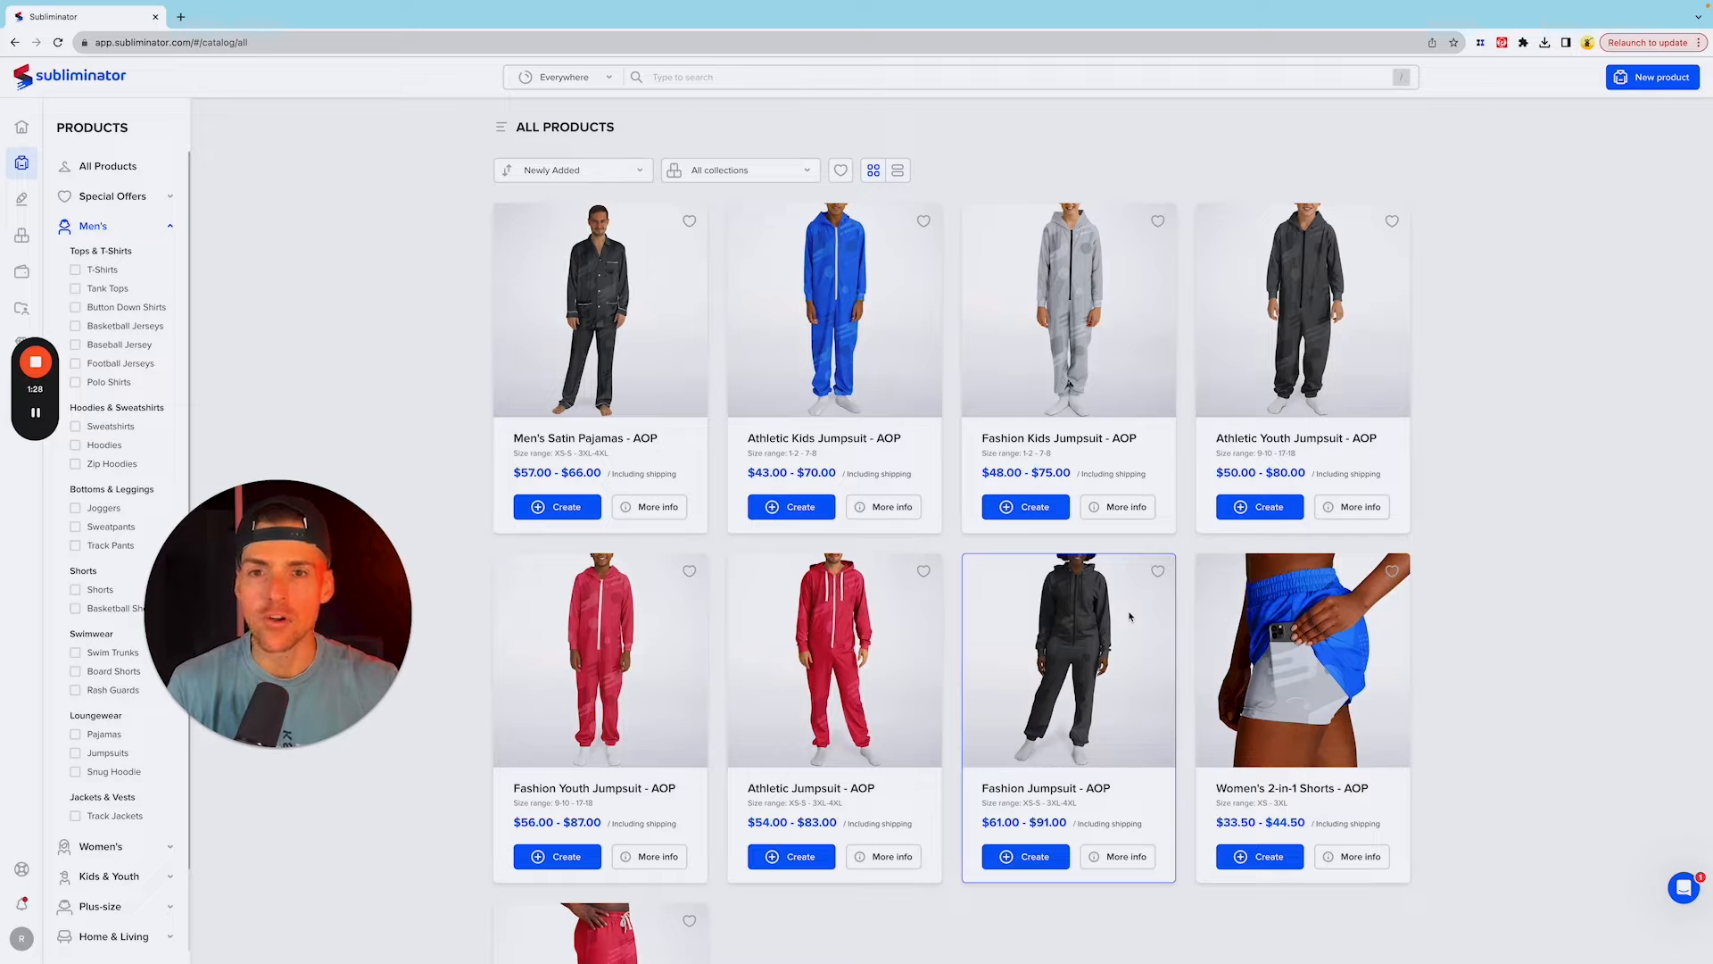
{"action": "scroll", "coordinate": [1447, 520], "scroll_direction": "down", "scroll_amount": 4}
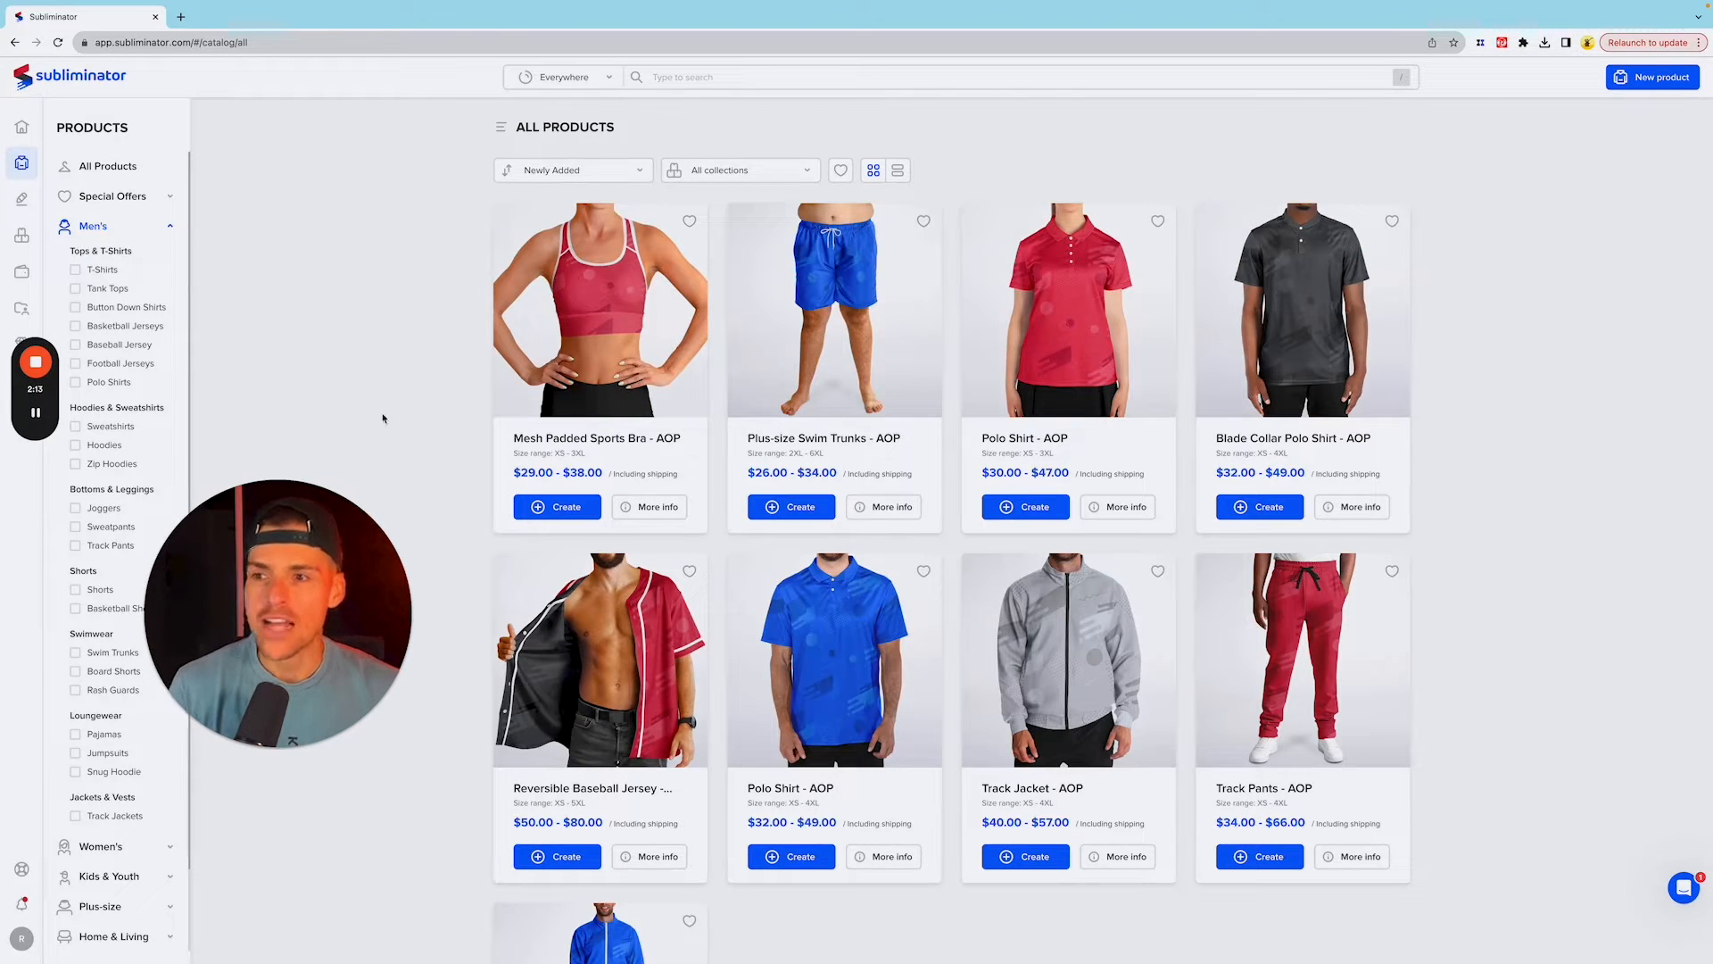
Step: Filter the men's products to baseball jerseys and show the details of Baseball Jersey - AOP
{"action": "left_click", "coordinate": [138, 345]}
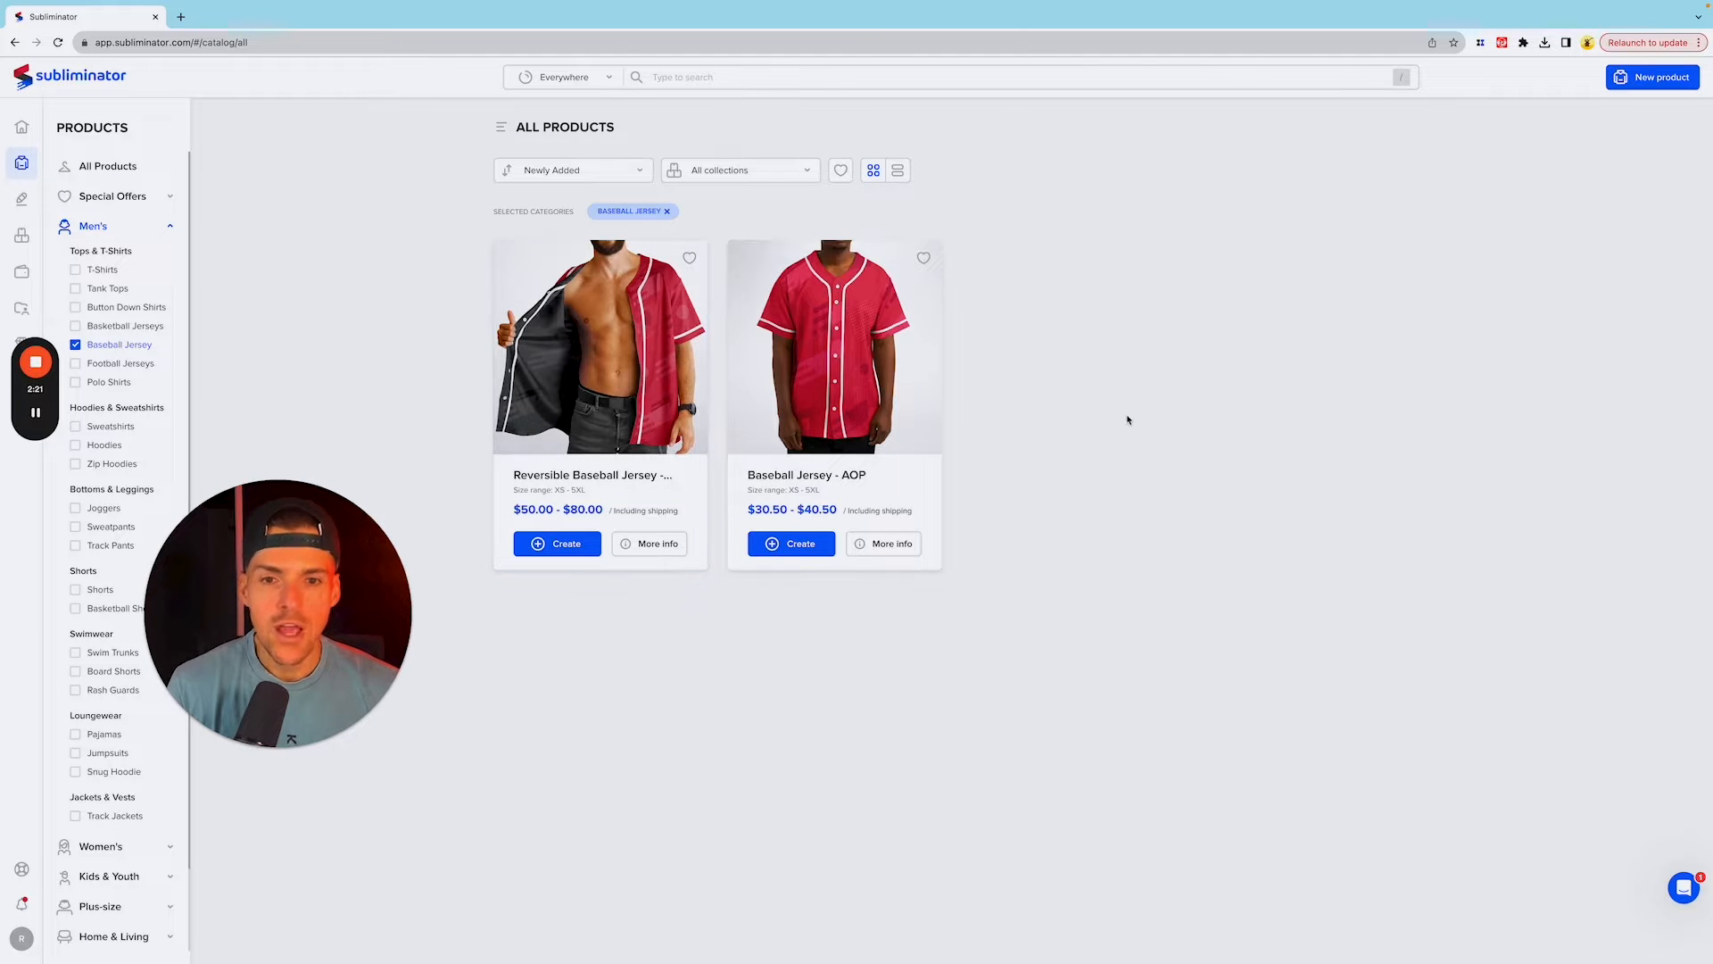
{"action": "left_click", "coordinate": [882, 546]}
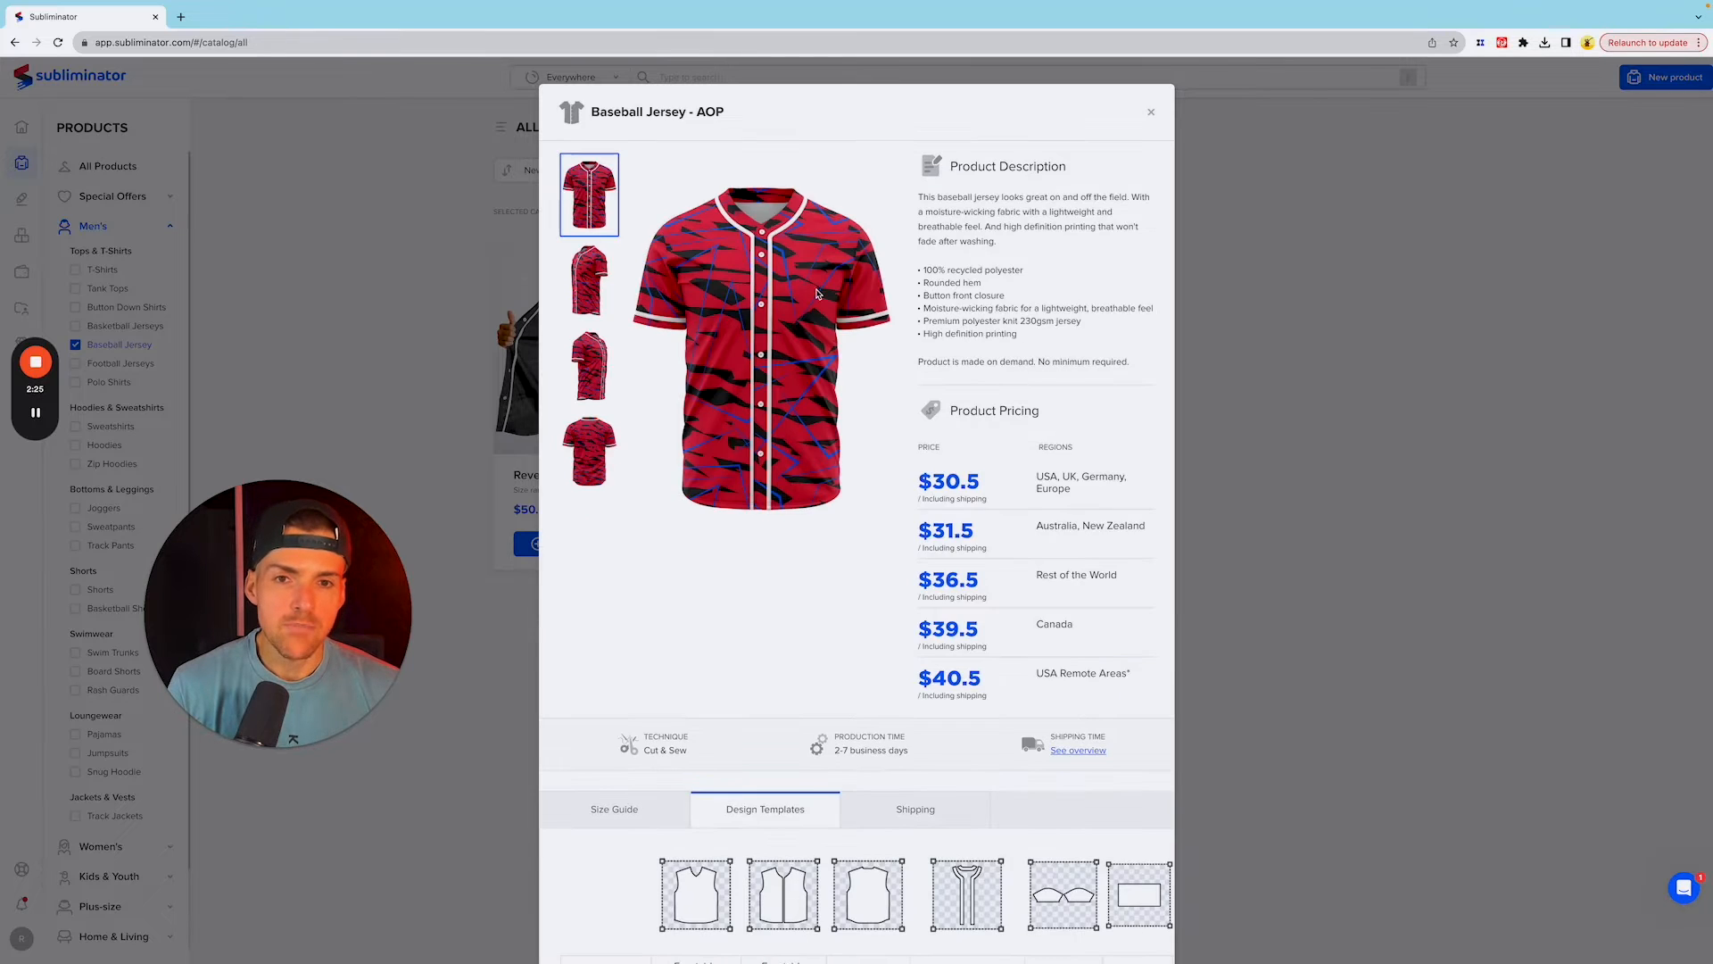
Step: Review the jersey's pricing and print file sizes, and download its design template
{"action": "scroll", "coordinate": [843, 303], "scroll_direction": "down", "scroll_amount": 1}
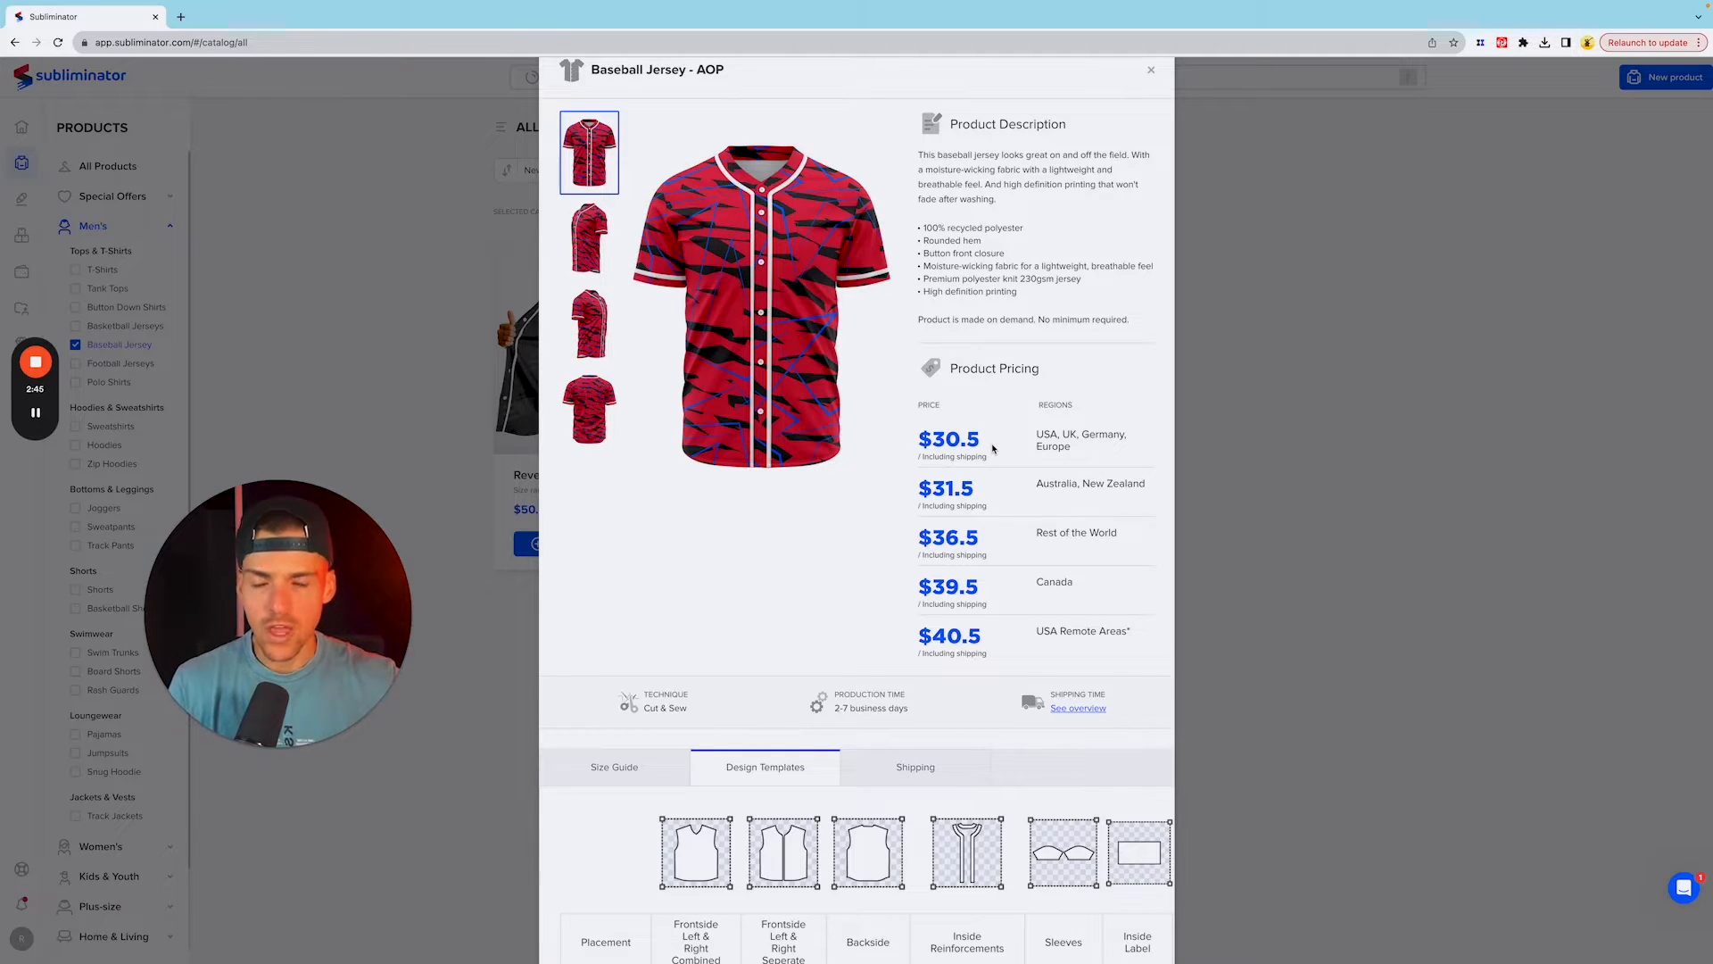
{"action": "scroll", "coordinate": [1004, 468], "scroll_direction": "down", "scroll_amount": 1}
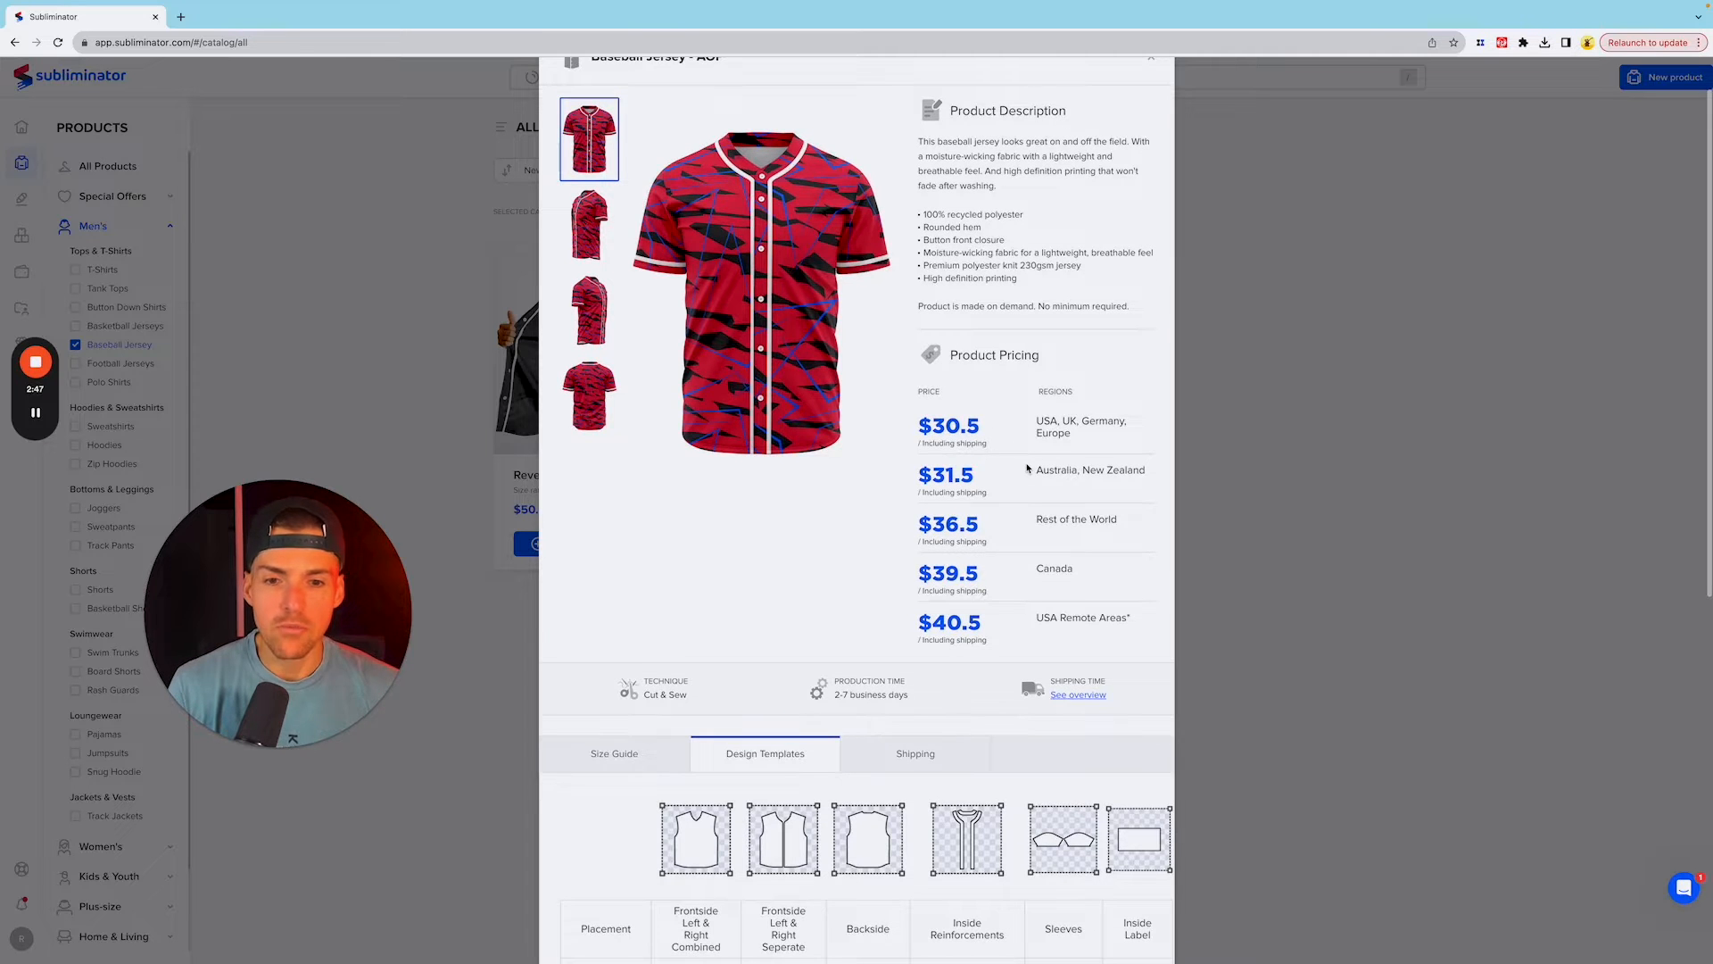
{"action": "scroll", "coordinate": [1026, 464], "scroll_direction": "down", "scroll_amount": 3}
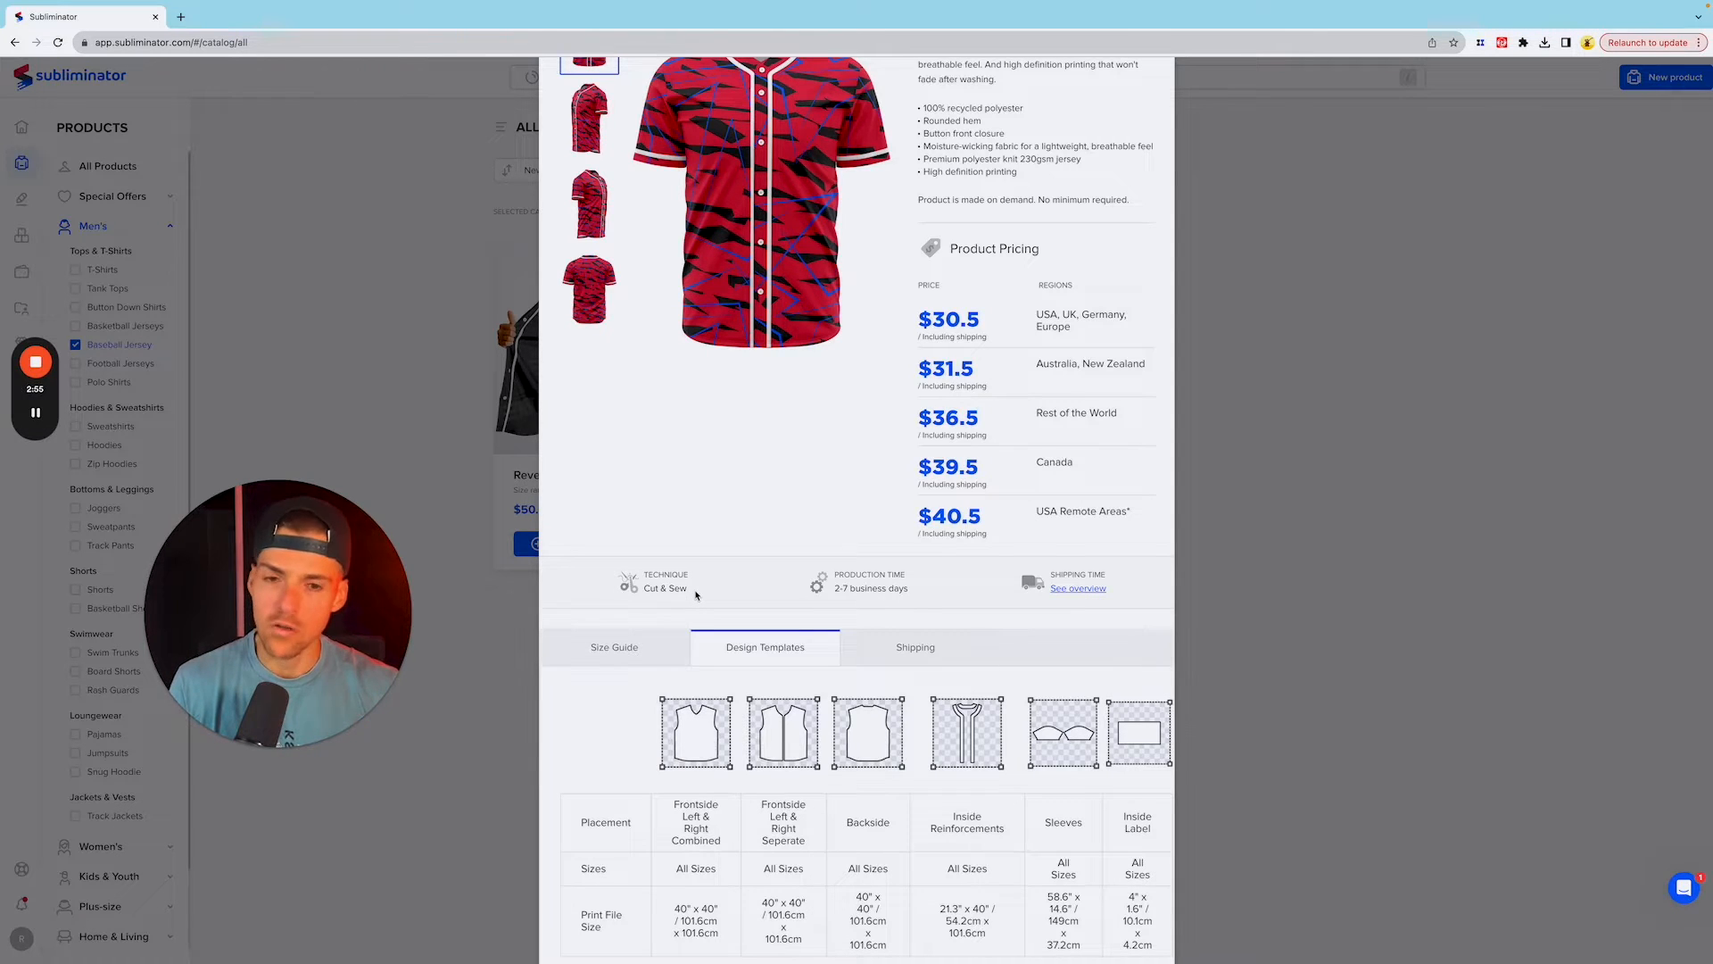
{"action": "scroll", "coordinate": [916, 560], "scroll_direction": "down", "scroll_amount": 1}
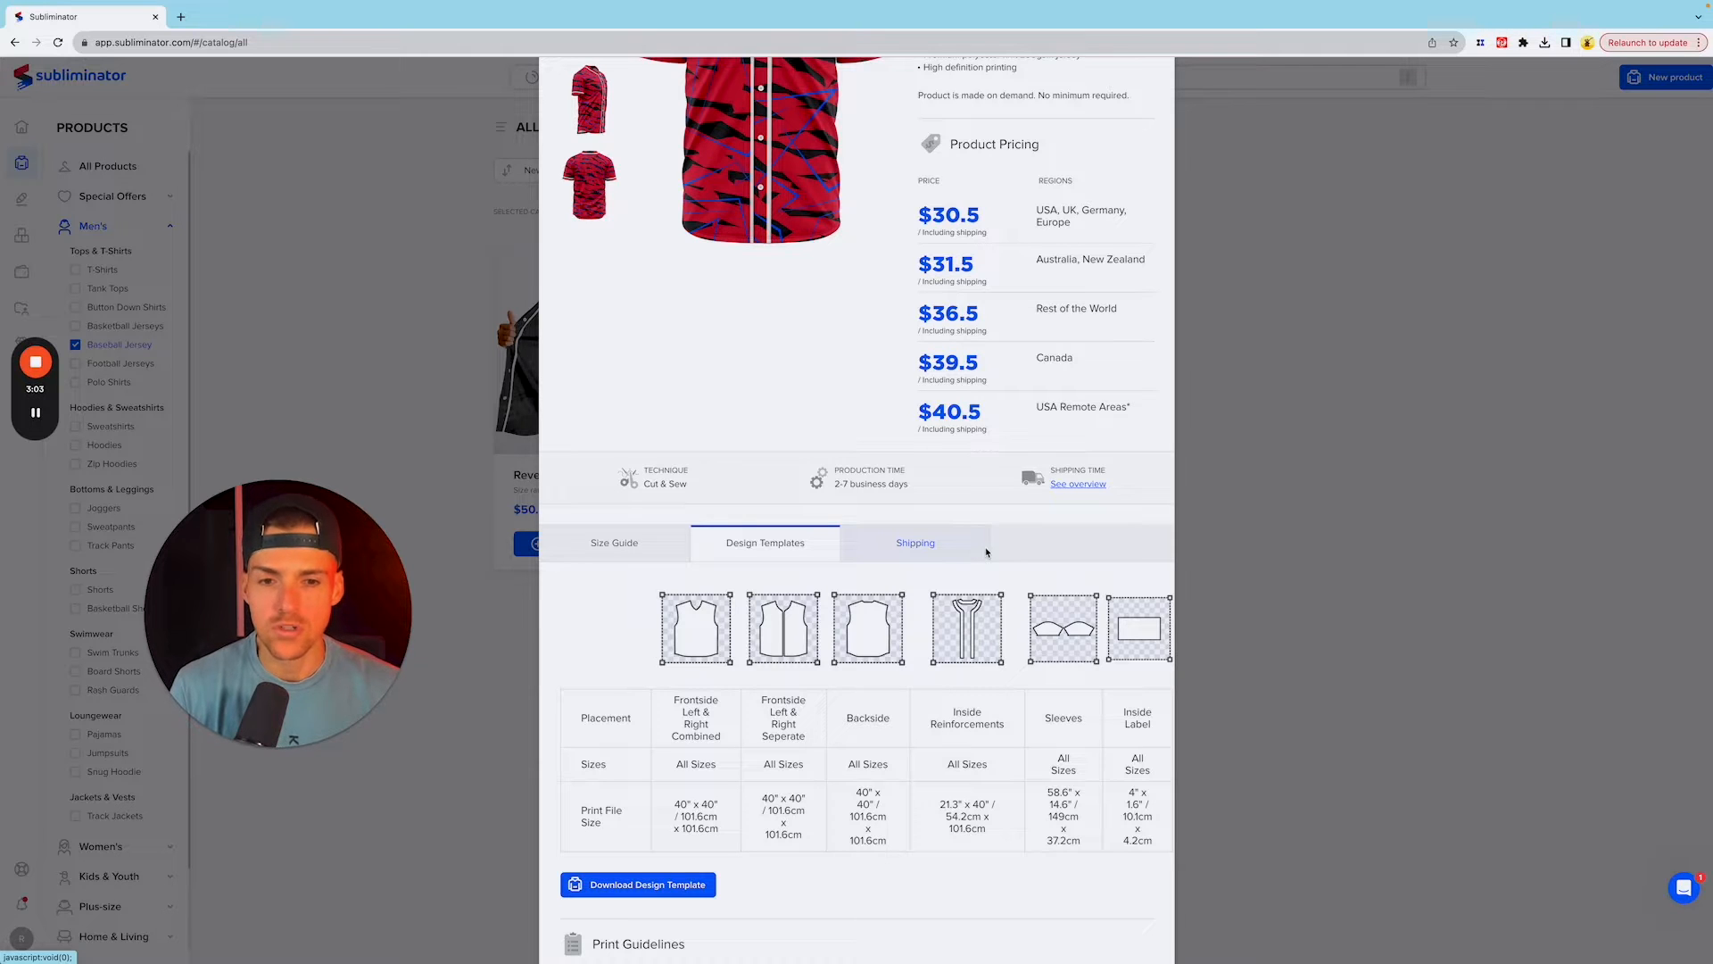
{"action": "scroll", "coordinate": [987, 552], "scroll_direction": "down", "scroll_amount": 1}
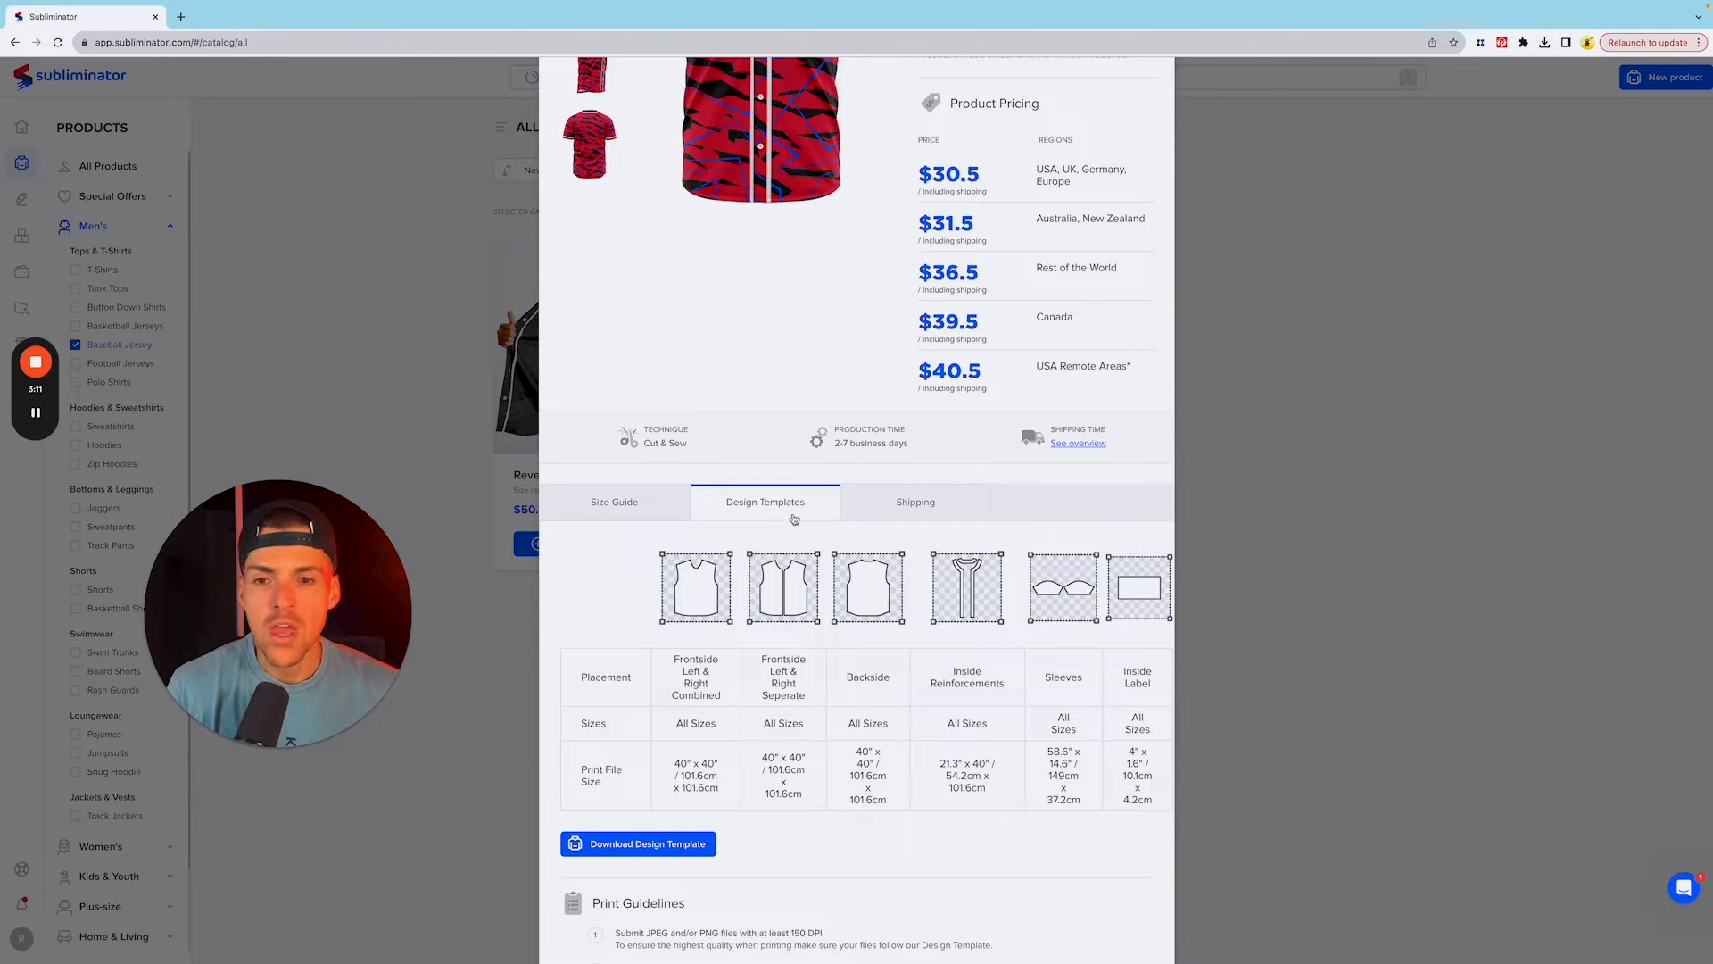
{"action": "scroll", "coordinate": [830, 540], "scroll_direction": "down", "scroll_amount": 2}
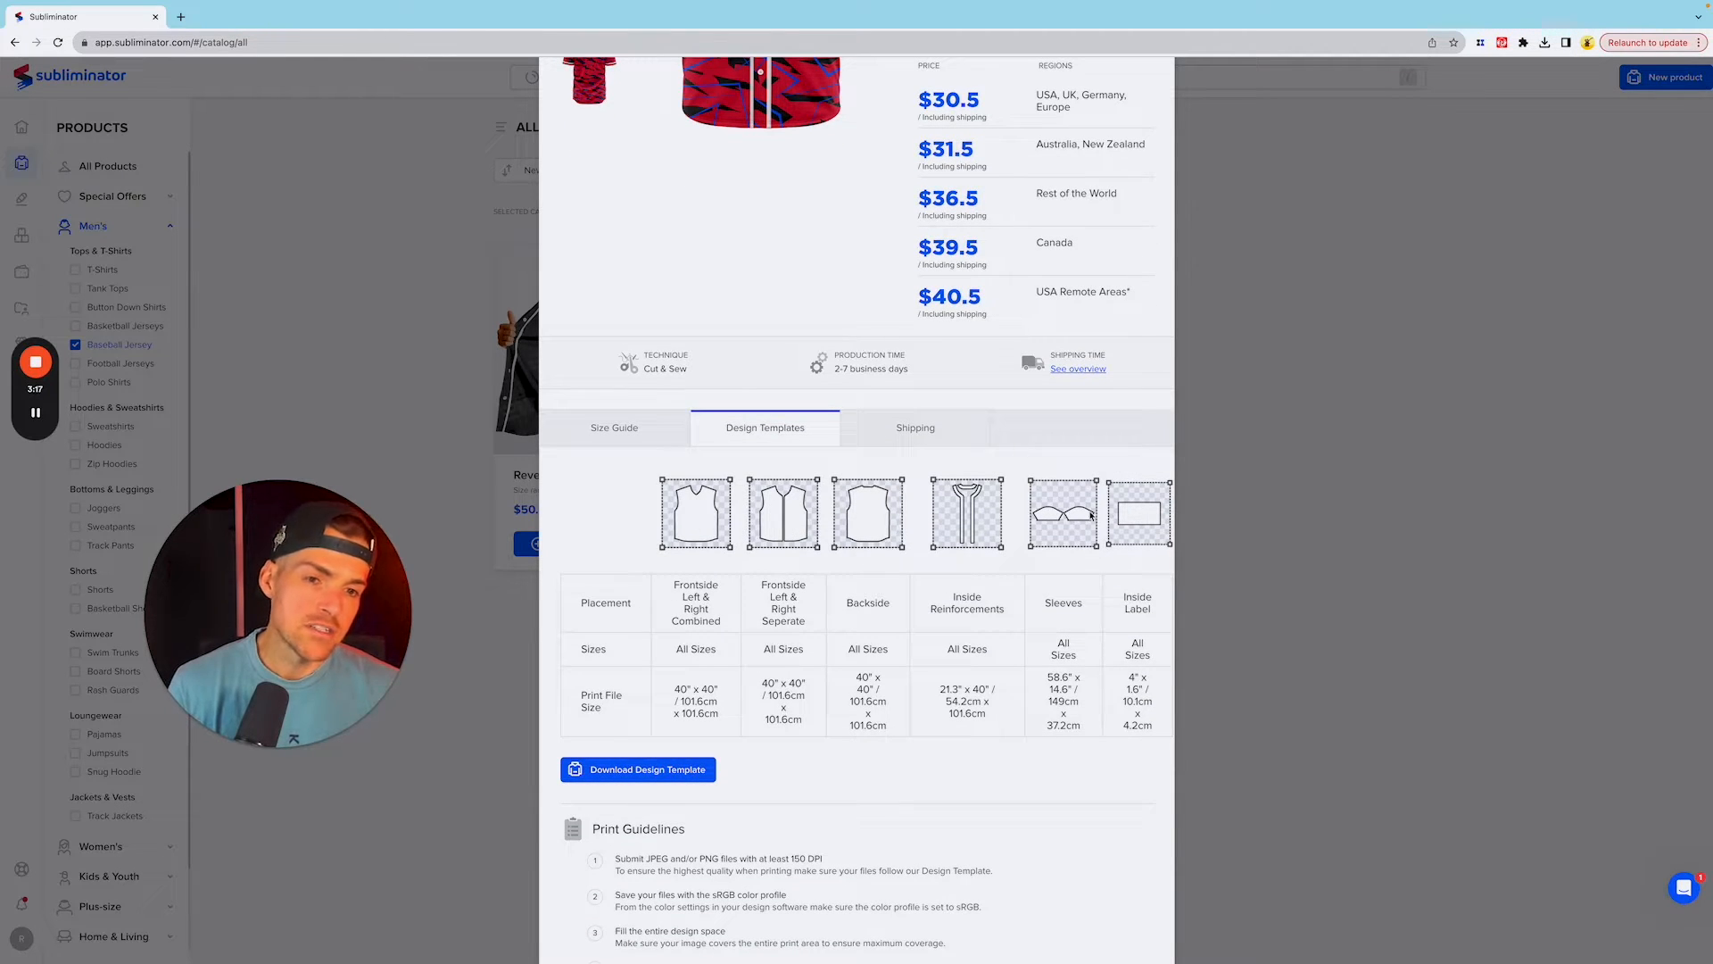
{"action": "scroll", "coordinate": [1071, 480], "scroll_direction": "down", "scroll_amount": 1}
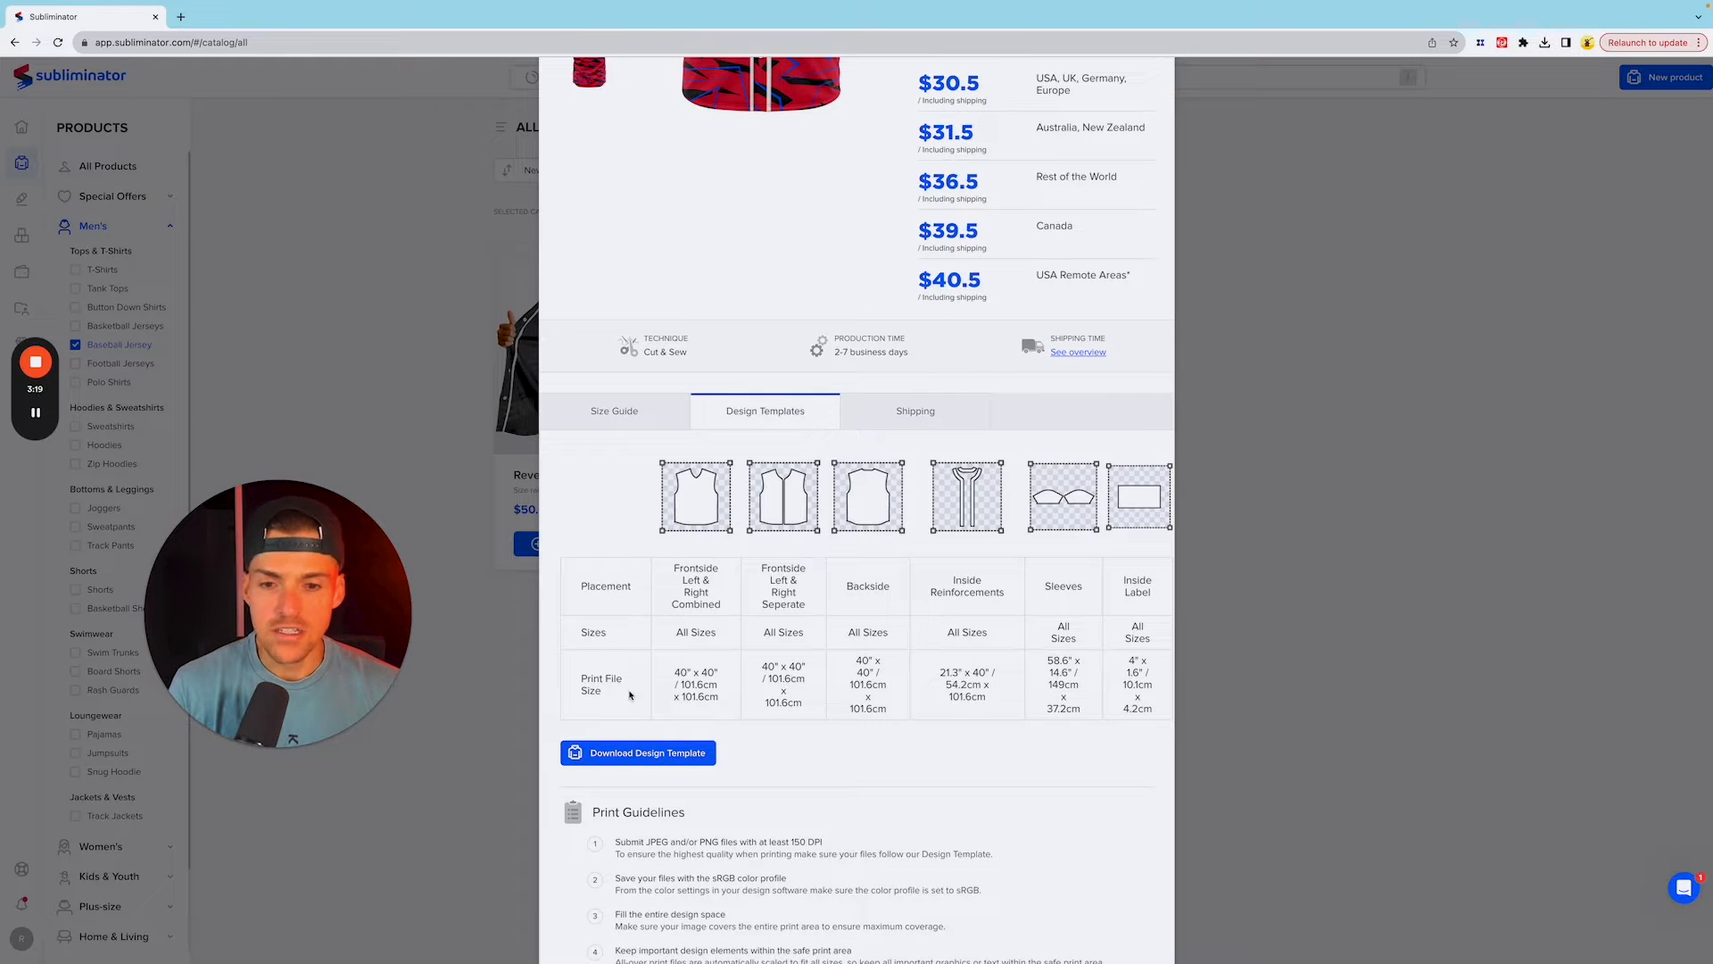
{"action": "left_click", "coordinate": [599, 746]}
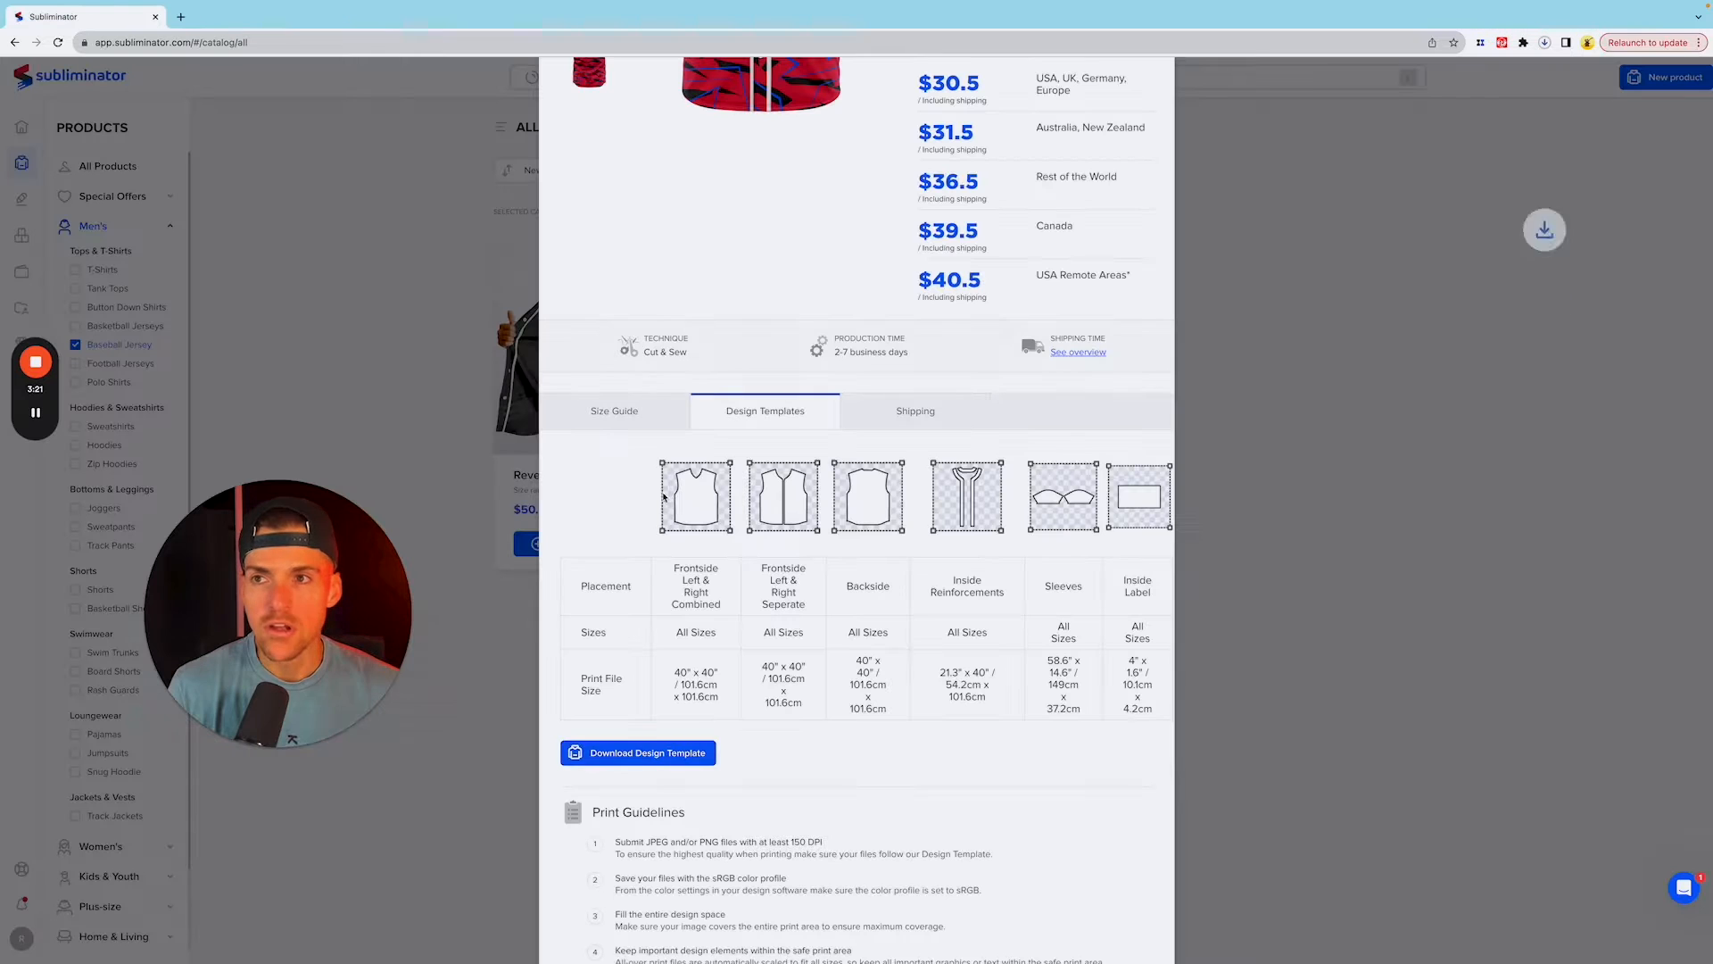
{"action": "scroll", "coordinate": [822, 498], "scroll_direction": "down", "scroll_amount": 5}
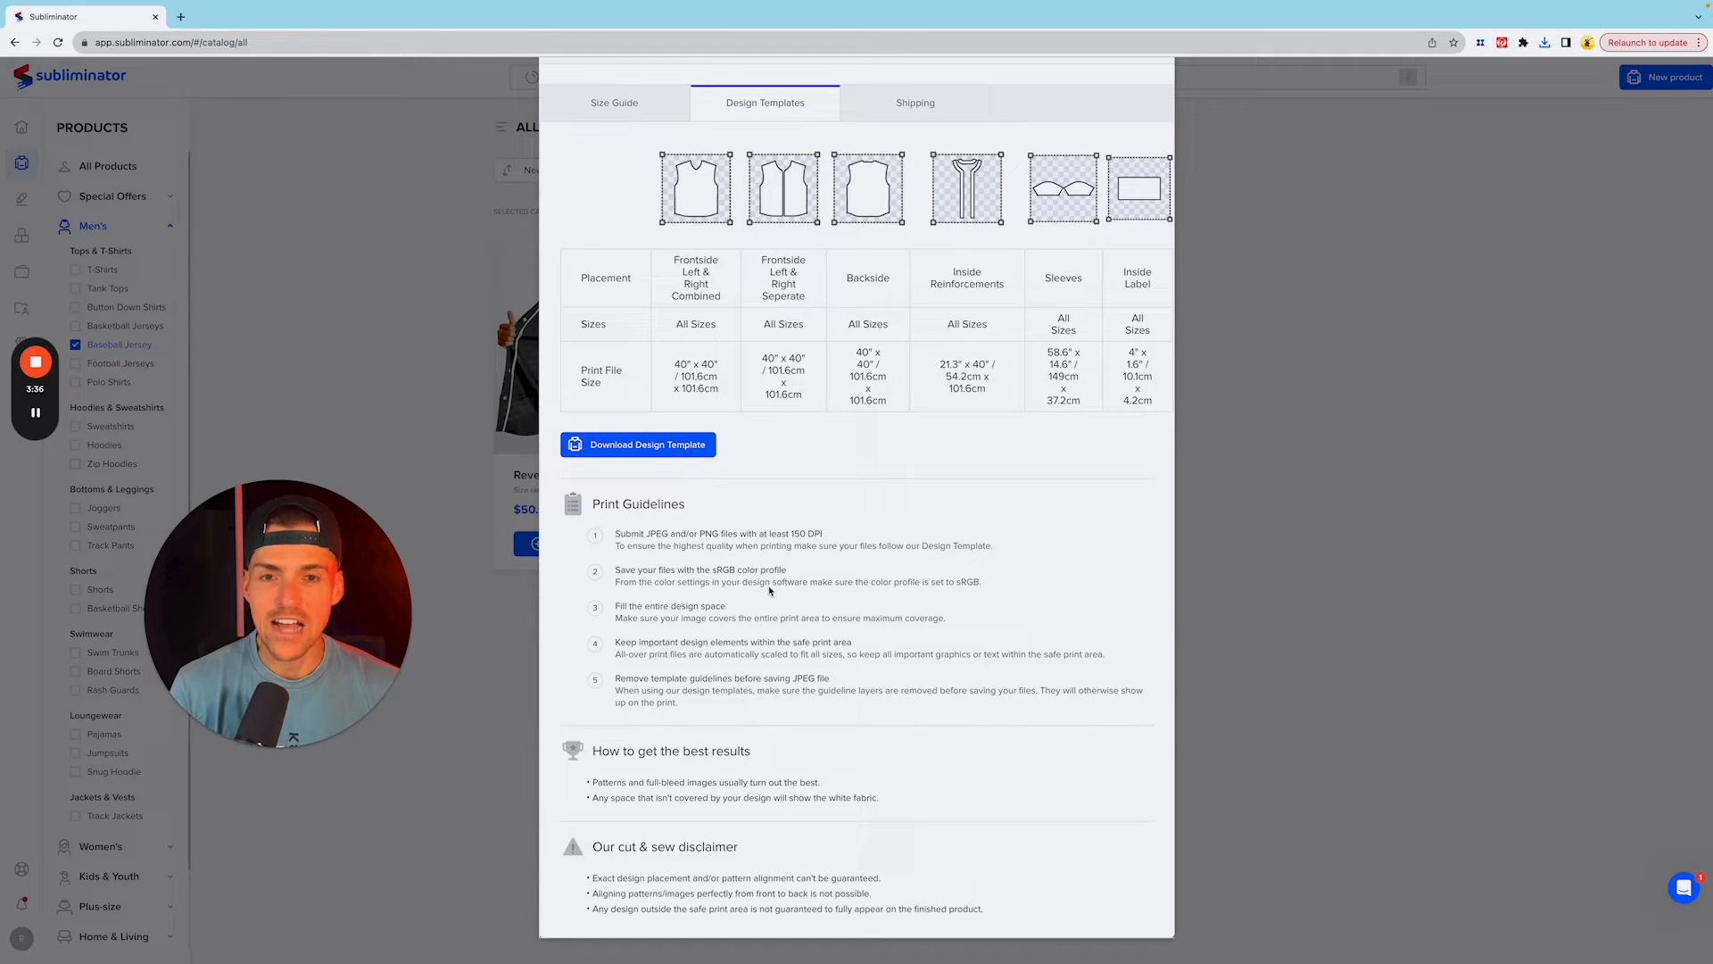
{"action": "scroll", "coordinate": [892, 615], "scroll_direction": "up", "scroll_amount": 8}
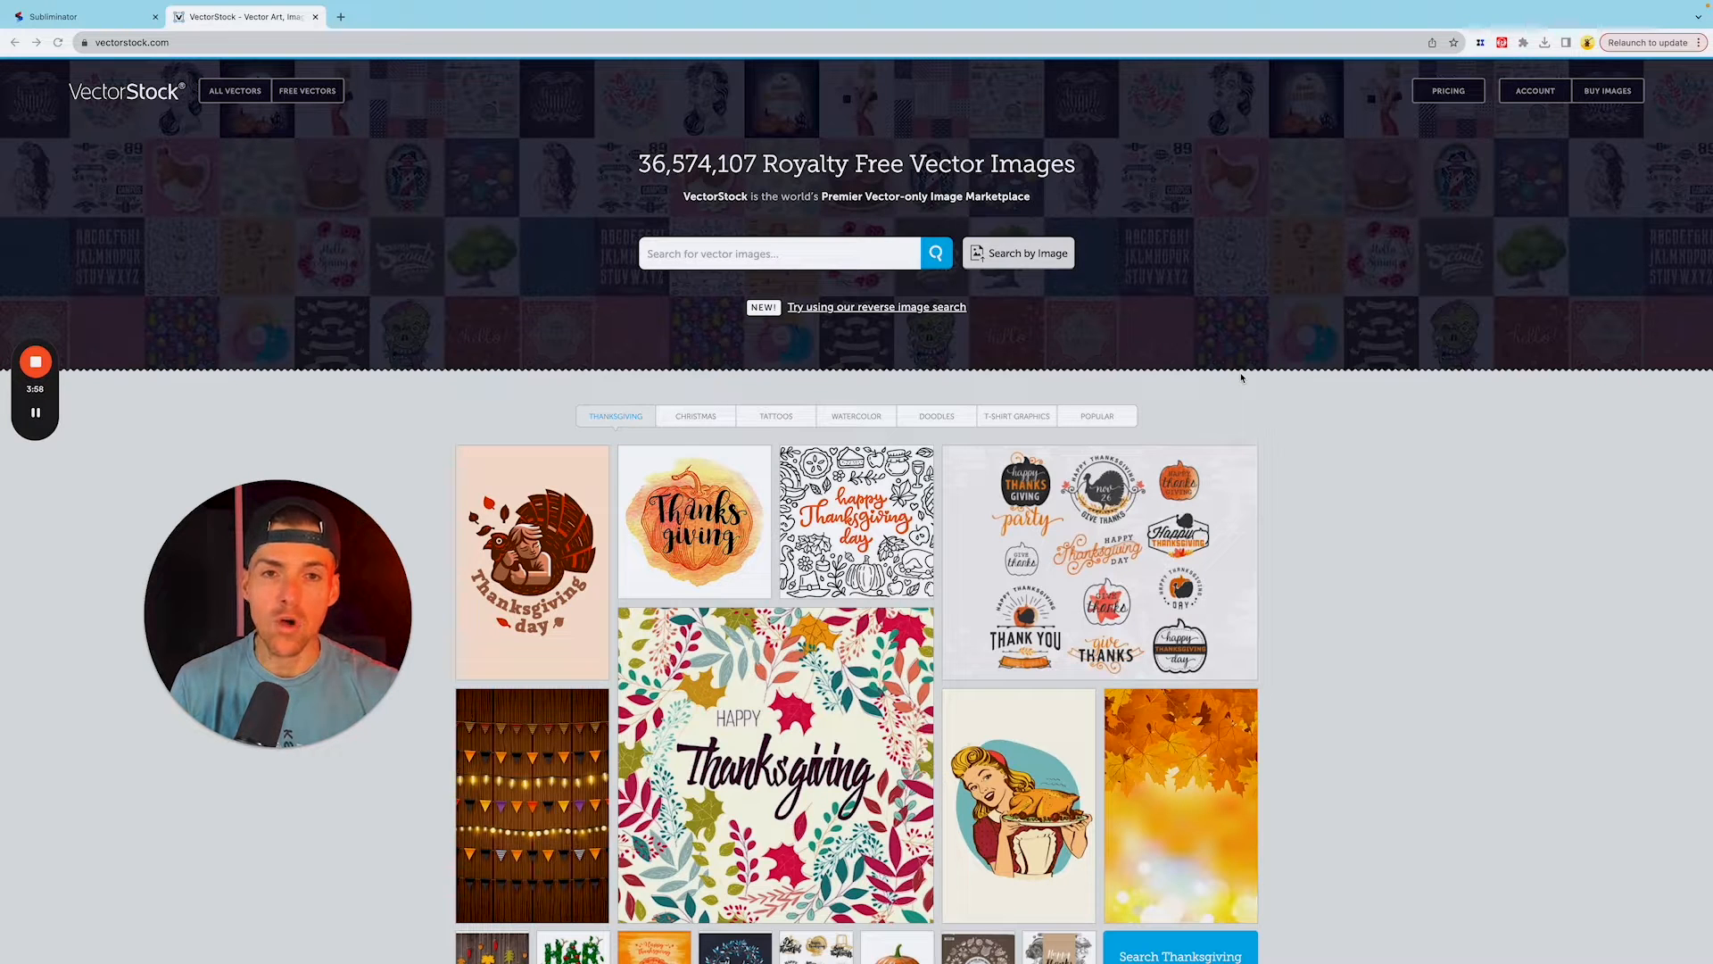
Step: Search VectorStock for "christmas seamless pattern"
{"action": "scroll", "coordinate": [1403, 490], "scroll_direction": "down", "scroll_amount": 1}
{"action": "left_click", "coordinate": [747, 246]}
{"action": "type", "text": "christm"}
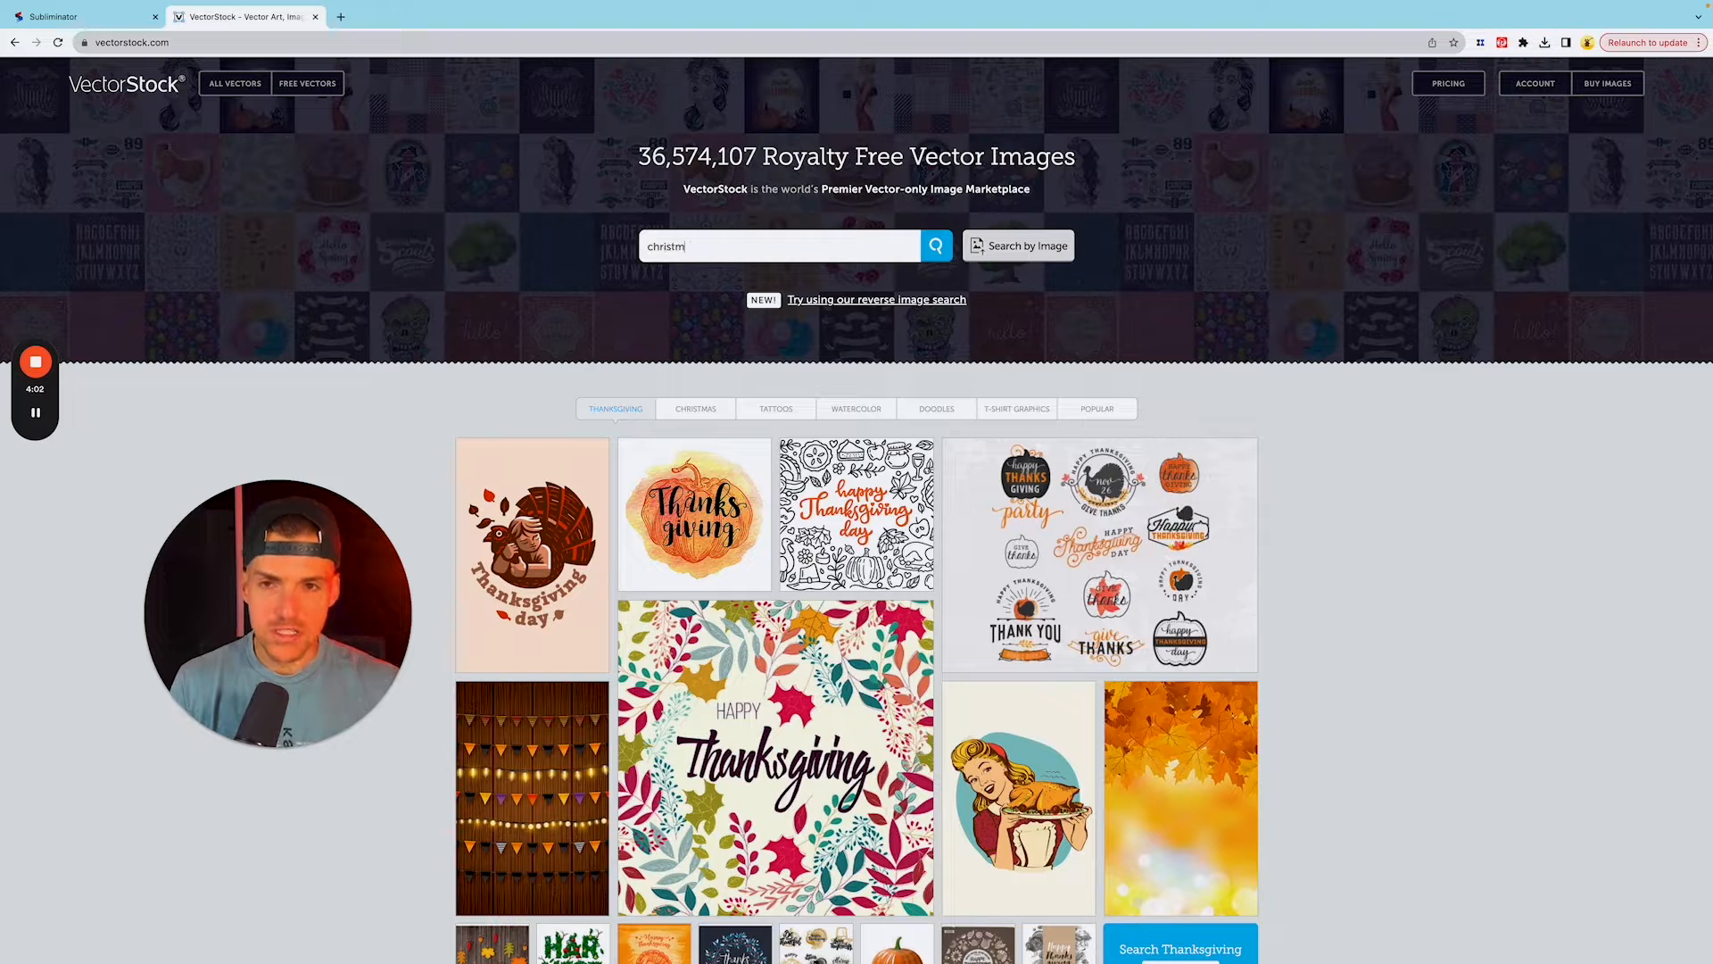
{"action": "type", "text": "as seamless patt"}
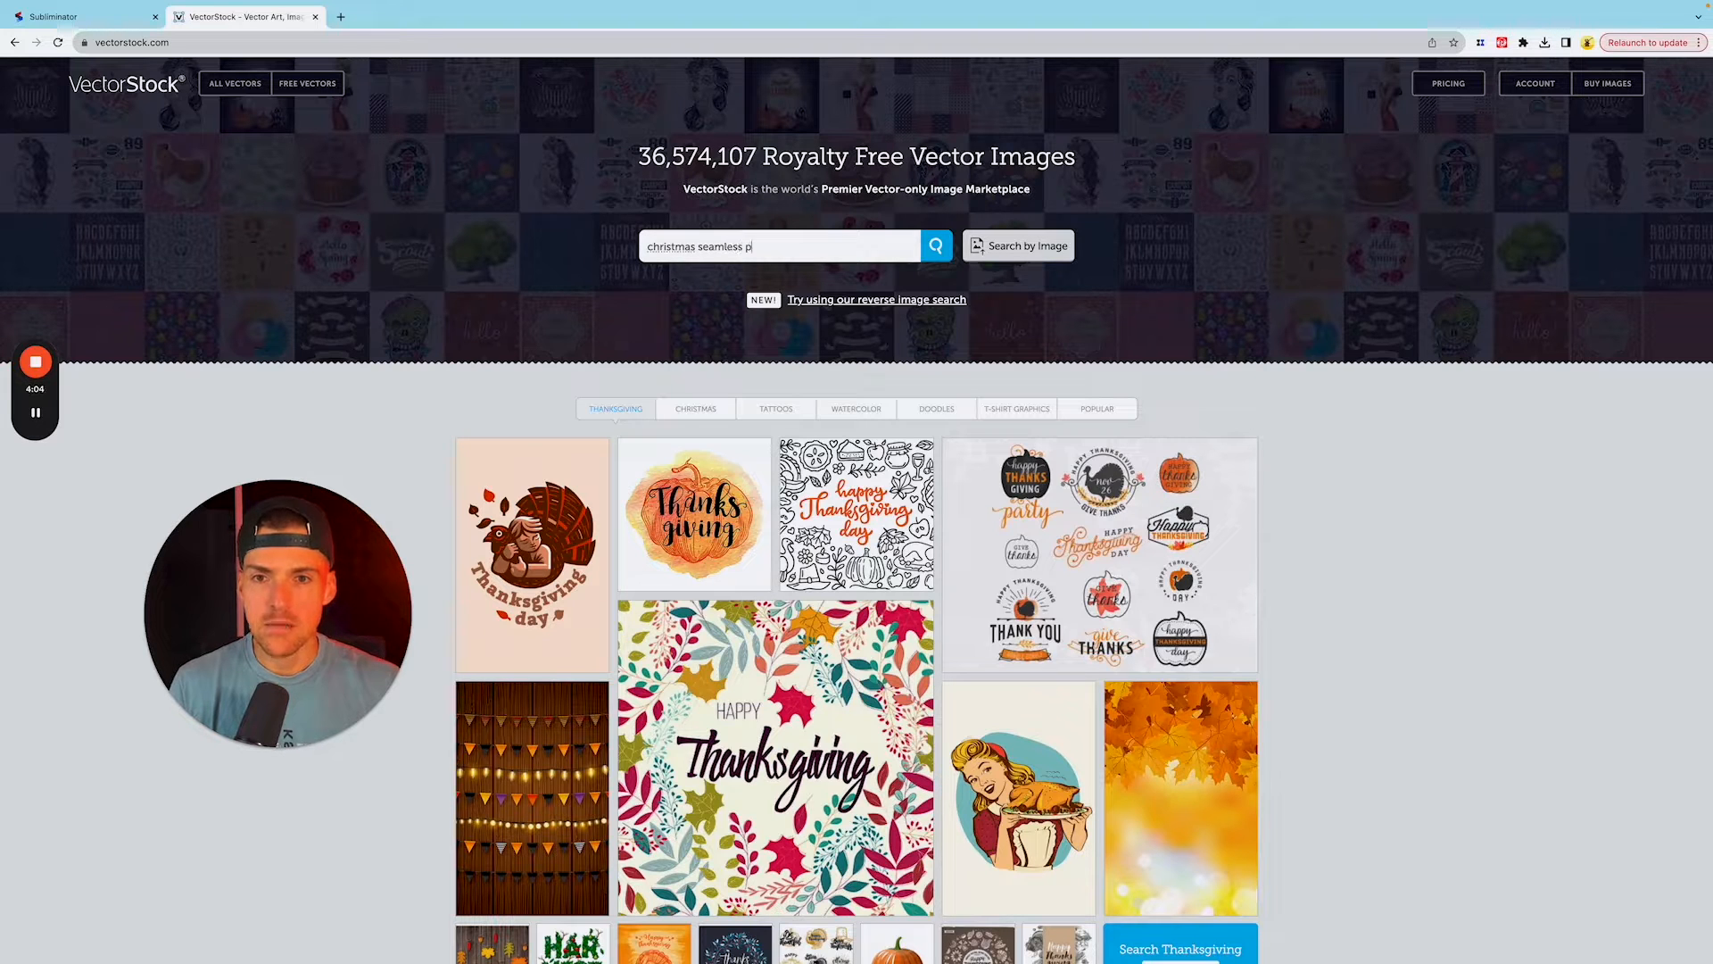
{"action": "type", "text": "ern"}
{"action": "key", "text": "Return"}
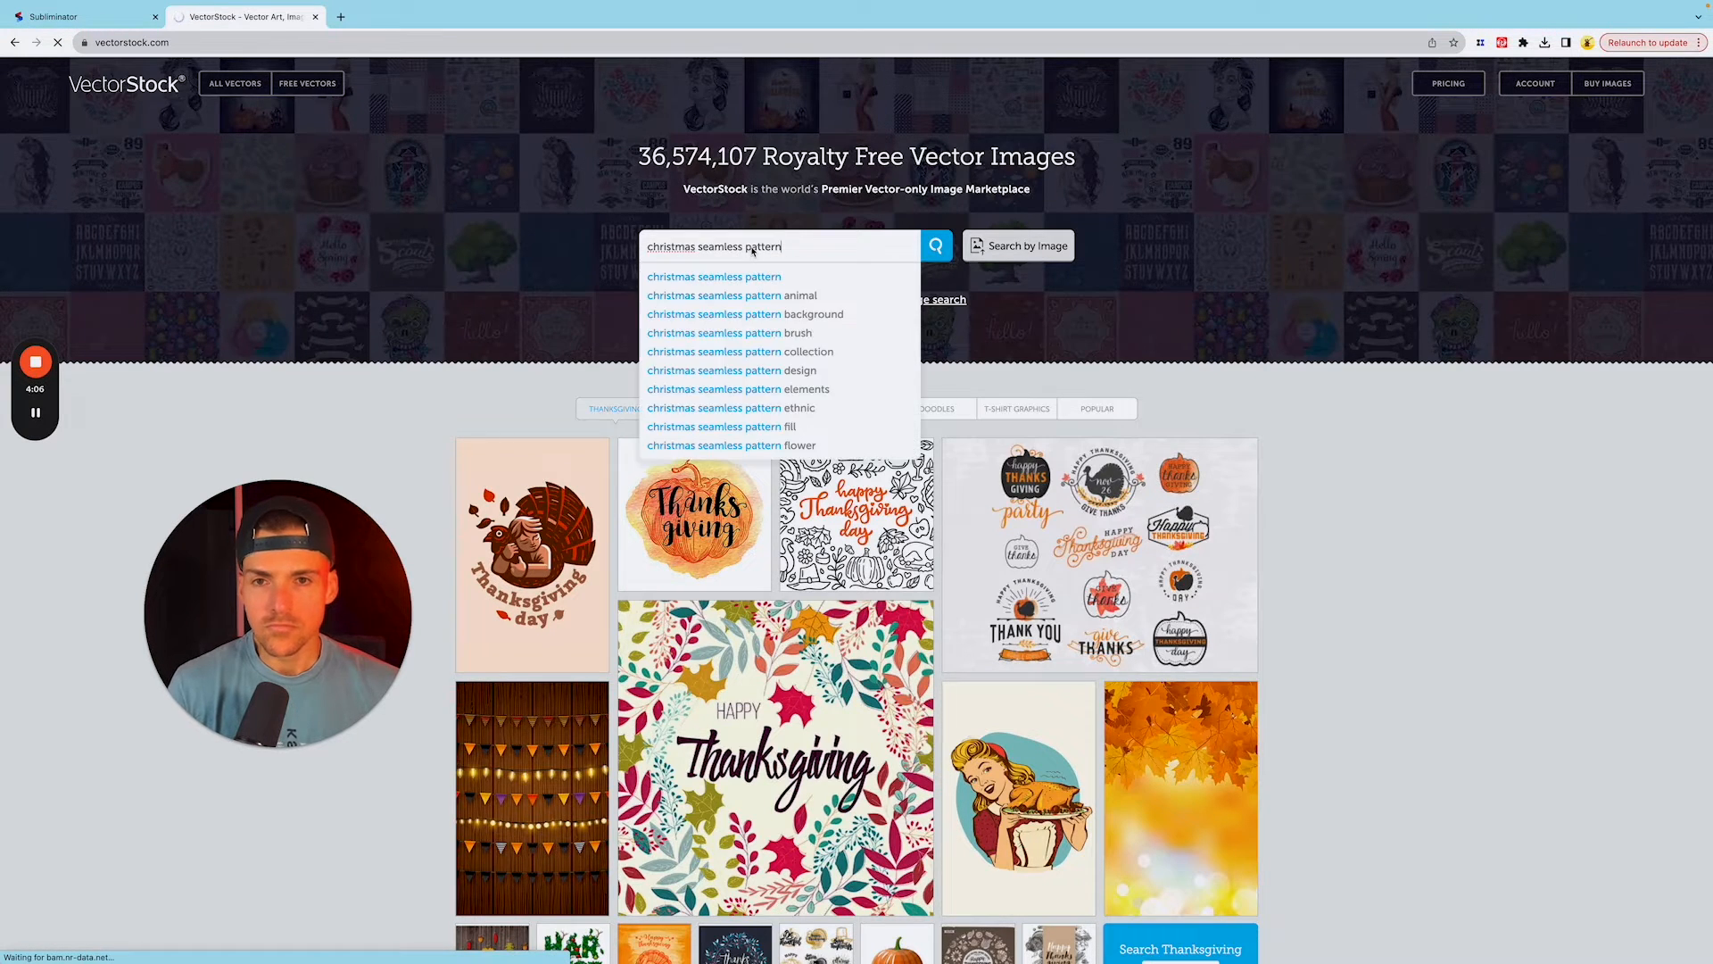
Step: Open the blue Merry Christmas pattern with the tree, snowman and reindeer from the results in a new tab
{"action": "scroll", "coordinate": [1081, 253], "scroll_direction": "down", "scroll_amount": 3}
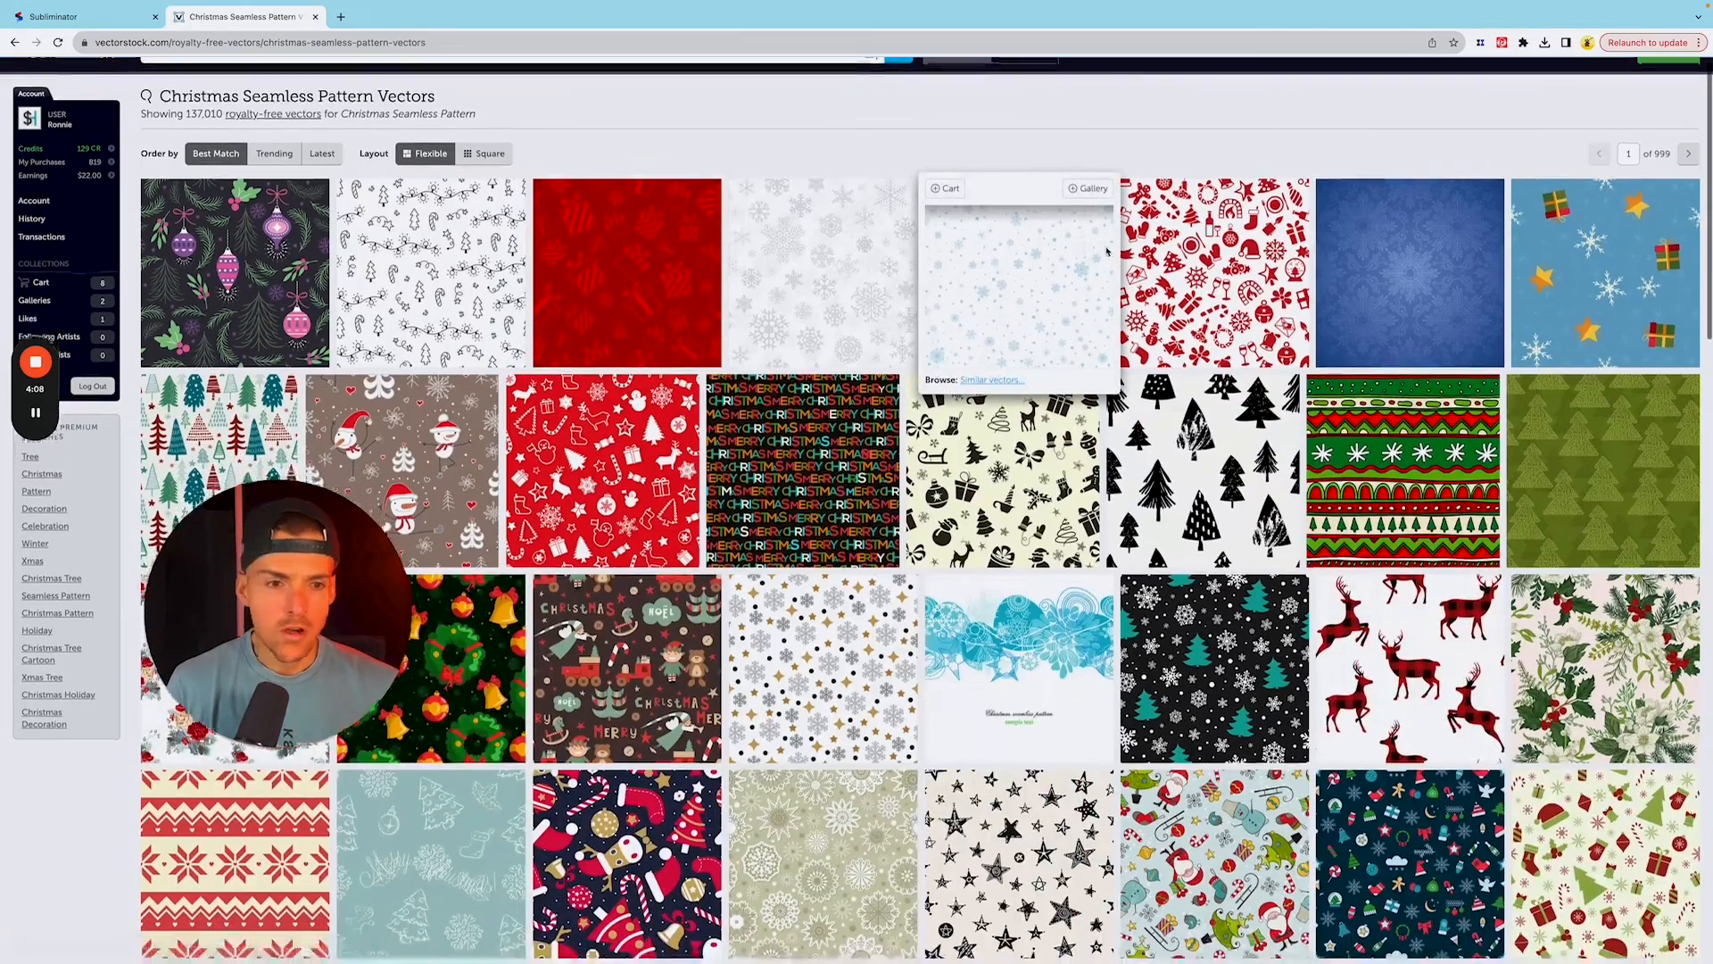
{"action": "scroll", "coordinate": [1186, 329], "scroll_direction": "down", "scroll_amount": 4}
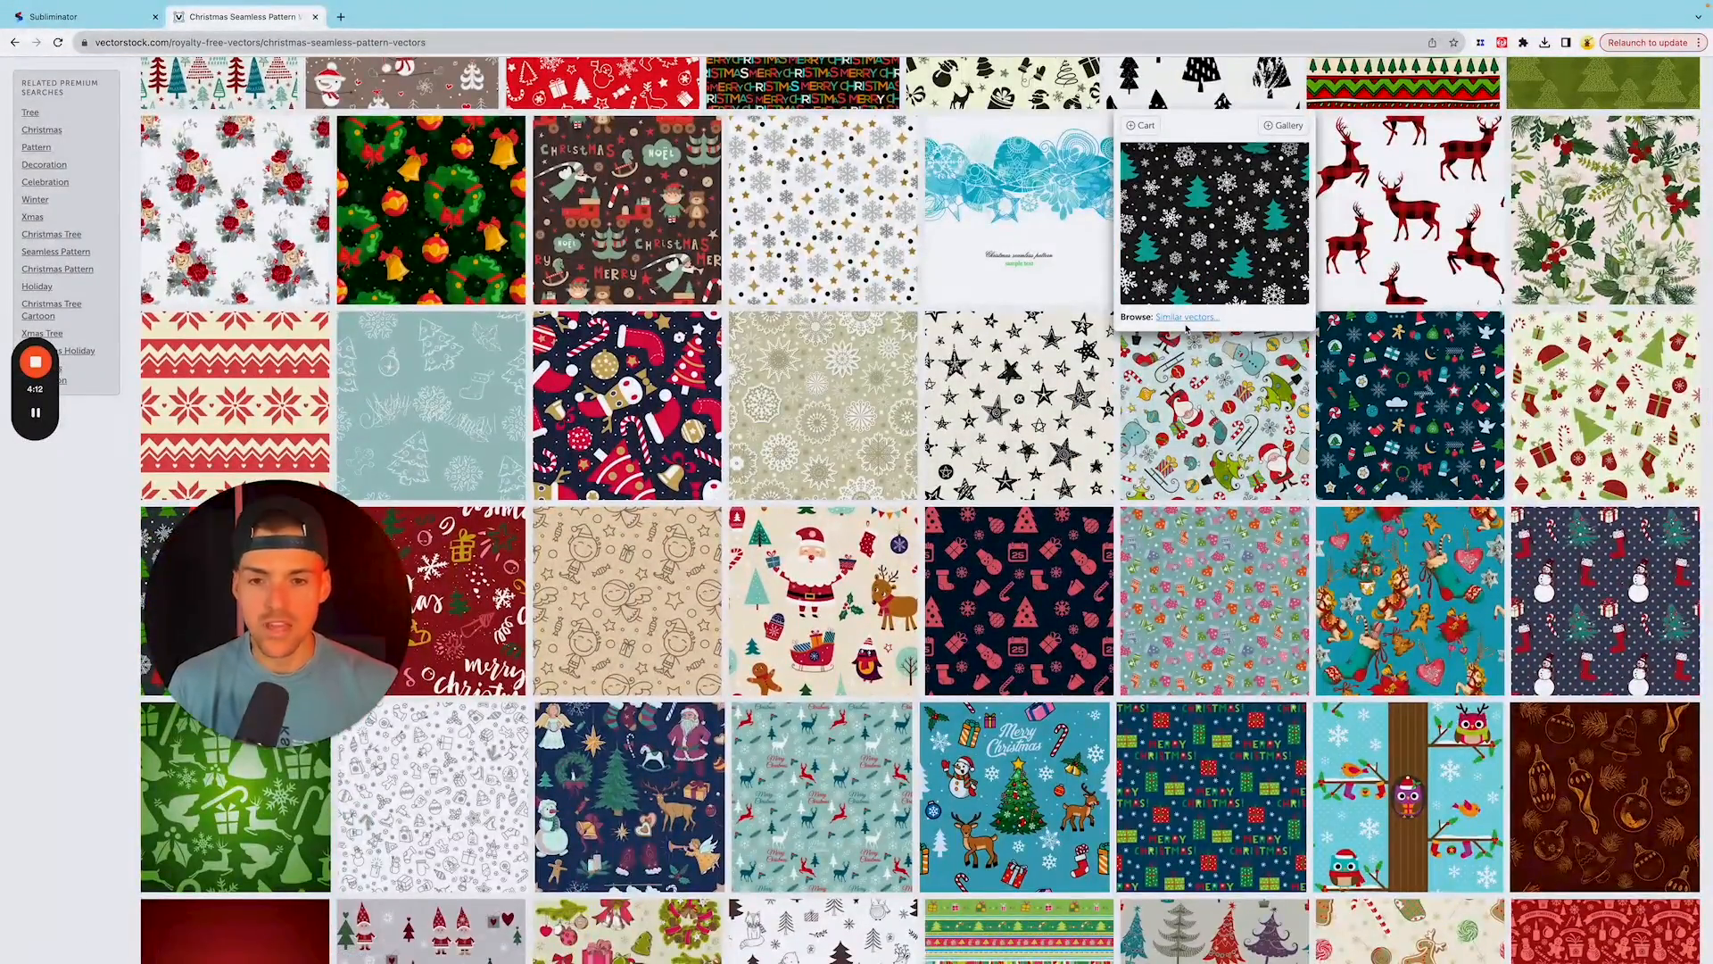
{"action": "scroll", "coordinate": [1187, 329], "scroll_direction": "down", "scroll_amount": 5}
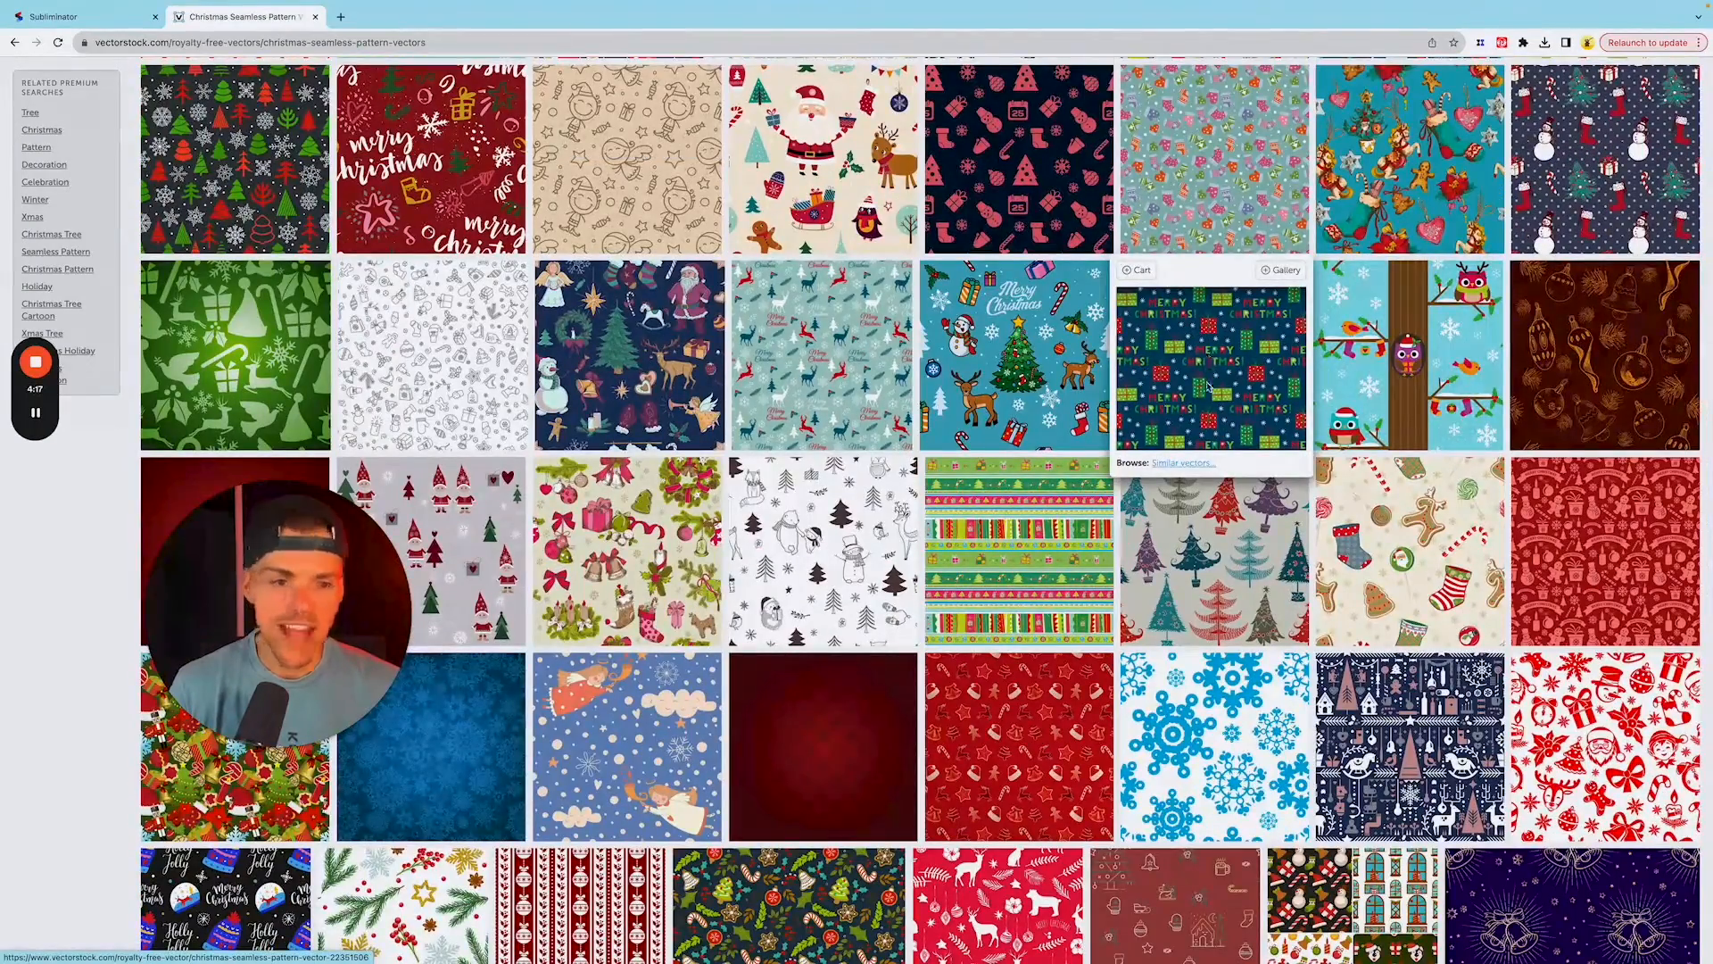
{"action": "scroll", "coordinate": [1276, 391], "scroll_direction": "down", "scroll_amount": 1}
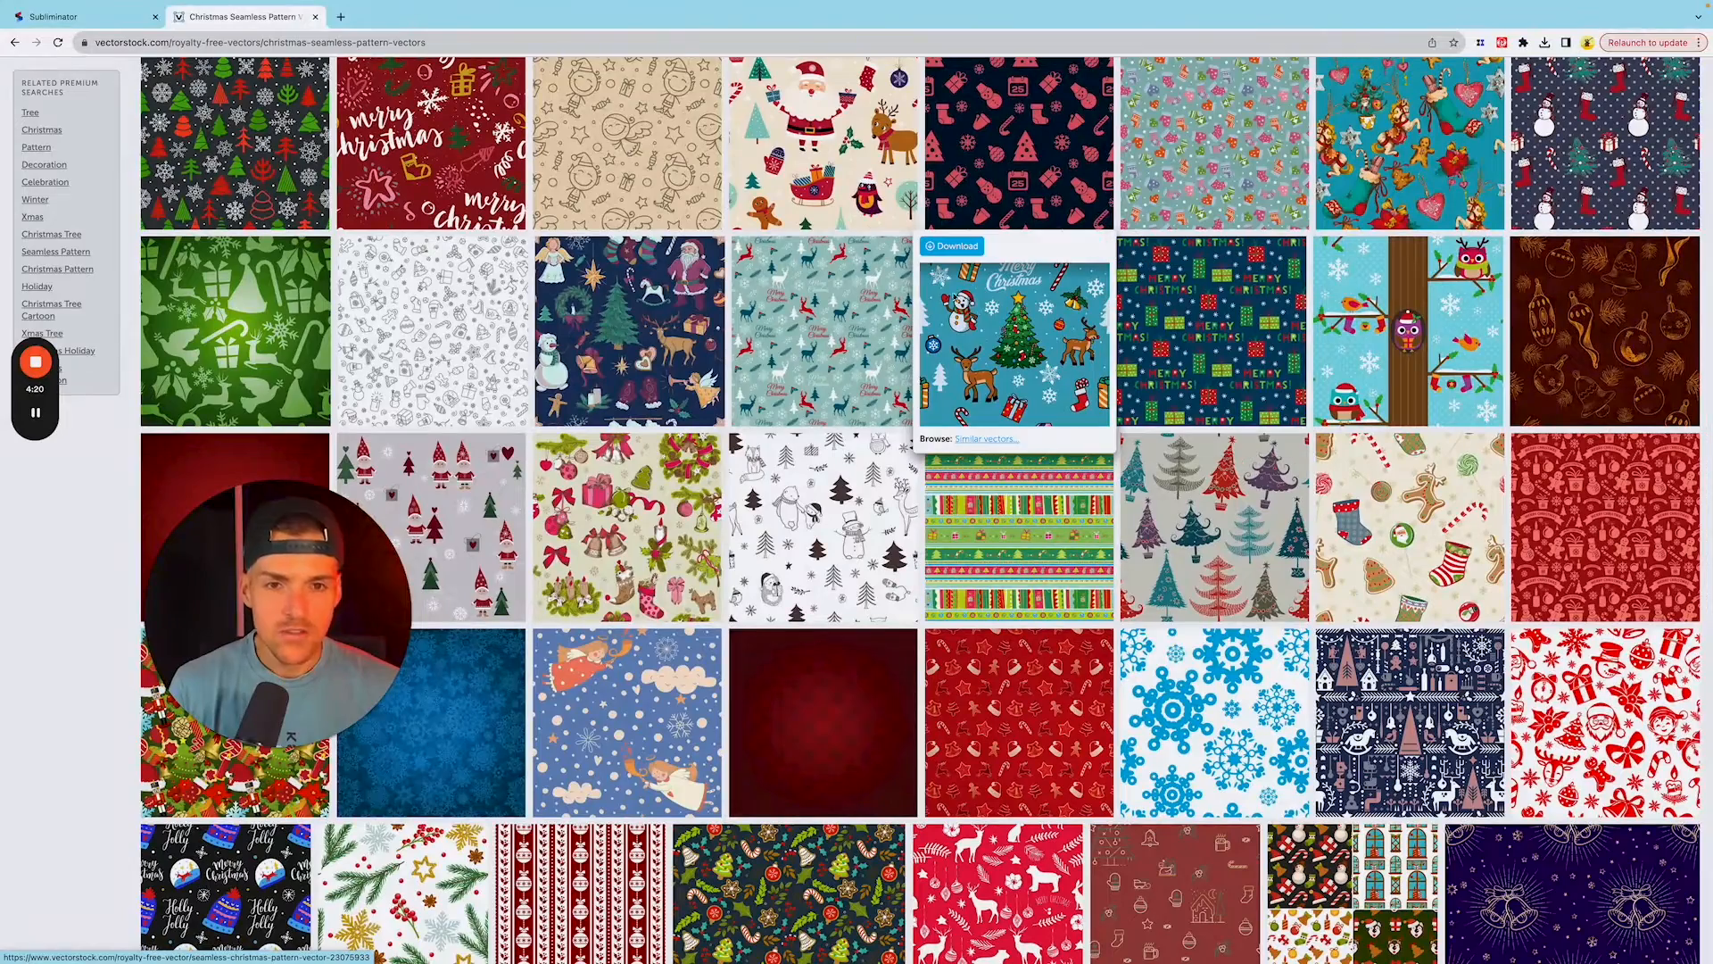
{"action": "right_click", "coordinate": [966, 328]}
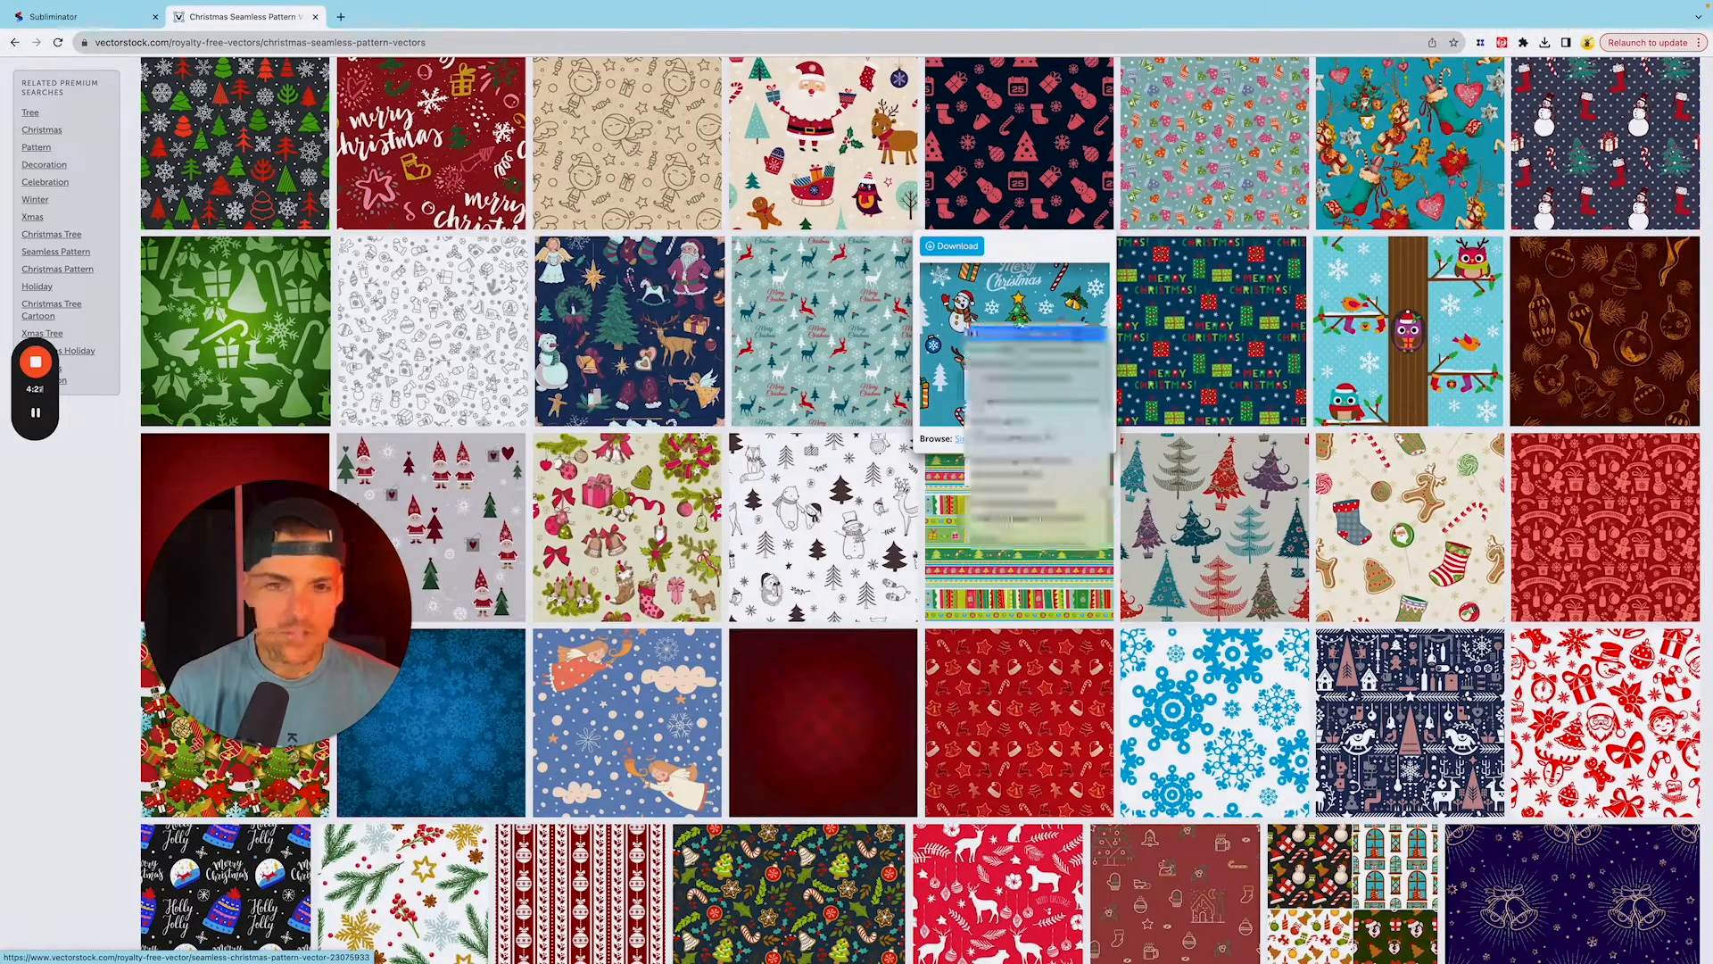
{"action": "left_click", "coordinate": [1008, 340]}
{"action": "left_click", "coordinate": [420, 24]}
Step: From the similar images, open the pink seamless Christmas cartoon pattern with Santa and download it with the Standard license using credits
{"action": "scroll", "coordinate": [1148, 409], "scroll_direction": "down", "scroll_amount": 2}
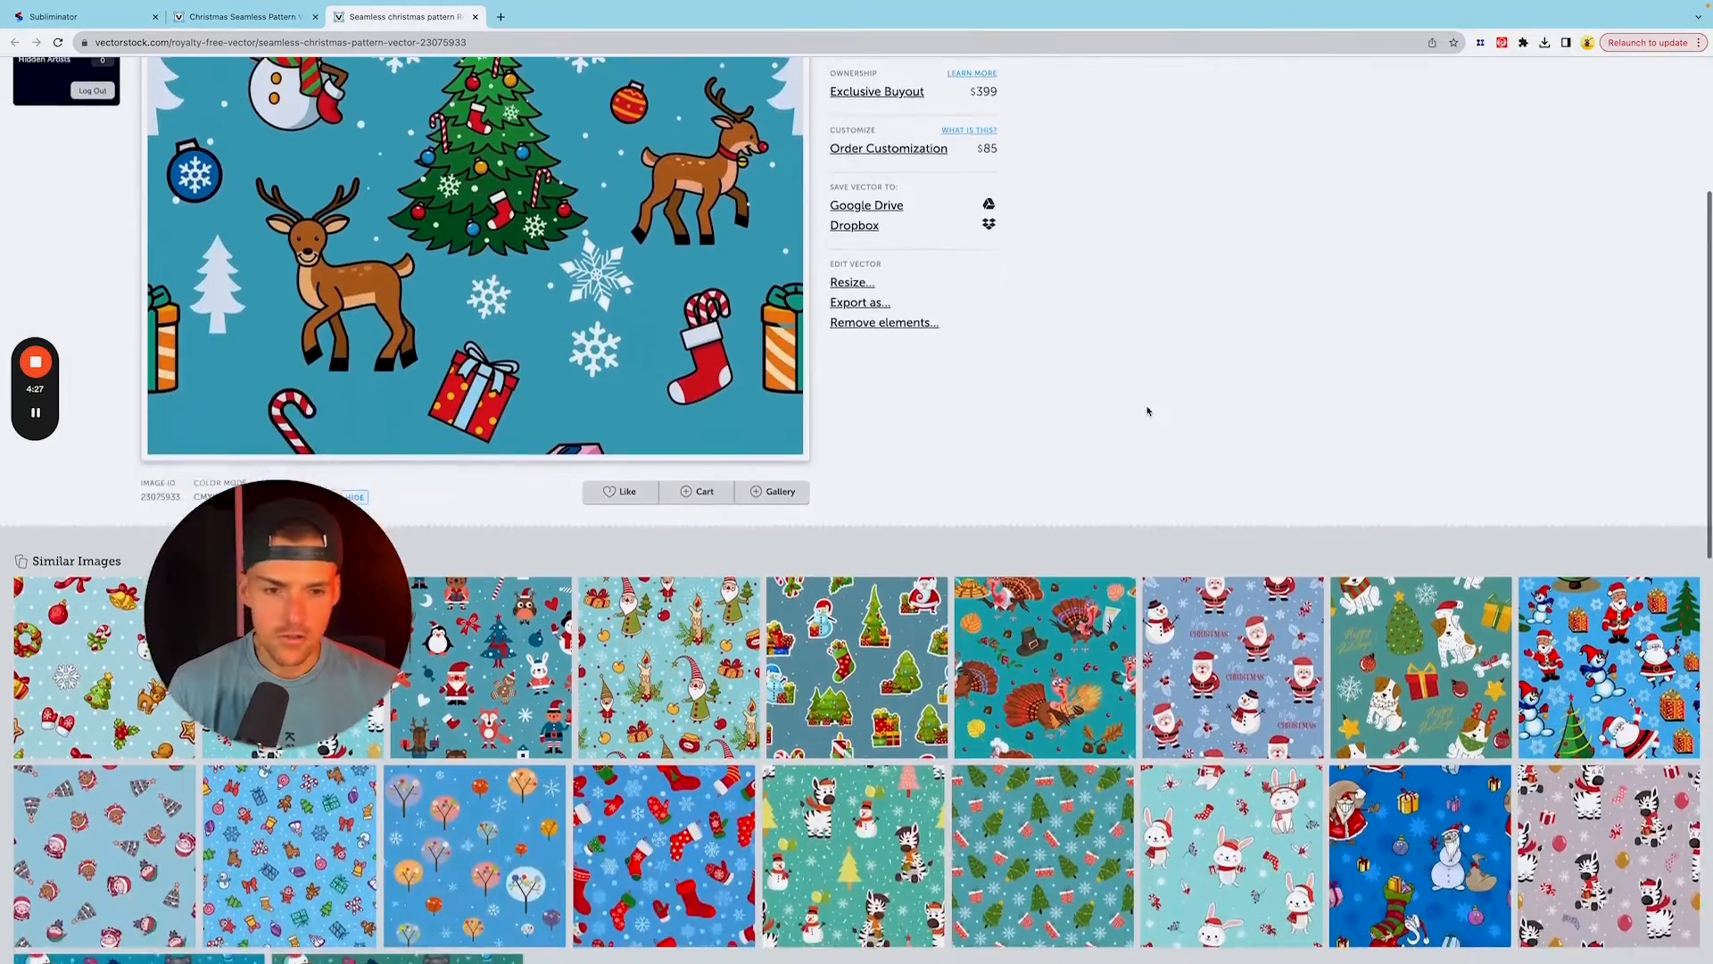
{"action": "scroll", "coordinate": [1154, 358], "scroll_direction": "down", "scroll_amount": 1}
{"action": "scroll", "coordinate": [1154, 357], "scroll_direction": "down", "scroll_amount": 9}
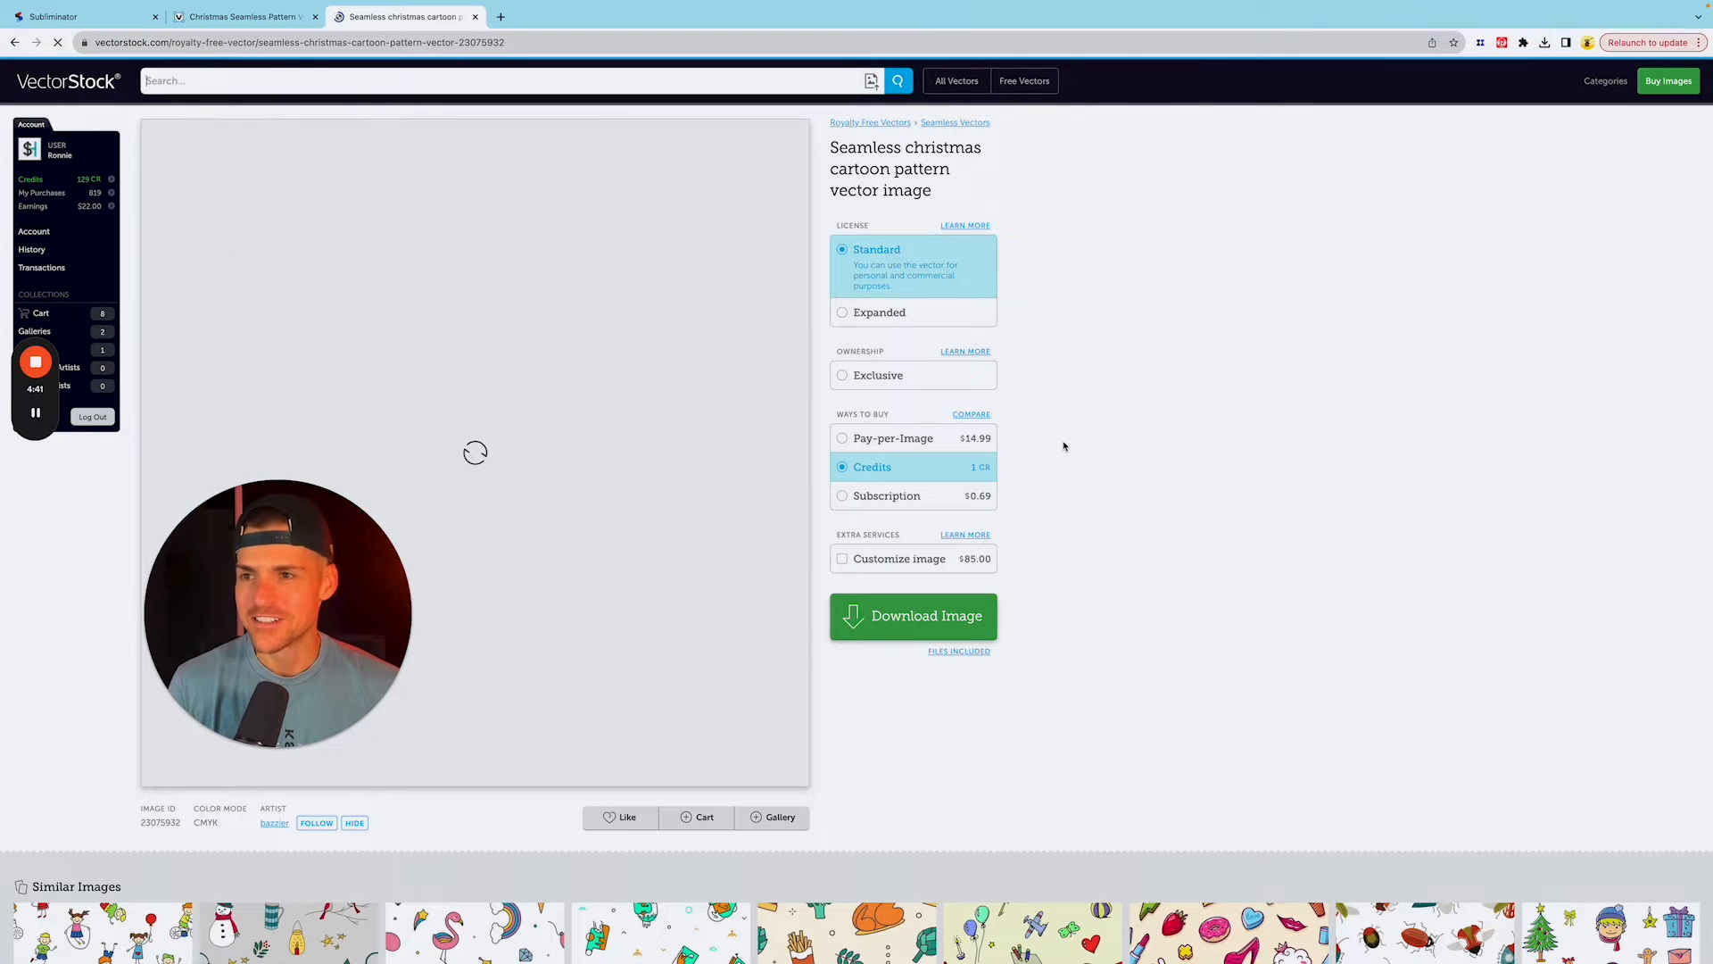
{"action": "left_click", "coordinate": [916, 607]}
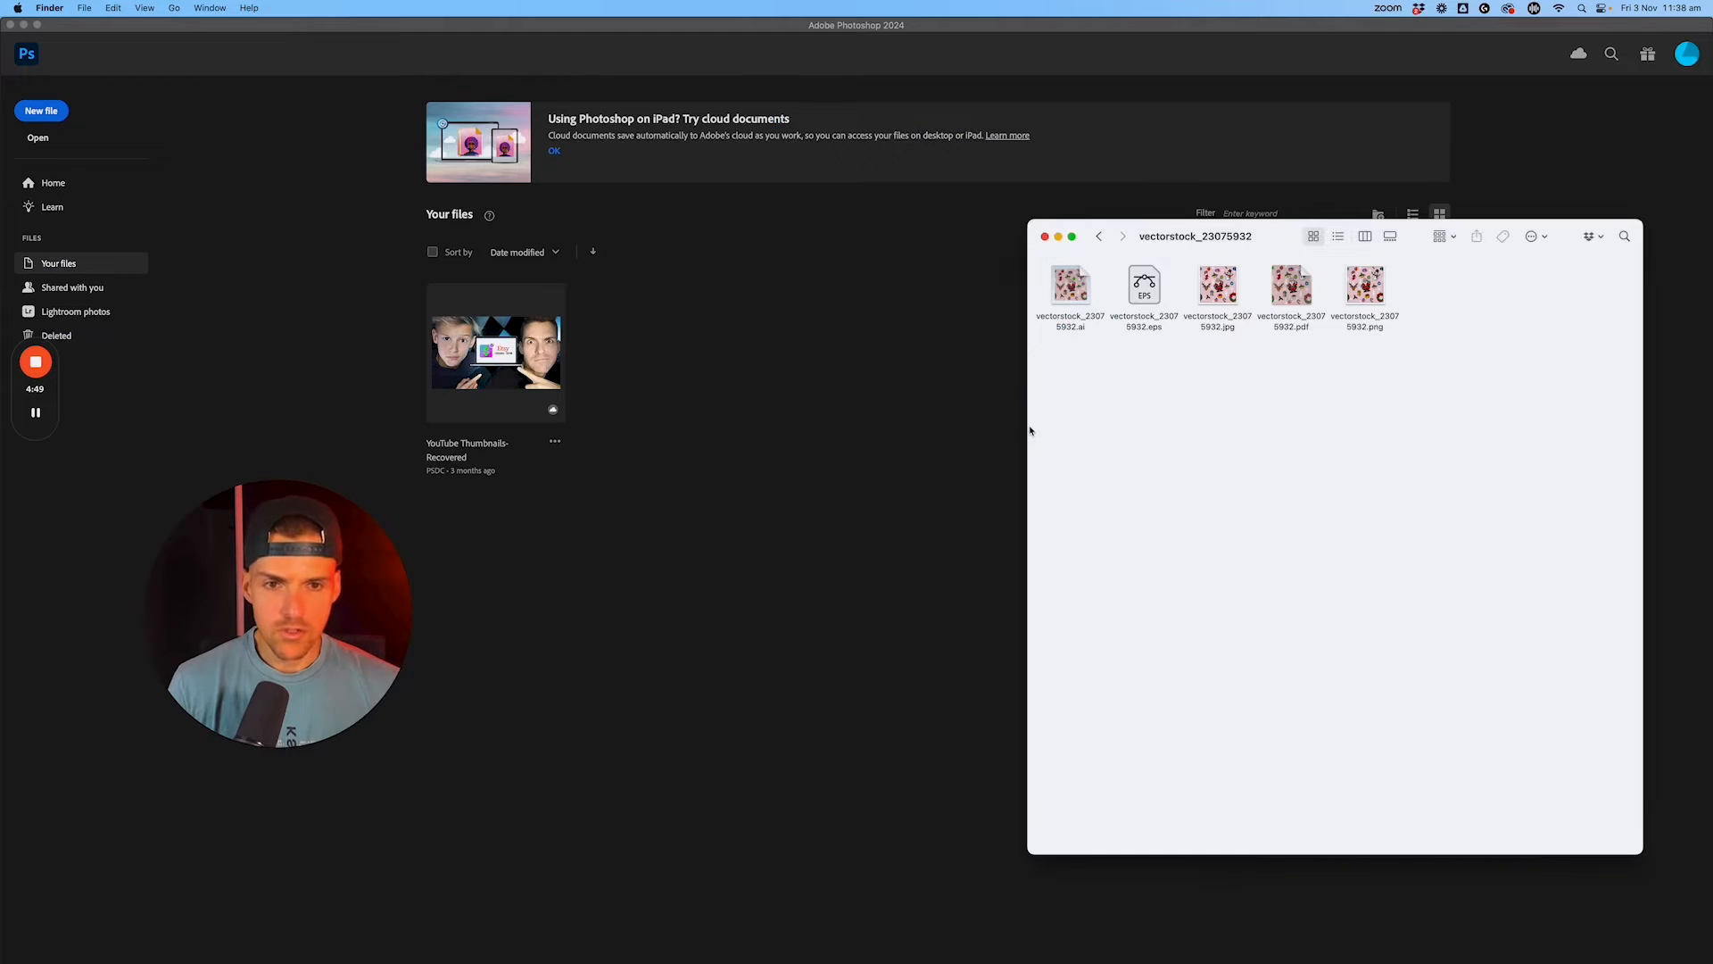
Step: Open the downloaded vectorstock_23075932.ai file from its Finder folder in Adobe Photoshop 2024
{"action": "left_click_drag", "start_coordinate": [1030, 431], "coordinate": [832, 431]}
{"action": "key", "text": "super+equal"}
{"action": "key", "text": "super+equal"}
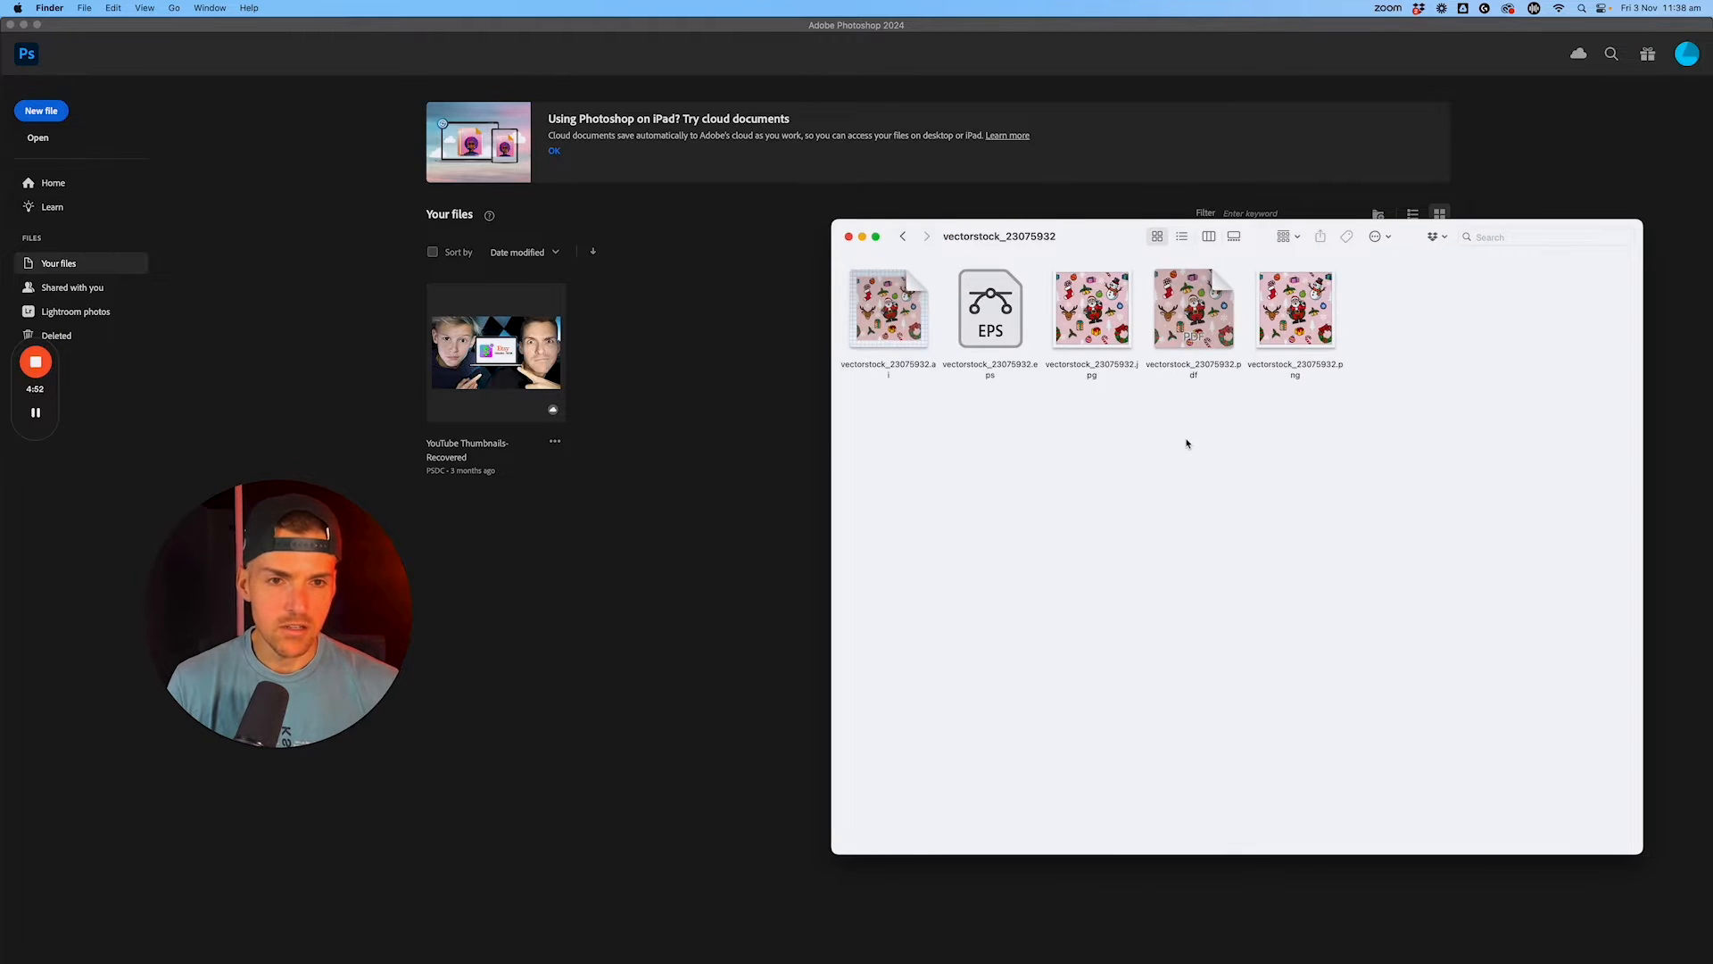
{"action": "key", "text": "super+equal"}
{"action": "key", "text": "super+minus"}
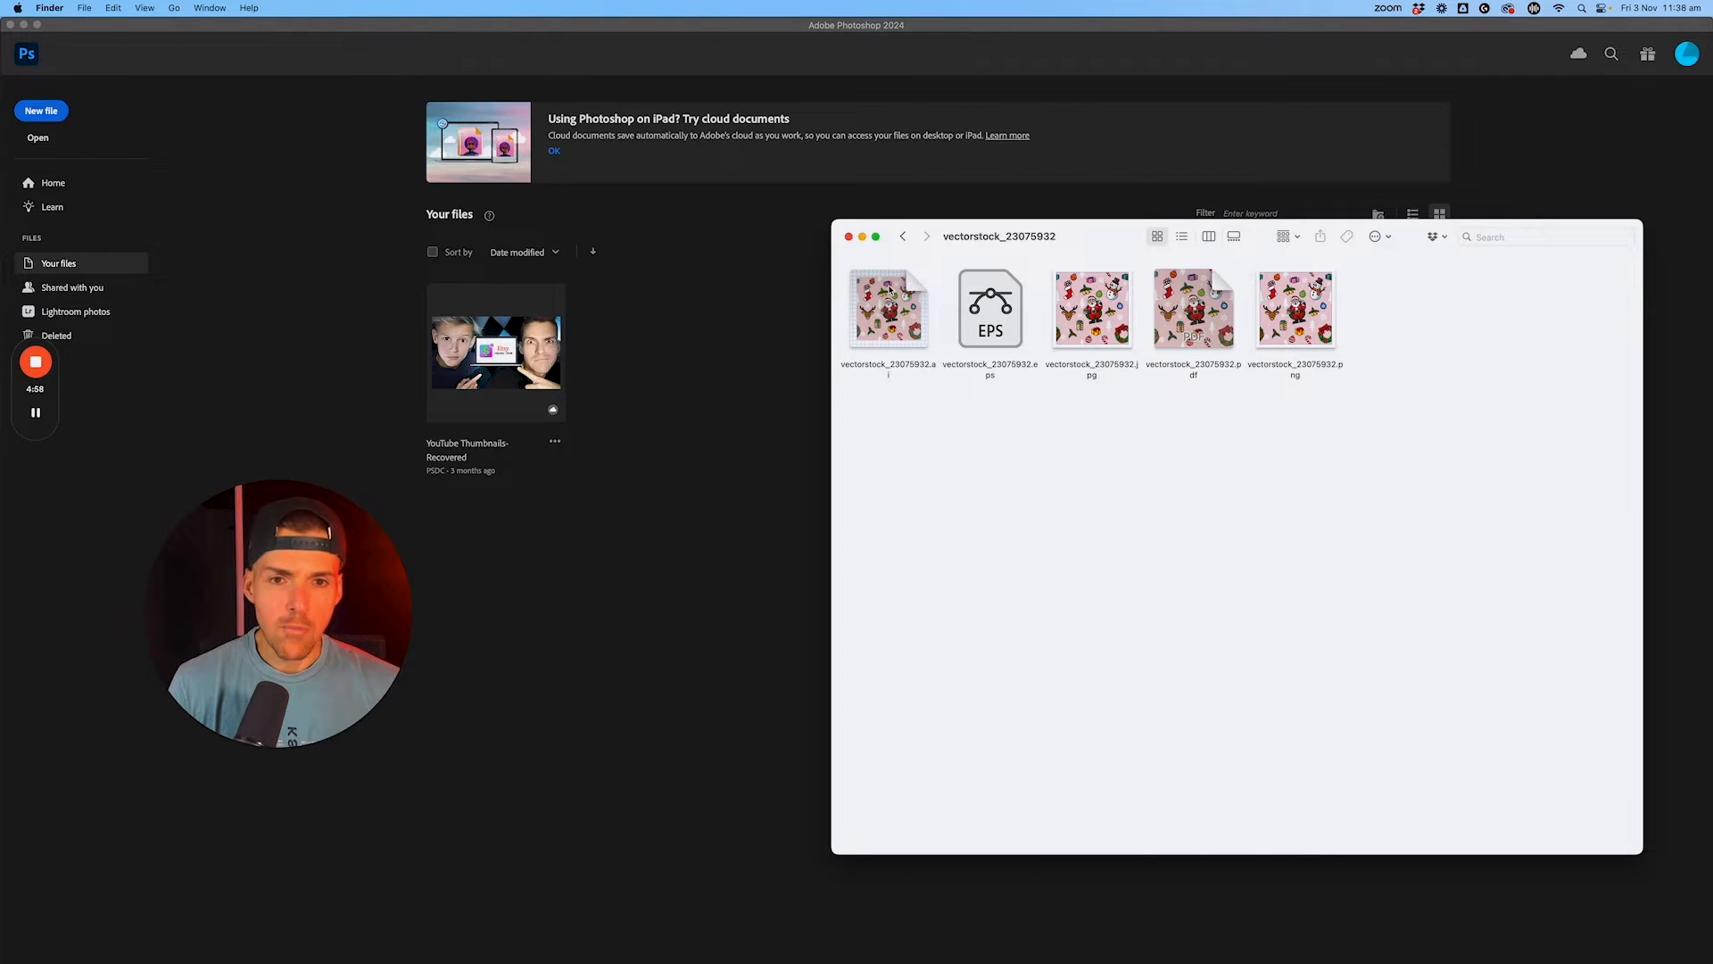
{"action": "right_click", "coordinate": [888, 286]}
{"action": "mouse_move", "coordinate": [913, 310]}
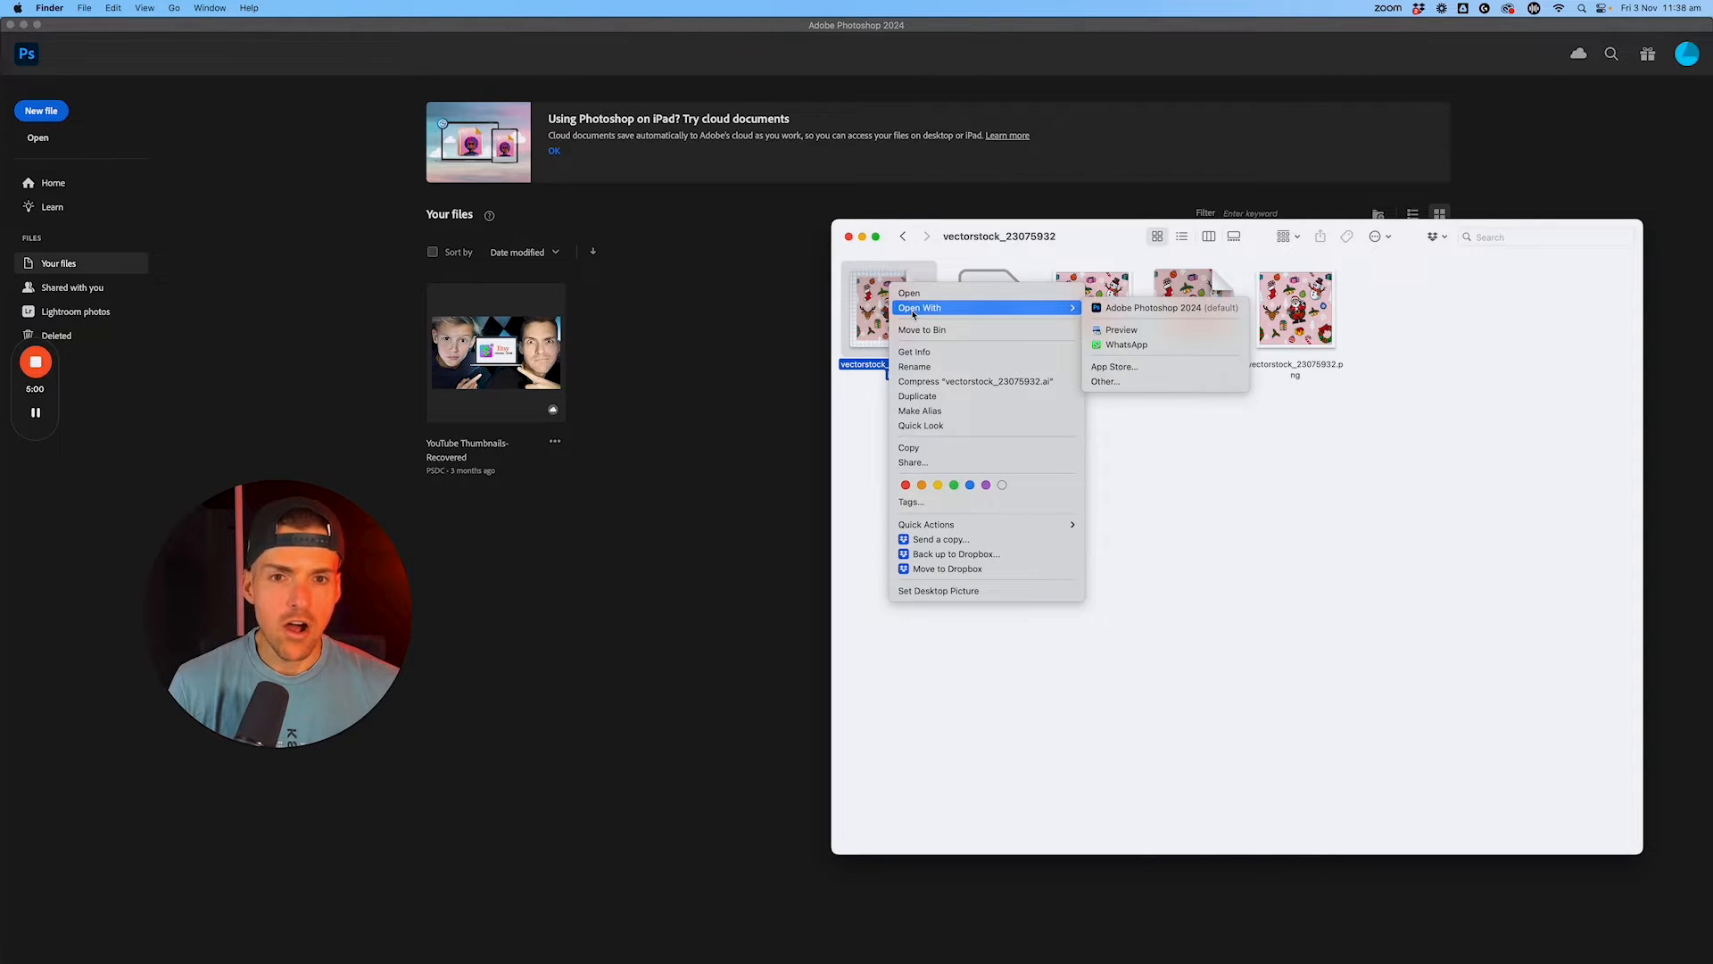
{"action": "left_click", "coordinate": [1114, 310]}
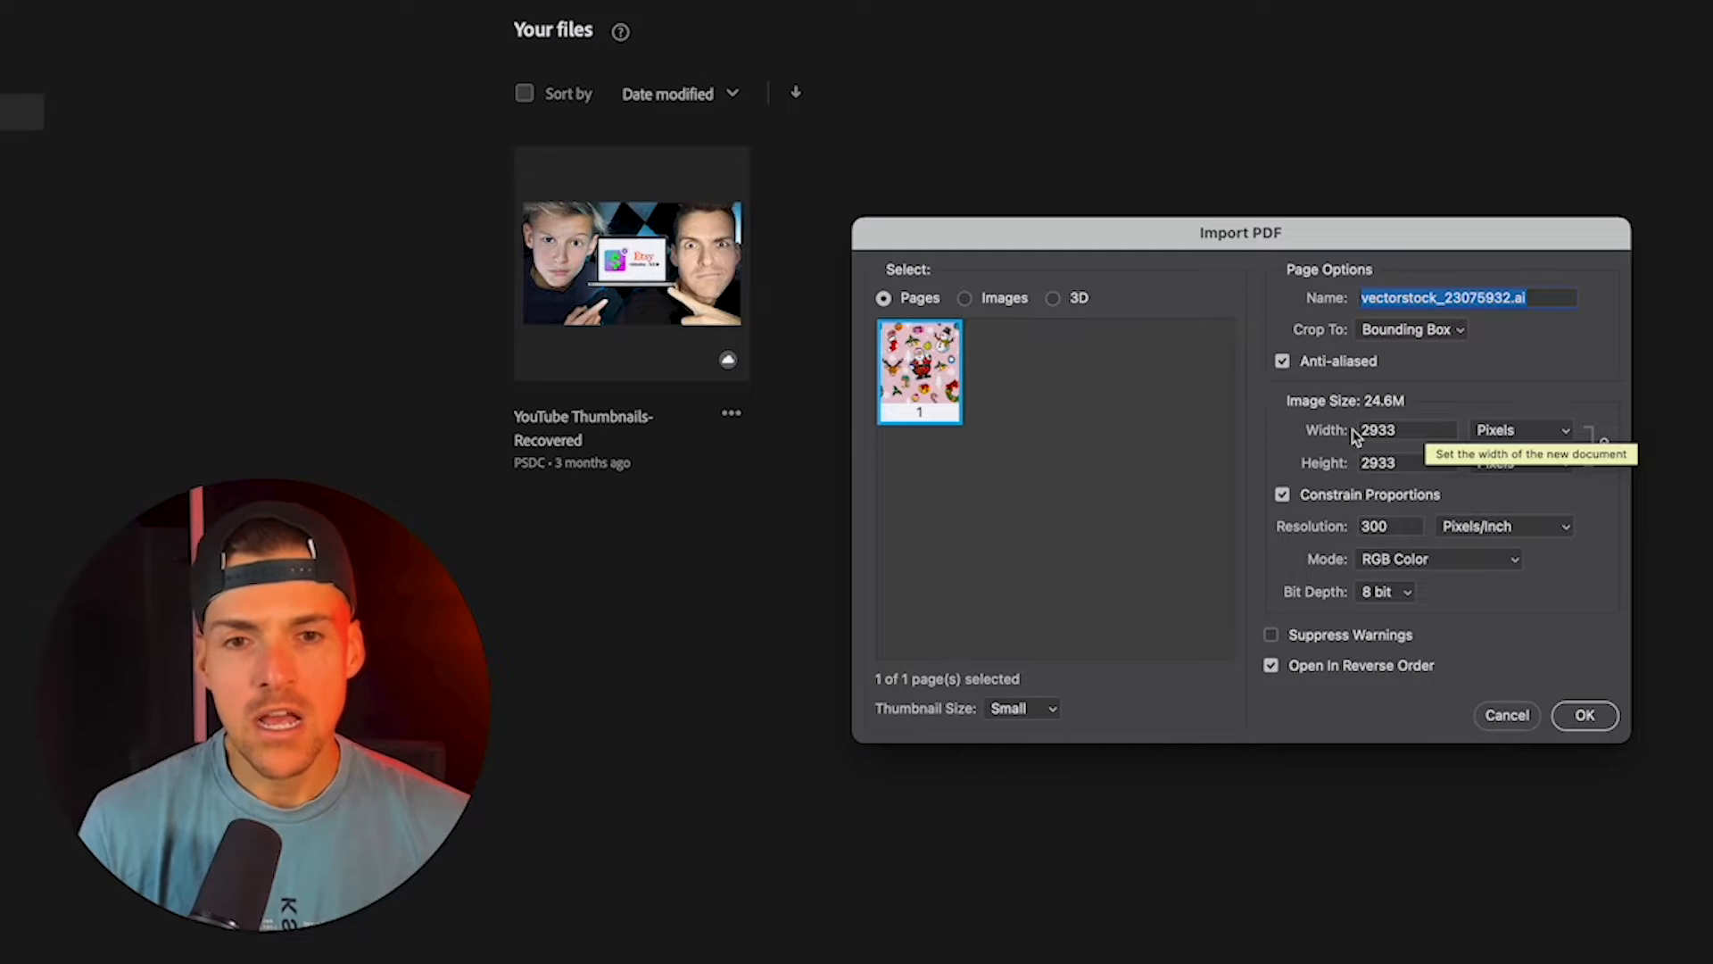
Step: Import the Christmas pattern page at a width of 3000 pixels with proportions constrained
{"action": "left_click", "coordinate": [1395, 430]}
{"action": "double_click", "coordinate": [1395, 430]}
{"action": "type", "text": "3000"}
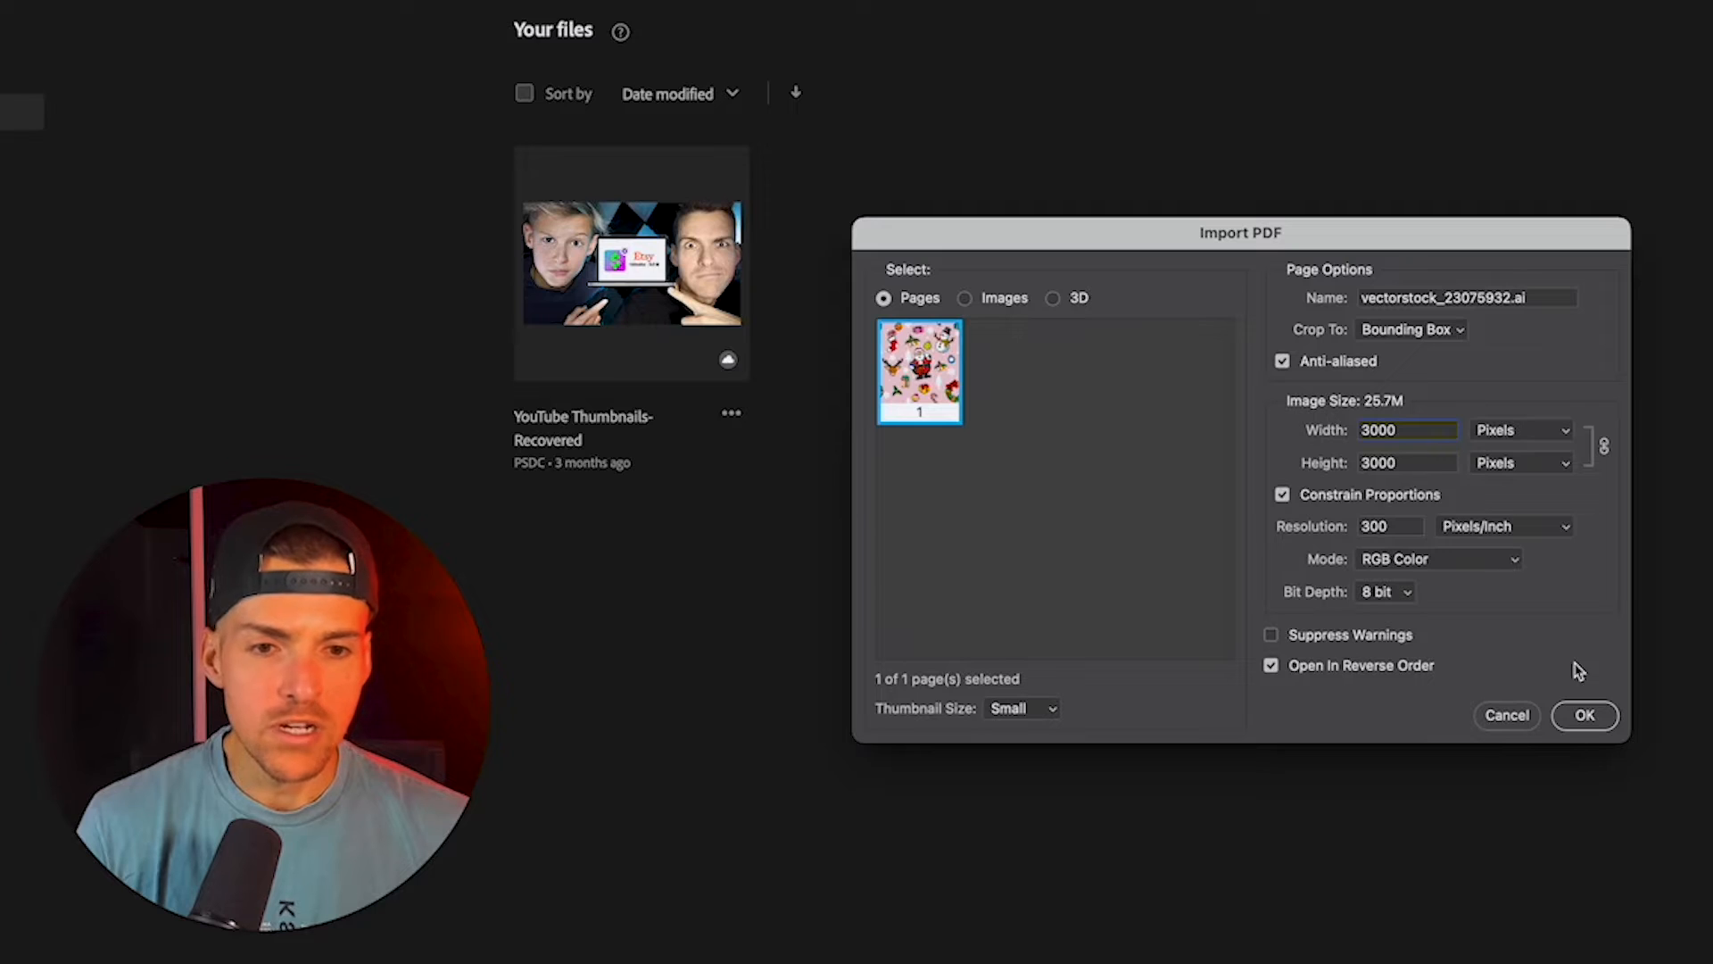
{"action": "left_click", "coordinate": [1585, 715]}
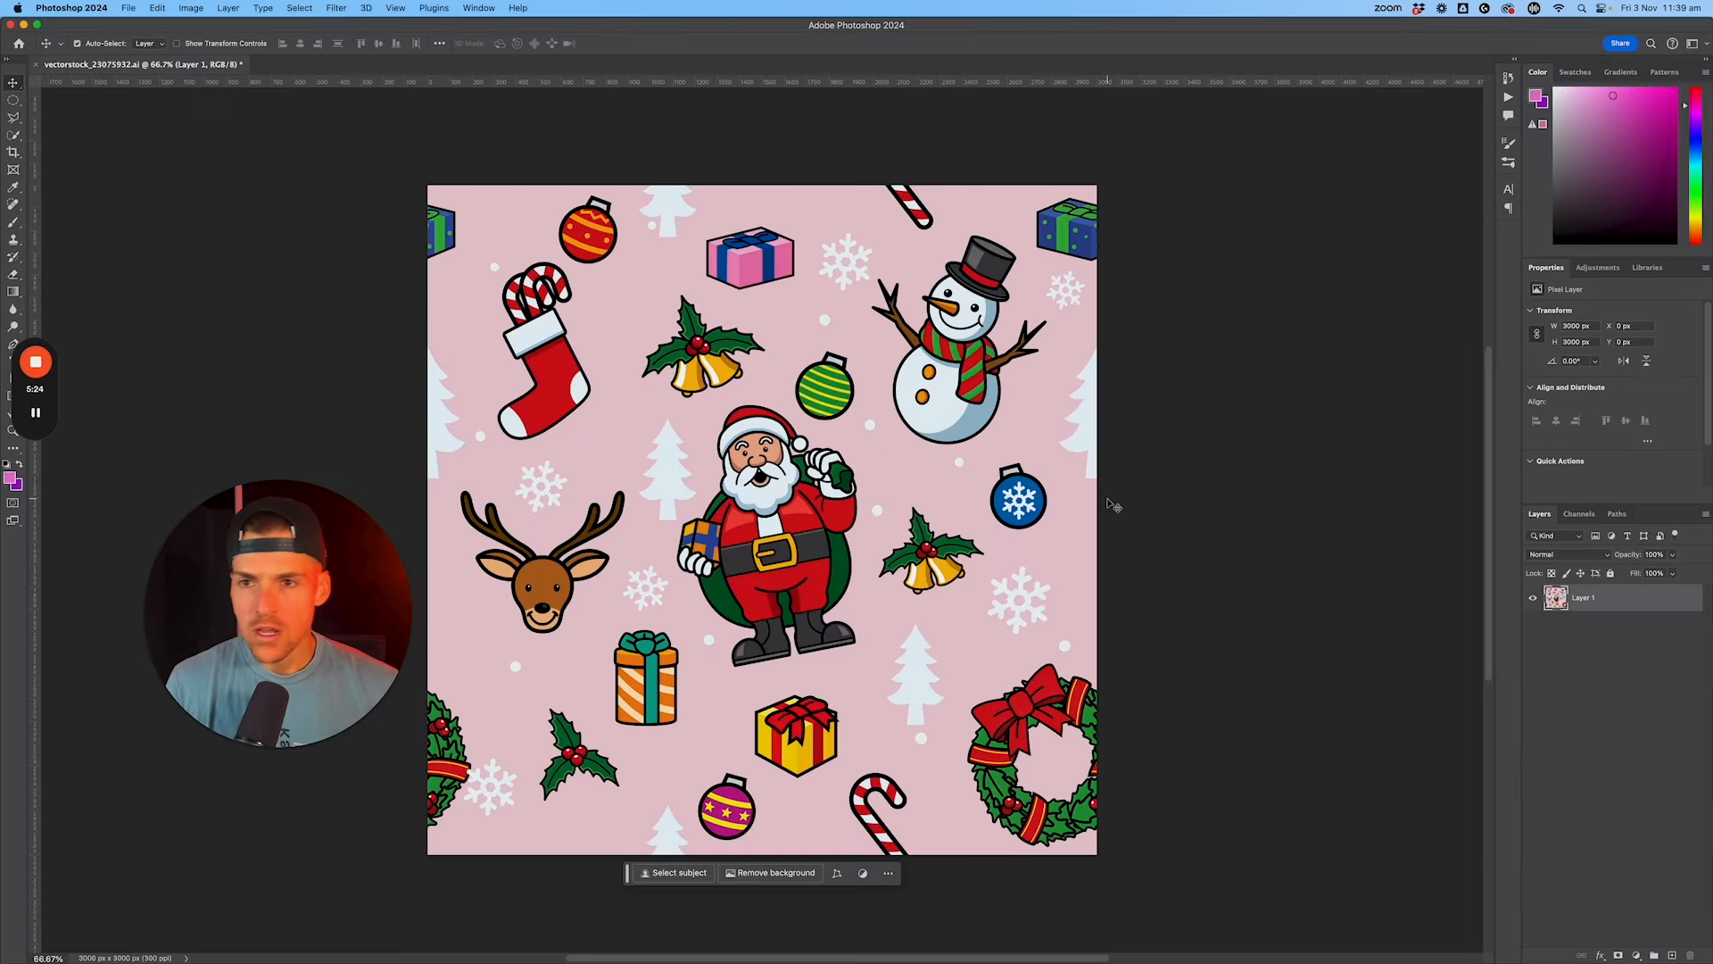
Step: Define the whole imported Santa artwork as a reusable pattern named "Christmas"
{"action": "scroll", "coordinate": [704, 446], "scroll_direction": "left", "scroll_amount": 5}
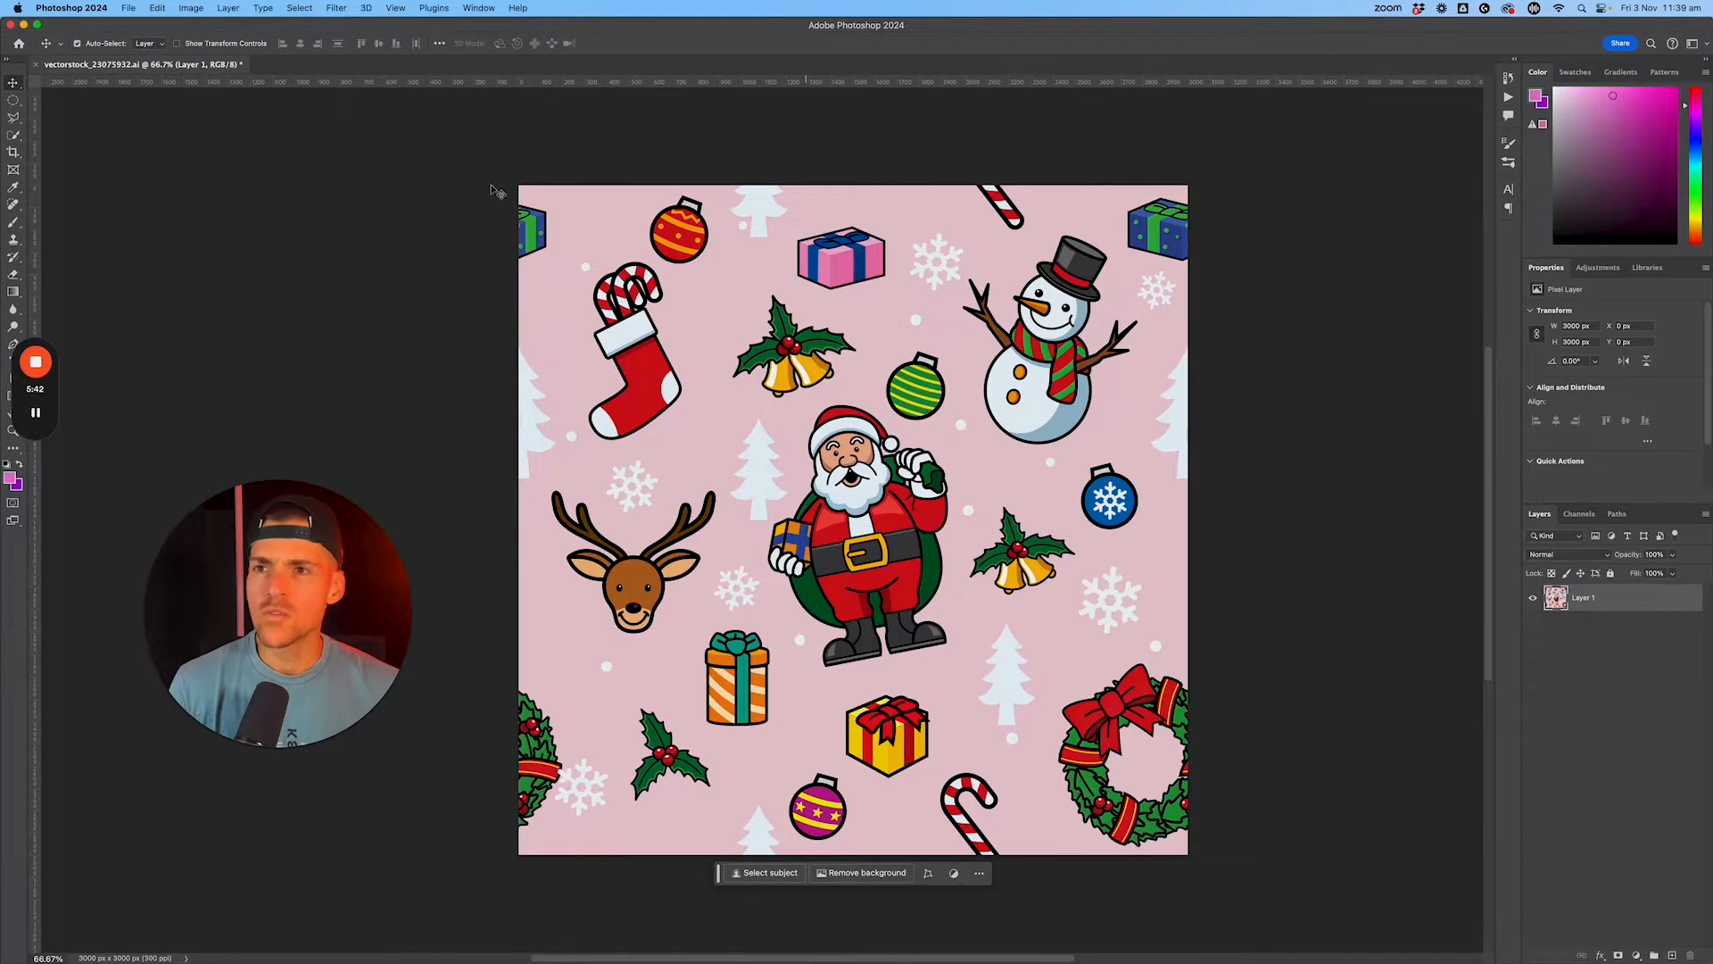
{"action": "left_click", "coordinate": [160, 9]}
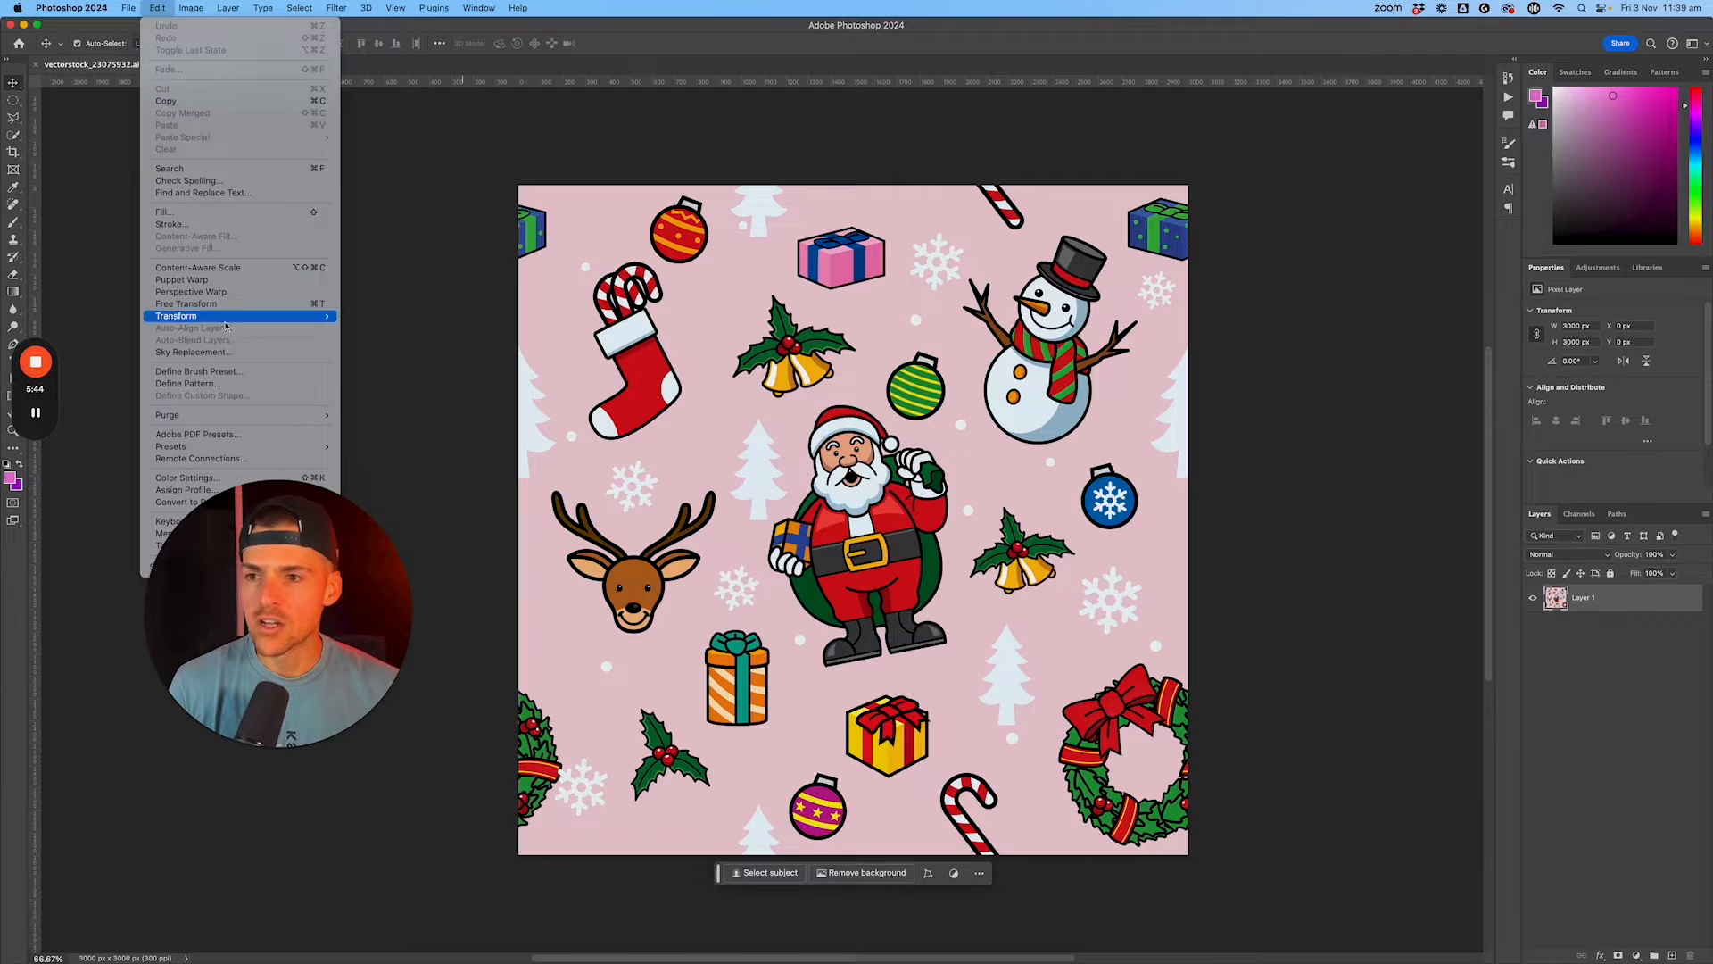
{"action": "left_click", "coordinate": [212, 385]}
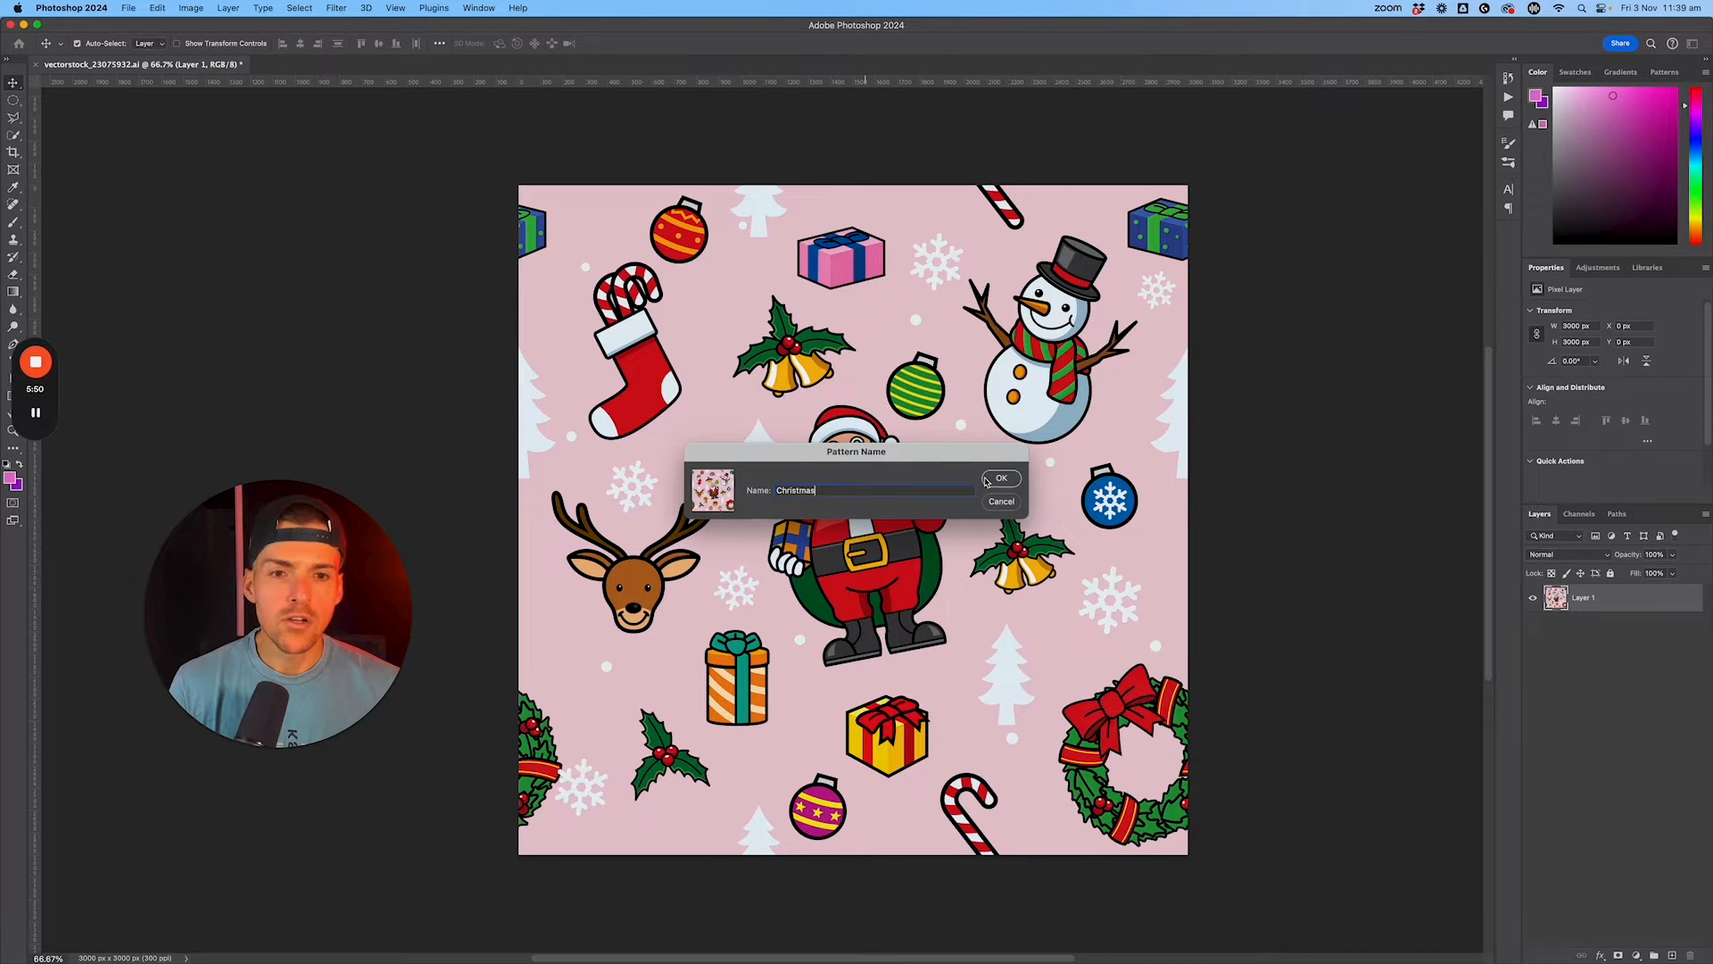
{"action": "left_click", "coordinate": [986, 475]}
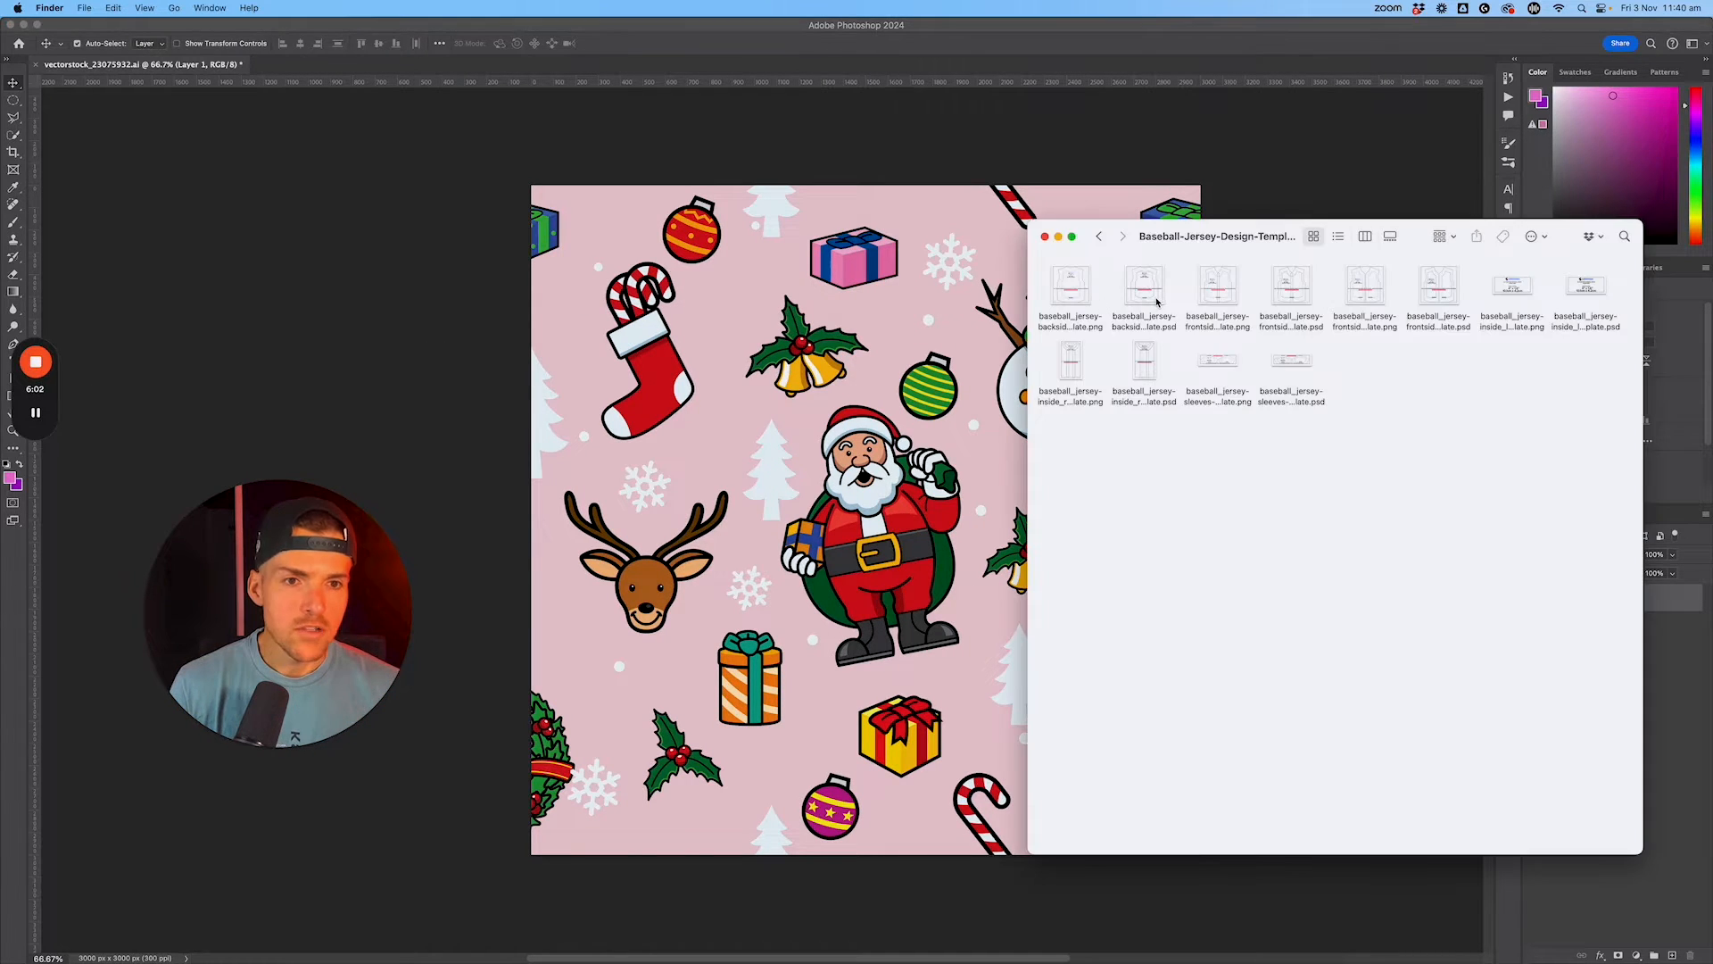
Step: Open the baseball jersey PSD design templates from their Finder folder in Photoshop and review the frontside, inside label and inside reinforcements files
{"action": "left_click", "coordinate": [1158, 302]}
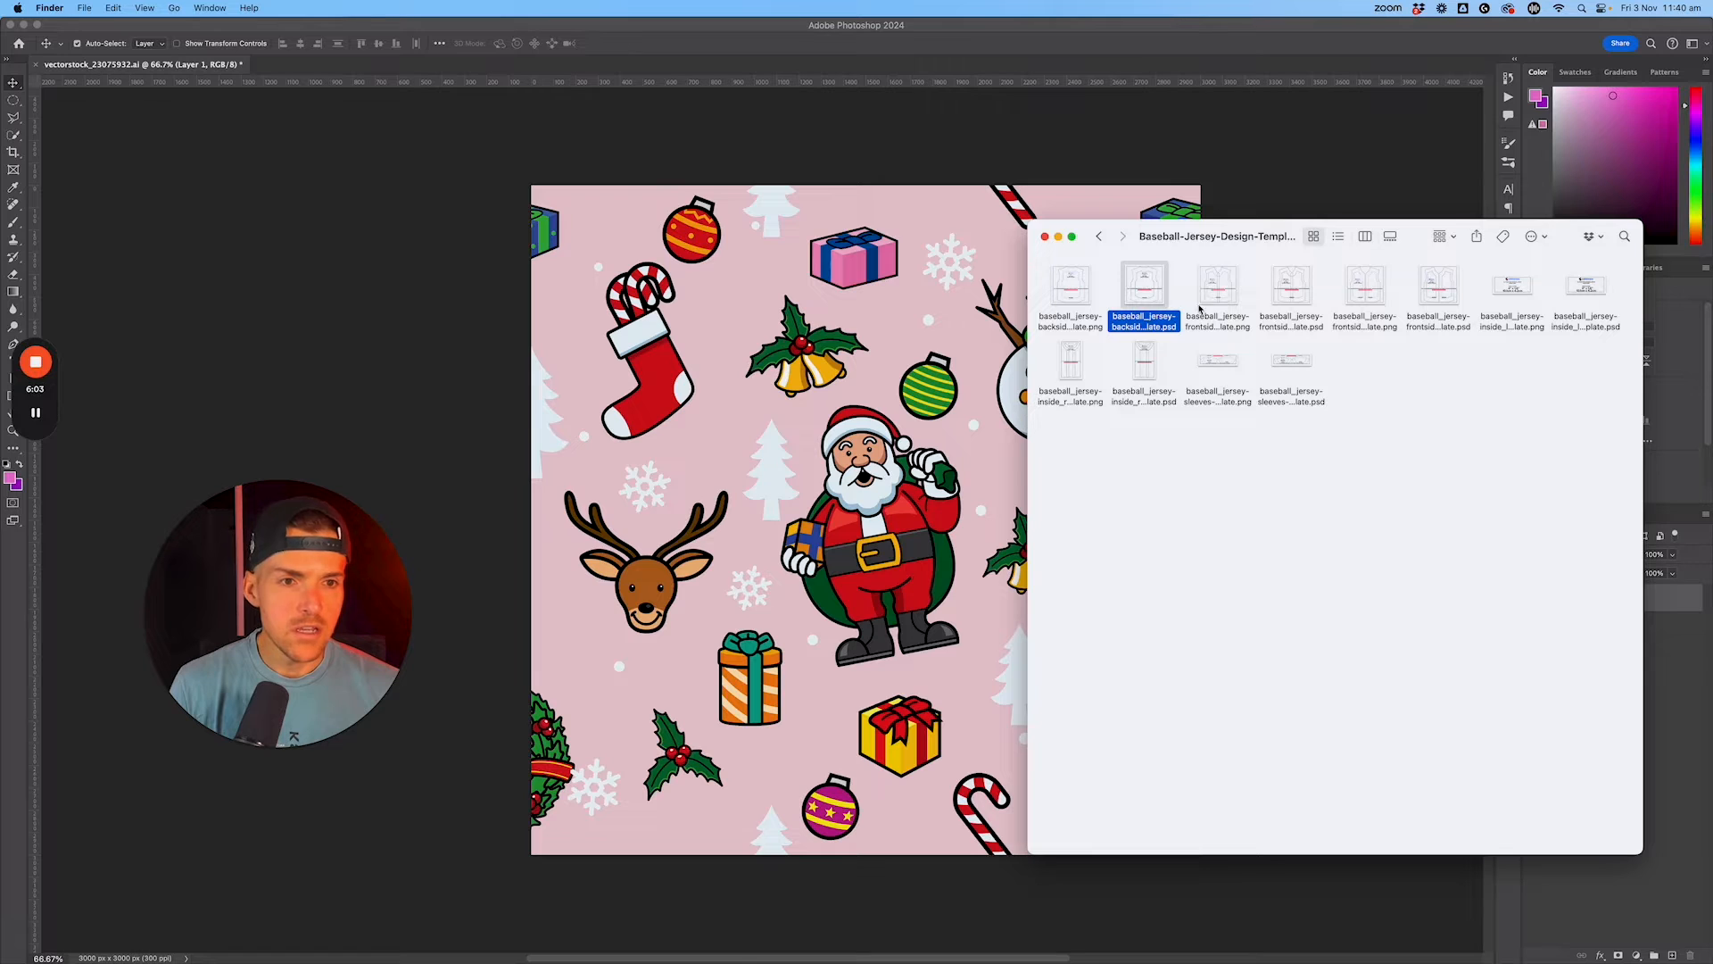
{"action": "left_click", "coordinate": [1290, 302], "text": "super"}
{"action": "left_click", "coordinate": [1432, 301], "text": "super"}
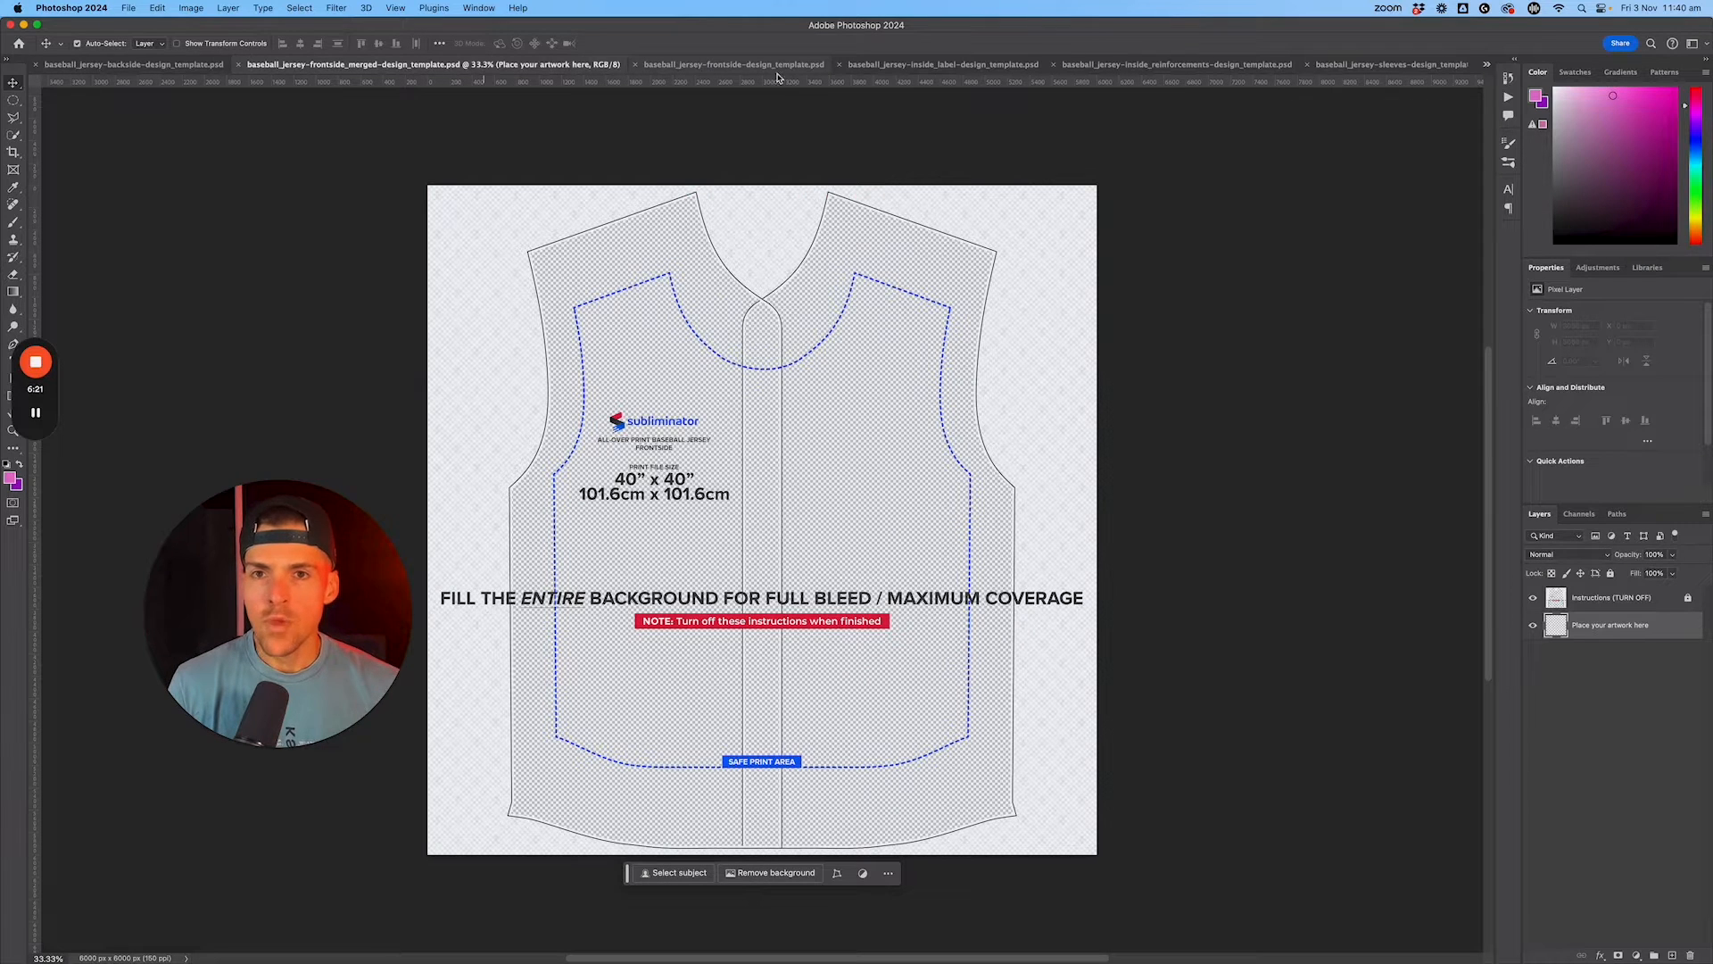
{"action": "left_click", "coordinate": [766, 64]}
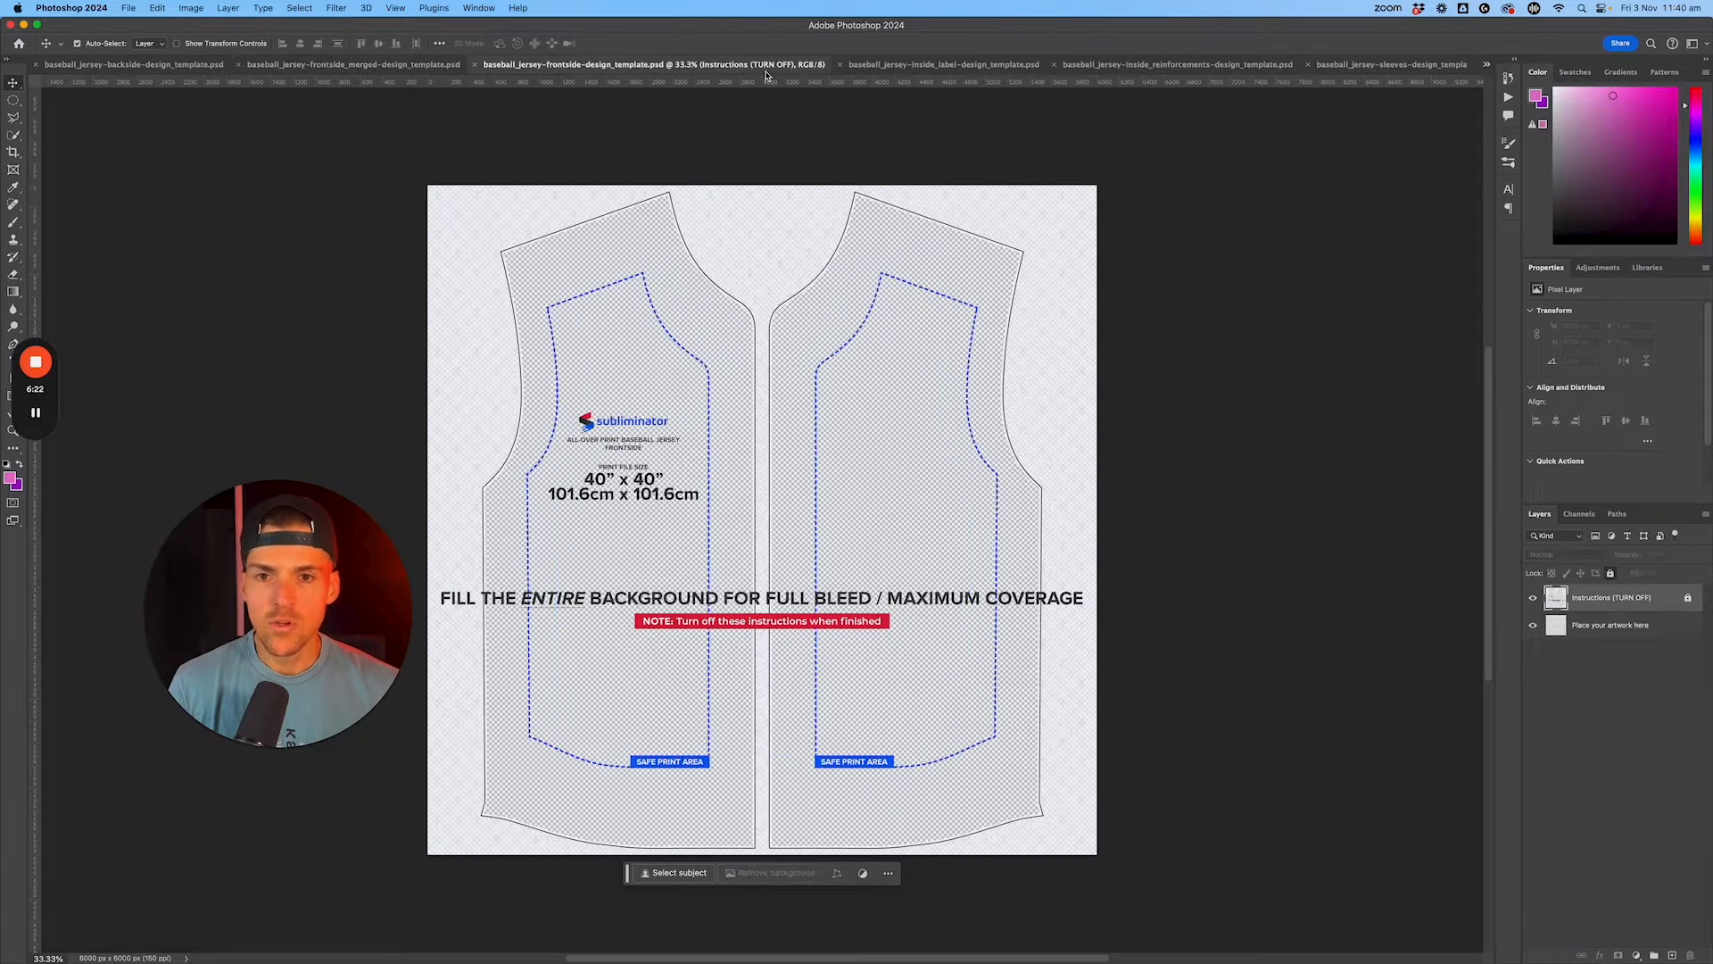
{"action": "left_click", "coordinate": [934, 64]}
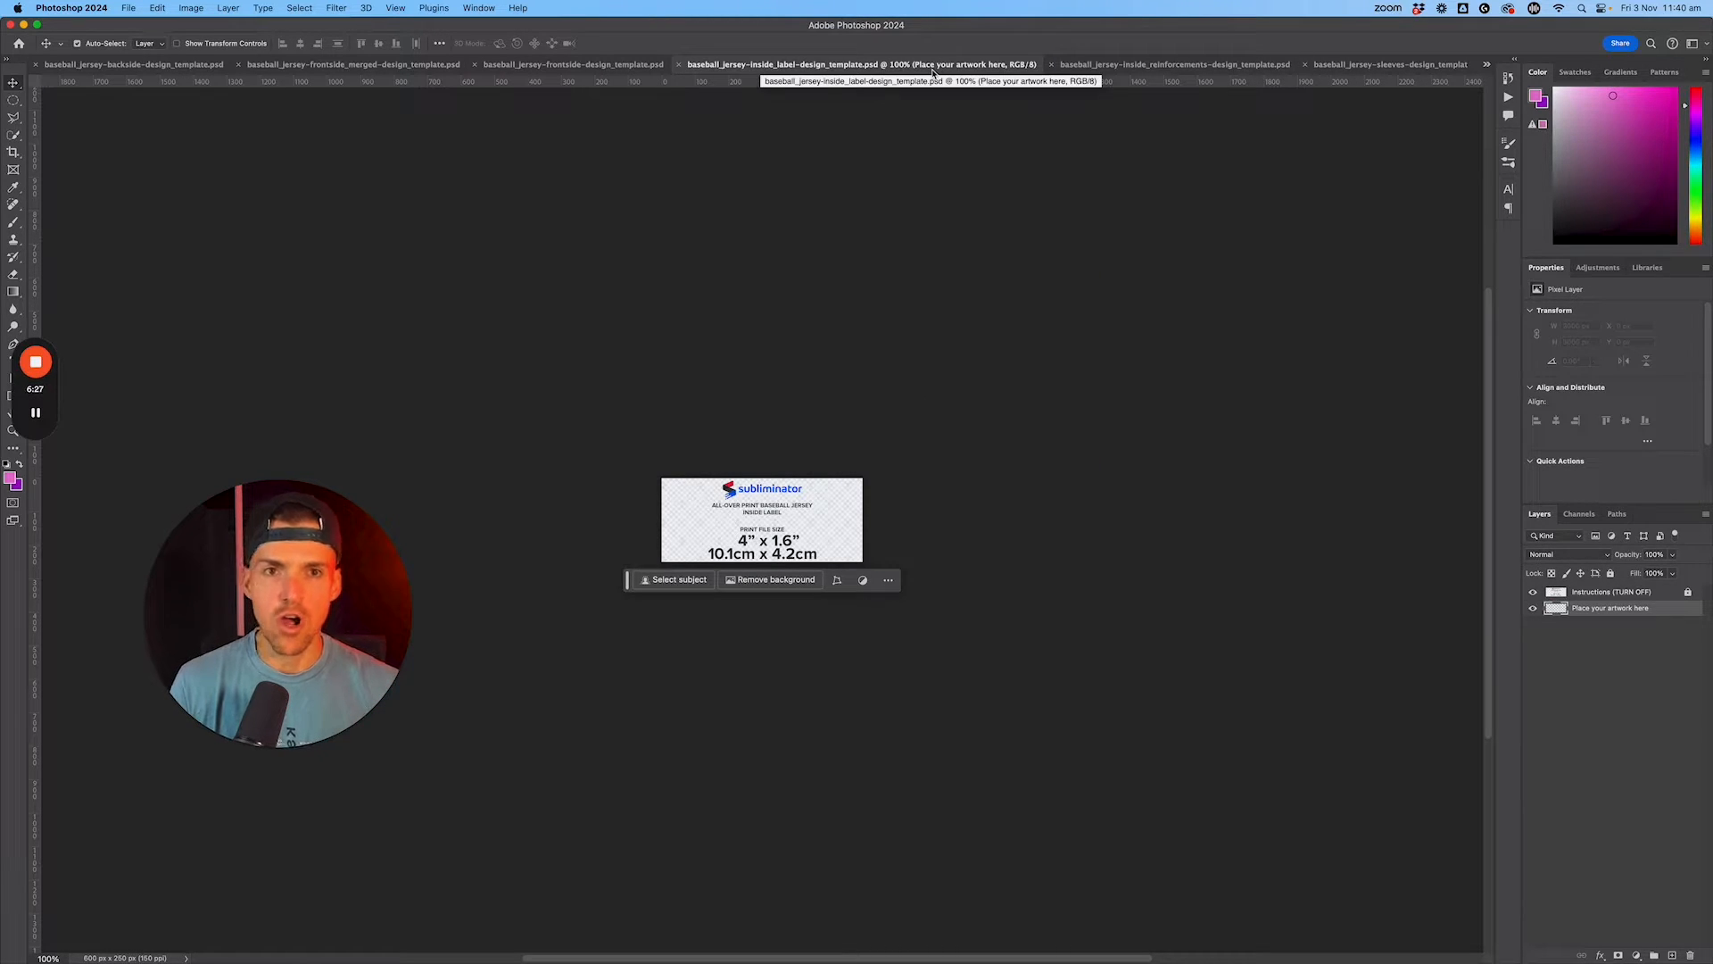
{"action": "left_click", "coordinate": [1097, 65]}
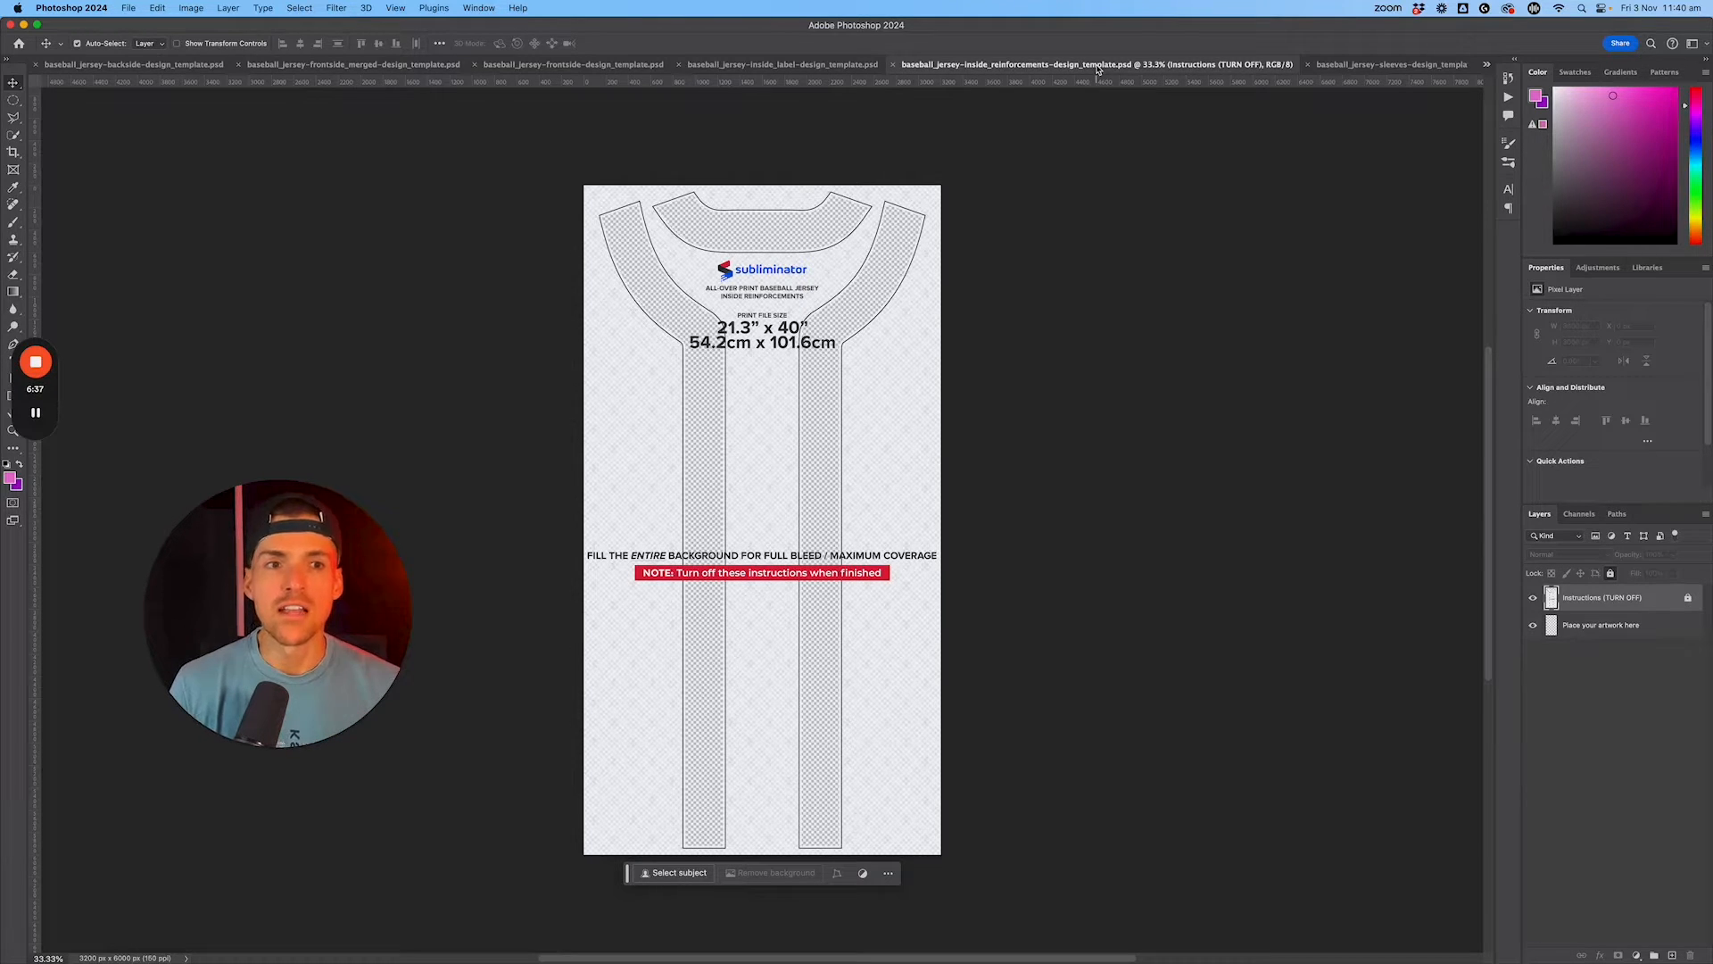
Step: Add a new layer beneath the instructions in the sleeves template and fill it with the pink Christmas pattern
{"action": "left_click", "coordinate": [1353, 72]}
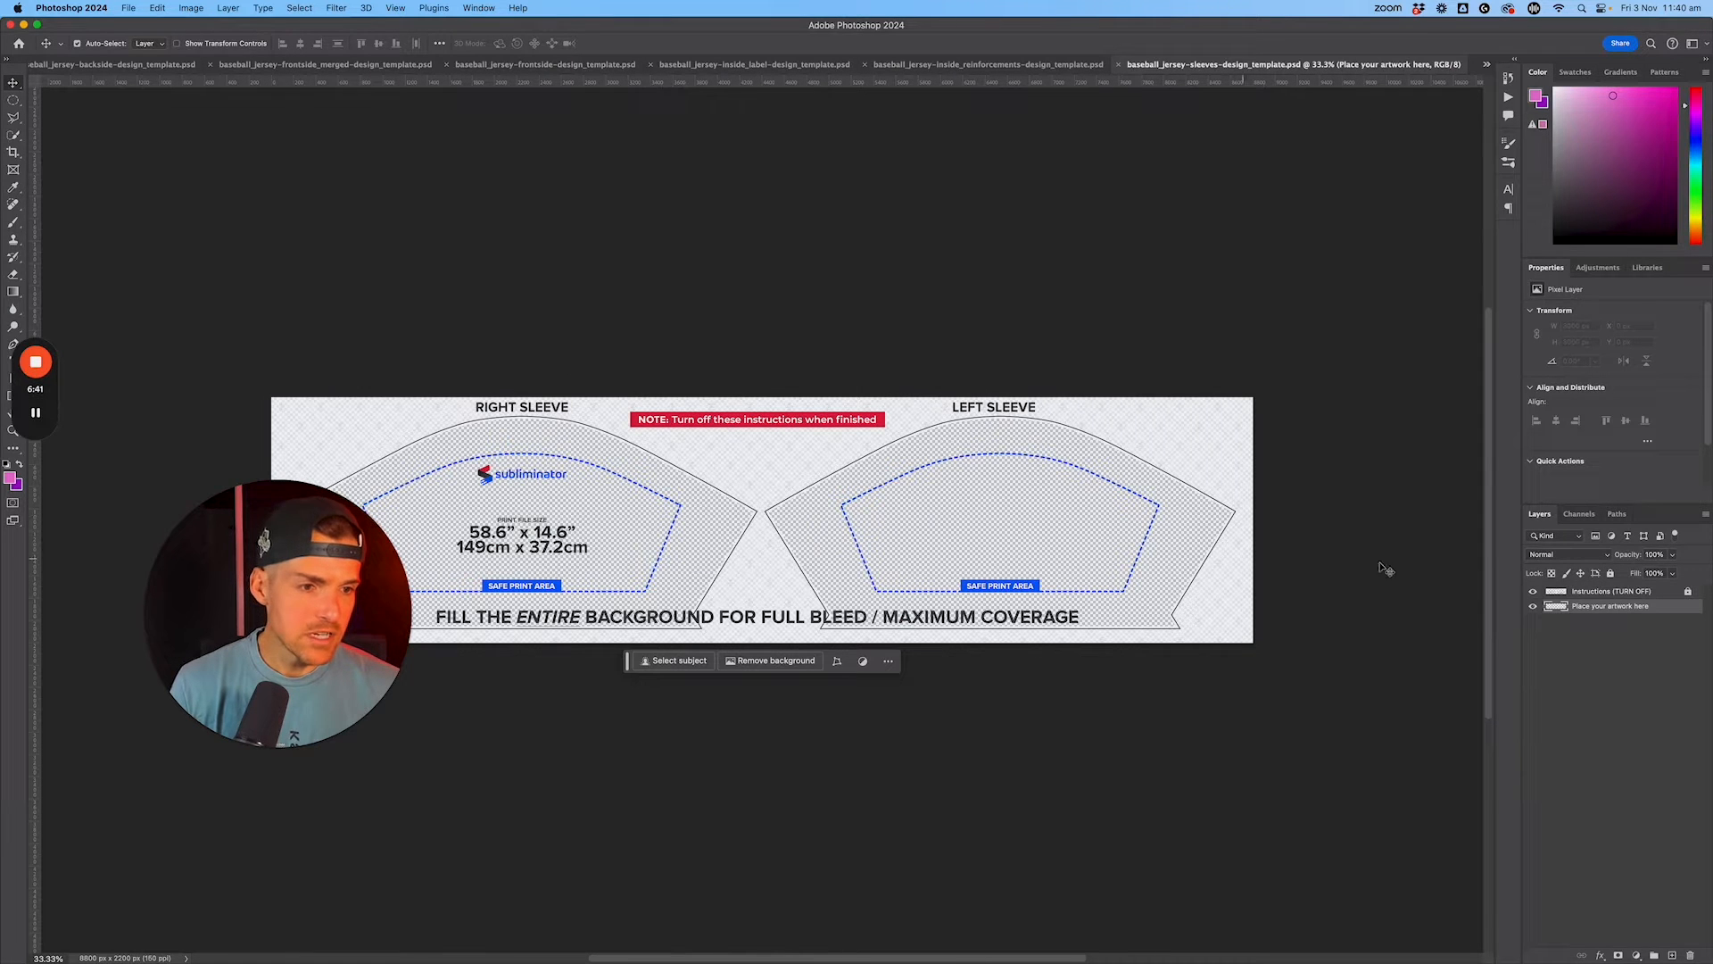
{"action": "left_click", "coordinate": [1671, 955]}
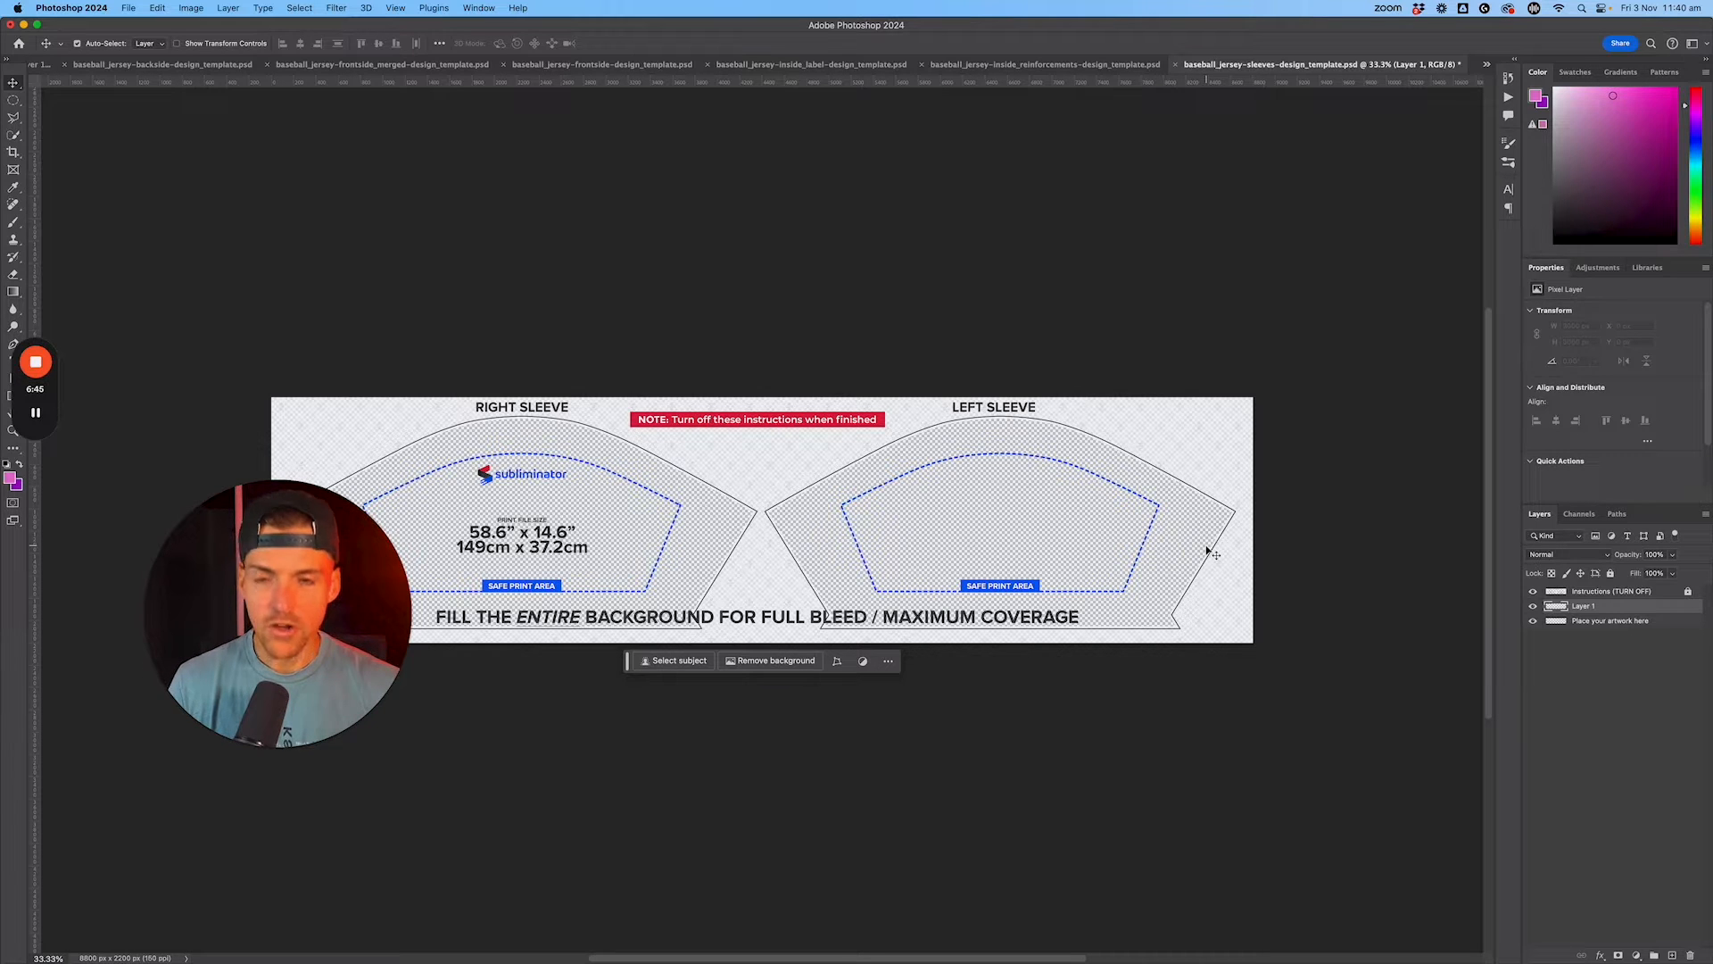
{"action": "left_click", "coordinate": [155, 9]}
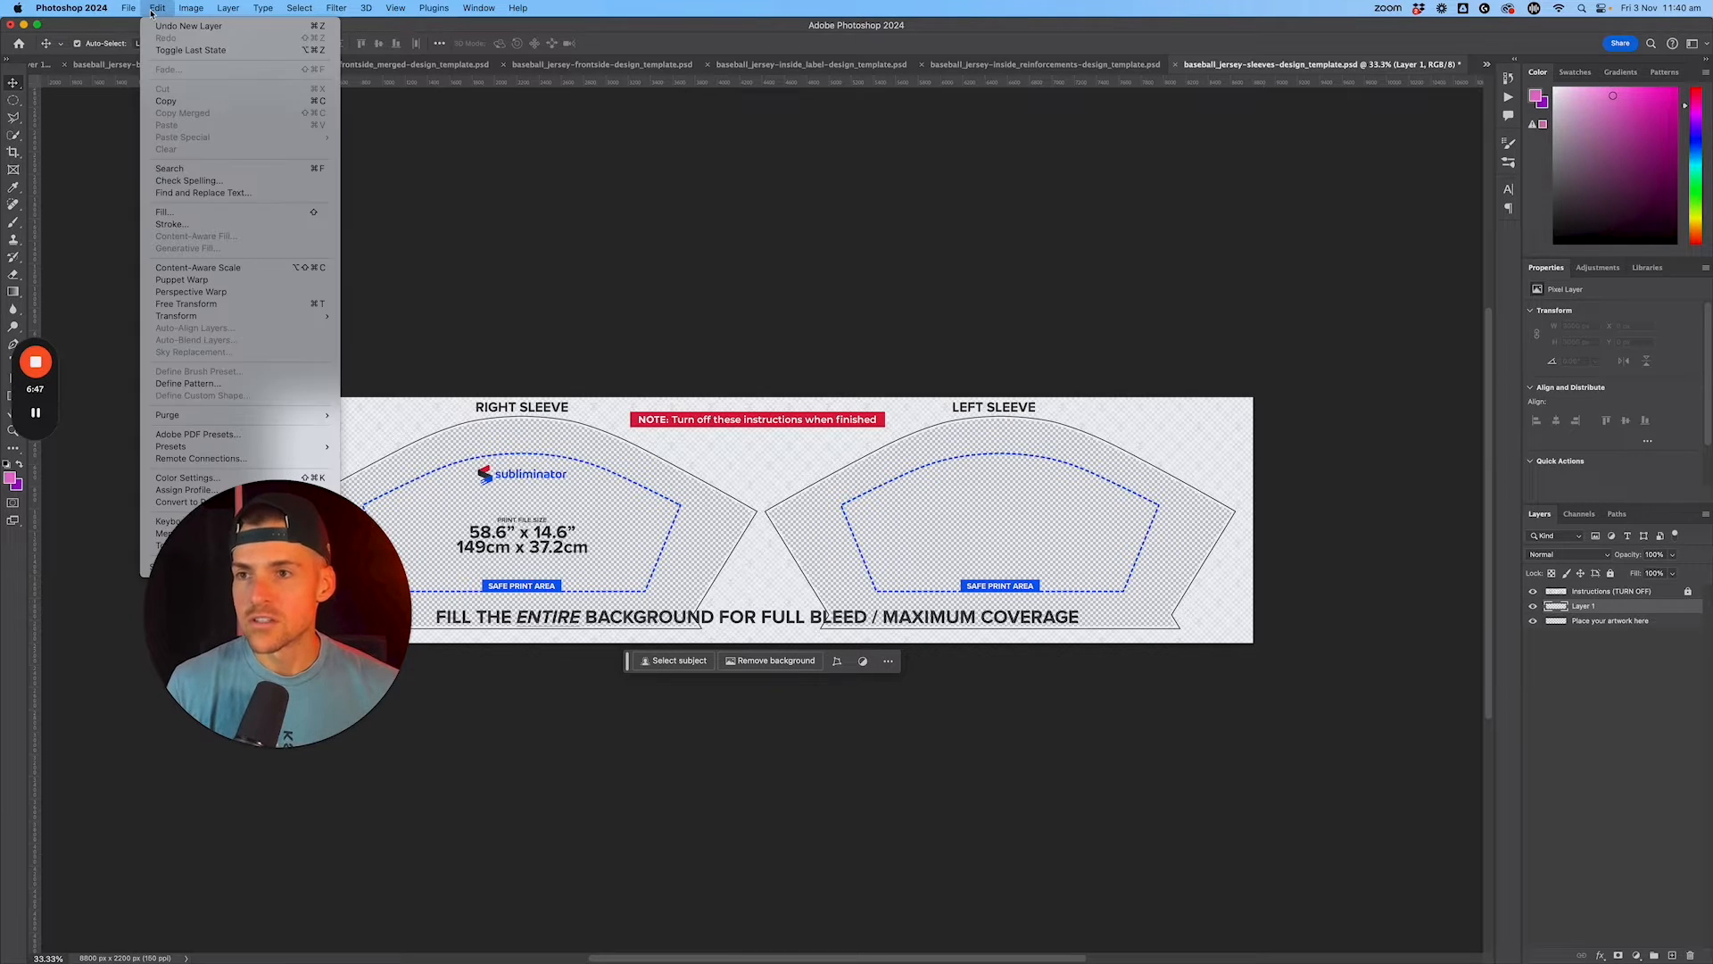
{"action": "left_click", "coordinate": [179, 213]}
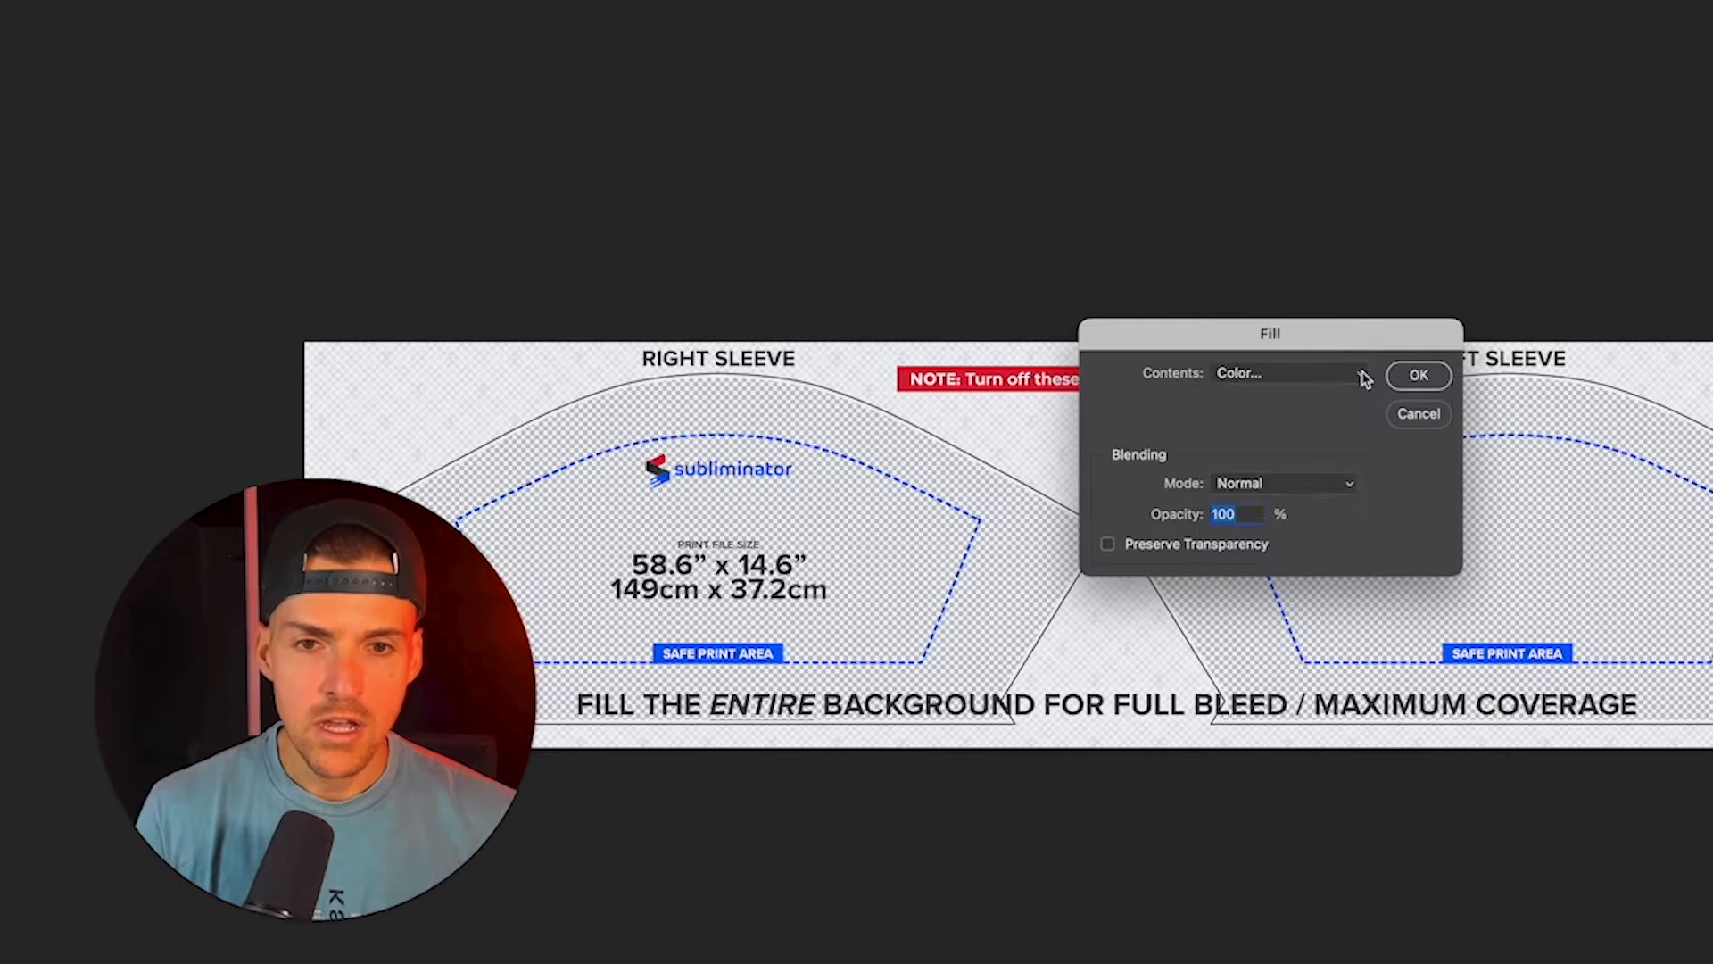
{"action": "left_click", "coordinate": [911, 416]}
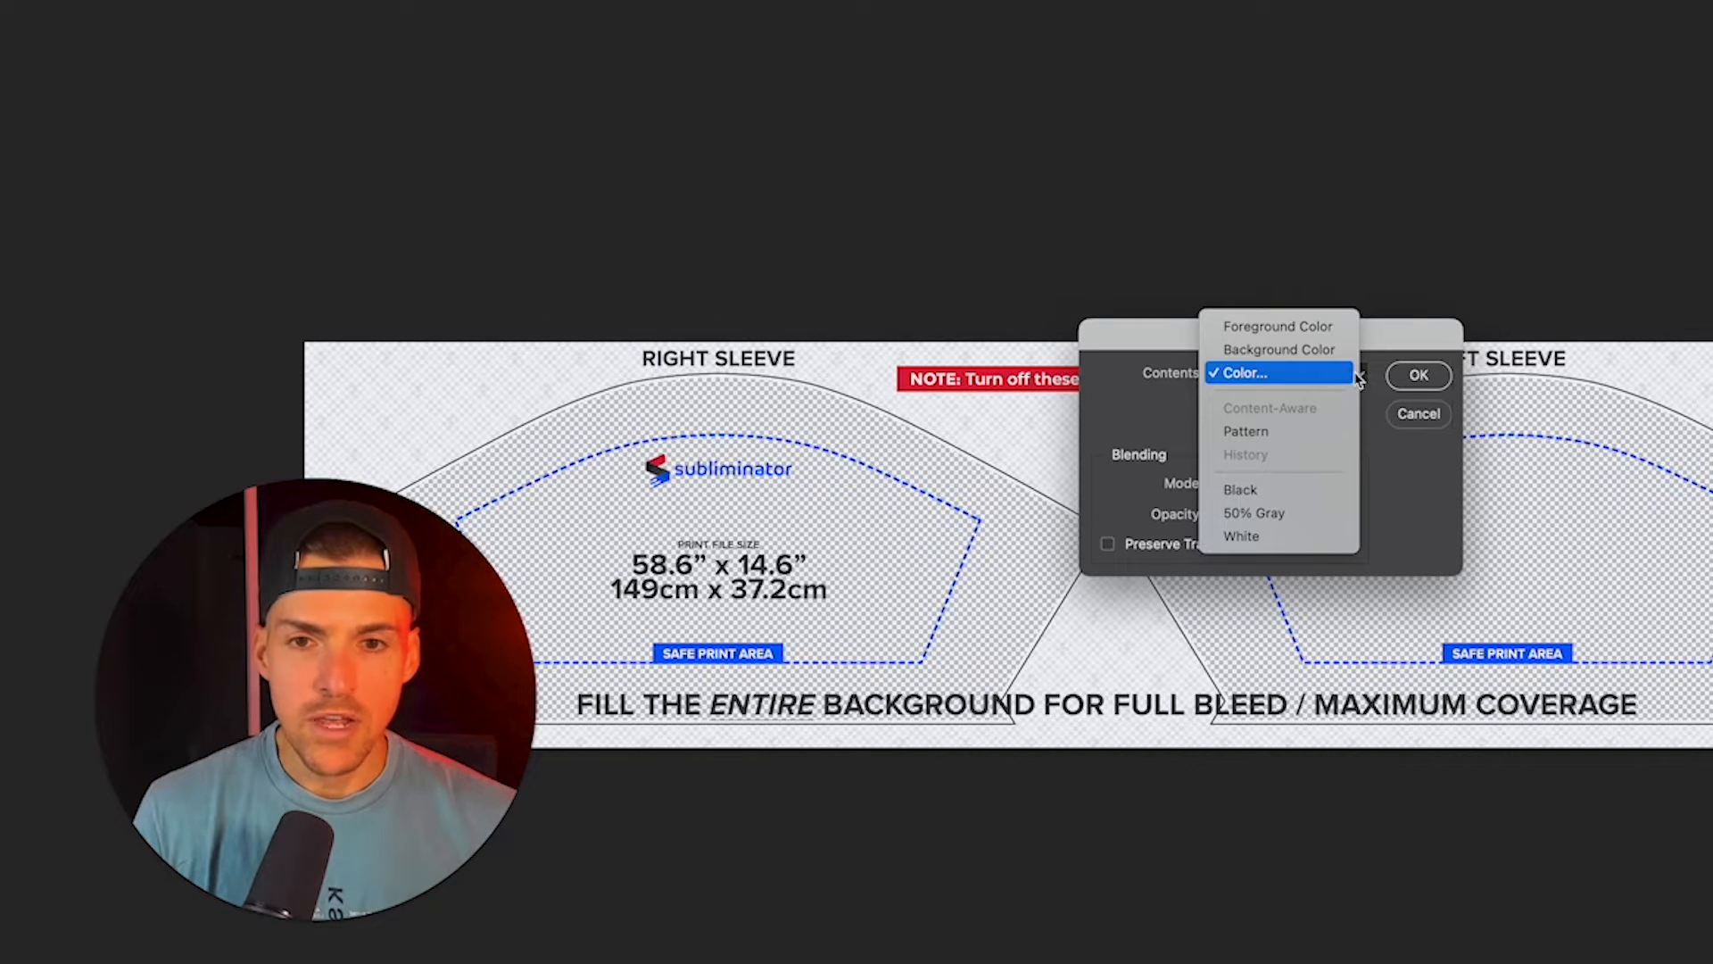
{"action": "left_click", "coordinate": [1300, 431]}
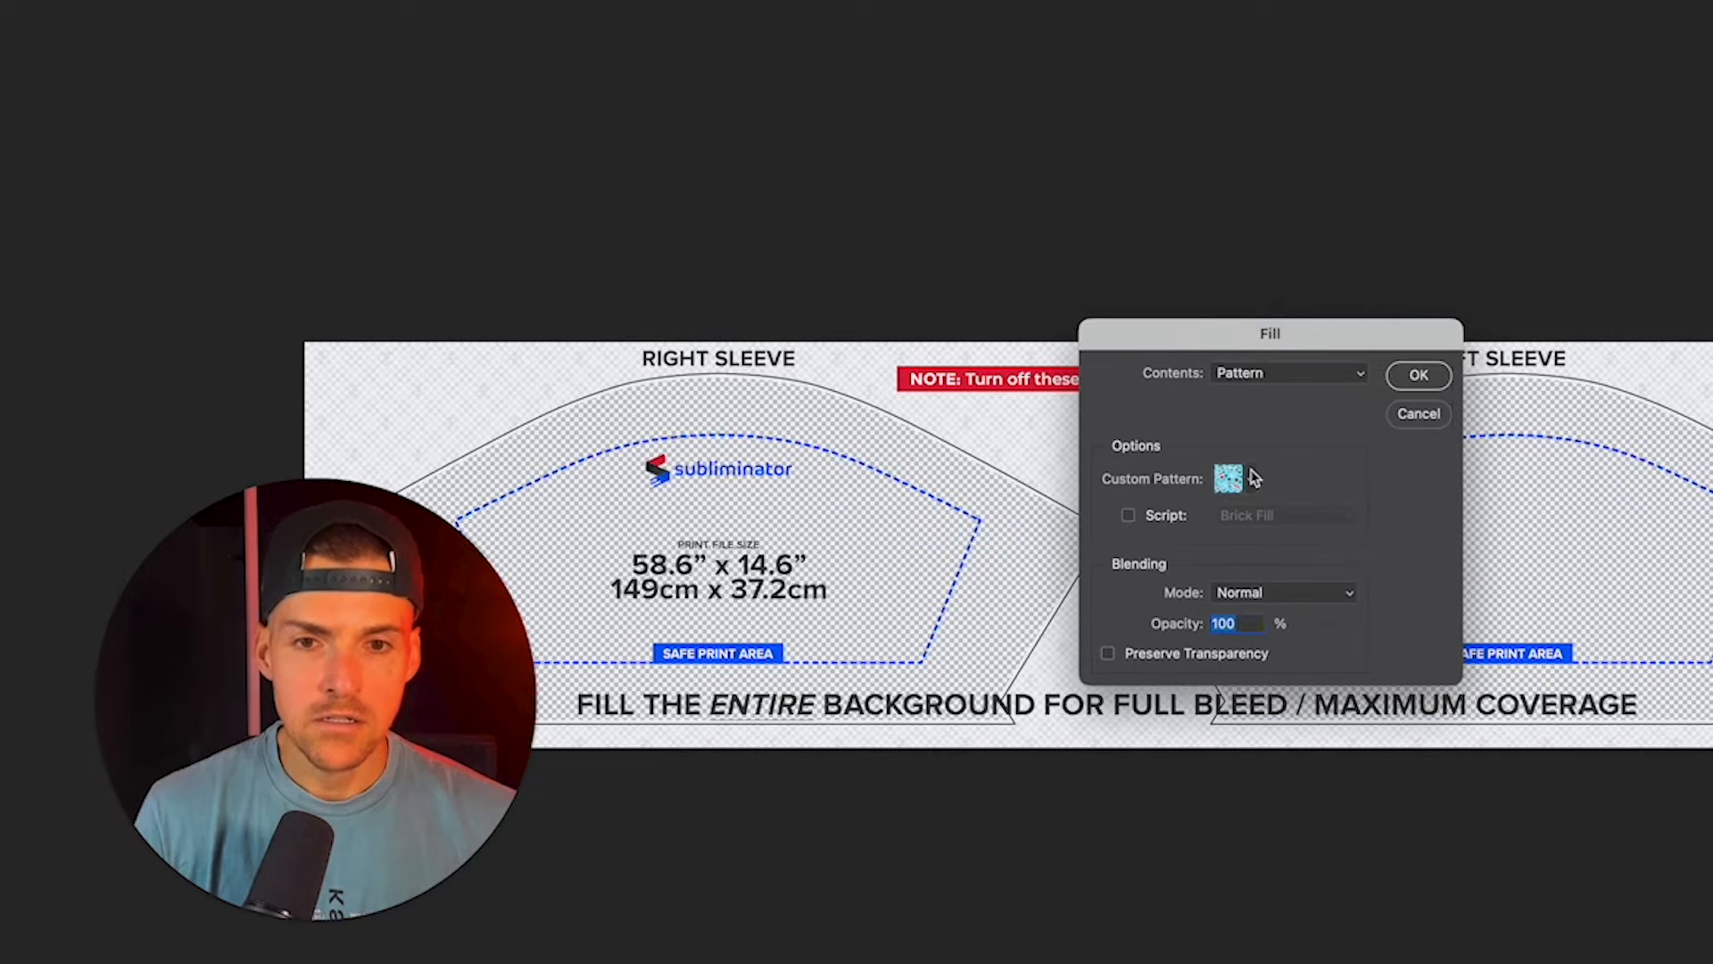
{"action": "left_click", "coordinate": [1252, 479]}
{"action": "left_click", "coordinate": [1192, 659]}
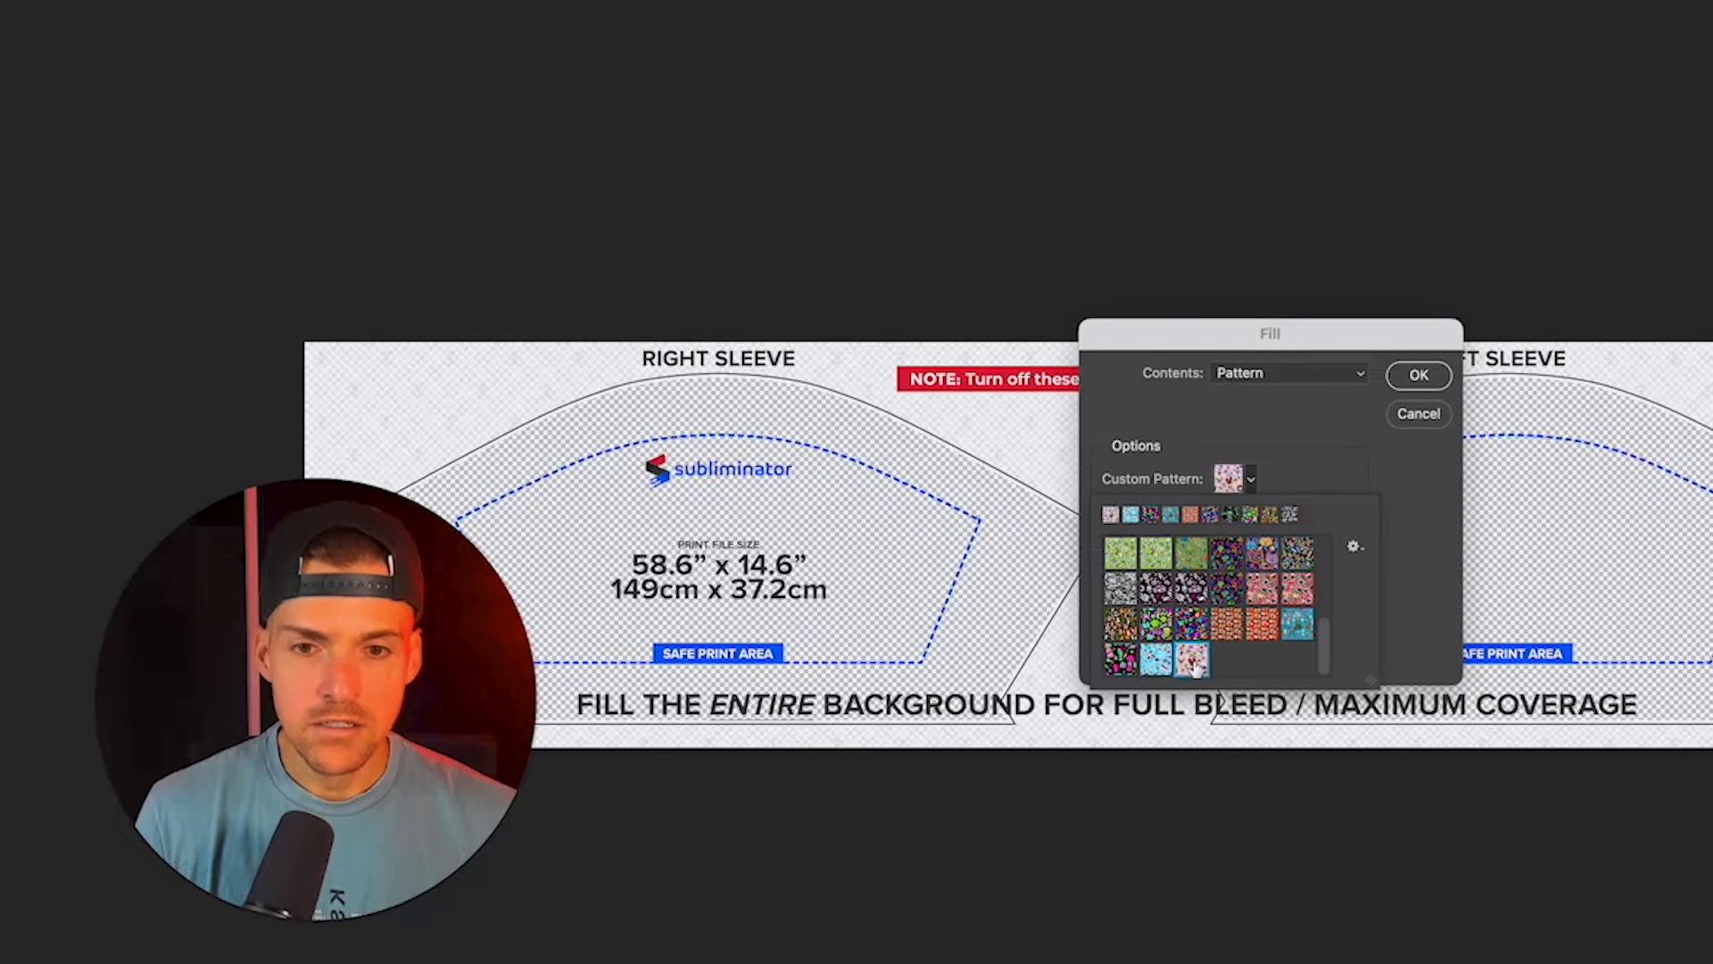
{"action": "left_click", "coordinate": [1419, 377]}
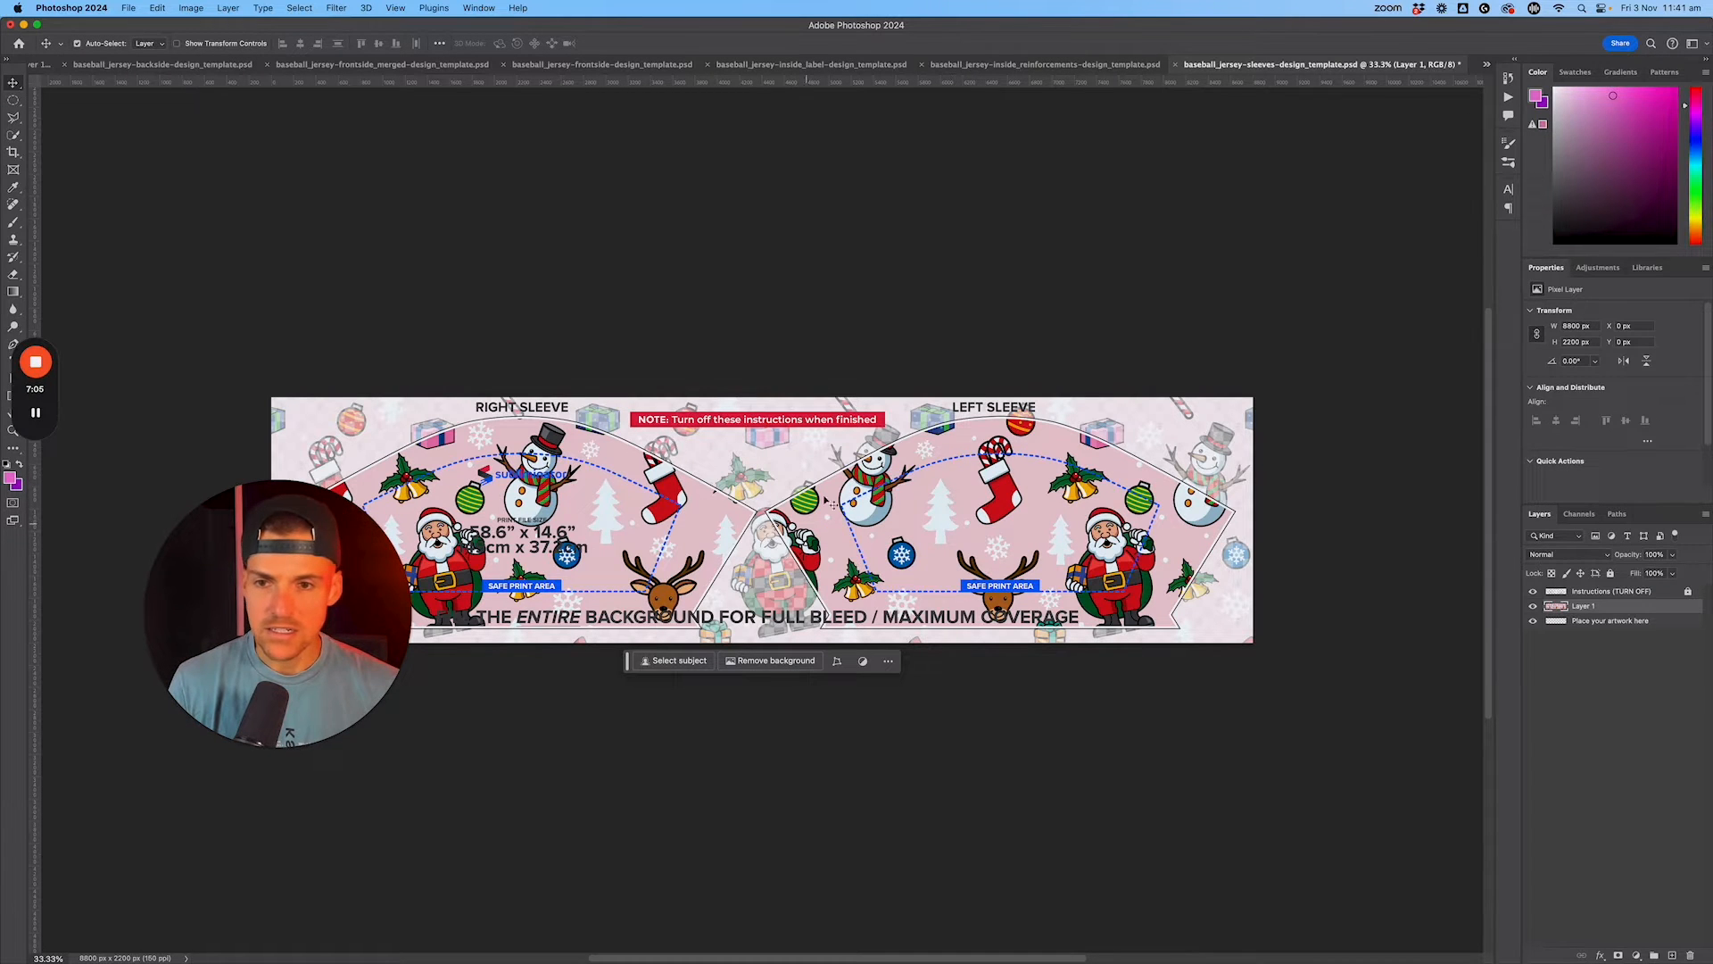
Step: Hide the sleeves template's Instructions layer and save a JPEG copy at quality 12 in the Christmas Baseball Jersey folder
{"action": "left_click", "coordinate": [1533, 592]}
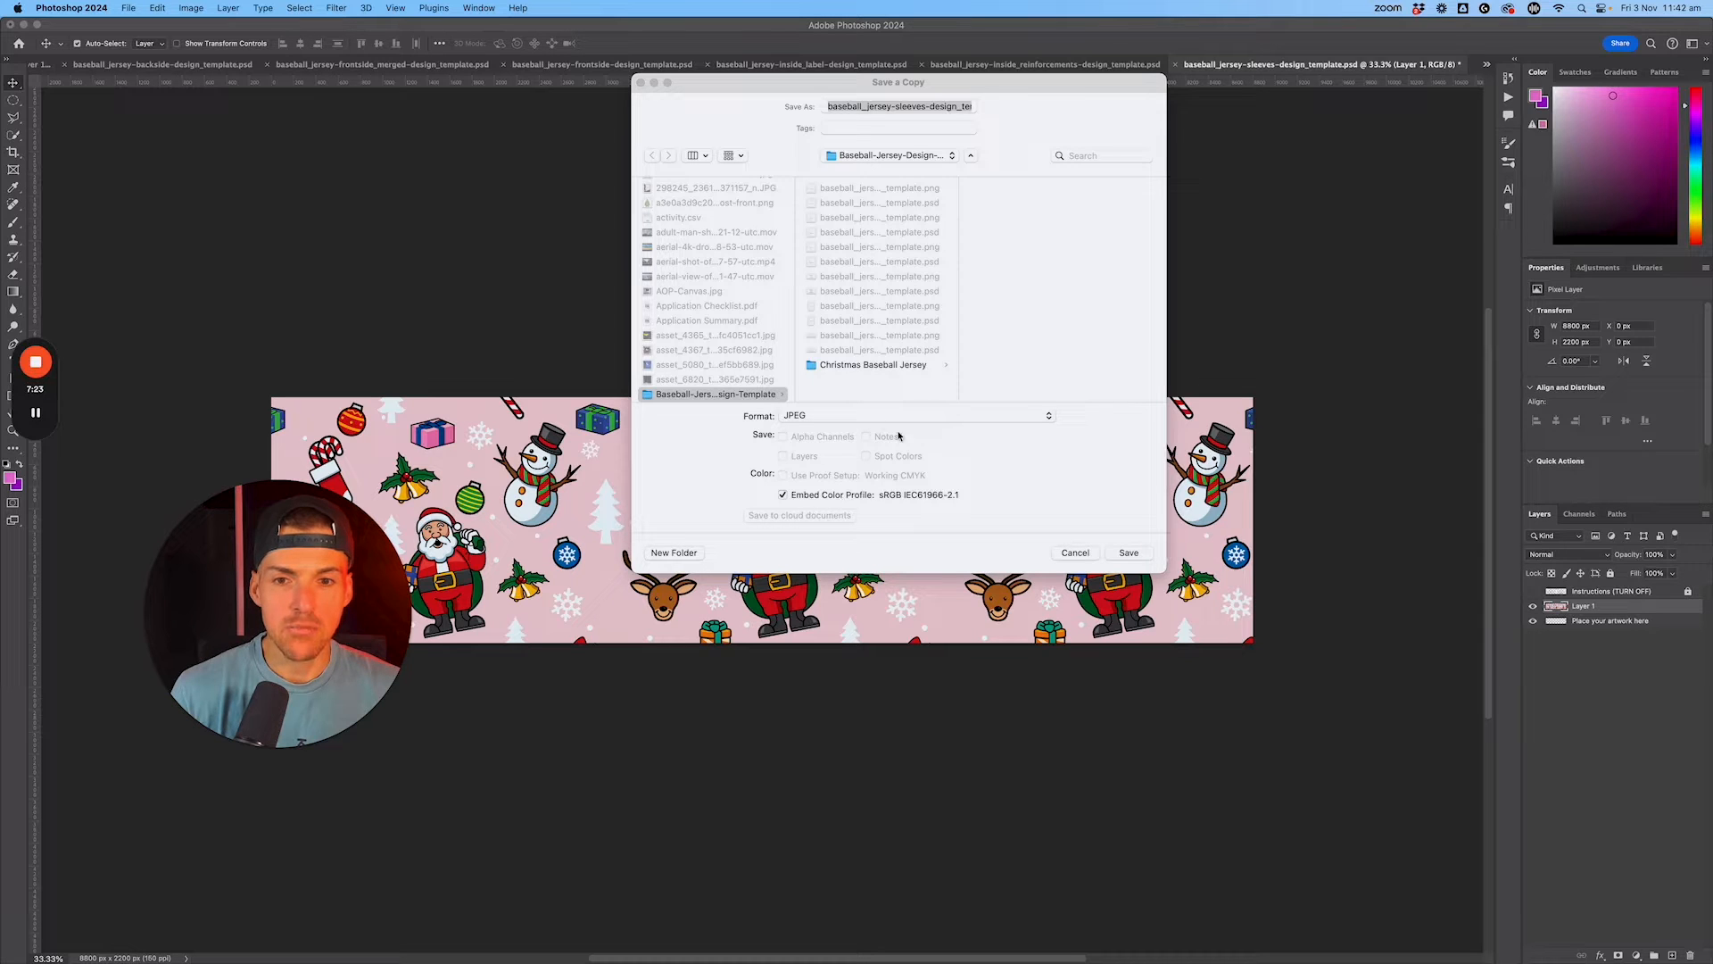
{"action": "left_click", "coordinate": [887, 365]}
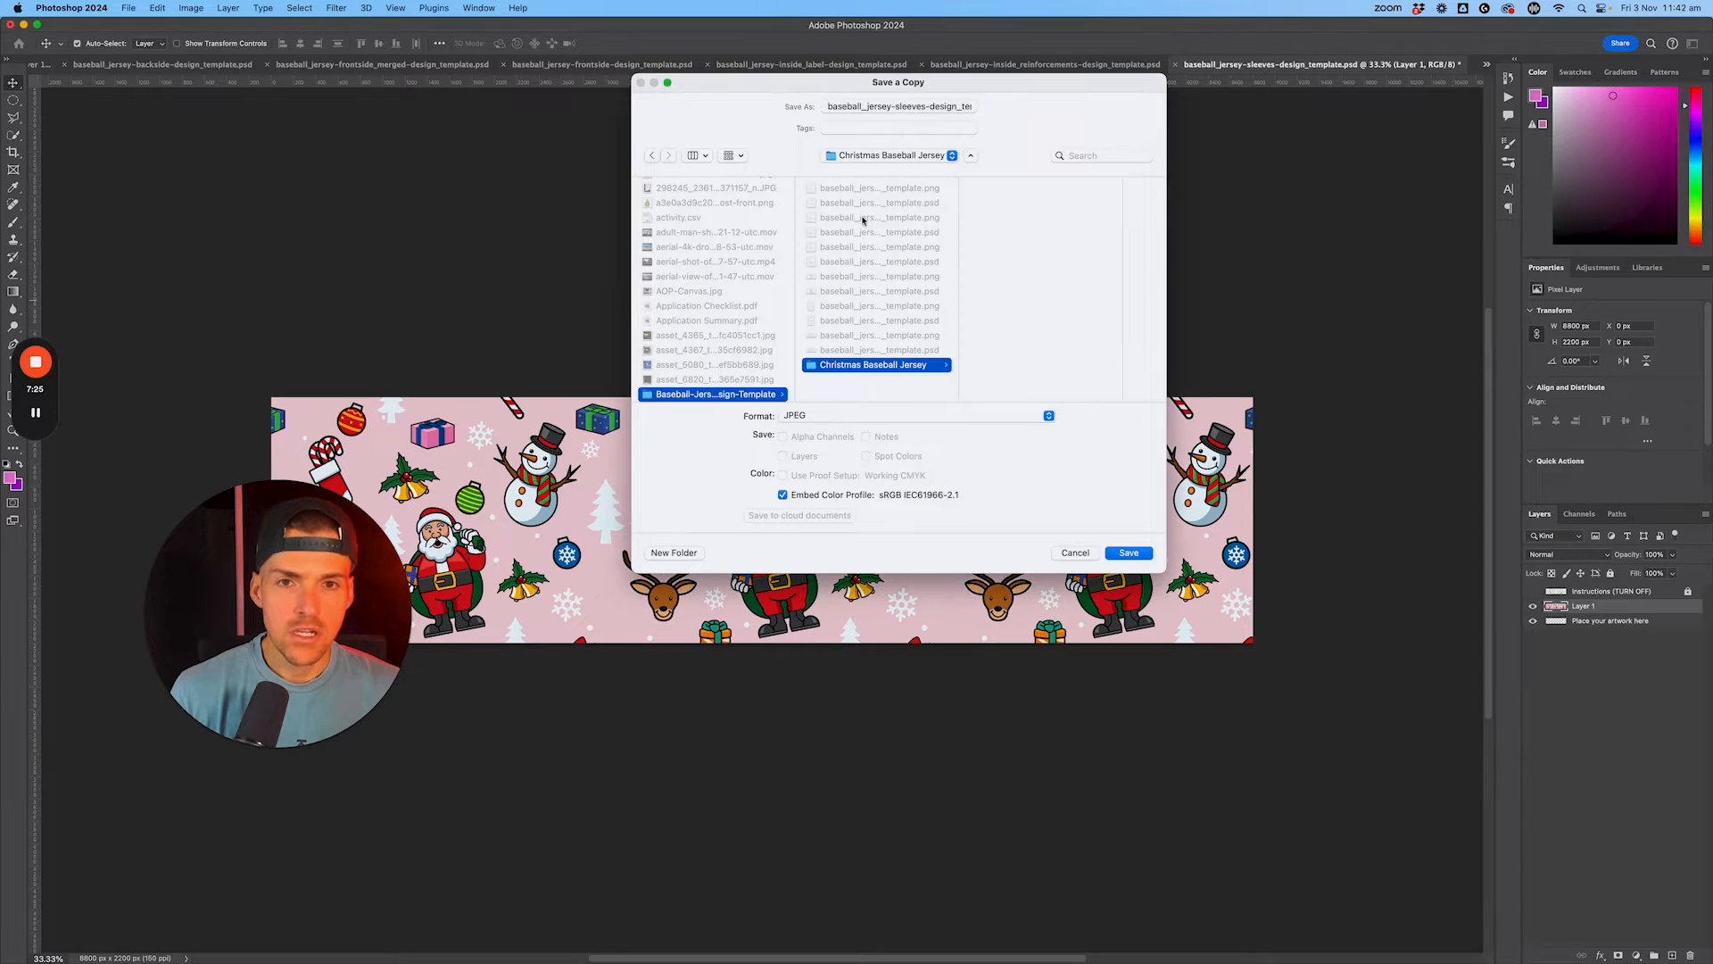
{"action": "left_click", "coordinate": [1126, 554]}
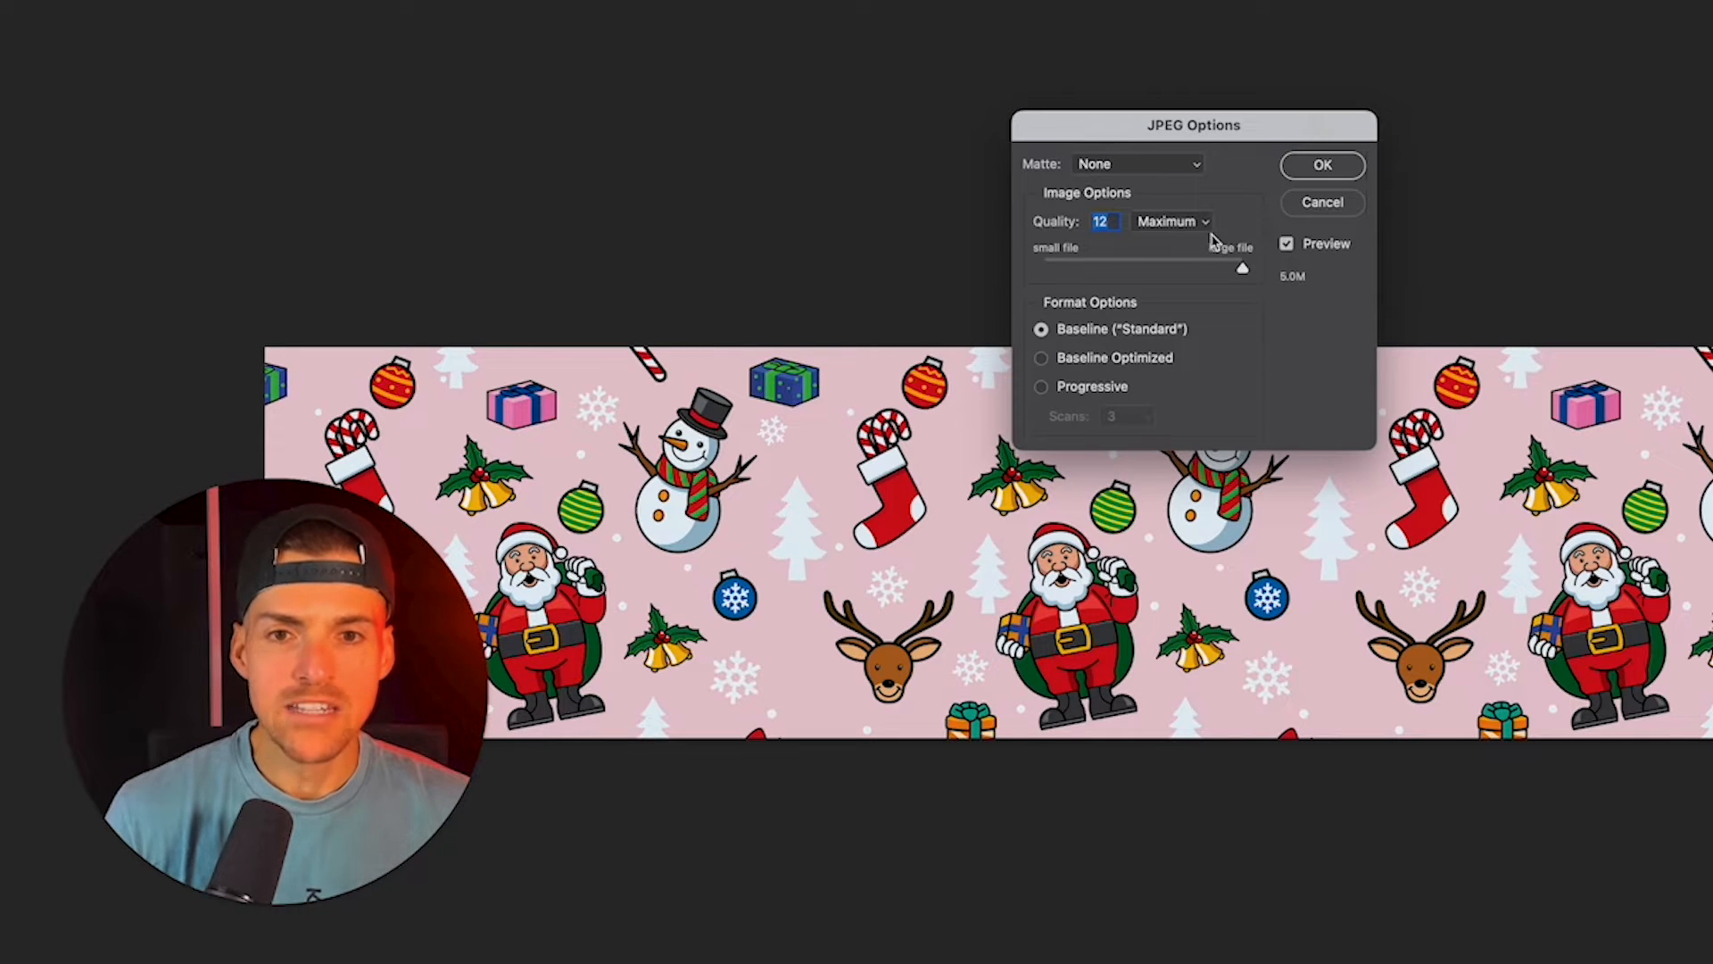
{"action": "left_click", "coordinate": [1343, 167]}
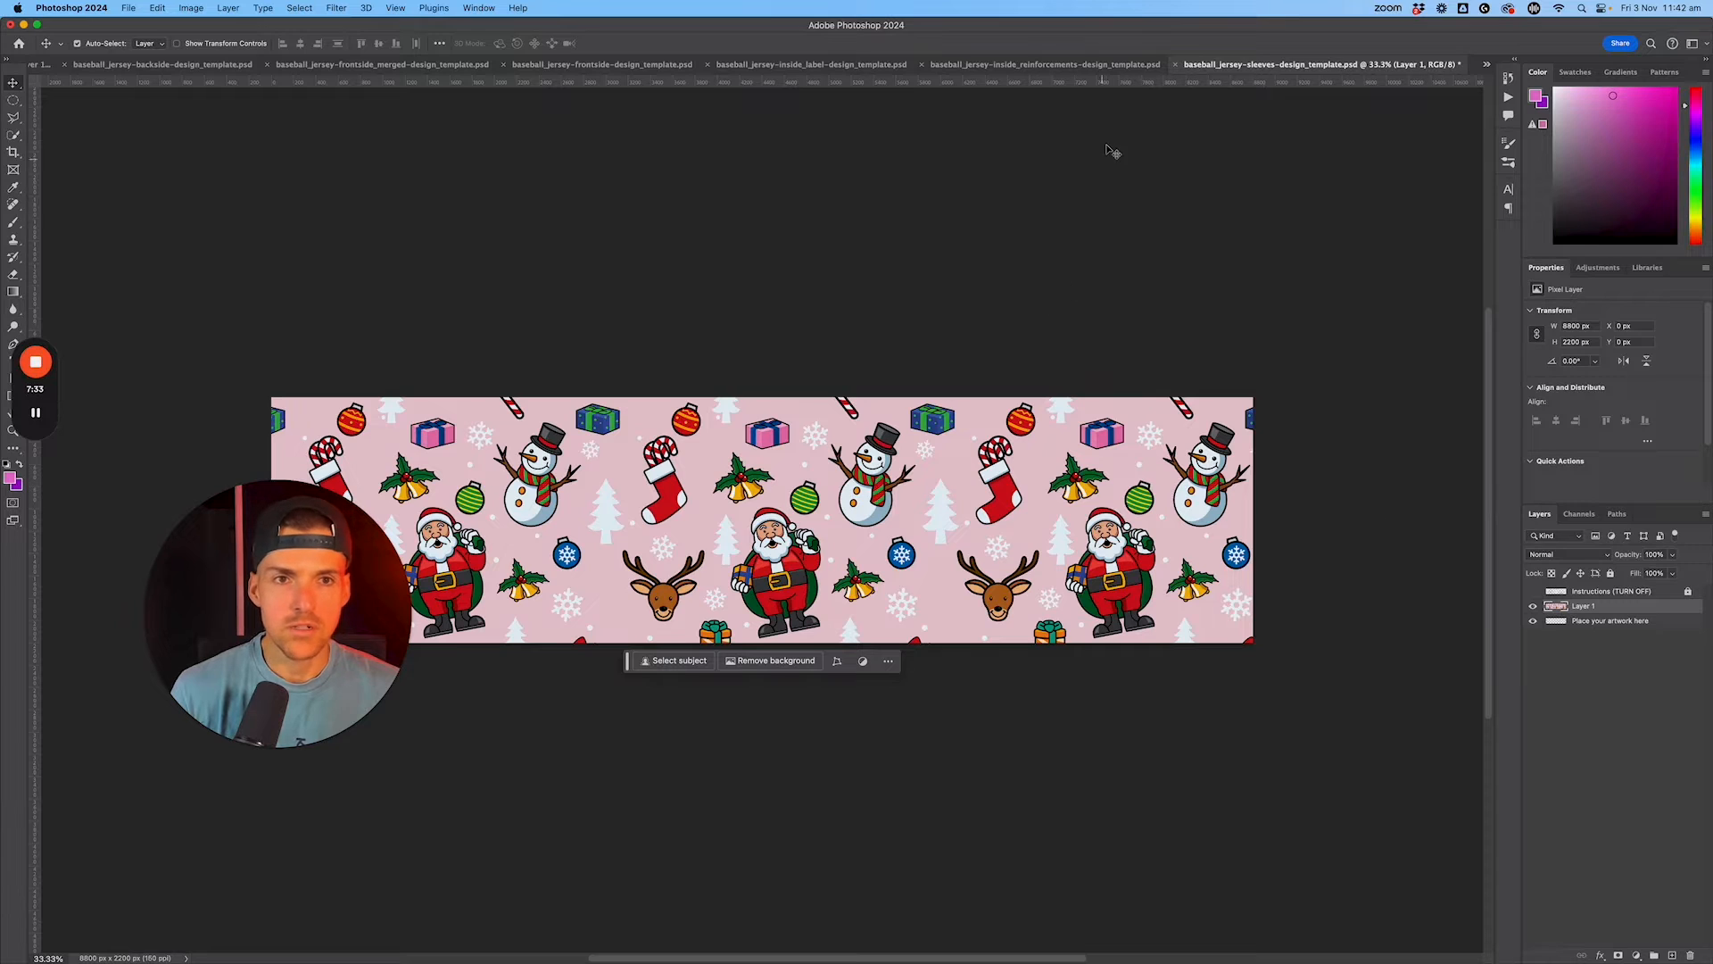
Step: Set the foreground color to the red dd1f26 sampled from a Christmas stocking in the sleeves artwork
{"action": "left_click", "coordinate": [1112, 64]}
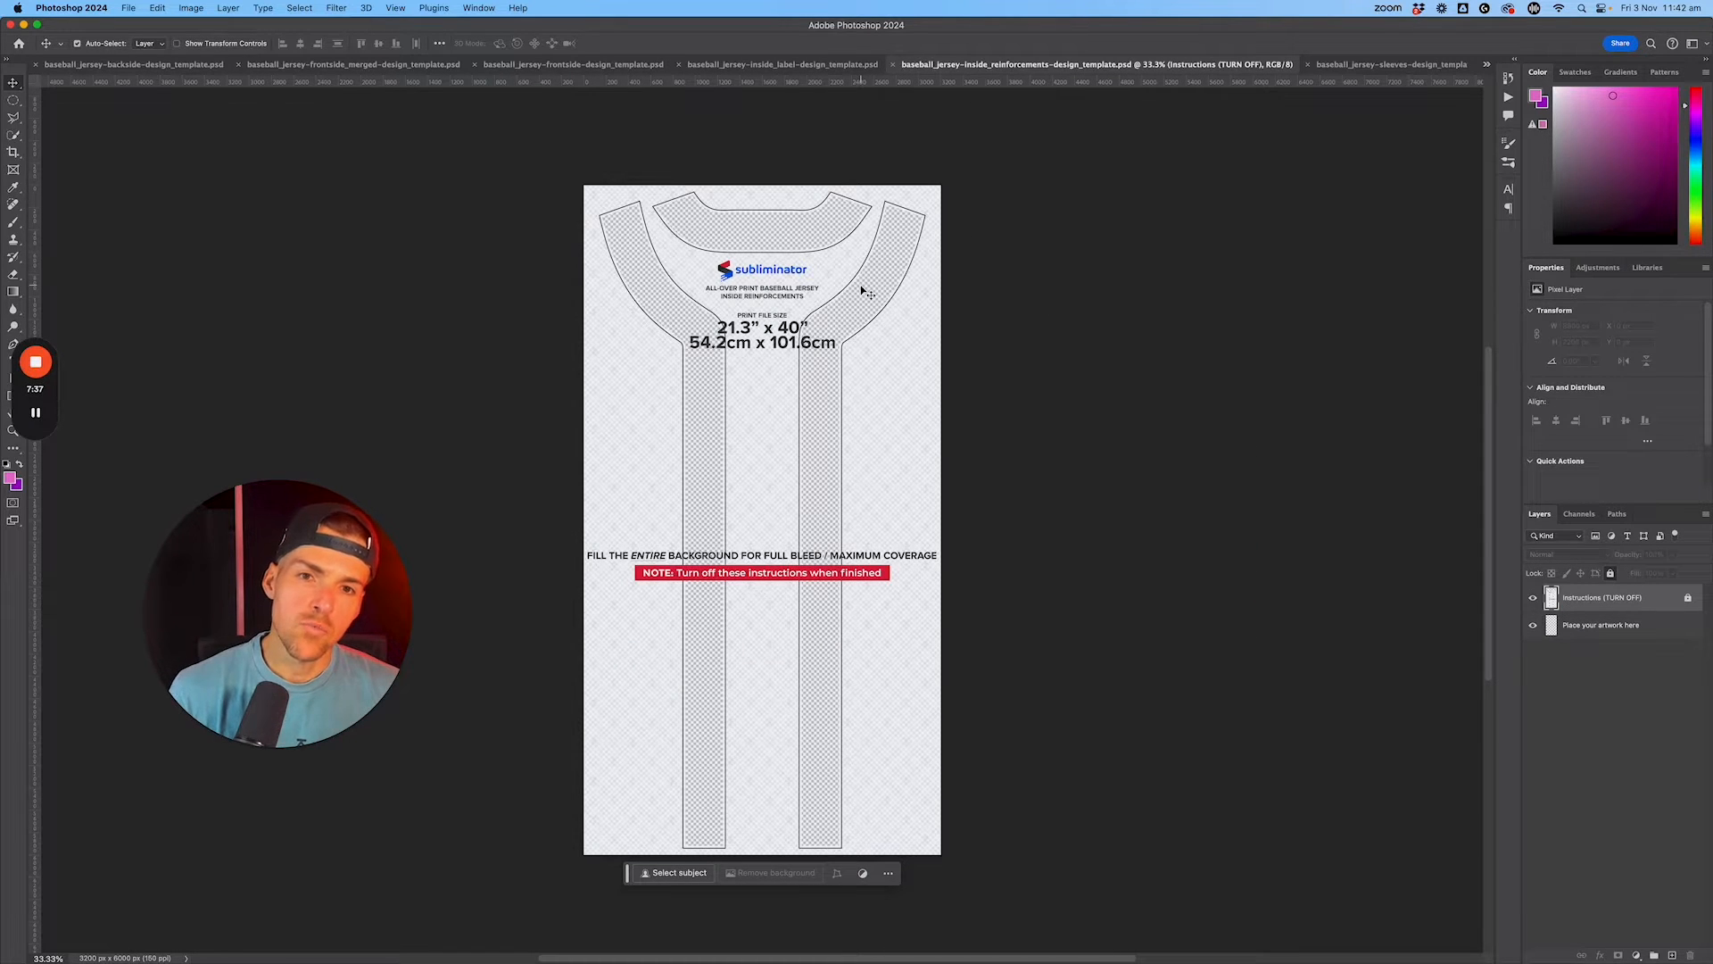
{"action": "left_click", "coordinate": [1365, 64]}
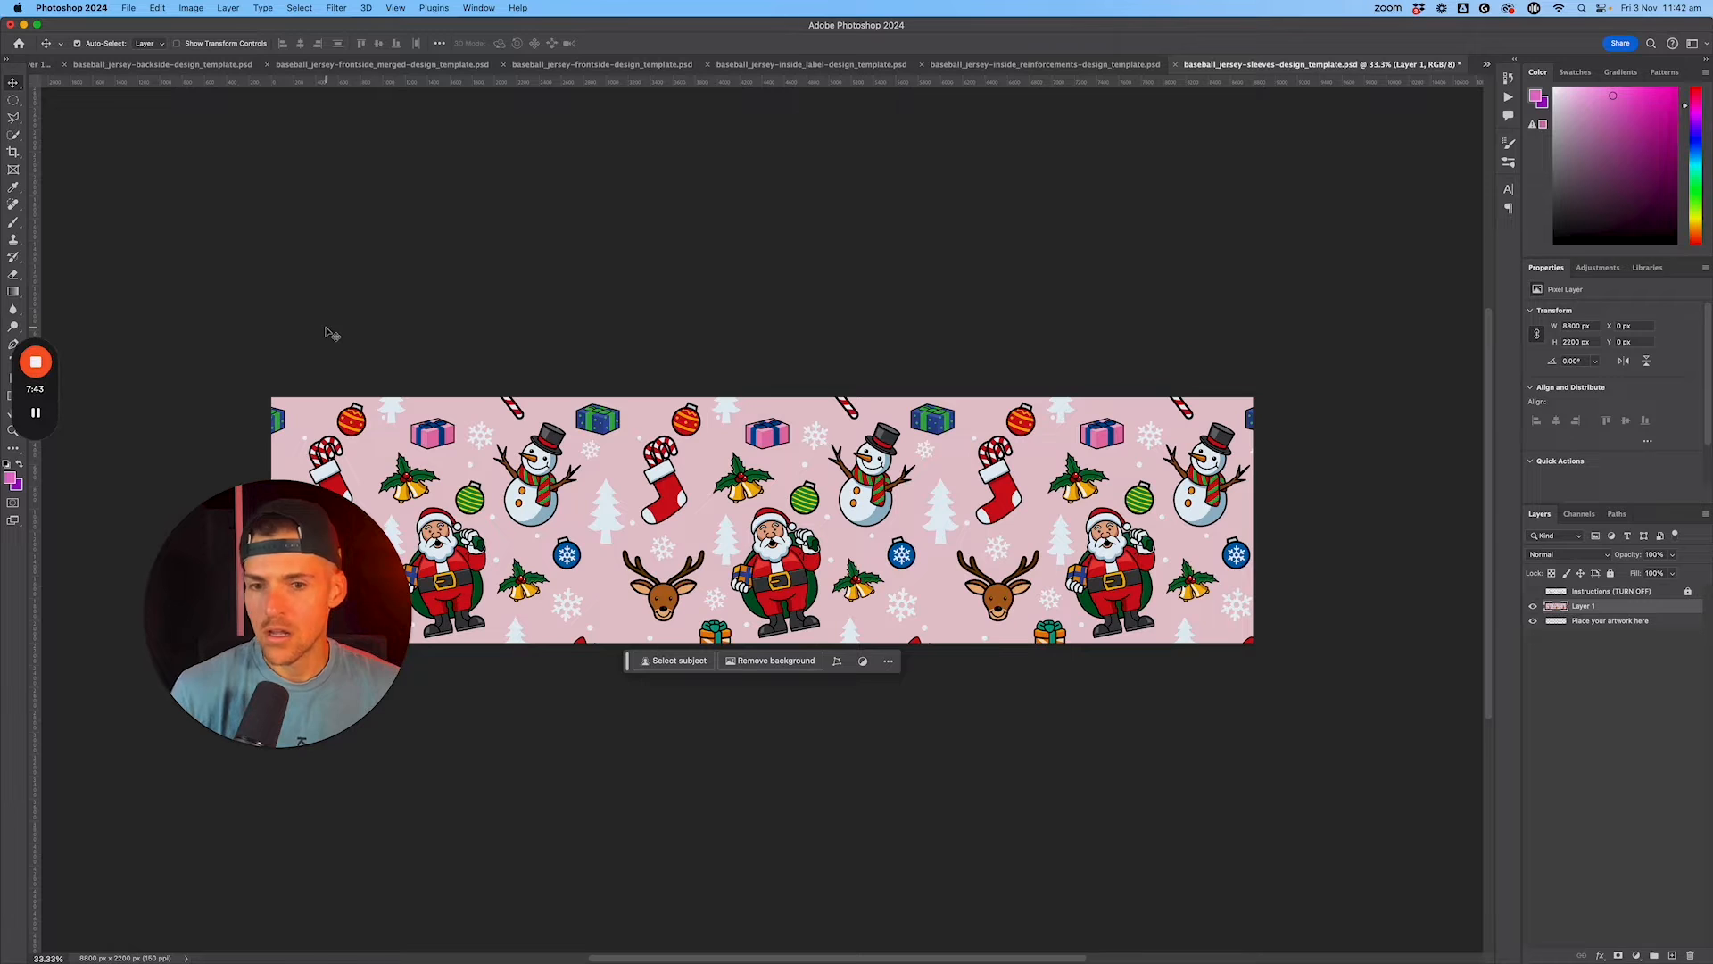
{"action": "left_click", "coordinate": [11, 479]}
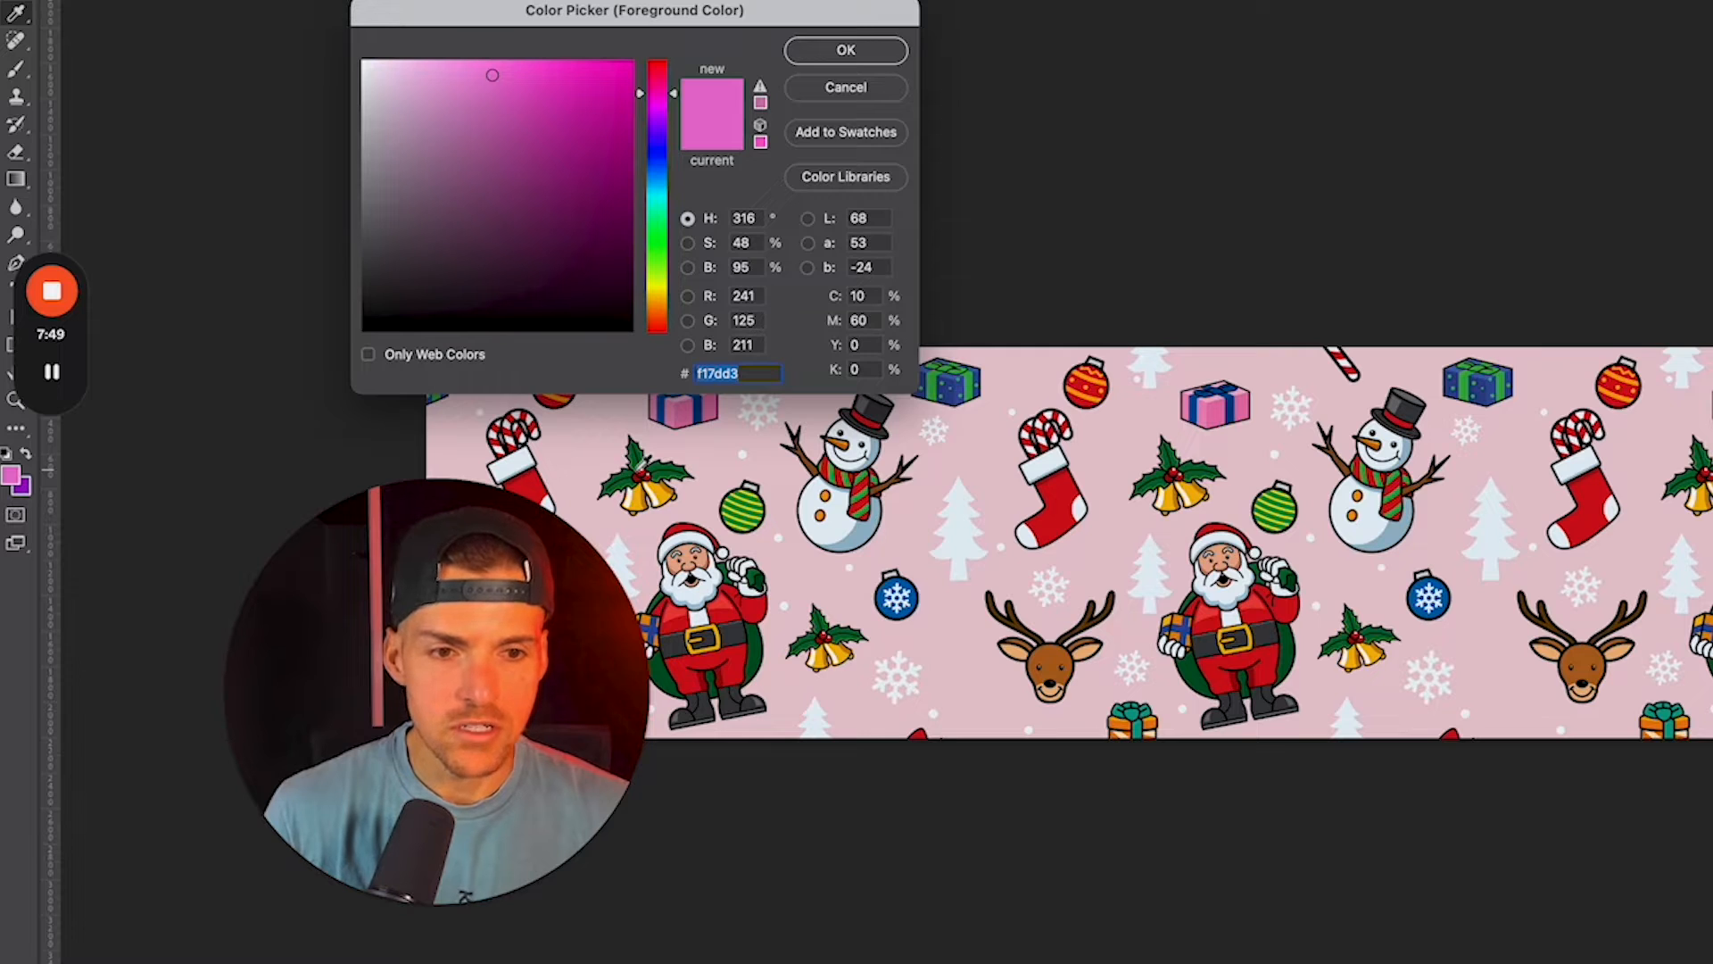
{"action": "left_click", "coordinate": [1586, 528]}
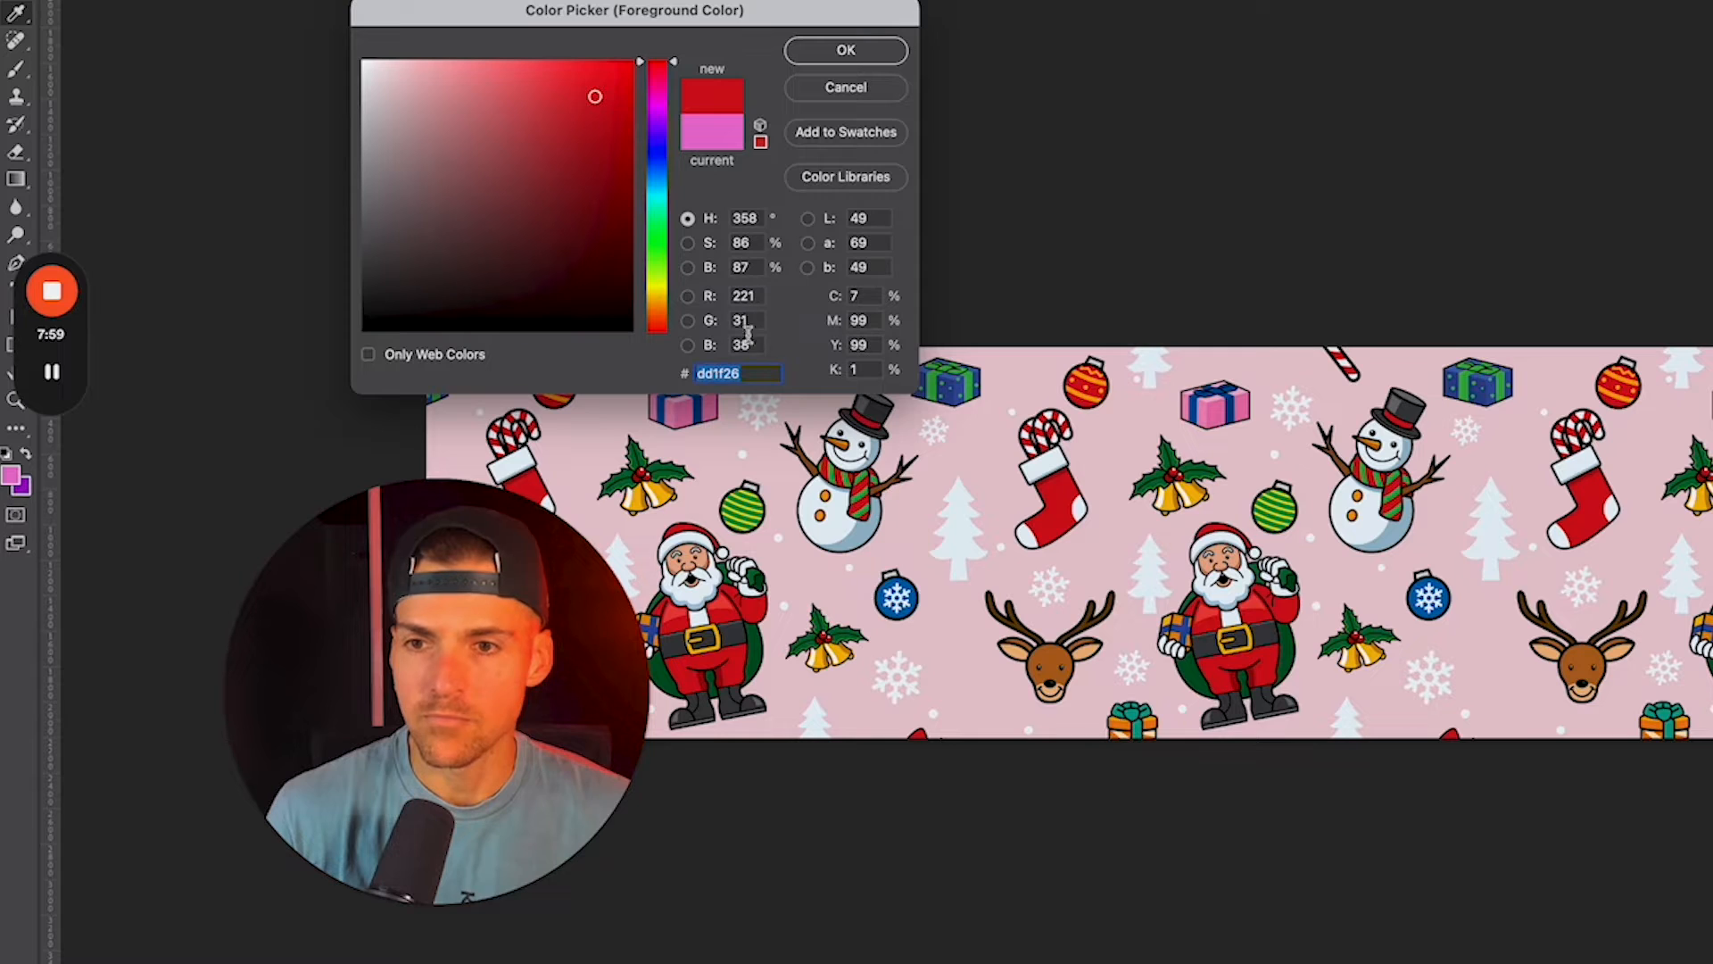
{"action": "left_click", "coordinate": [857, 50]}
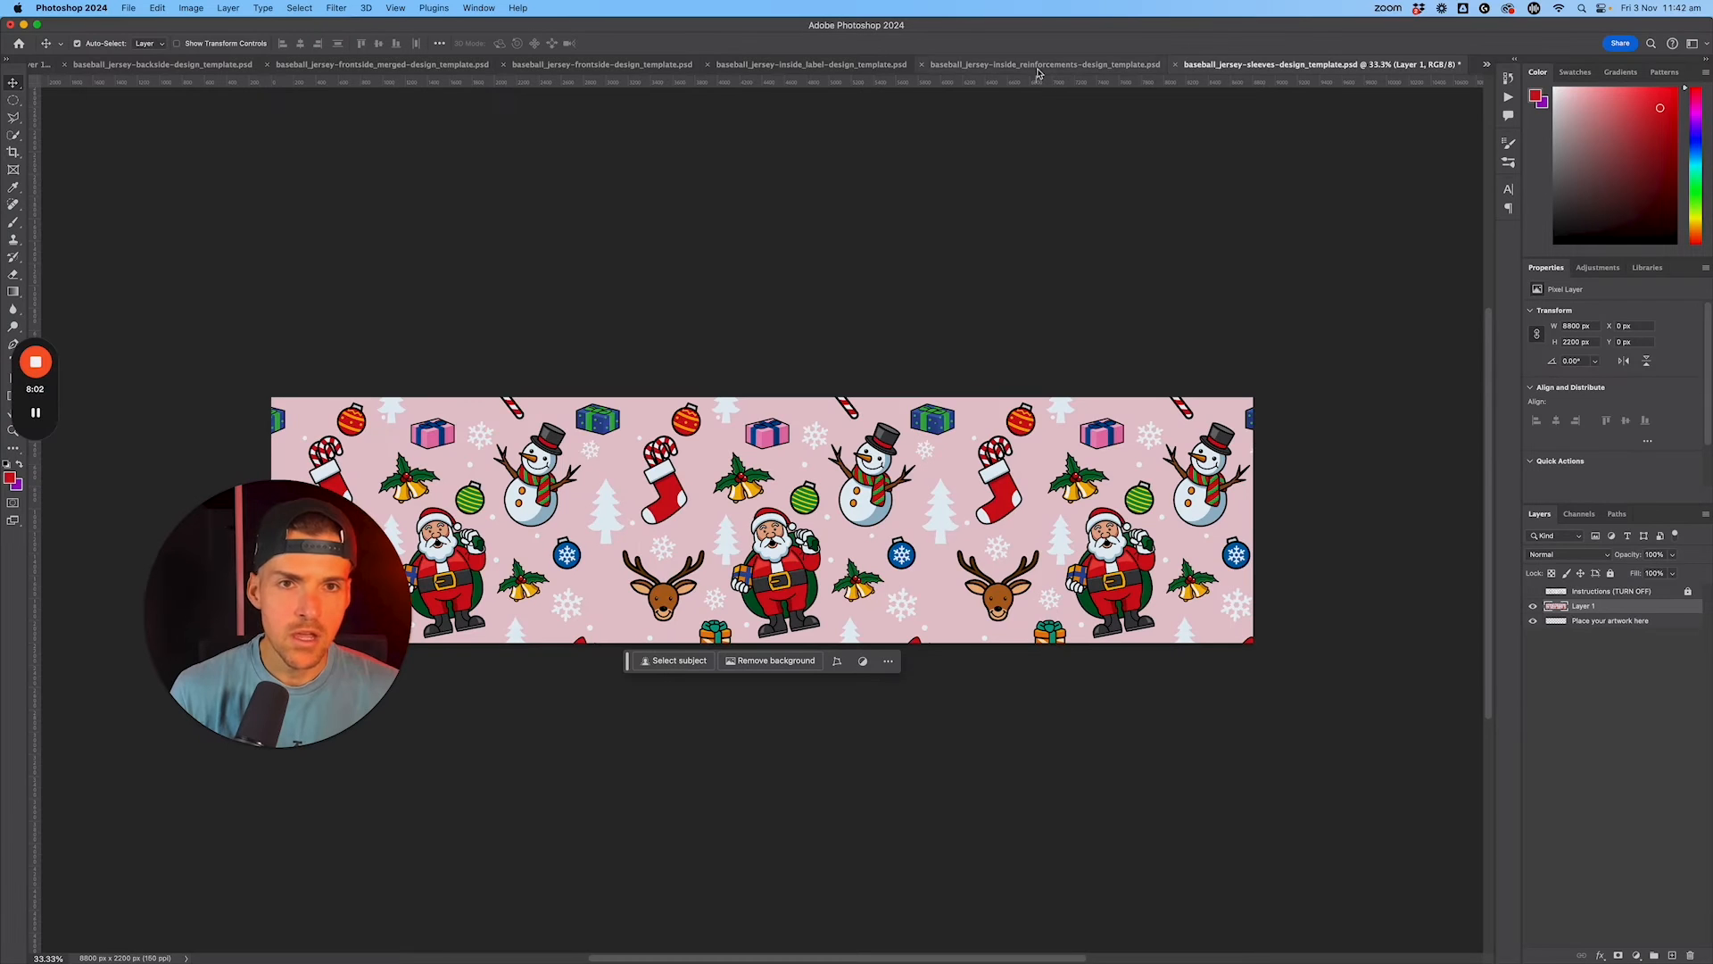
Step: Fill the "Place your artwork here" layer of the inside reinforcements template with red dd1f26 and hide its Instructions layer
{"action": "left_click", "coordinate": [1038, 67]}
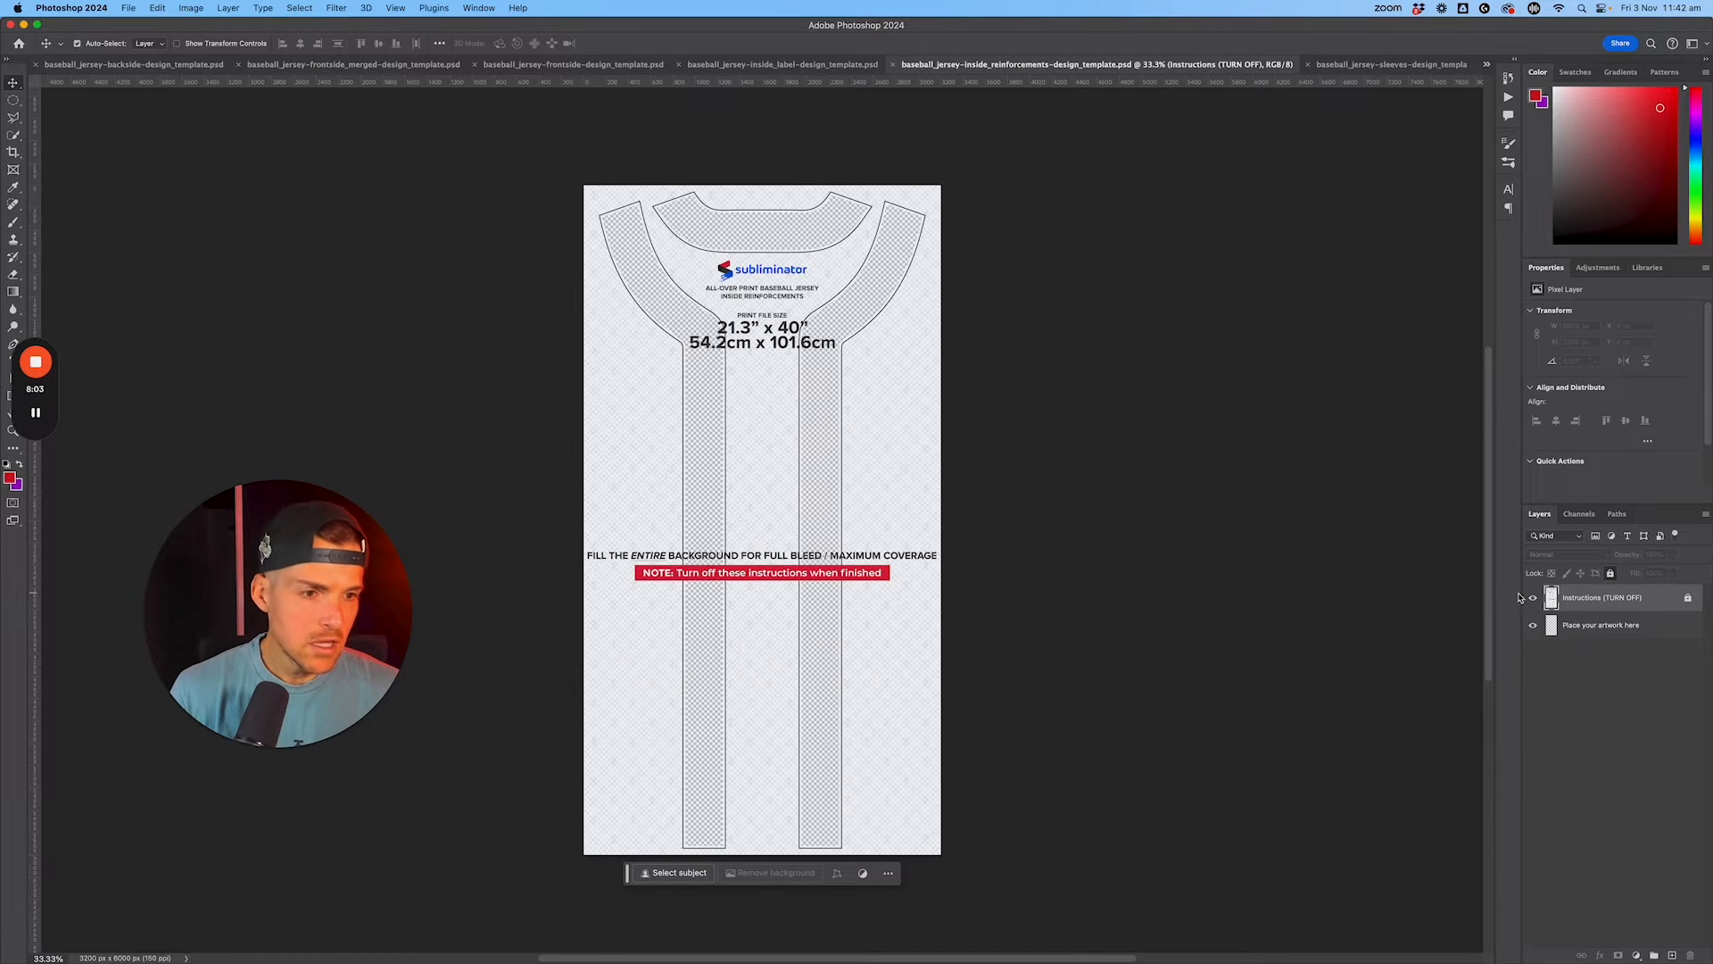
{"action": "left_click", "coordinate": [1606, 626]}
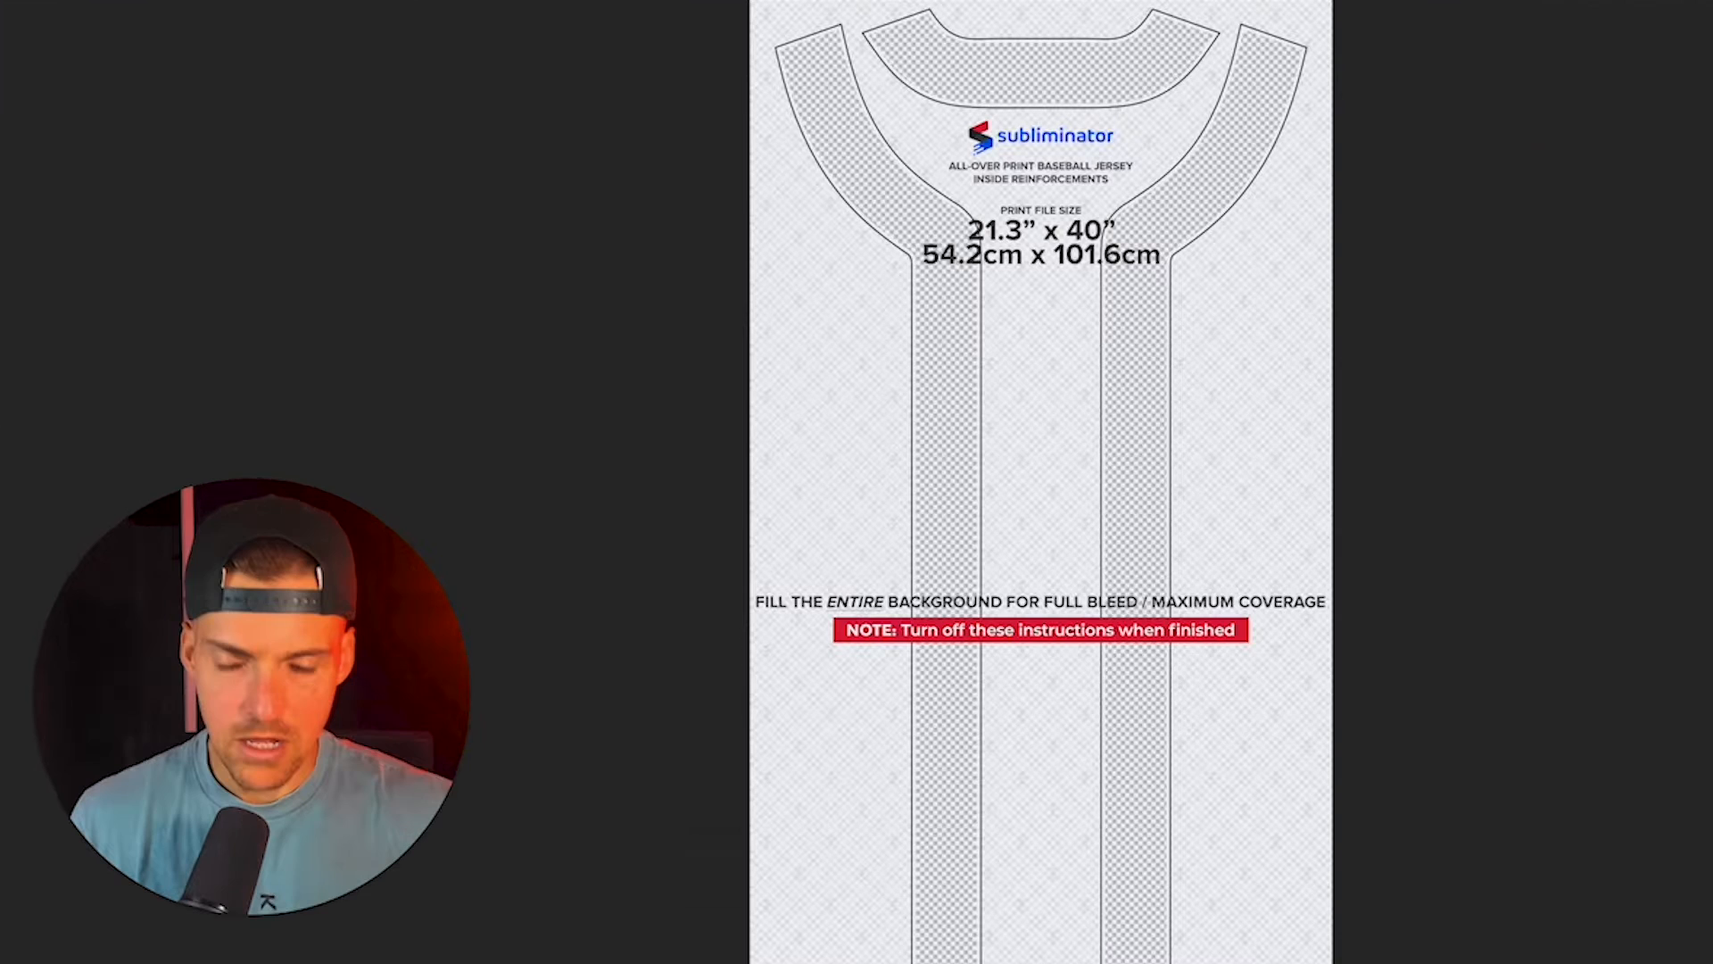
{"action": "key", "text": "shift+F5"}
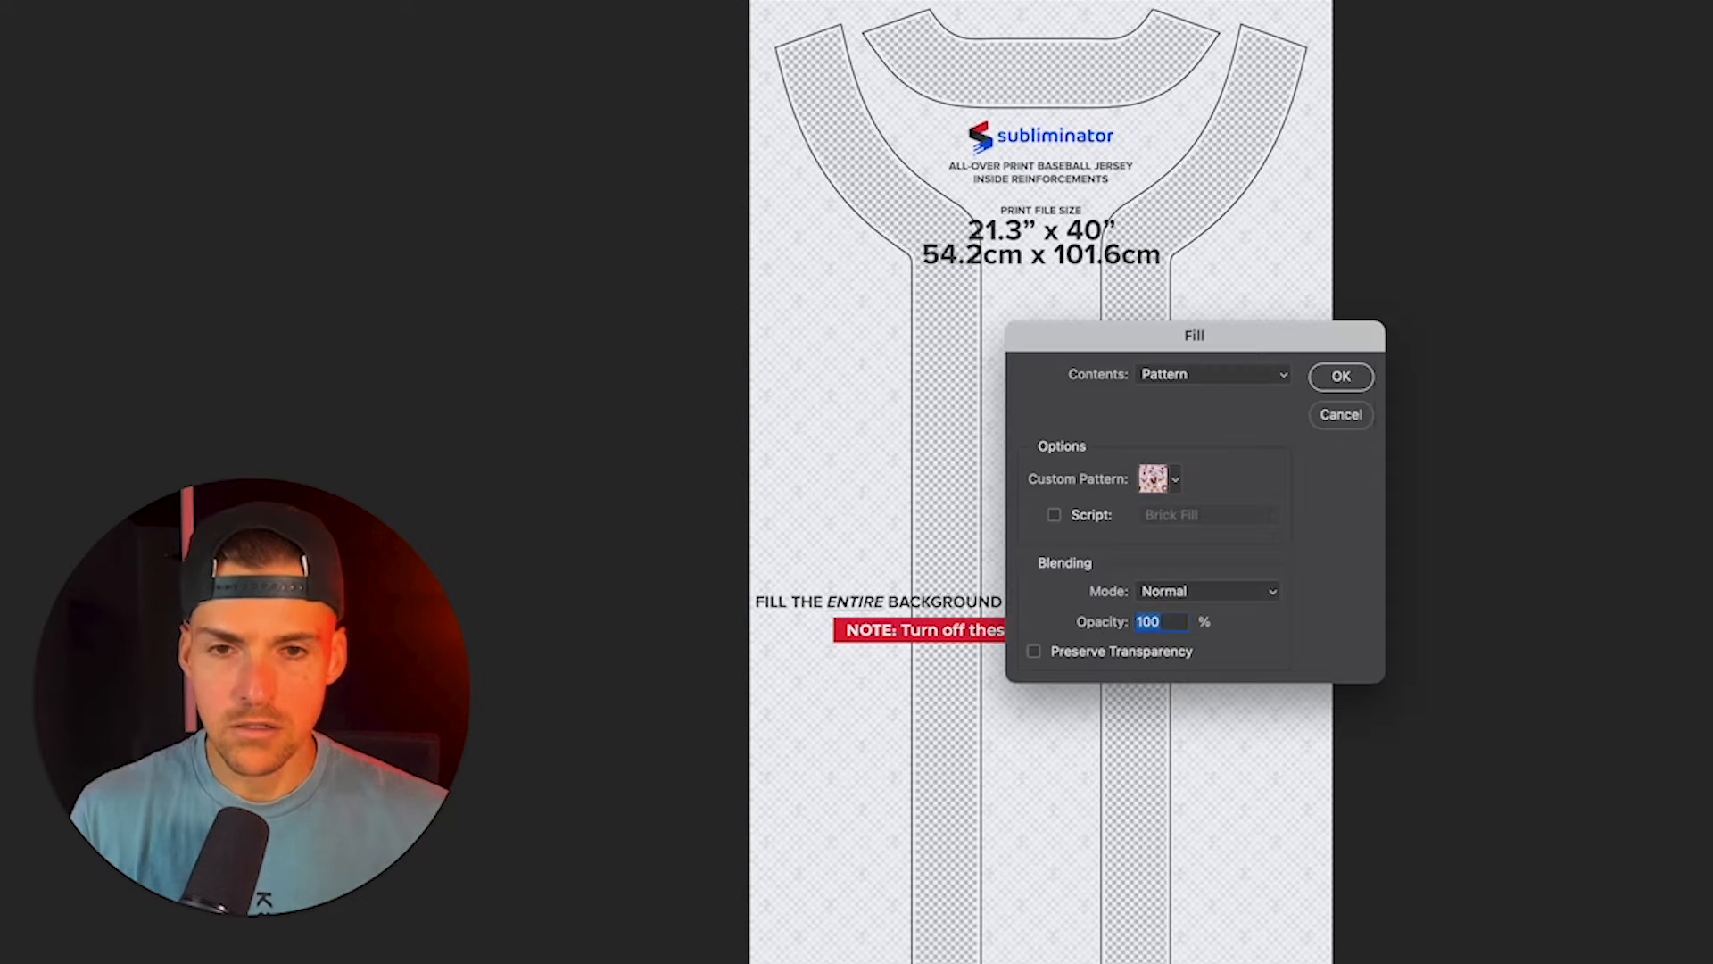
{"action": "left_click", "coordinate": [1175, 479]}
{"action": "left_click", "coordinate": [1189, 361]}
{"action": "left_click", "coordinate": [1191, 375]}
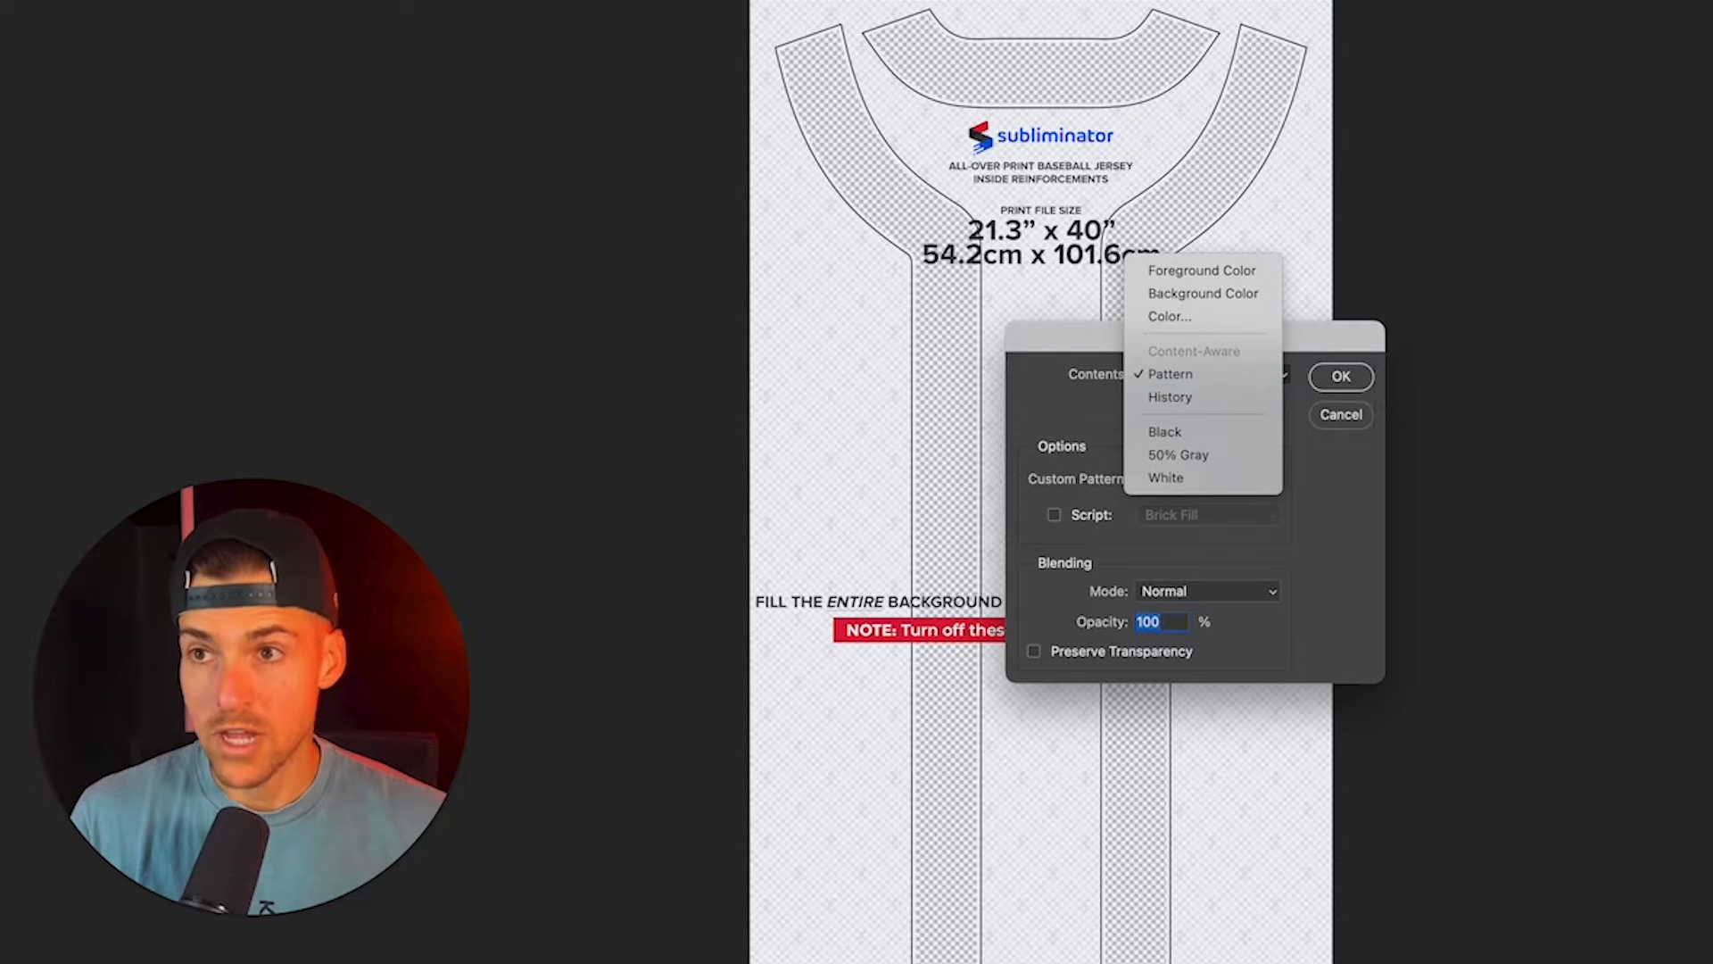
{"action": "left_click", "coordinate": [1165, 317]}
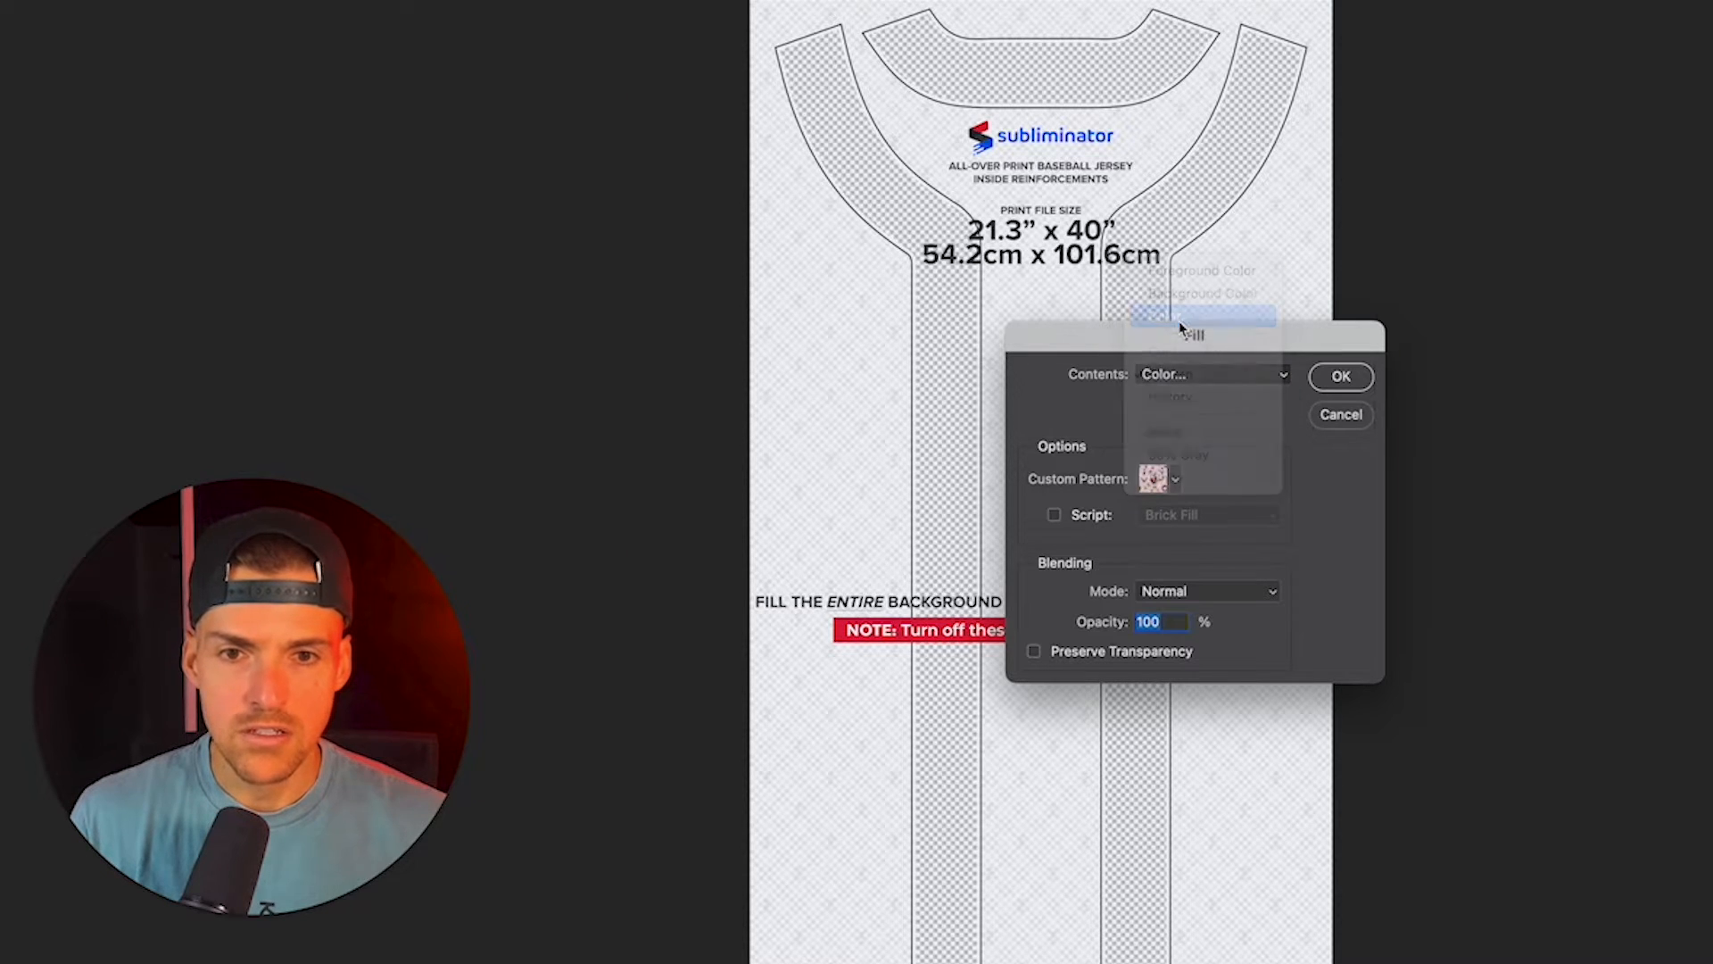
{"action": "type", "text": "dd1f26"}
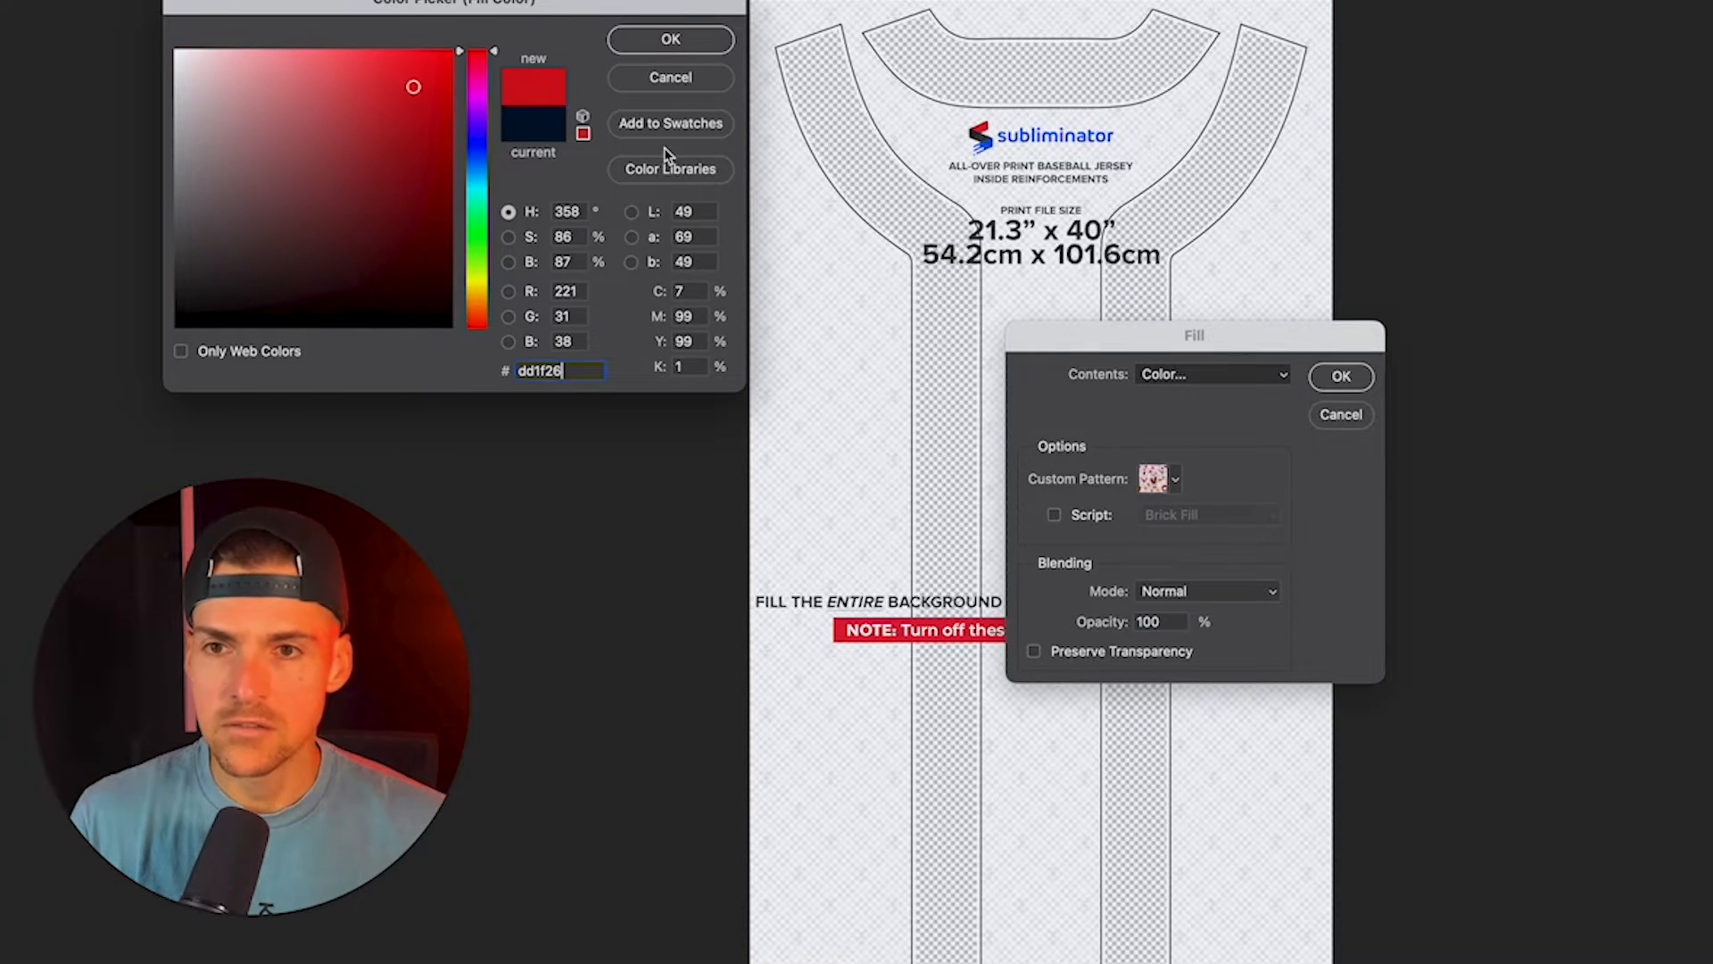
{"action": "left_click", "coordinate": [683, 39]}
{"action": "left_click", "coordinate": [1352, 372]}
{"action": "left_click", "coordinate": [1532, 598]}
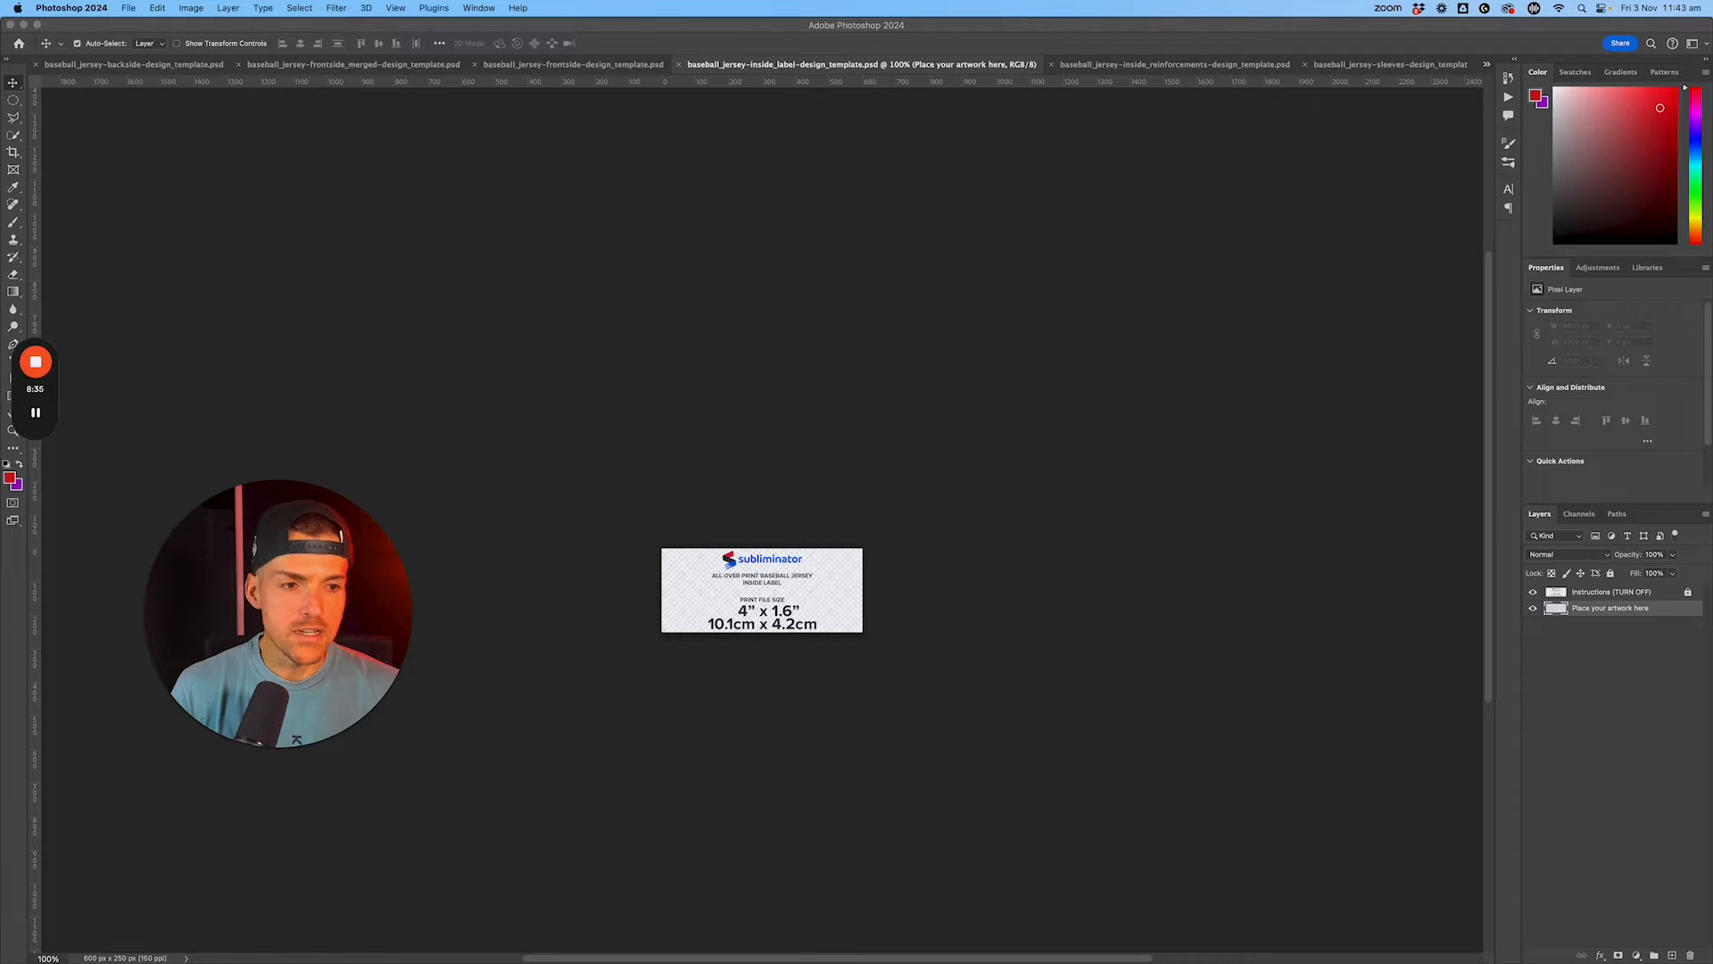
Step: Hide the inside label template's Instructions layer and fill its "Place your artwork here" layer with the red foreground color
{"action": "left_click", "coordinate": [1593, 607]}
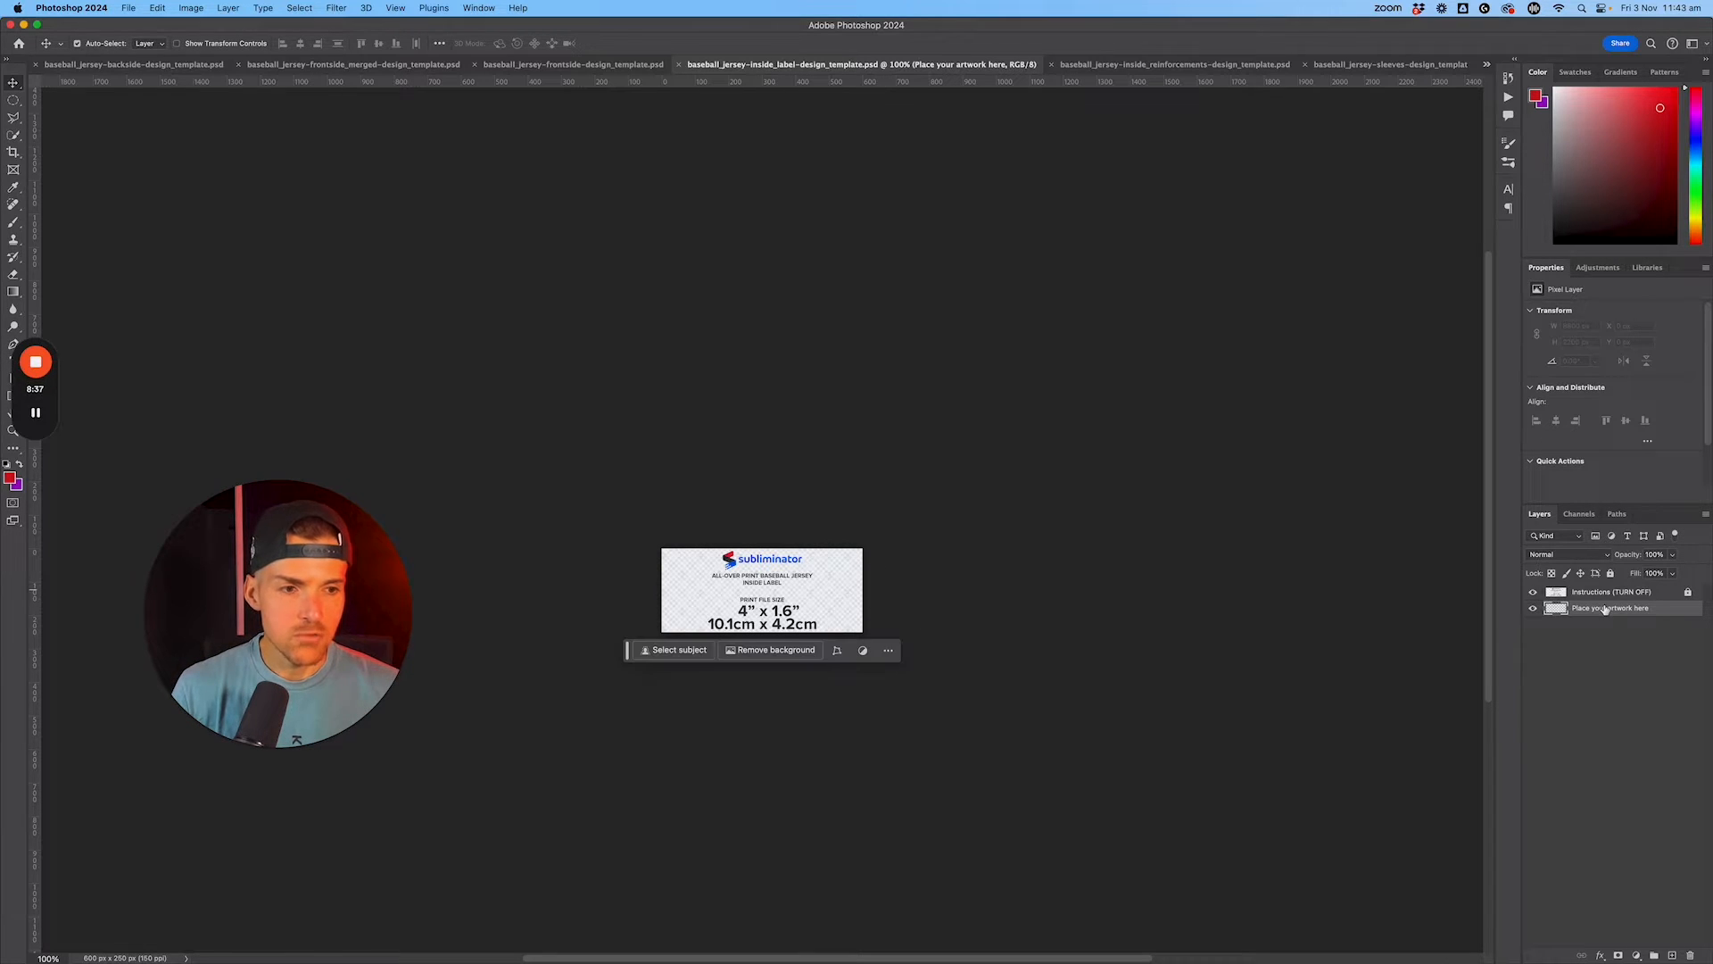
{"action": "left_click", "coordinate": [1533, 593]}
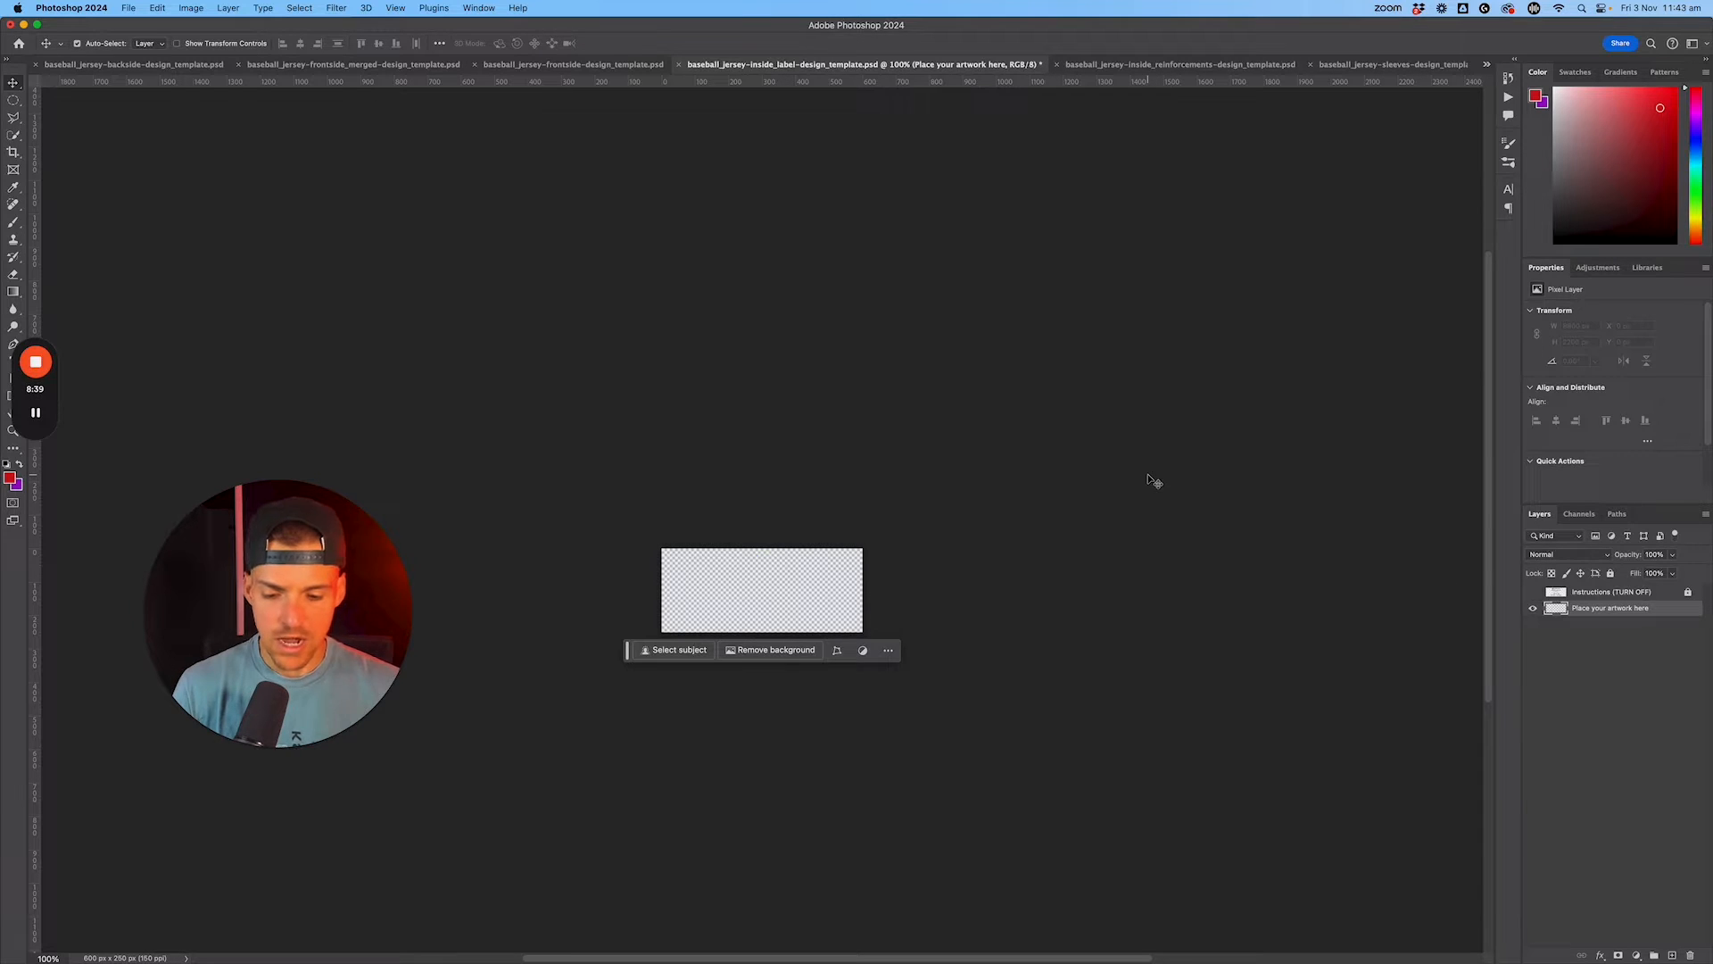
{"action": "key", "text": "shift+BackSpace"}
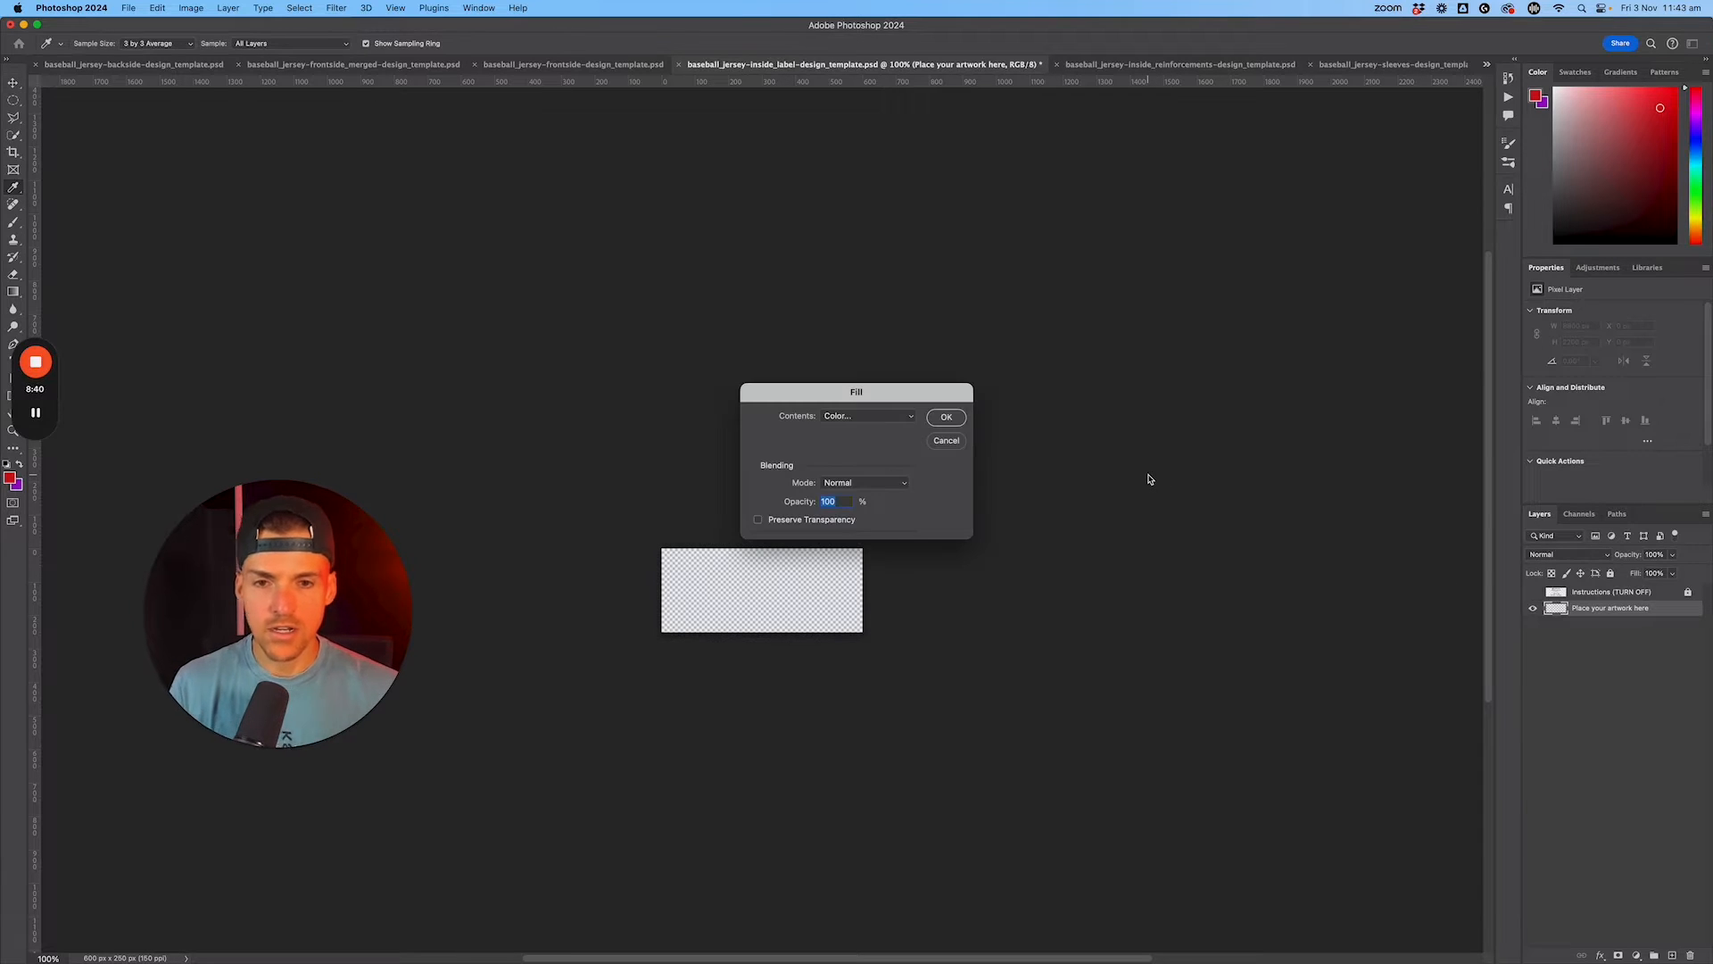
{"action": "left_click", "coordinate": [953, 418]}
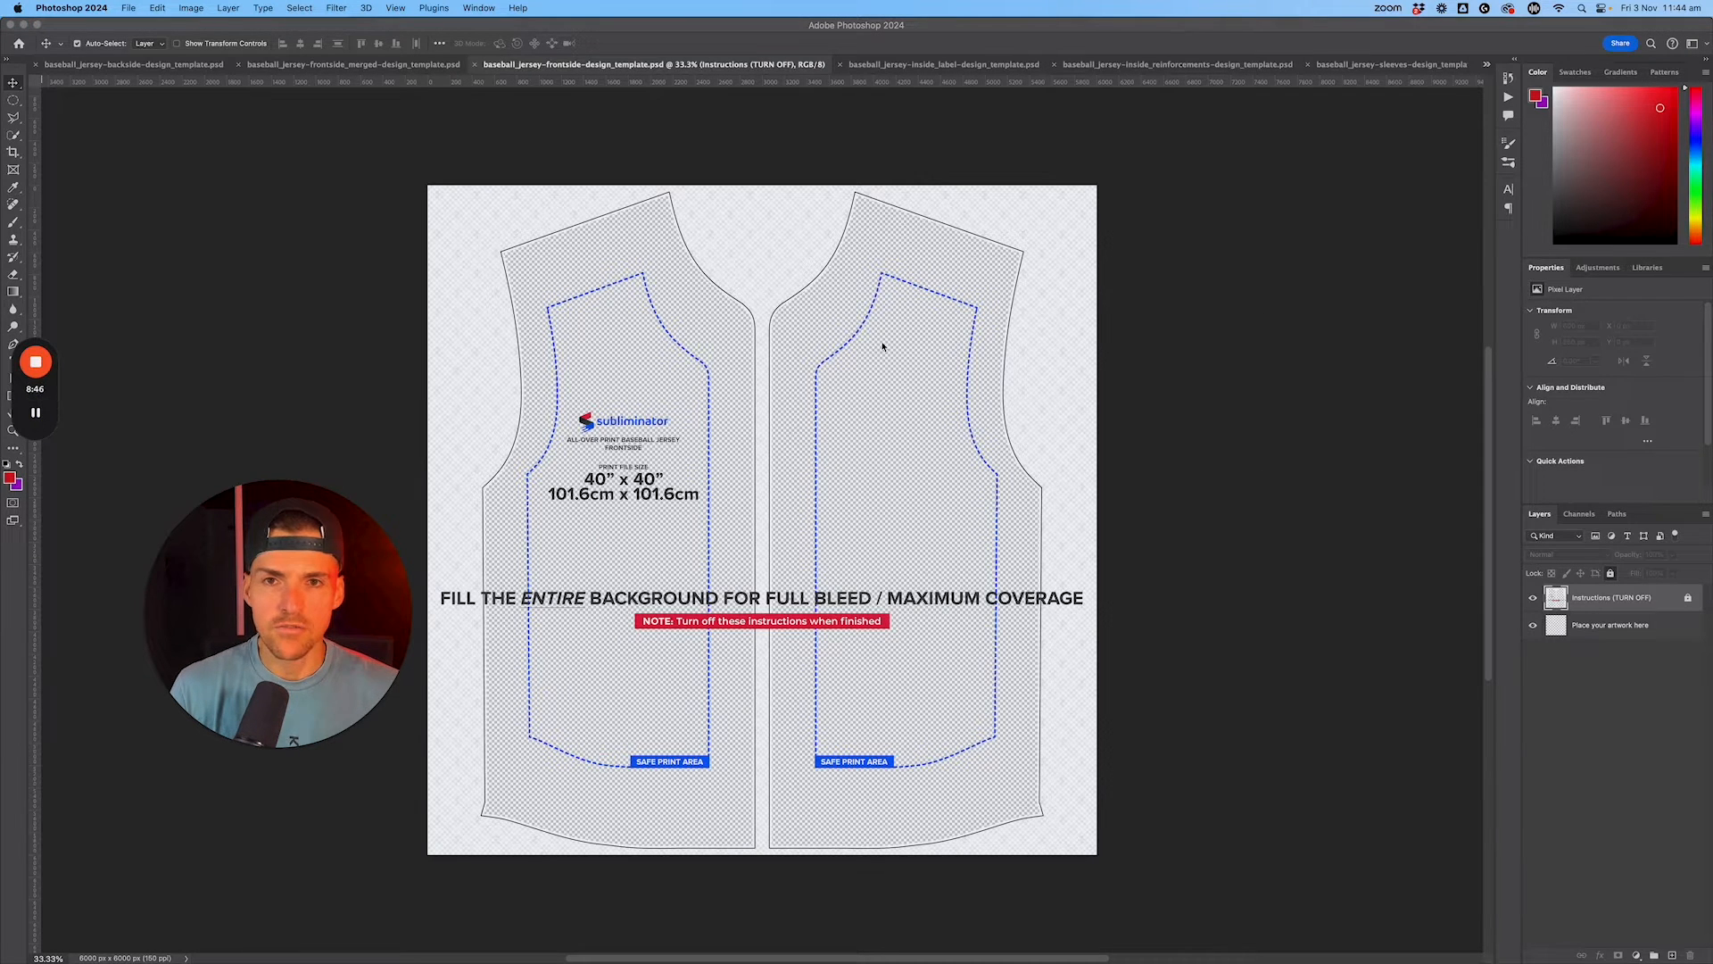
Step: Fill the frontside template's "Place your artwork here" layer with the pink Christmas pattern and hide its Instructions layer
{"action": "left_click", "coordinate": [1580, 627]}
{"action": "key", "text": "i"}
{"action": "key", "text": "shift+BackSpace"}
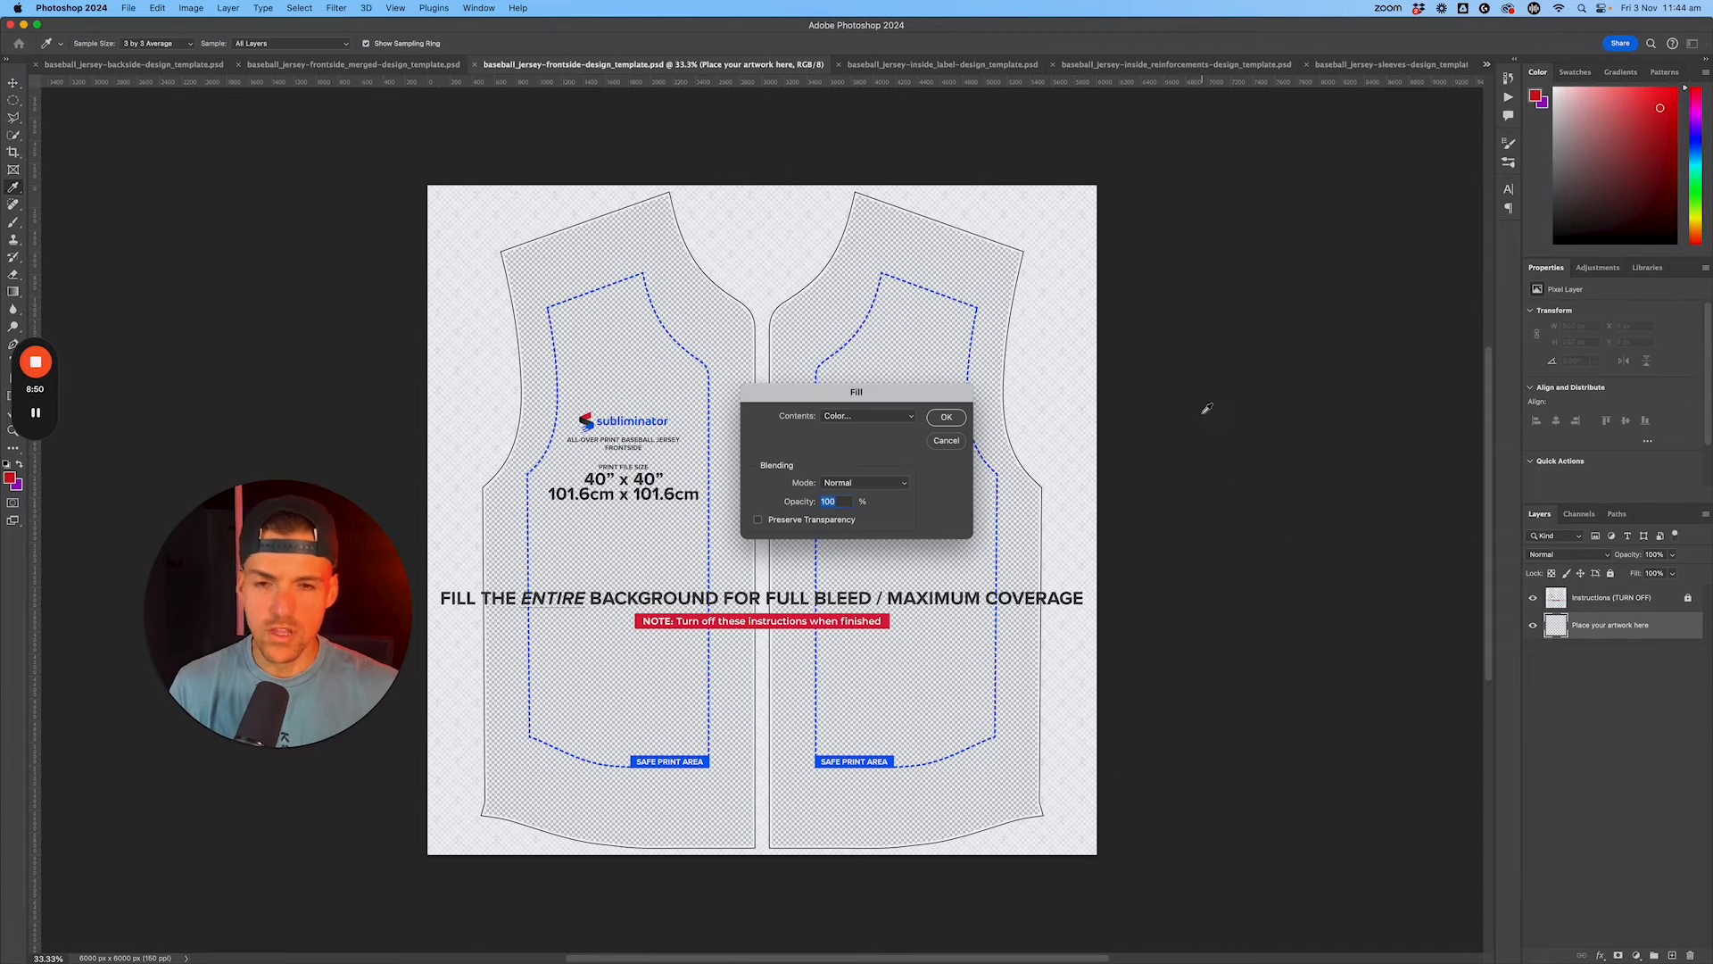
{"action": "left_click", "coordinate": [872, 421]}
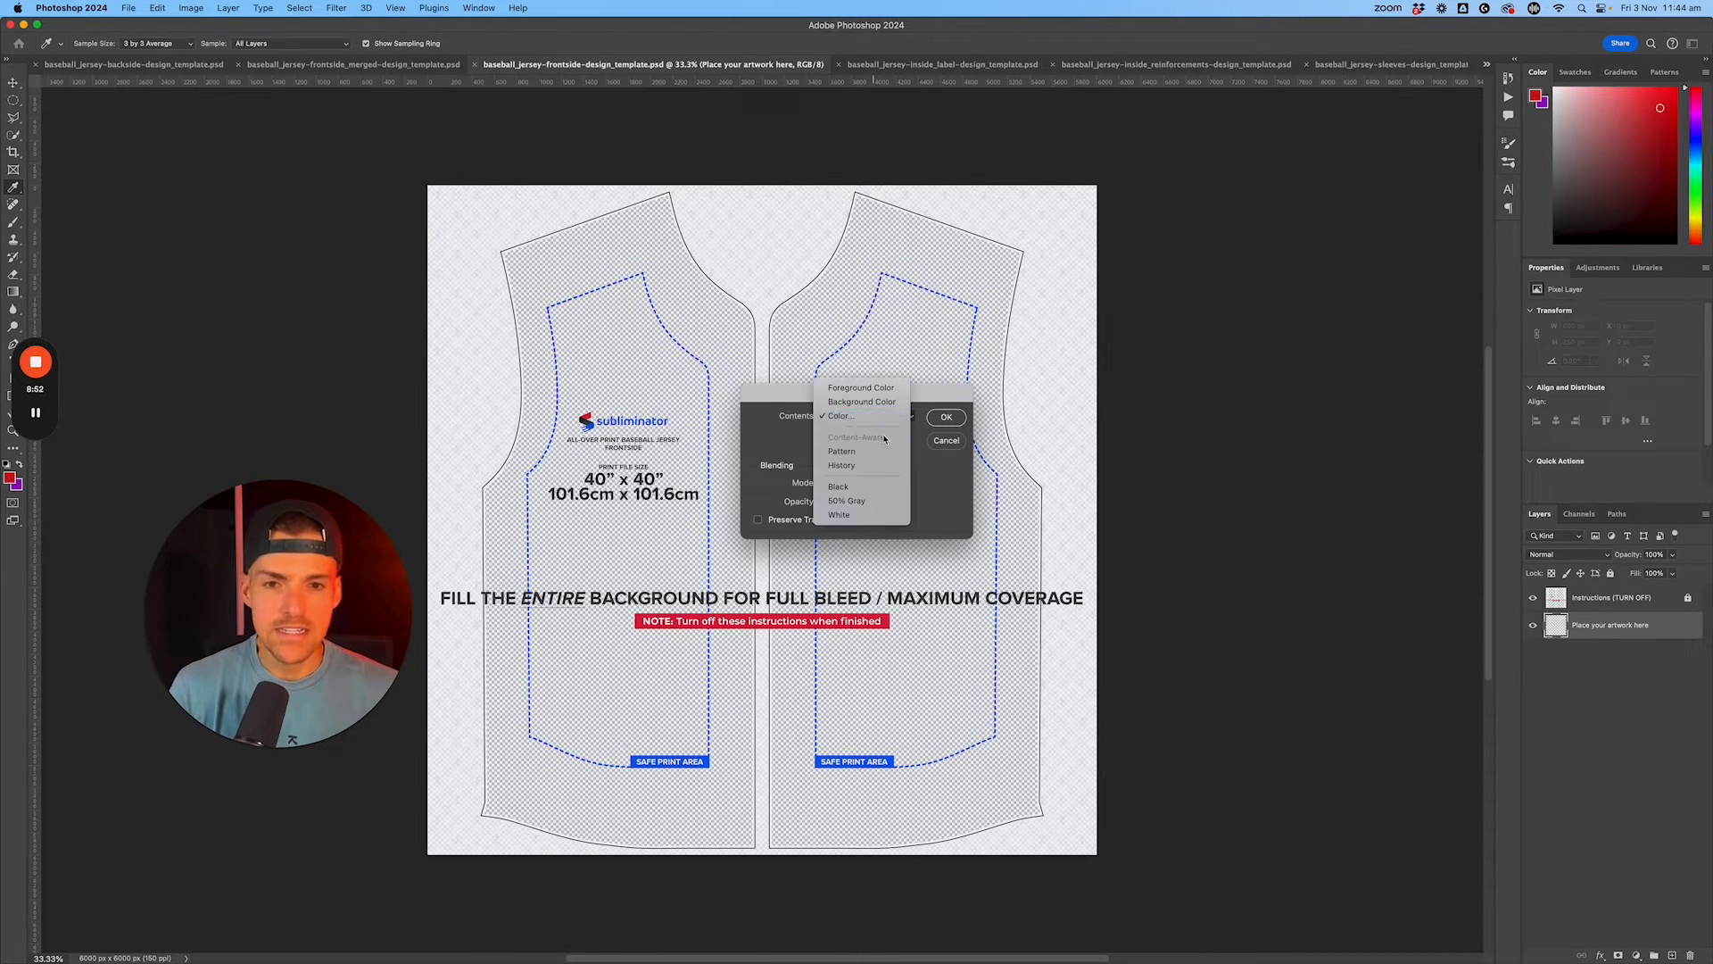
{"action": "left_click", "coordinate": [873, 453]}
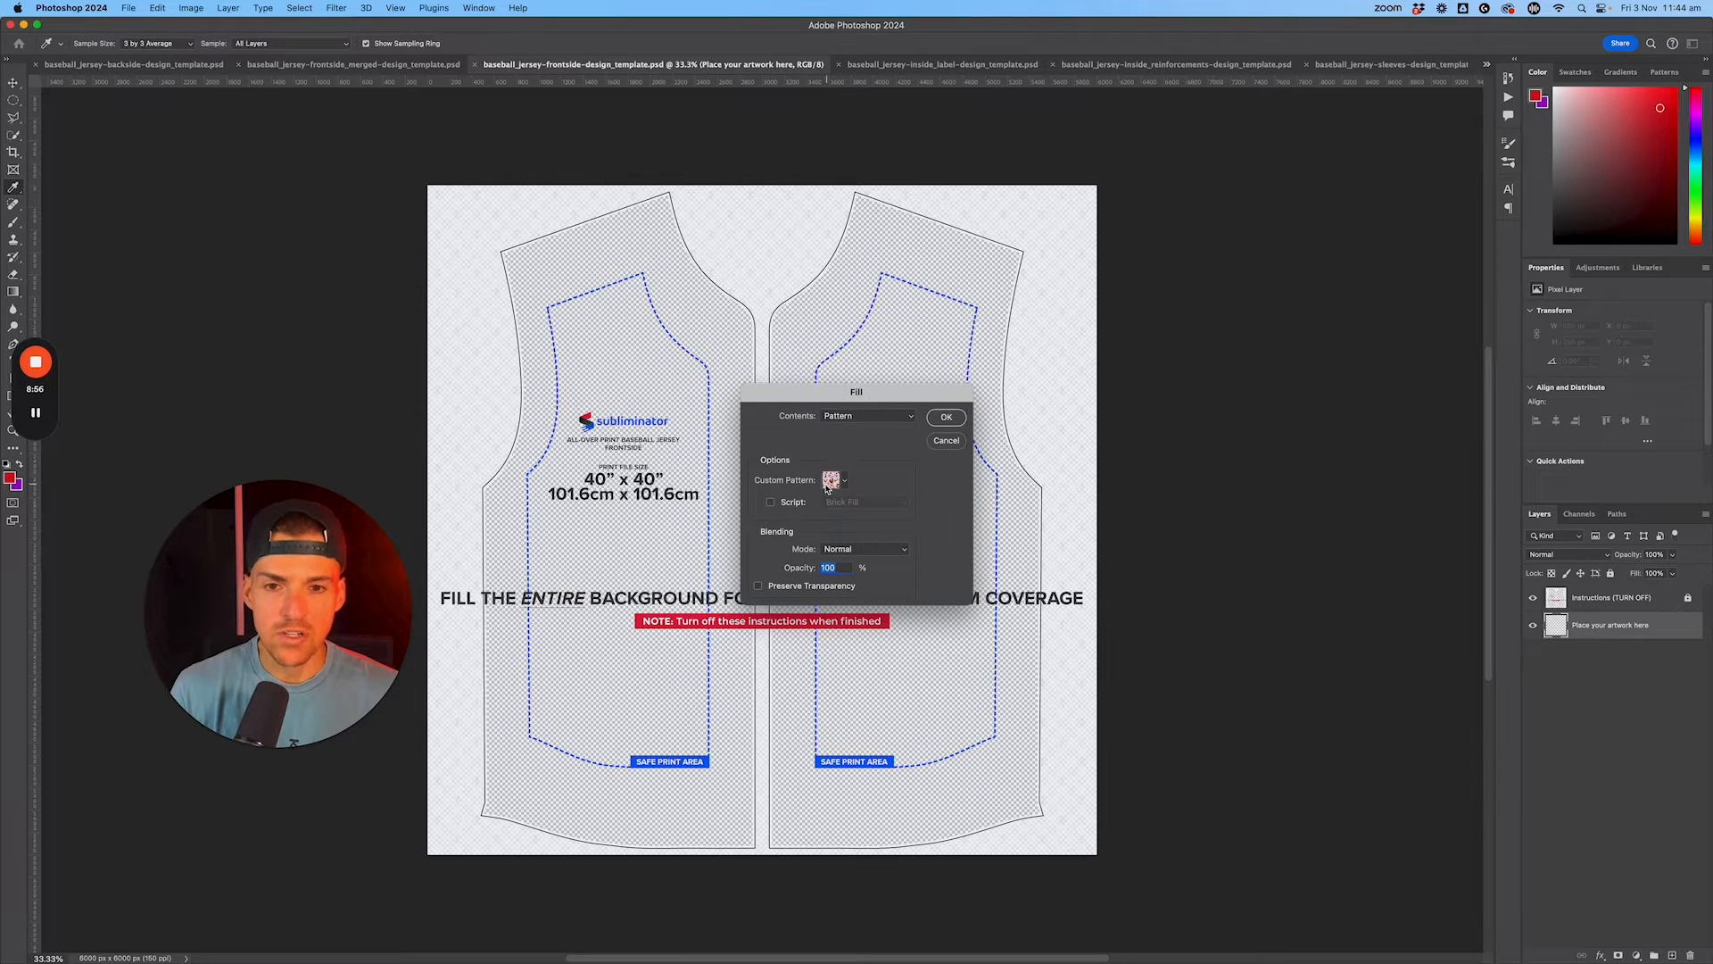
{"action": "left_click", "coordinate": [945, 420]}
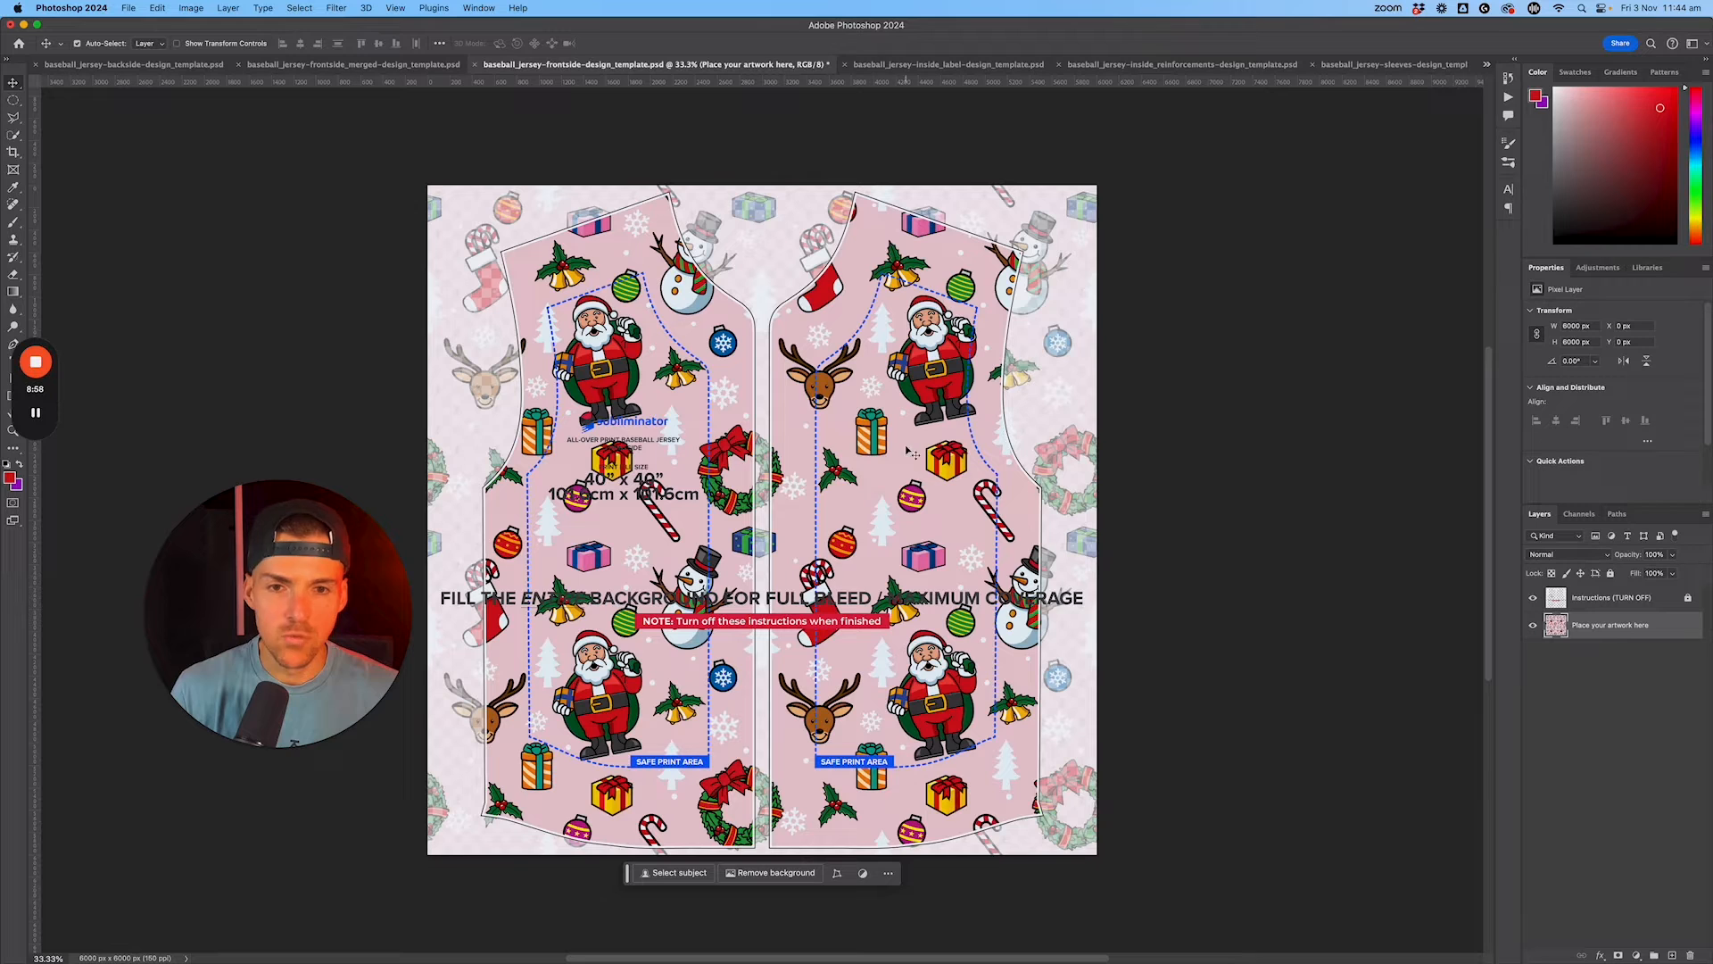
{"action": "left_click", "coordinate": [1532, 598]}
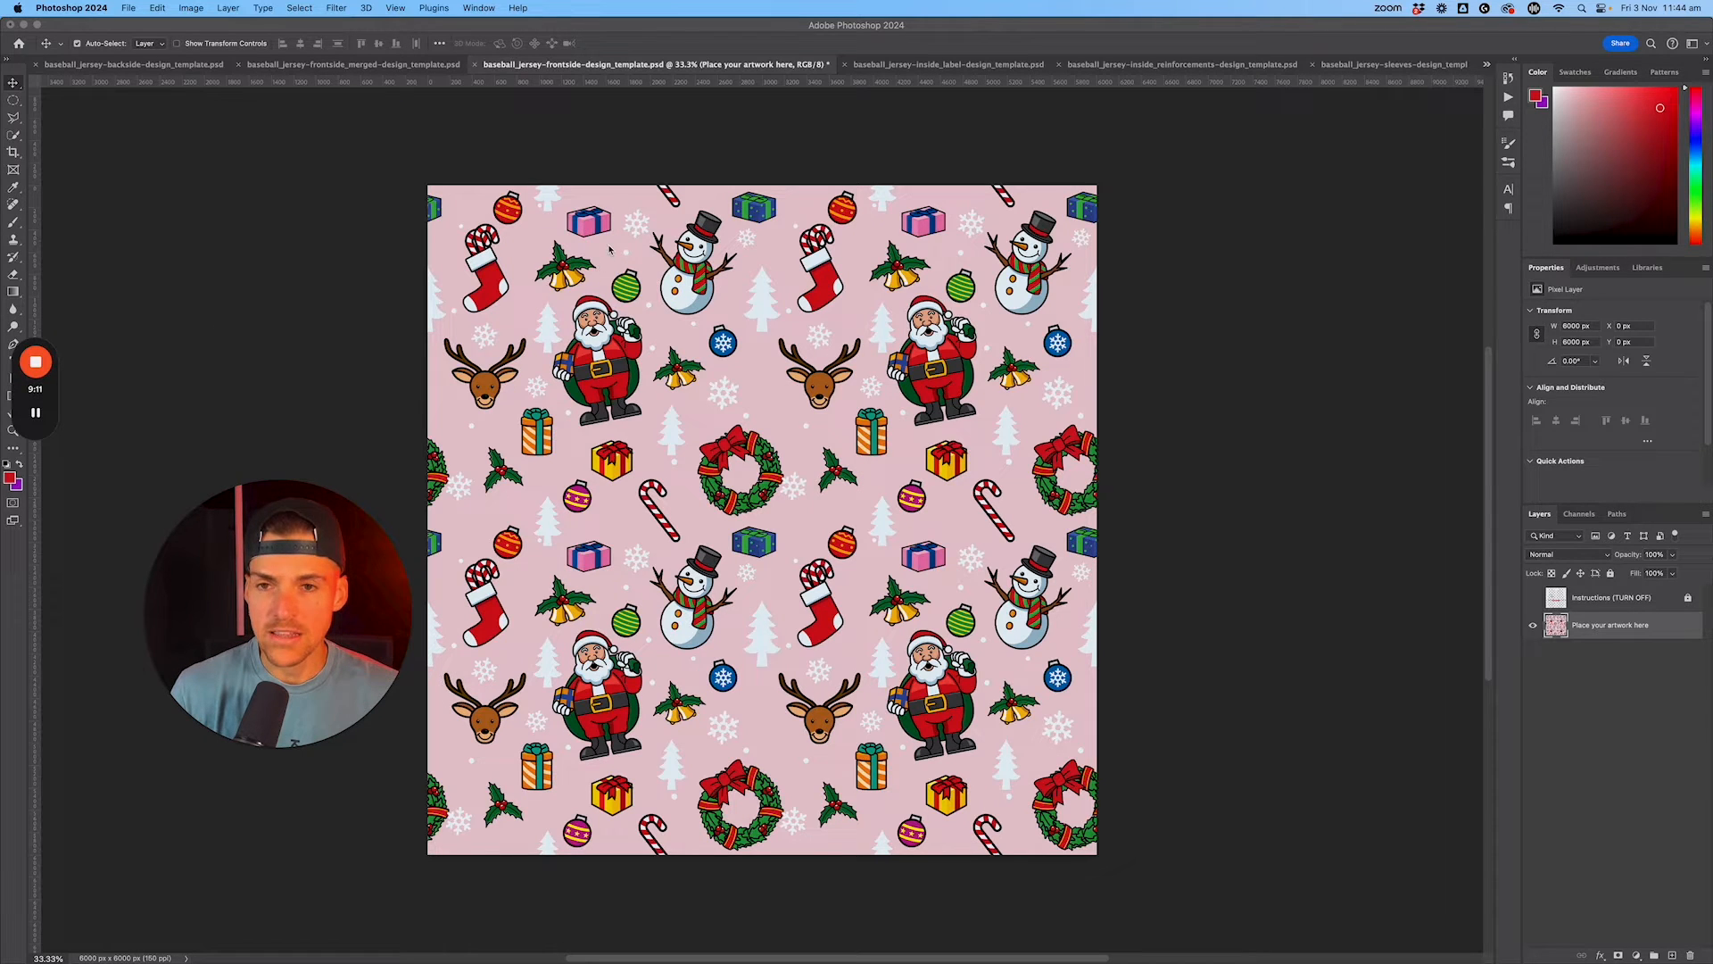
{"action": "left_click", "coordinate": [504, 339]}
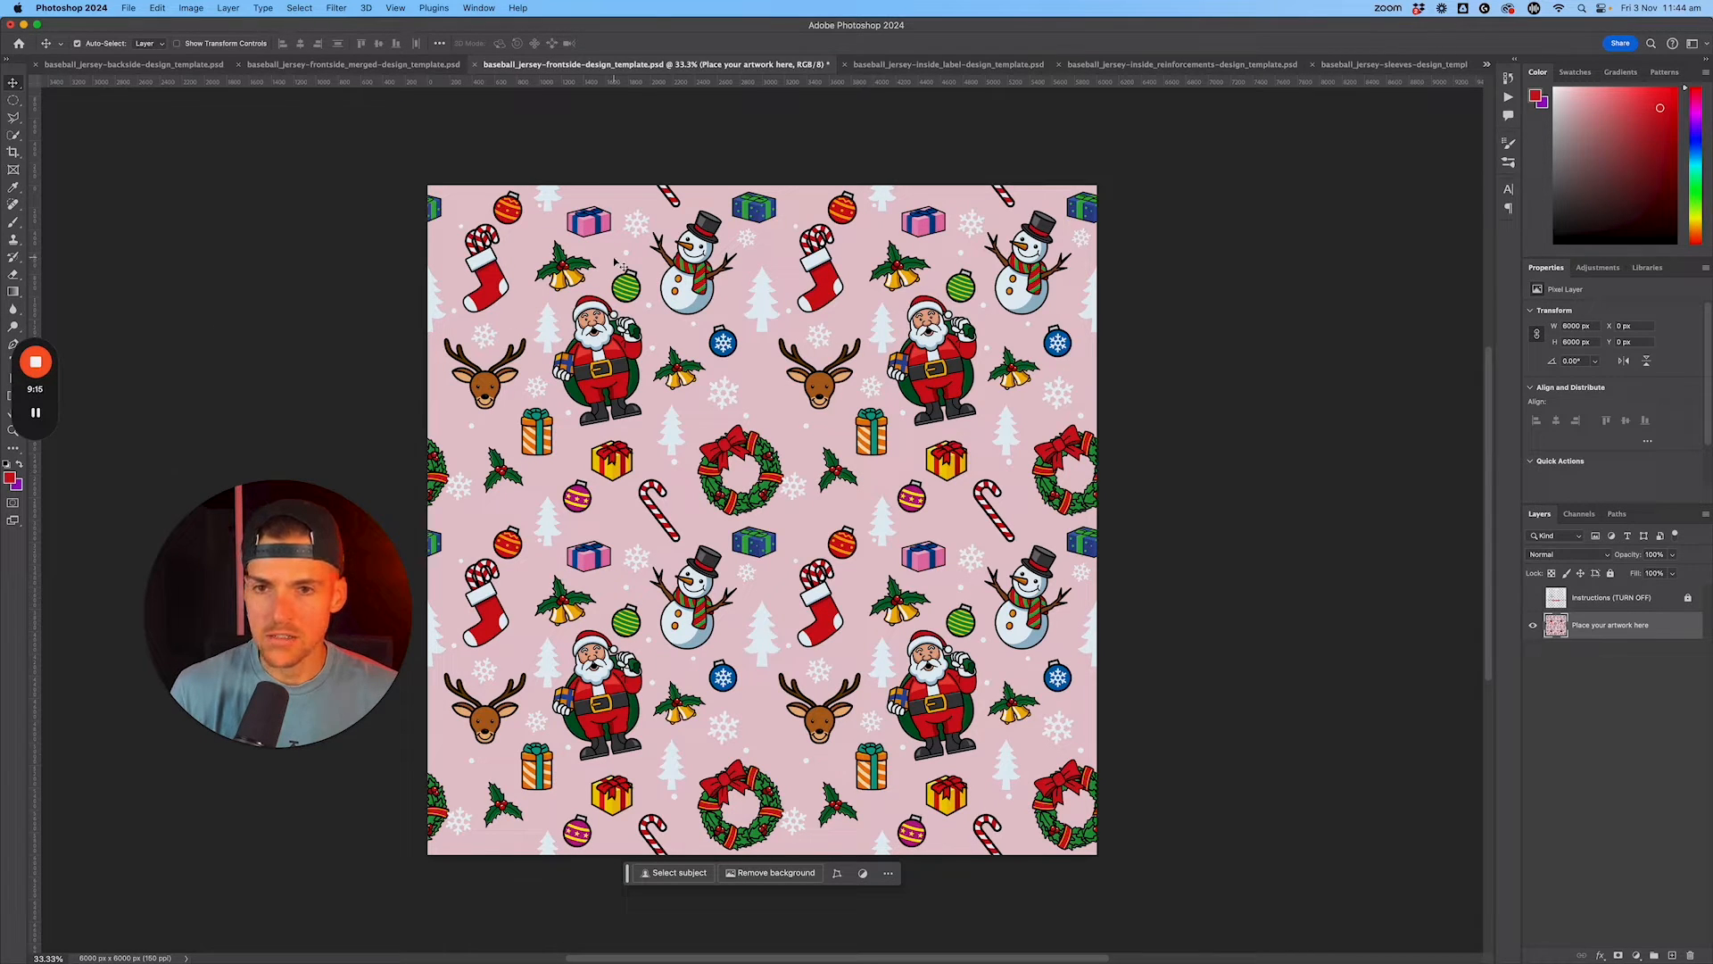
{"action": "left_click", "coordinate": [11, 478]}
{"action": "left_click", "coordinate": [782, 391]}
{"action": "left_click", "coordinate": [540, 234]}
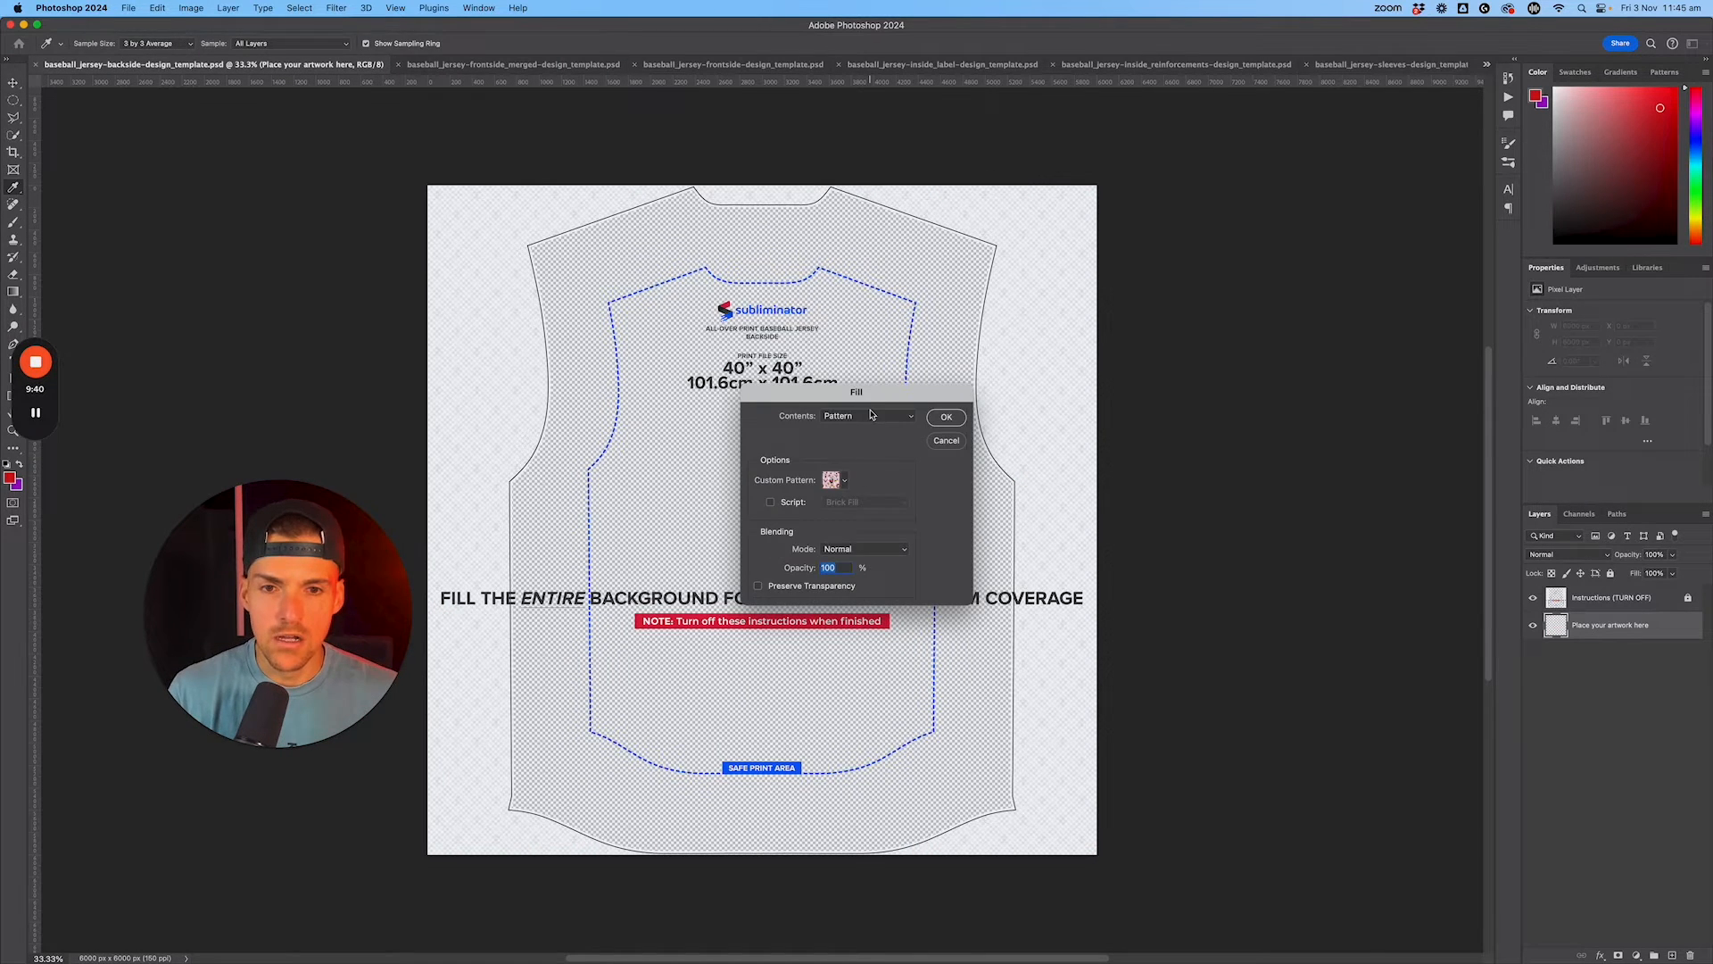
Step: Fill the backside template's "Place your artwork here" layer with the pink Christmas pattern at 100% opacity
{"action": "key", "text": "Return"}
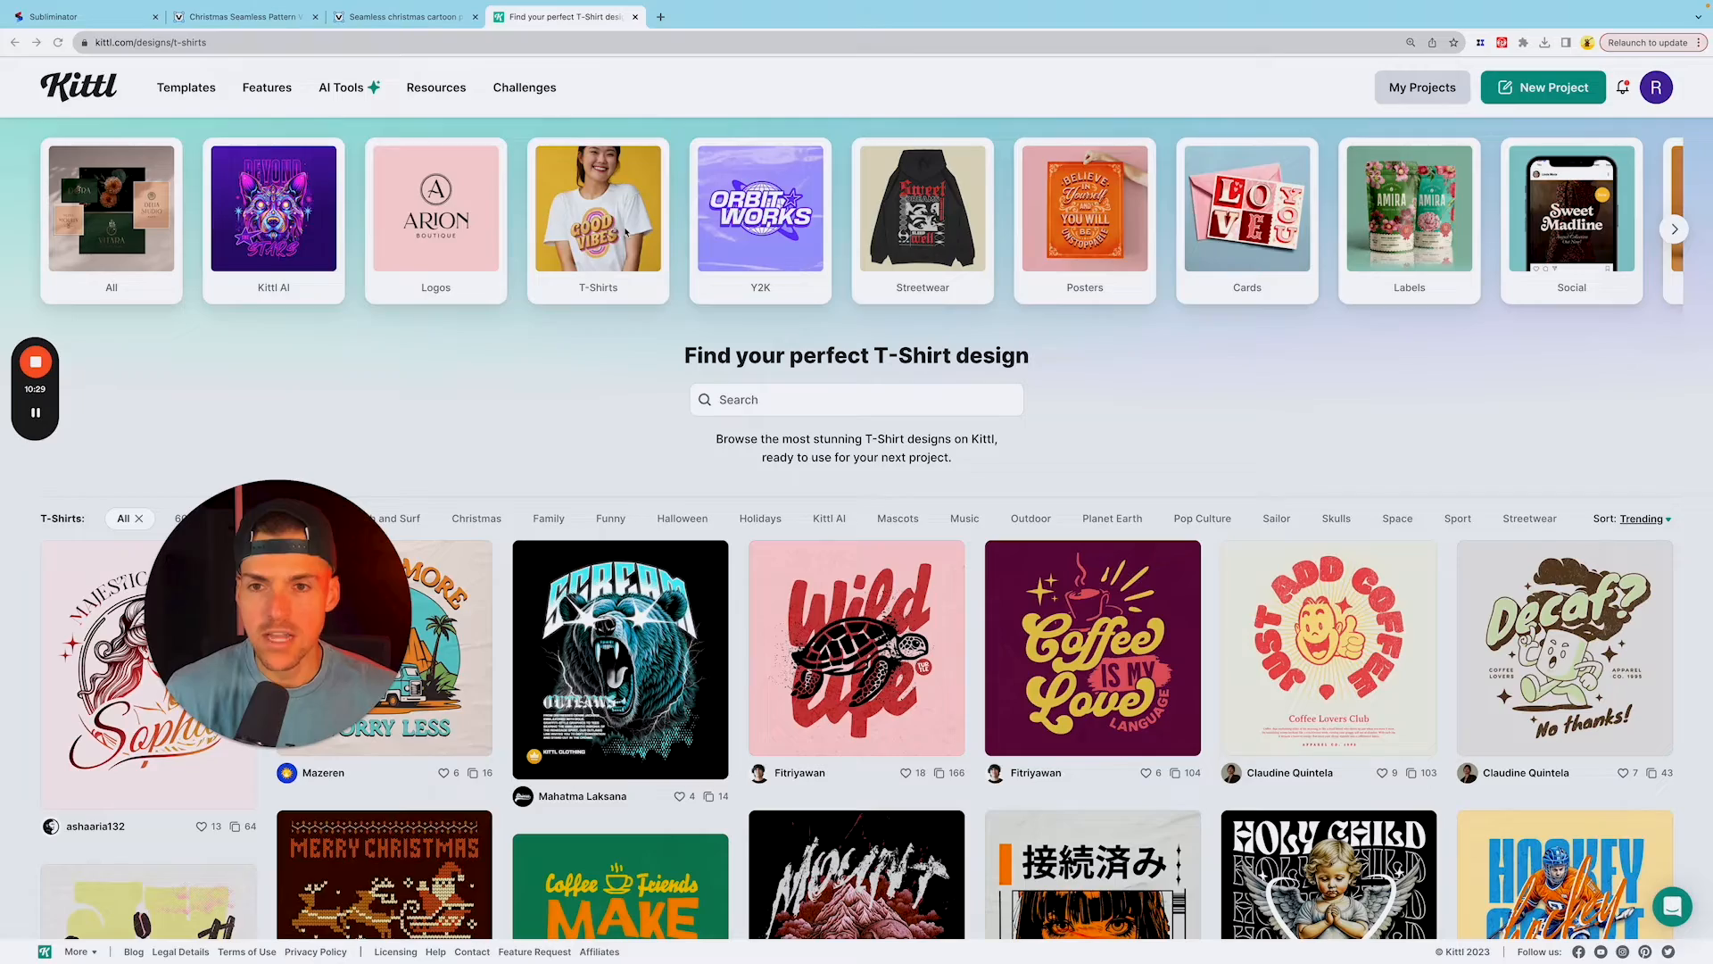
Step: Browse Kittl's trending T-shirt templates for a Christmas design
{"action": "scroll", "coordinate": [614, 243], "scroll_direction": "down", "scroll_amount": 1}
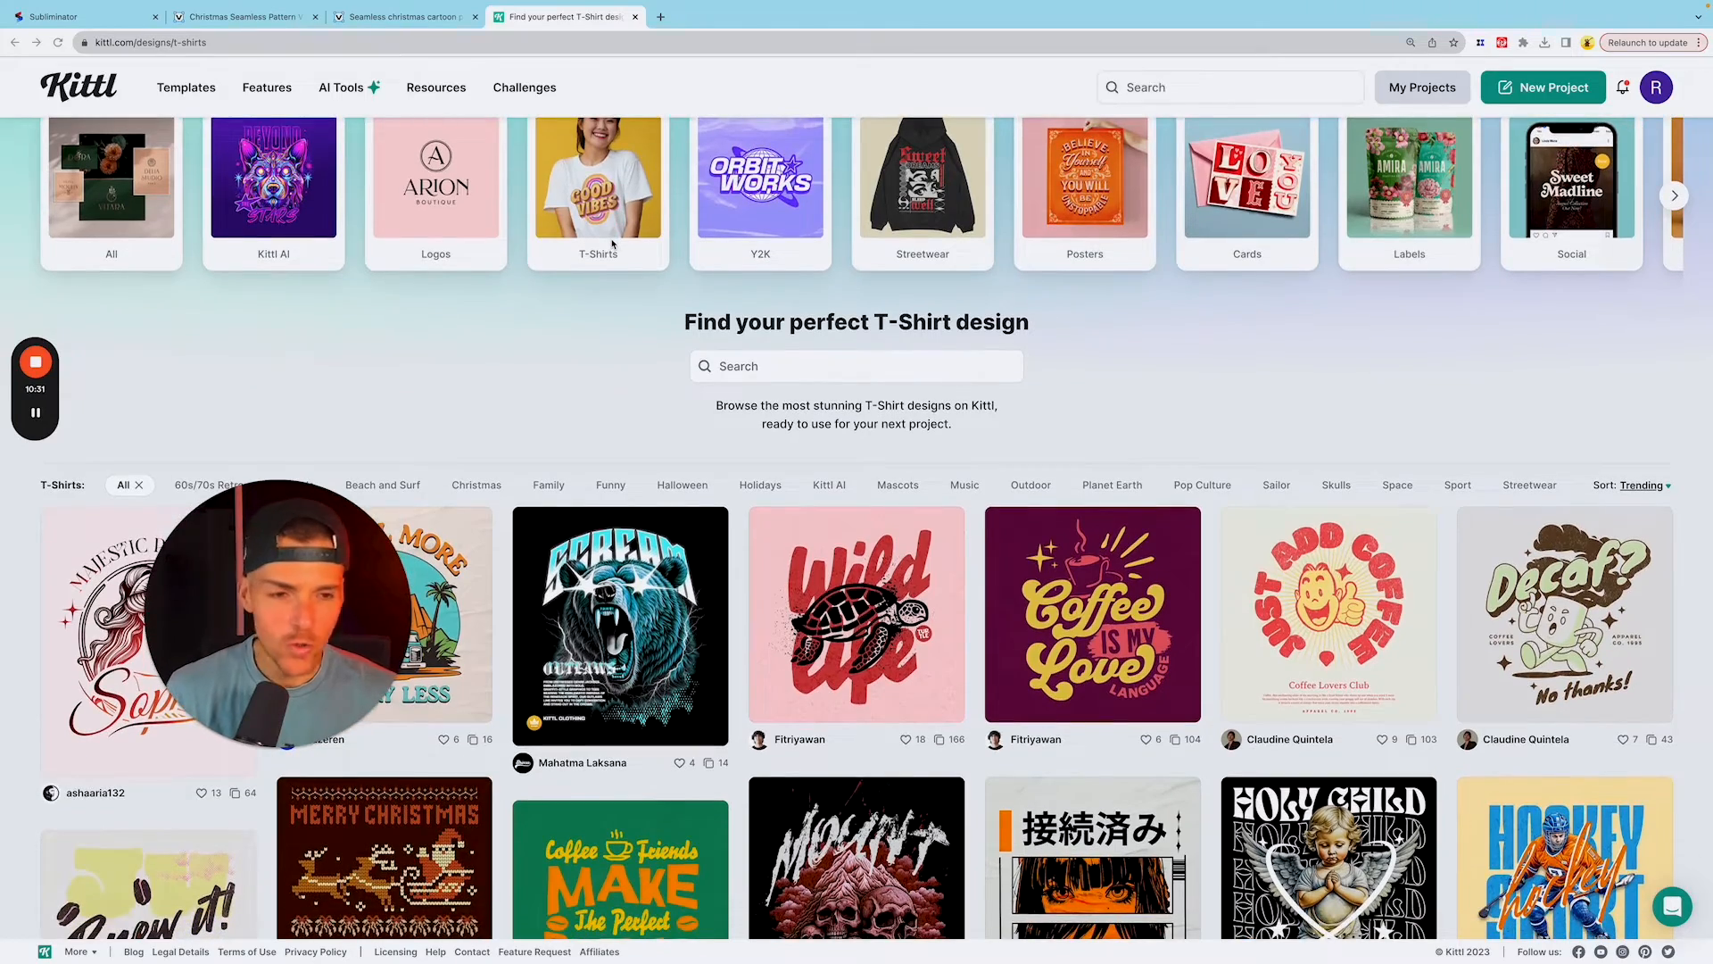
{"action": "scroll", "coordinate": [990, 339], "scroll_direction": "down", "scroll_amount": 5}
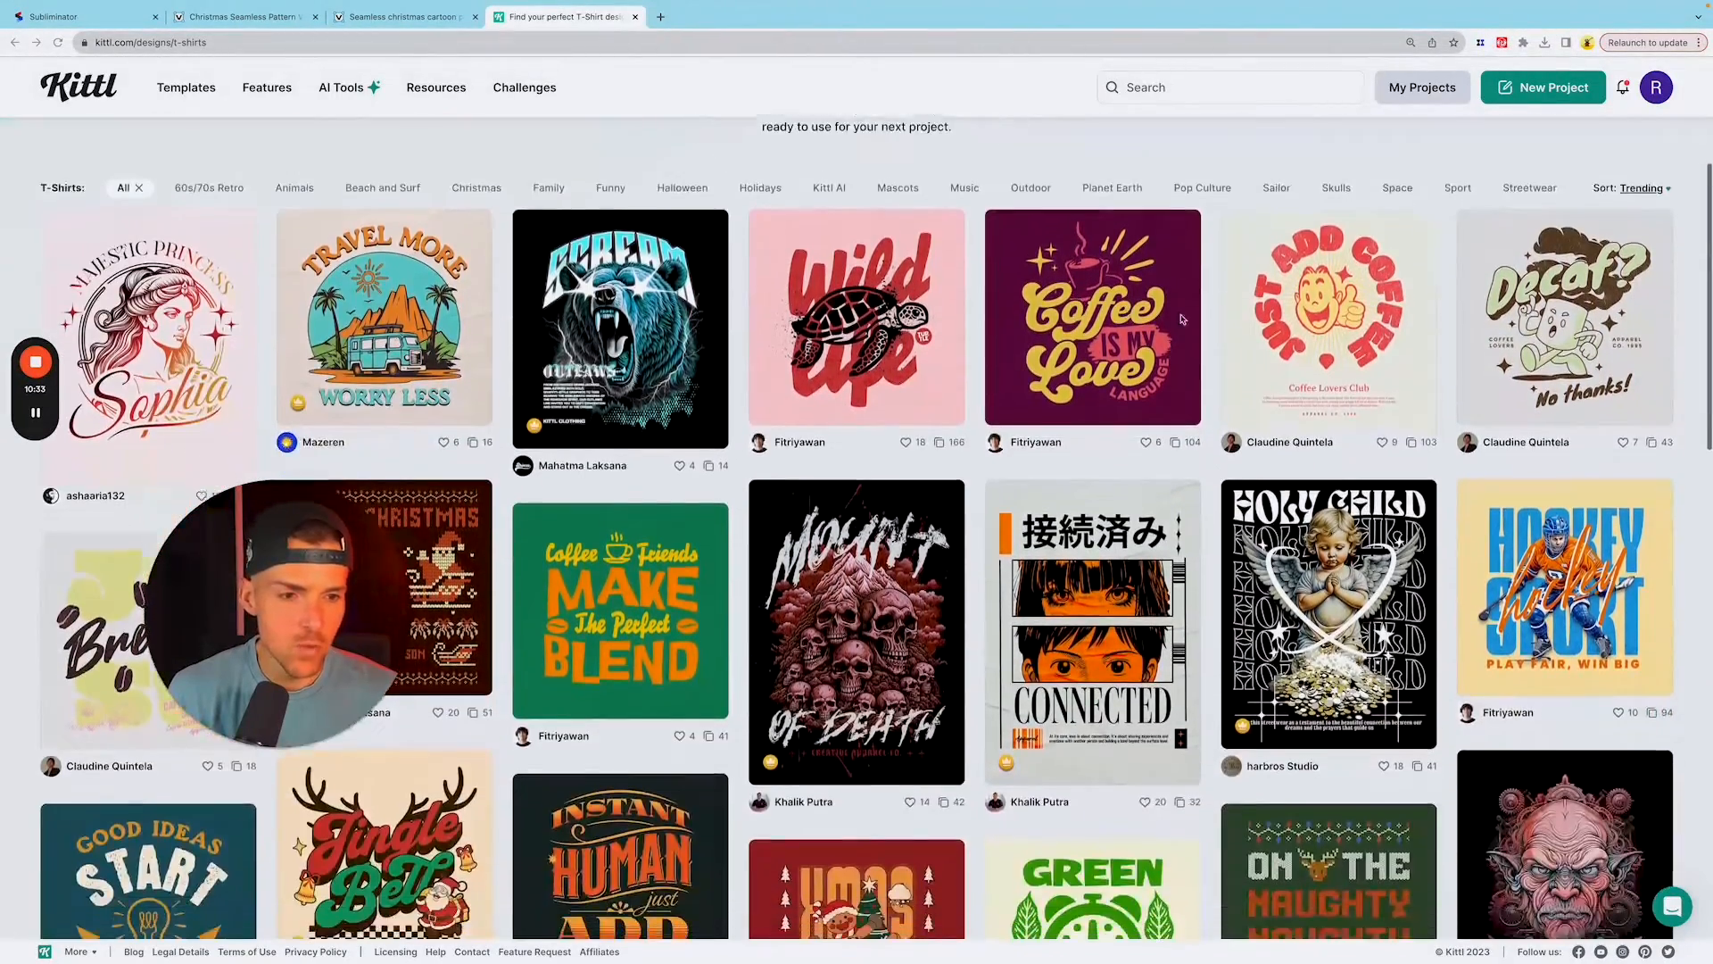
{"action": "scroll", "coordinate": [1216, 332], "scroll_direction": "down", "scroll_amount": 1}
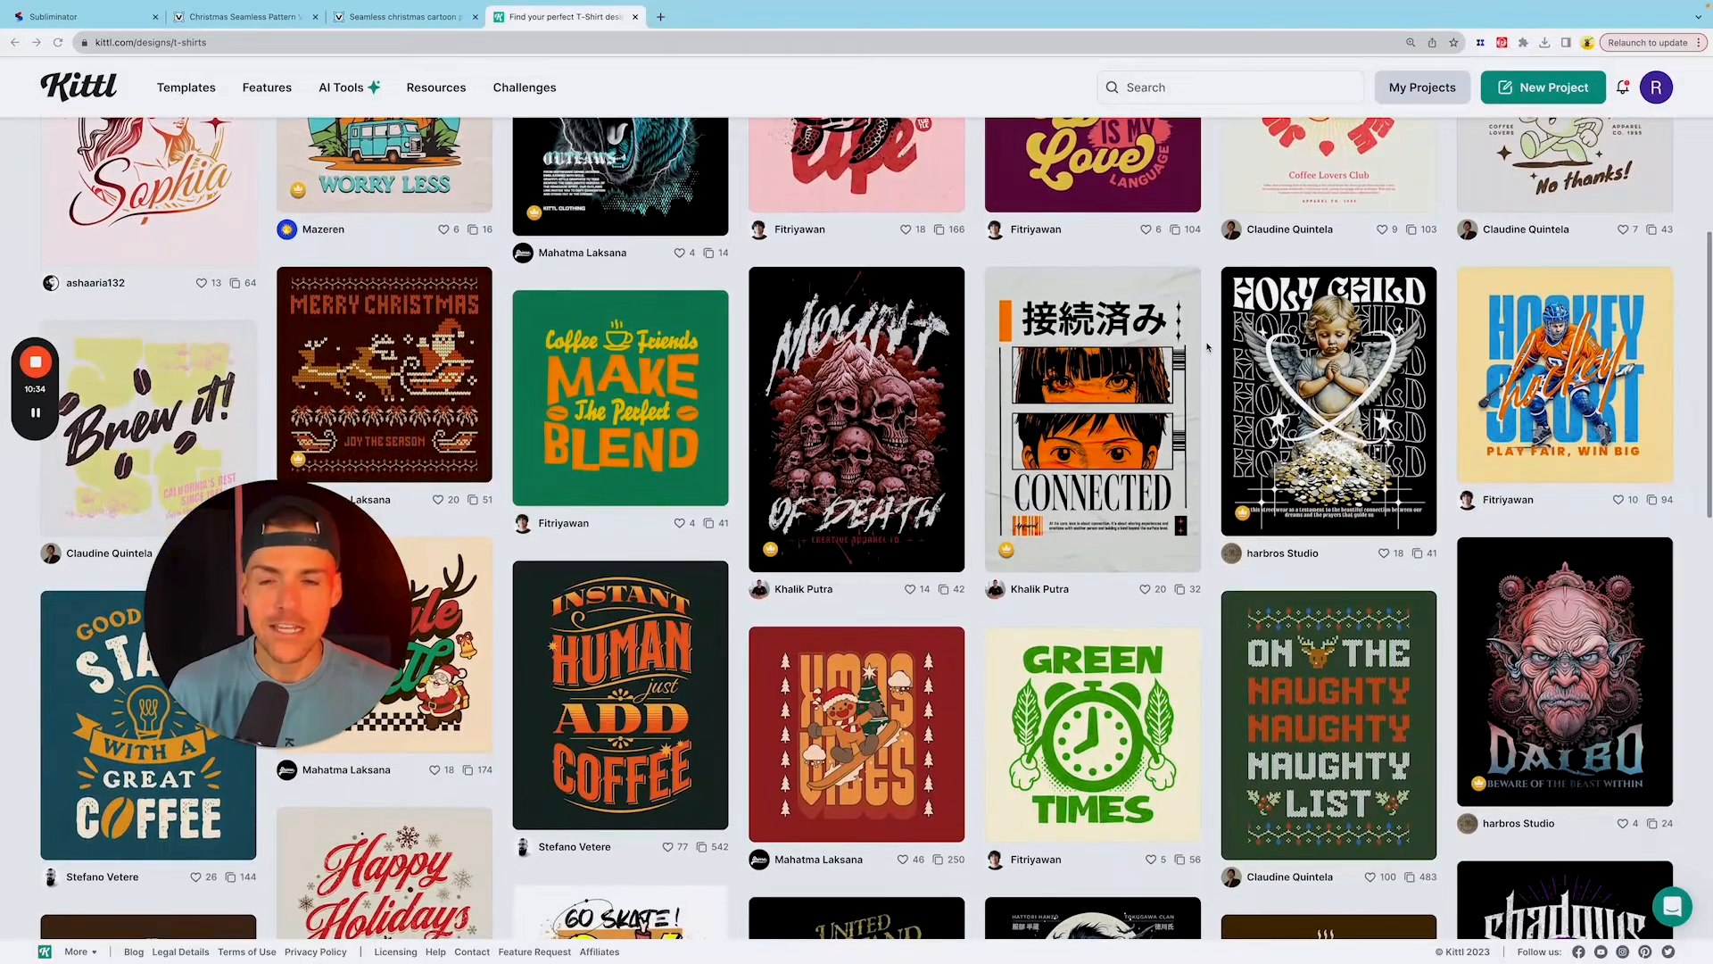
{"action": "scroll", "coordinate": [1207, 346], "scroll_direction": "down", "scroll_amount": 1}
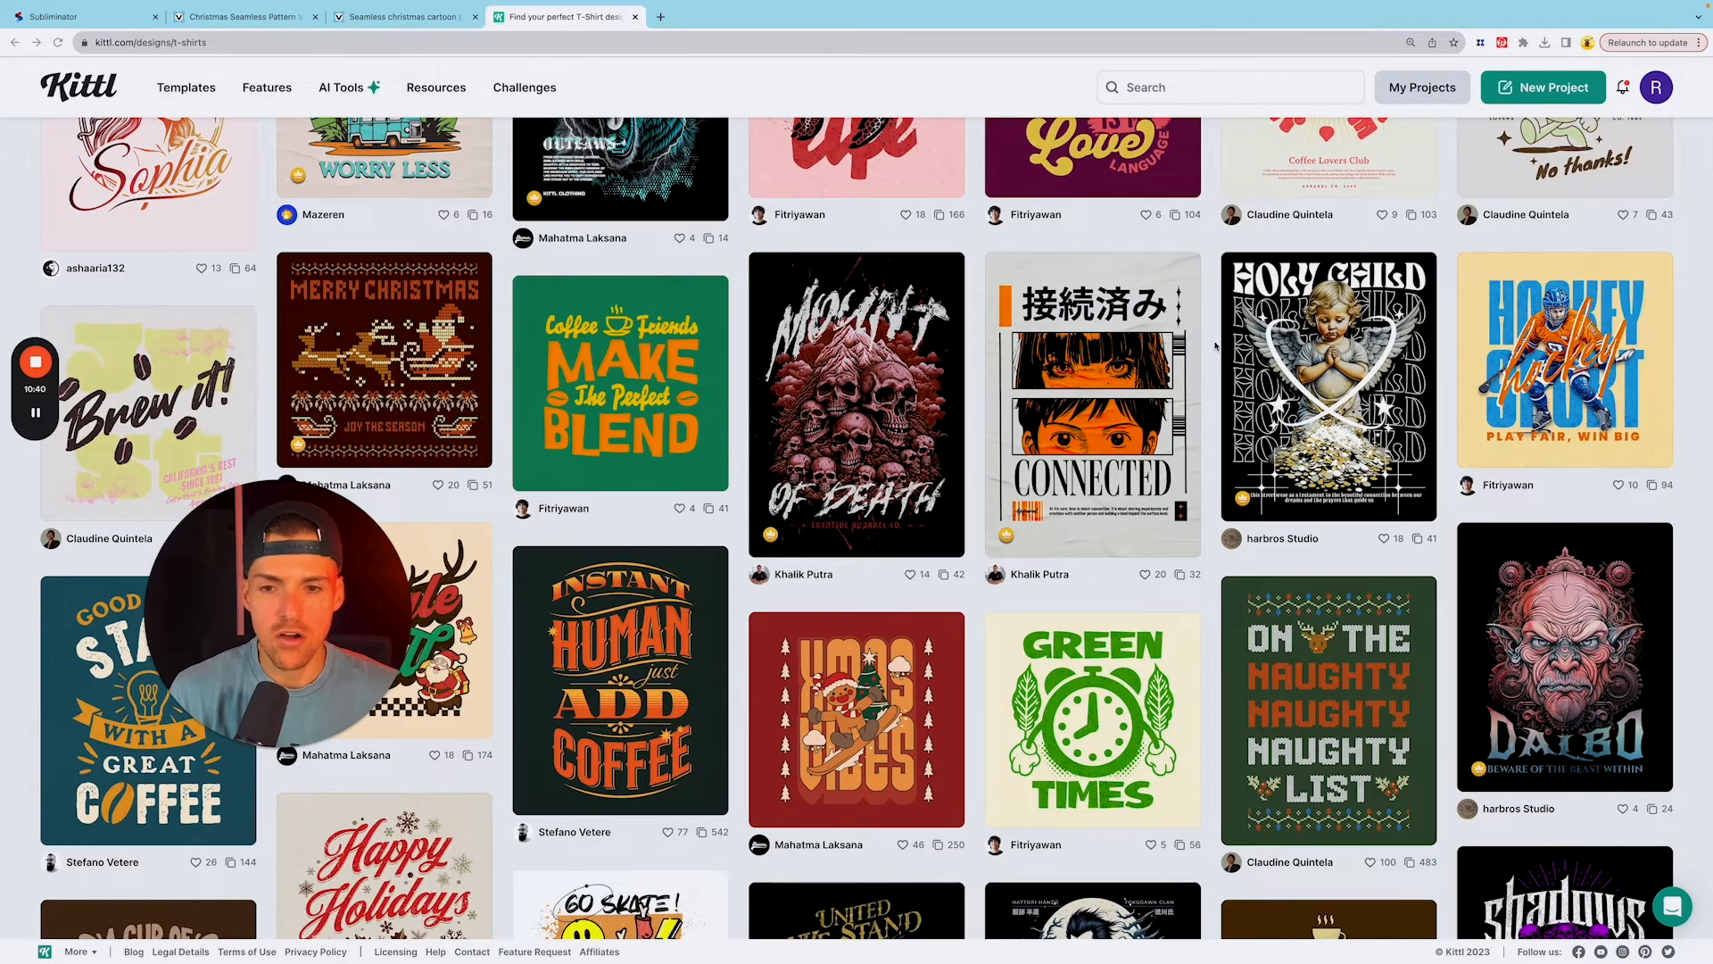
{"action": "scroll", "coordinate": [1215, 346], "scroll_direction": "down", "scroll_amount": 2}
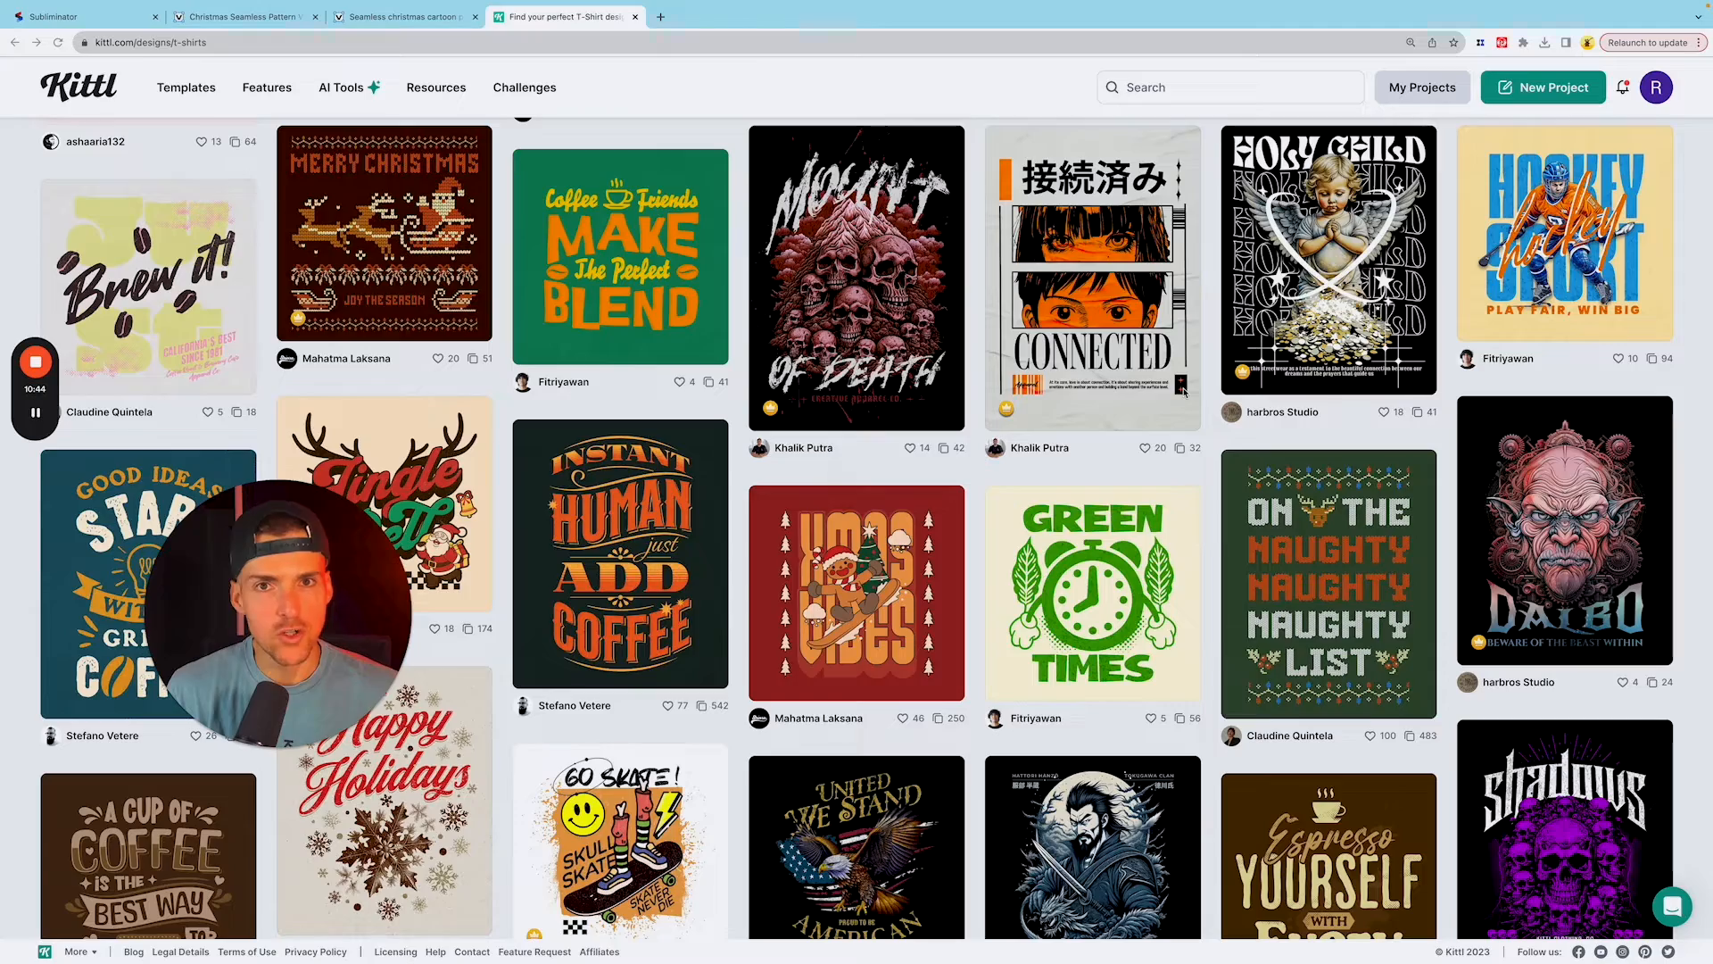
{"action": "scroll", "coordinate": [1183, 391], "scroll_direction": "down", "scroll_amount": 1}
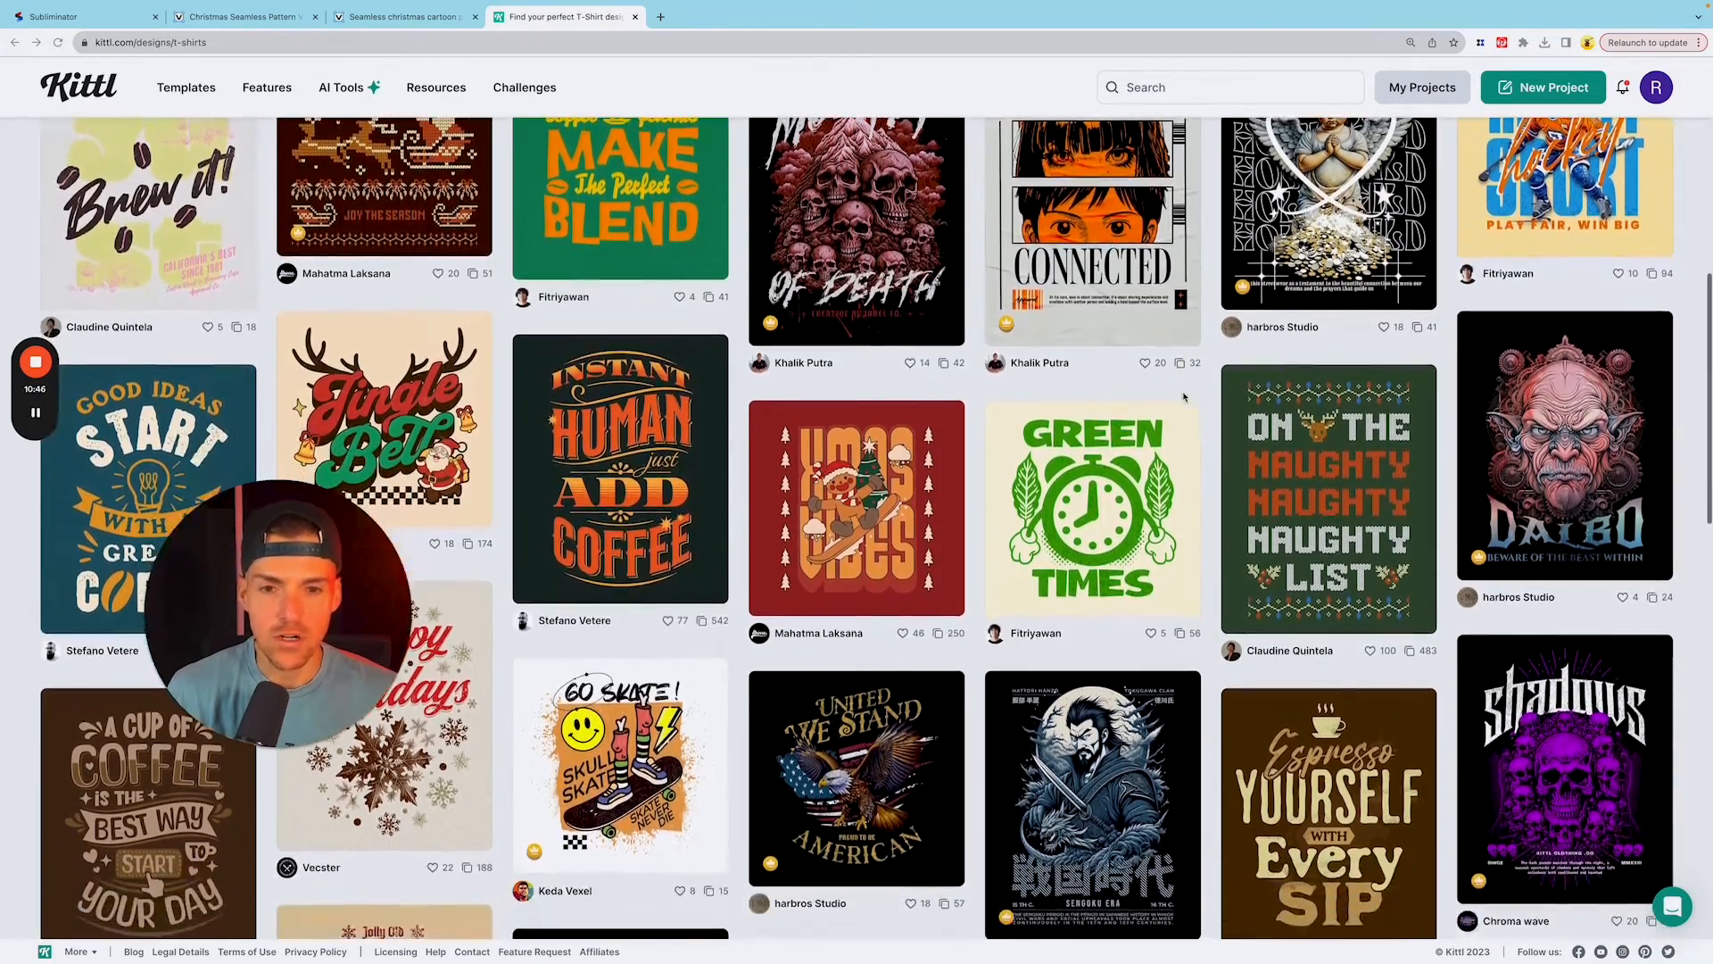
{"action": "scroll", "coordinate": [1183, 396], "scroll_direction": "down", "scroll_amount": 2}
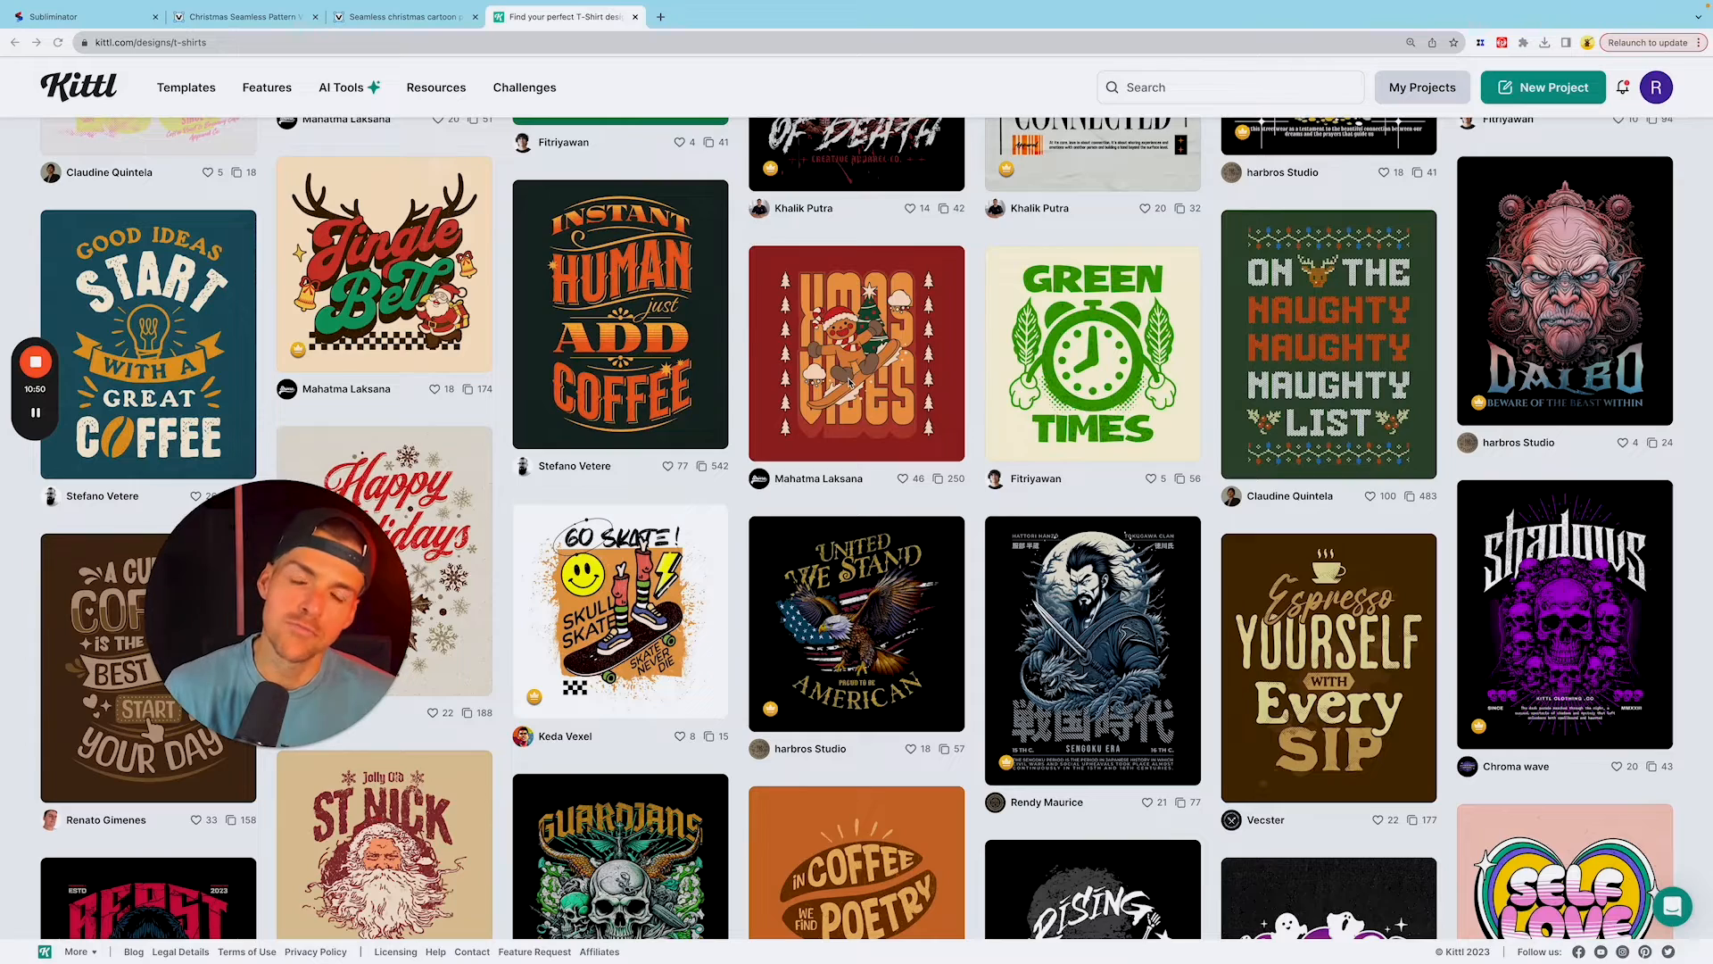
{"action": "scroll", "coordinate": [852, 379], "scroll_direction": "down", "scroll_amount": 1}
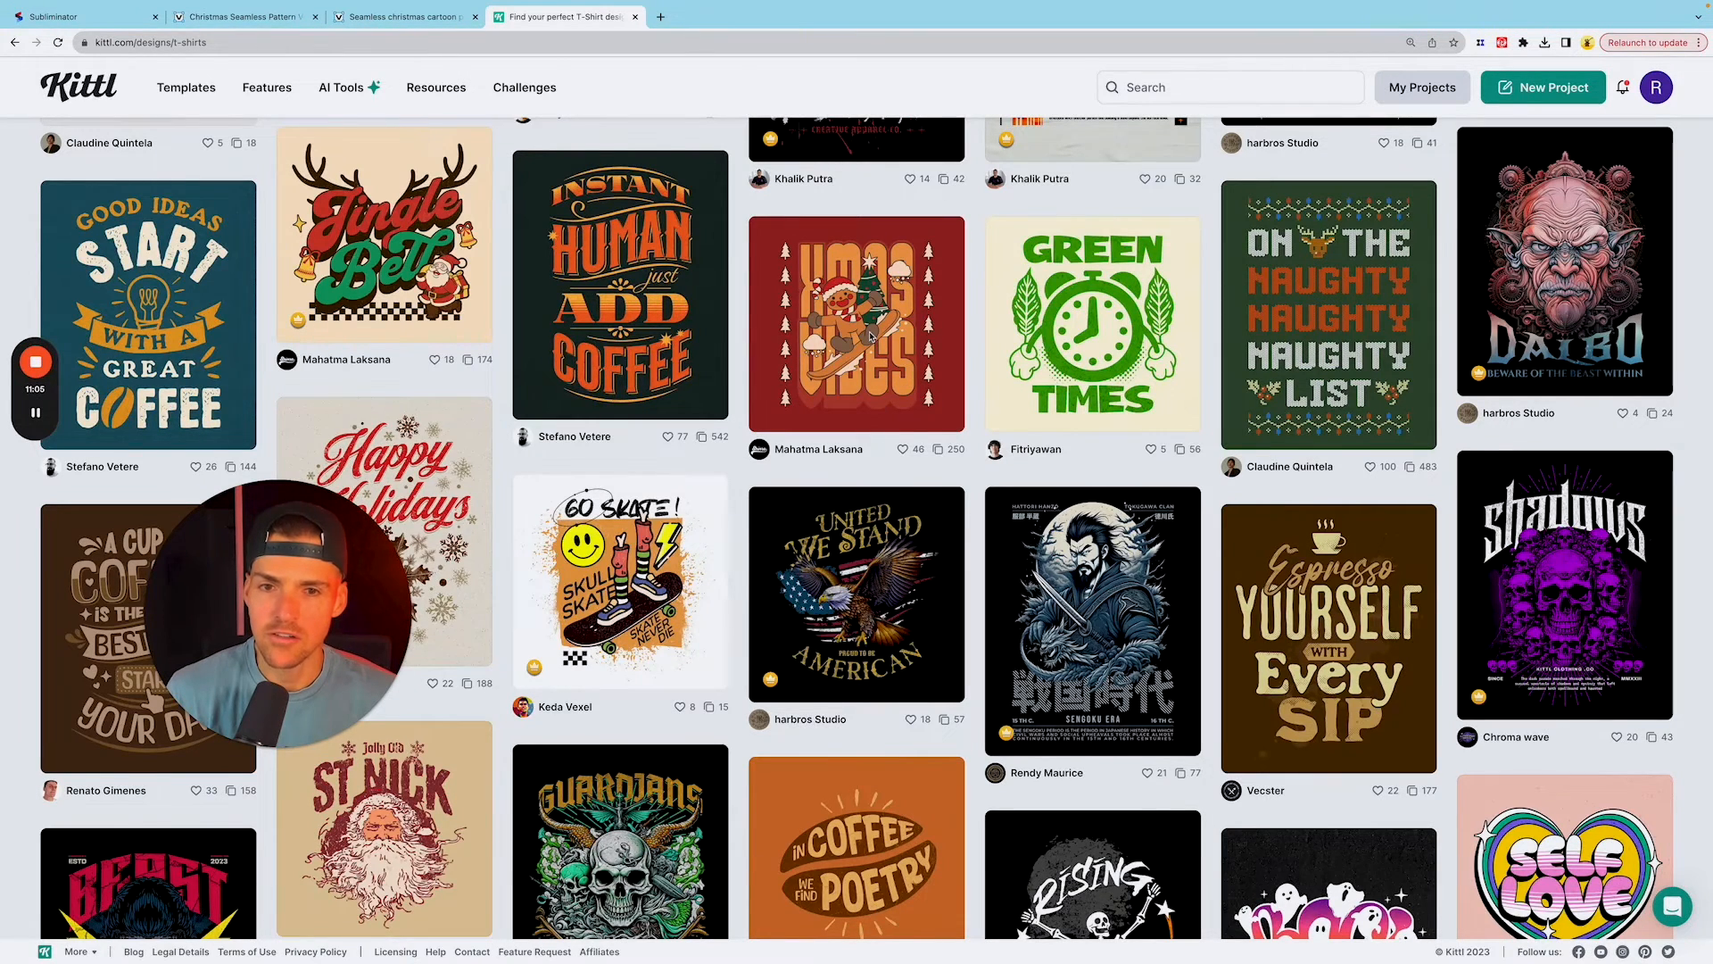
Step: Open the Xmas Vibes - Christmas T-shirt template for editing as a new project
{"action": "mouse_move", "coordinate": [871, 334]}
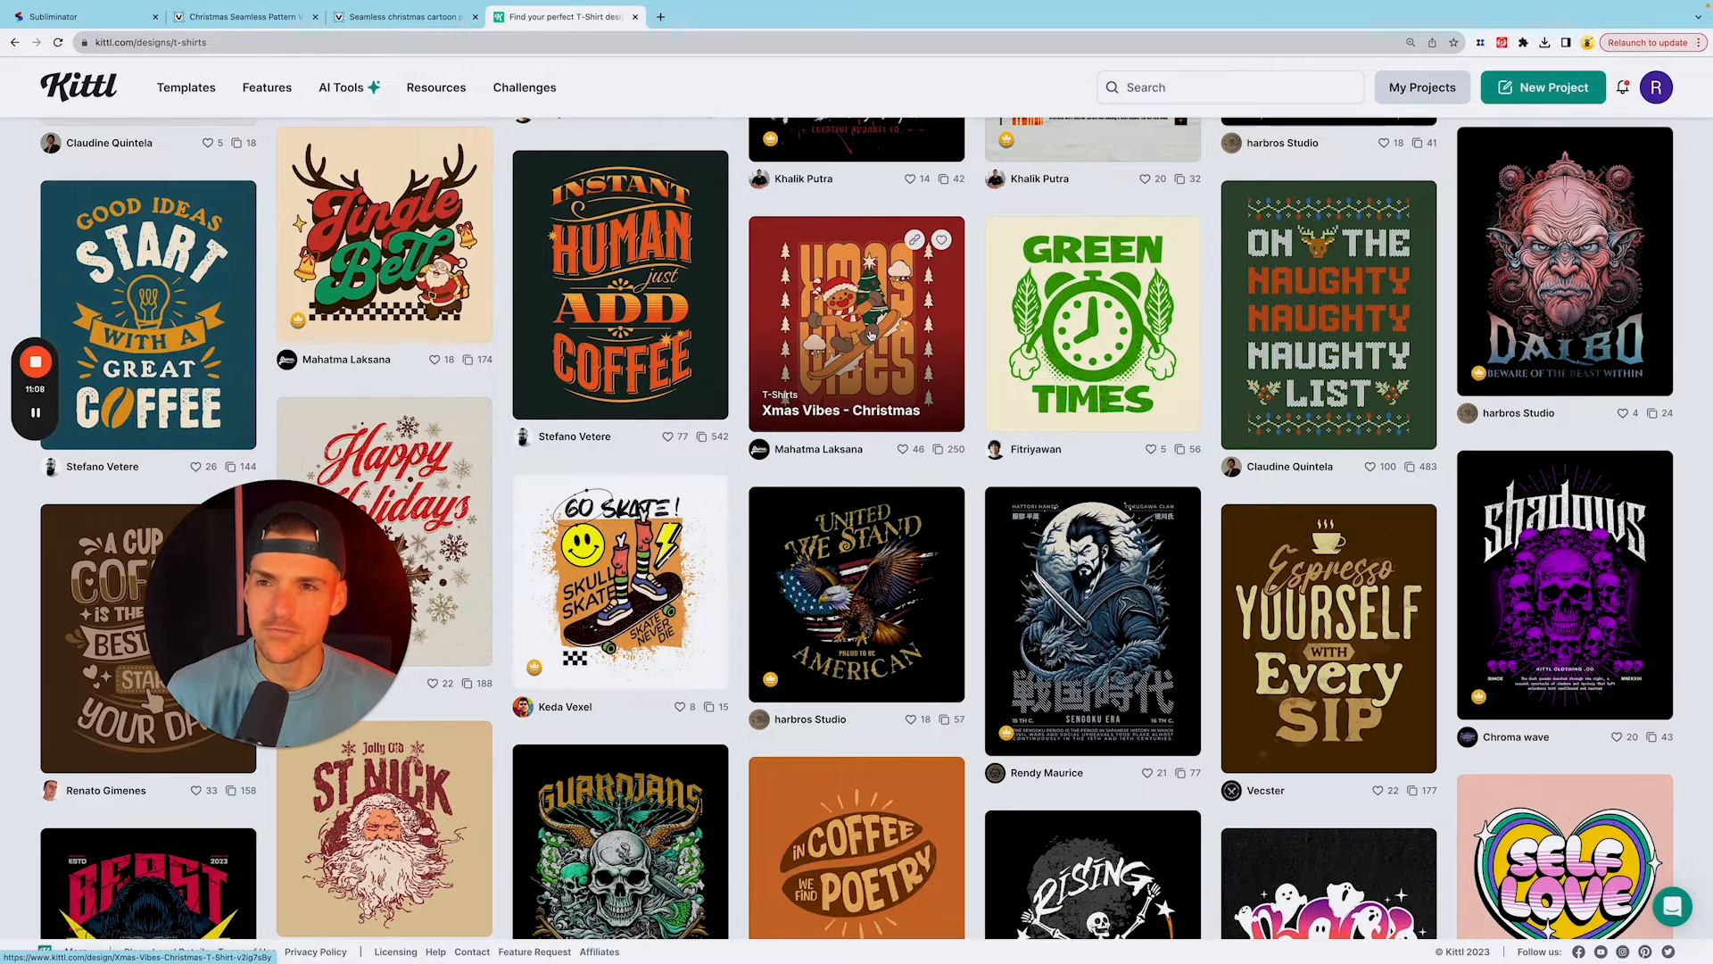
{"action": "left_click", "coordinate": [871, 334]}
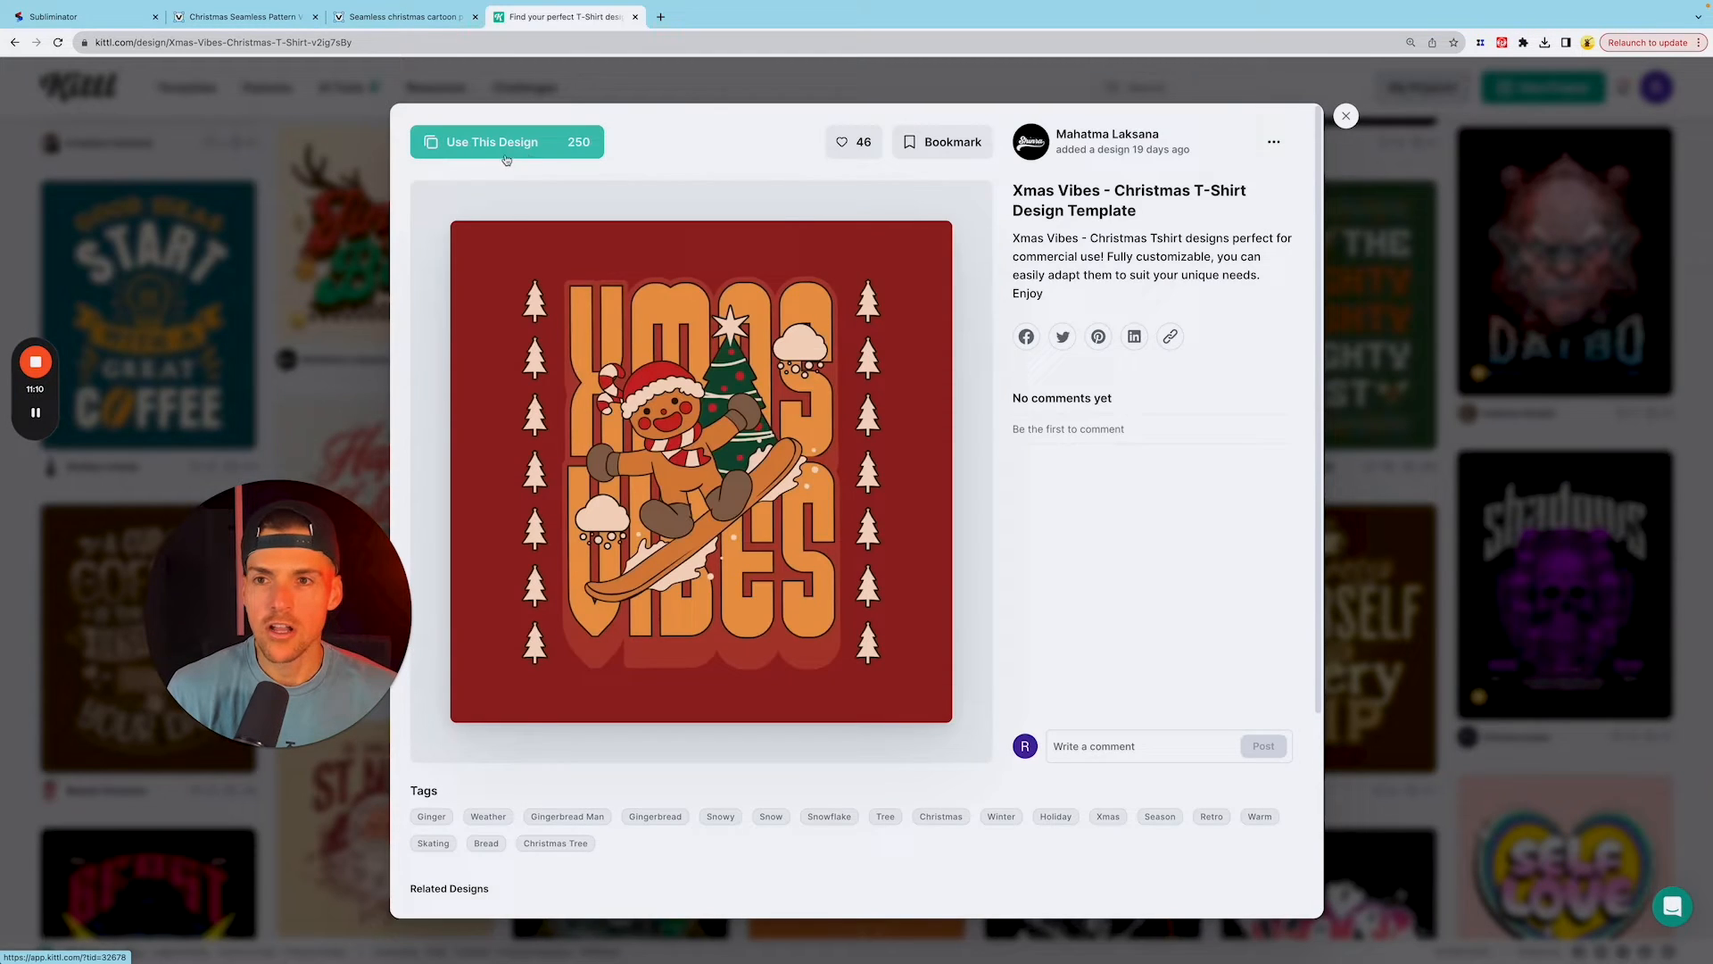
{"action": "left_click", "coordinate": [489, 146]}
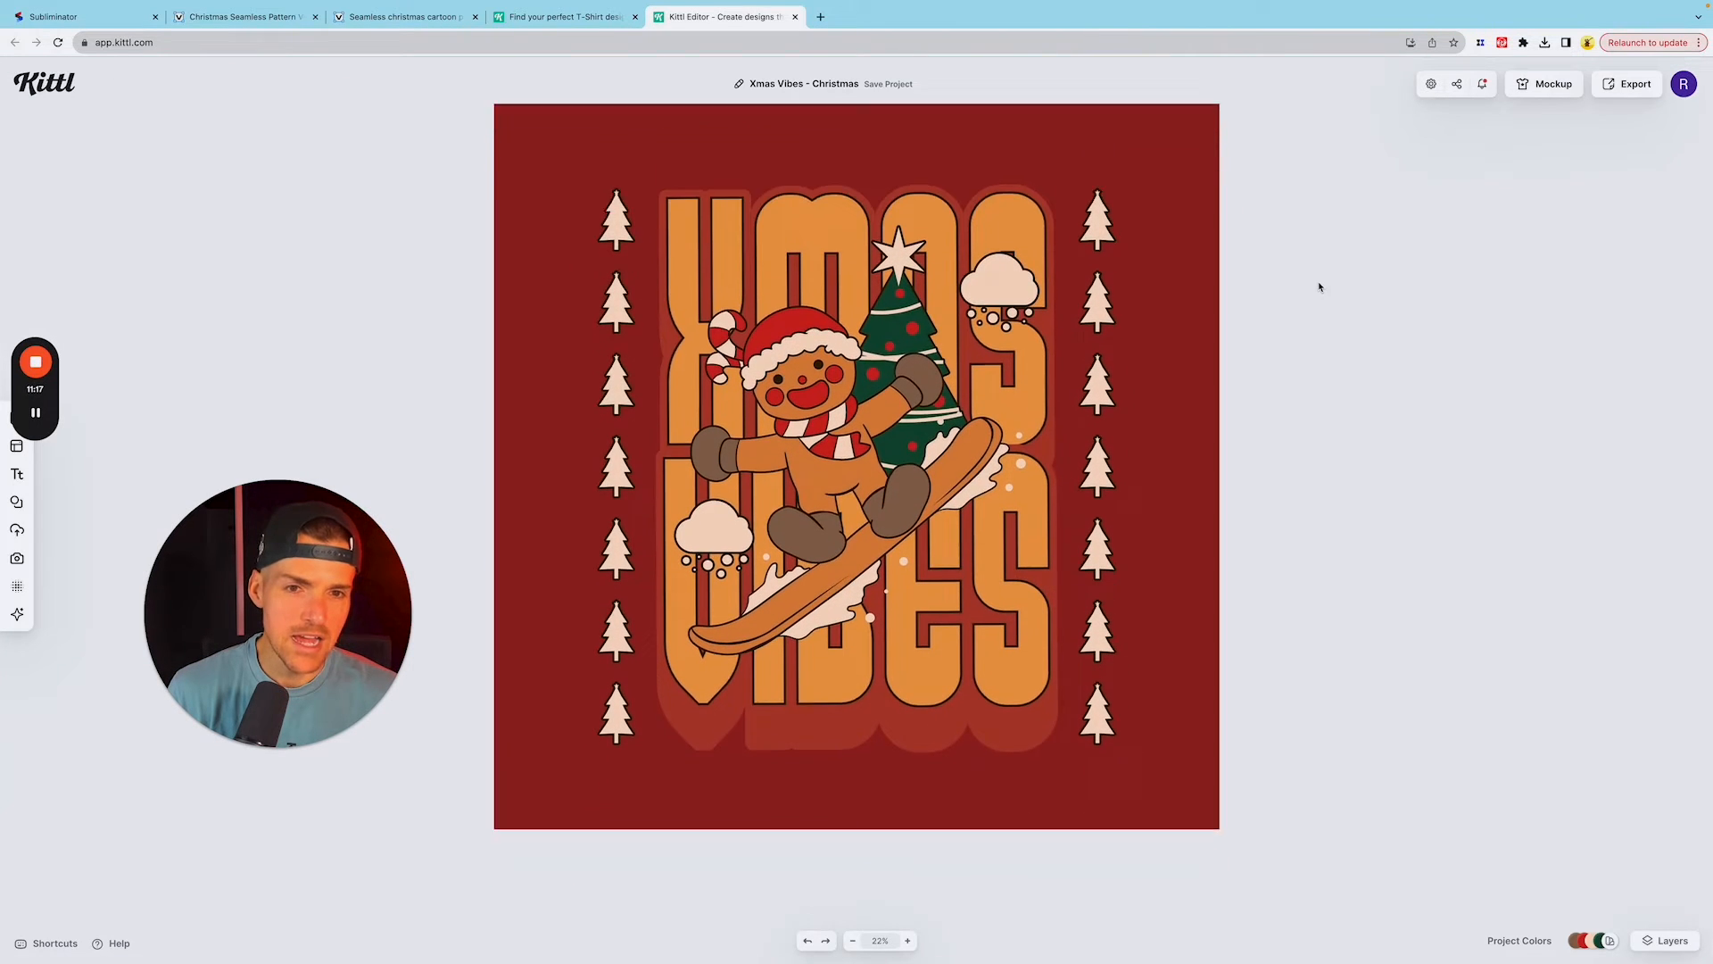
Step: Replace the headline word XMAS with MOST and the lower word VIBES with LIKELY
{"action": "left_click", "coordinate": [807, 265]}
{"action": "double_click", "coordinate": [853, 317]}
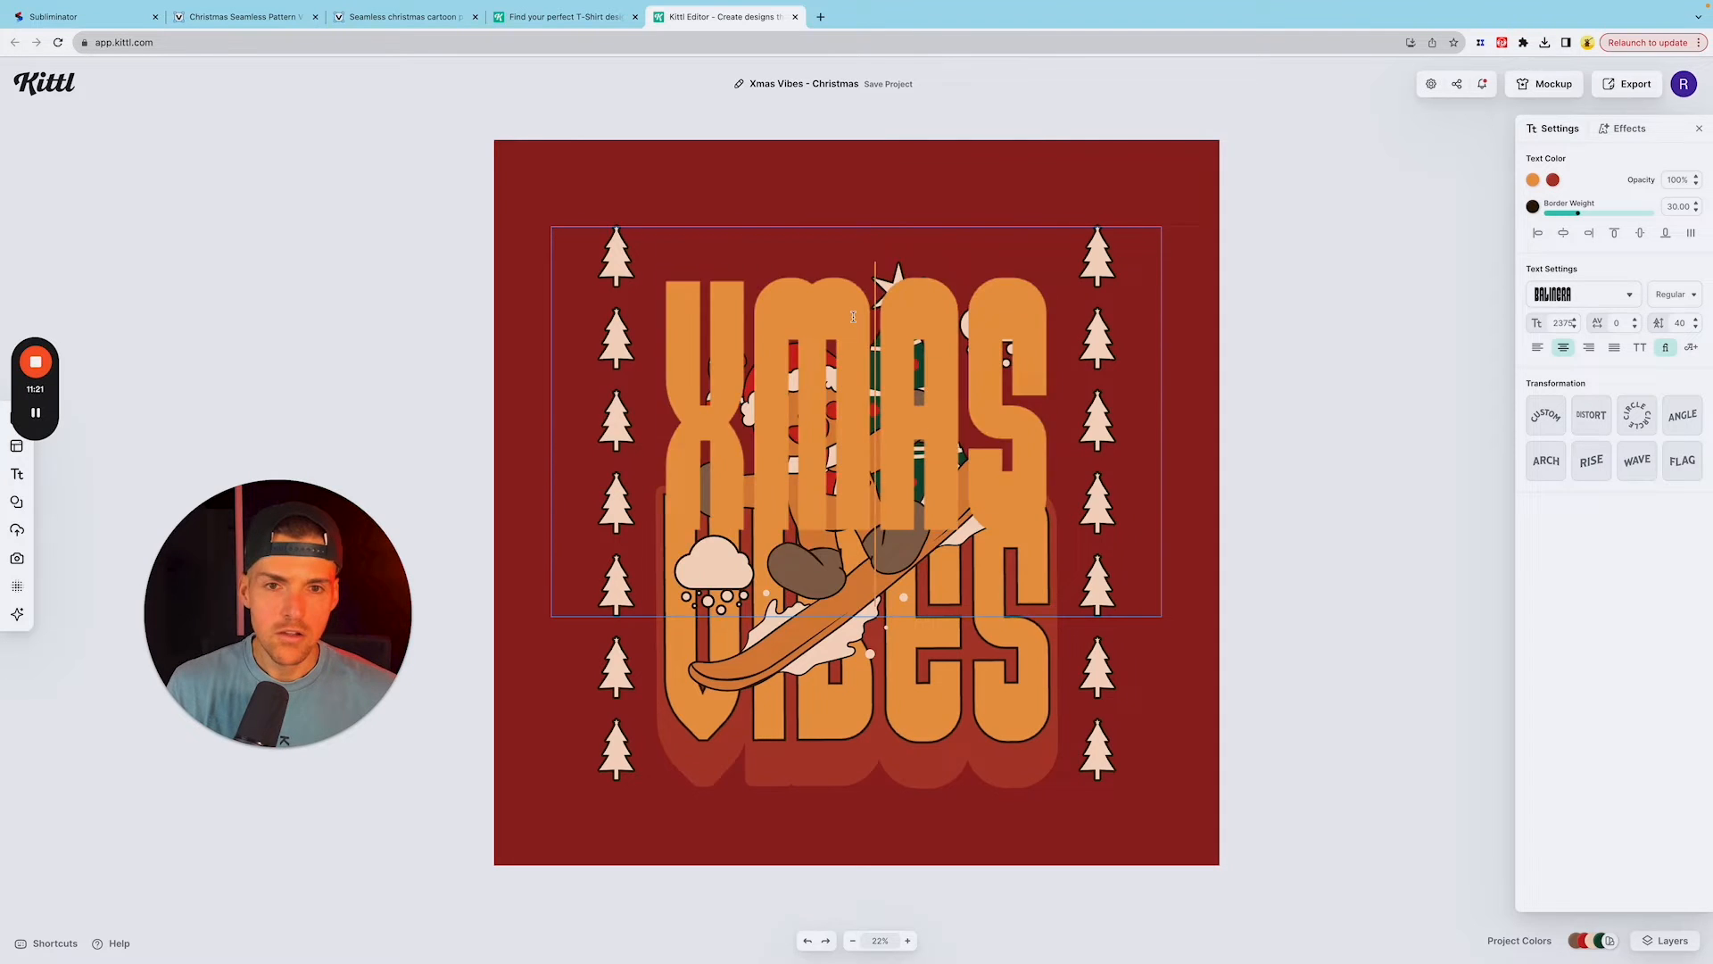
{"action": "type", "text": "MOST"}
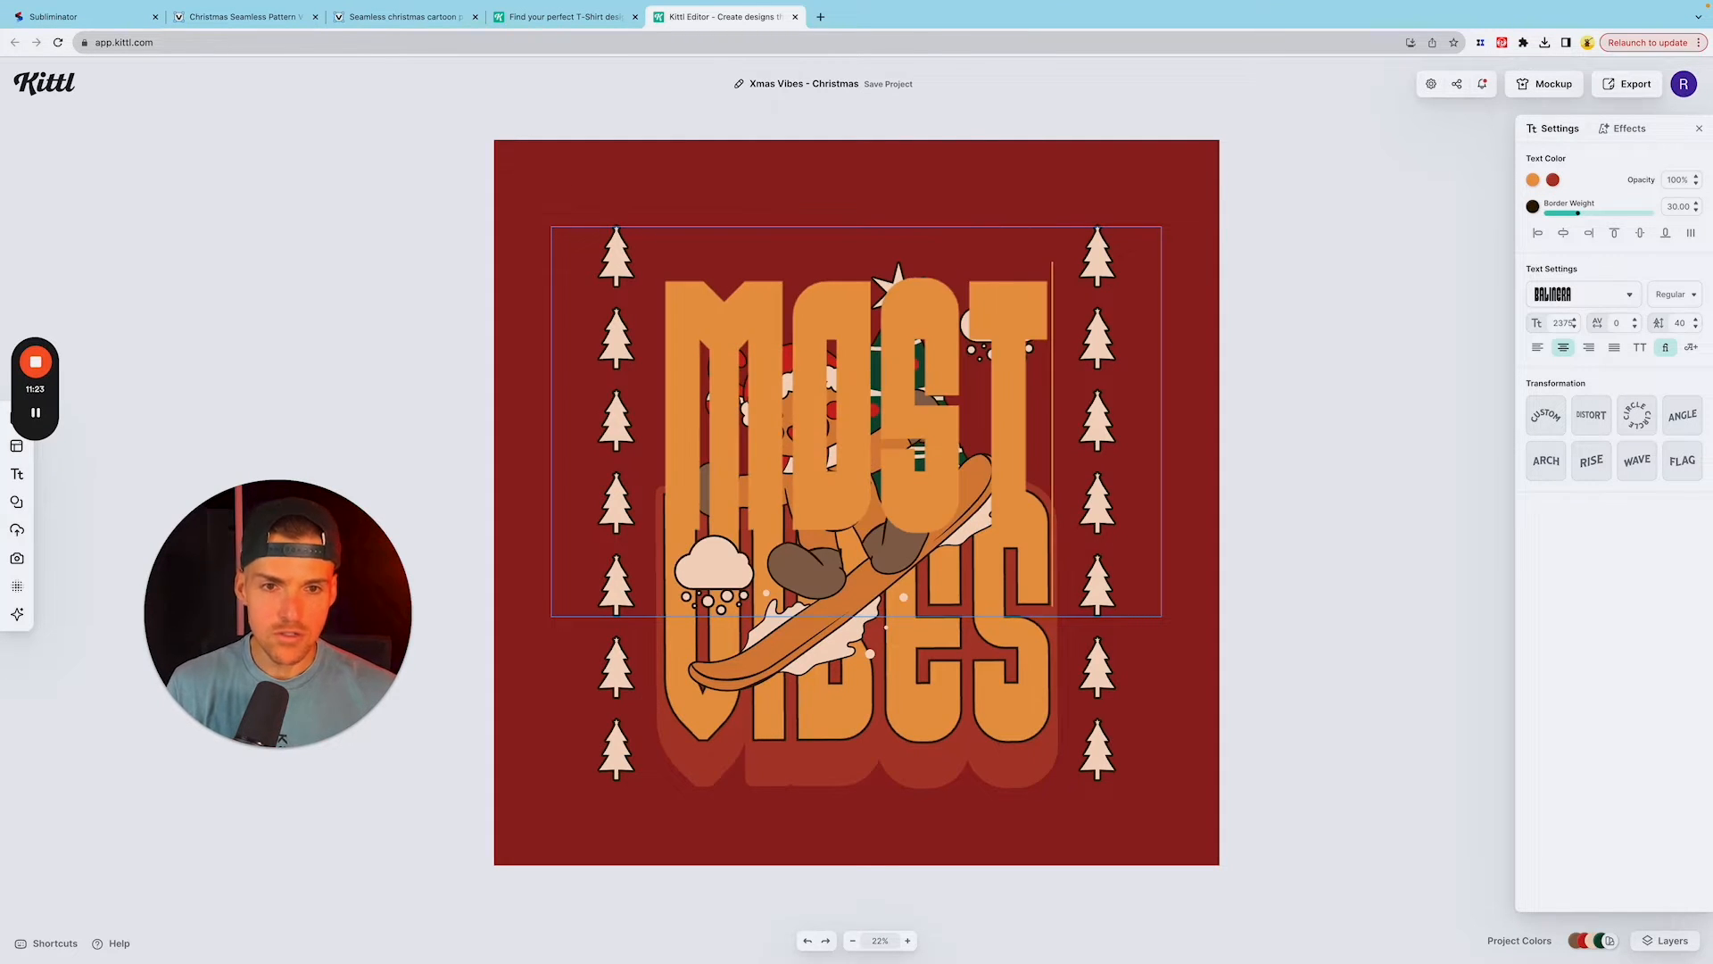
{"action": "double_click", "coordinate": [1040, 665]}
{"action": "key", "text": "ctrl+a"}
{"action": "type", "text": "LI"}
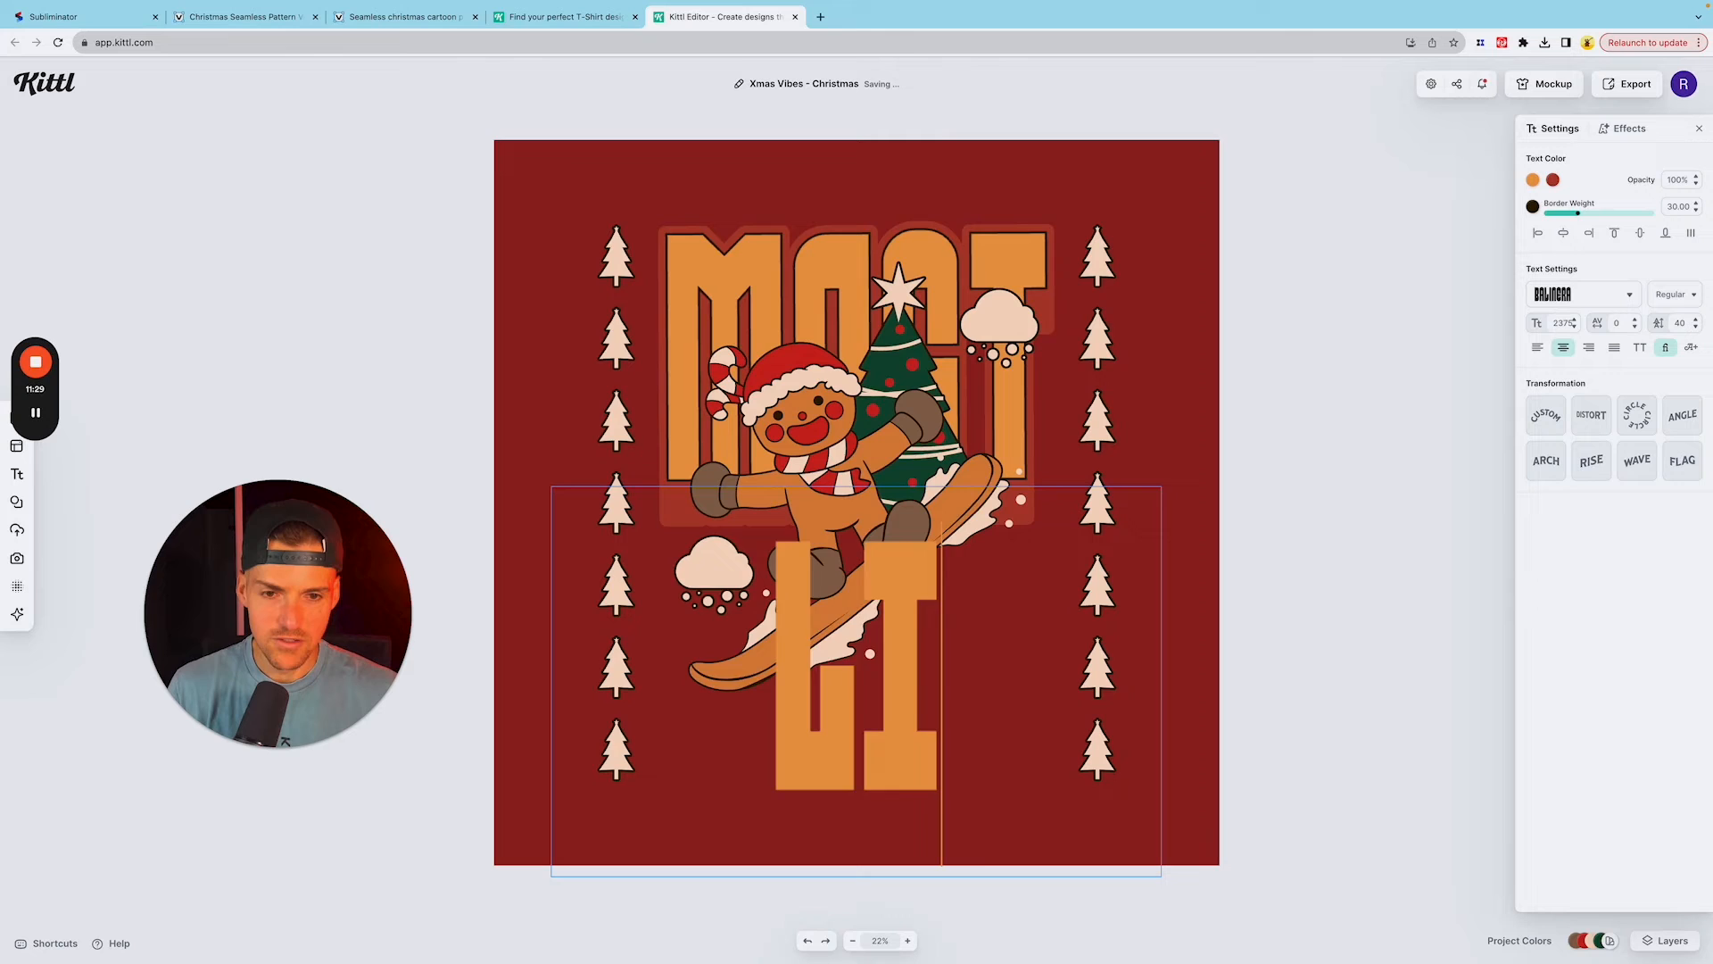
{"action": "type", "text": "KELY"}
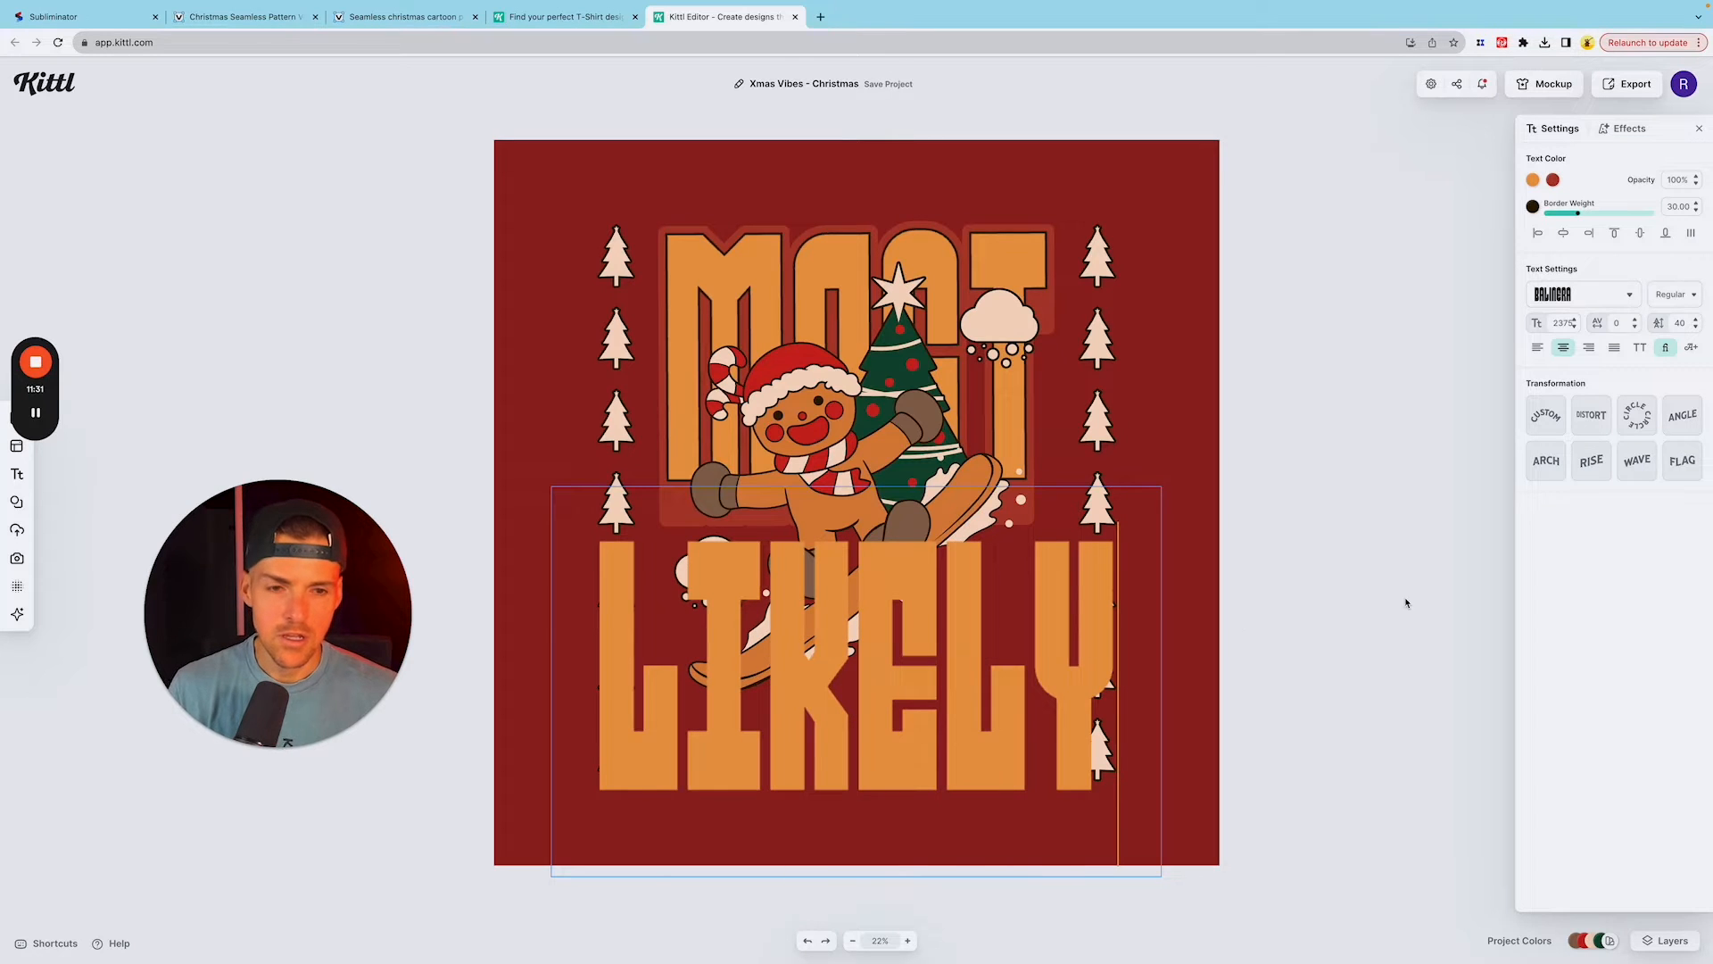
Step: Scale down the word LIKELY to match the width of MOST and move it slightly lower in the design
{"action": "key", "text": "Escape"}
{"action": "left_click_drag", "start_coordinate": [1162, 487], "coordinate": [1099, 514]}
{"action": "left_click_drag", "start_coordinate": [553, 739], "coordinate": [630, 707]}
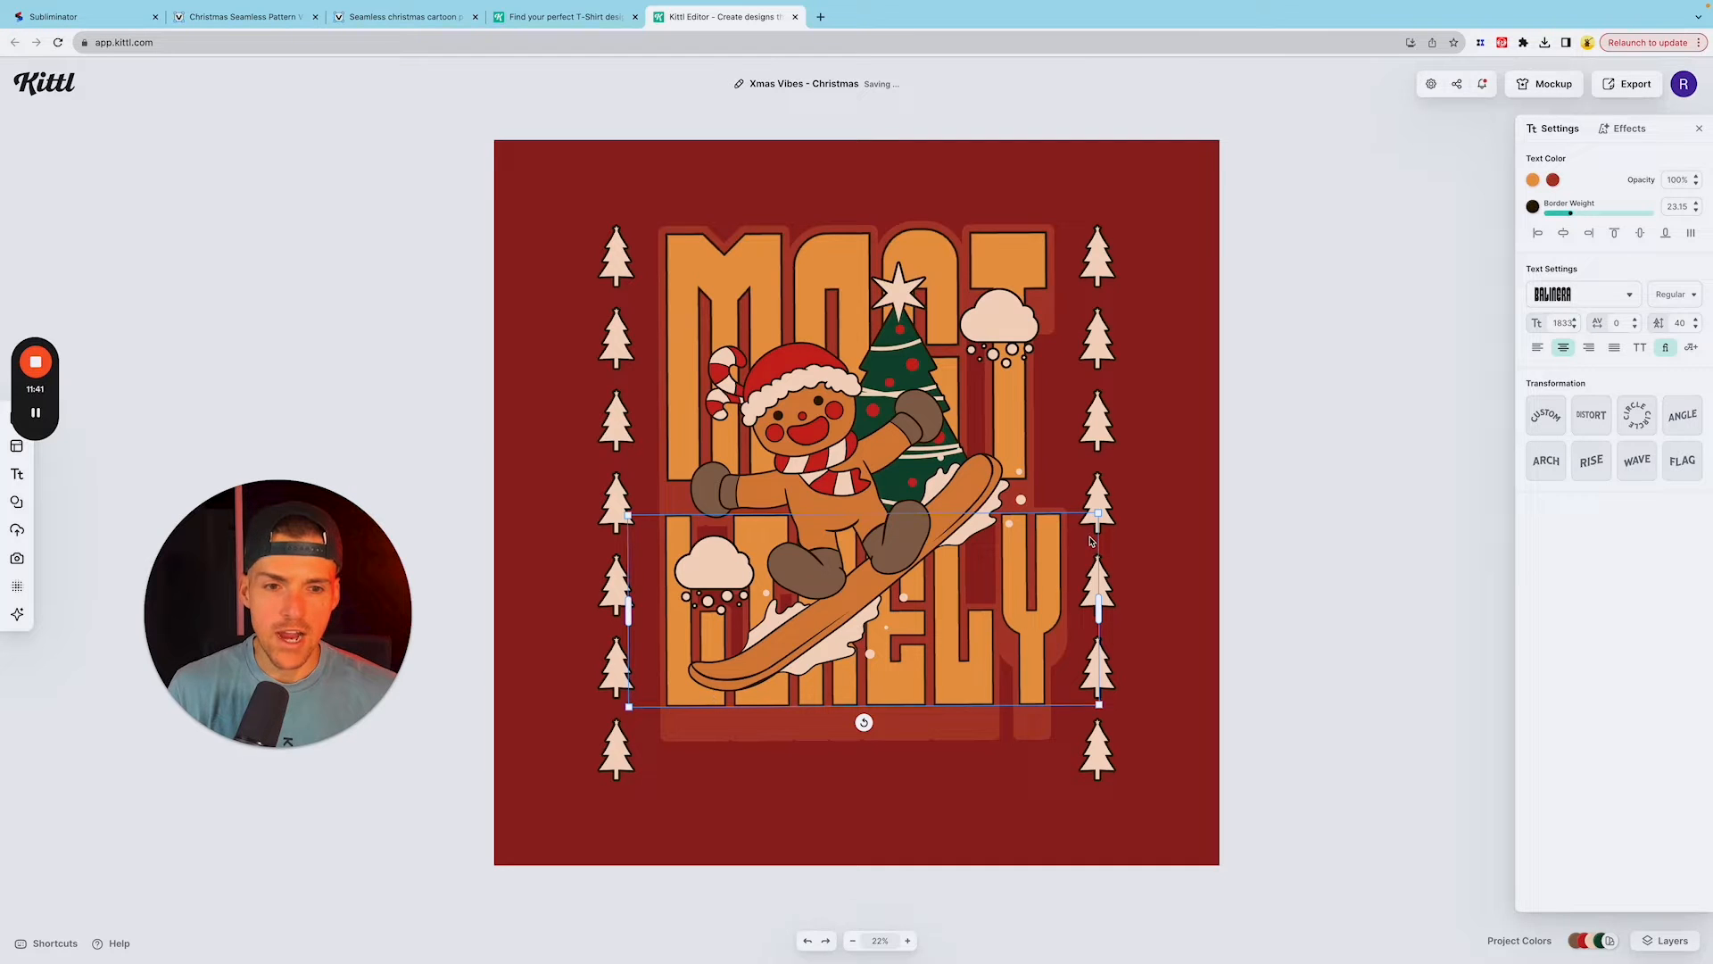
{"action": "mouse_move", "coordinate": [1097, 526]}
{"action": "left_mouse_down"}
{"action": "mouse_move", "coordinate": [1078, 536]}
{"action": "mouse_move", "coordinate": [1096, 531]}
{"action": "left_mouse_up"}
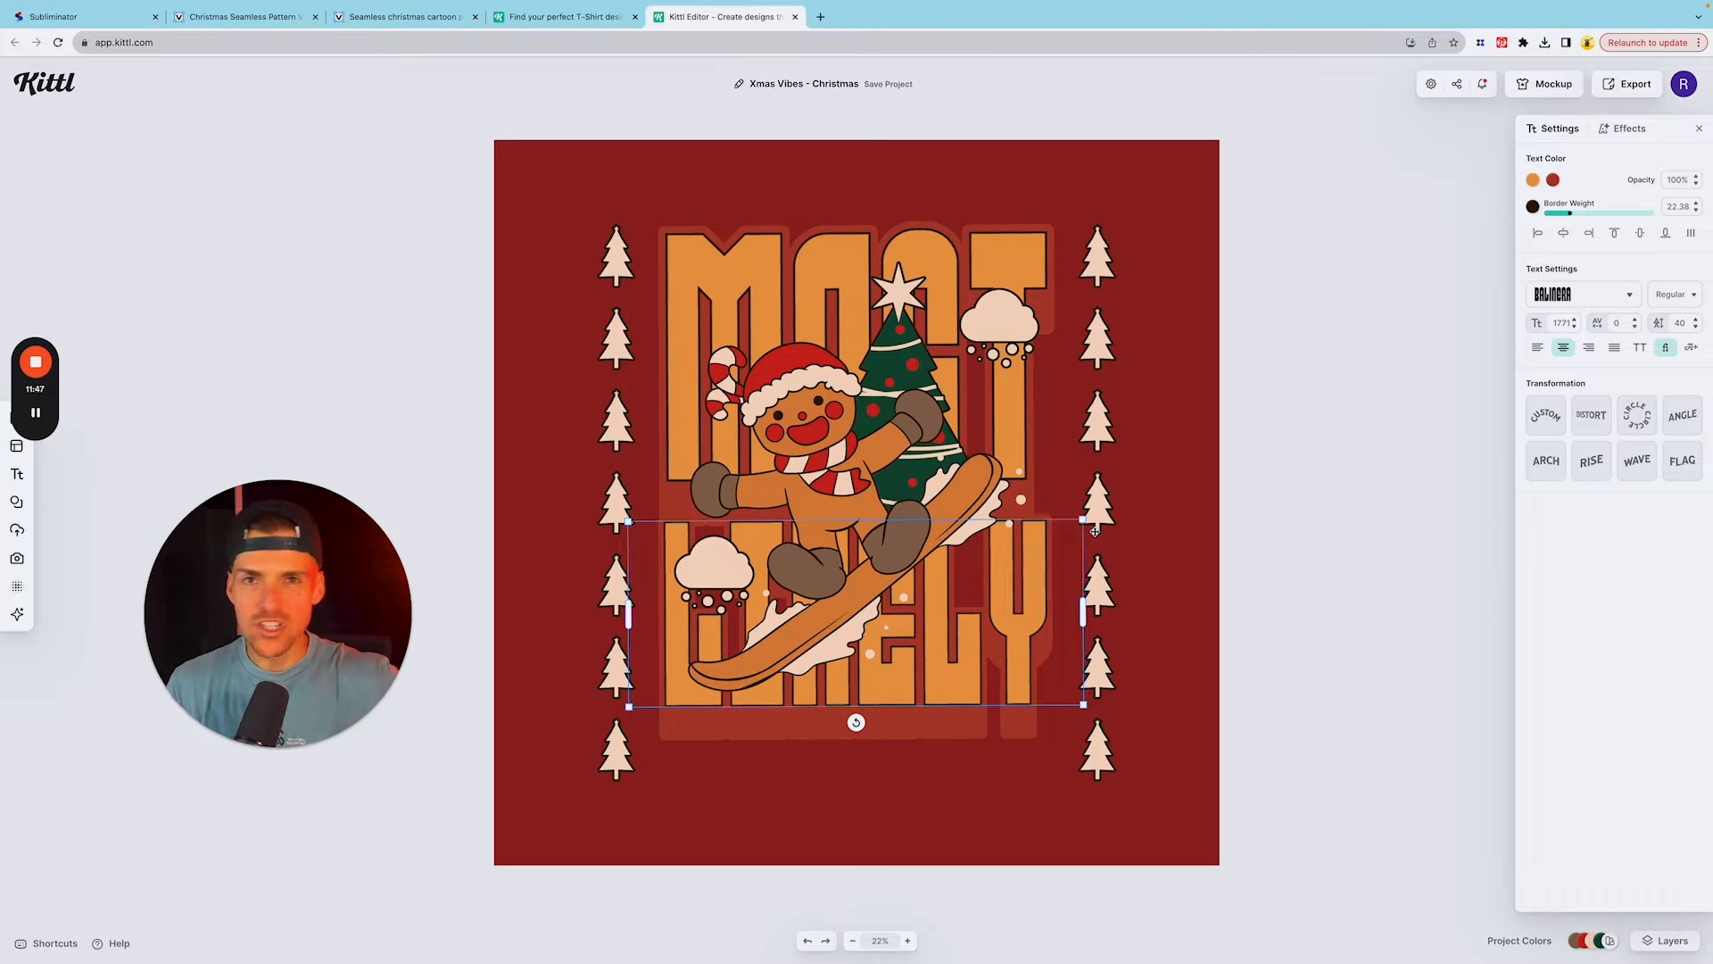
{"action": "left_click_drag", "start_coordinate": [1034, 592], "coordinate": [1030, 612]}
Step: Shrink the snowboarding gingerbread man to a bit over half its size and place it on the left between MOST and LIKELY
{"action": "left_click", "coordinate": [896, 515]}
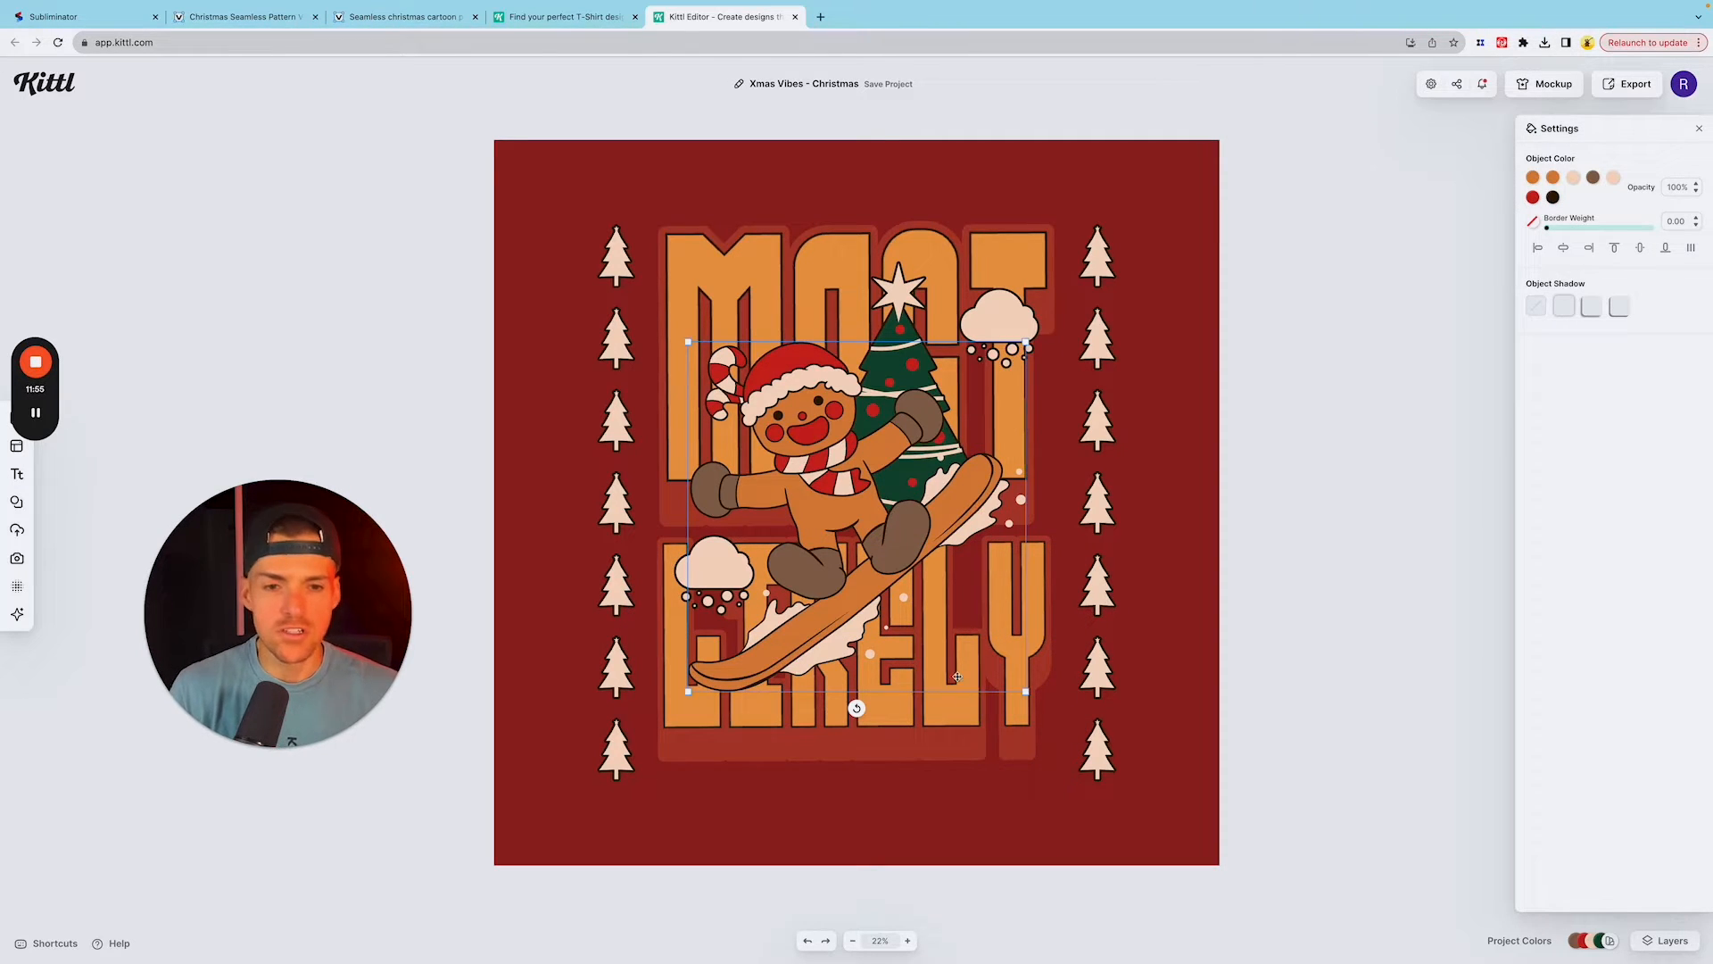
{"action": "left_click_drag", "start_coordinate": [1023, 694], "coordinate": [881, 568]}
{"action": "left_click_drag", "start_coordinate": [823, 468], "coordinate": [822, 521]}
Step: Move the left snow cloud slightly up and the right snow cloud down onto the stem of the T in MOST
{"action": "left_click", "coordinate": [717, 536]}
{"action": "left_click_drag", "start_coordinate": [717, 536], "coordinate": [717, 519]}
{"action": "left_click_drag", "start_coordinate": [1039, 265], "coordinate": [1001, 342]}
{"action": "double_click", "coordinate": [950, 330]}
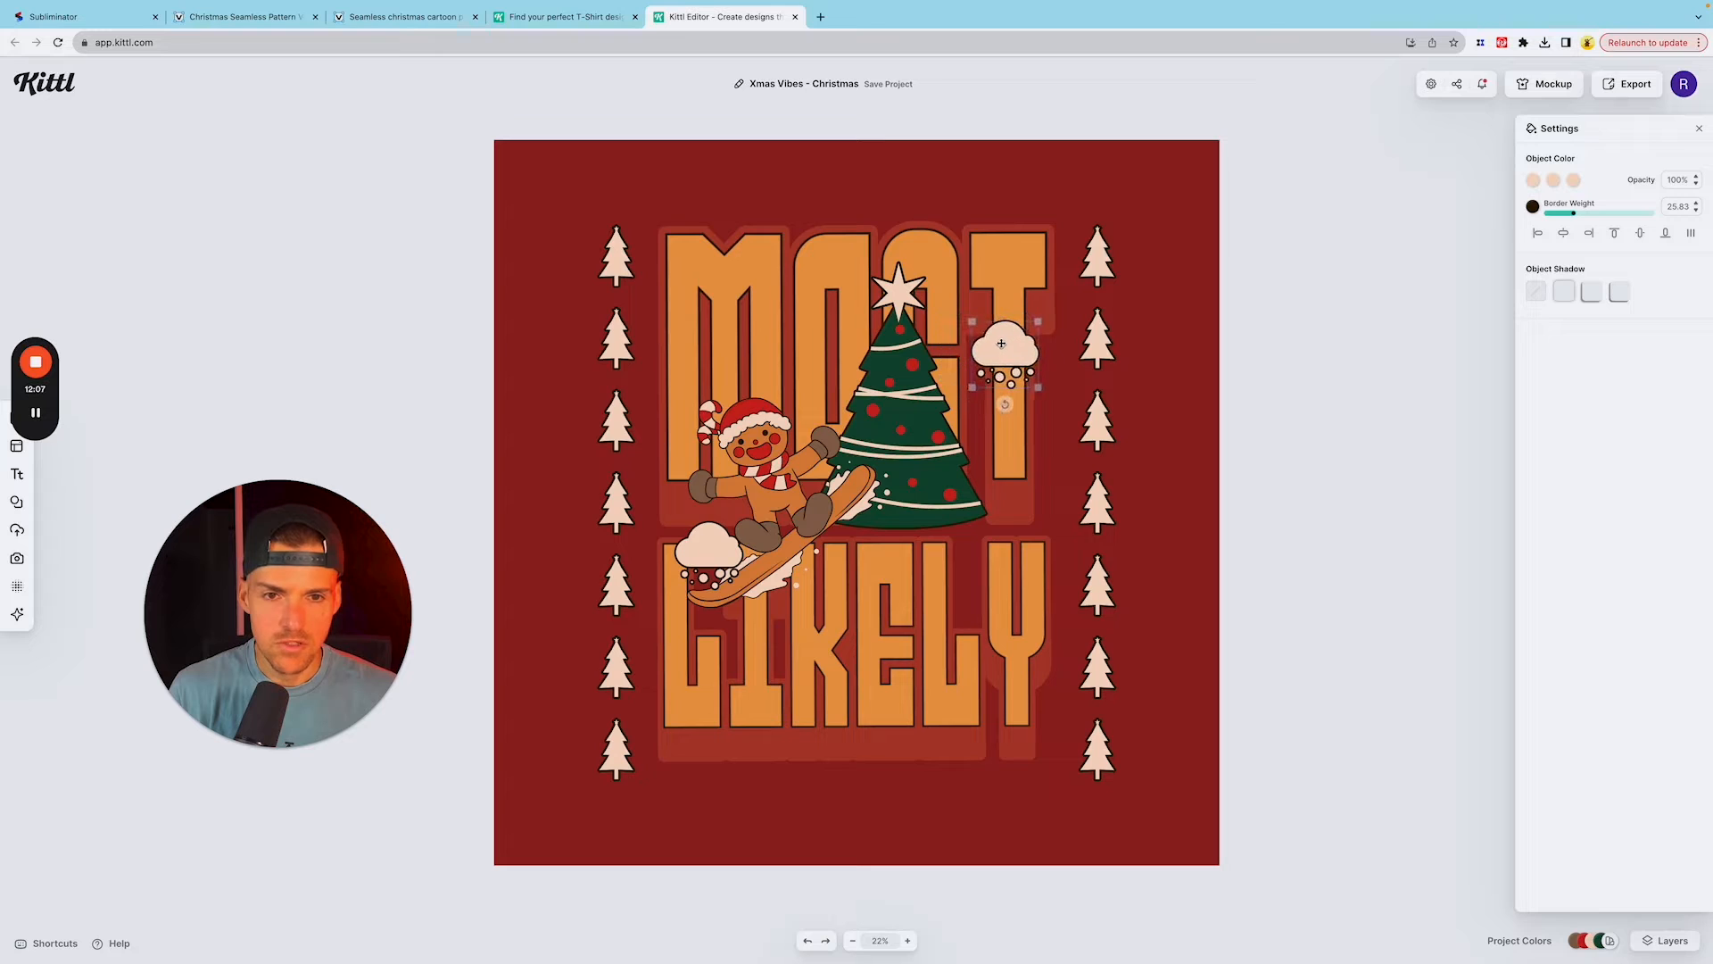
Step: Shrink the green Christmas tree slightly and move it down and right, beneath the right snow cloud
{"action": "left_click", "coordinate": [896, 362]}
{"action": "left_click_drag", "start_coordinate": [810, 263], "coordinate": [846, 320]}
{"action": "left_click_drag", "start_coordinate": [903, 411], "coordinate": [948, 447]}
Step: Shift the gingerbread man right and slightly up toward the tree, and tuck the left snow cloud in beside its snowboard
{"action": "left_click", "coordinate": [789, 468]}
{"action": "left_click_drag", "start_coordinate": [789, 469], "coordinate": [813, 459]}
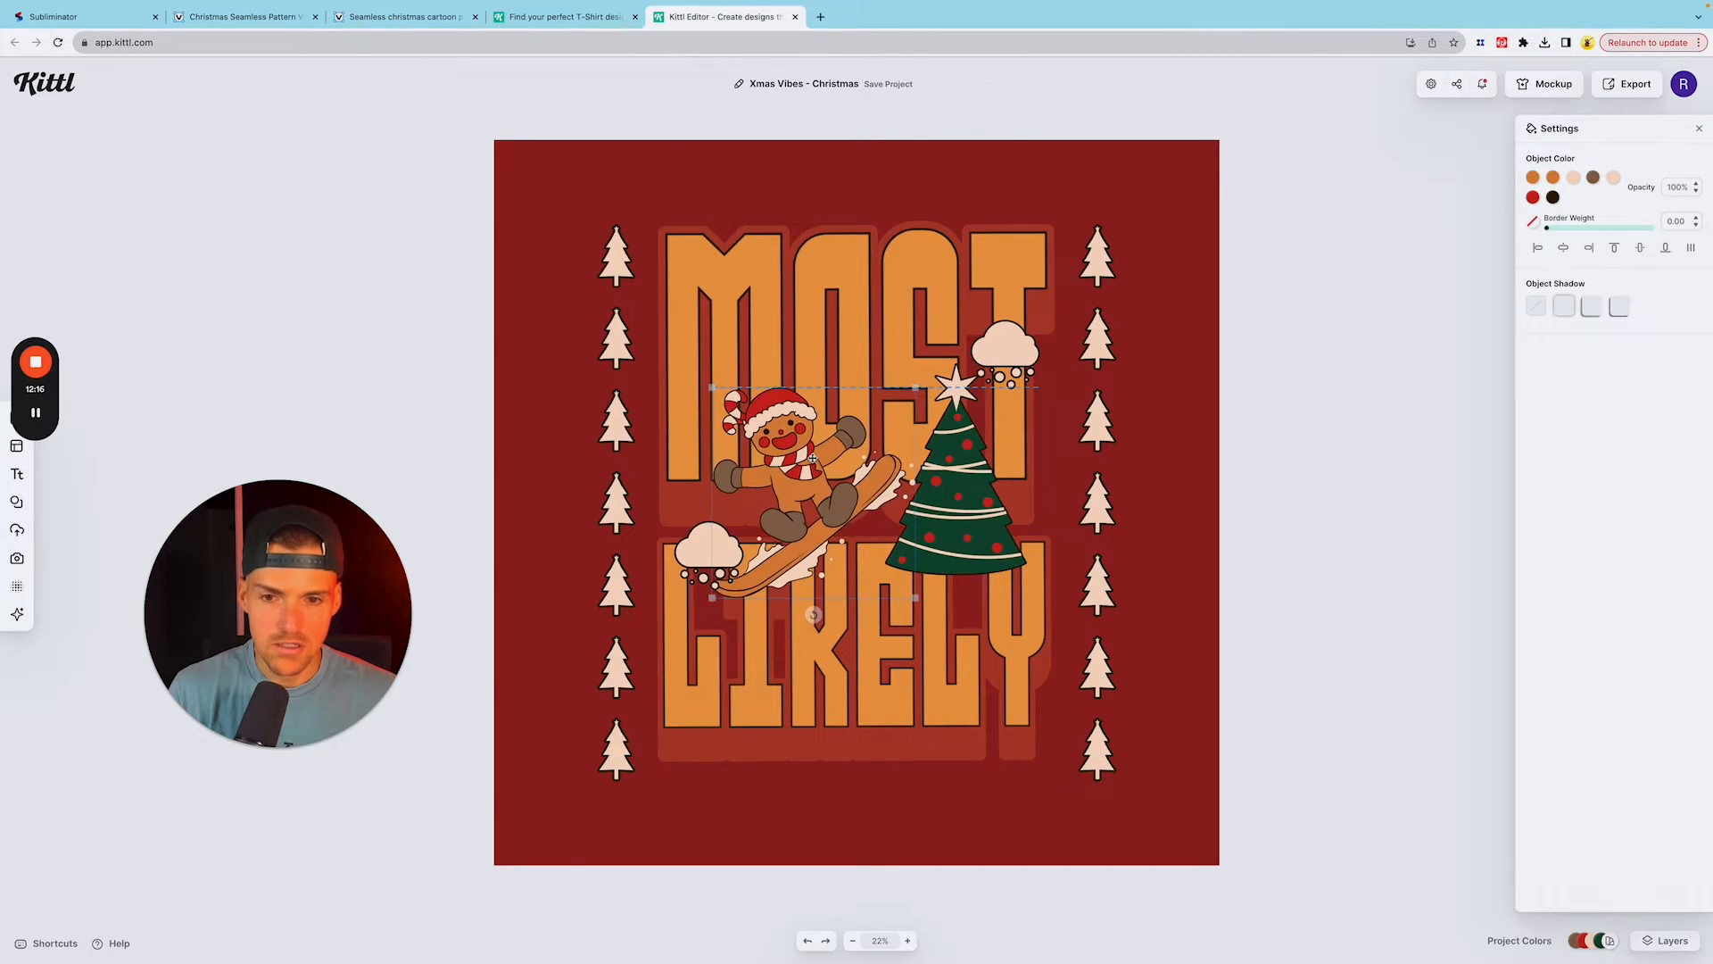
{"action": "left_click", "coordinate": [693, 540]}
{"action": "left_click_drag", "start_coordinate": [693, 540], "coordinate": [697, 519]}
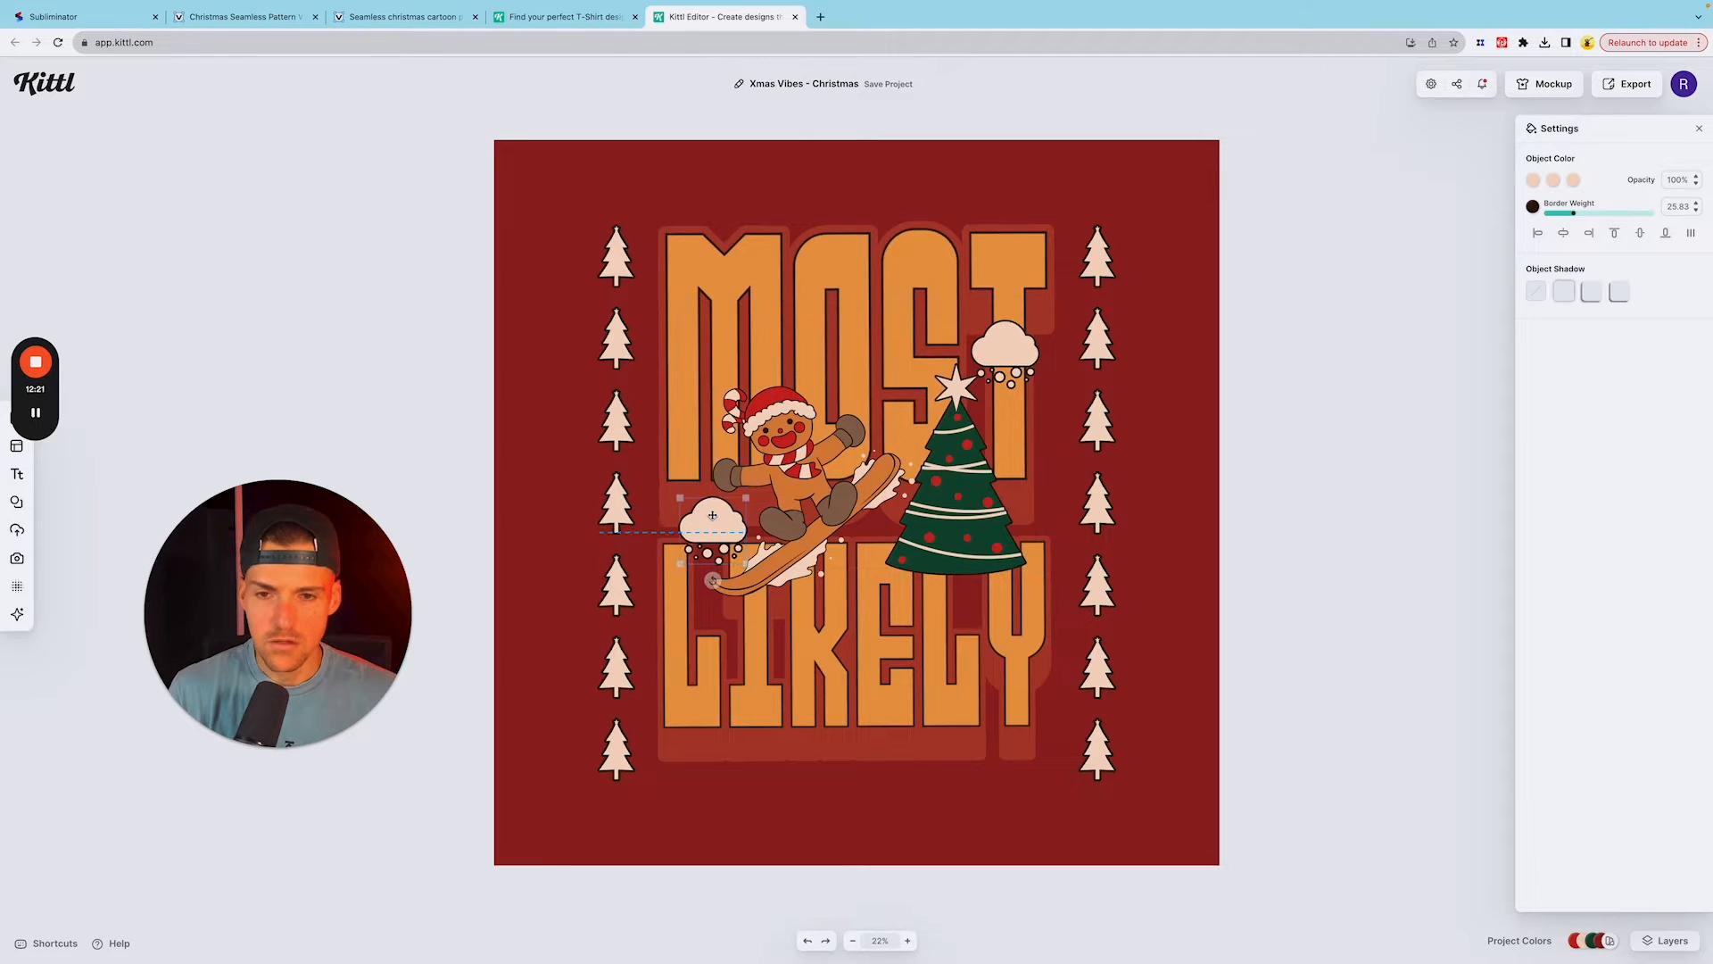
{"action": "left_click_drag", "start_coordinate": [710, 520], "coordinate": [719, 515]}
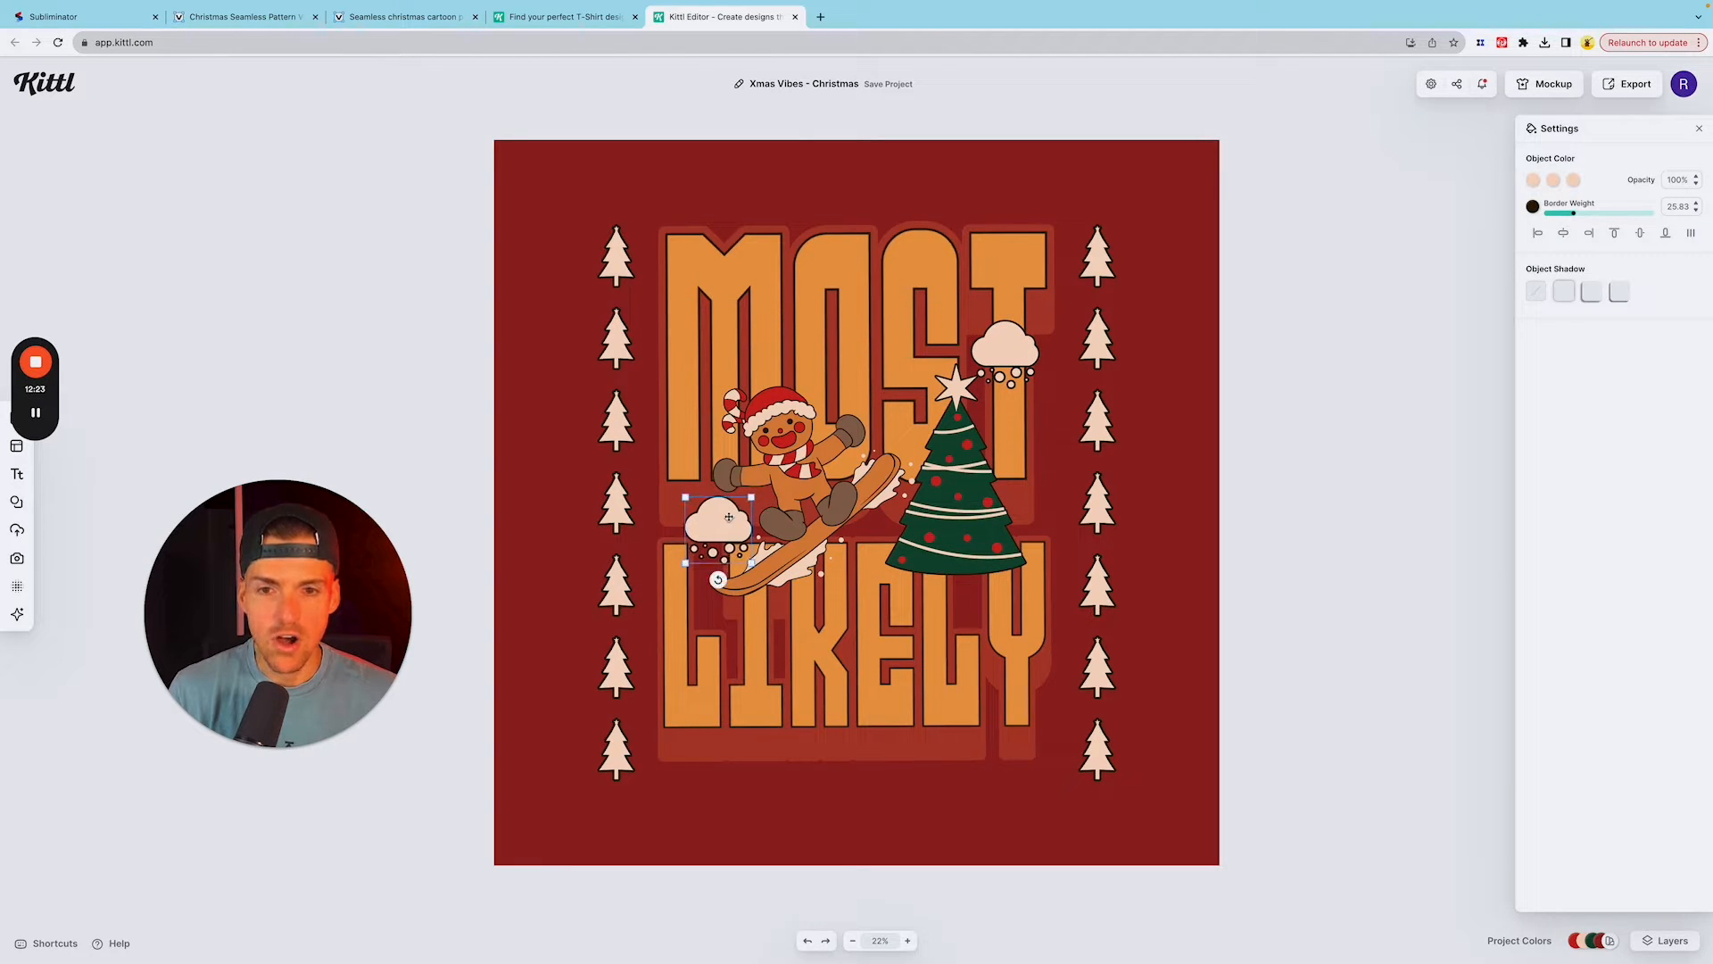
{"action": "left_click", "coordinate": [1008, 358]}
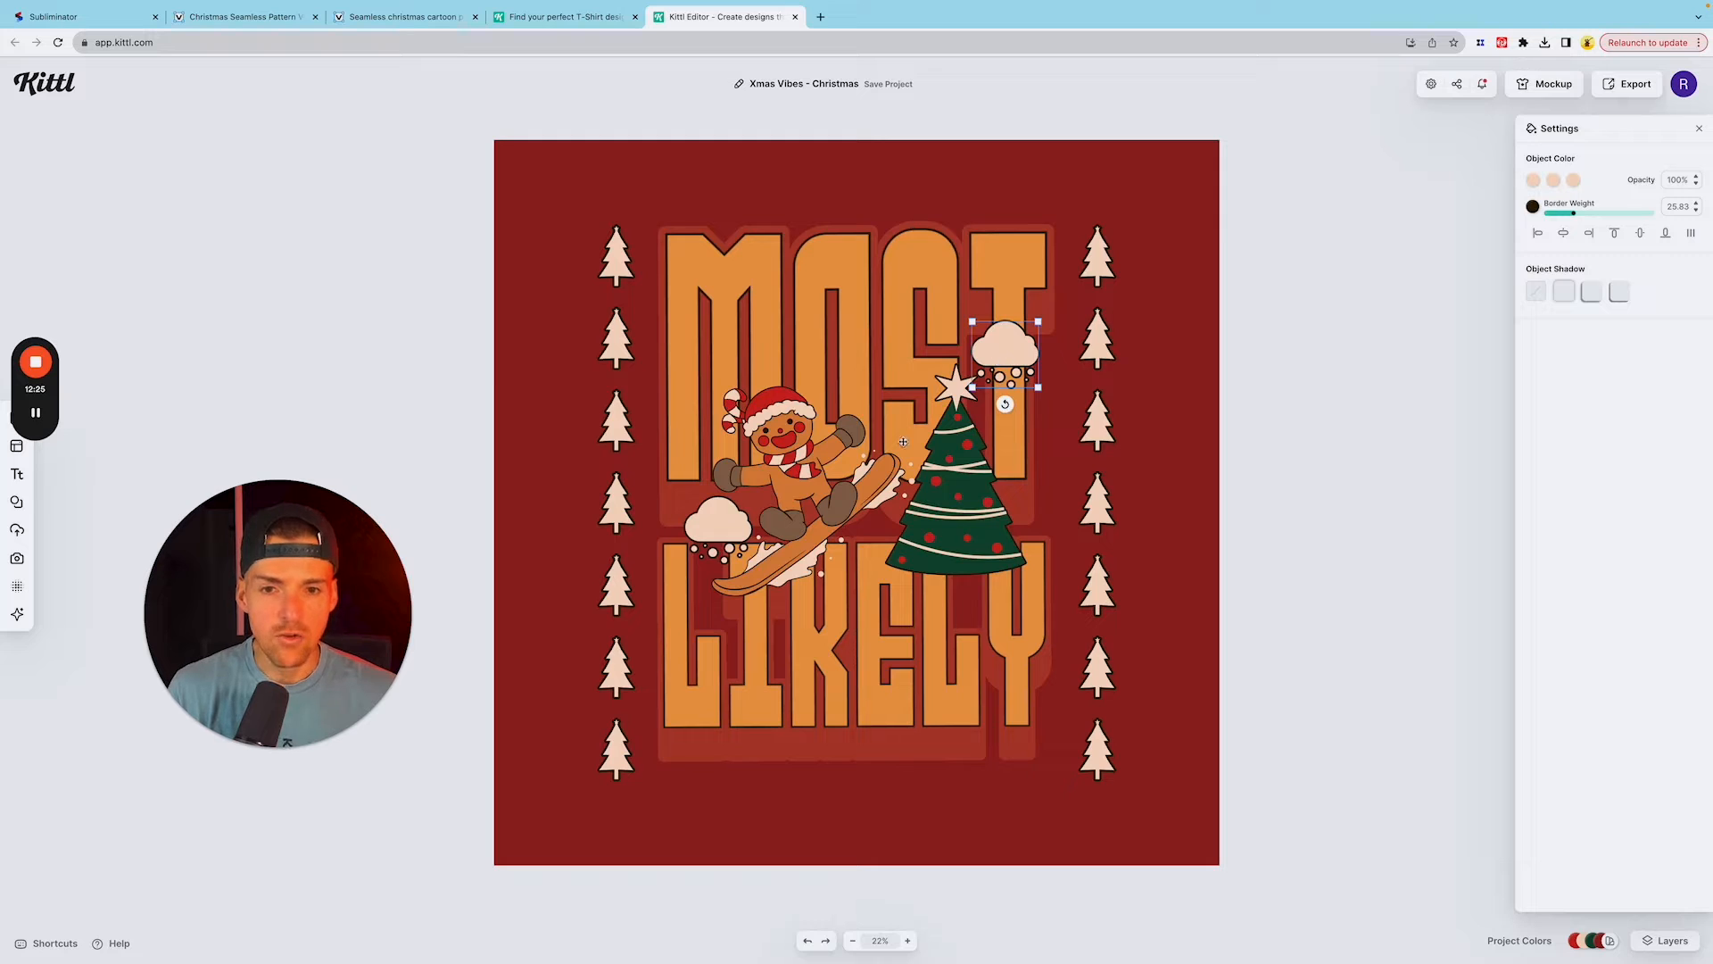
{"action": "left_click", "coordinate": [706, 532], "text": "shift"}
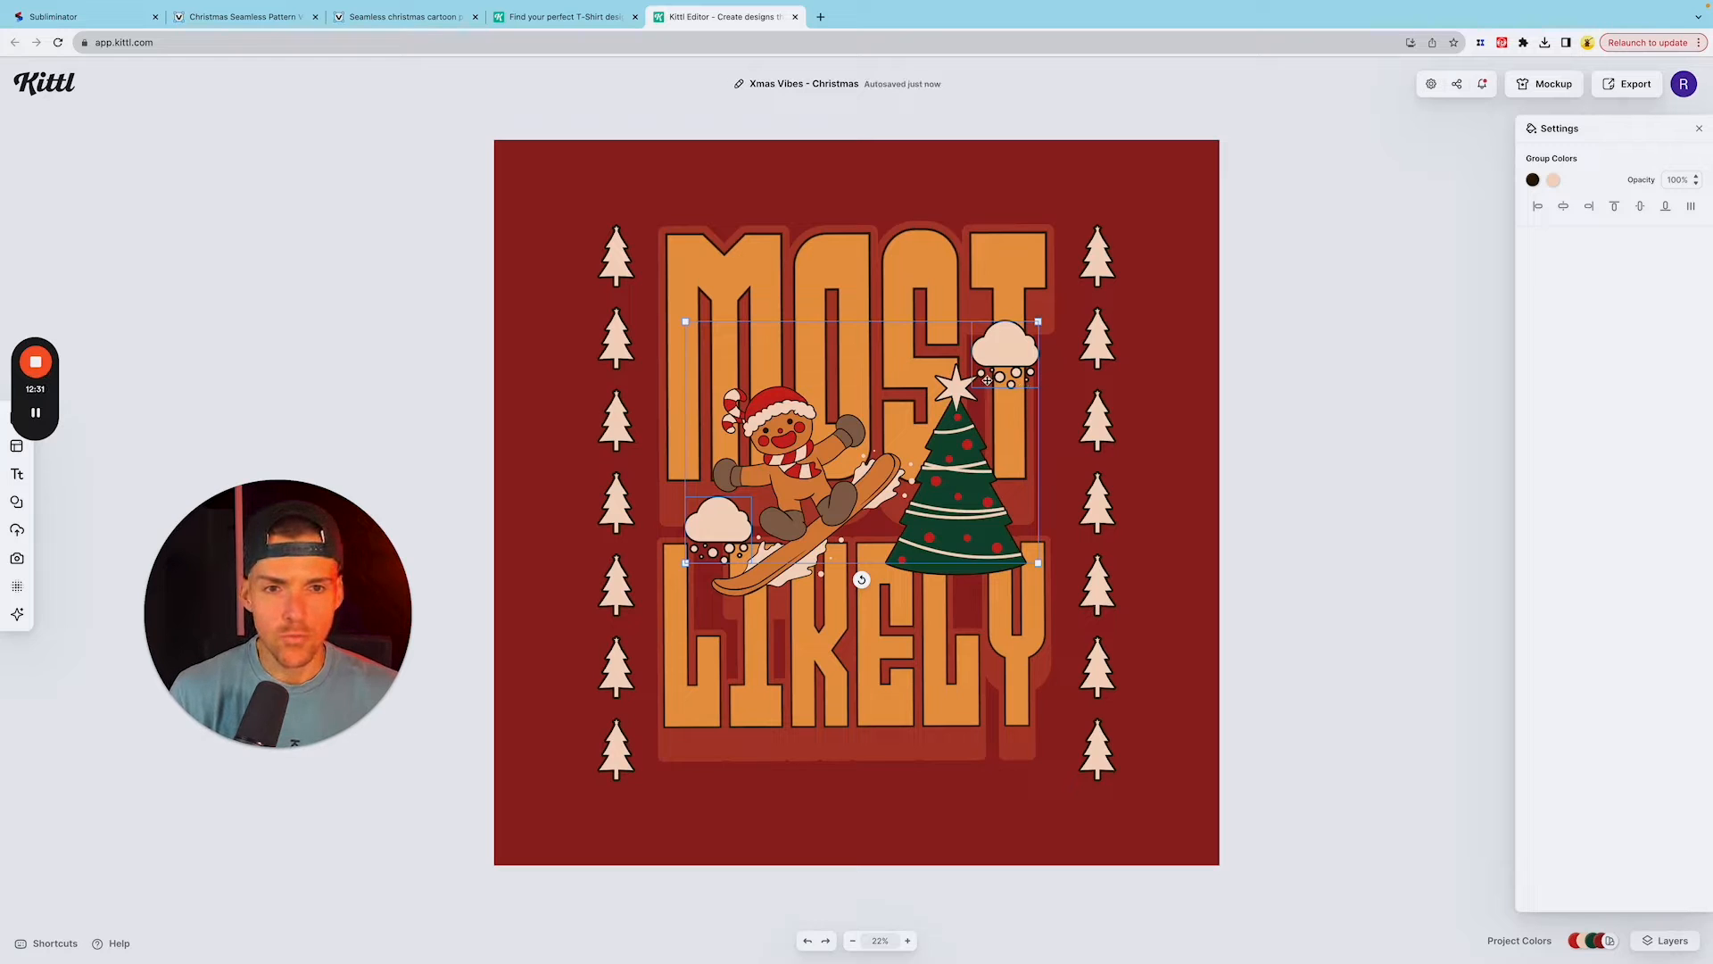
{"action": "left_click", "coordinate": [1361, 370]}
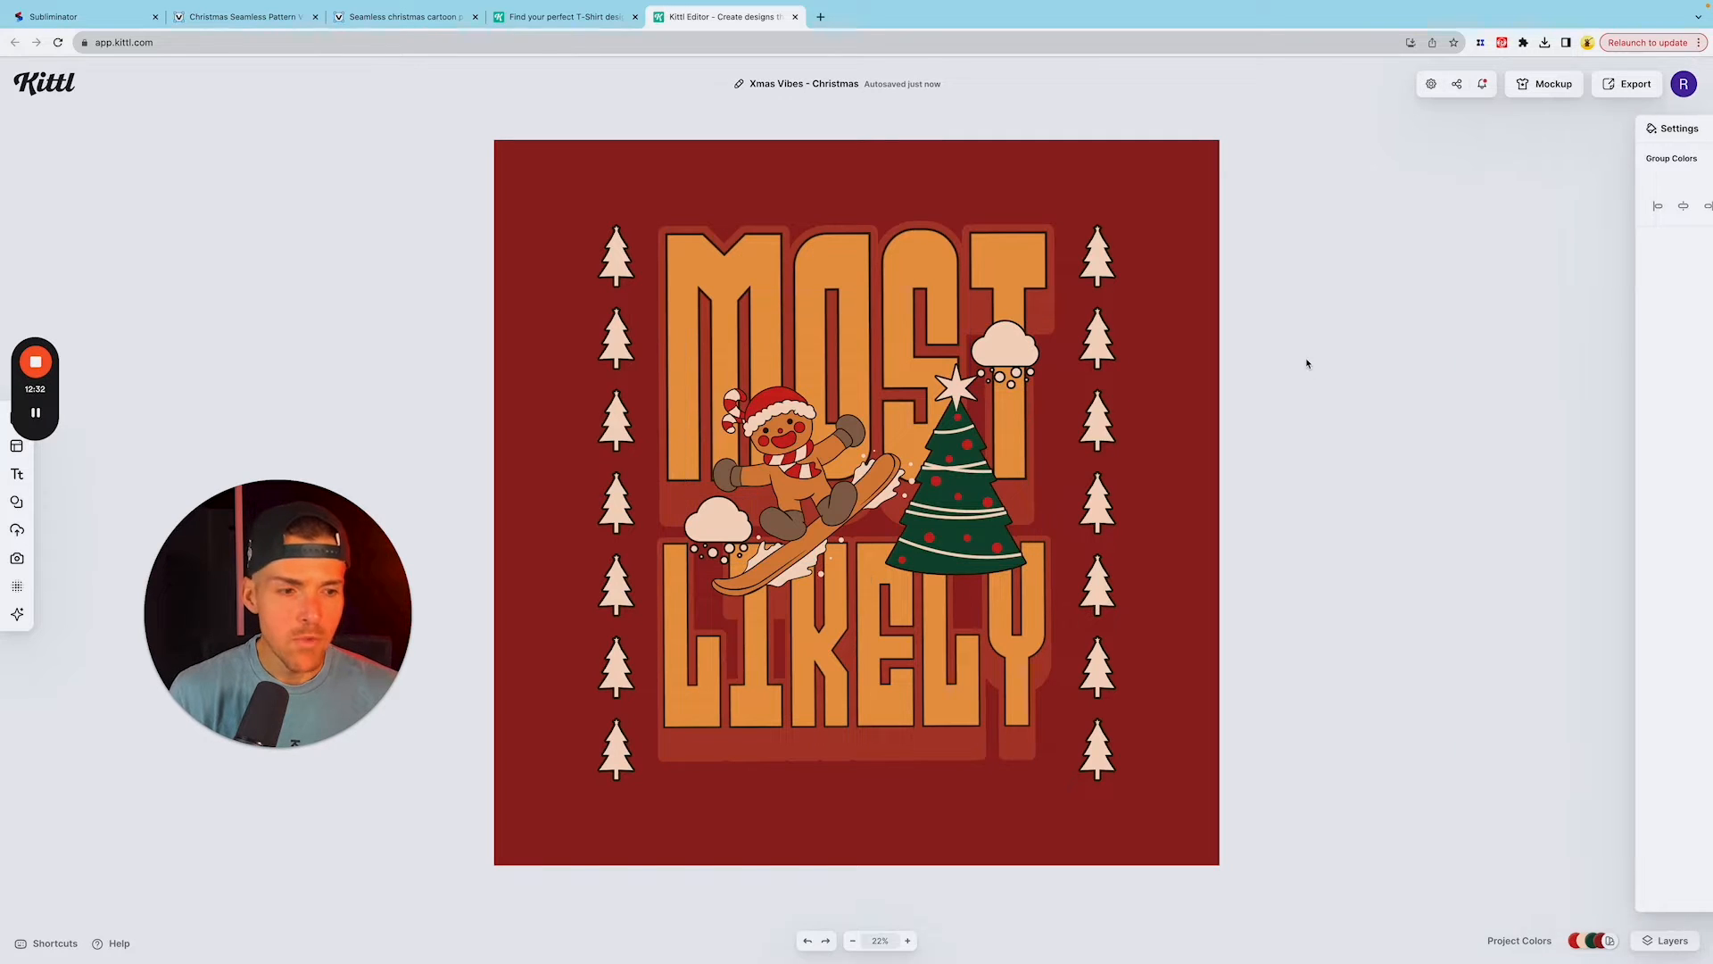
Step: Show the layer list and move the whole design, everything except the background, up to the top edge of the artboard
{"action": "left_click", "coordinate": [1668, 941]}
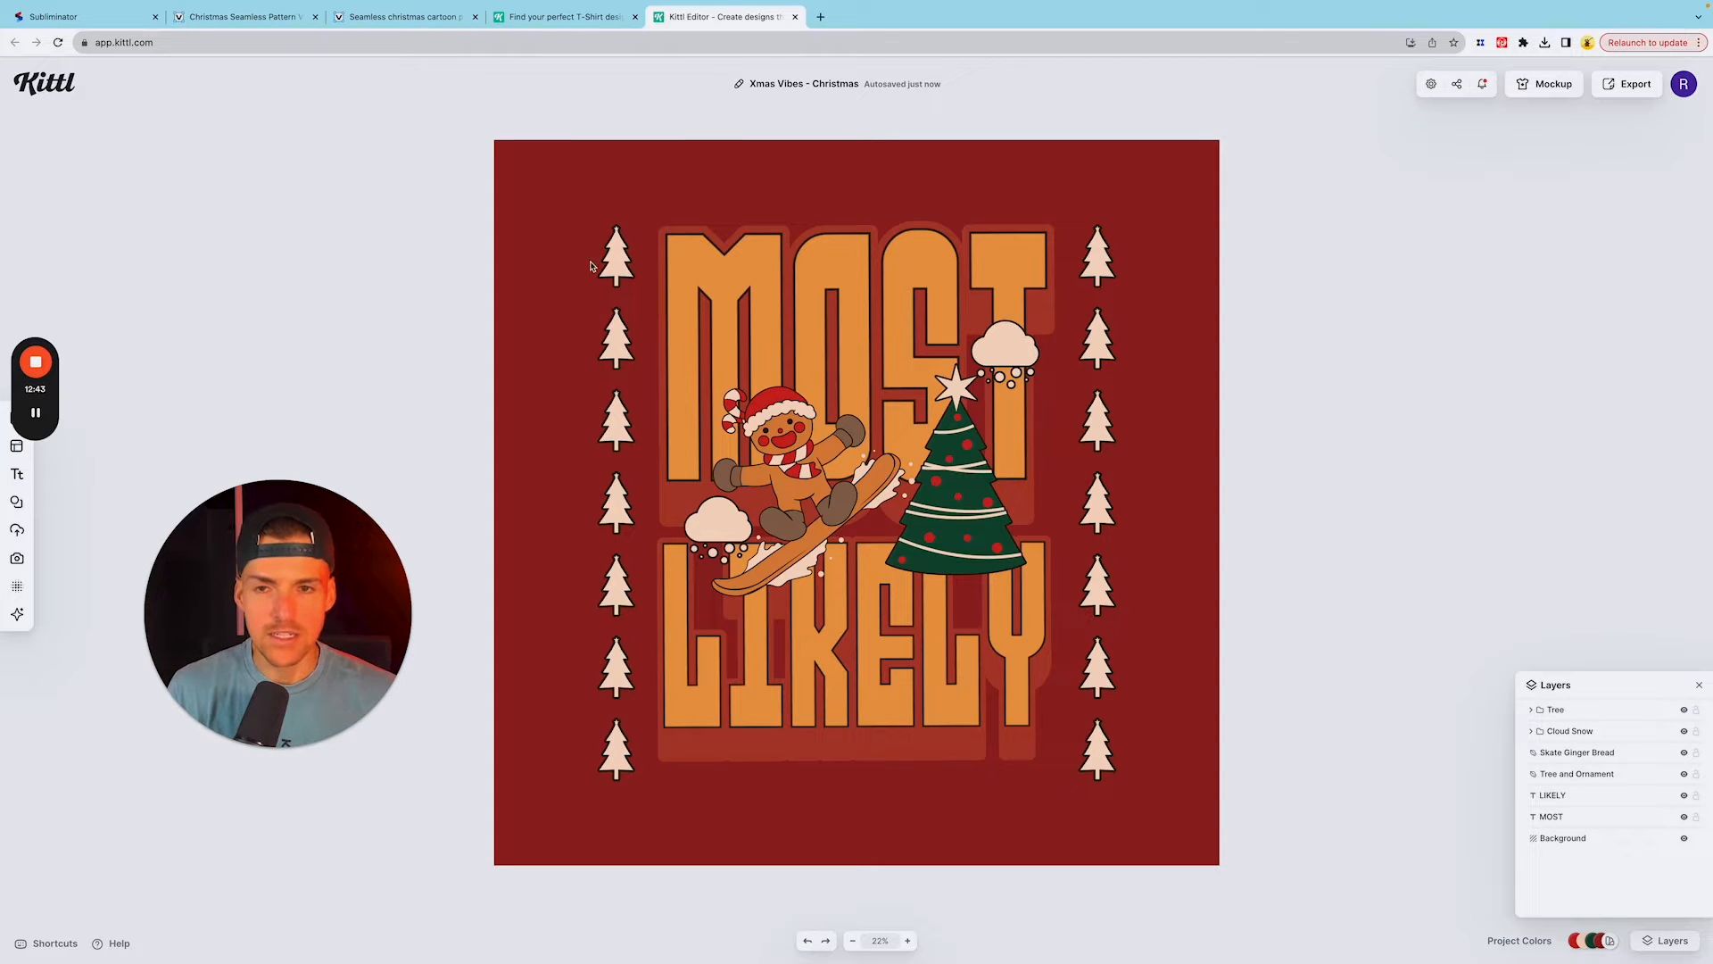
{"action": "left_click_drag", "start_coordinate": [562, 218], "coordinate": [1147, 786]}
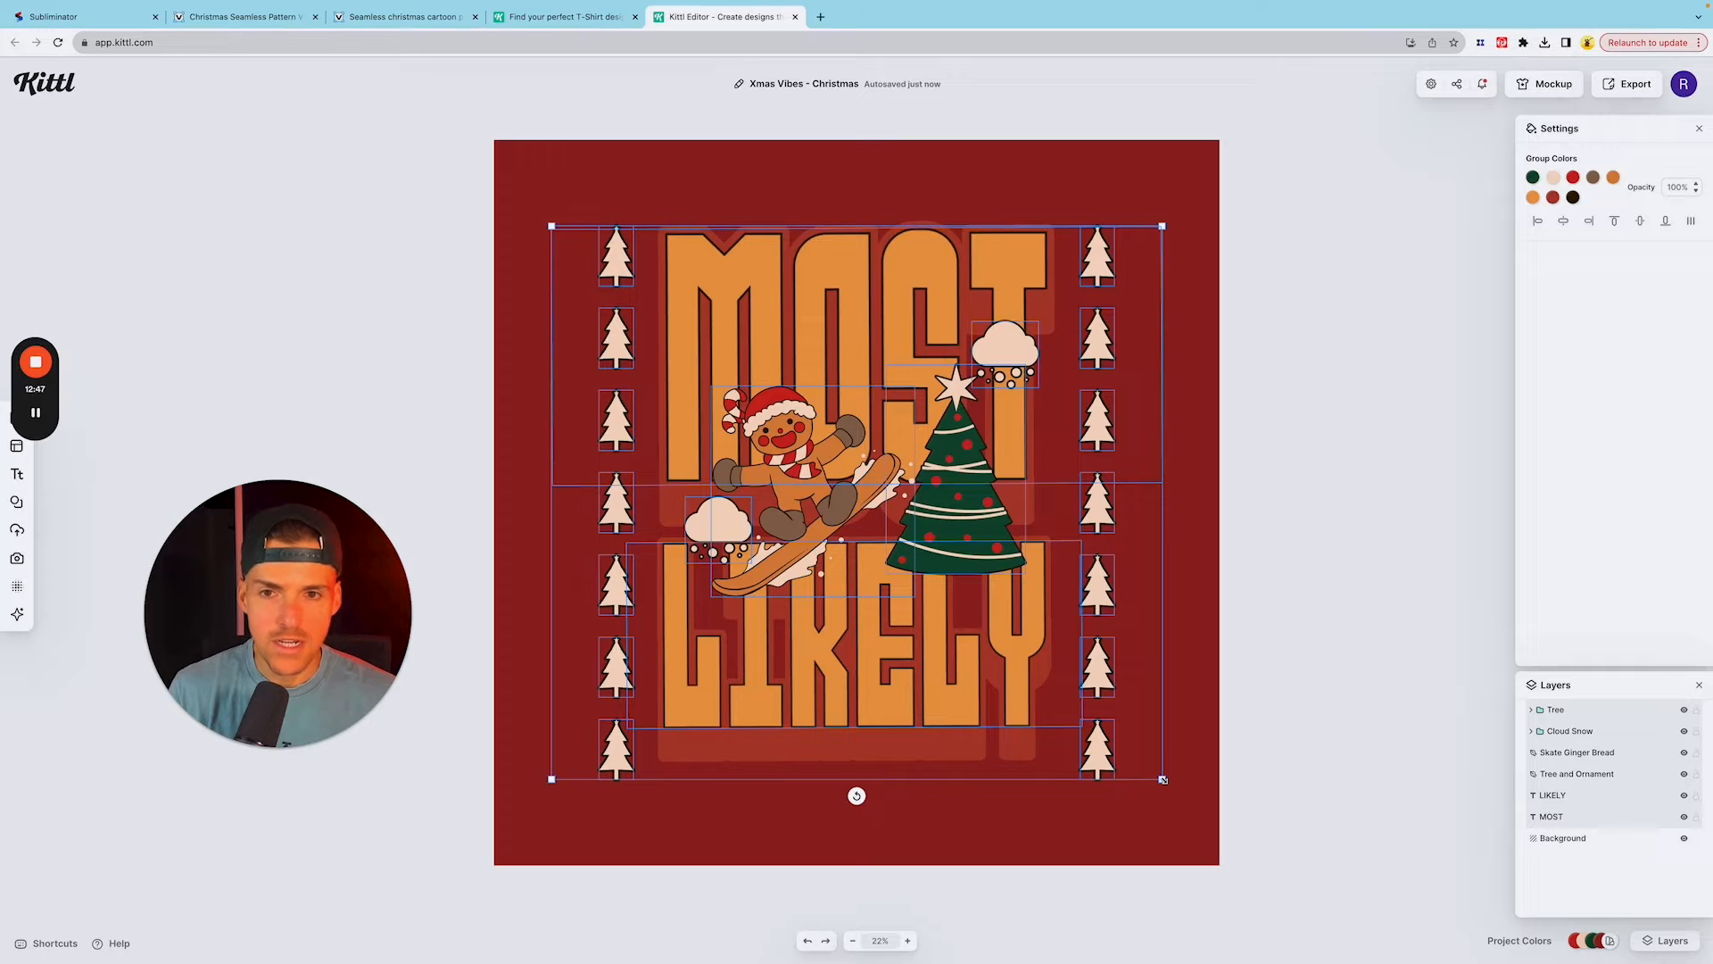
{"action": "left_click_drag", "start_coordinate": [1014, 717], "coordinate": [1016, 638]}
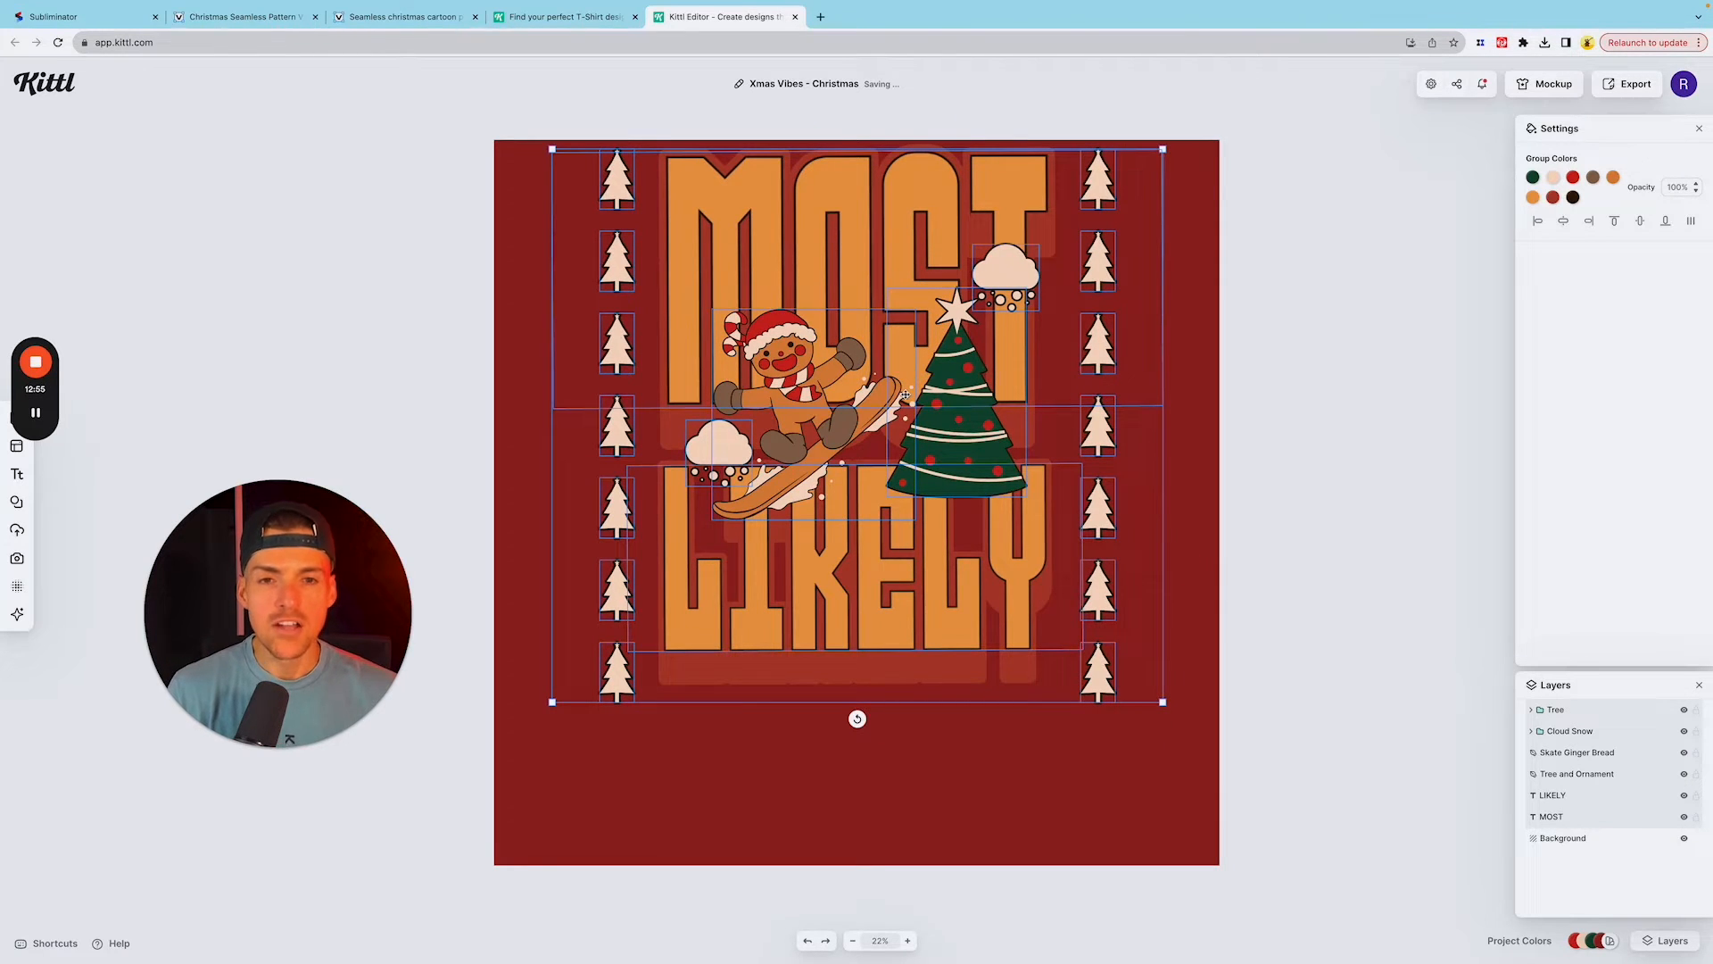
{"action": "left_click", "coordinate": [1015, 771]}
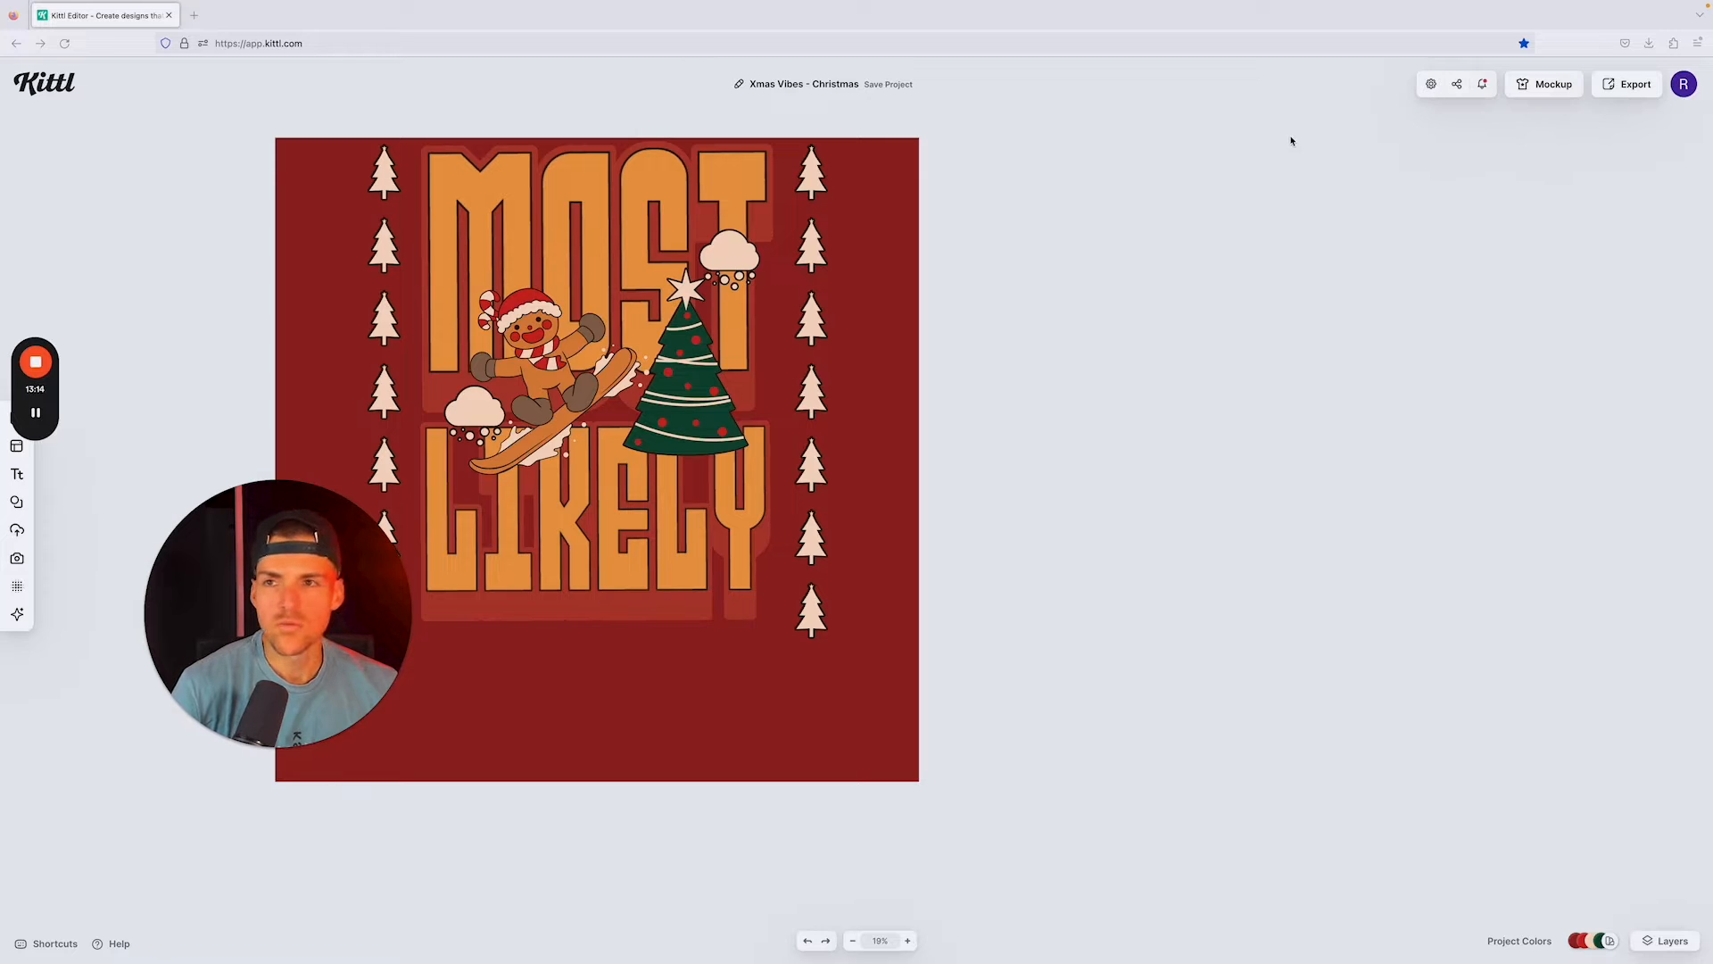
Step: Resize the artboard to a custom portrait format 5000 px wide and taller than it is wide
{"action": "left_click", "coordinate": [1433, 85]}
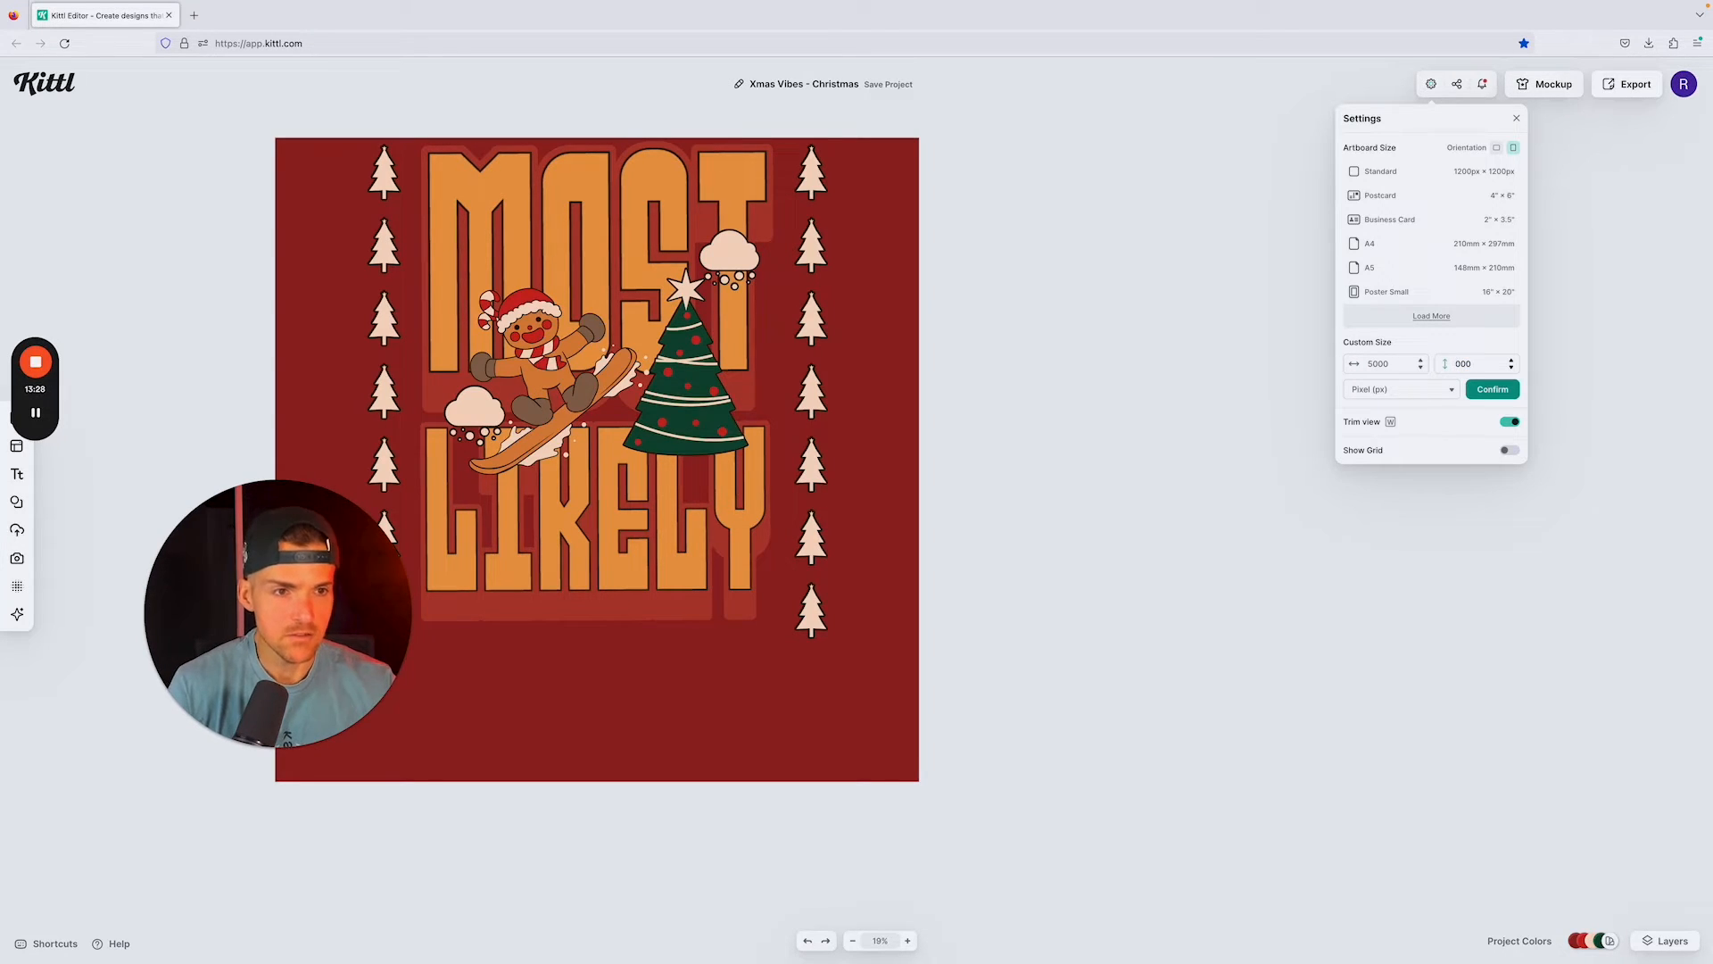
{"action": "left_click", "coordinate": [1493, 390]}
{"action": "left_click", "coordinate": [1165, 359]}
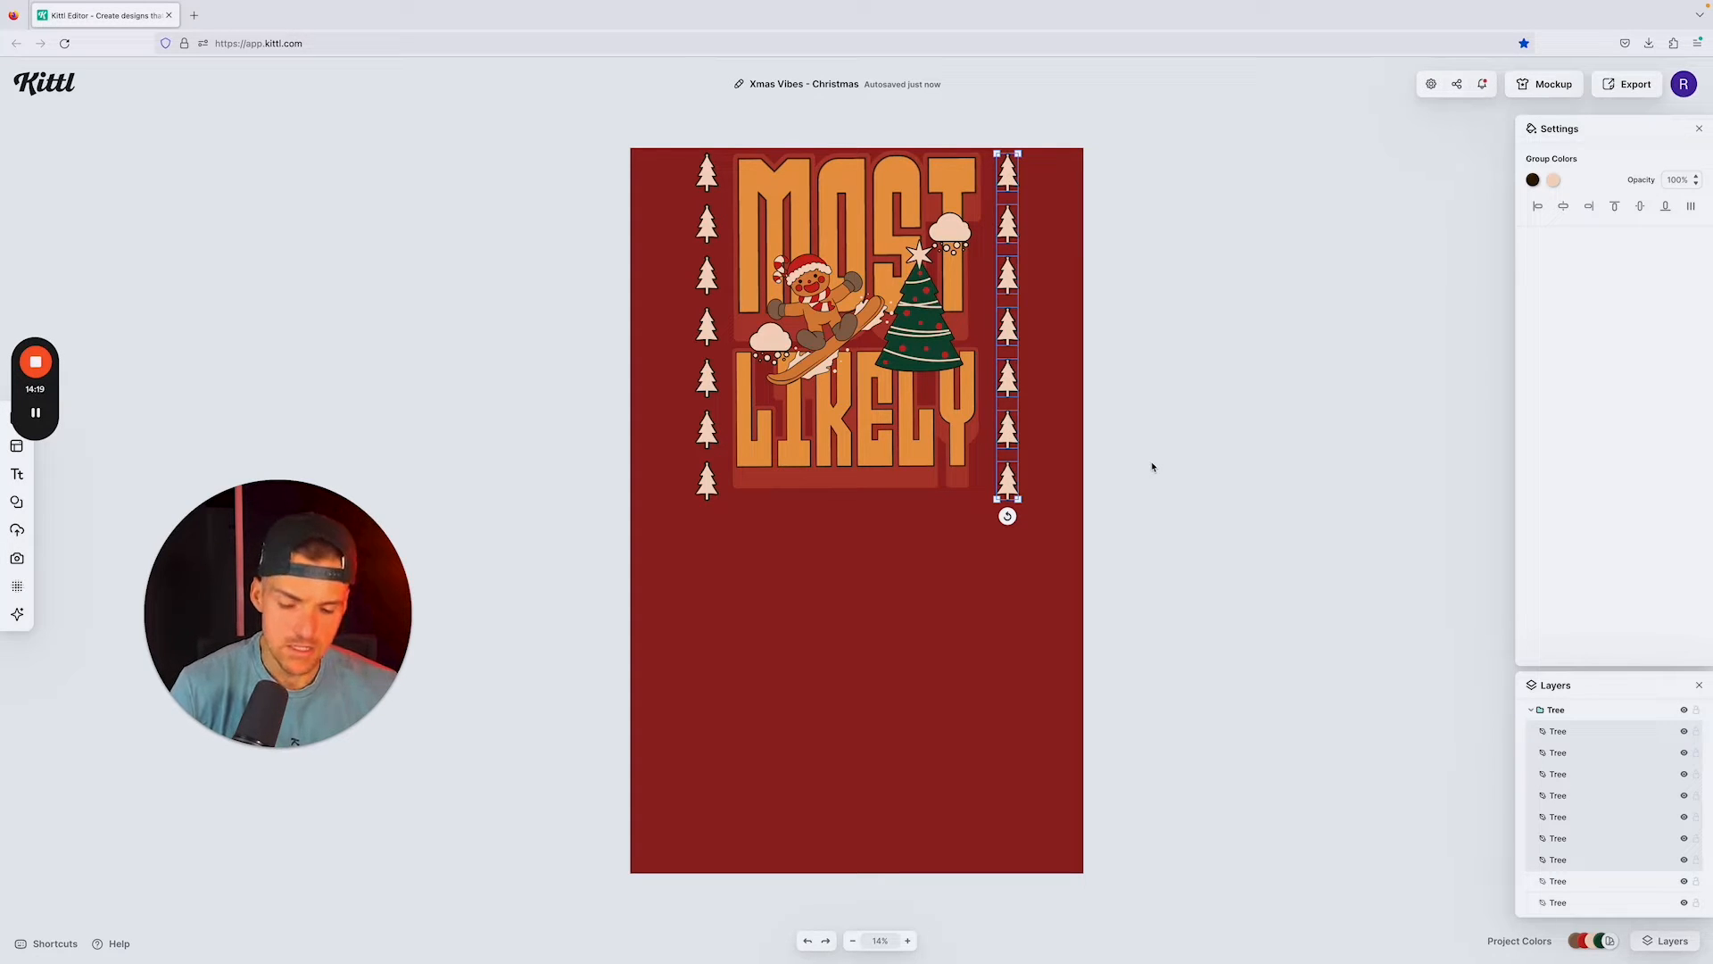
Step: Duplicate the right column of seven small trees and move the copy straight down to extend the column with even spacing
{"action": "key", "text": "ctrl+v"}
{"action": "left_click_drag", "start_coordinate": [1010, 380], "coordinate": [1009, 687]}
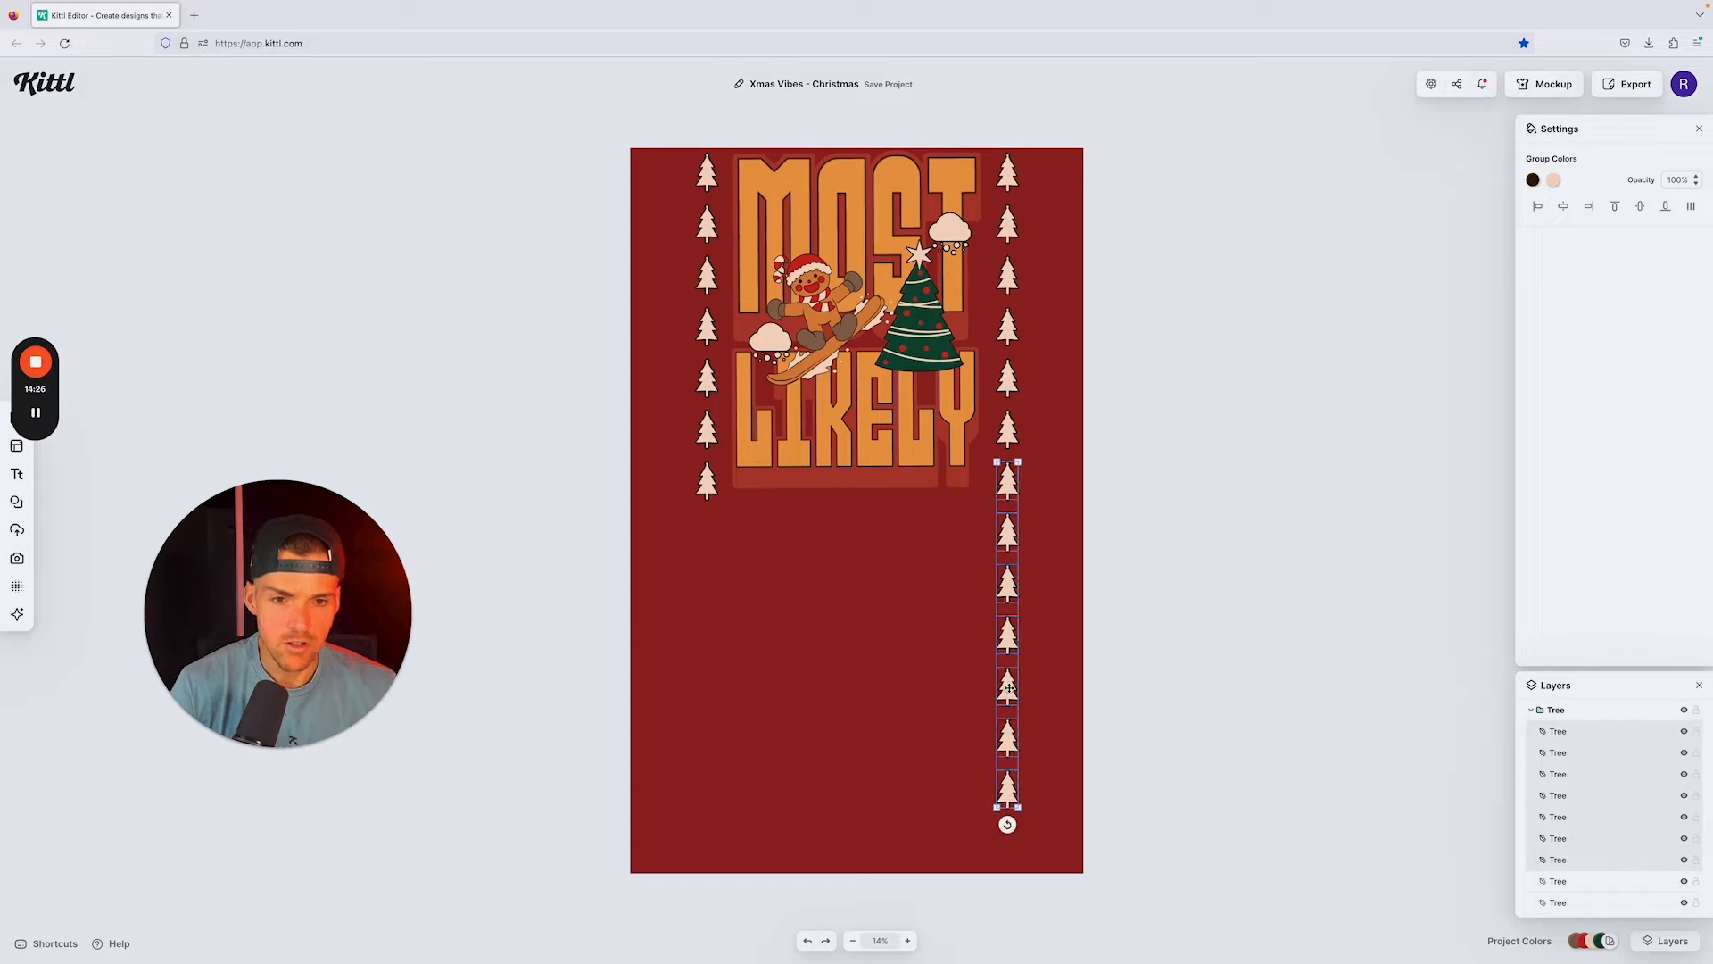
{"action": "left_click", "coordinate": [1136, 667]}
Step: Delete the lowest three trees of the extended right column
{"action": "left_click", "coordinate": [1008, 683]}
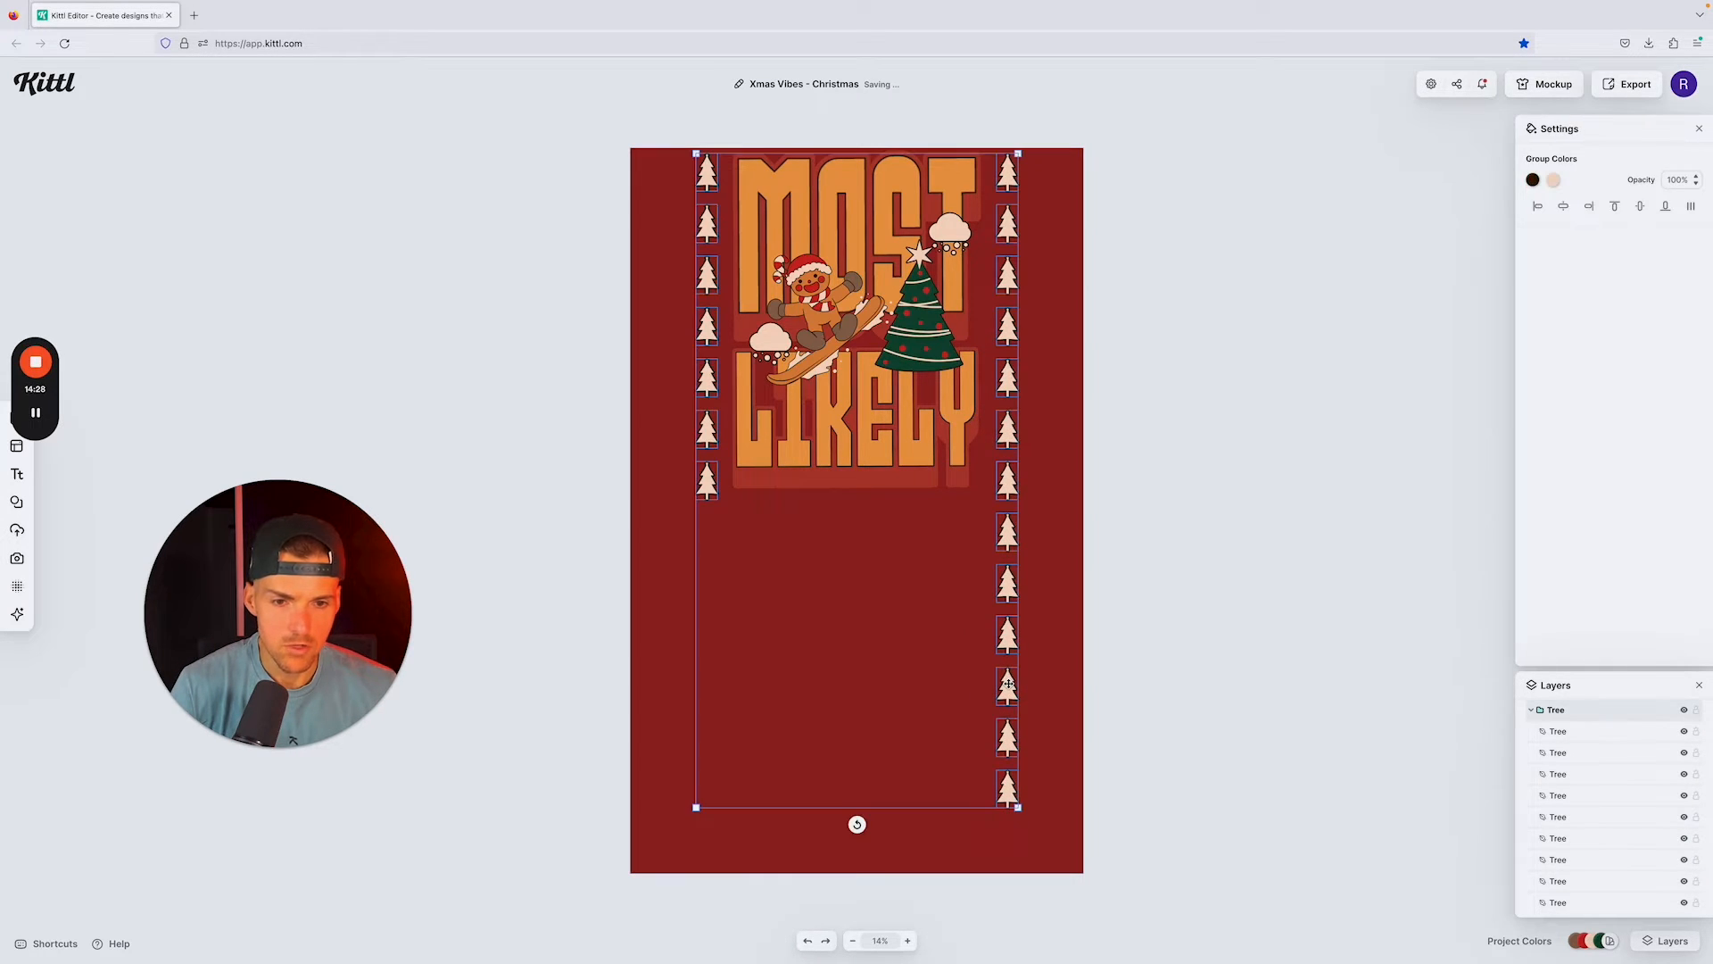
{"action": "double_click", "coordinate": [1013, 684]}
{"action": "key", "text": "Delete"}
{"action": "double_click", "coordinate": [1010, 731]}
{"action": "key", "text": "Delete"}
{"action": "double_click", "coordinate": [1011, 776]}
{"action": "key", "text": "Delete"}
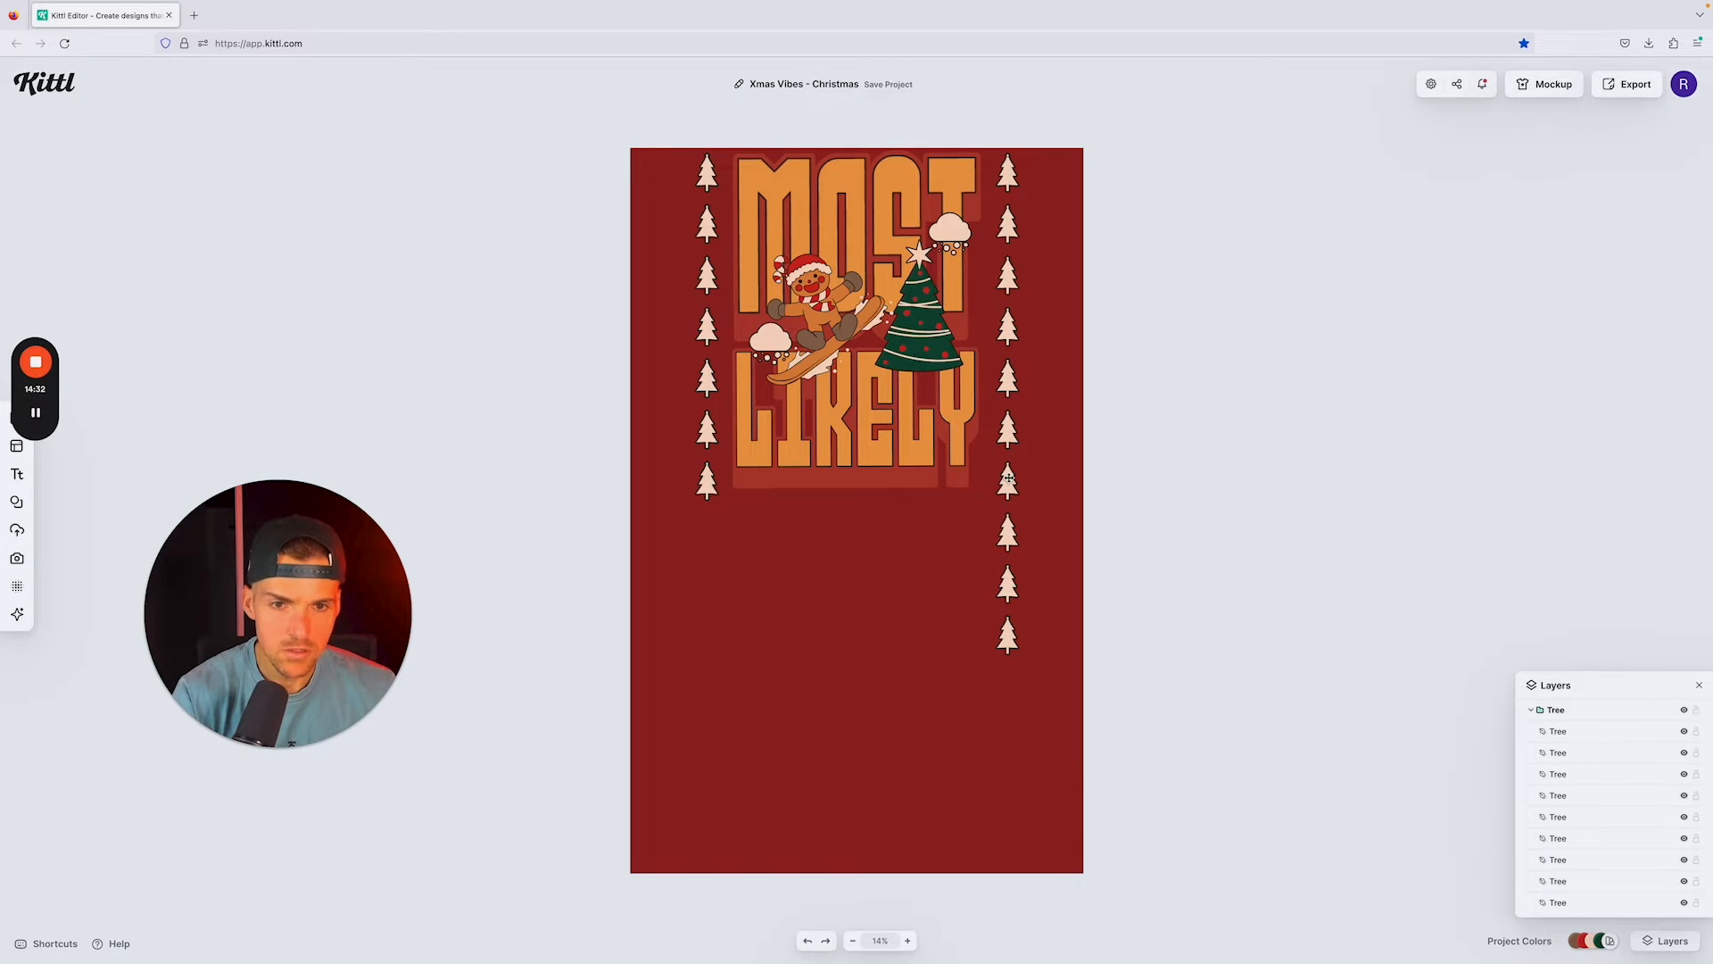
Step: Copy the three lowest trees of the right column and place them level beneath the left column
{"action": "left_click", "coordinate": [1007, 482]}
{"action": "left_click", "coordinate": [1150, 491]}
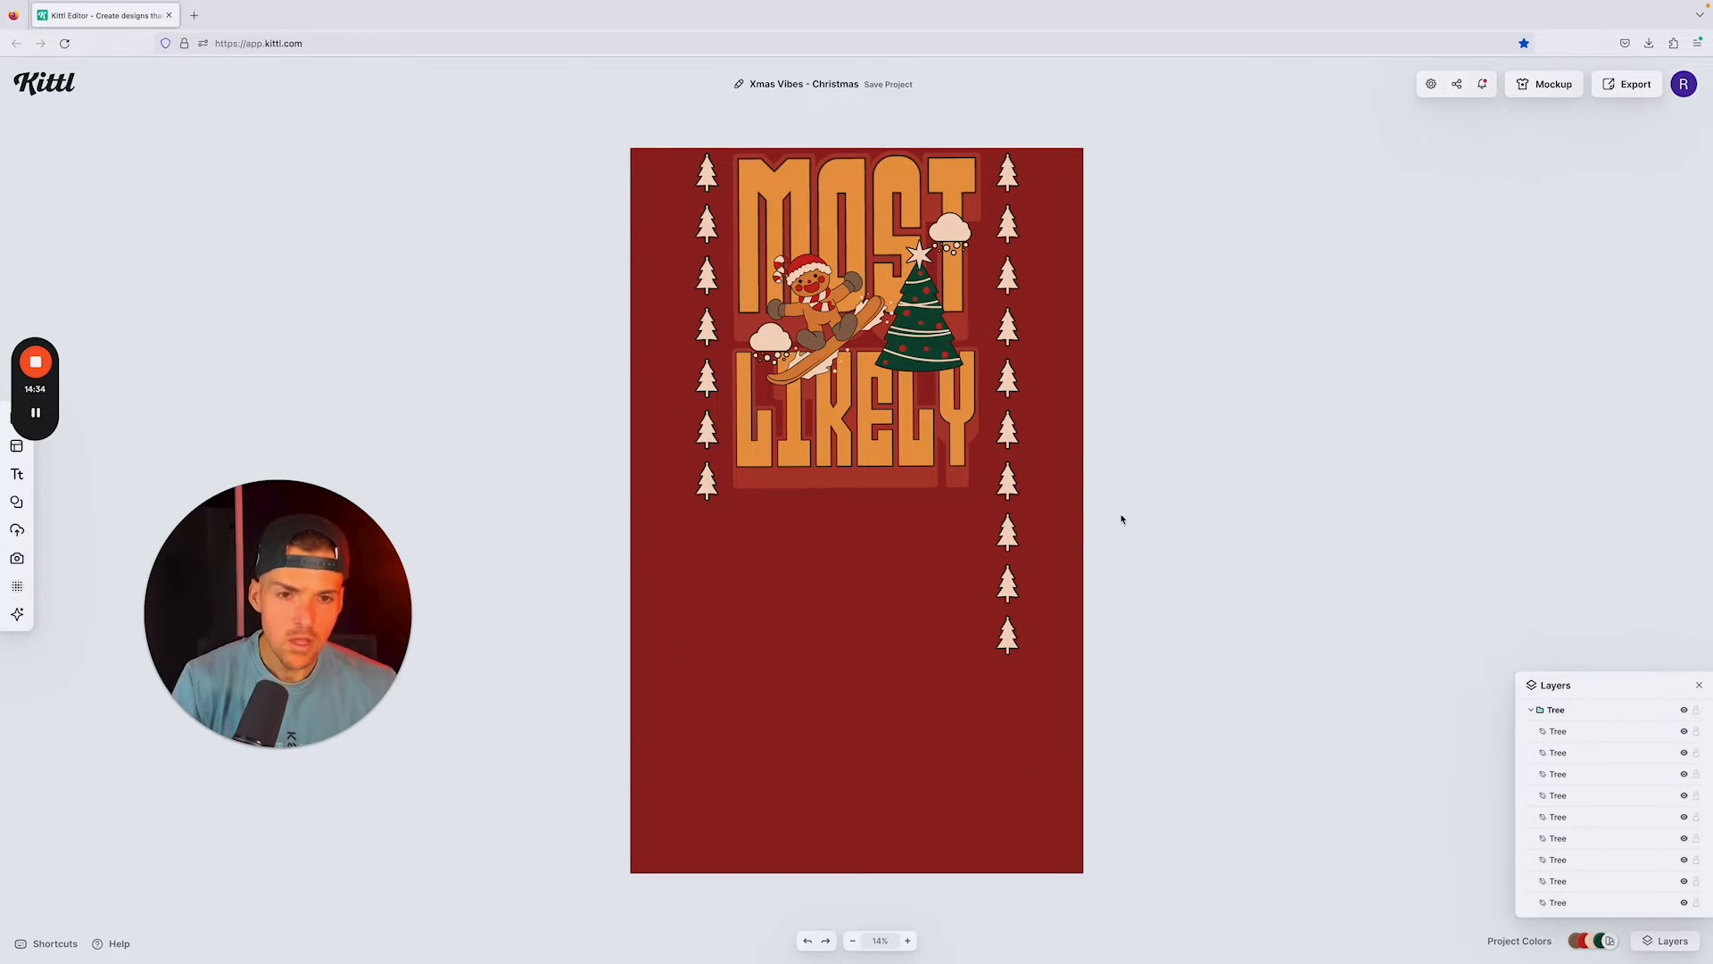
{"action": "double_click", "coordinate": [1007, 533]}
{"action": "left_click", "coordinate": [1009, 585], "text": "shift"}
{"action": "left_click", "coordinate": [1011, 638], "text": "shift"}
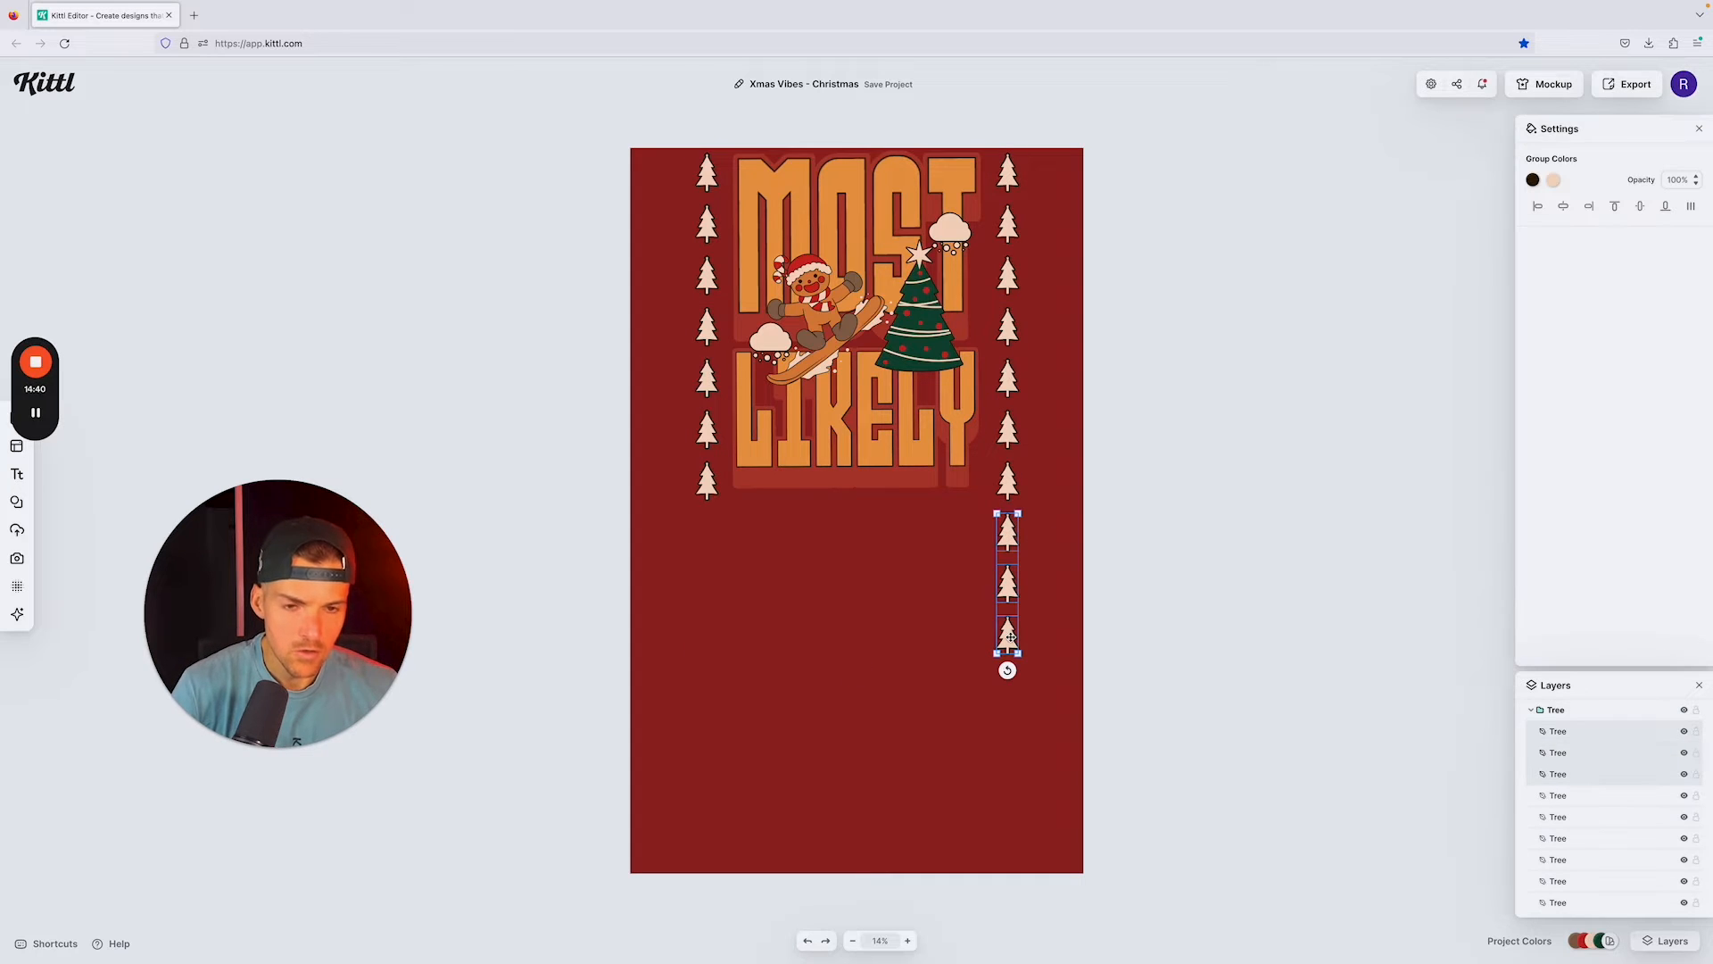
{"action": "key", "text": "ctrl+v"}
{"action": "left_click_drag", "start_coordinate": [1011, 638], "coordinate": [707, 639]}
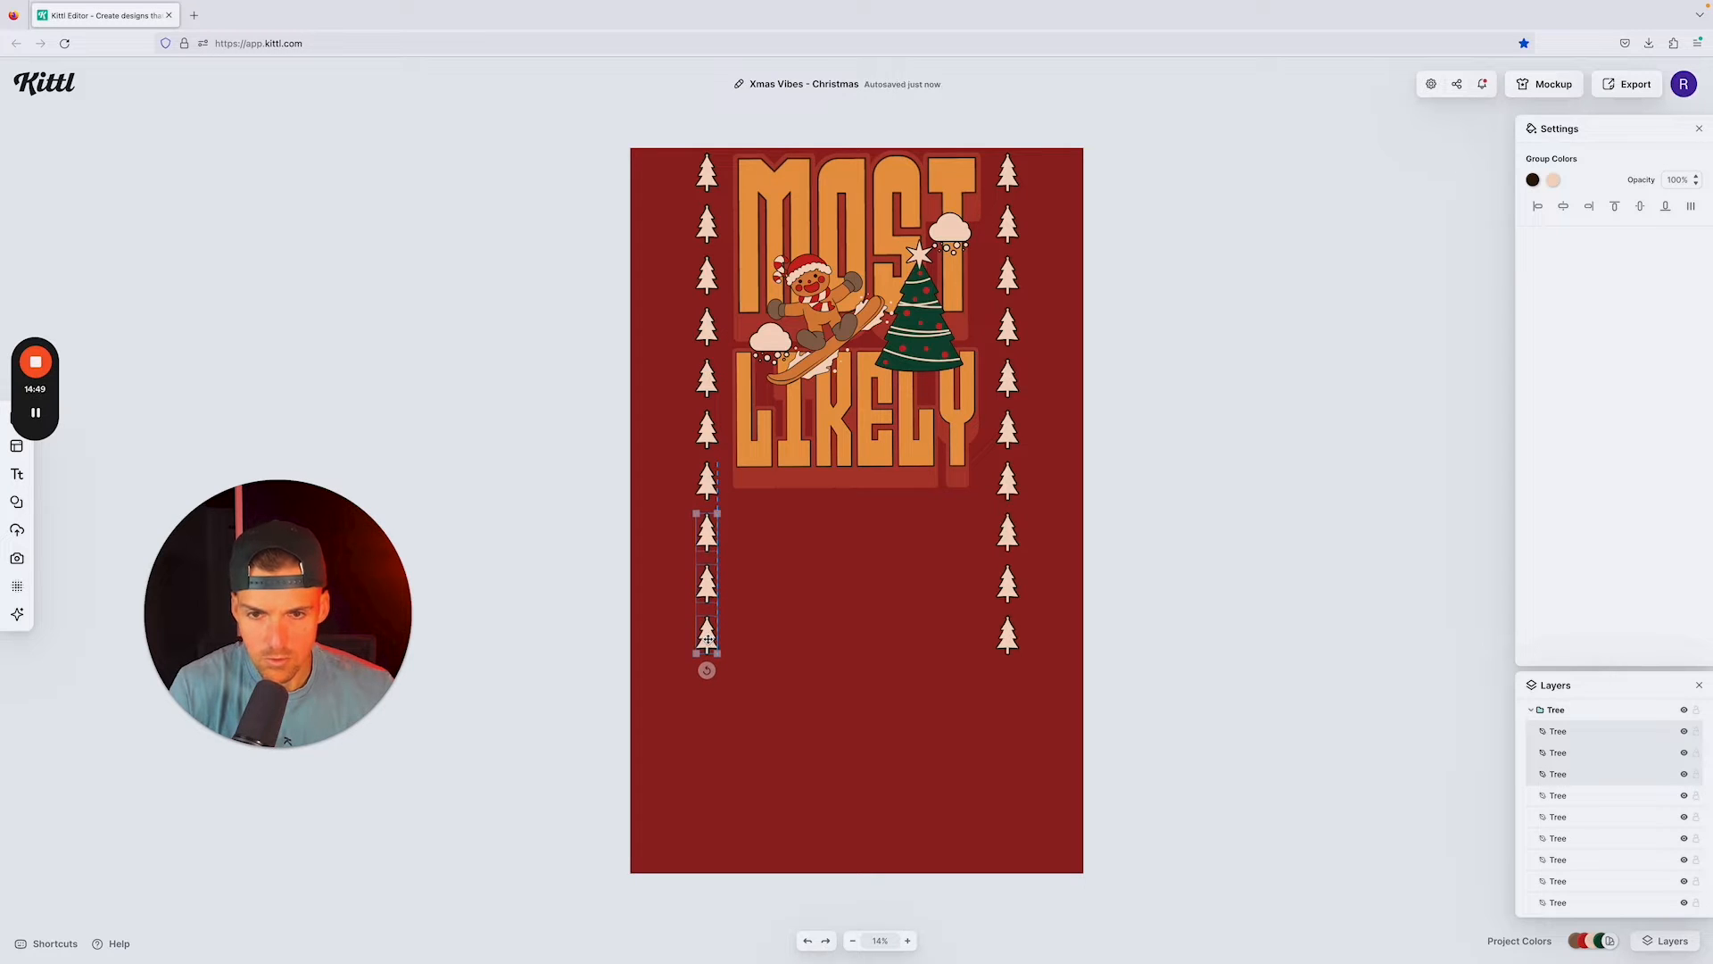
{"action": "left_click_drag", "start_coordinate": [709, 639], "coordinate": [709, 638]}
{"action": "left_click", "coordinate": [1162, 585]}
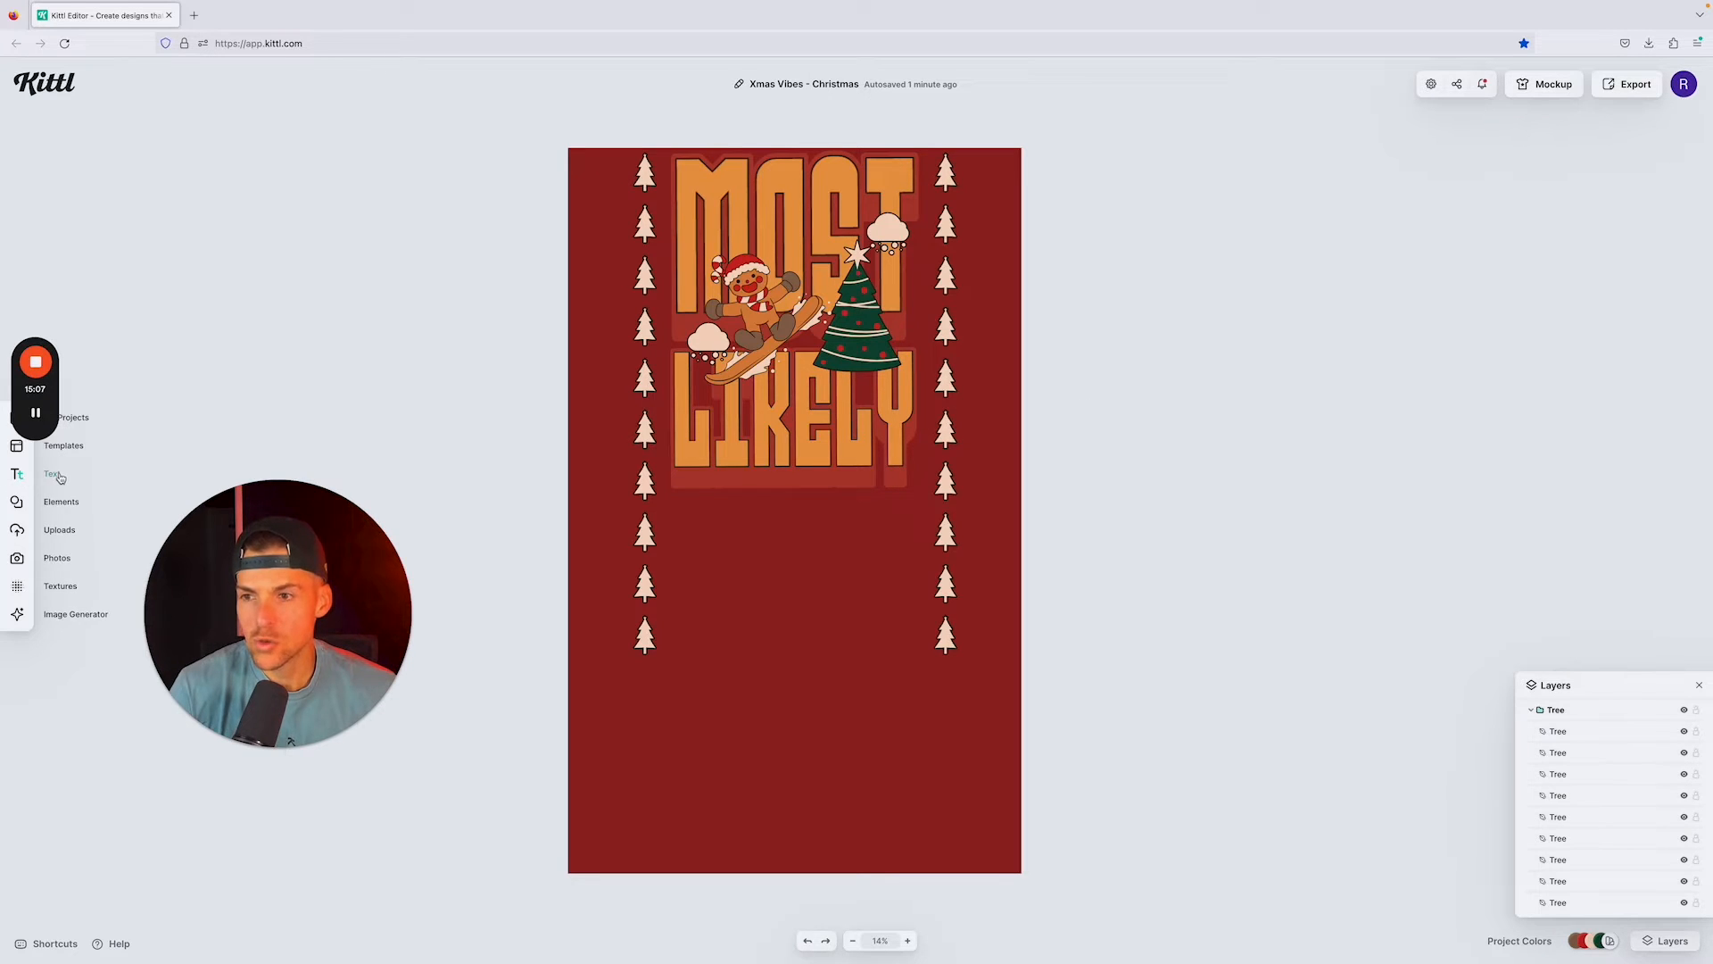
Step: Add a headline below LIKELY reading "To Drink All The"
{"action": "left_click", "coordinate": [55, 474]}
{"action": "scroll", "coordinate": [168, 261], "scroll_direction": "down", "scroll_amount": 3}
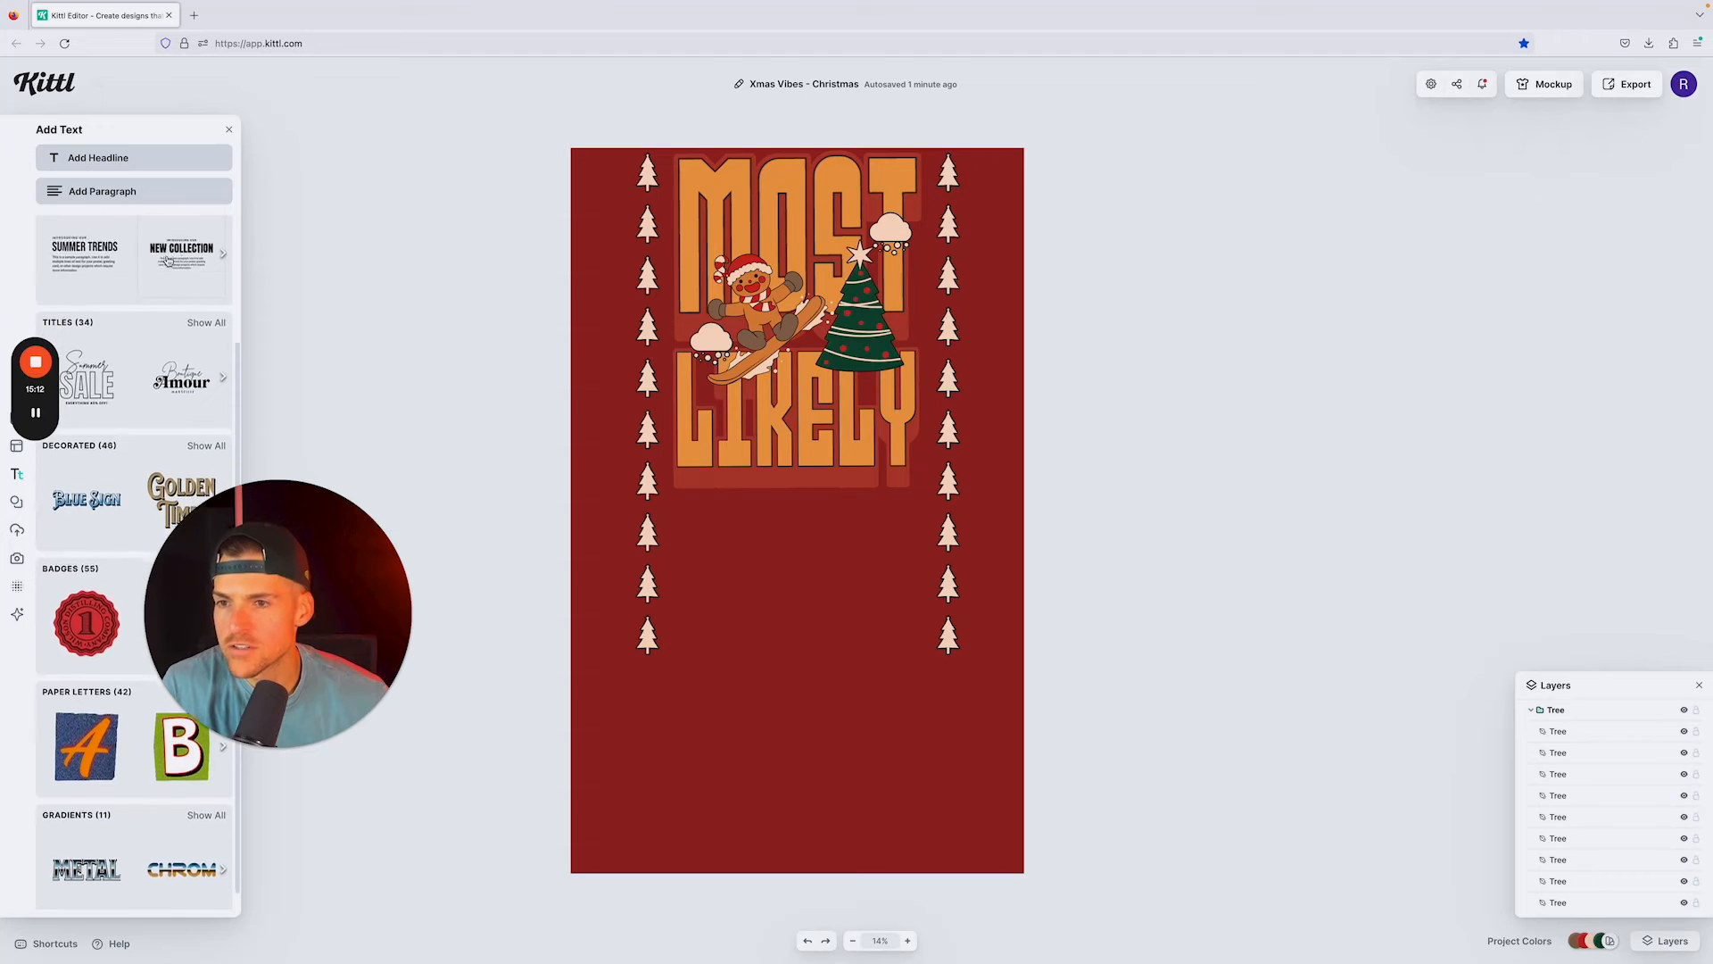
{"action": "scroll", "coordinate": [152, 286], "scroll_direction": "up", "scroll_amount": 2}
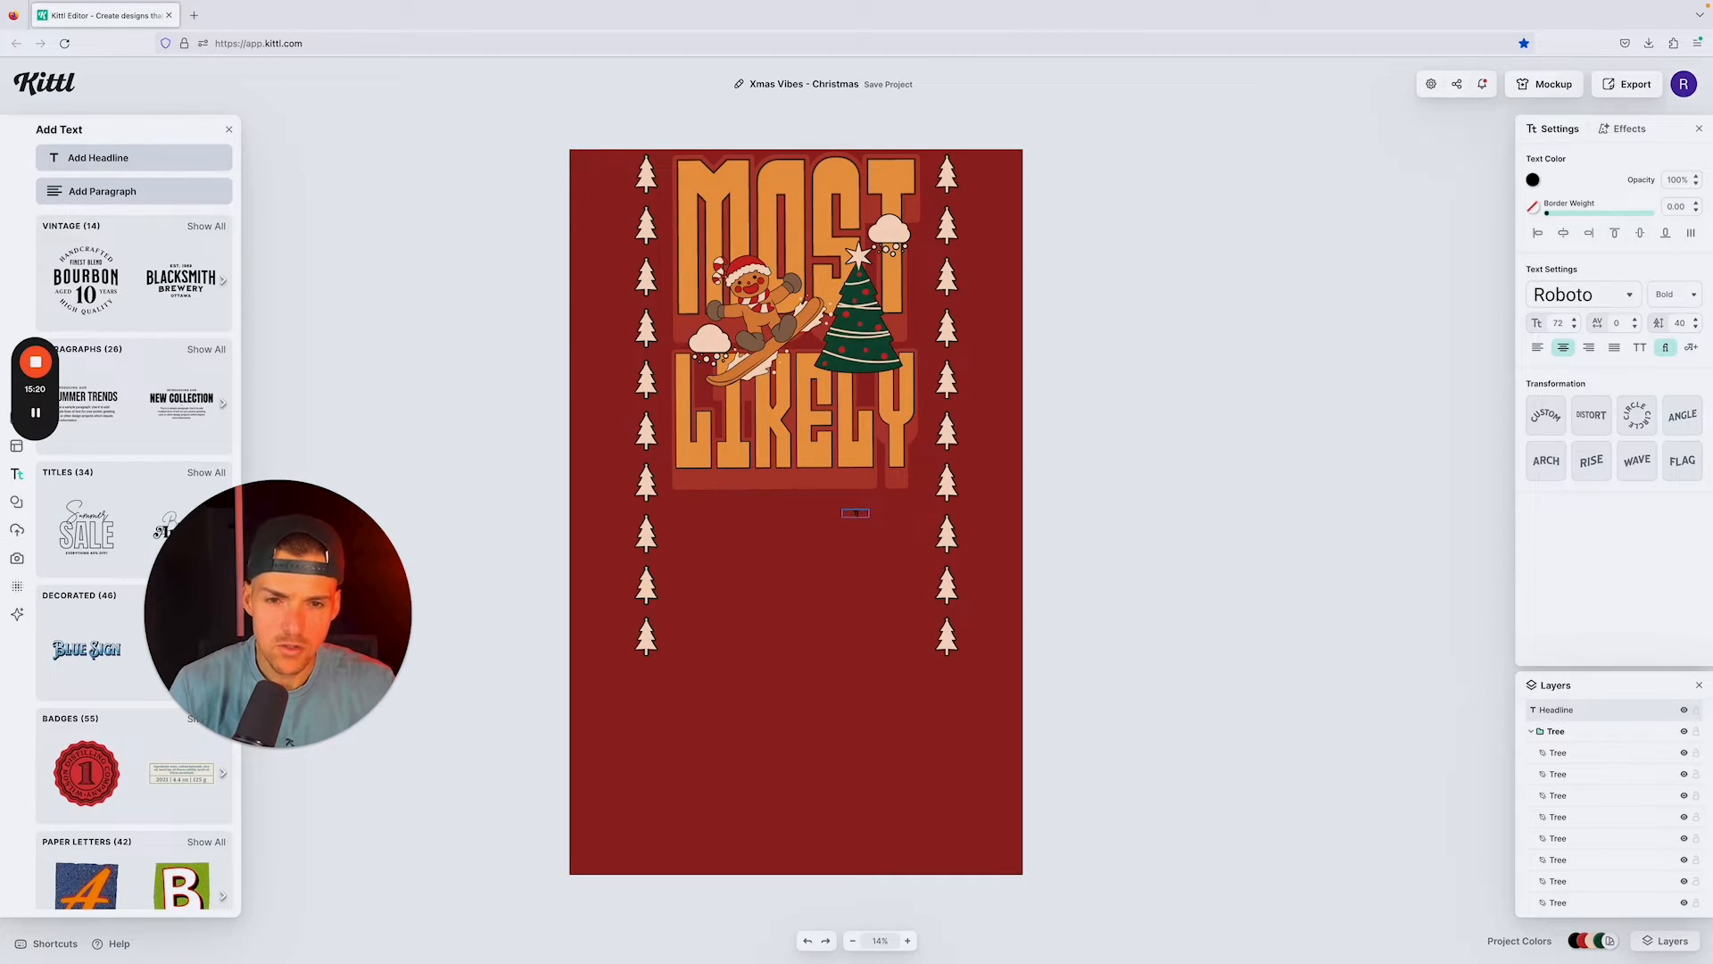
{"action": "type", "text": "All The"}
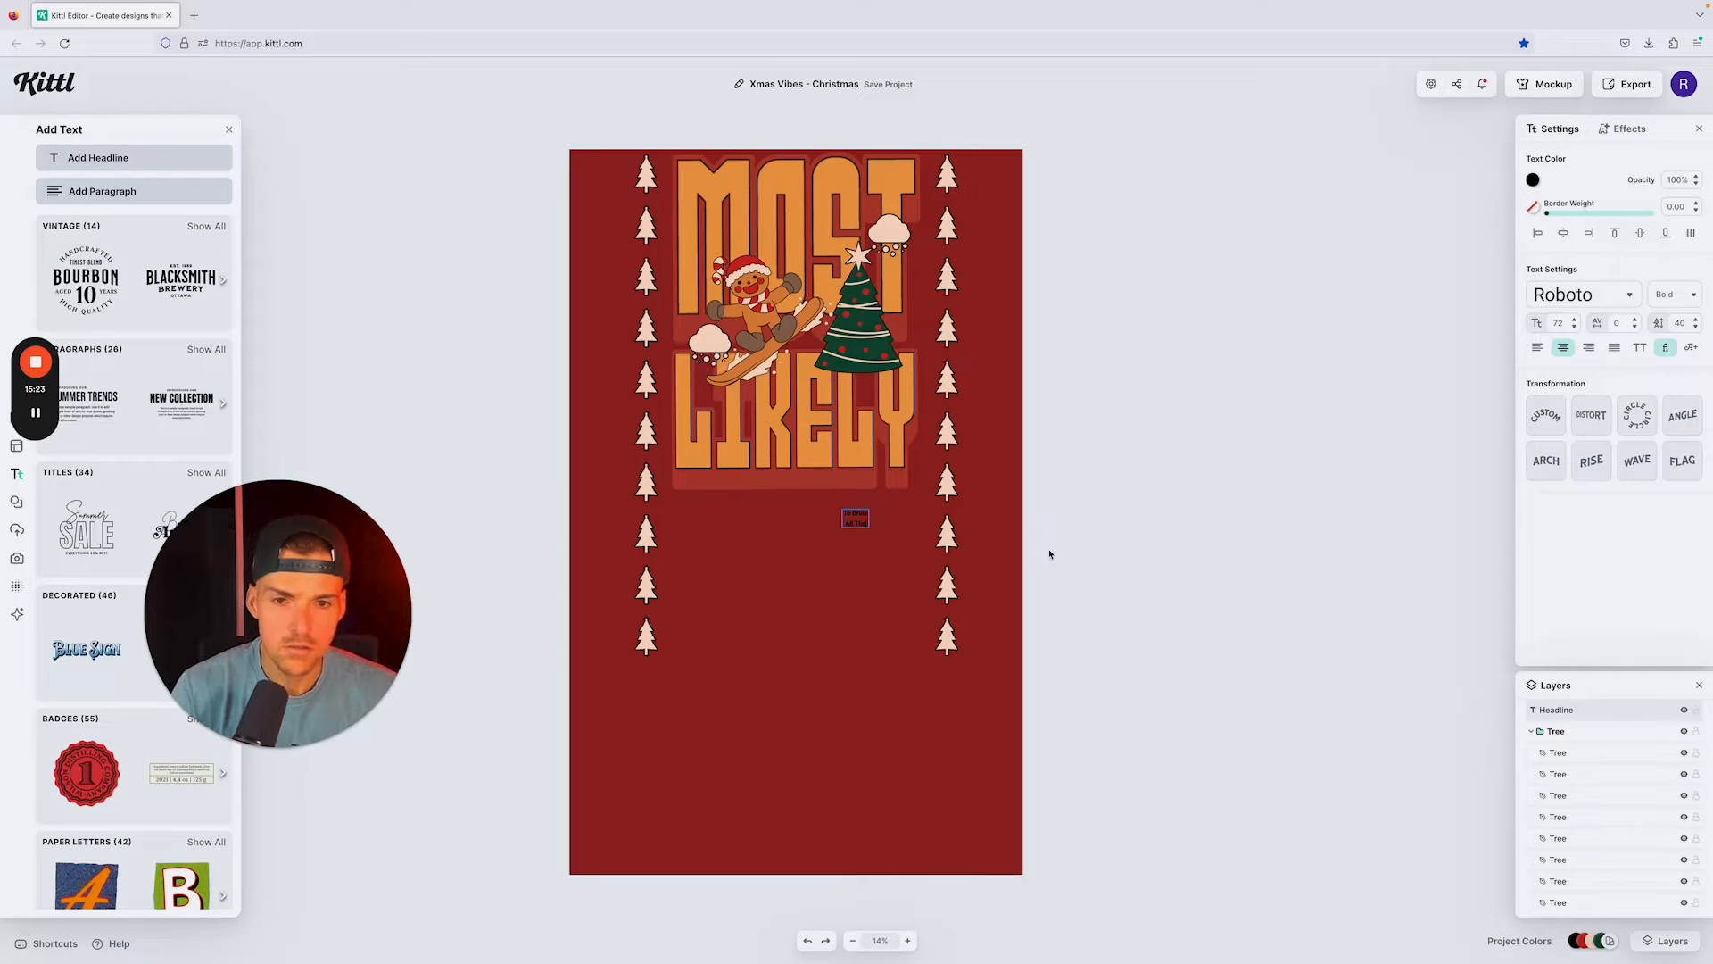
{"action": "key", "text": "Escape"}
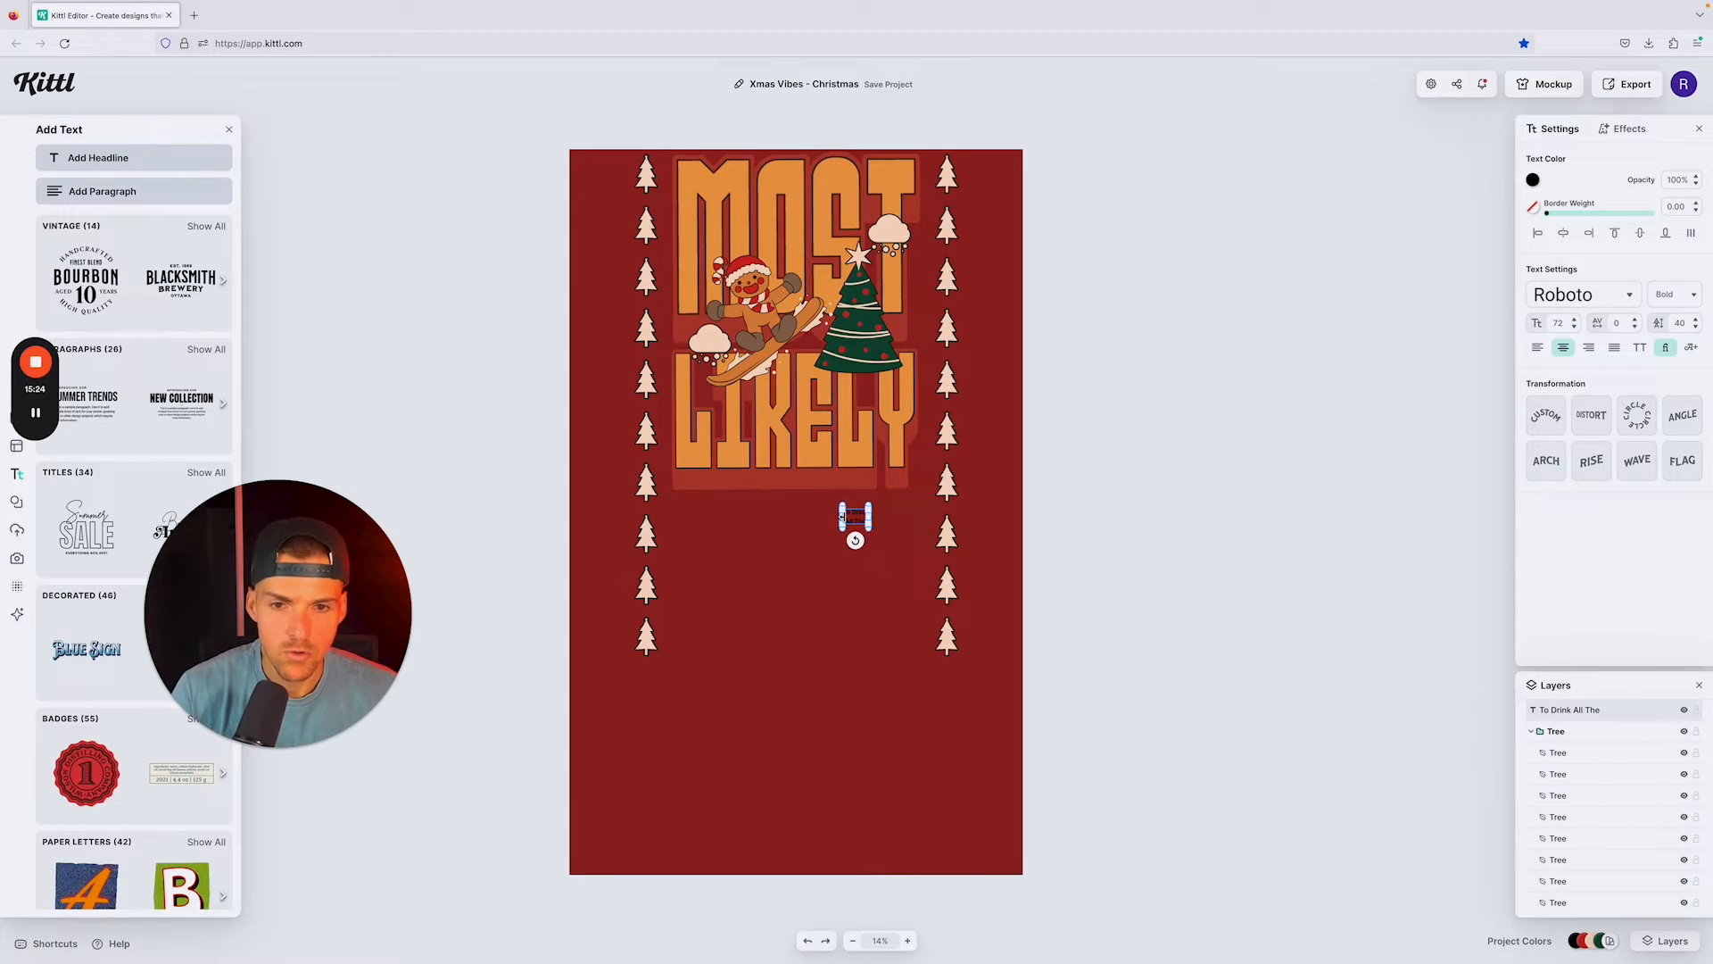
Step: Widen the new headline's text box so it fits on one line beneath LIKELY, and enlarge it past the right tree column
{"action": "left_click_drag", "start_coordinate": [840, 517], "coordinate": [674, 513]}
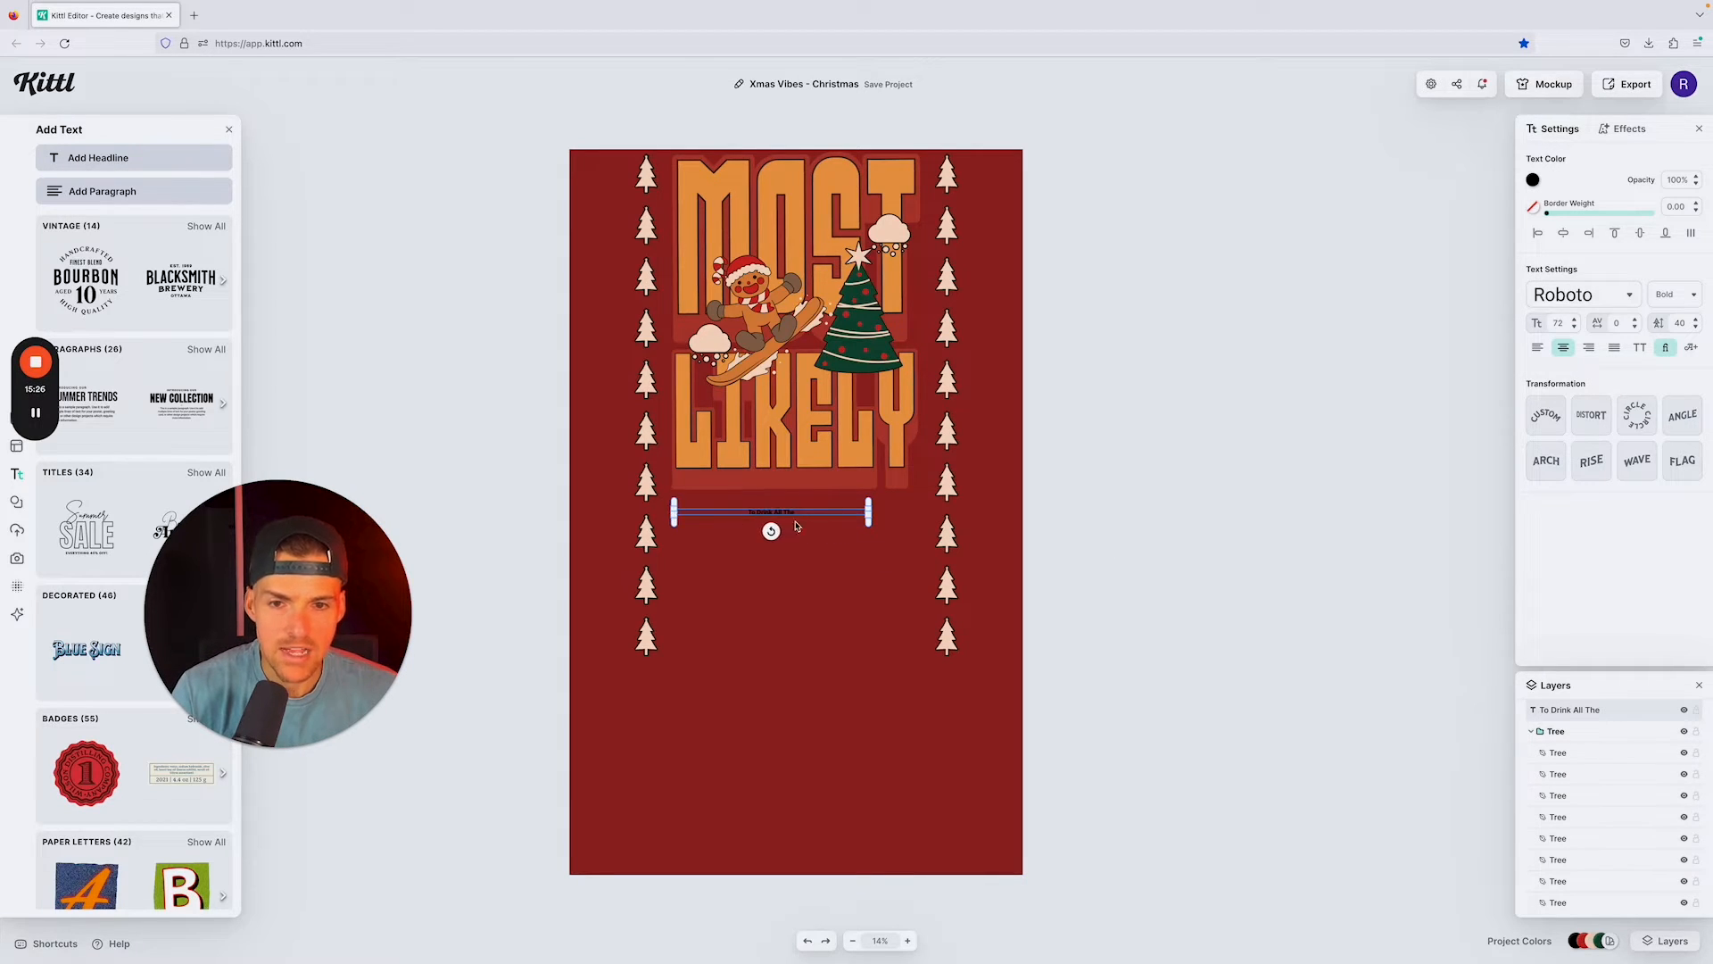
{"action": "left_click_drag", "start_coordinate": [869, 525], "coordinate": [926, 522]}
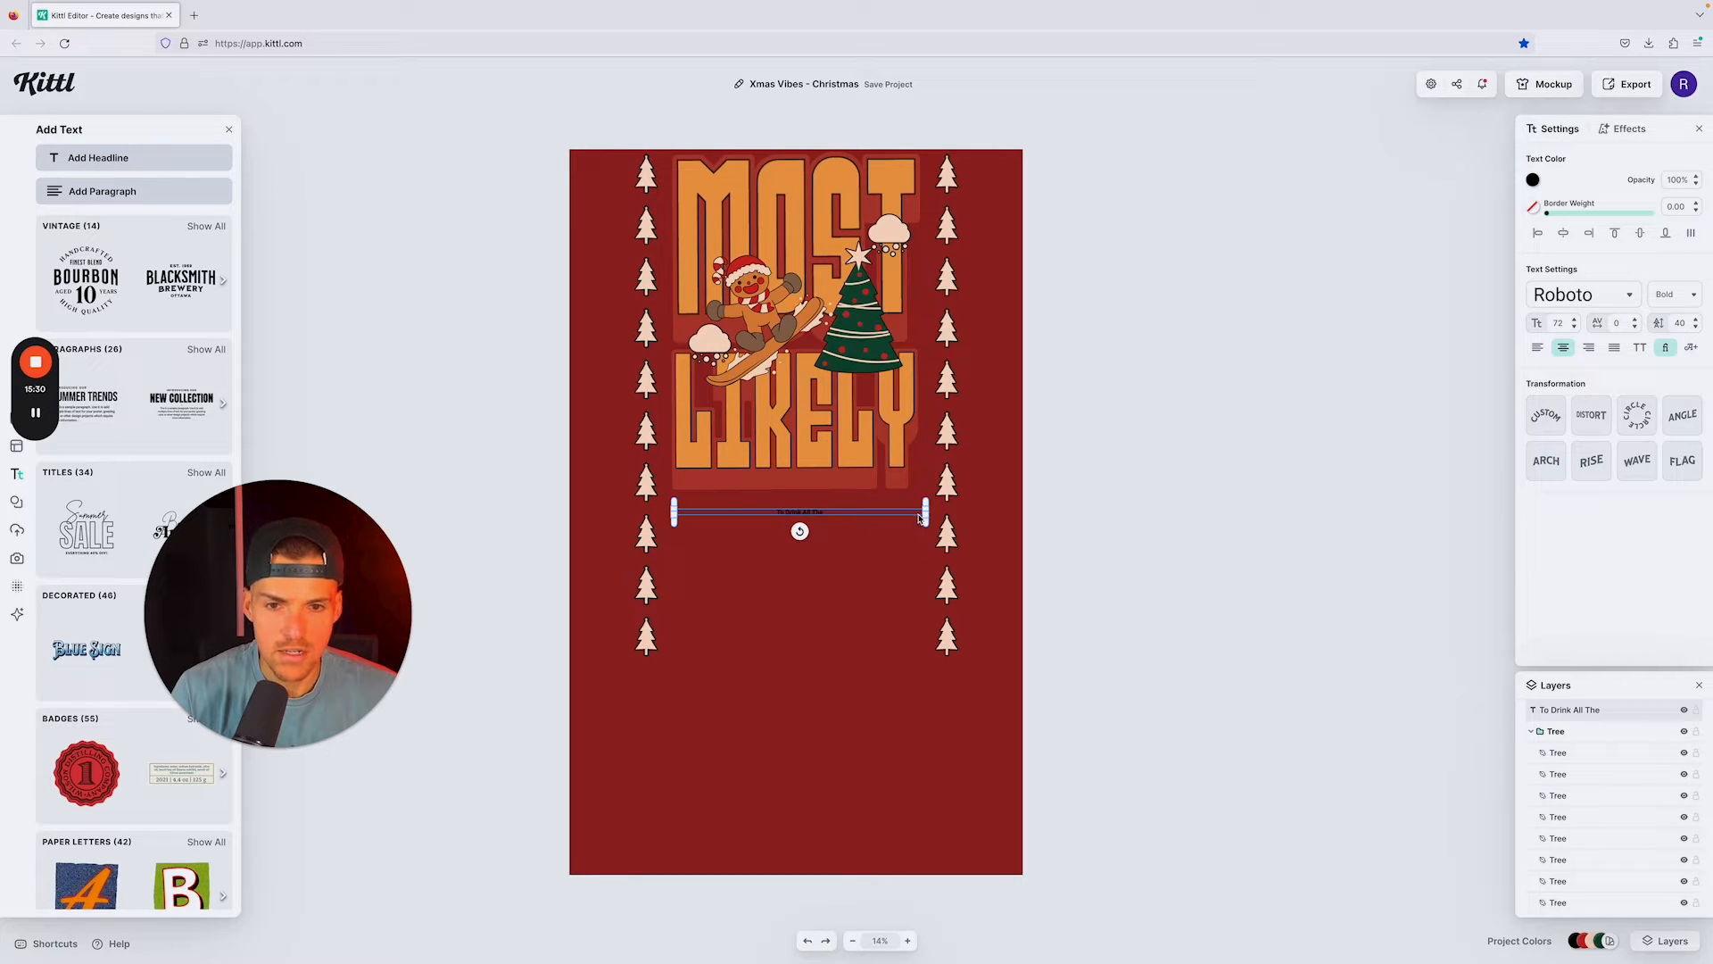
{"action": "left_click_drag", "start_coordinate": [922, 520], "coordinate": [1039, 514]}
Step: Change the typeface of the "To Drink All The" text to Adventurer 01
{"action": "double_click", "coordinate": [876, 512]}
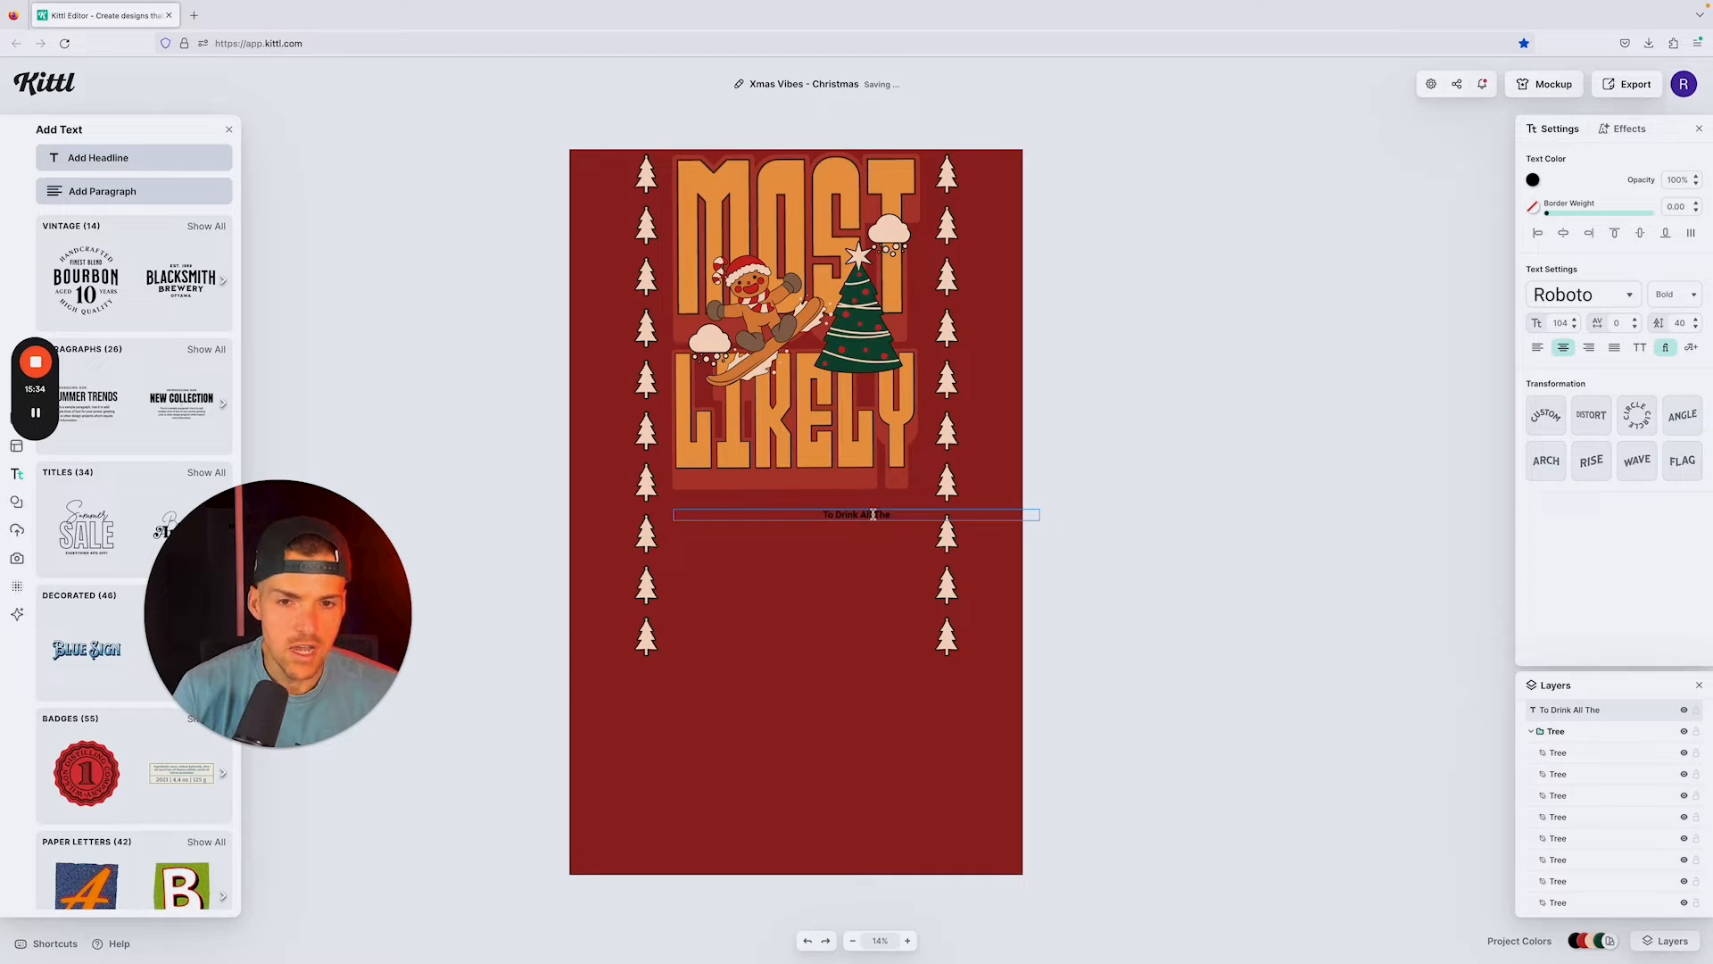
{"action": "left_click_drag", "start_coordinate": [910, 516], "coordinate": [816, 516]}
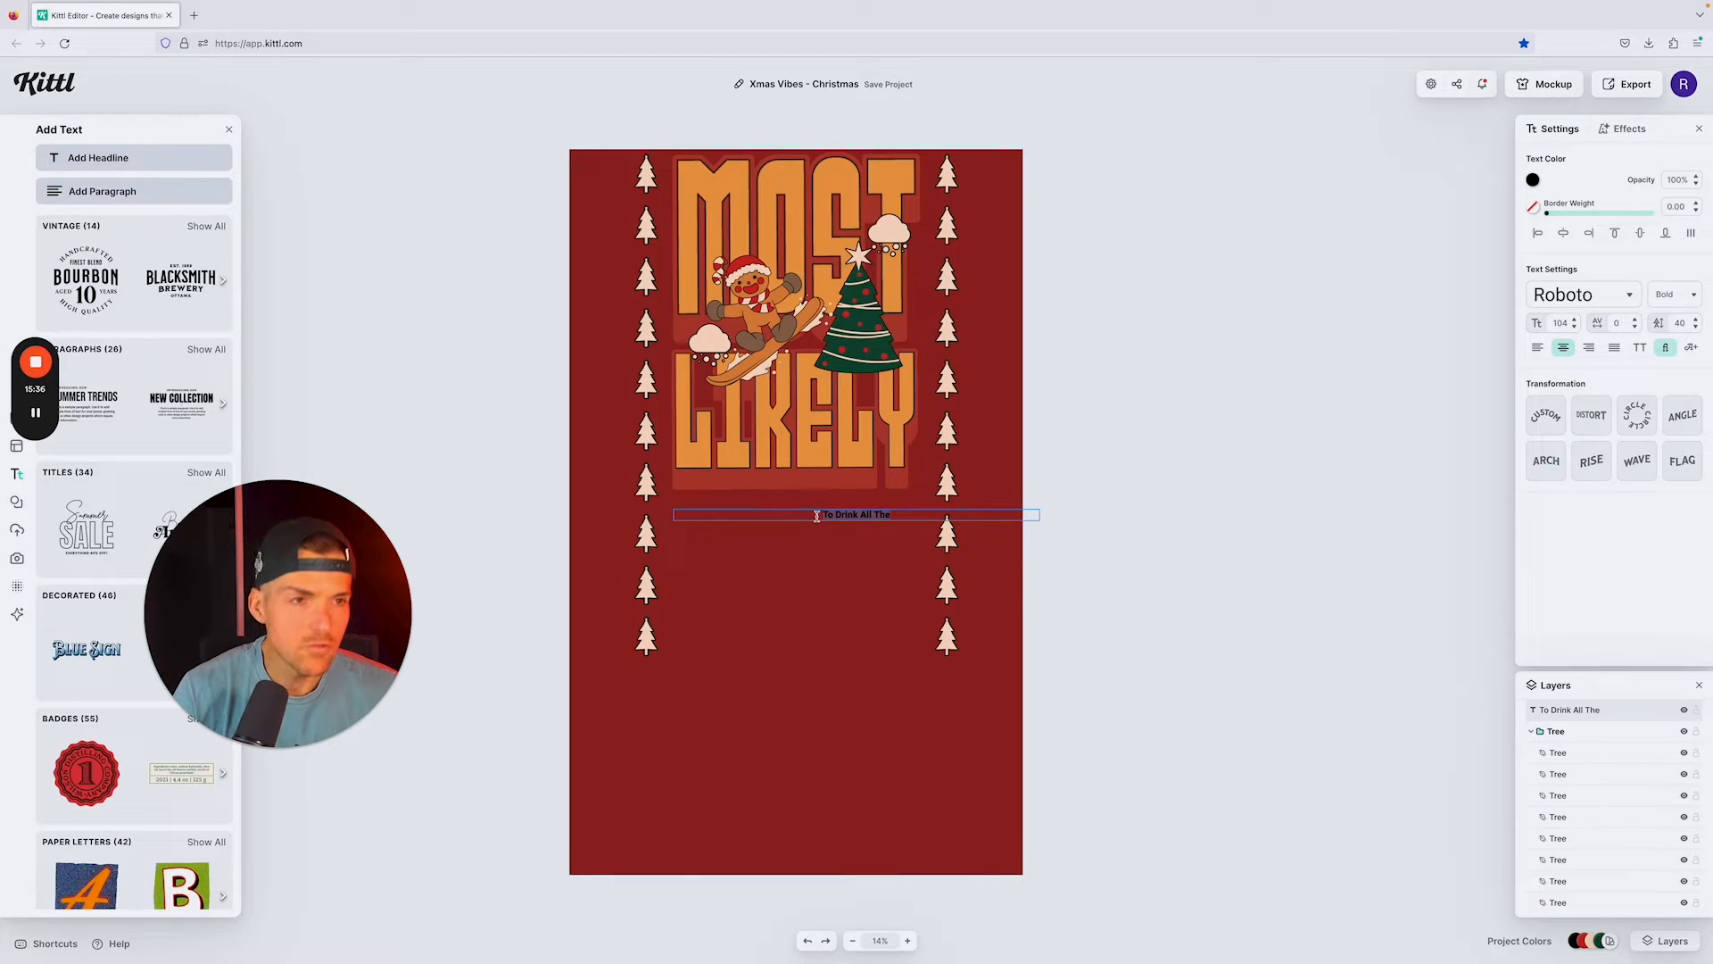
{"action": "left_click", "coordinate": [1584, 294]}
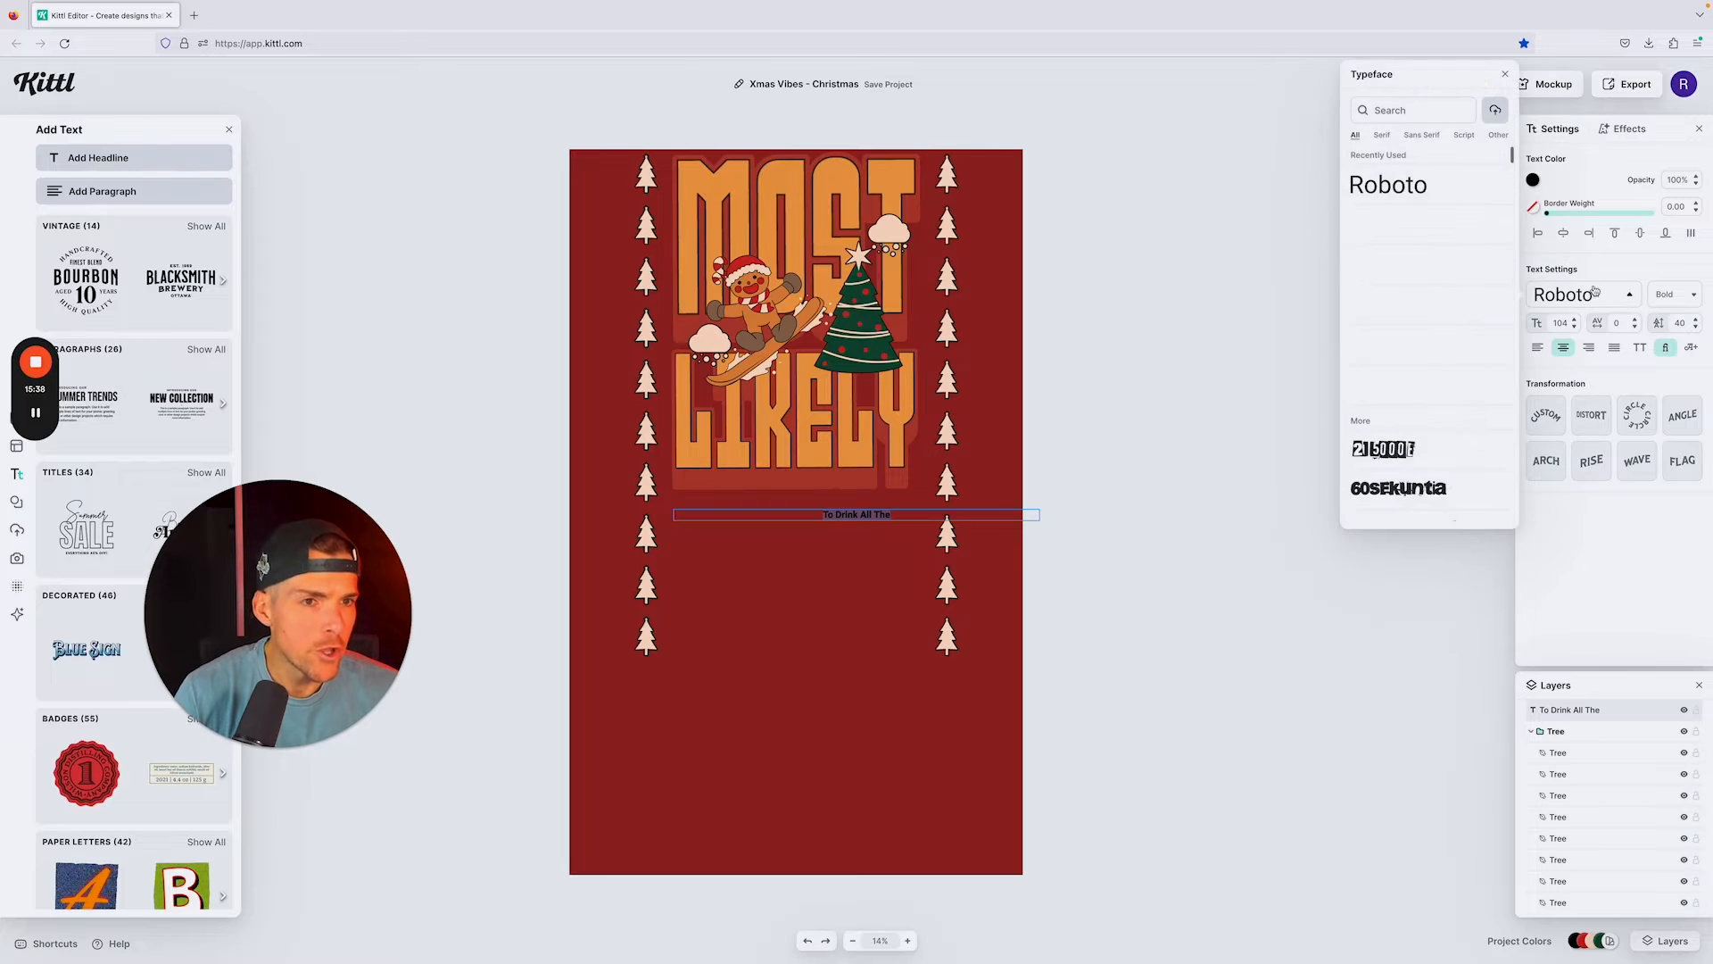
{"action": "scroll", "coordinate": [1448, 269], "scroll_direction": "down", "scroll_amount": 3}
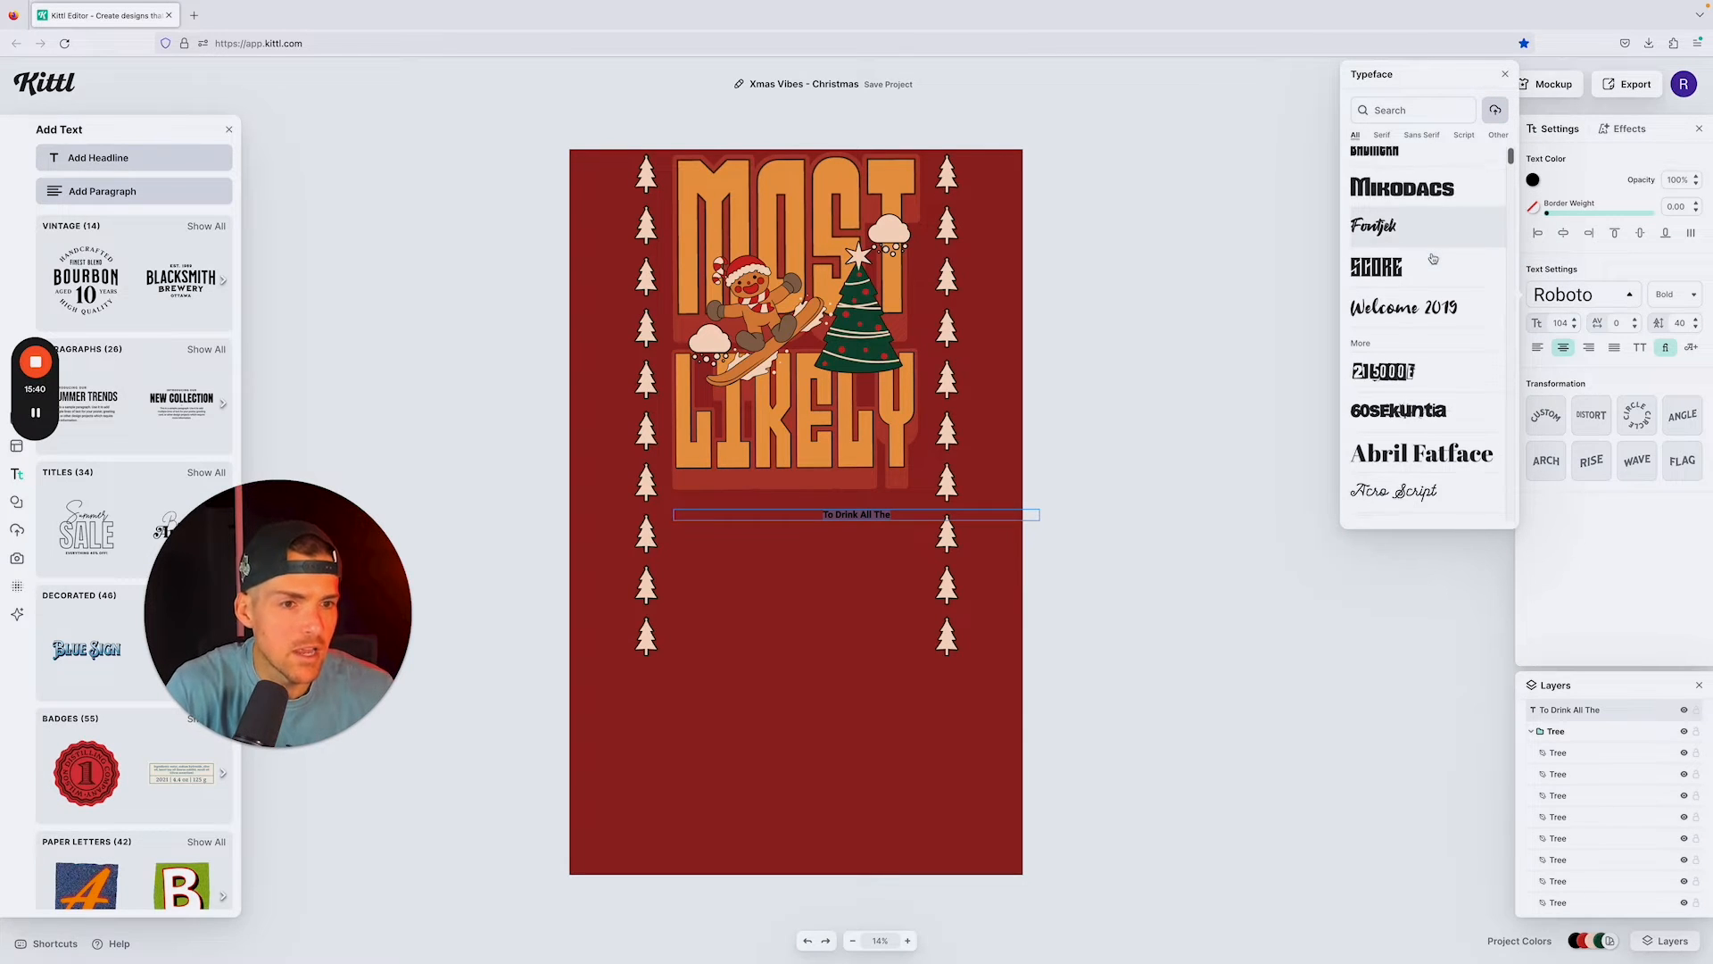
{"action": "scroll", "coordinate": [1426, 263], "scroll_direction": "down", "scroll_amount": 5}
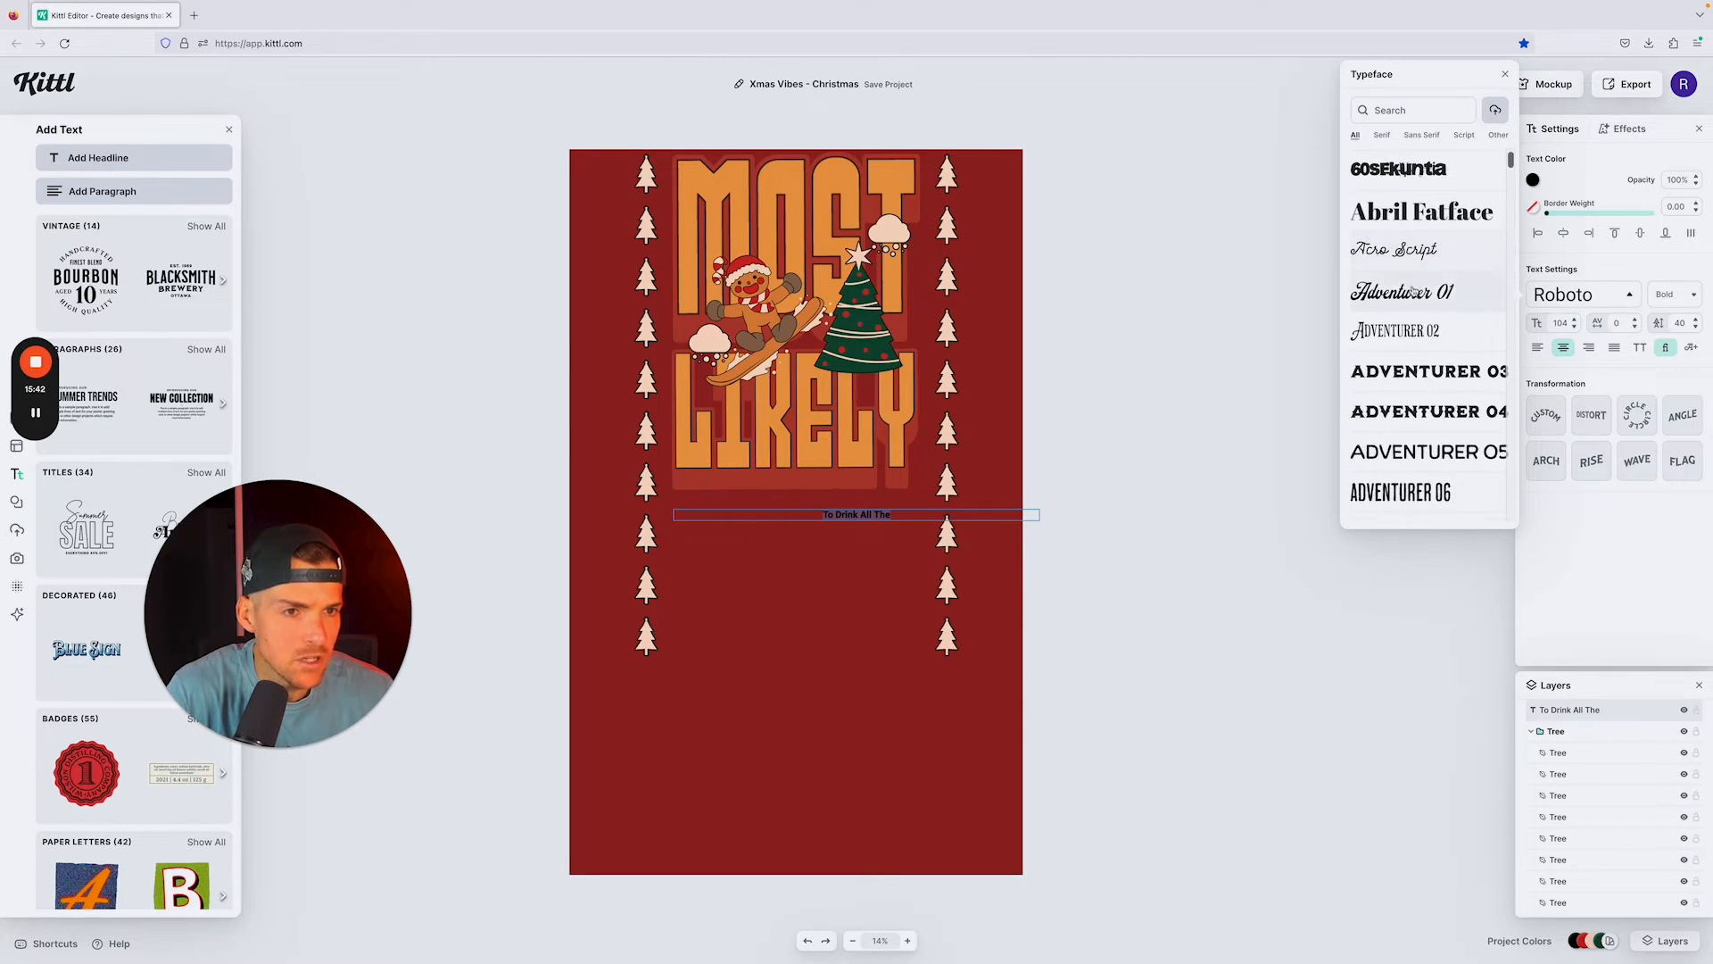
{"action": "left_click", "coordinate": [1411, 291]}
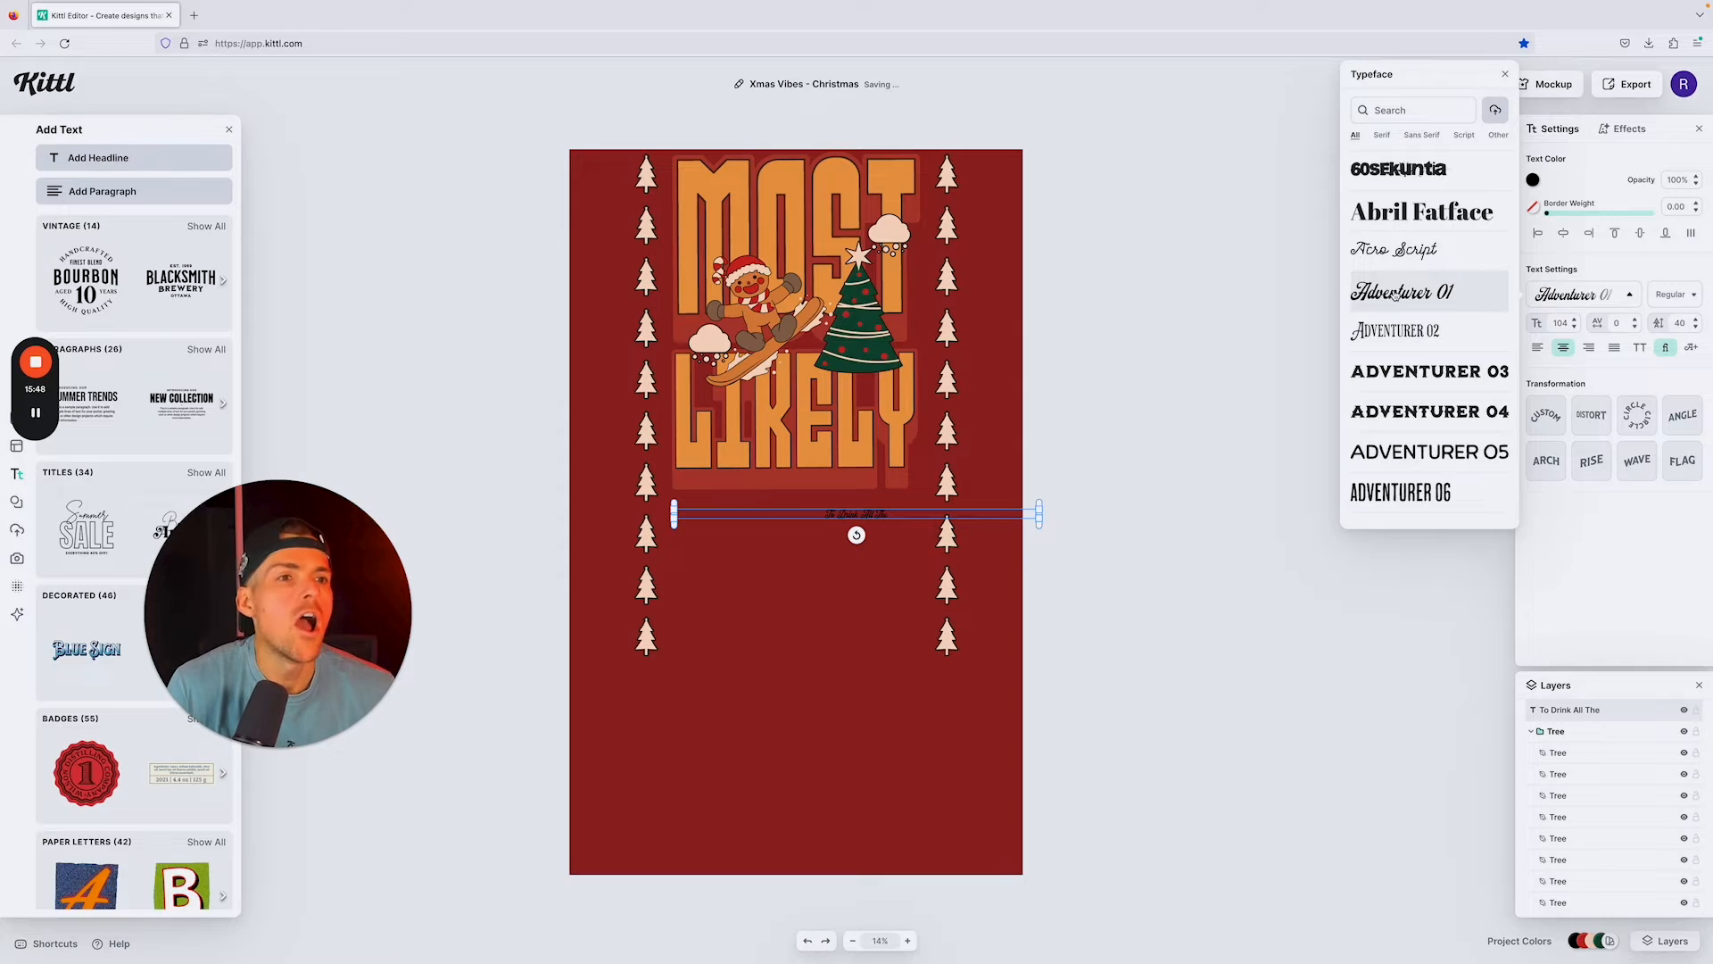
Step: Set the font size of the "To Drink All The" text to 400
{"action": "double_click", "coordinate": [1560, 322]}
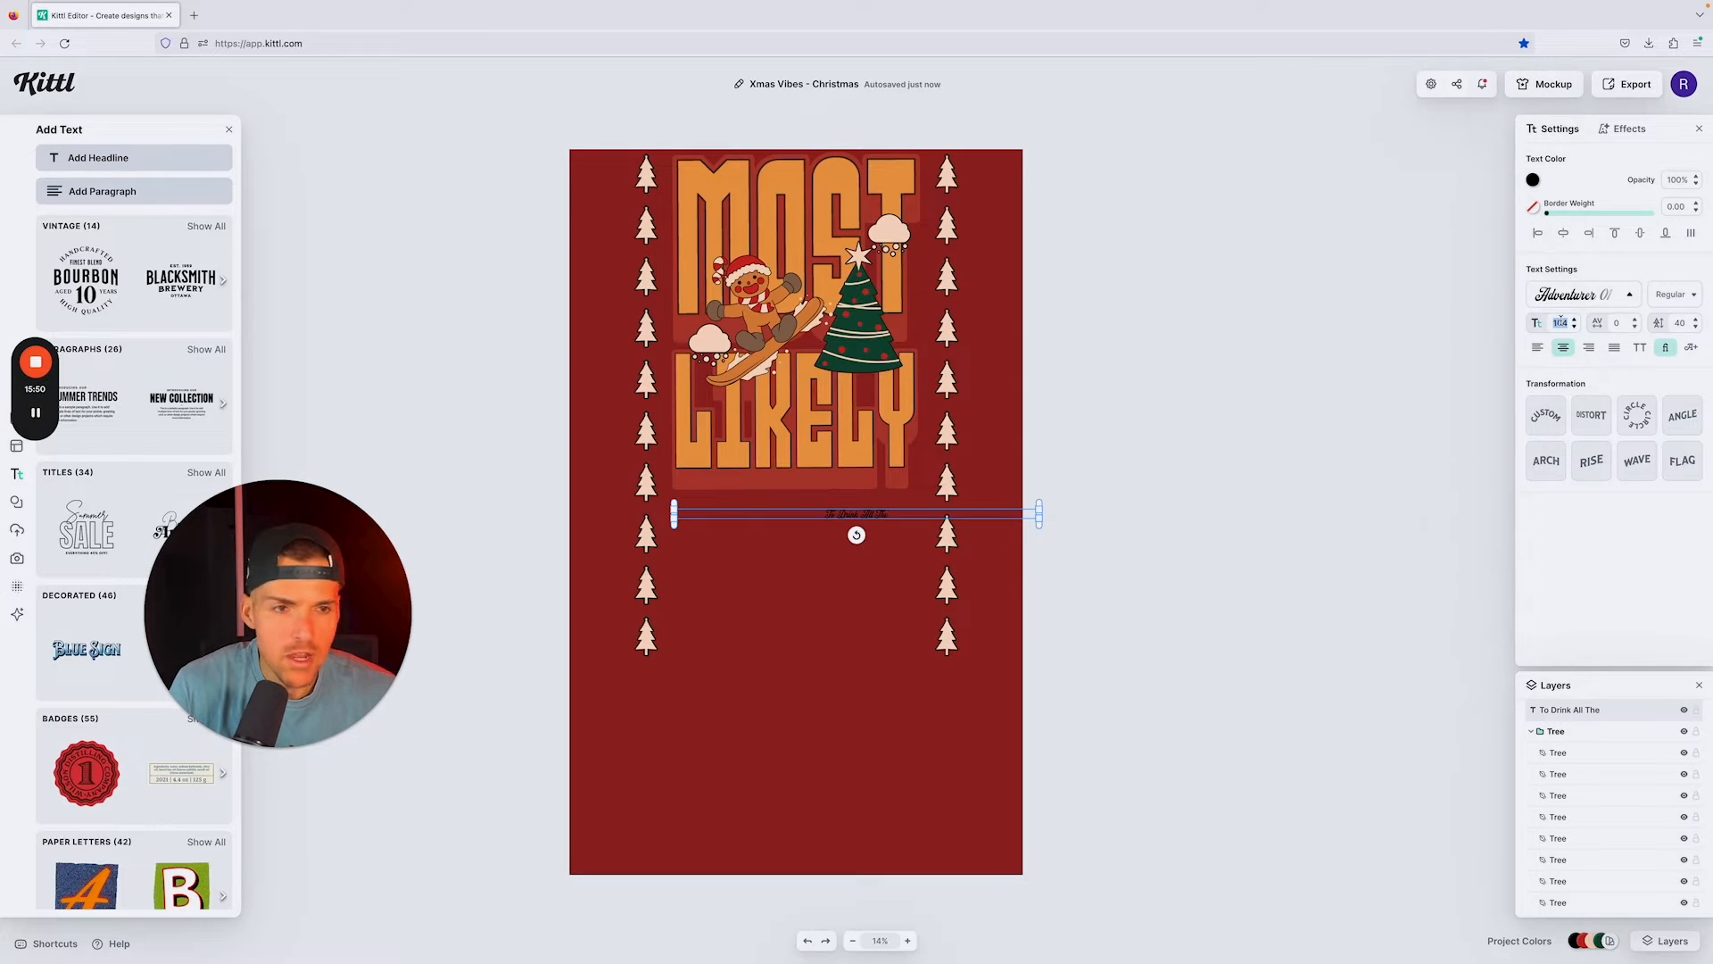
{"action": "type", "text": "4"}
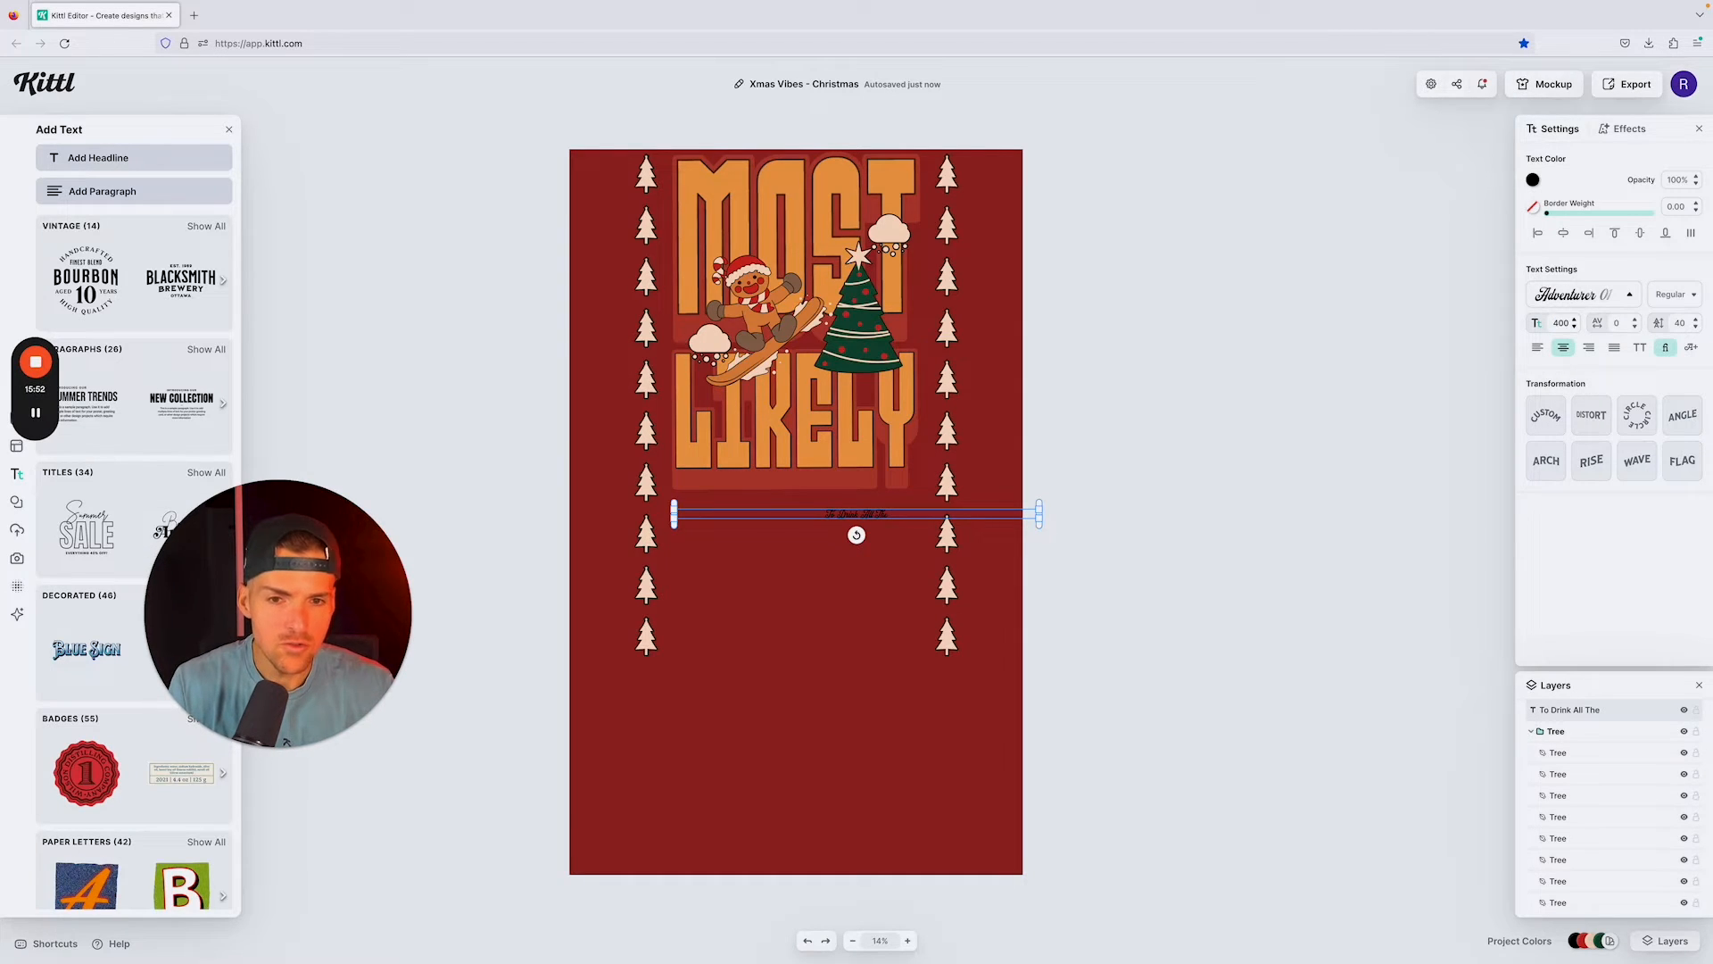
{"action": "type", "text": "00"}
{"action": "key", "text": "Return"}
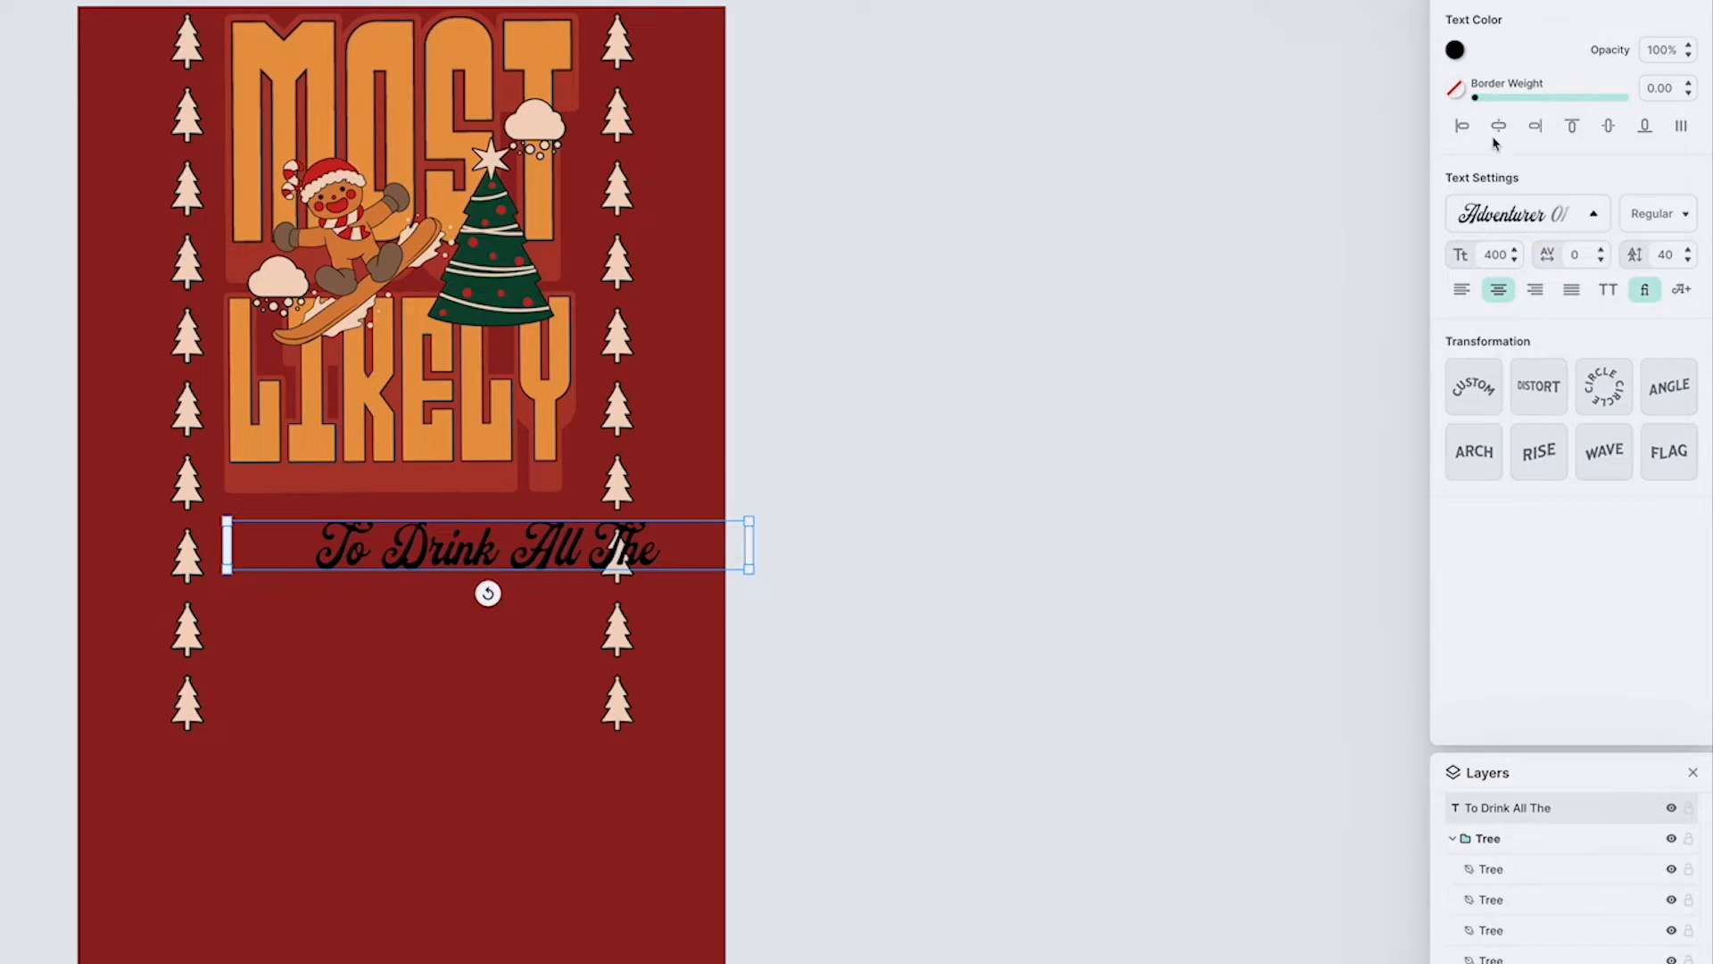
Step: Recolor "To Drink All The" with the document's light orange (f3a45e) and bring up the text's shading and decoration effects
{"action": "left_click", "coordinate": [1455, 51]}
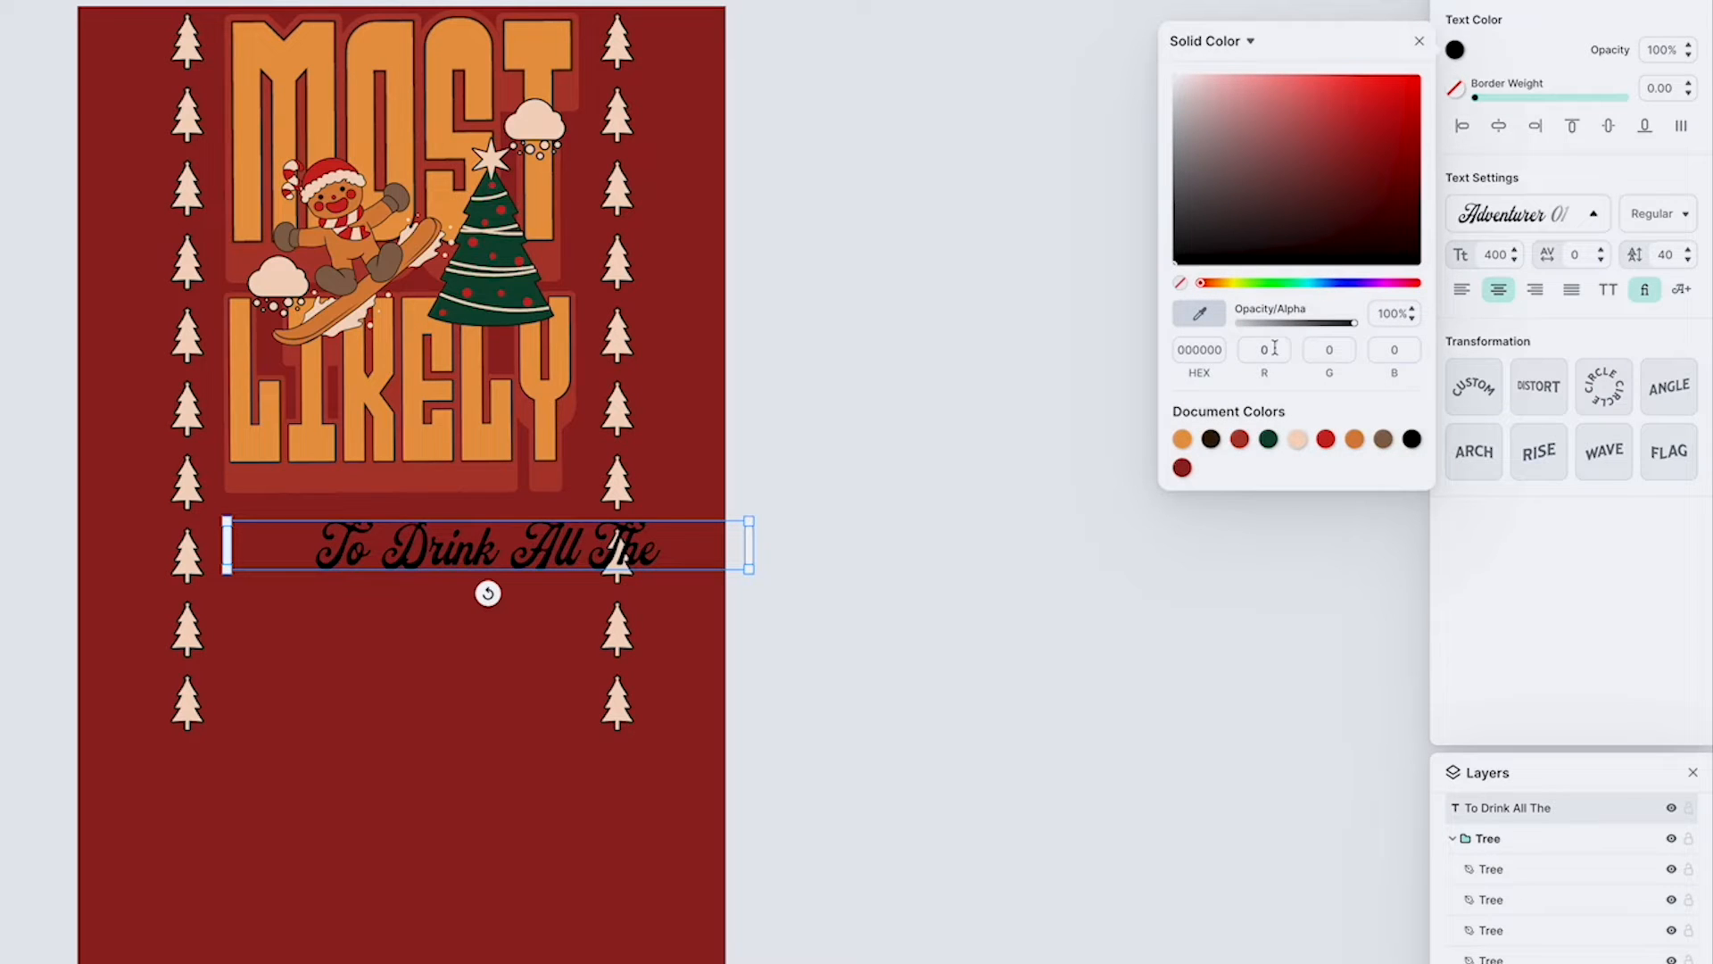
{"action": "left_click", "coordinate": [1182, 439]}
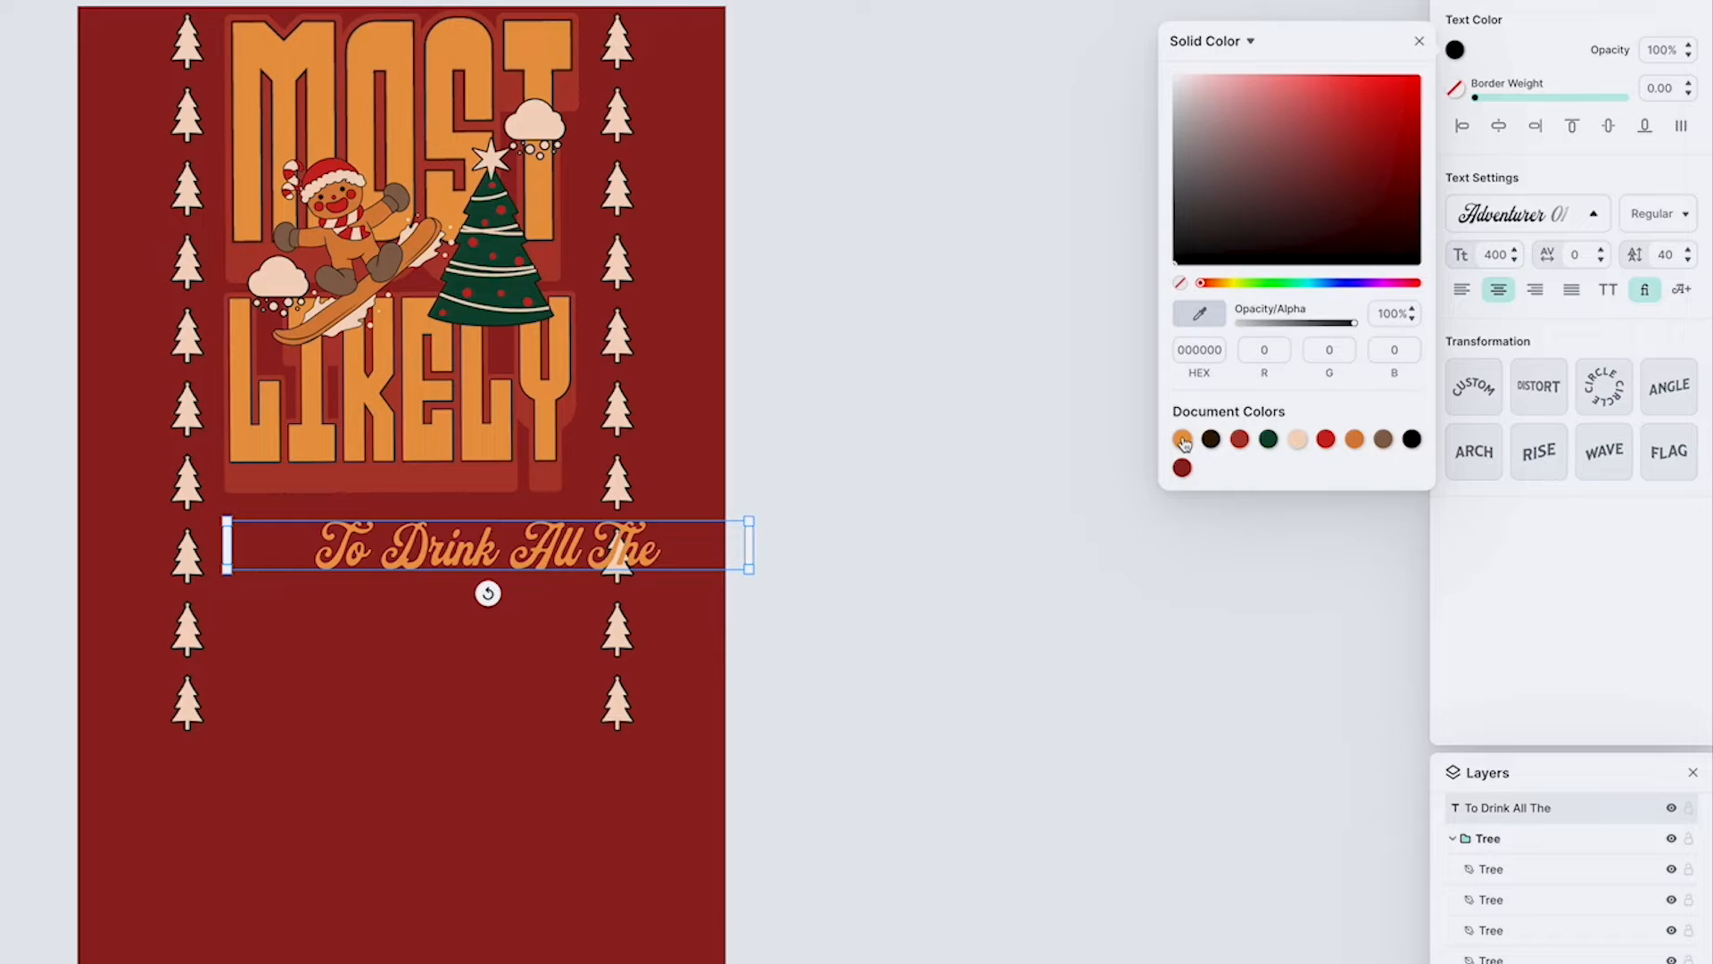
{"action": "left_click", "coordinate": [1183, 439]}
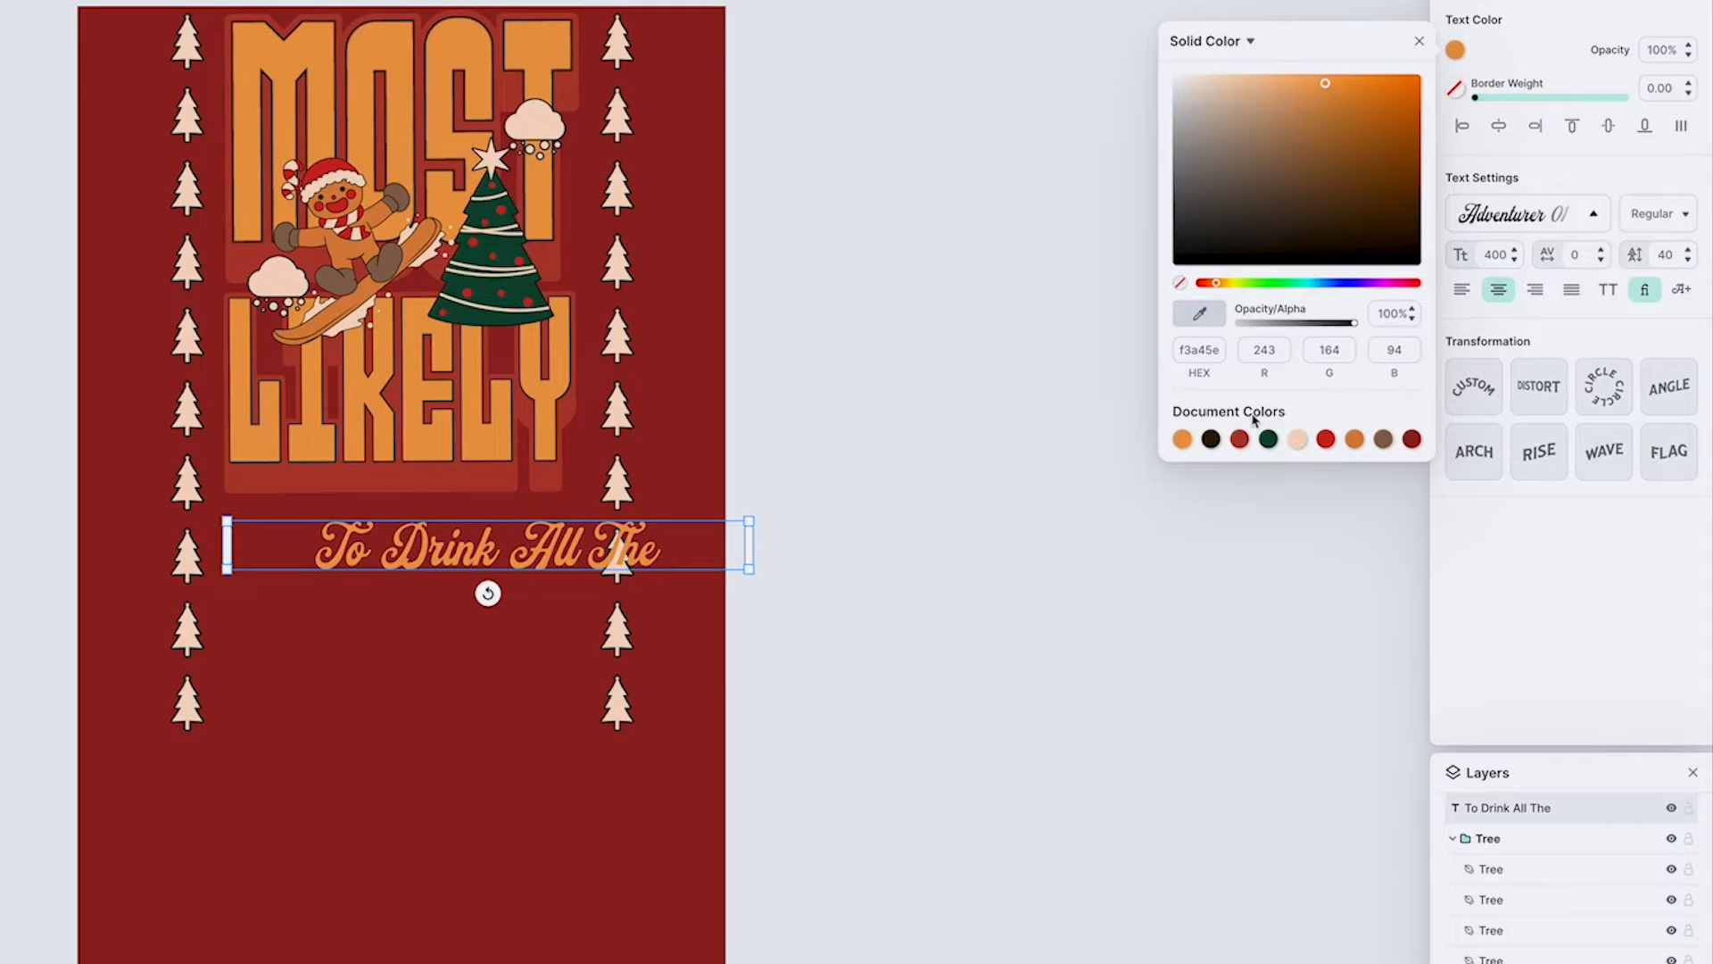
{"action": "left_click", "coordinate": [1637, 2]}
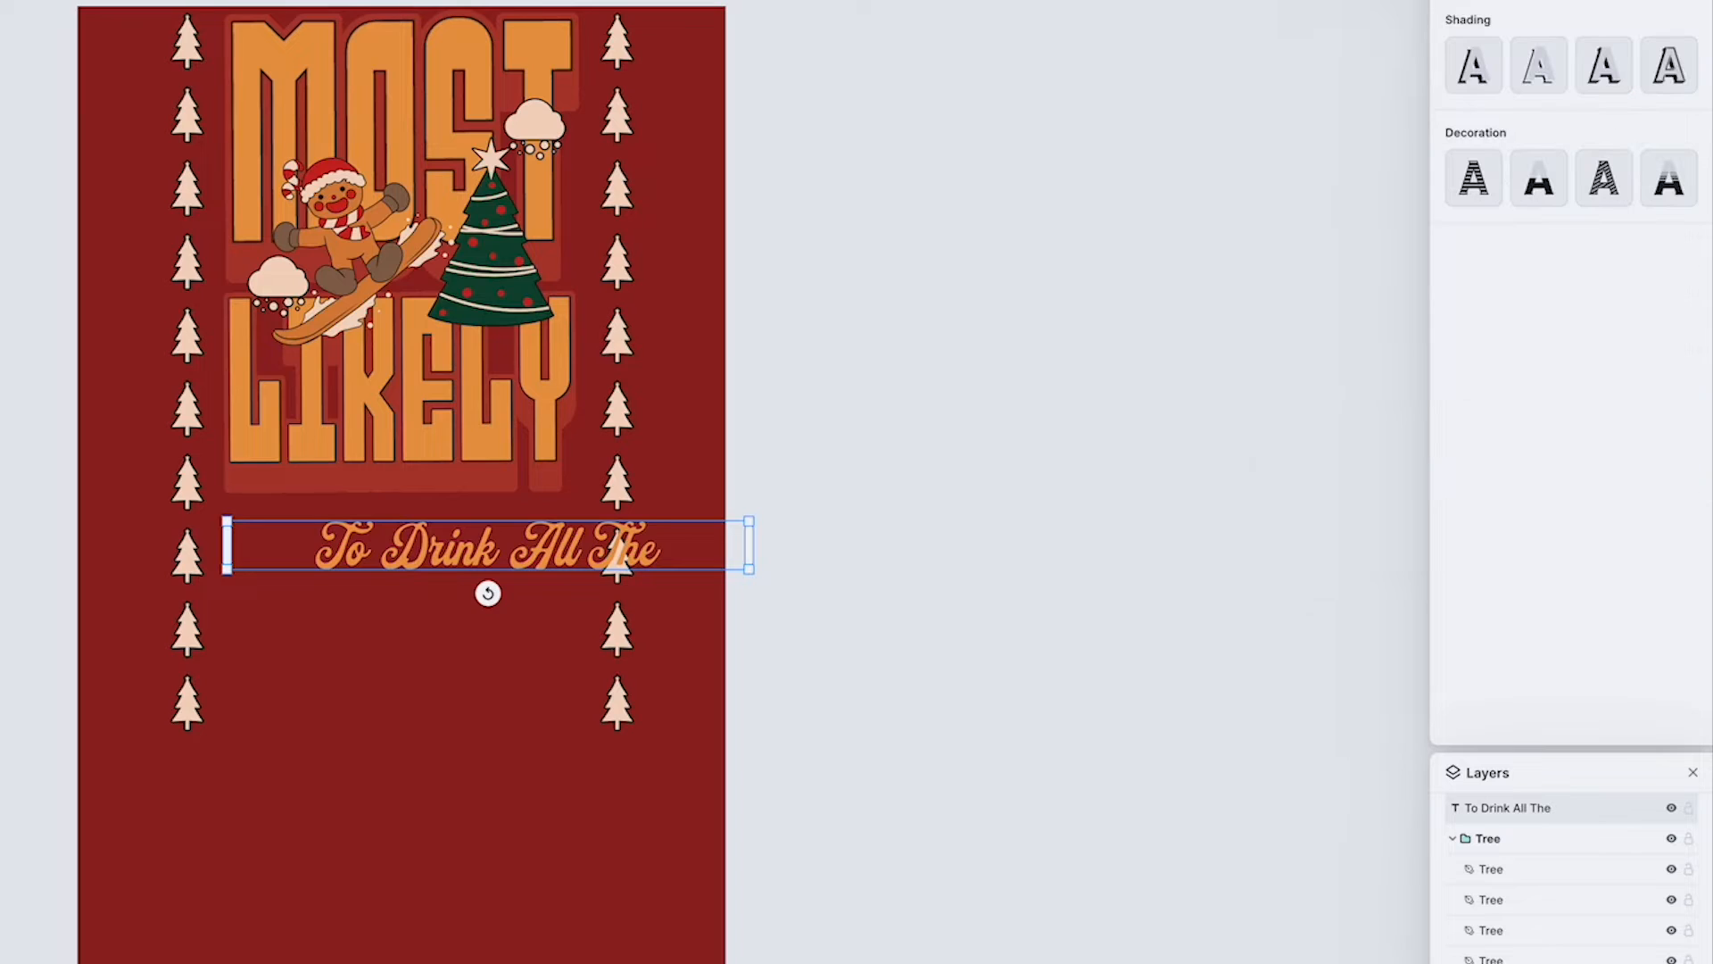
Step: Apply a Block Shadow to "To Drink All The" with offset 0, angle -180° and black (000000) as its color
{"action": "left_click", "coordinate": [1602, 78]}
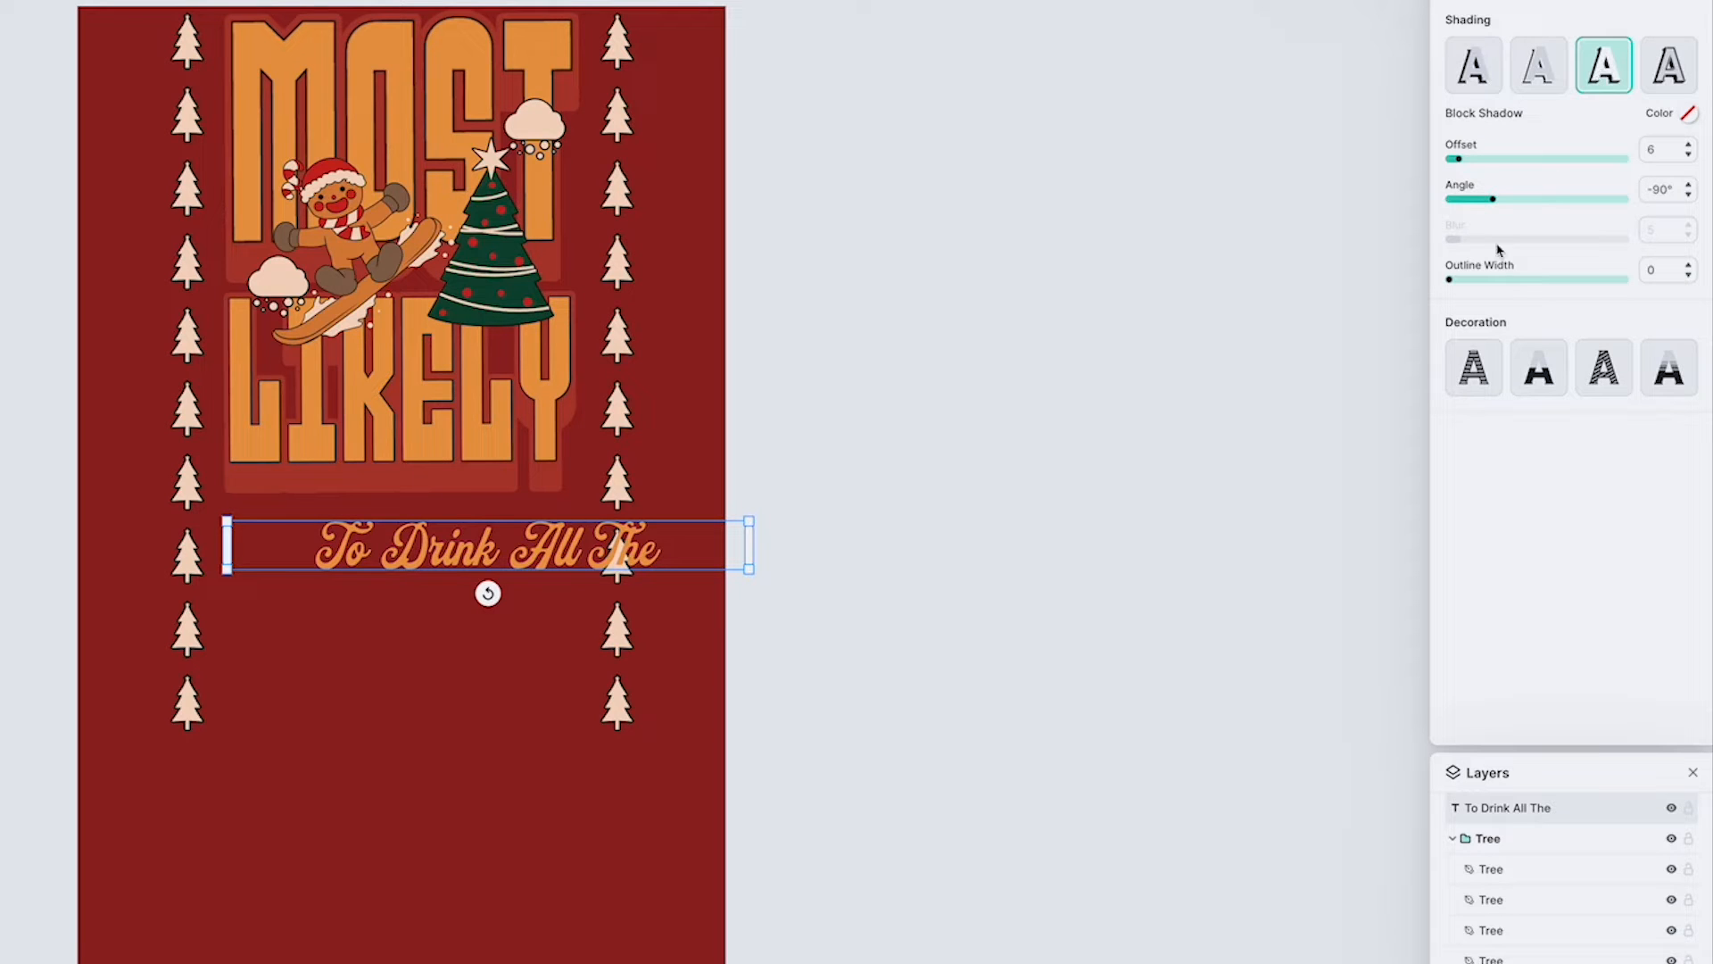
{"action": "mouse_move", "coordinate": [1458, 159]}
{"action": "left_mouse_down"}
{"action": "mouse_move", "coordinate": [1436, 166]}
{"action": "mouse_move", "coordinate": [1487, 204]}
{"action": "mouse_move", "coordinate": [1449, 204]}
{"action": "left_mouse_up"}
{"action": "left_click_drag", "start_coordinate": [1458, 284], "coordinate": [1468, 283]}
{"action": "double_click", "coordinate": [1656, 270]}
{"action": "type", "text": "8"}
{"action": "left_click", "coordinate": [1688, 113]}
{"action": "left_click_drag", "start_coordinate": [1549, 161], "coordinate": [1374, 382]}
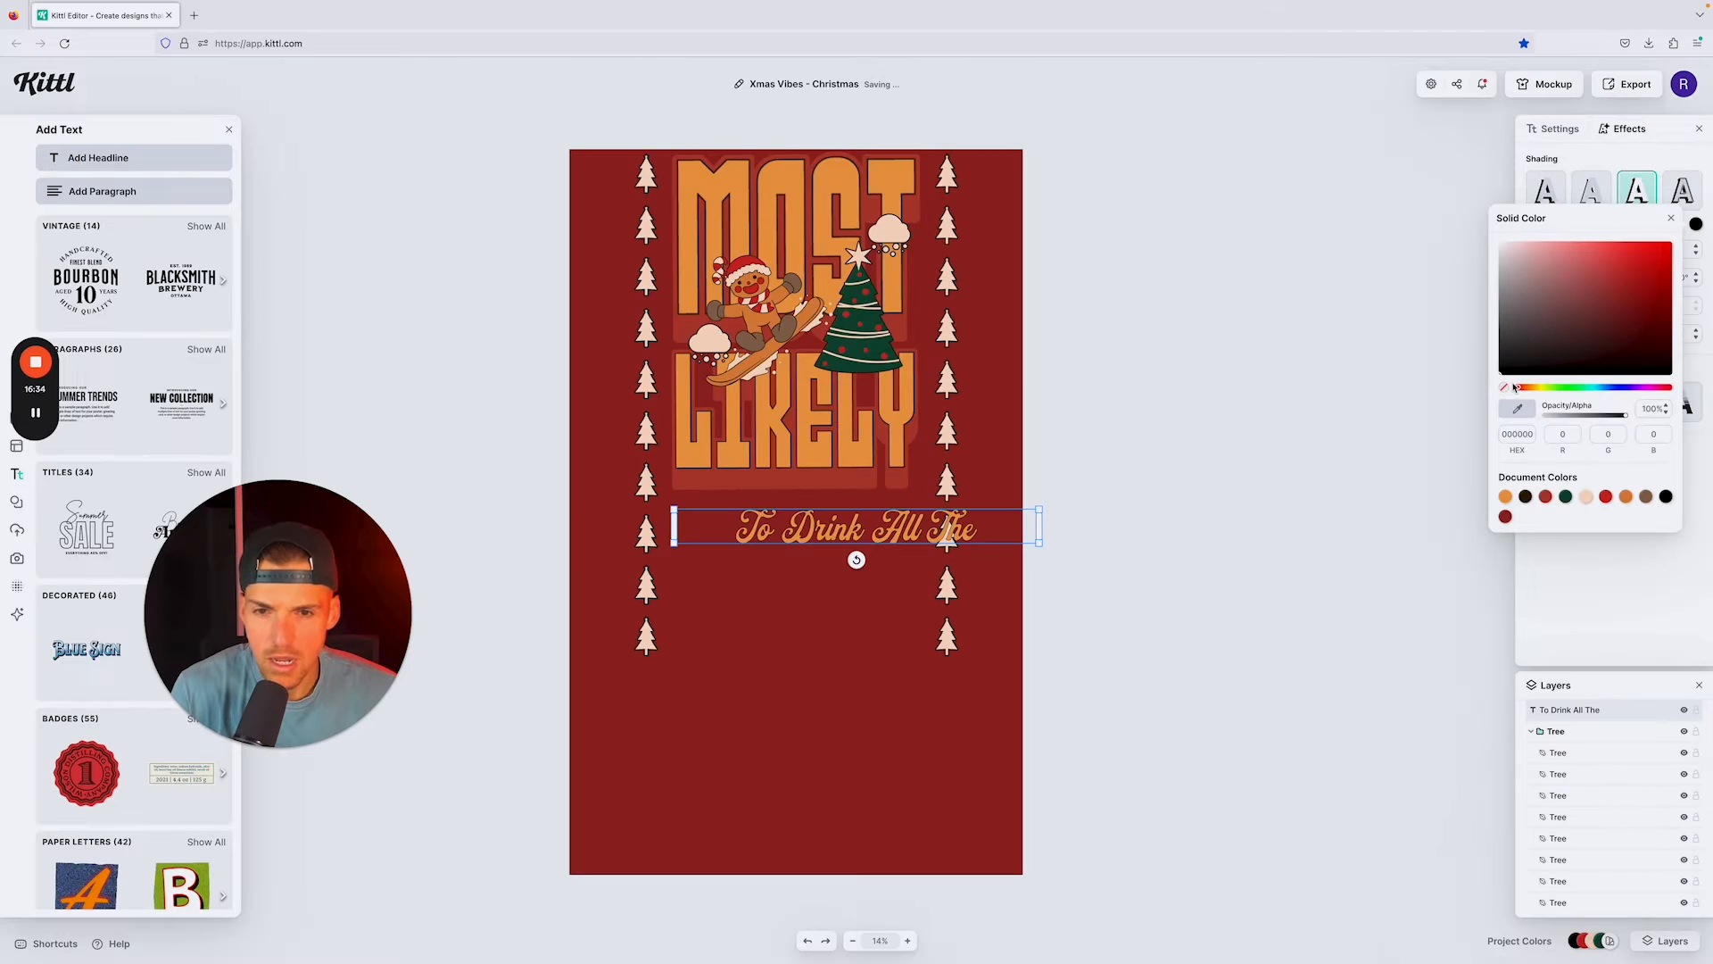
{"action": "left_click", "coordinate": [1585, 629]}
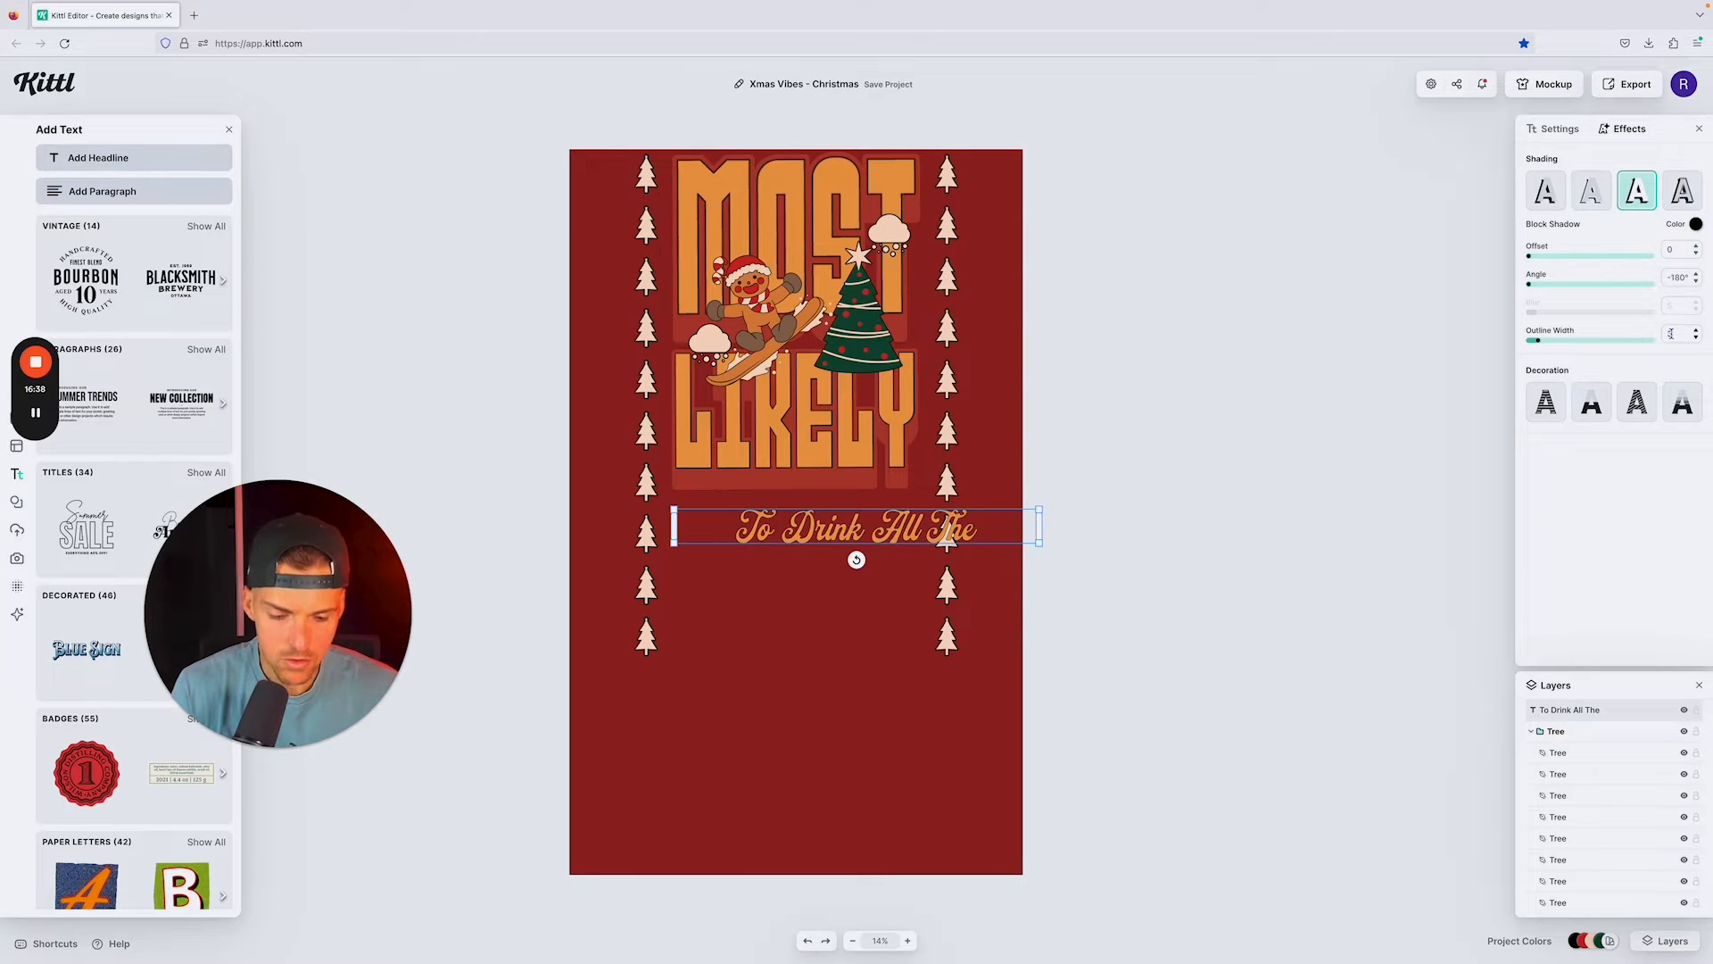
Step: Set the block shadow's outline width to 25 and move "To Drink All The" up directly beneath LIKELY, between the tree columns
{"action": "left_click", "coordinate": [1566, 340]}
{"action": "left_click", "coordinate": [1557, 398]}
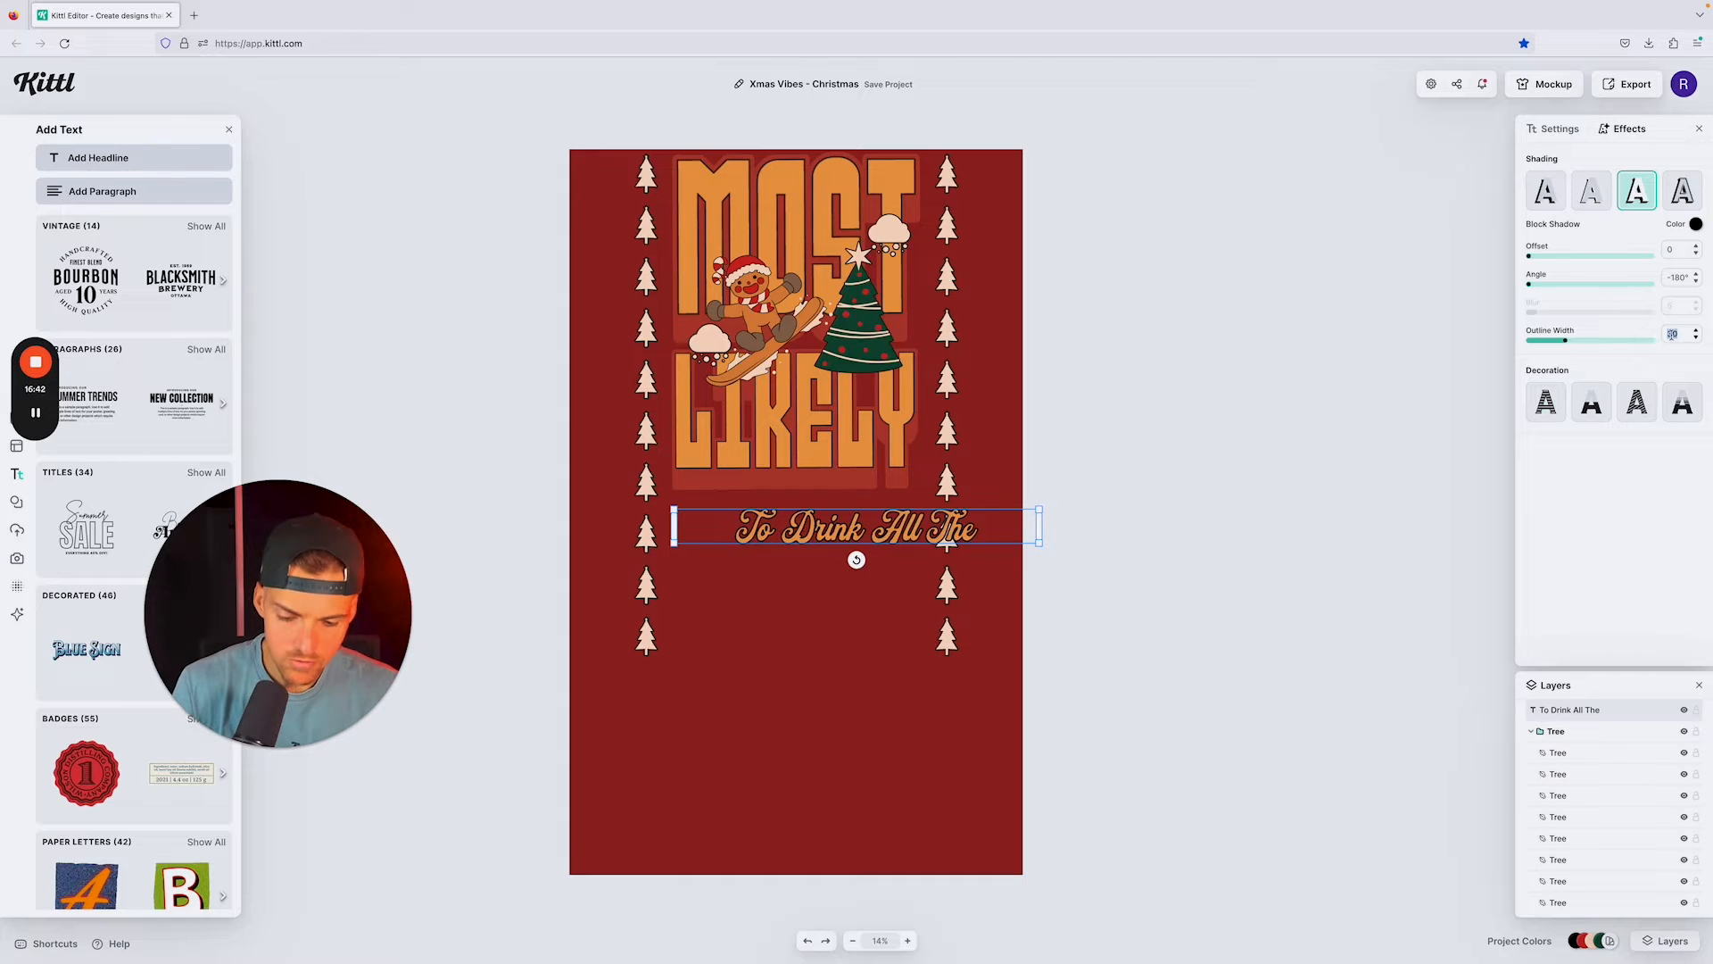
{"action": "key", "text": "Return"}
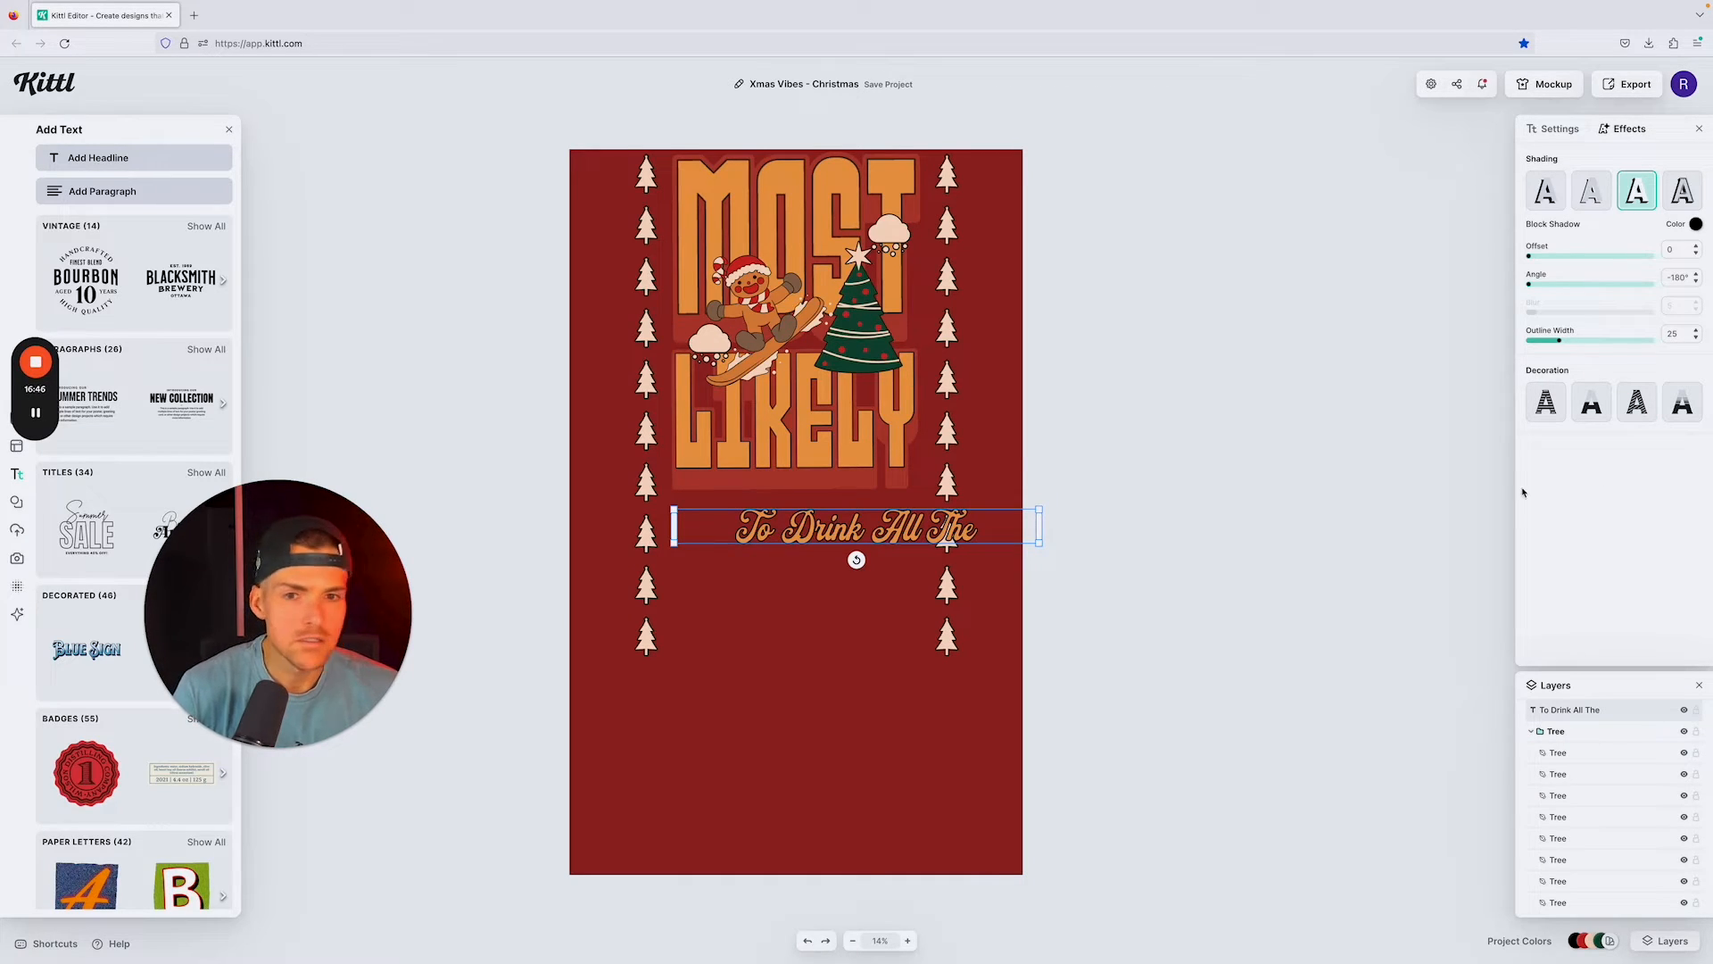
{"action": "left_click", "coordinate": [1277, 512]}
{"action": "left_click_drag", "start_coordinate": [907, 531], "coordinate": [845, 499]}
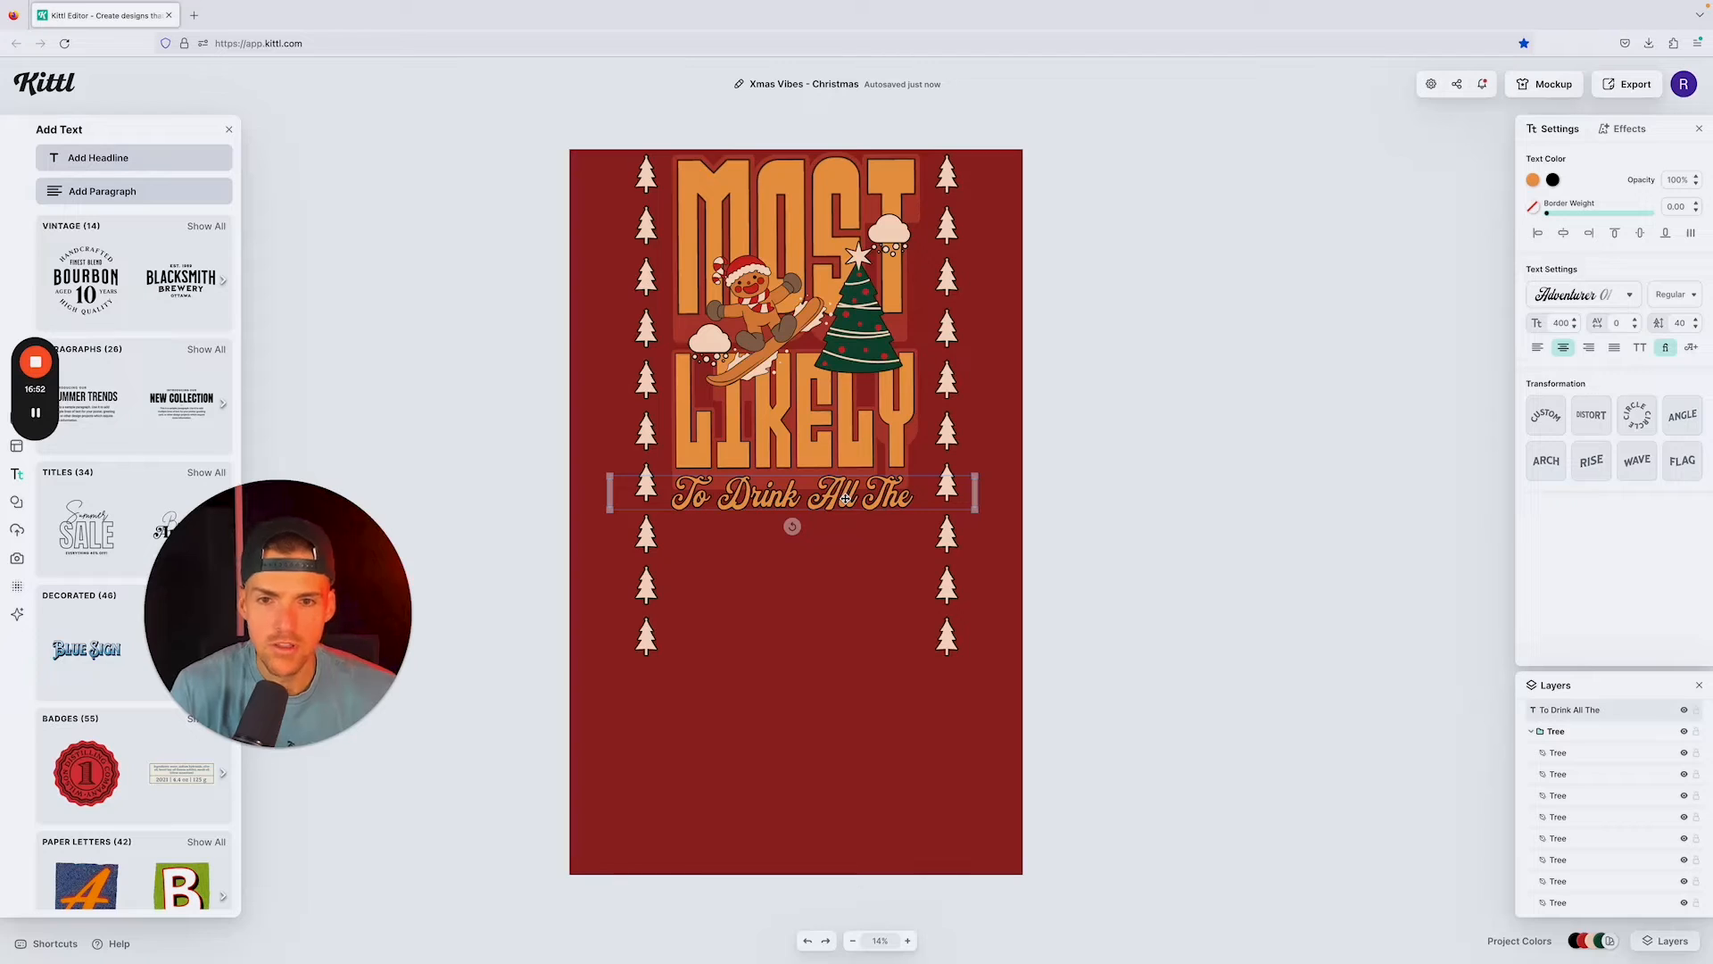
Step: Duplicate the MOST headline below "To Drink All The" and change the copy's text to BEER
{"action": "left_click", "coordinate": [839, 188]}
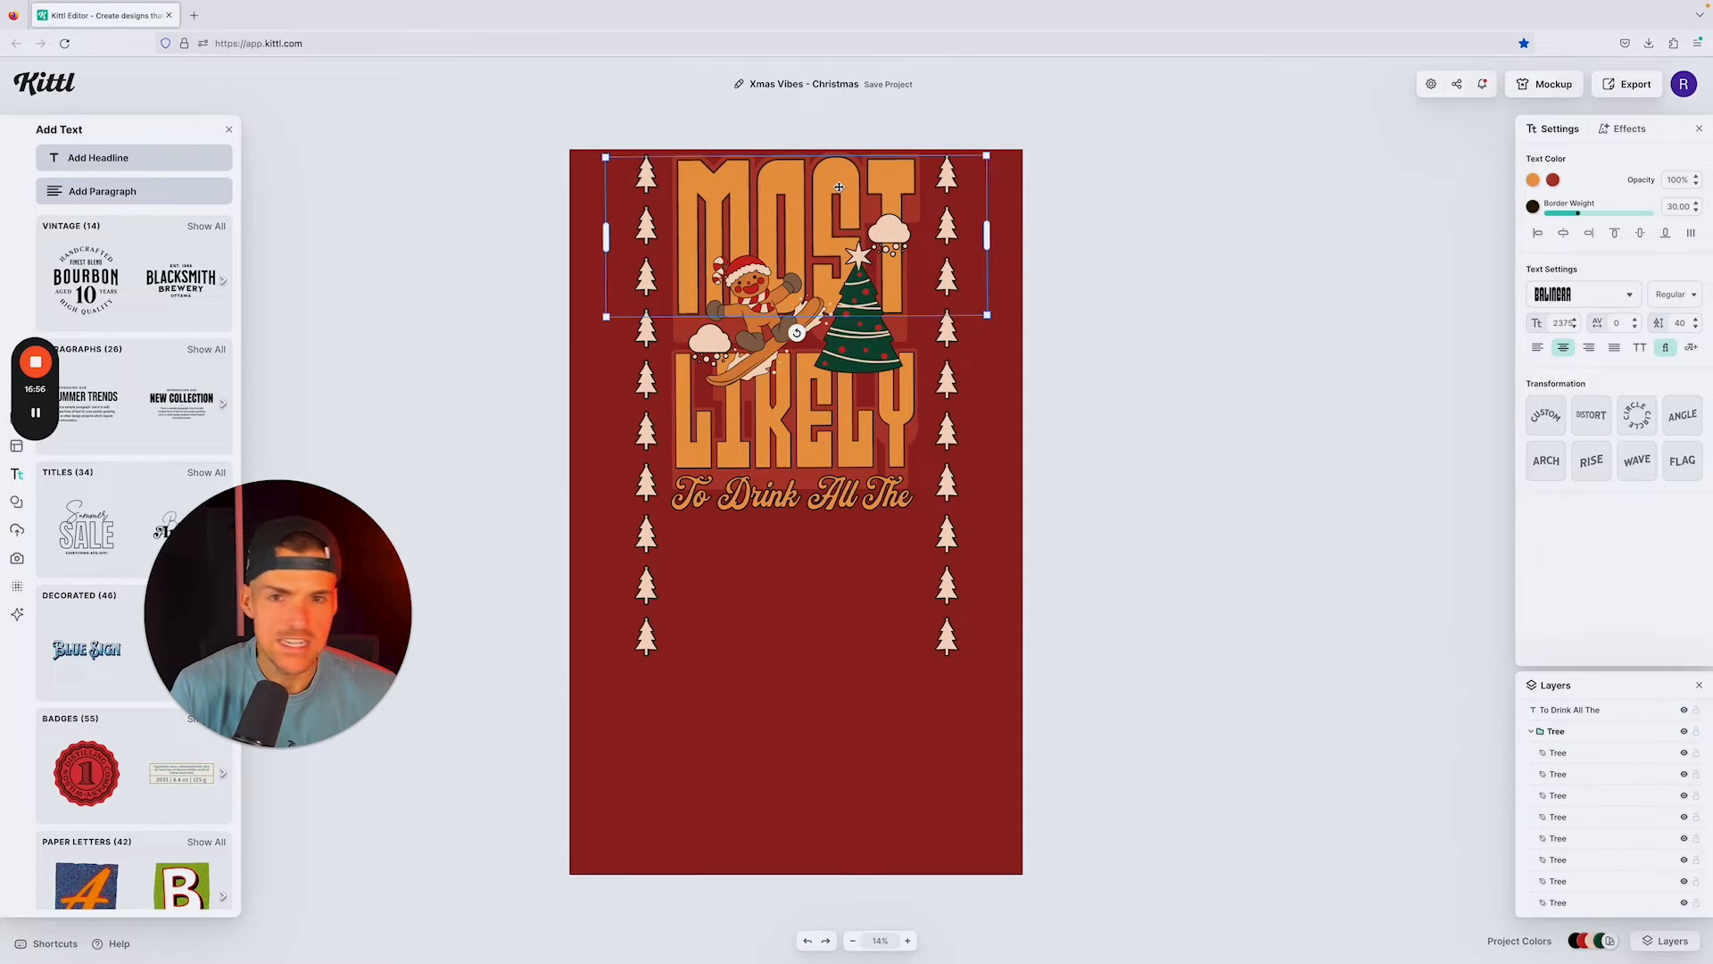
{"action": "key", "text": "ctrl+v"}
{"action": "left_click_drag", "start_coordinate": [839, 187], "coordinate": [835, 568]}
{"action": "scroll", "coordinate": [831, 558], "scroll_direction": "right", "scroll_amount": 1}
{"action": "double_click", "coordinate": [828, 536]}
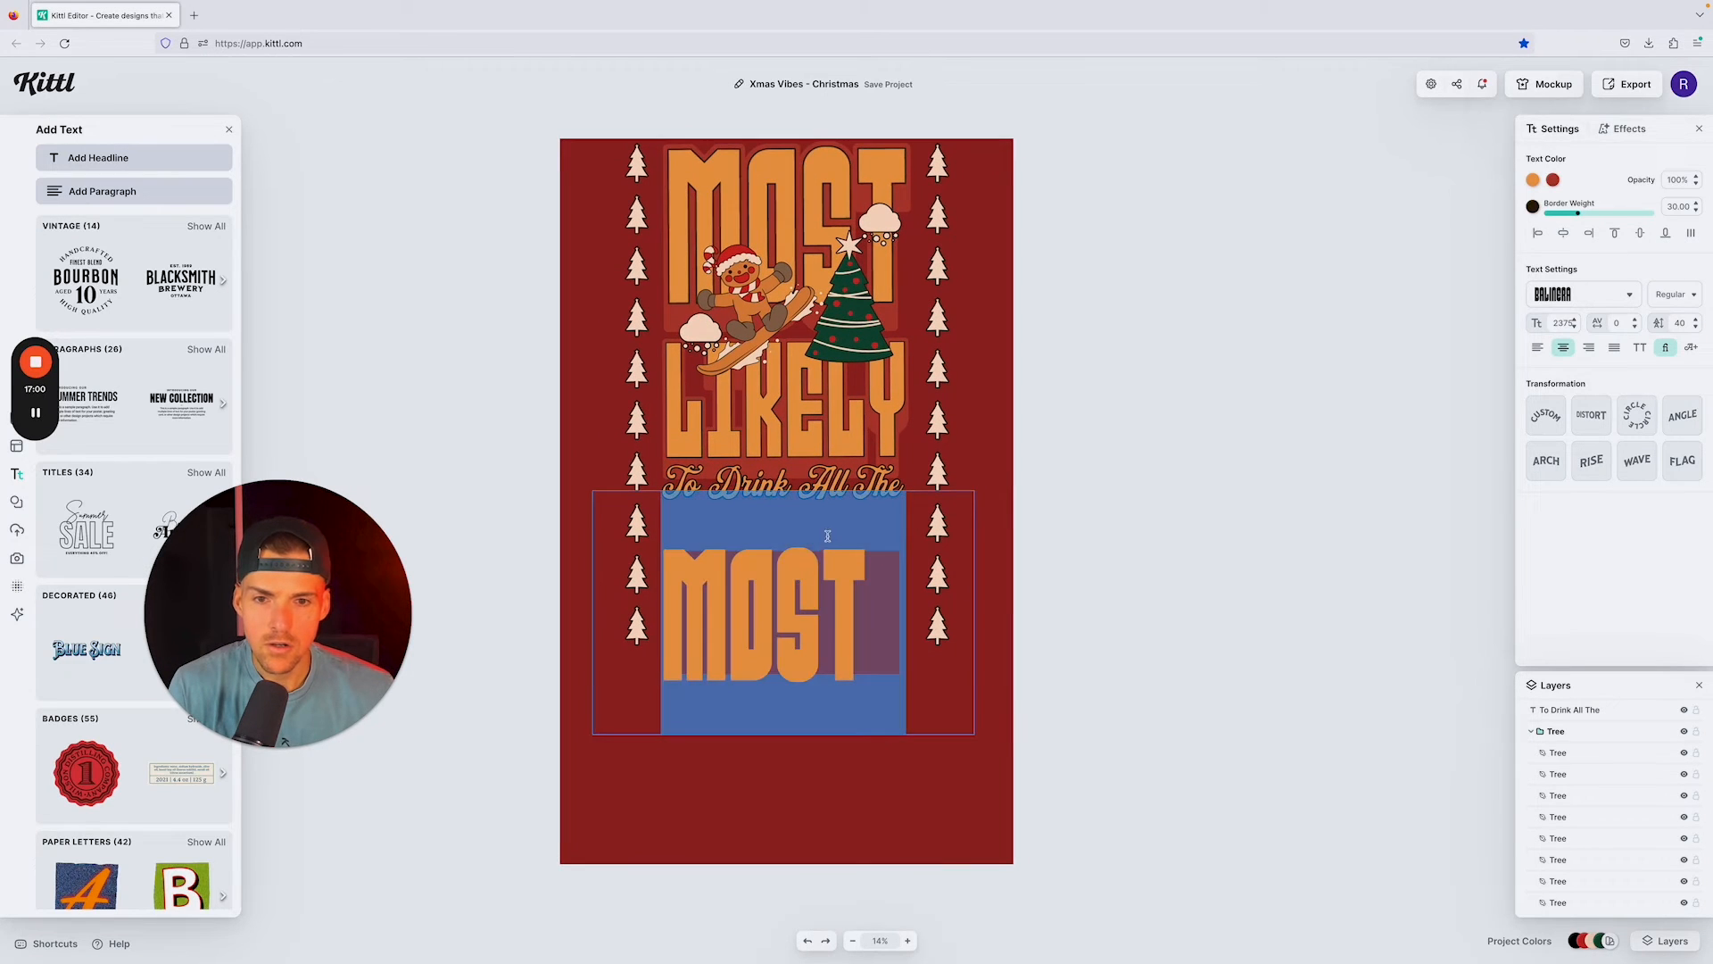
{"action": "type", "text": "BEER"}
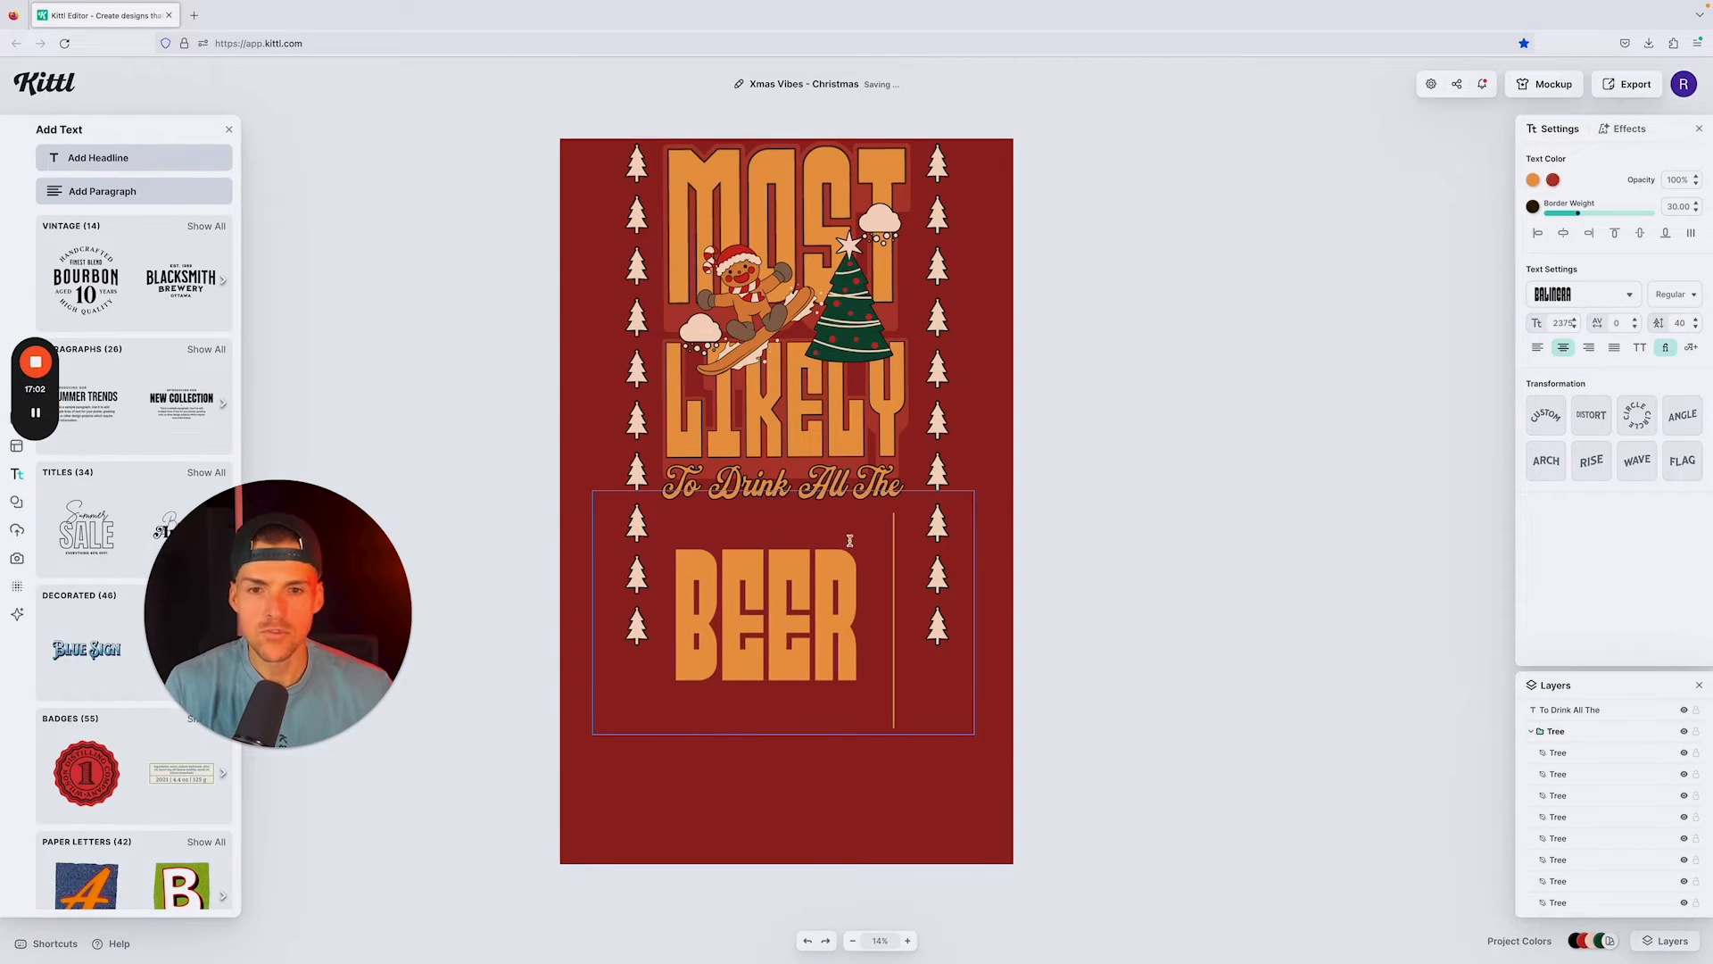
{"action": "left_click", "coordinate": [1216, 498]}
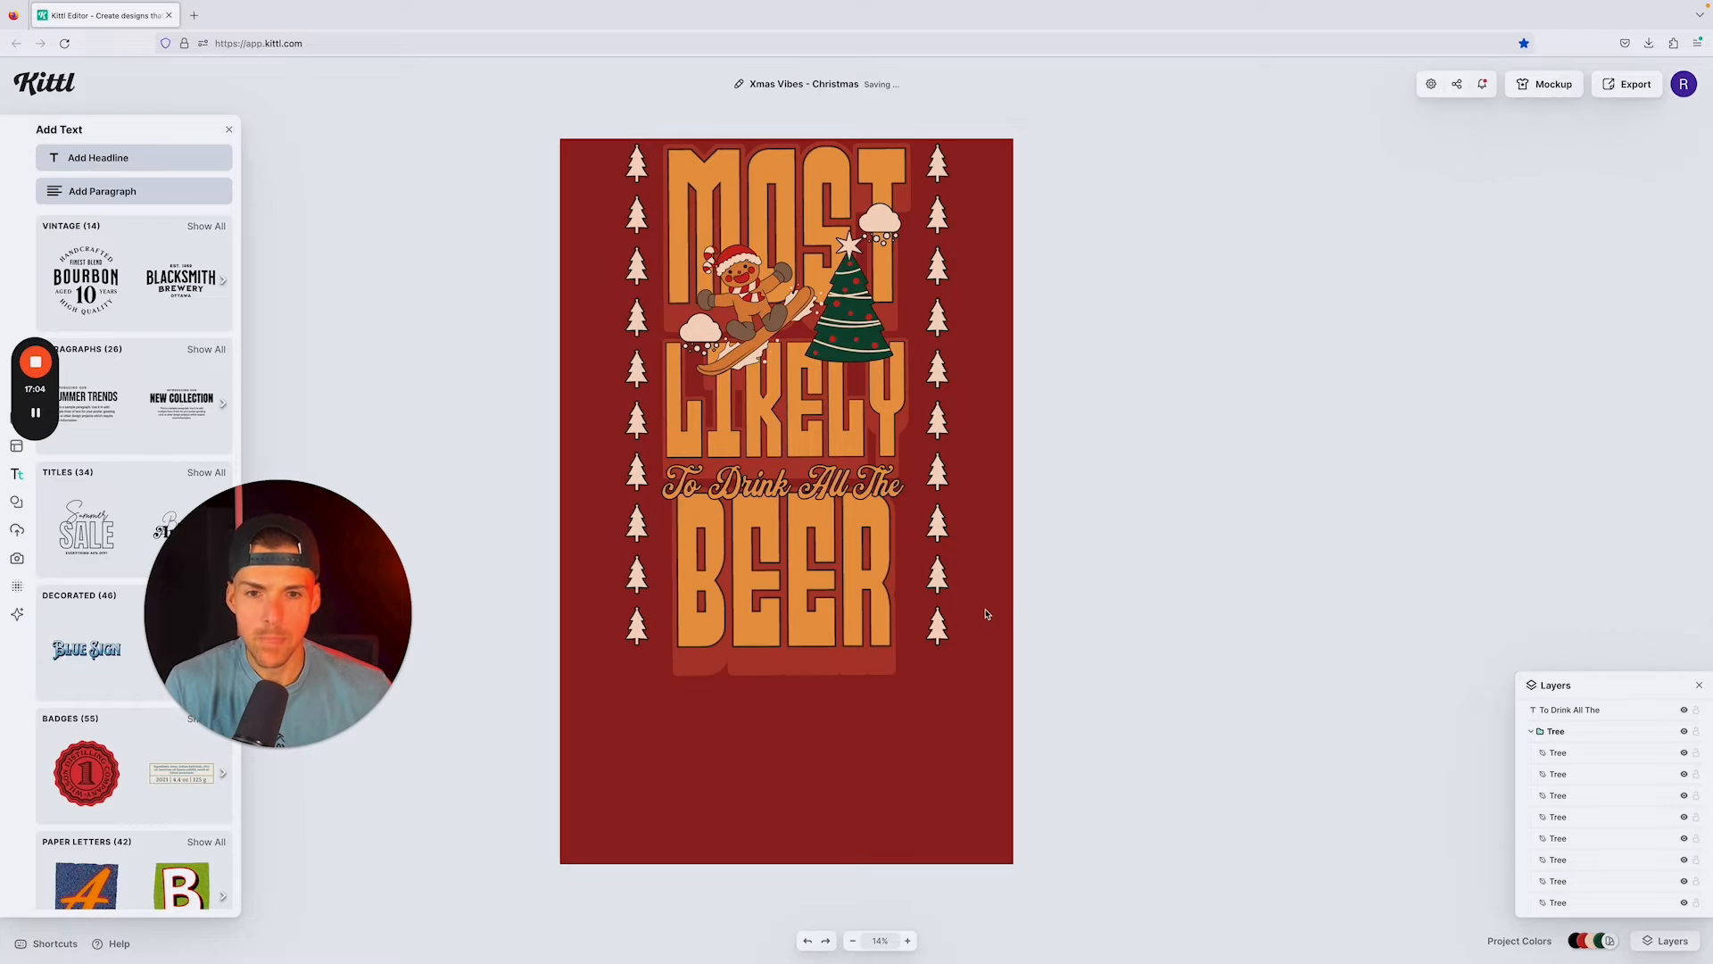
Step: Enlarge BEER to match the width of the words above and center it between the tree columns under "To Drink All The"
{"action": "left_click", "coordinate": [859, 596]}
{"action": "left_click_drag", "start_coordinate": [860, 596], "coordinate": [856, 598]}
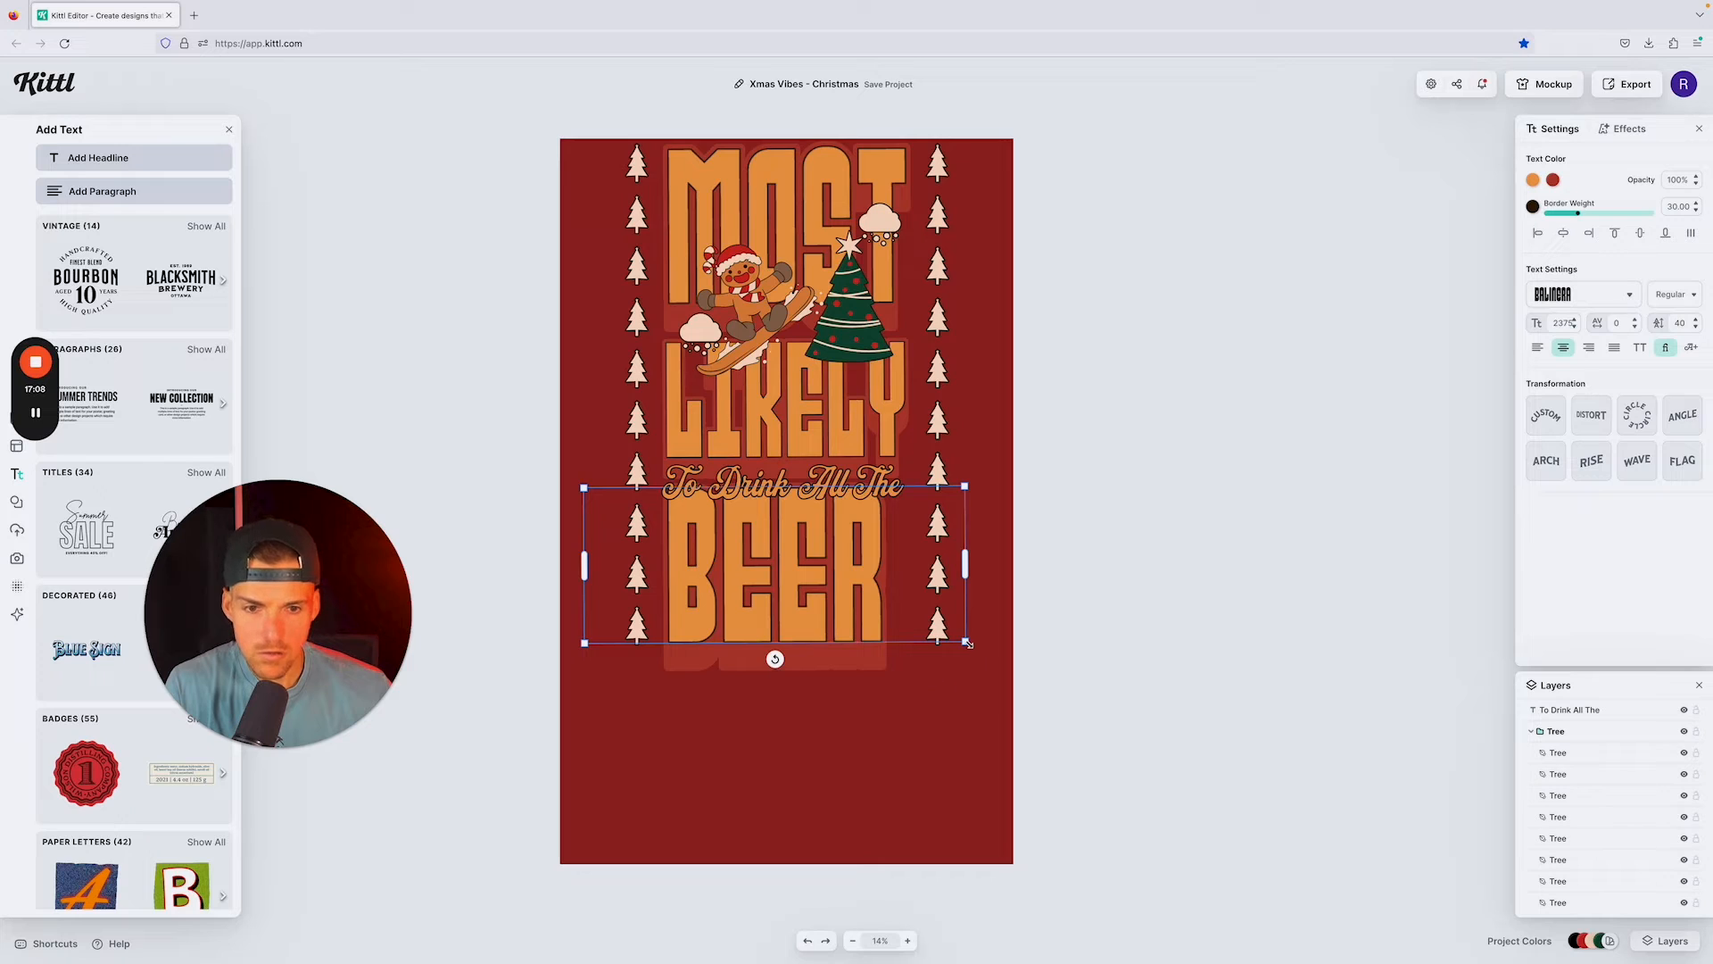
{"action": "left_click_drag", "start_coordinate": [967, 642], "coordinate": [1005, 658]}
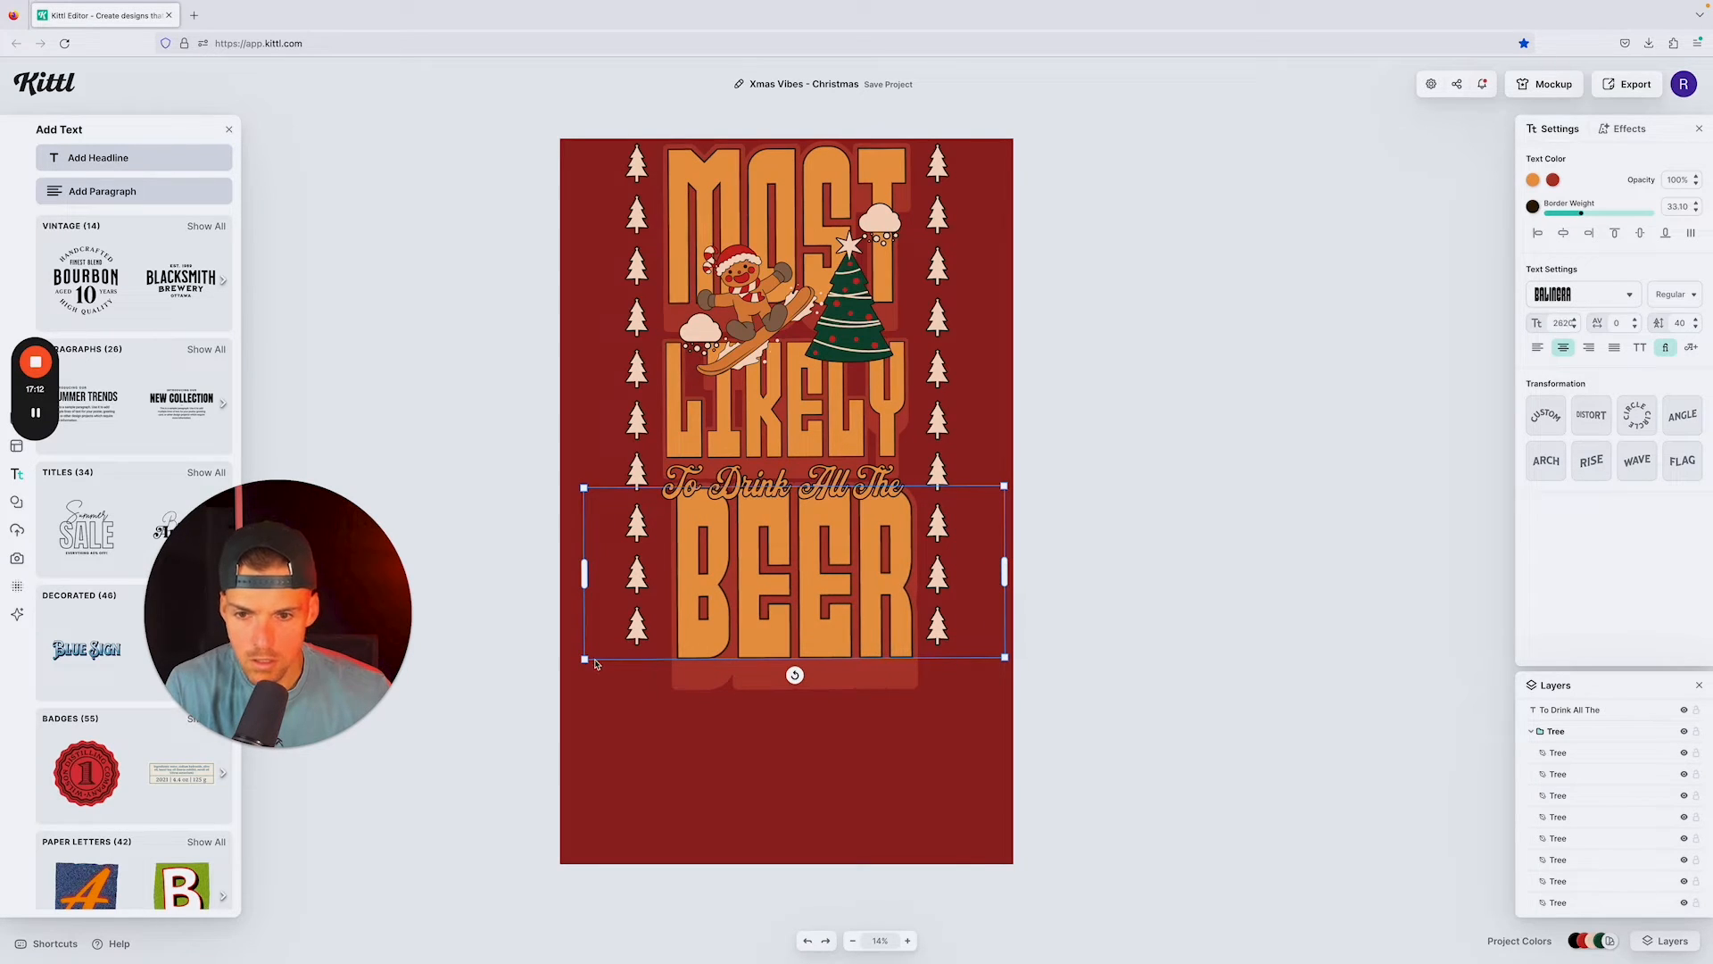
{"action": "left_click_drag", "start_coordinate": [581, 664], "coordinate": [575, 667]}
{"action": "left_click_drag", "start_coordinate": [760, 603], "coordinate": [755, 608]}
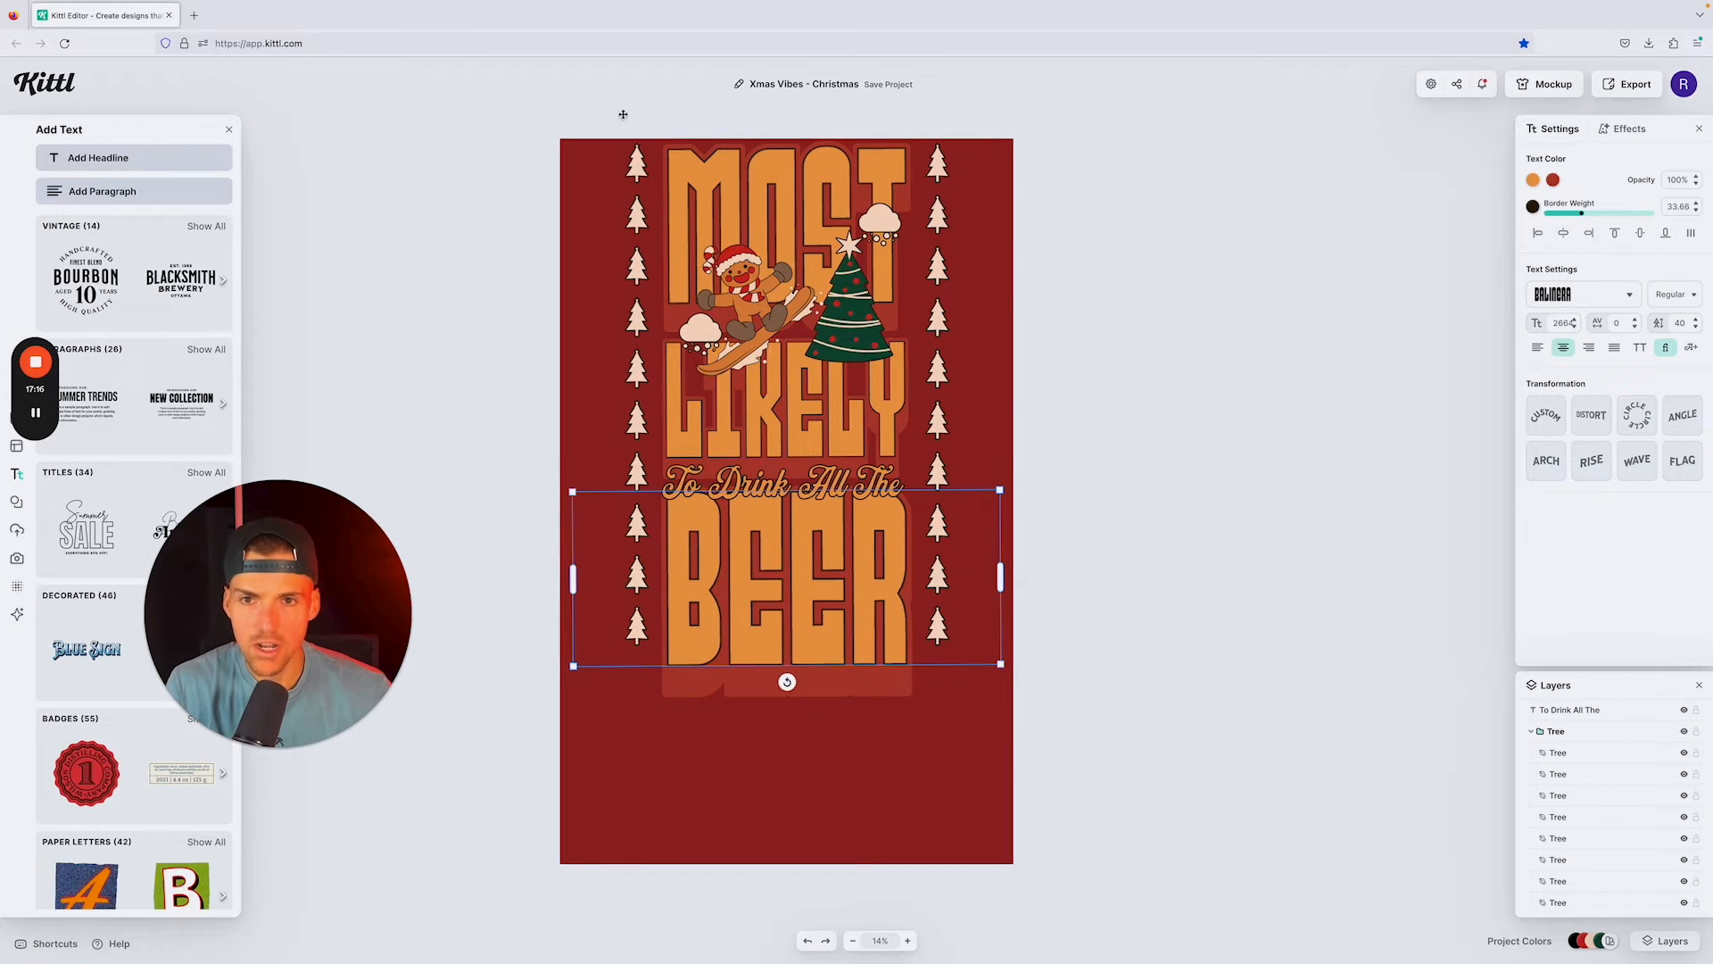
{"action": "left_click", "coordinate": [1123, 335]}
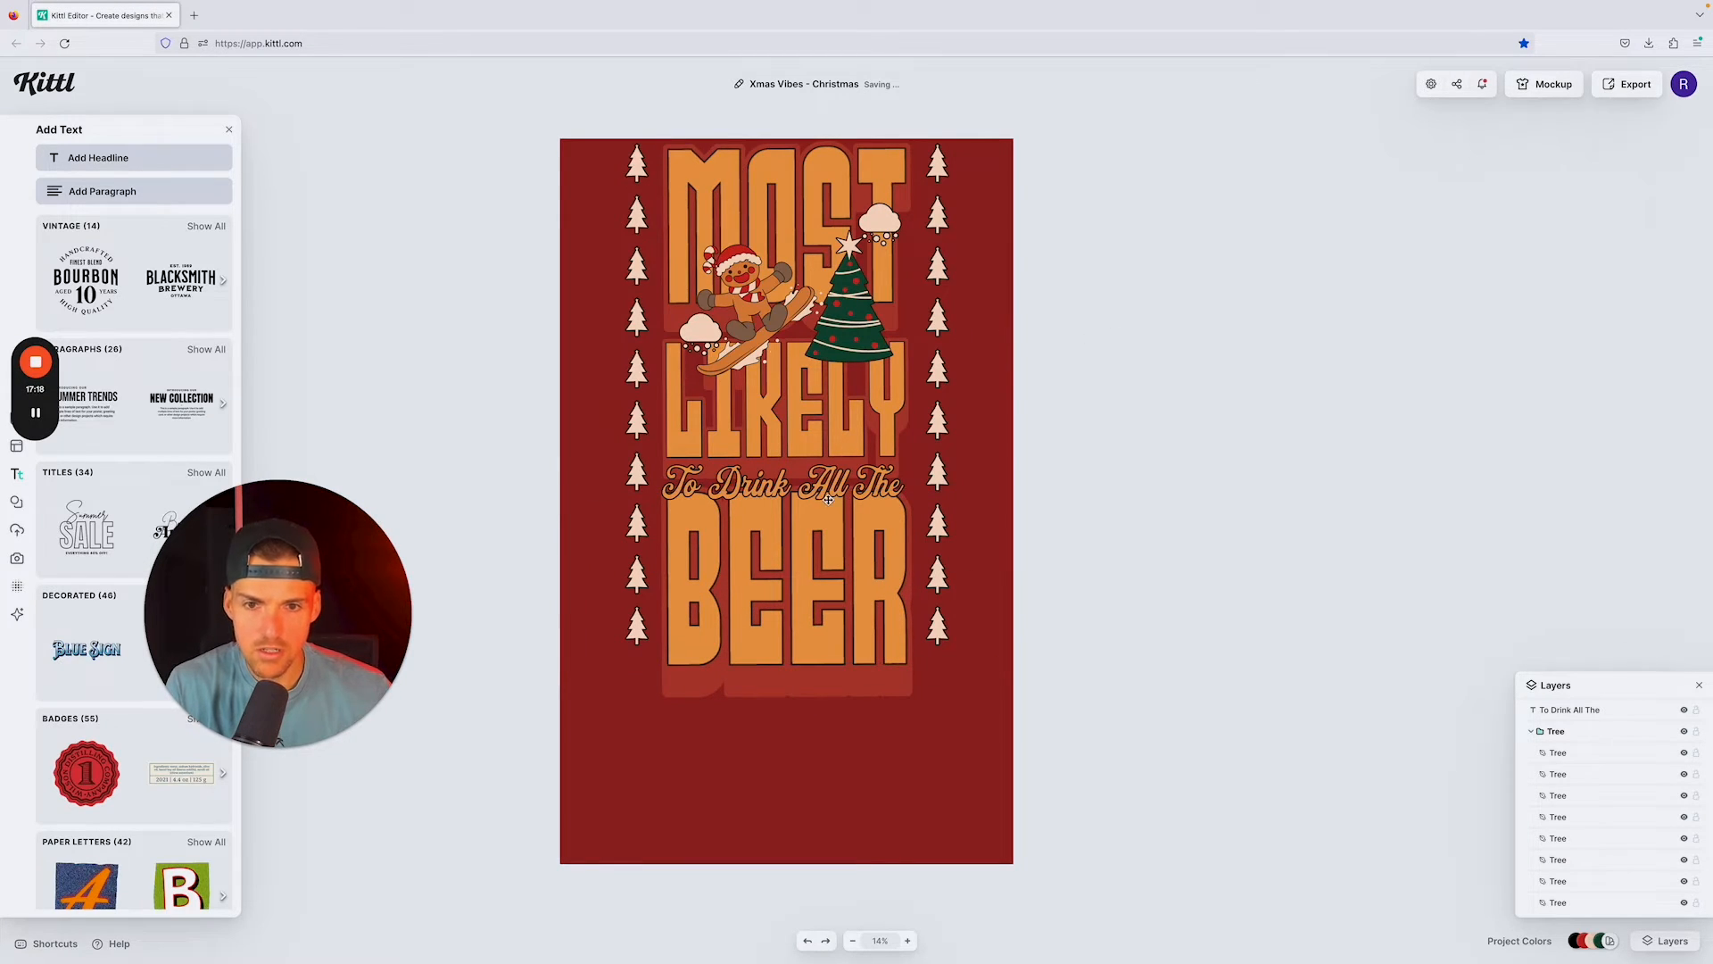
Step: Nudge "To Drink All The" slightly down so it sits midway between LIKELY and BEER
{"action": "left_click", "coordinate": [834, 479]}
{"action": "left_click_drag", "start_coordinate": [834, 477], "coordinate": [834, 489]}
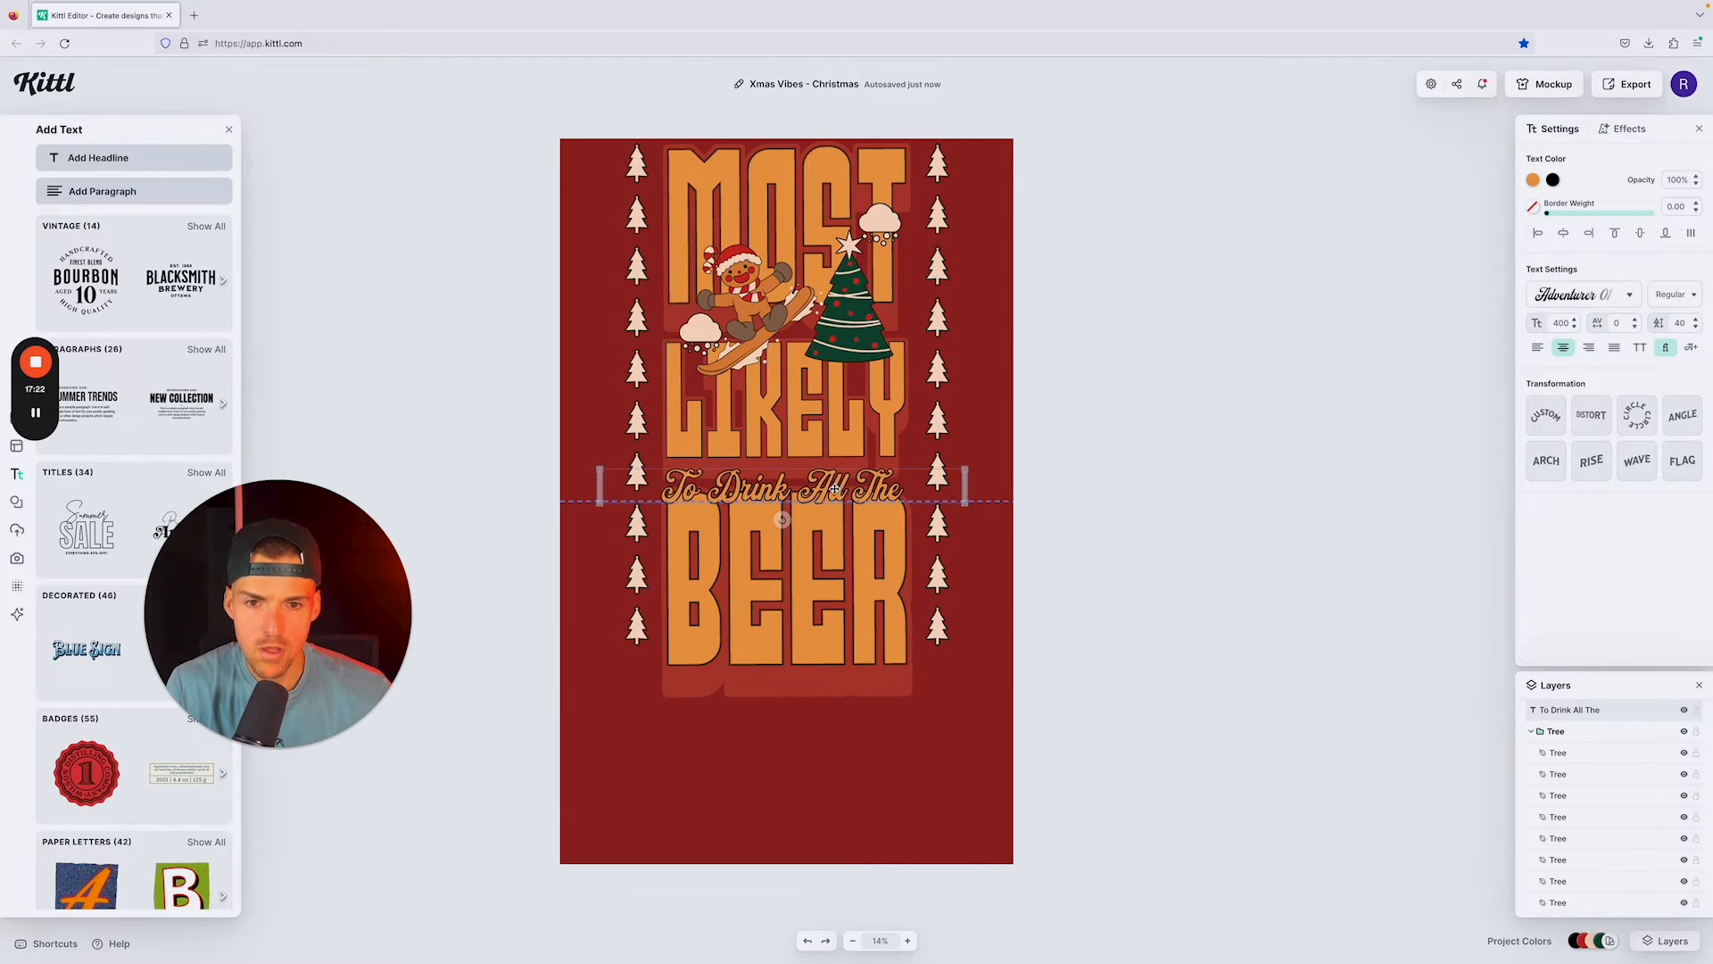
{"action": "left_click", "coordinate": [1071, 483]}
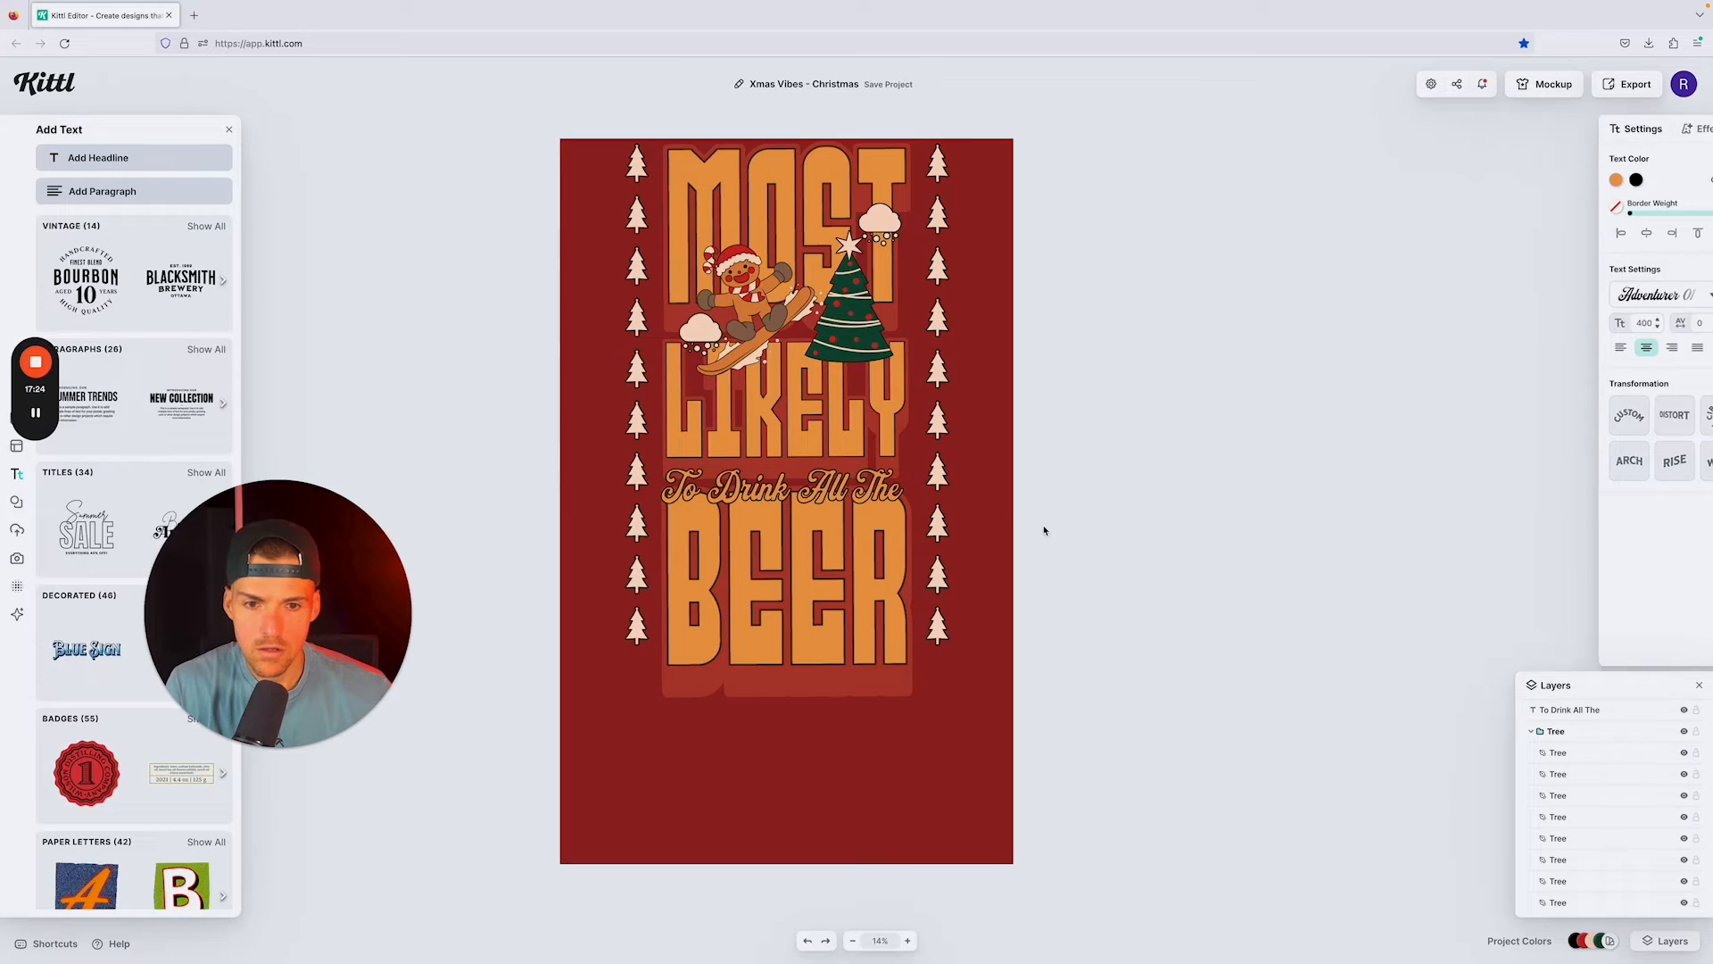
Step: Extend both tree columns with one more tree at the bottom, level with the lower edge of BEER
{"action": "left_click", "coordinate": [938, 625]}
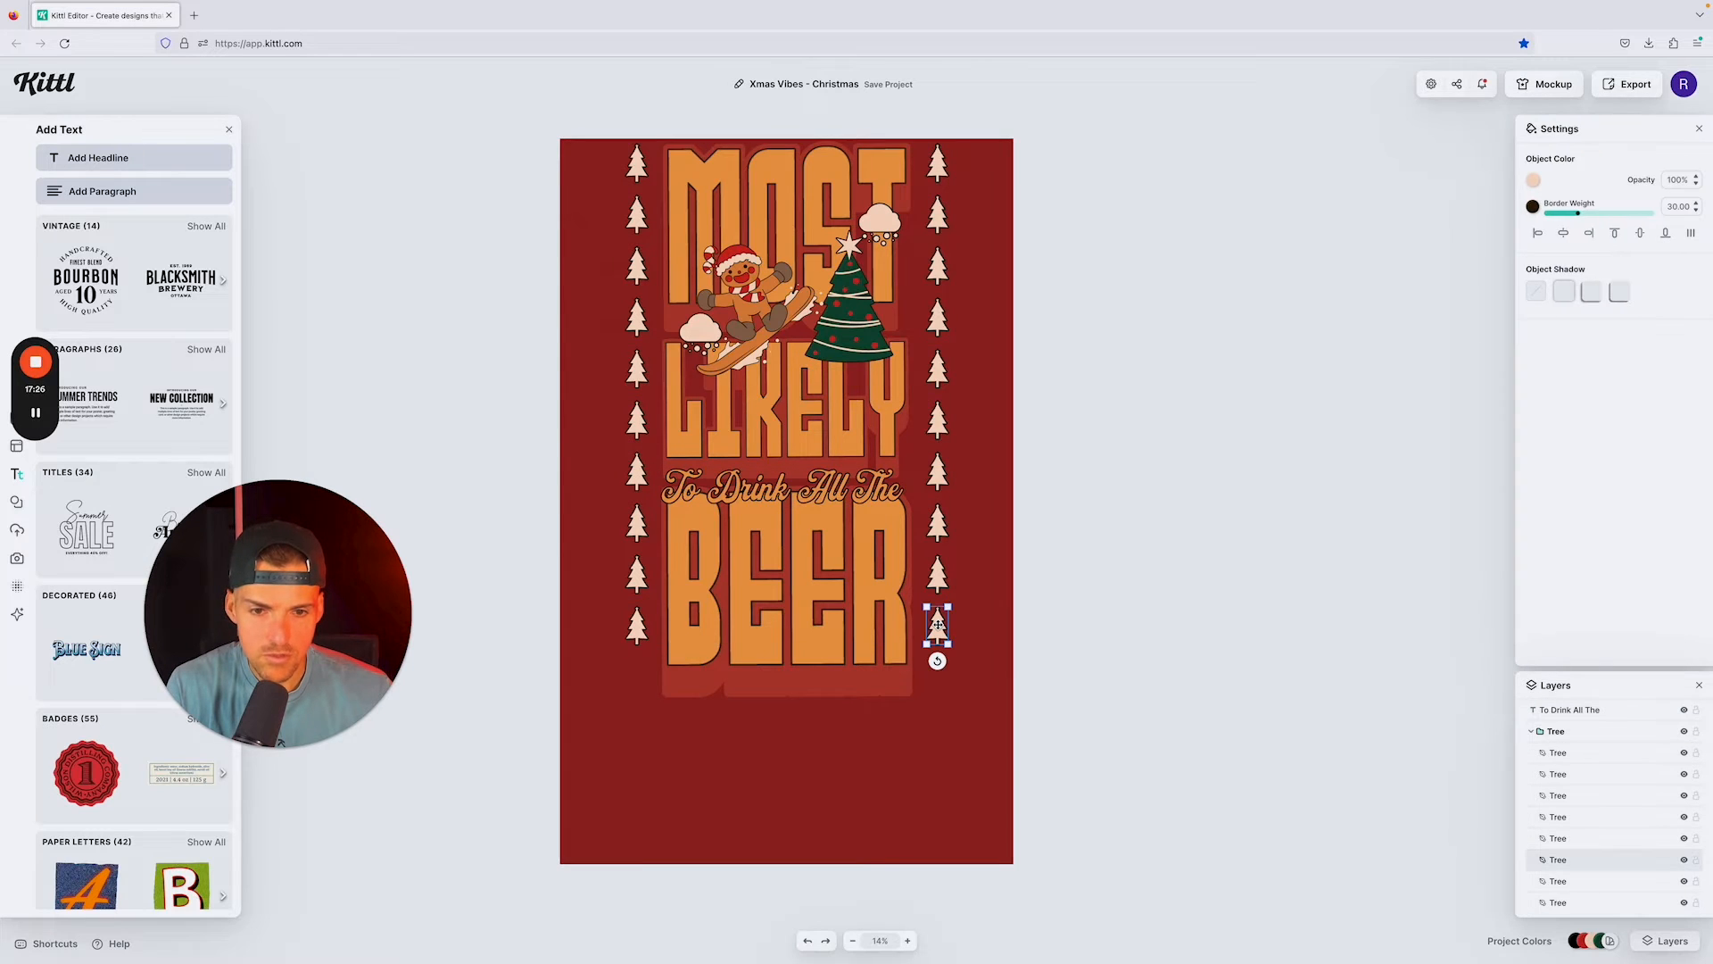
{"action": "left_click_drag", "start_coordinate": [937, 627], "coordinate": [937, 678]}
{"action": "left_click", "coordinate": [1101, 639]}
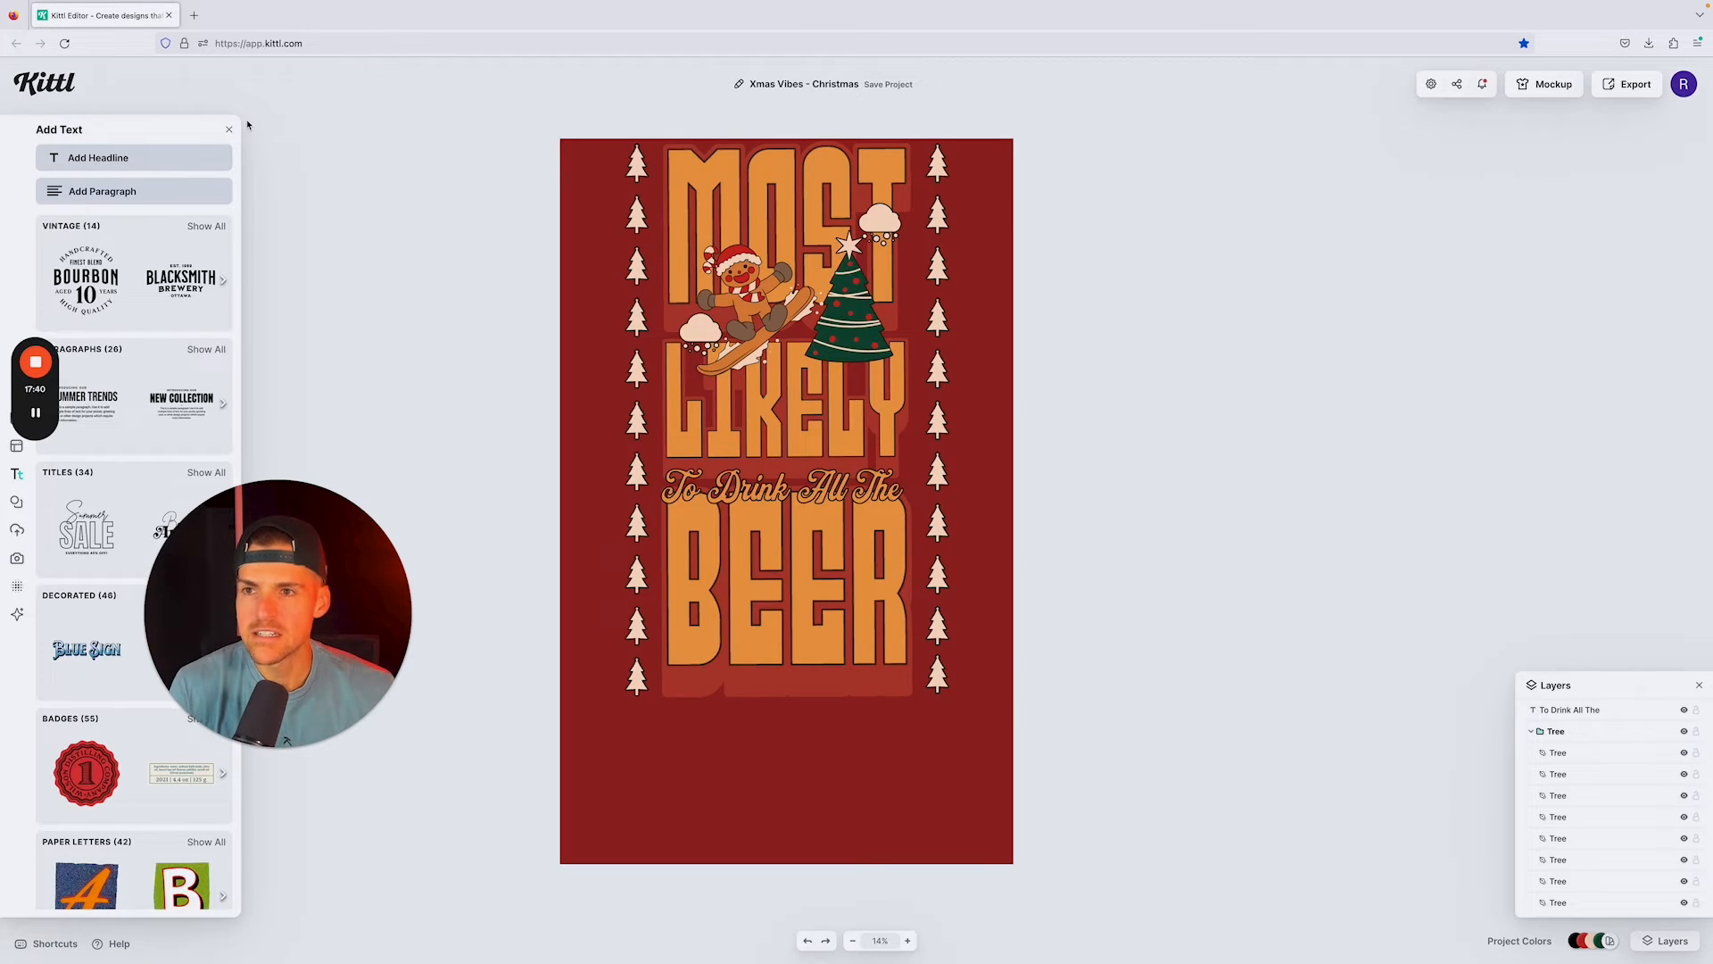
Step: Close the text options and search the elements library for "beer"
{"action": "left_click", "coordinate": [230, 132]}
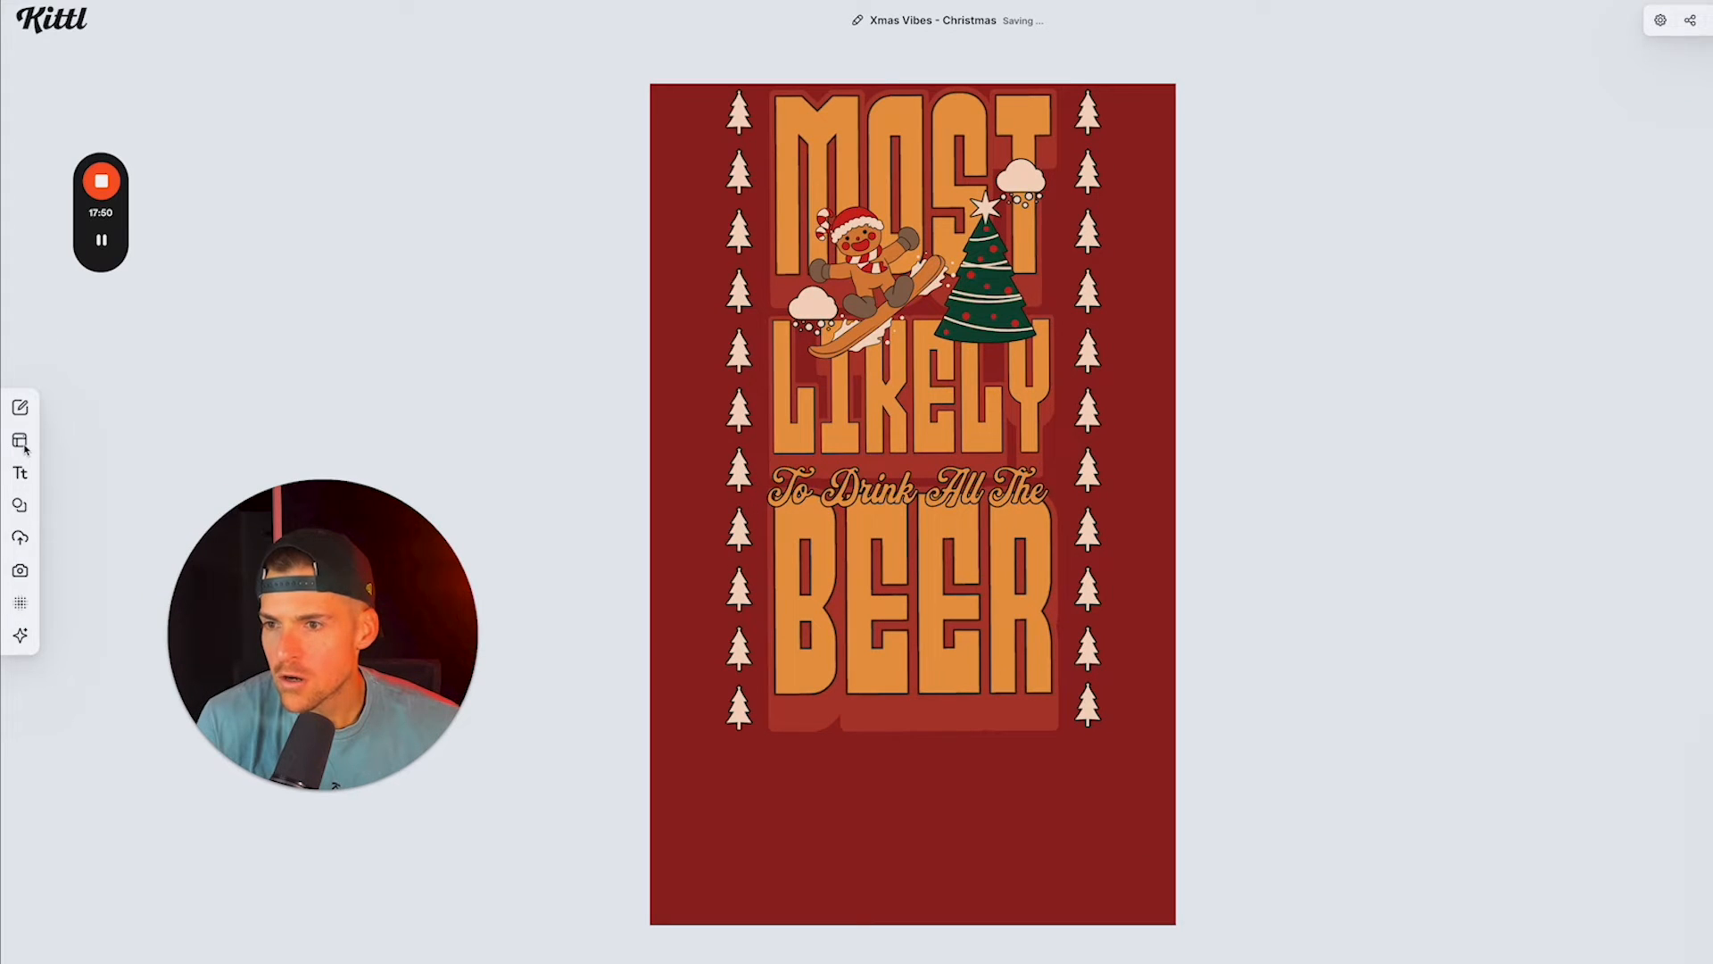
{"action": "mouse_move", "coordinate": [24, 446]}
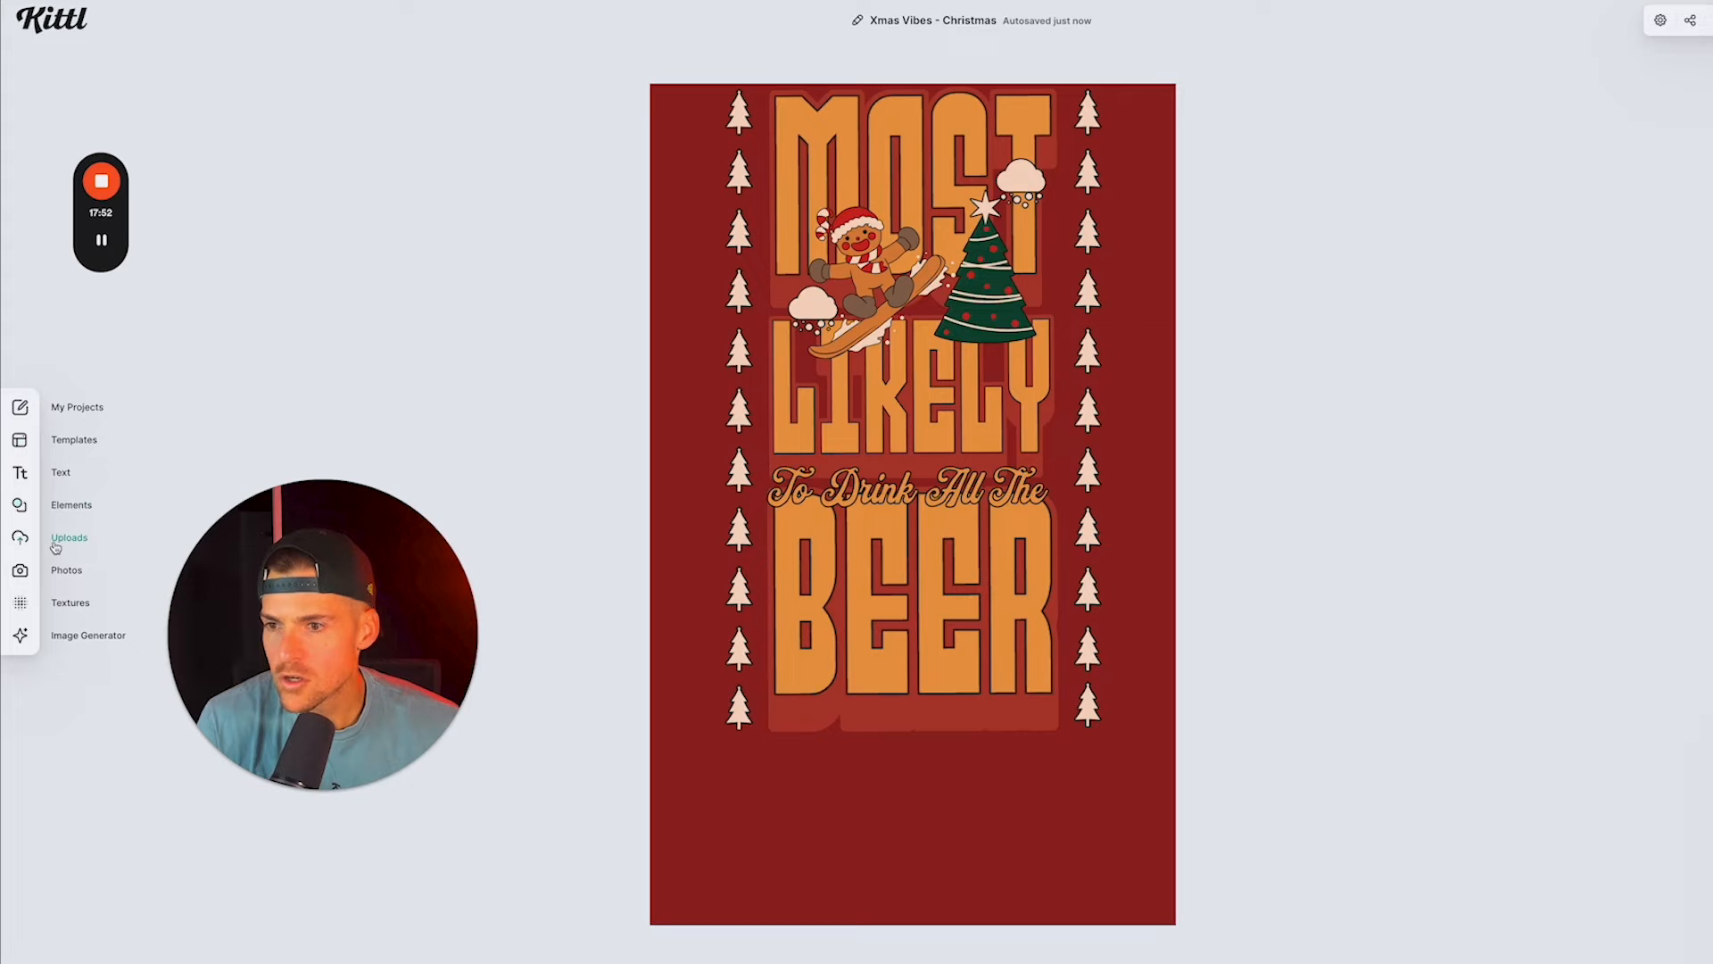
{"action": "left_click", "coordinate": [21, 507]}
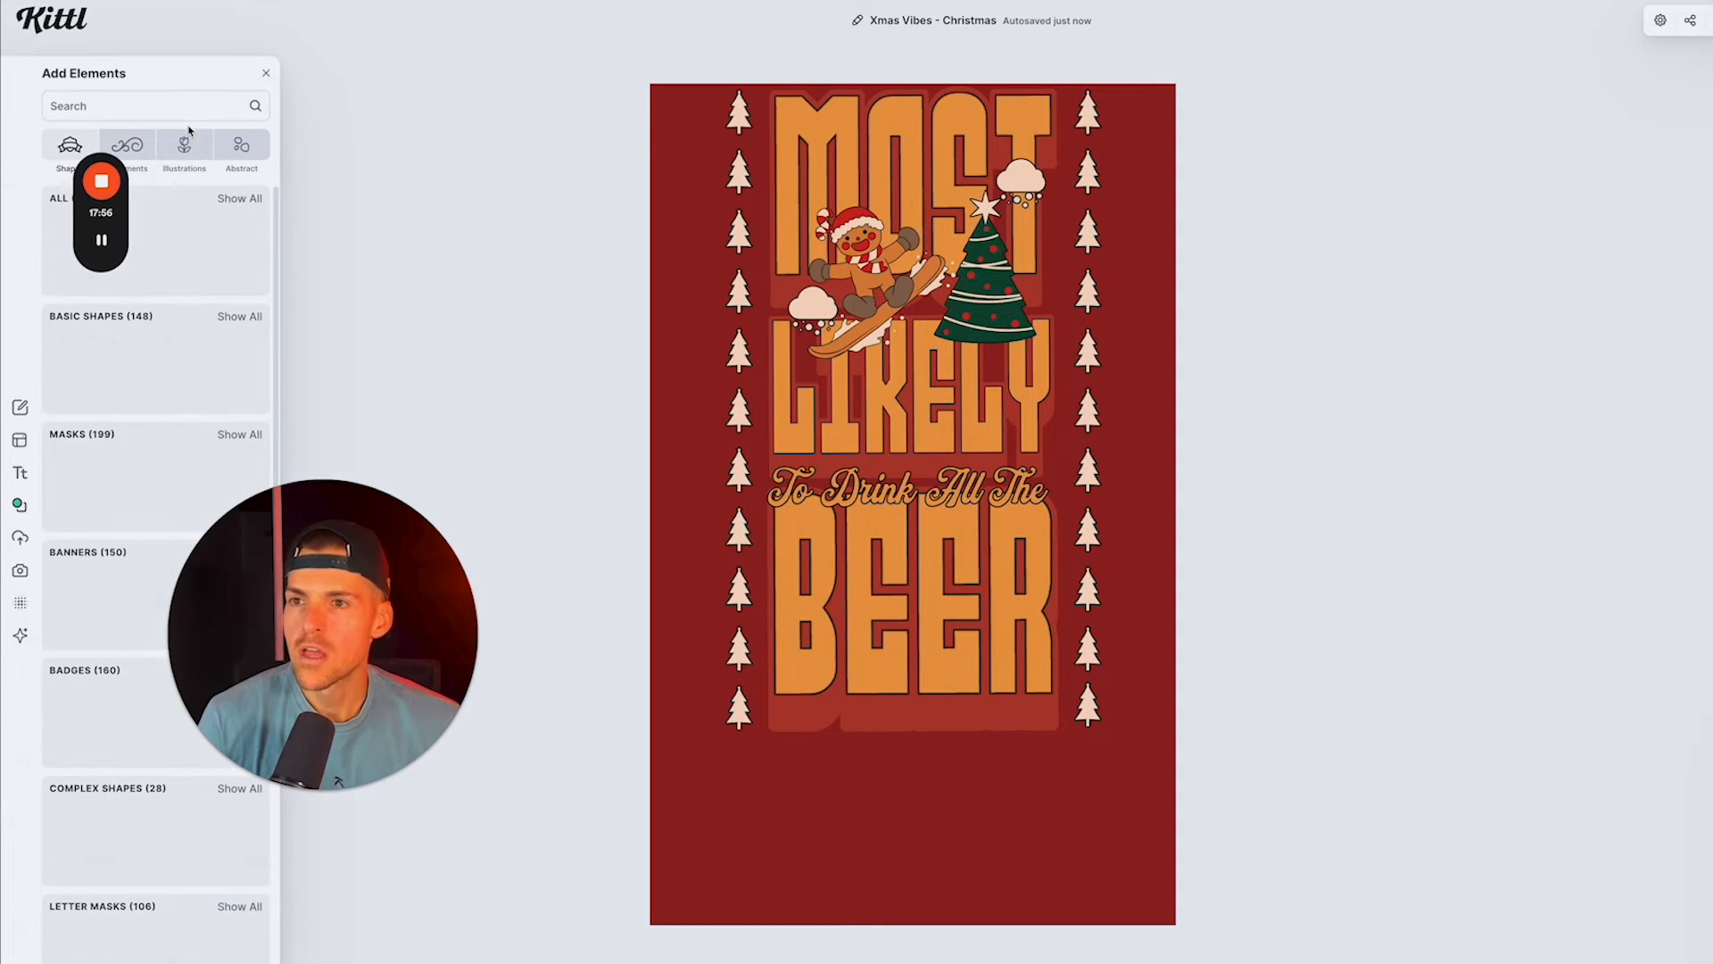
{"action": "type", "text": "beer"}
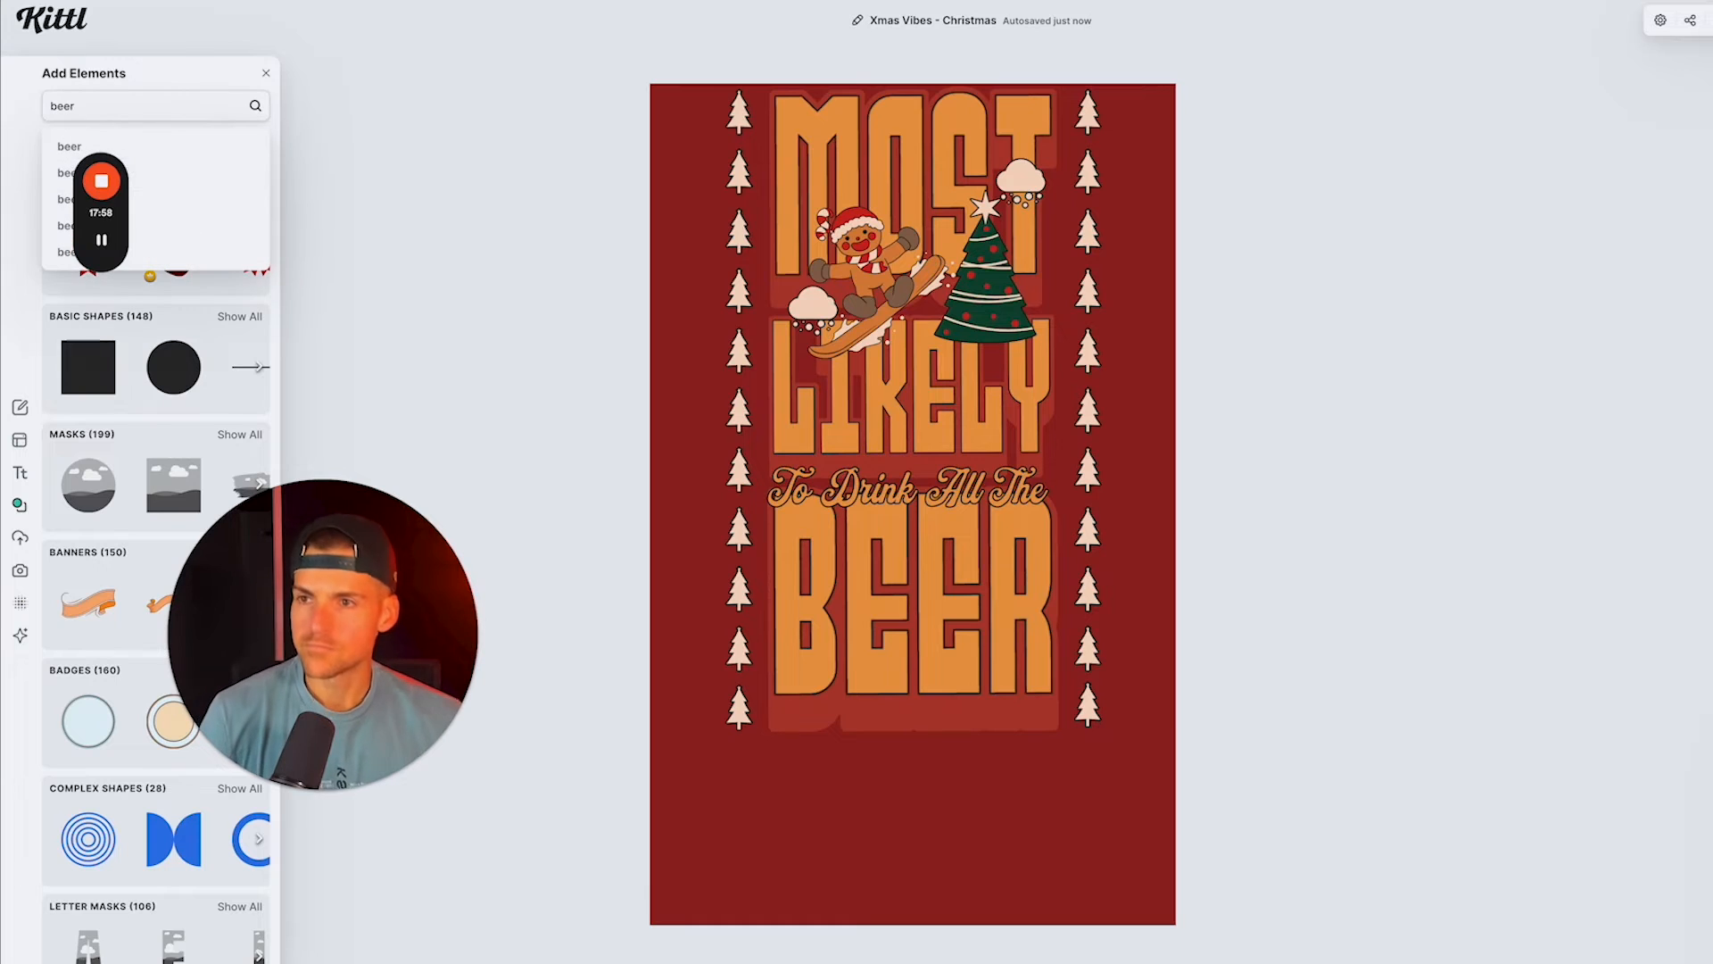
{"action": "key", "text": "Return"}
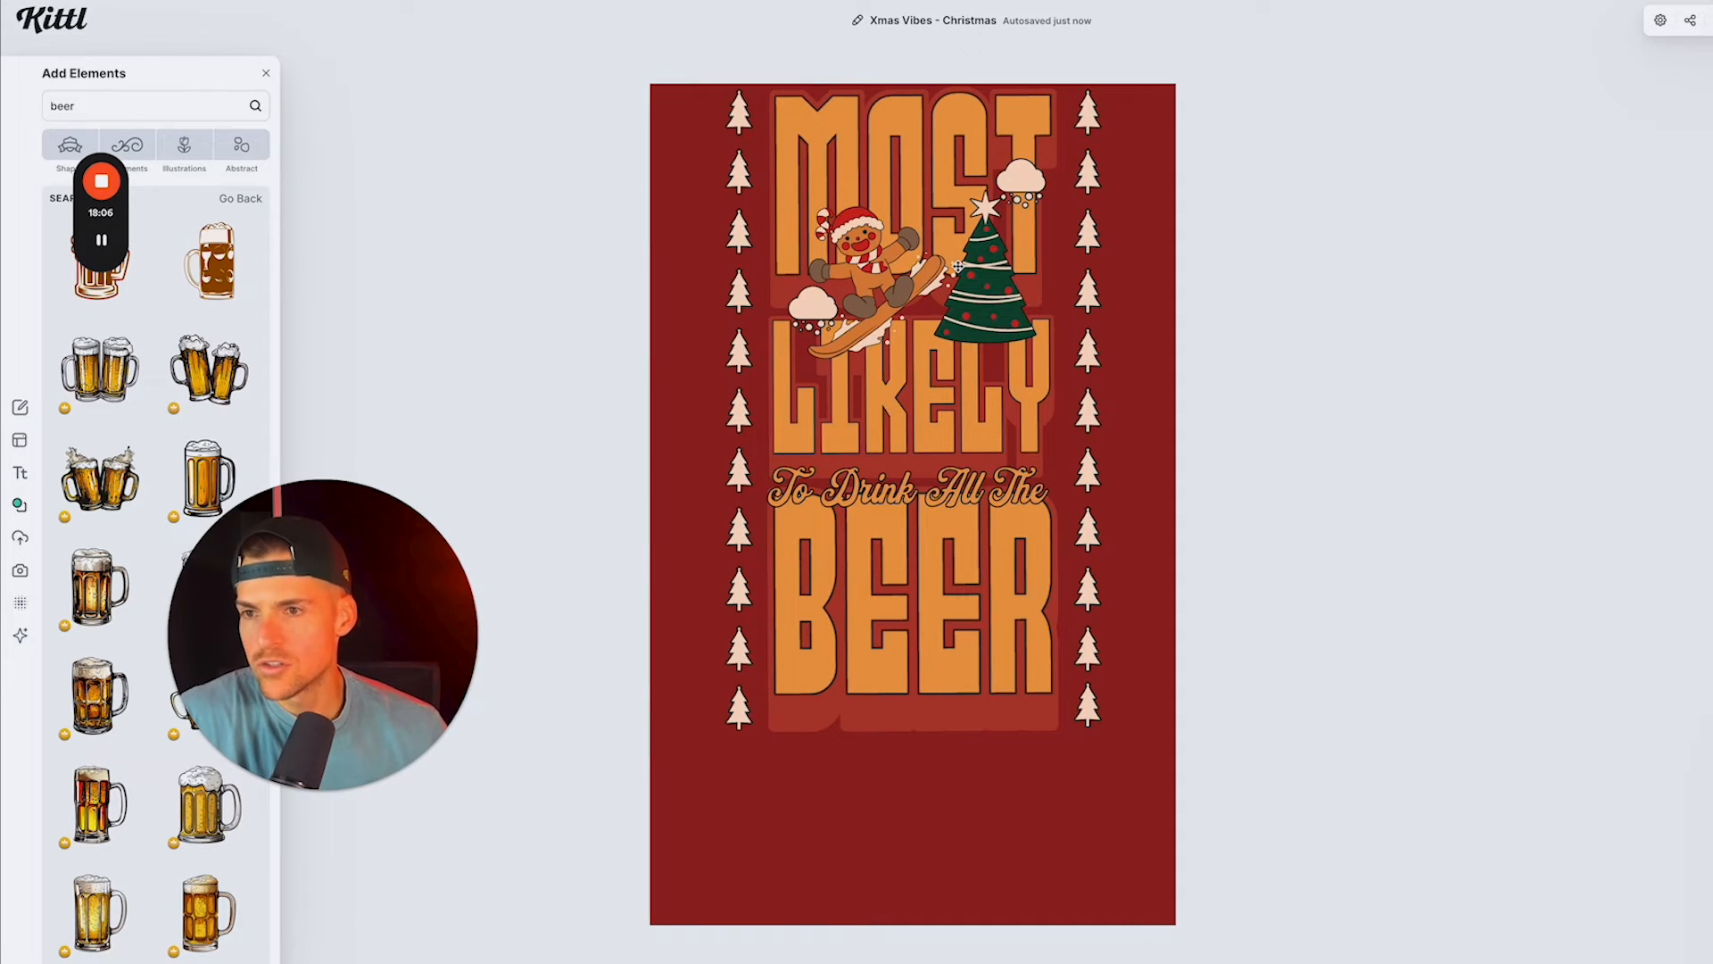
Step: Add the pointing, walking beer glass character from the results, place it over the right half of BEER and enlarge it slightly
{"action": "scroll", "coordinate": [146, 438], "scroll_direction": "down", "scroll_amount": 1}
{"action": "scroll", "coordinate": [145, 437], "scroll_direction": "down", "scroll_amount": 10}
{"action": "scroll", "coordinate": [150, 437], "scroll_direction": "down", "scroll_amount": 3}
{"action": "scroll", "coordinate": [150, 437], "scroll_direction": "down", "scroll_amount": 10}
{"action": "scroll", "coordinate": [149, 437], "scroll_direction": "down", "scroll_amount": 8}
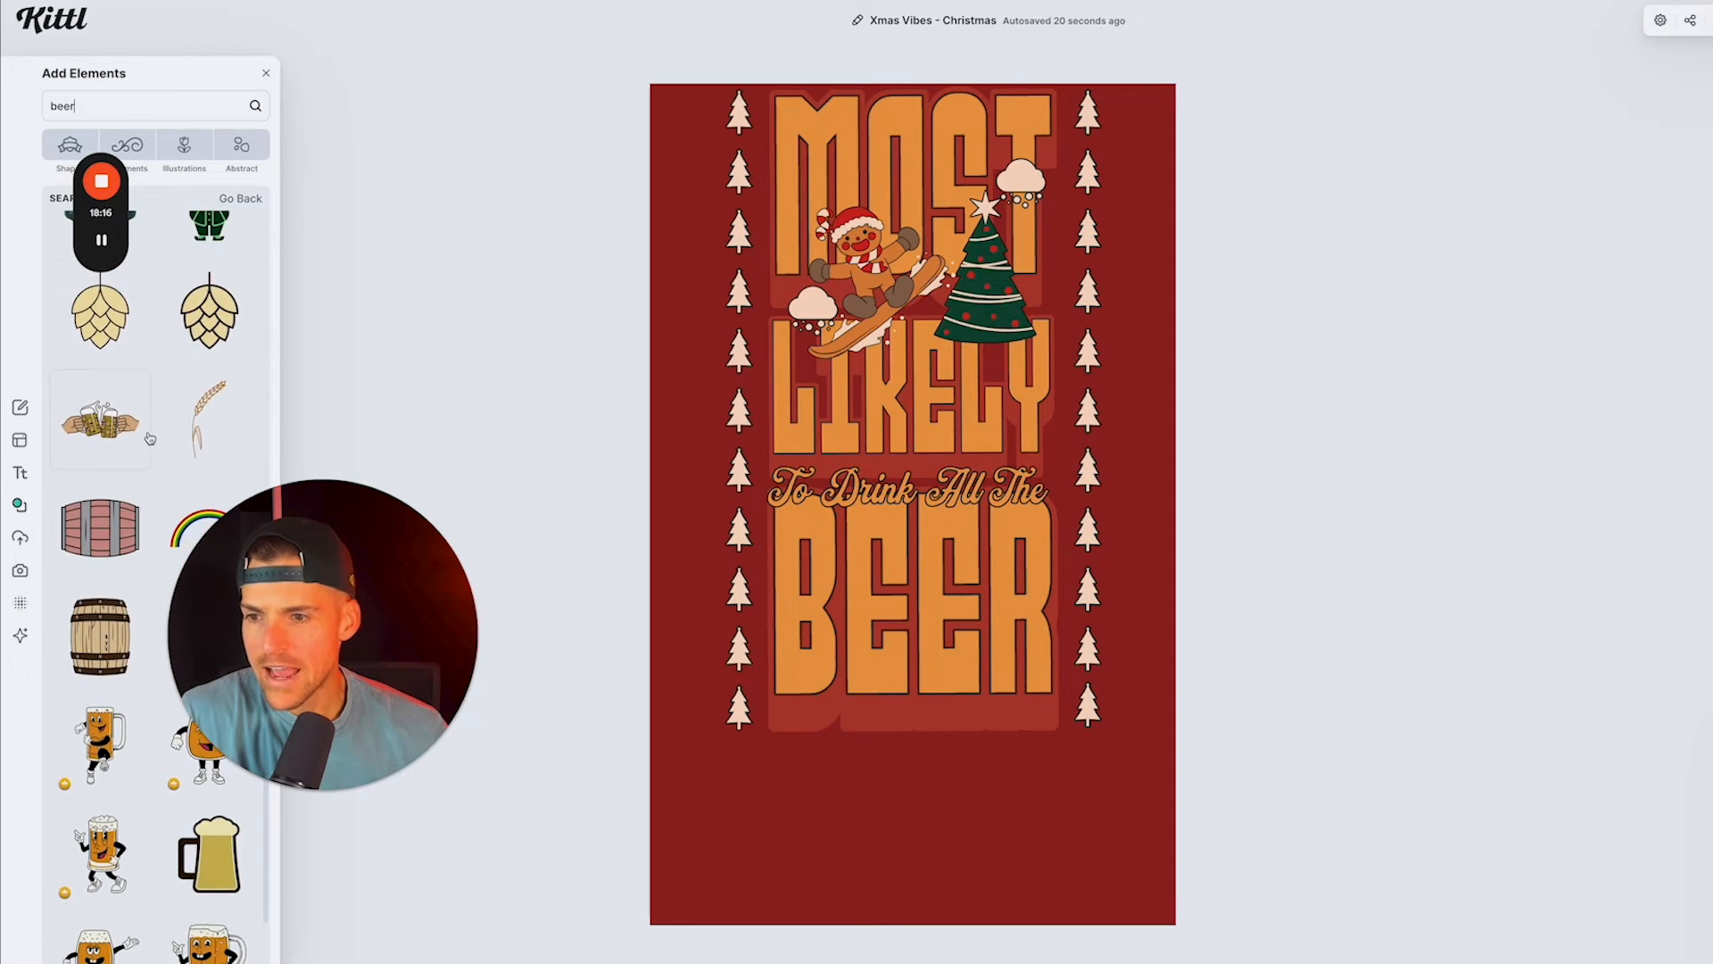
{"action": "scroll", "coordinate": [150, 437], "scroll_direction": "down", "scroll_amount": 6}
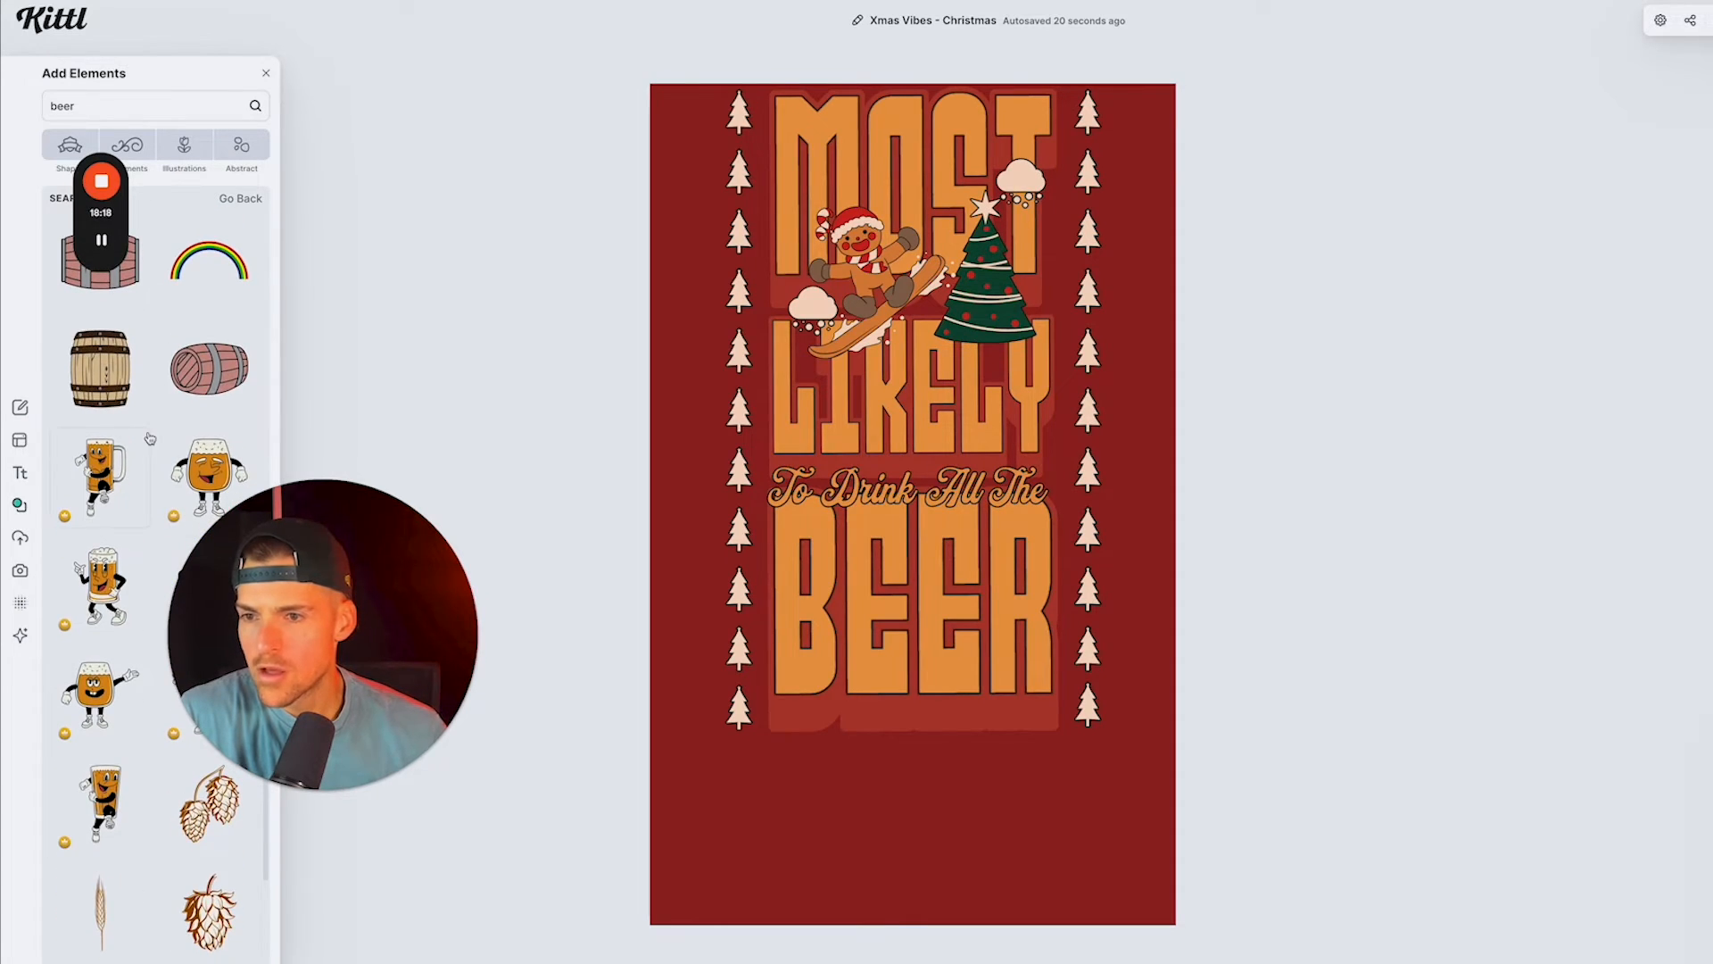
{"action": "scroll", "coordinate": [150, 437], "scroll_direction": "down", "scroll_amount": 3}
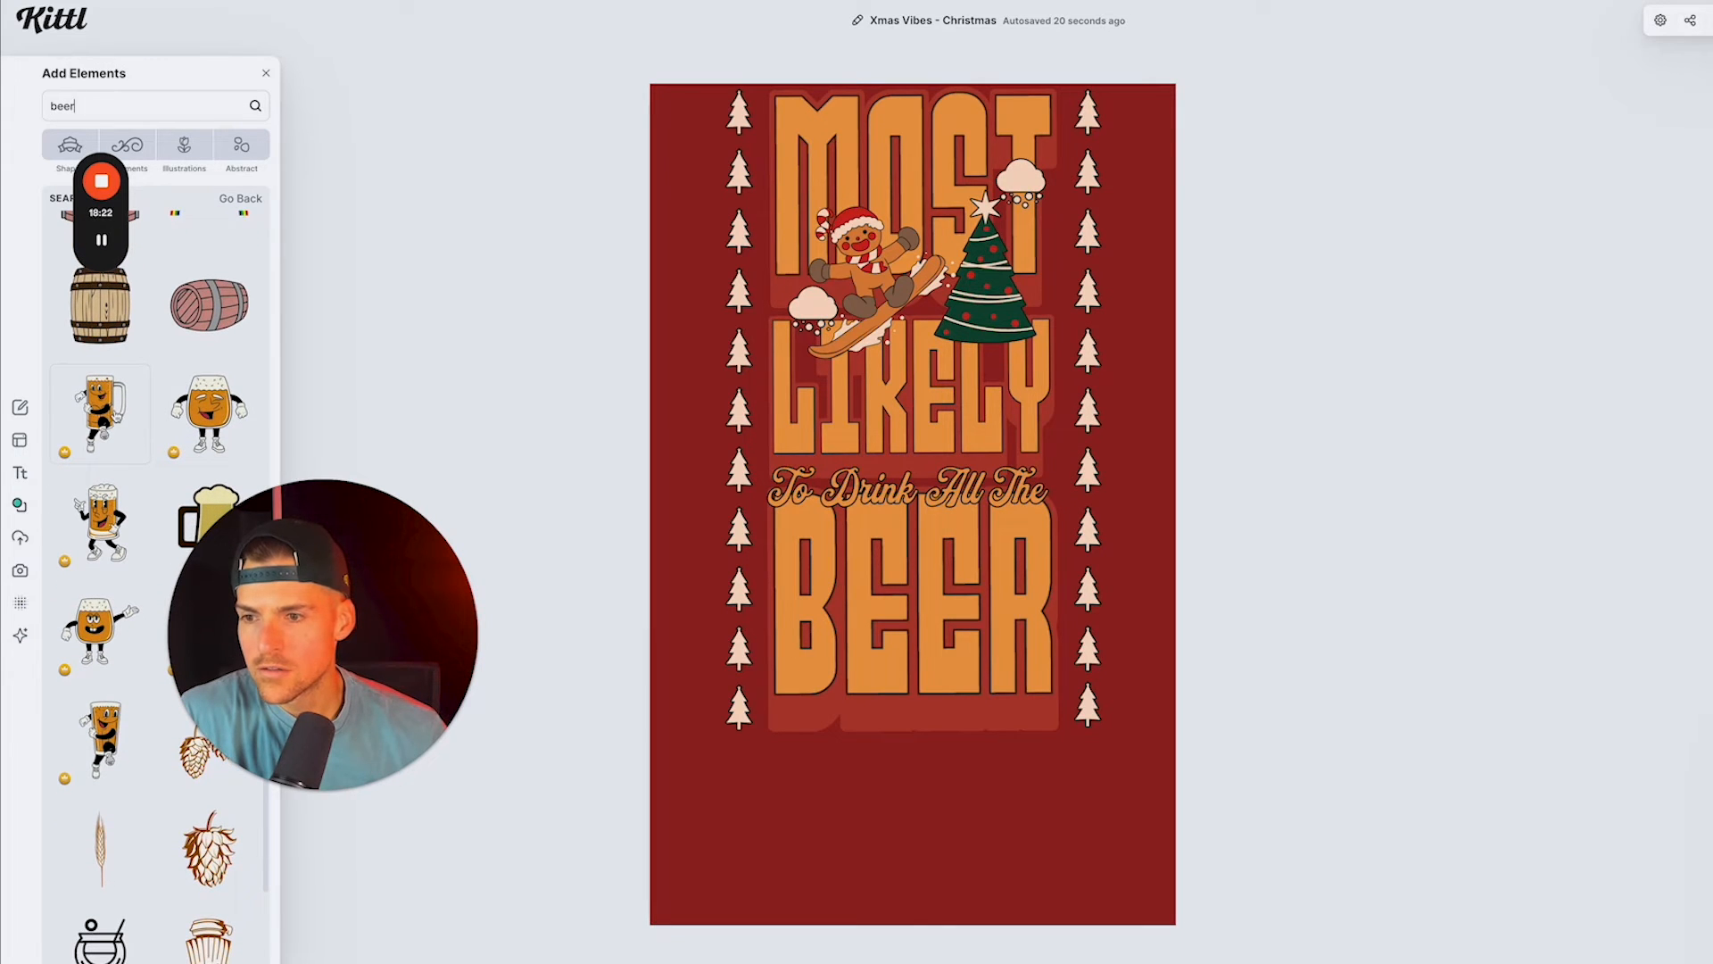
{"action": "scroll", "coordinate": [116, 418], "scroll_direction": "down", "scroll_amount": 2}
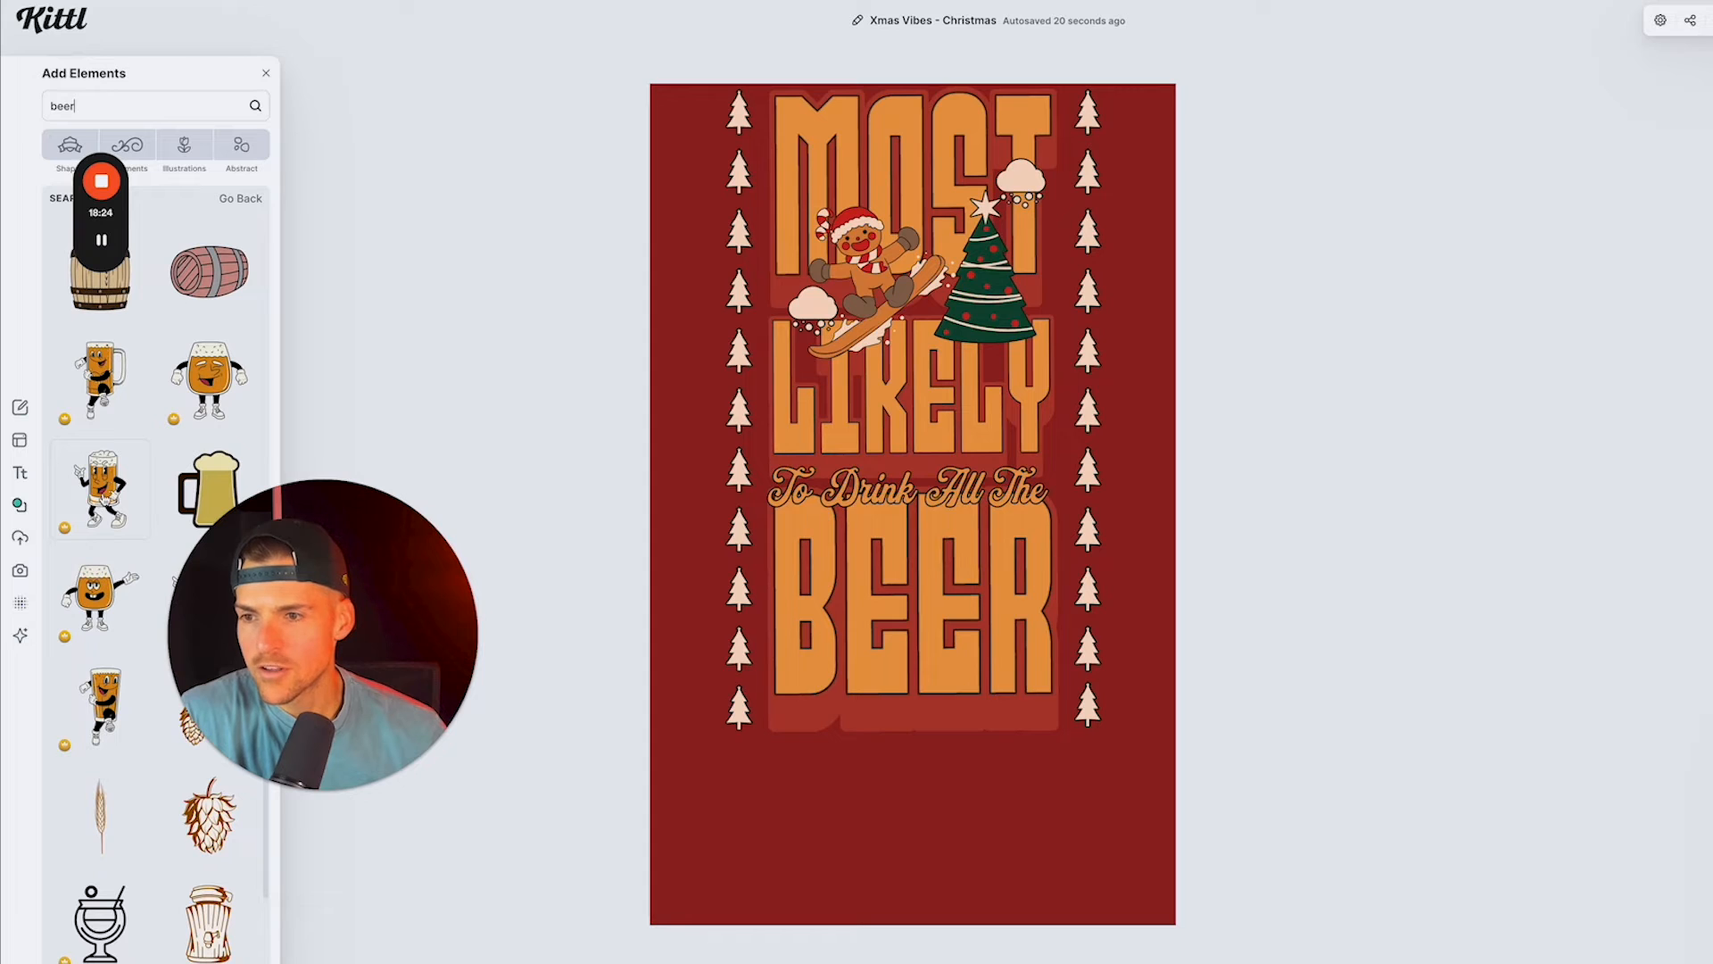
{"action": "left_click", "coordinate": [109, 497]}
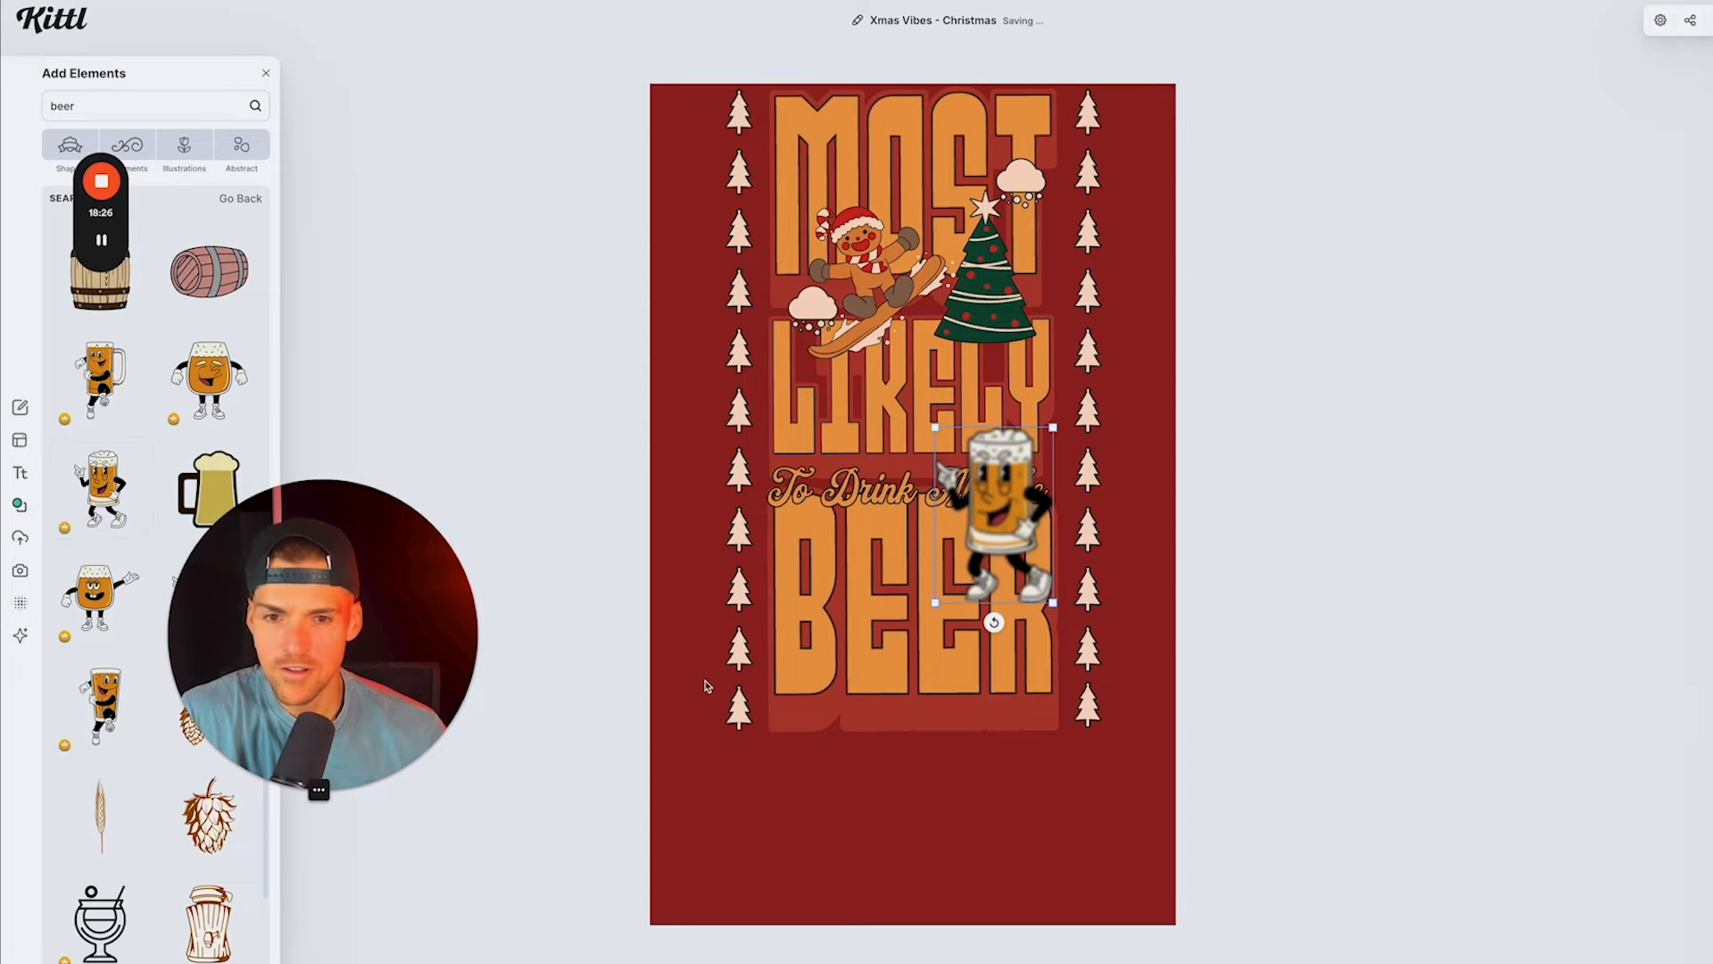
{"action": "left_click_drag", "start_coordinate": [973, 548], "coordinate": [967, 670]}
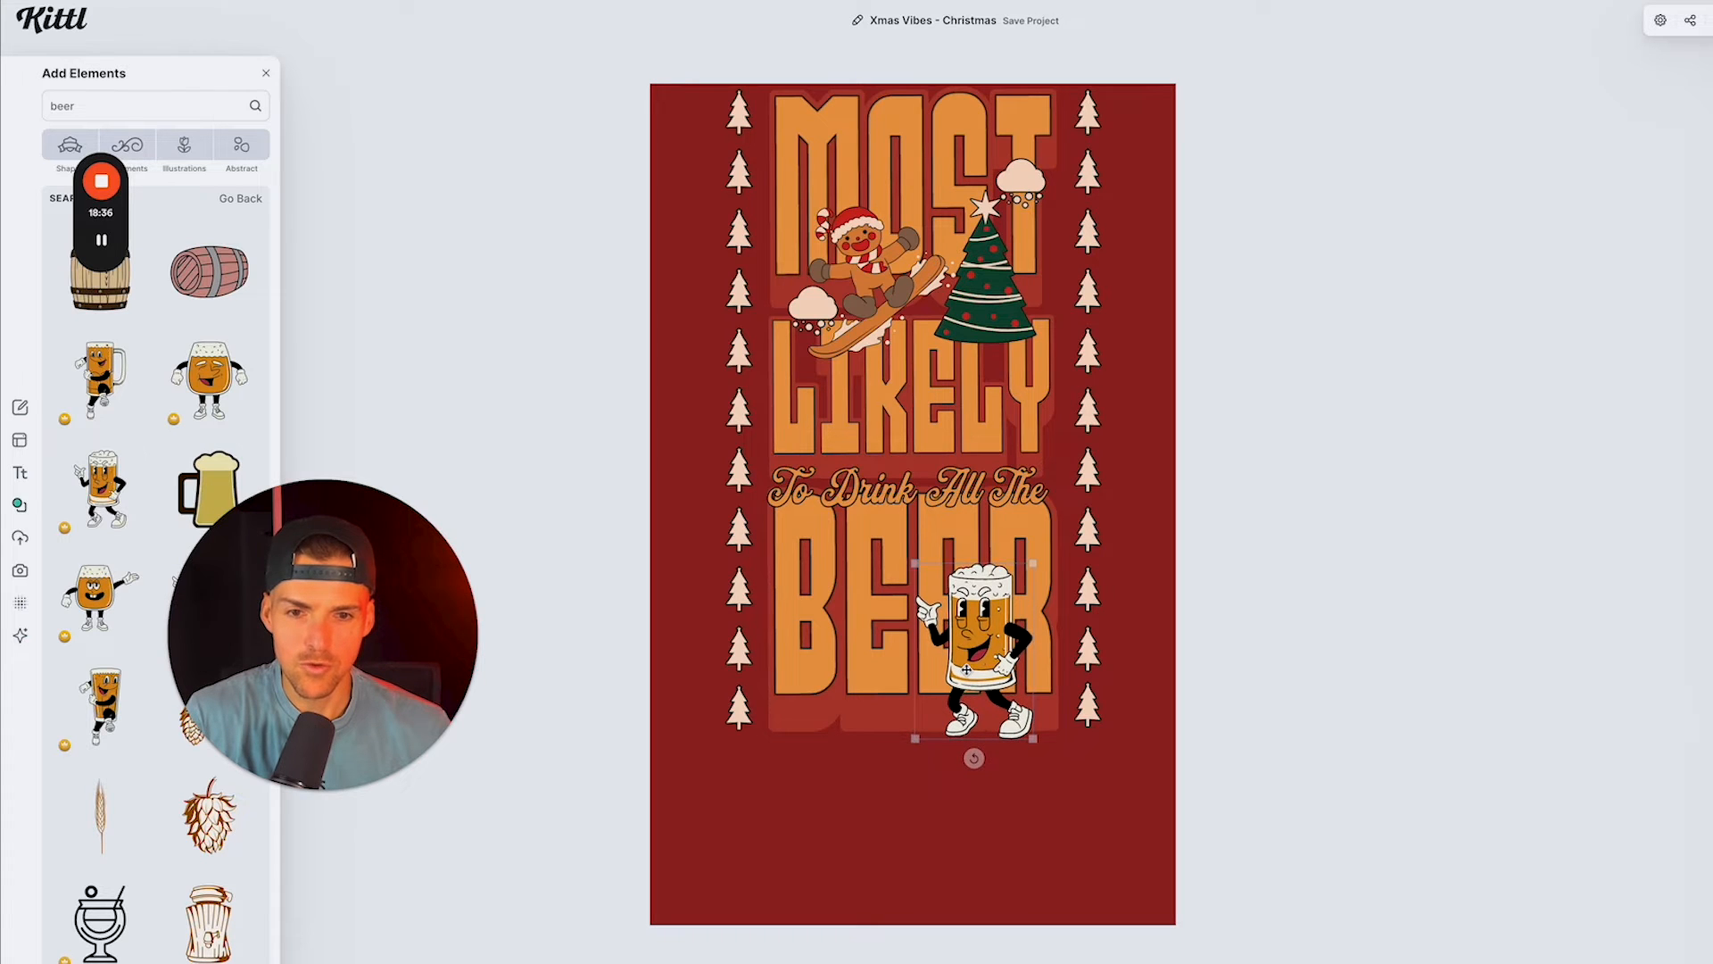
{"action": "left_click_drag", "start_coordinate": [914, 560], "coordinate": [910, 555]}
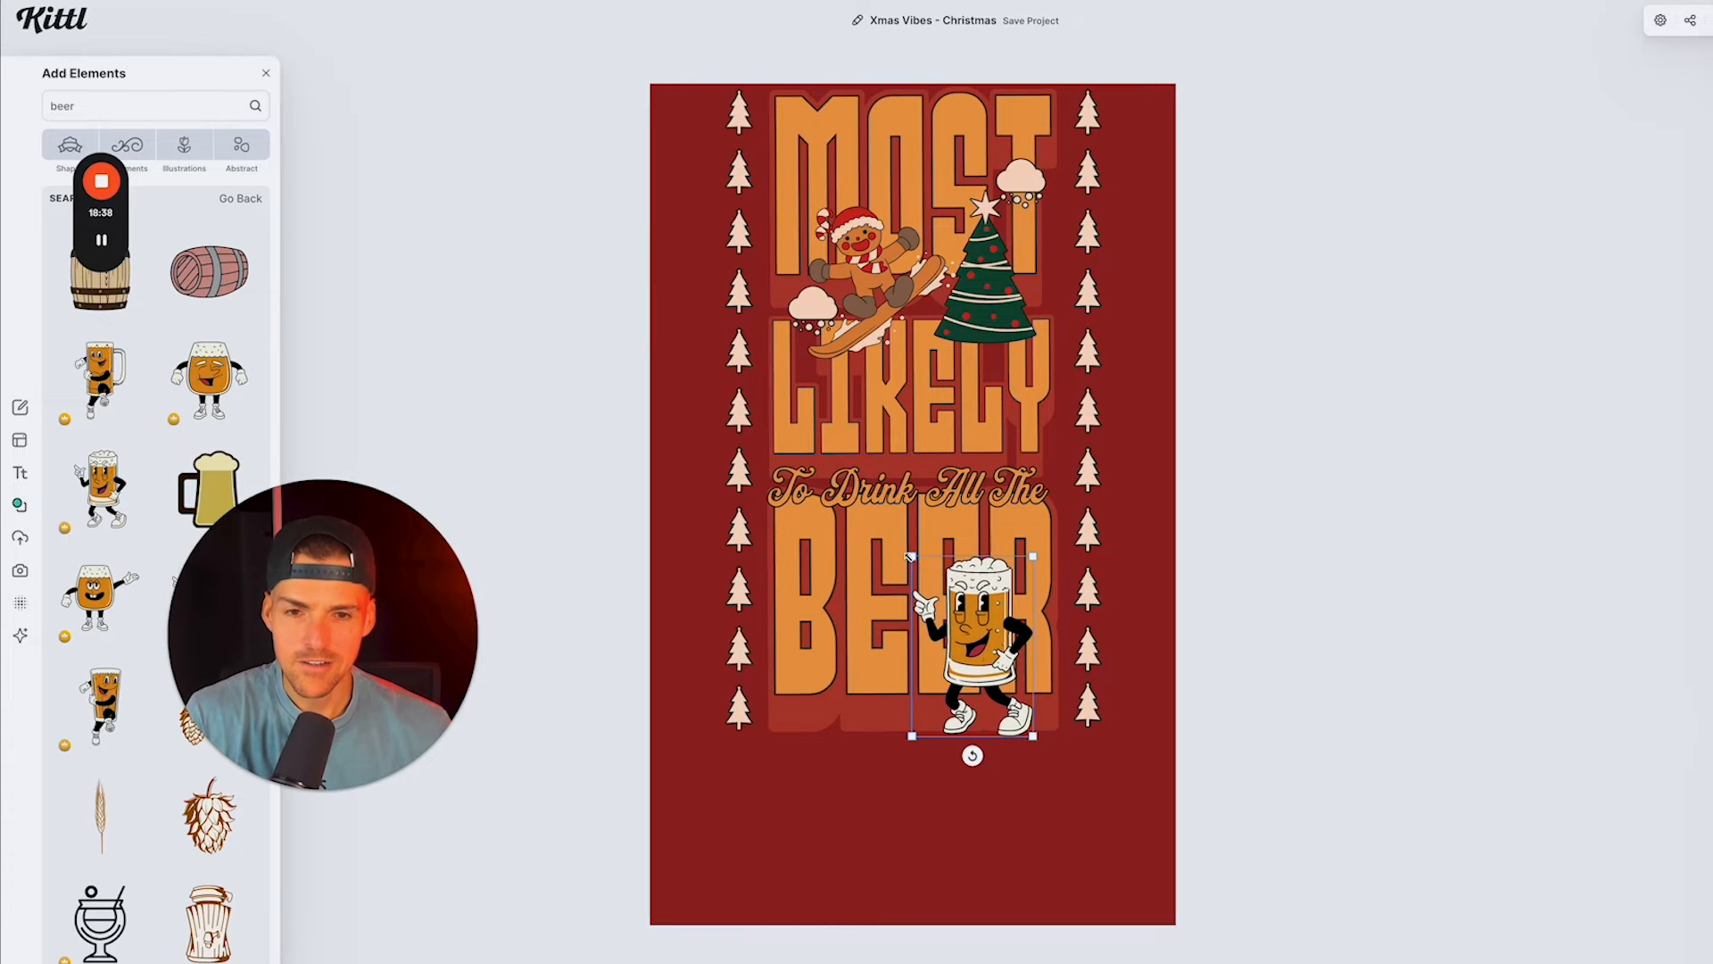
{"action": "left_click", "coordinate": [1211, 586]}
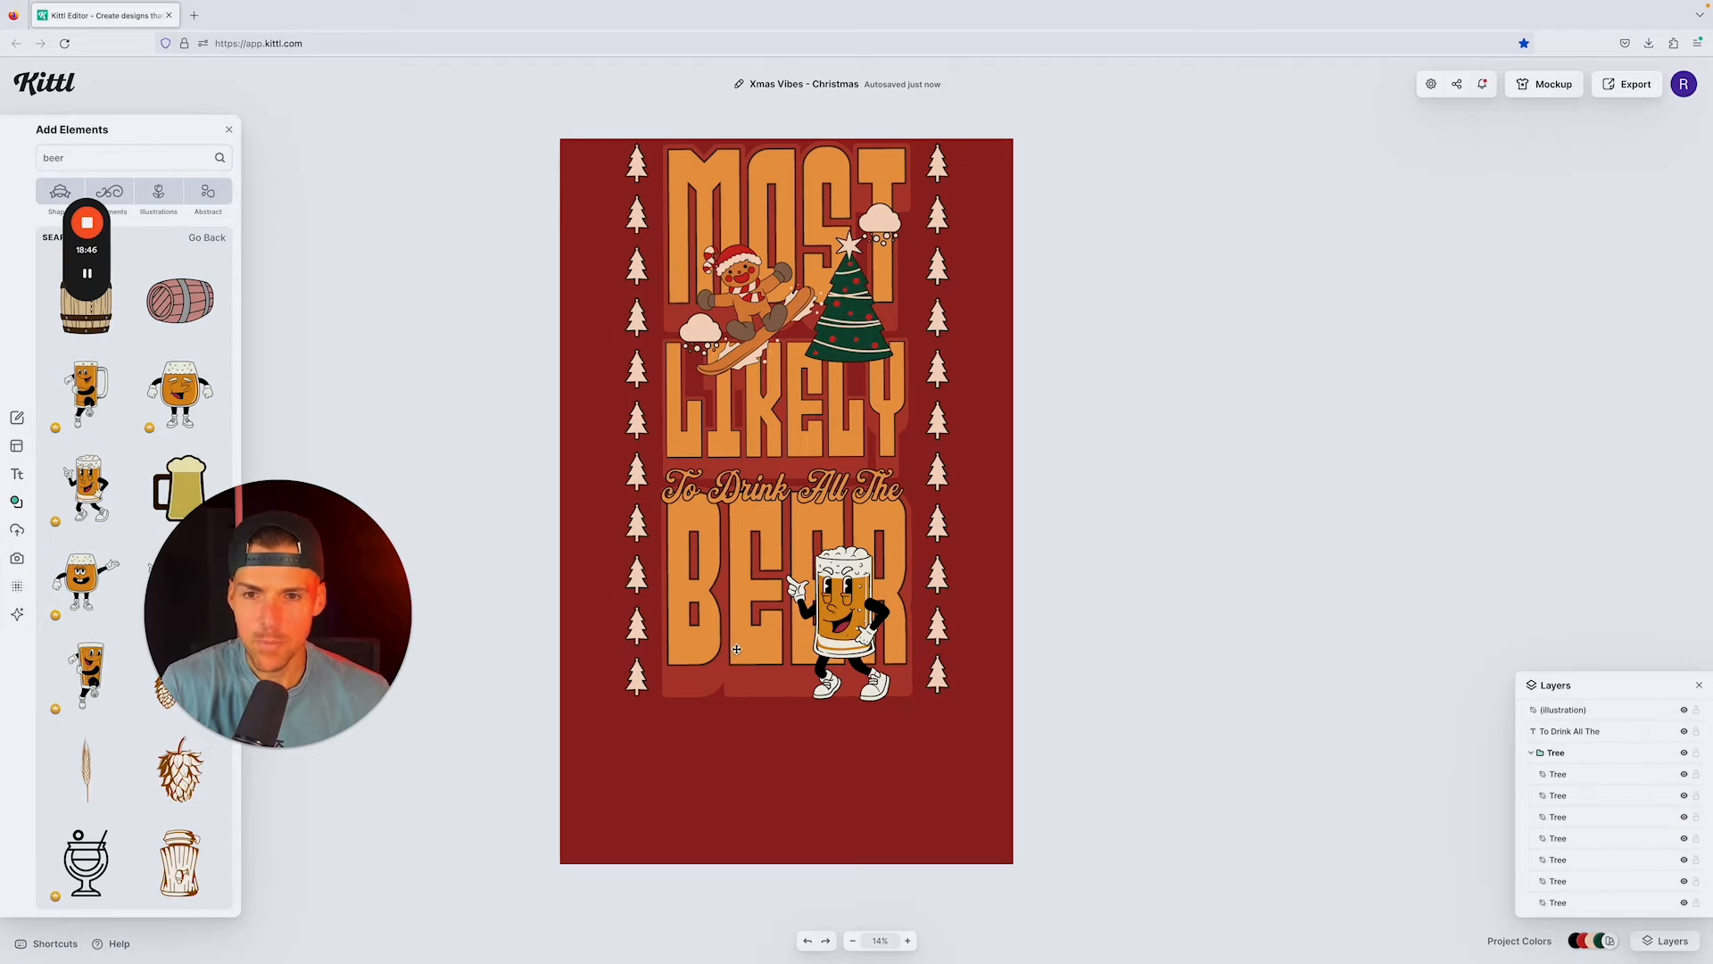
Step: Recolor the "To Drink All The" text to pale cream (fee7d2)
{"action": "left_click", "coordinate": [785, 490]}
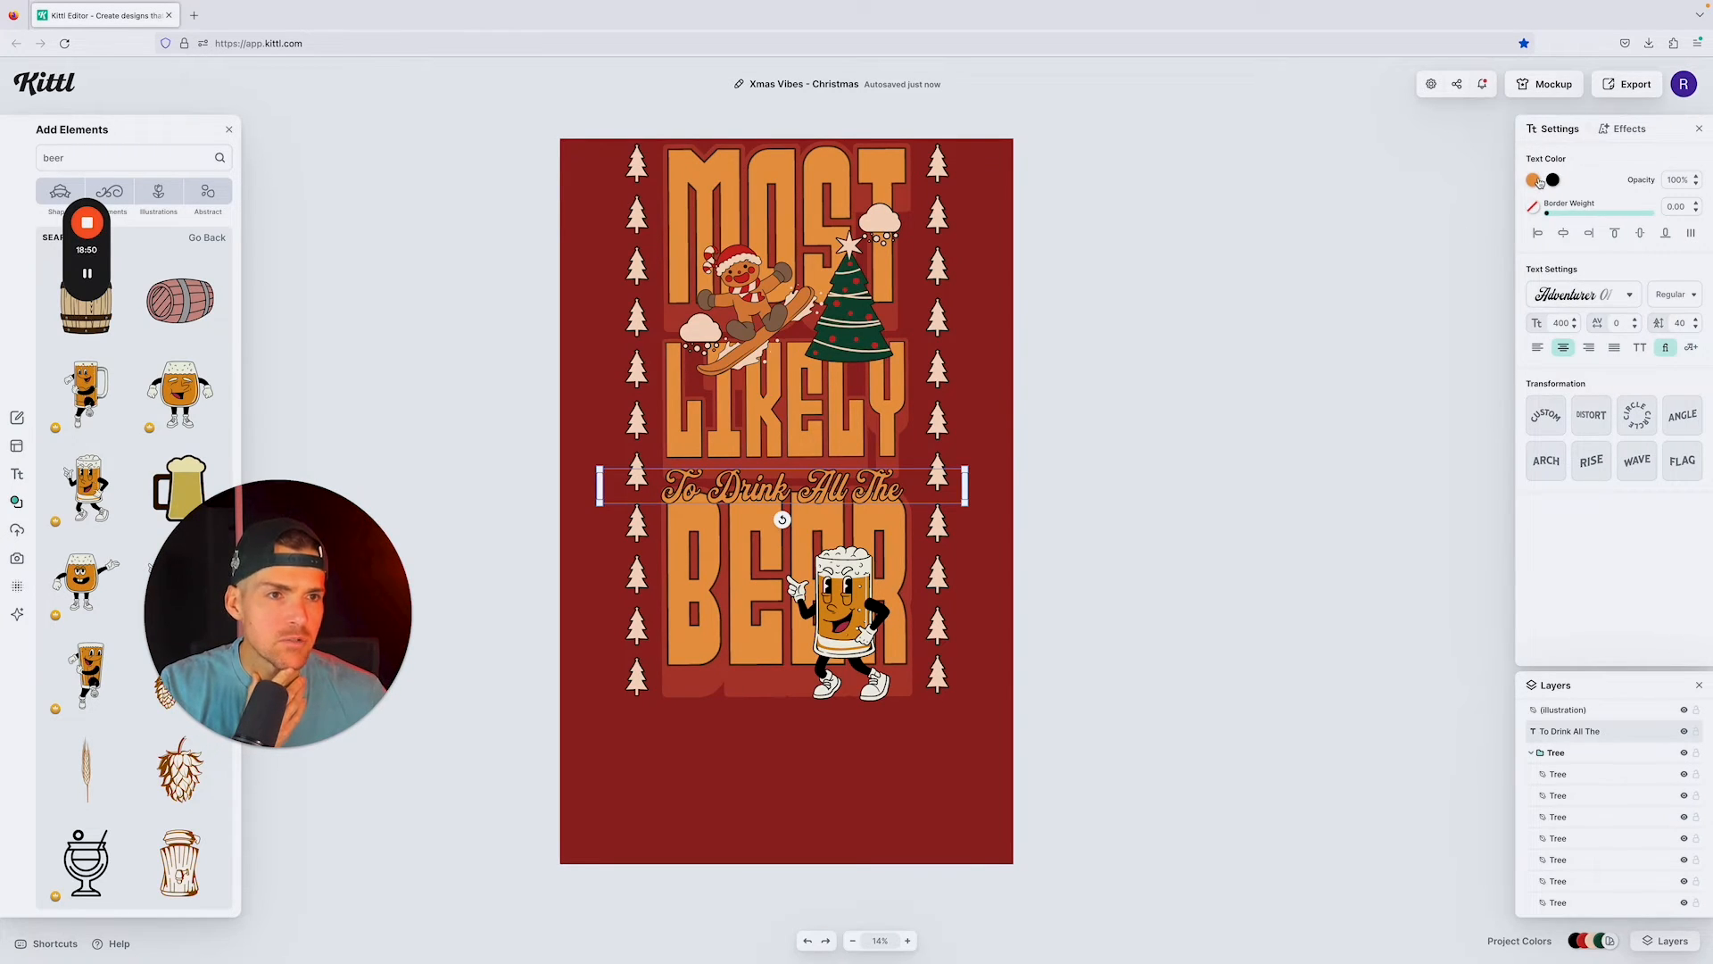
{"action": "left_click", "coordinate": [1538, 182]}
{"action": "mouse_move", "coordinate": [1390, 220]}
{"action": "left_mouse_down"}
{"action": "mouse_move", "coordinate": [1329, 196]}
{"action": "mouse_move", "coordinate": [1367, 202]}
{"action": "left_mouse_up"}
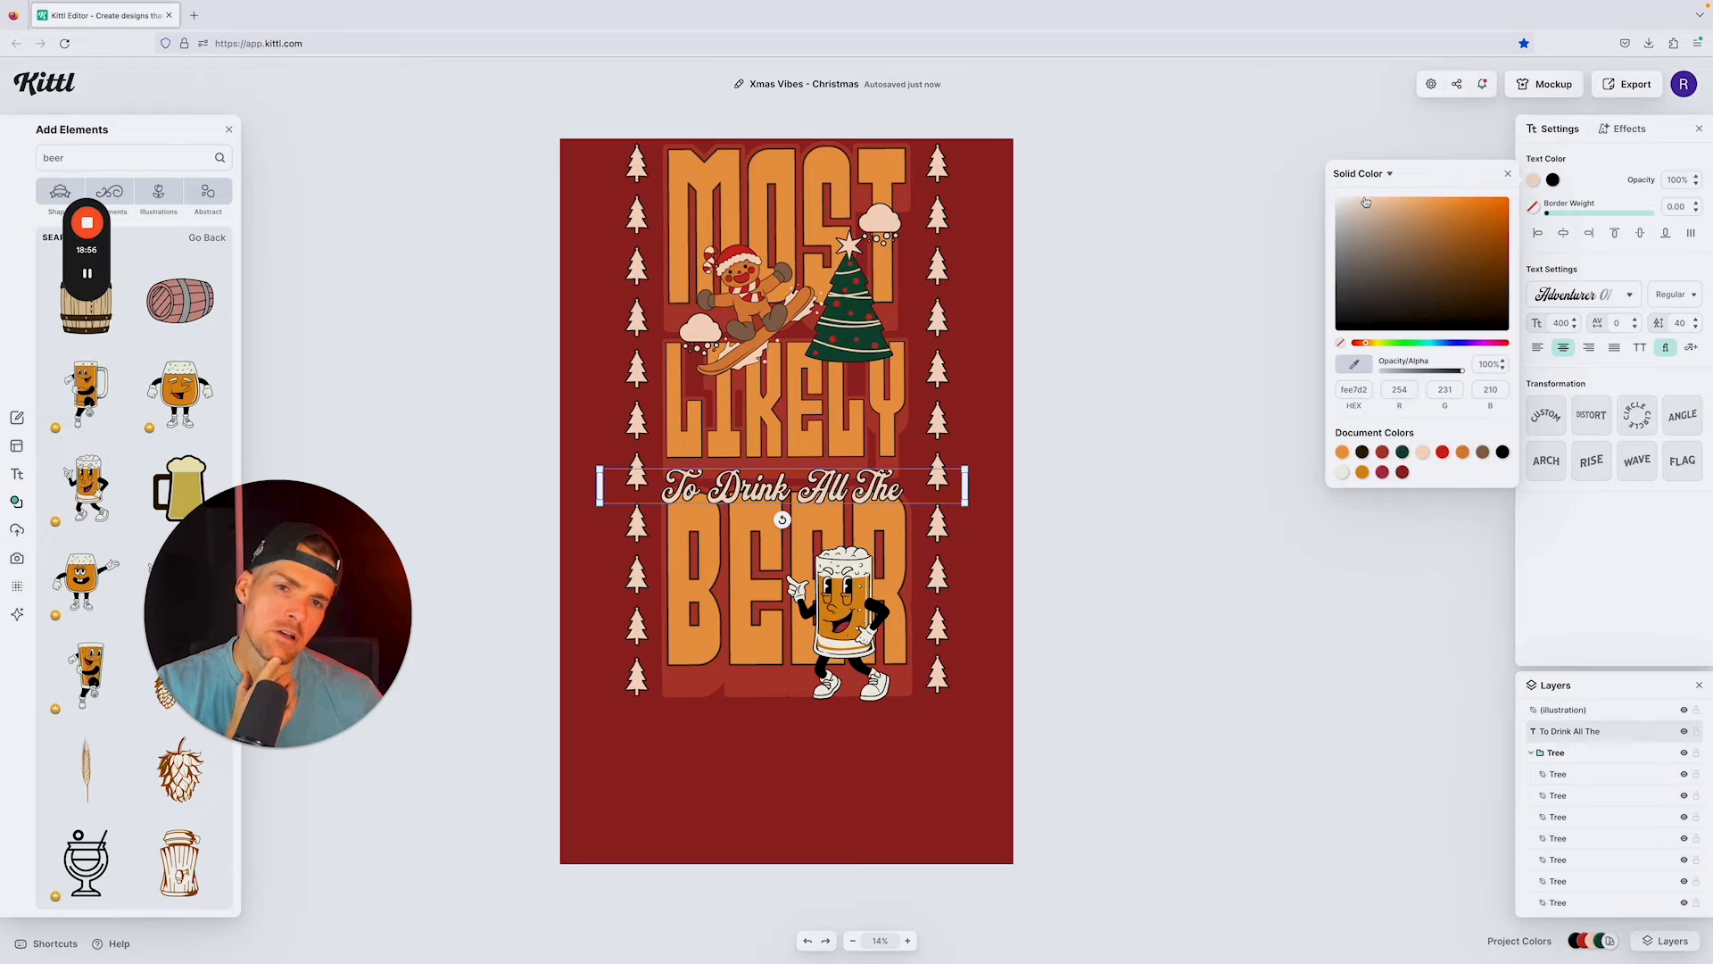
{"action": "left_click", "coordinate": [1229, 190]}
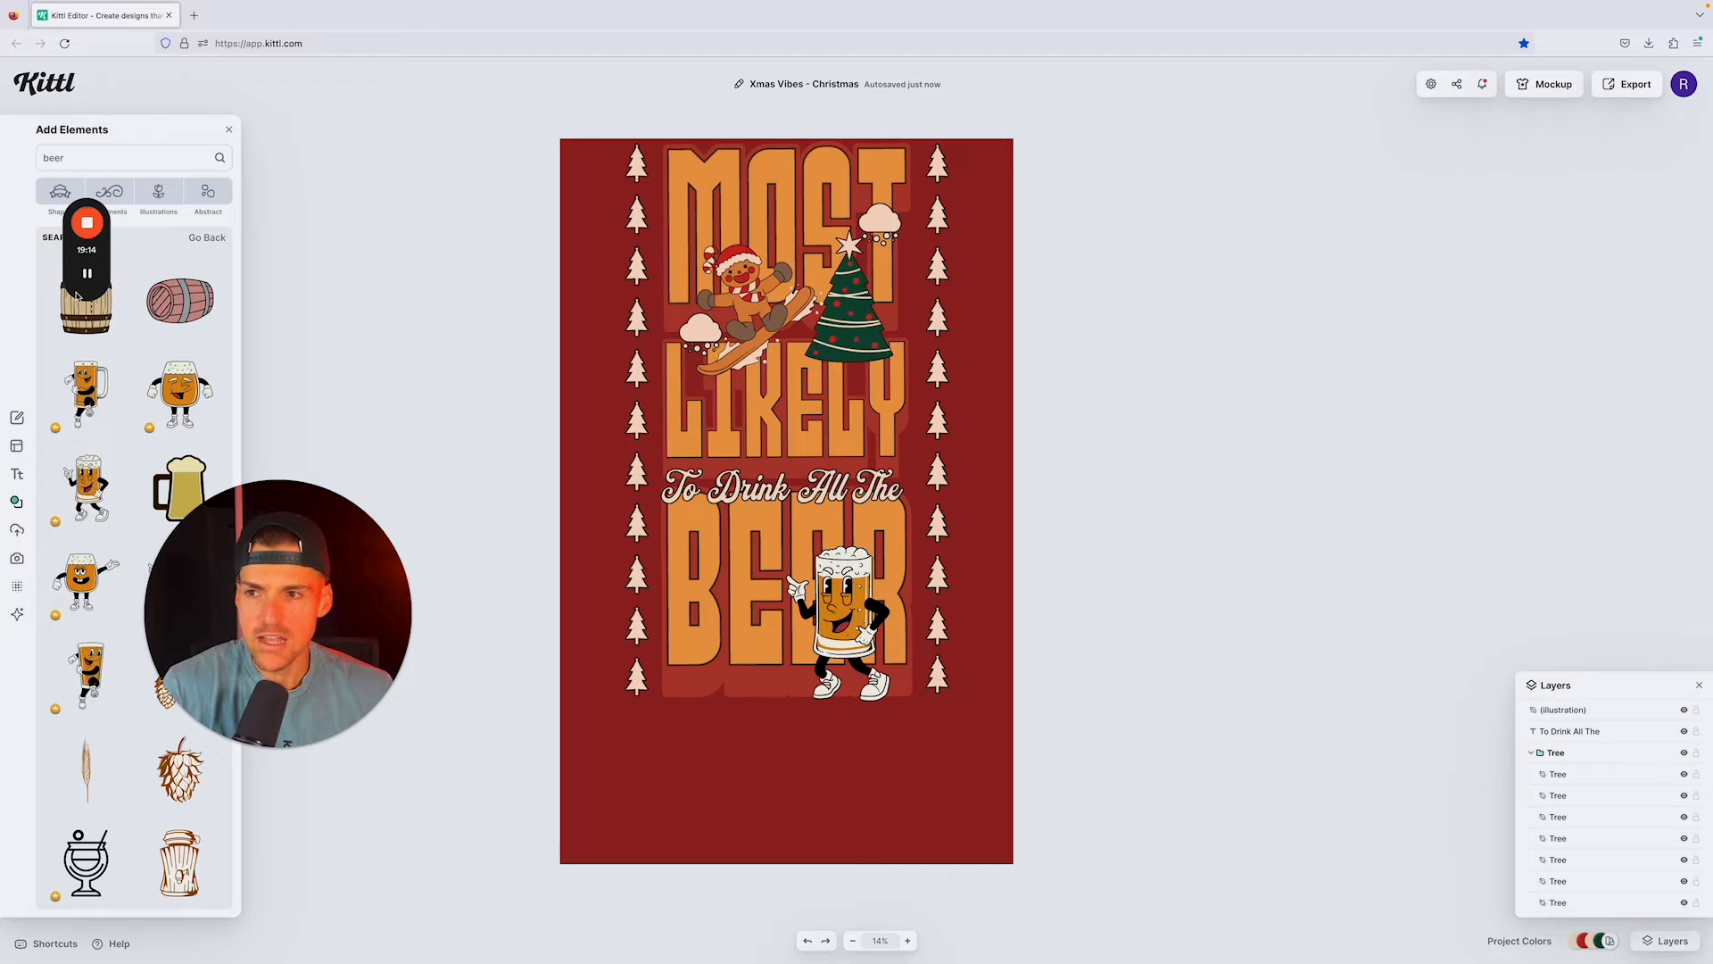
Step: Switch to Photoshop with the baseball jersey backside template
{"action": "key", "text": "super+Tab"}
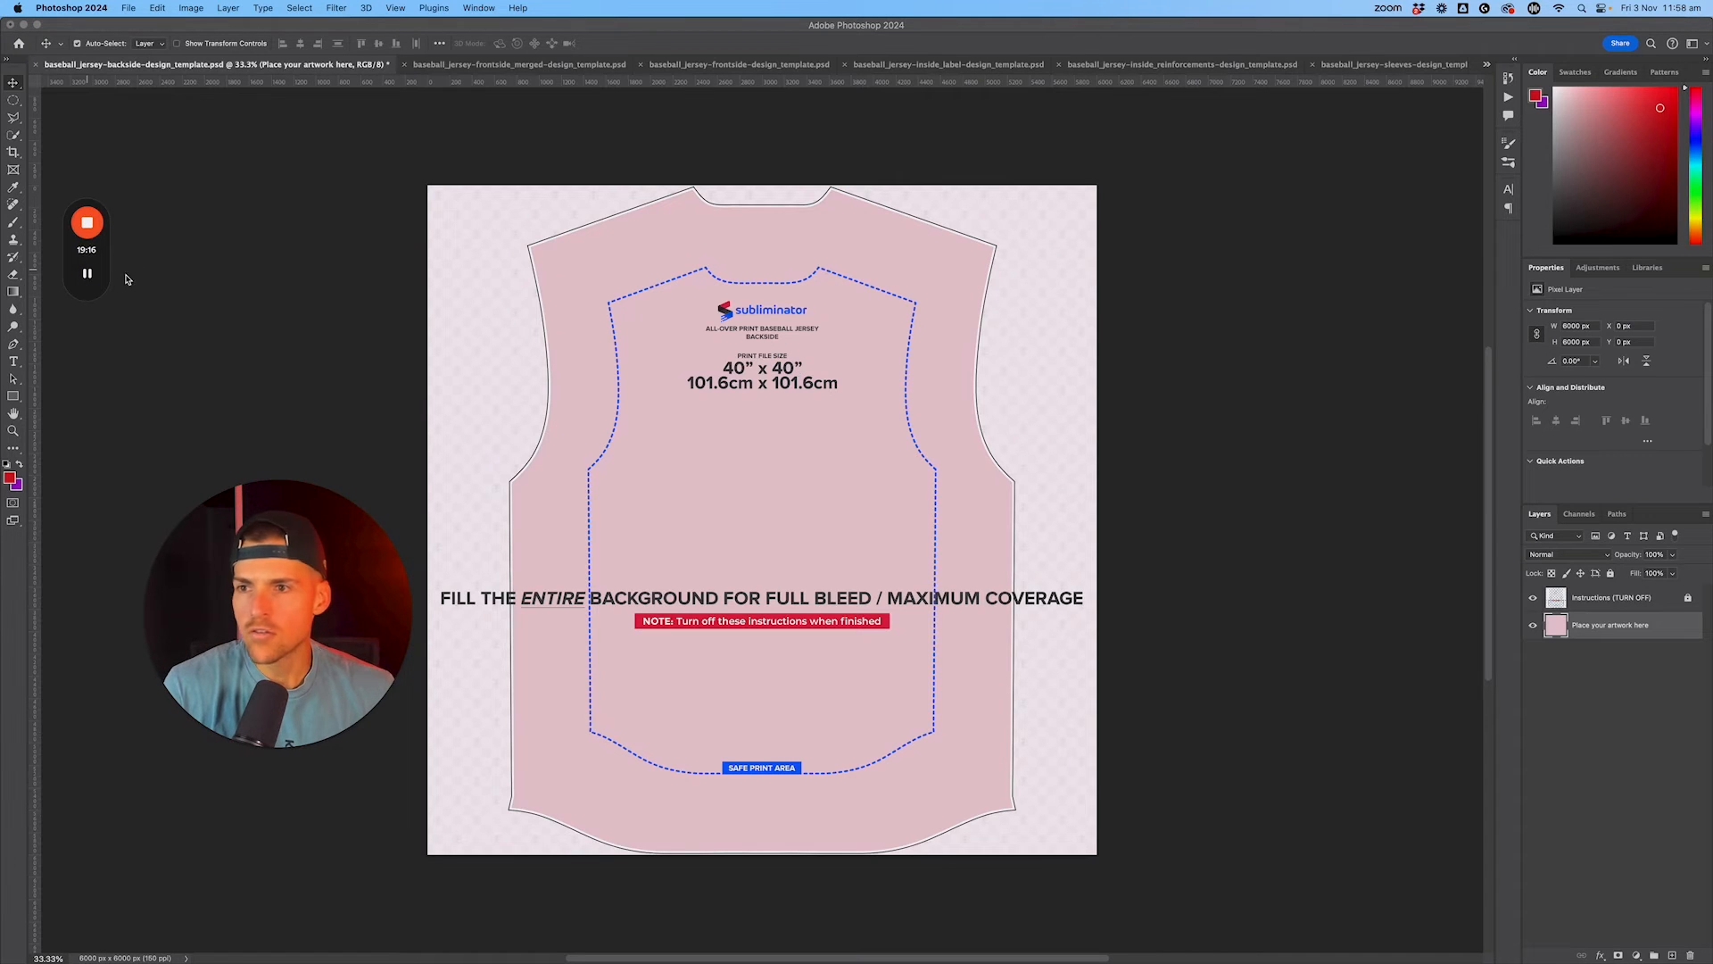
Step: Sample the backside jersey's light pink (f2d5d9), then switch to Kittl and use it as the artboard's background color
{"action": "left_click", "coordinate": [714, 489]}
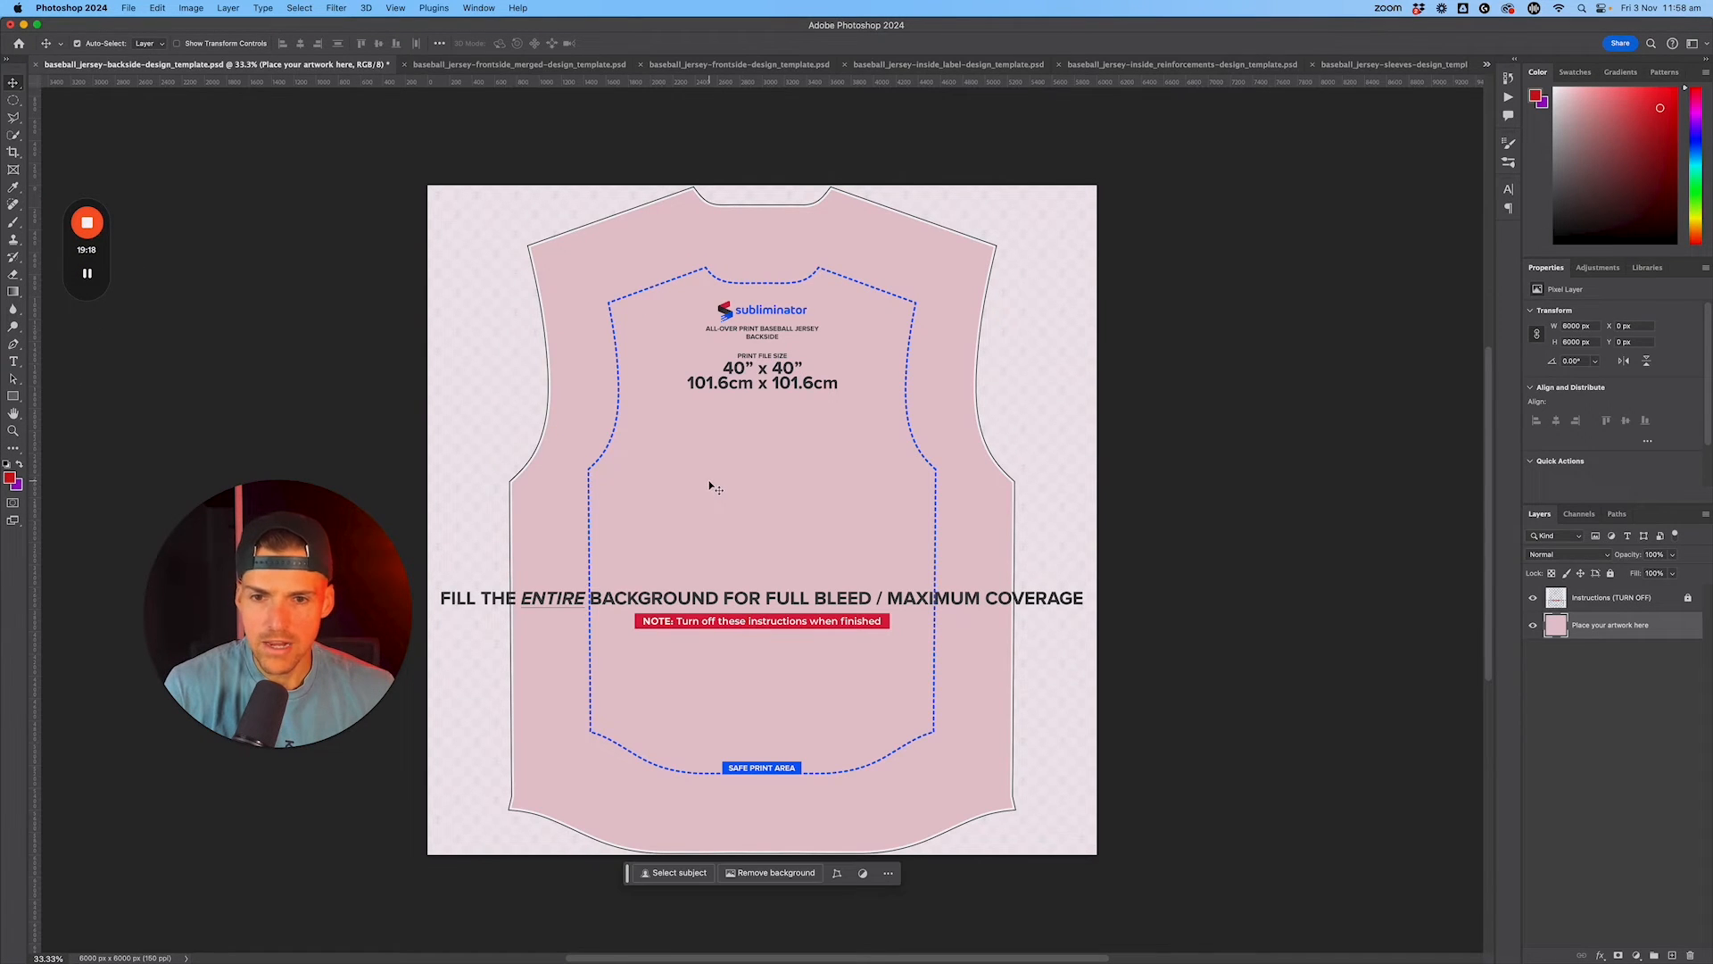
{"action": "left_click", "coordinate": [10, 478]}
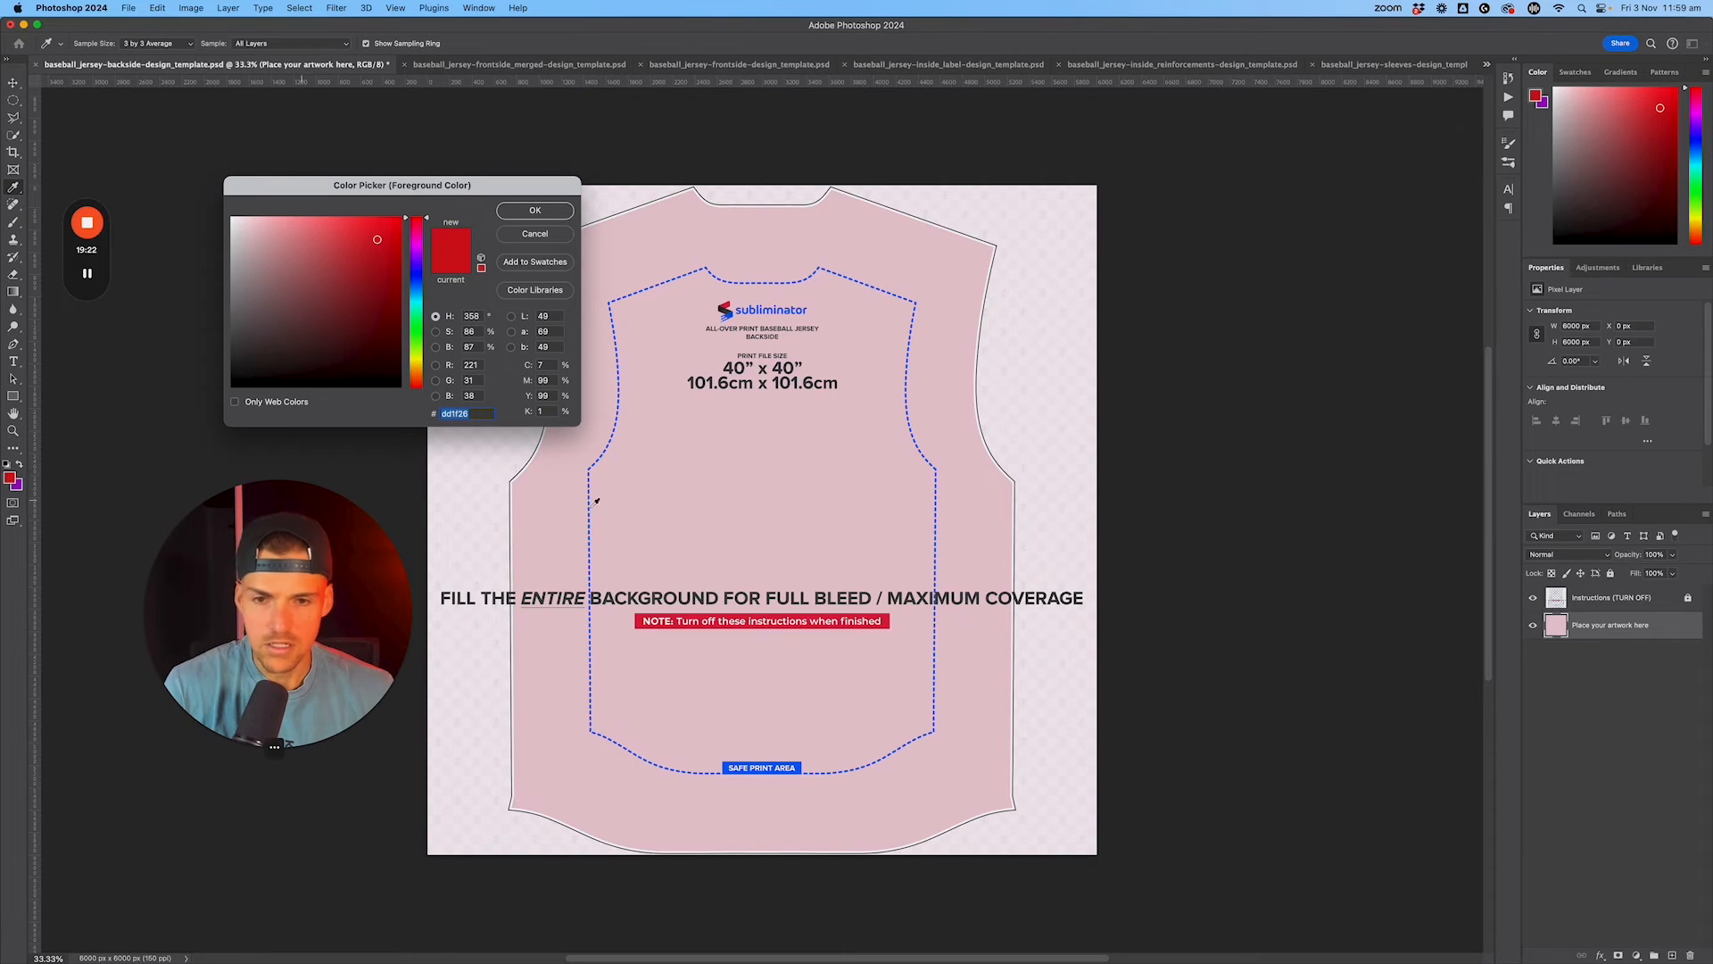
{"action": "left_click", "coordinate": [659, 495]}
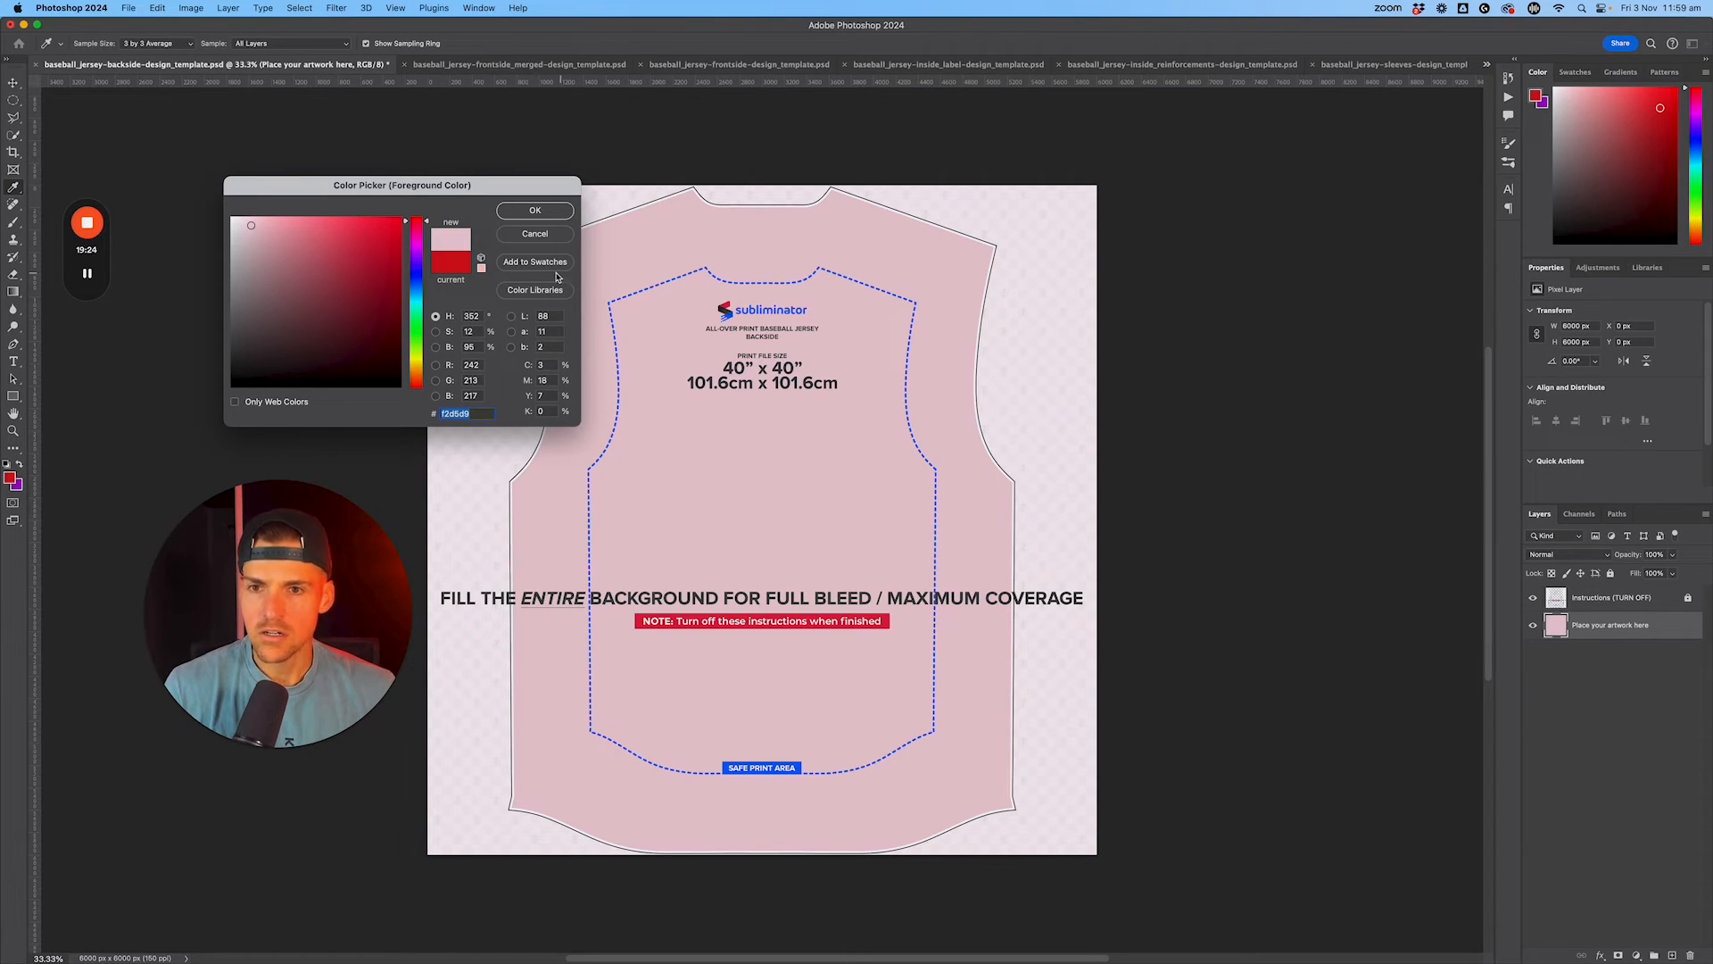
{"action": "left_click", "coordinate": [538, 233]}
{"action": "key", "text": "ctrl+Right"}
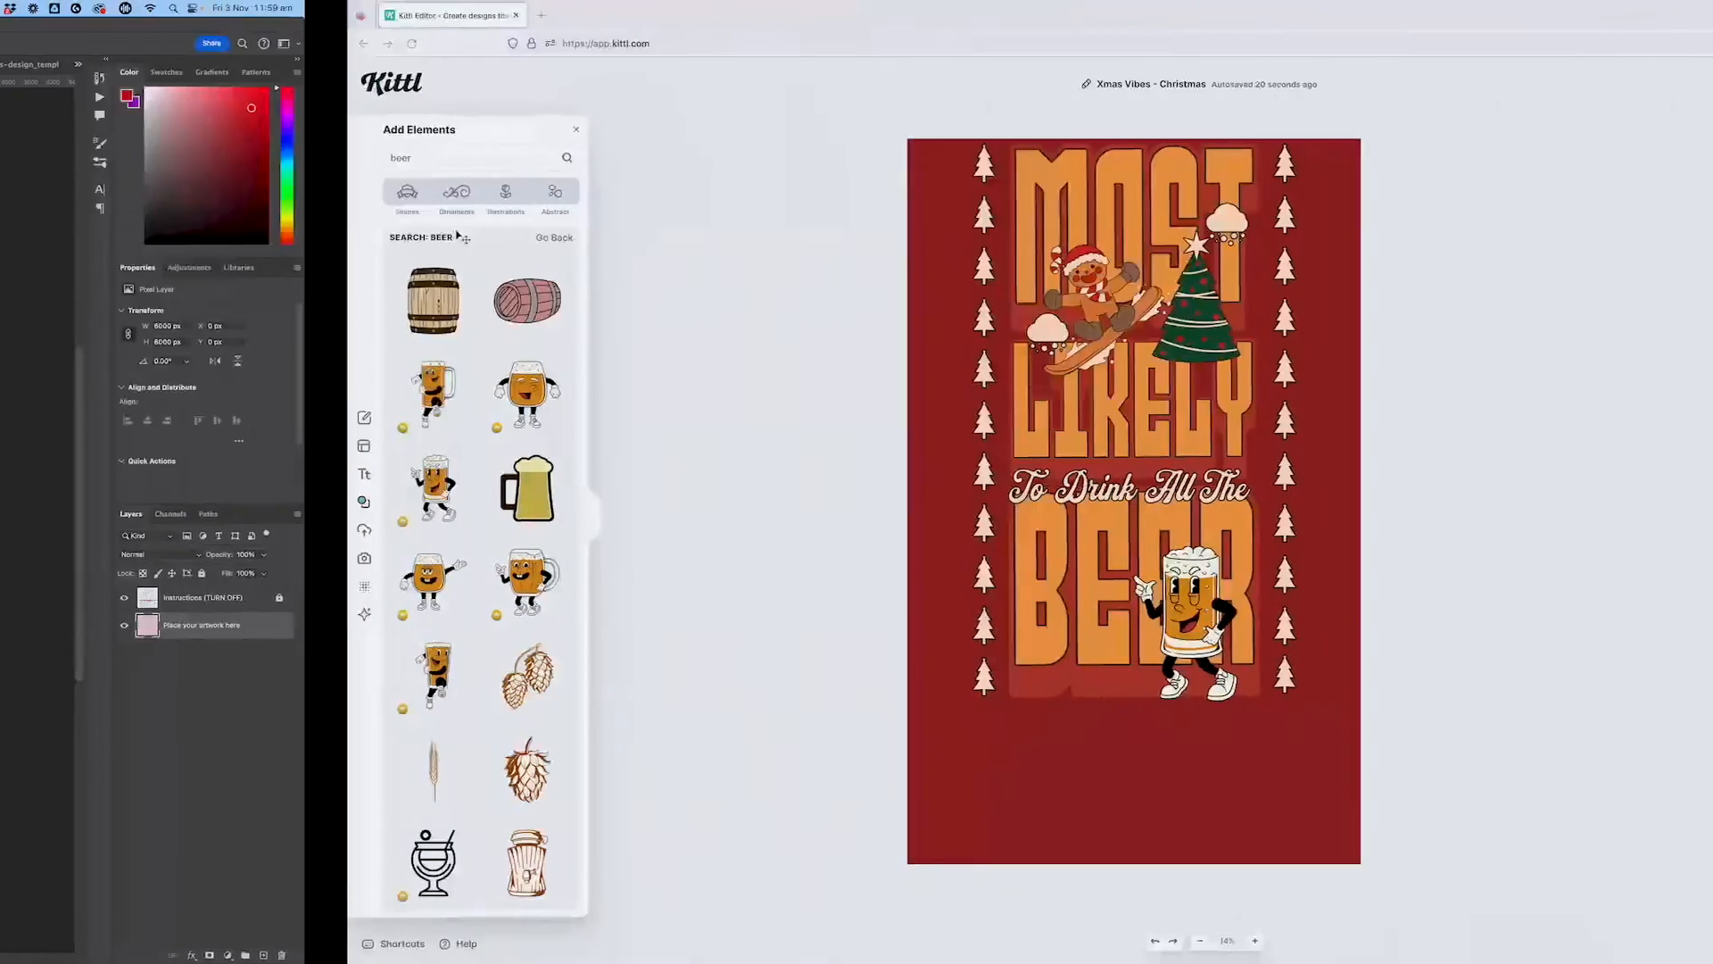
{"action": "left_click", "coordinate": [976, 359]}
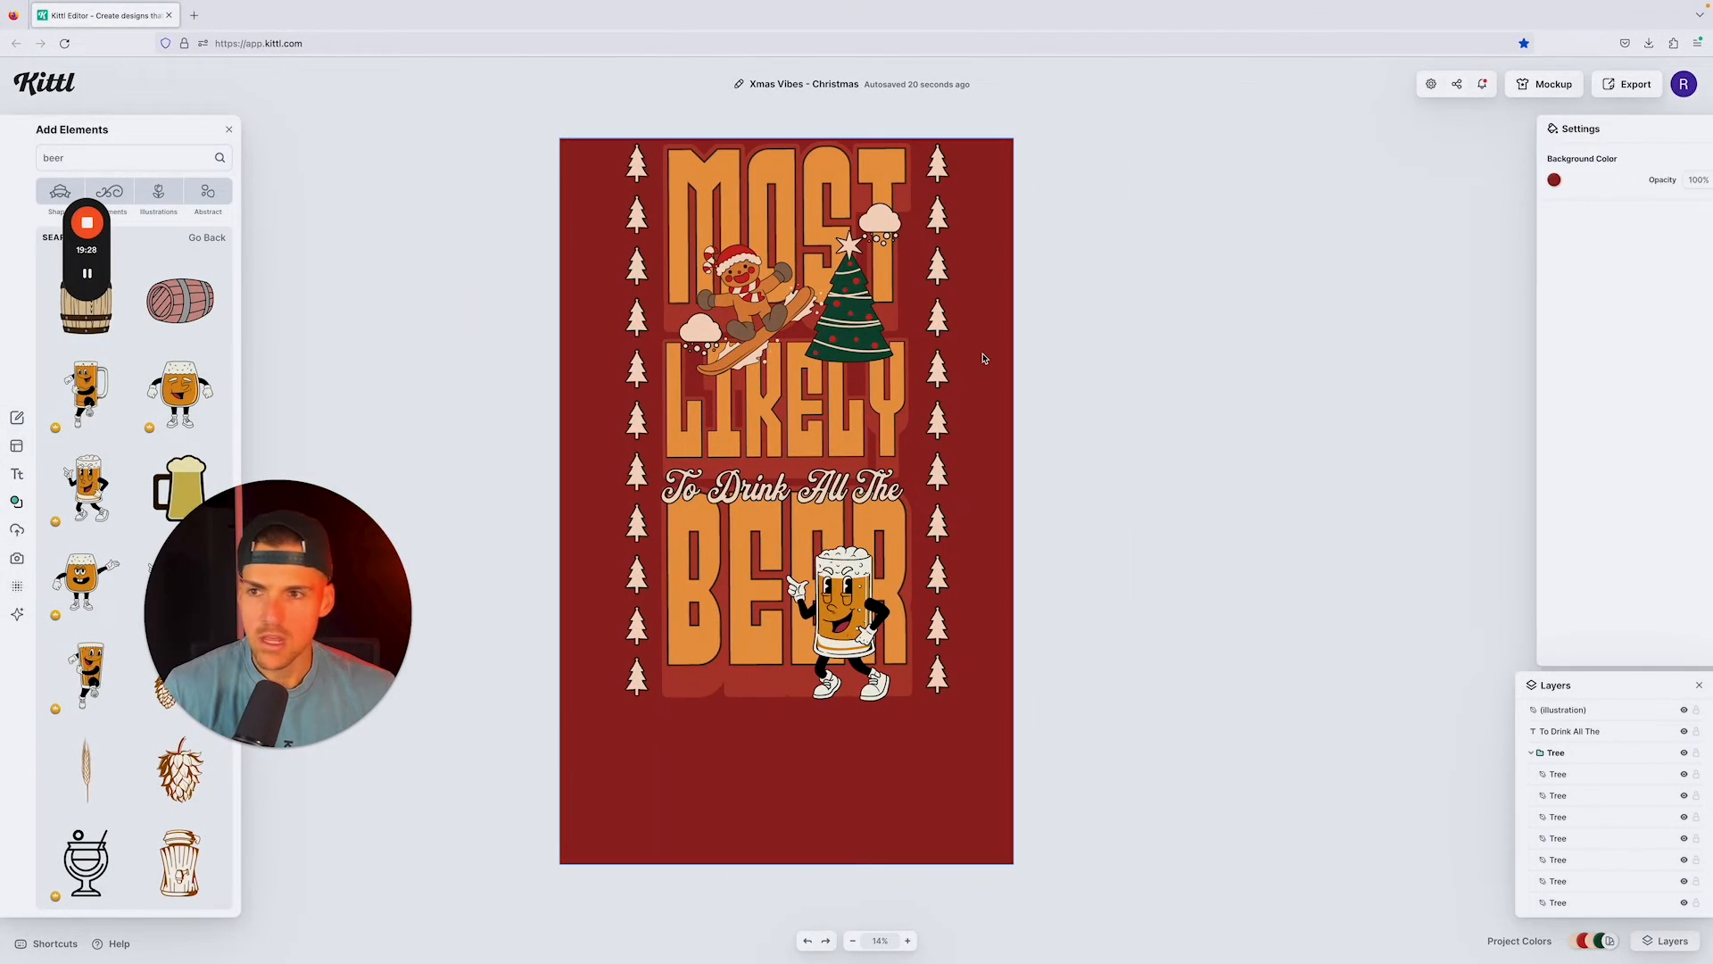
{"action": "left_click", "coordinate": [1532, 181]}
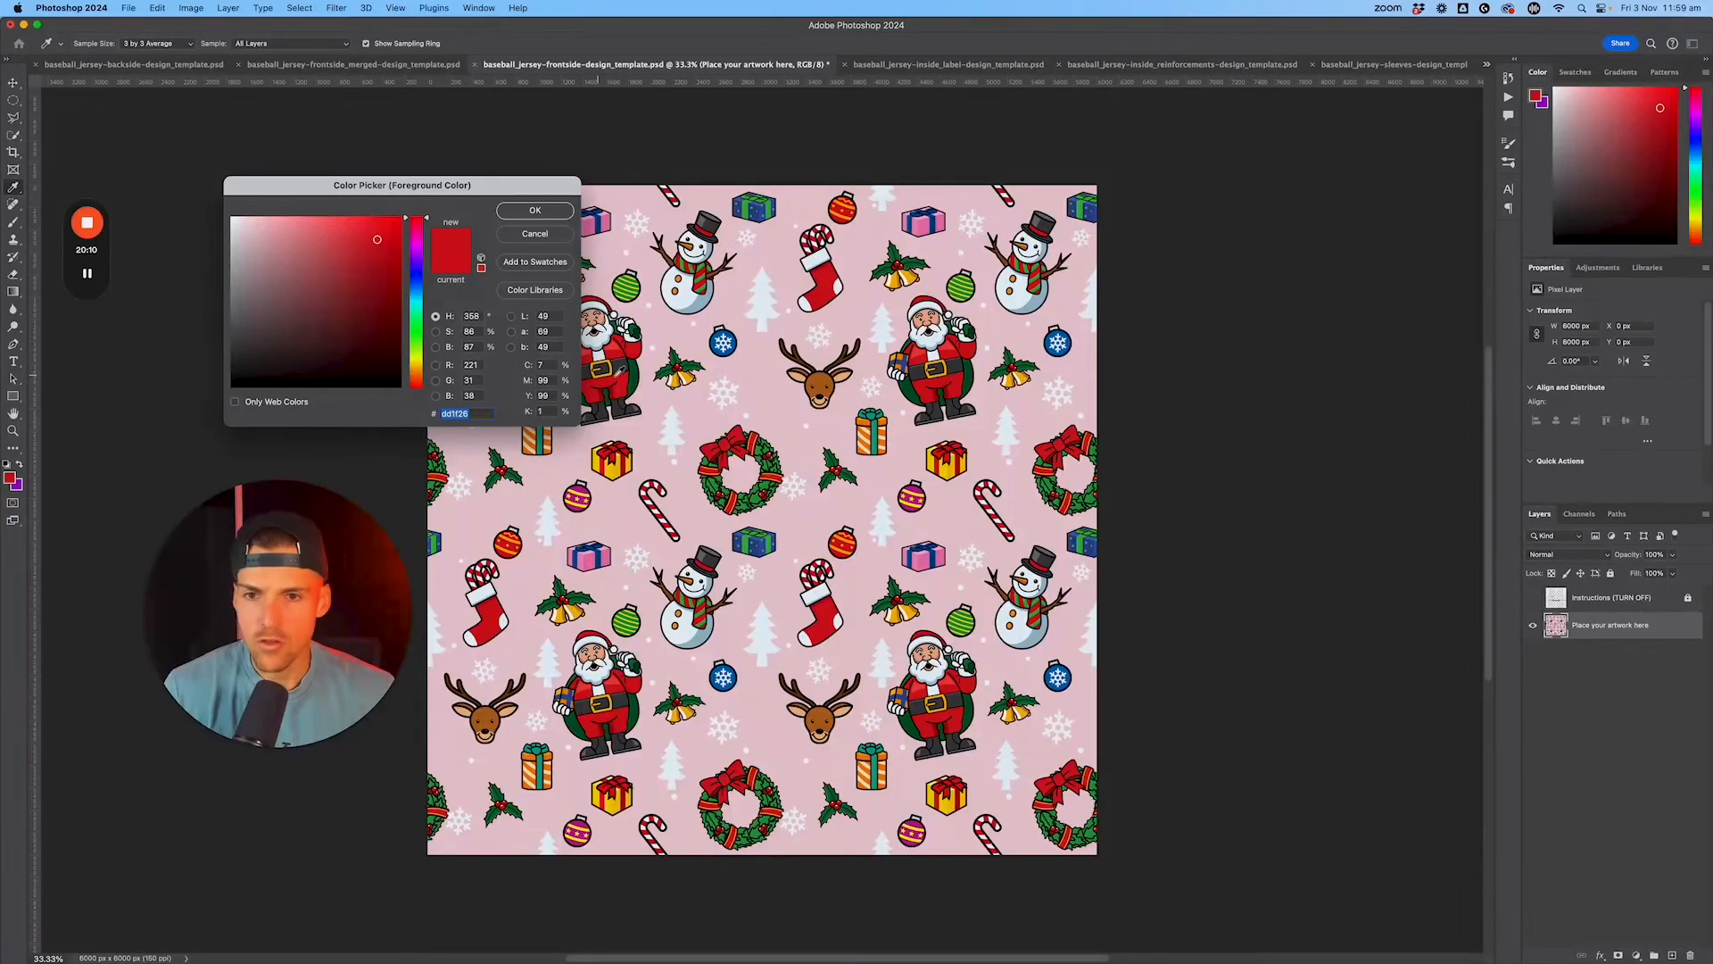
Step: Copy the red dd1f26 sampled from the frontside Christmas pattern and switch back to Kittl
{"action": "key", "text": "super+c"}
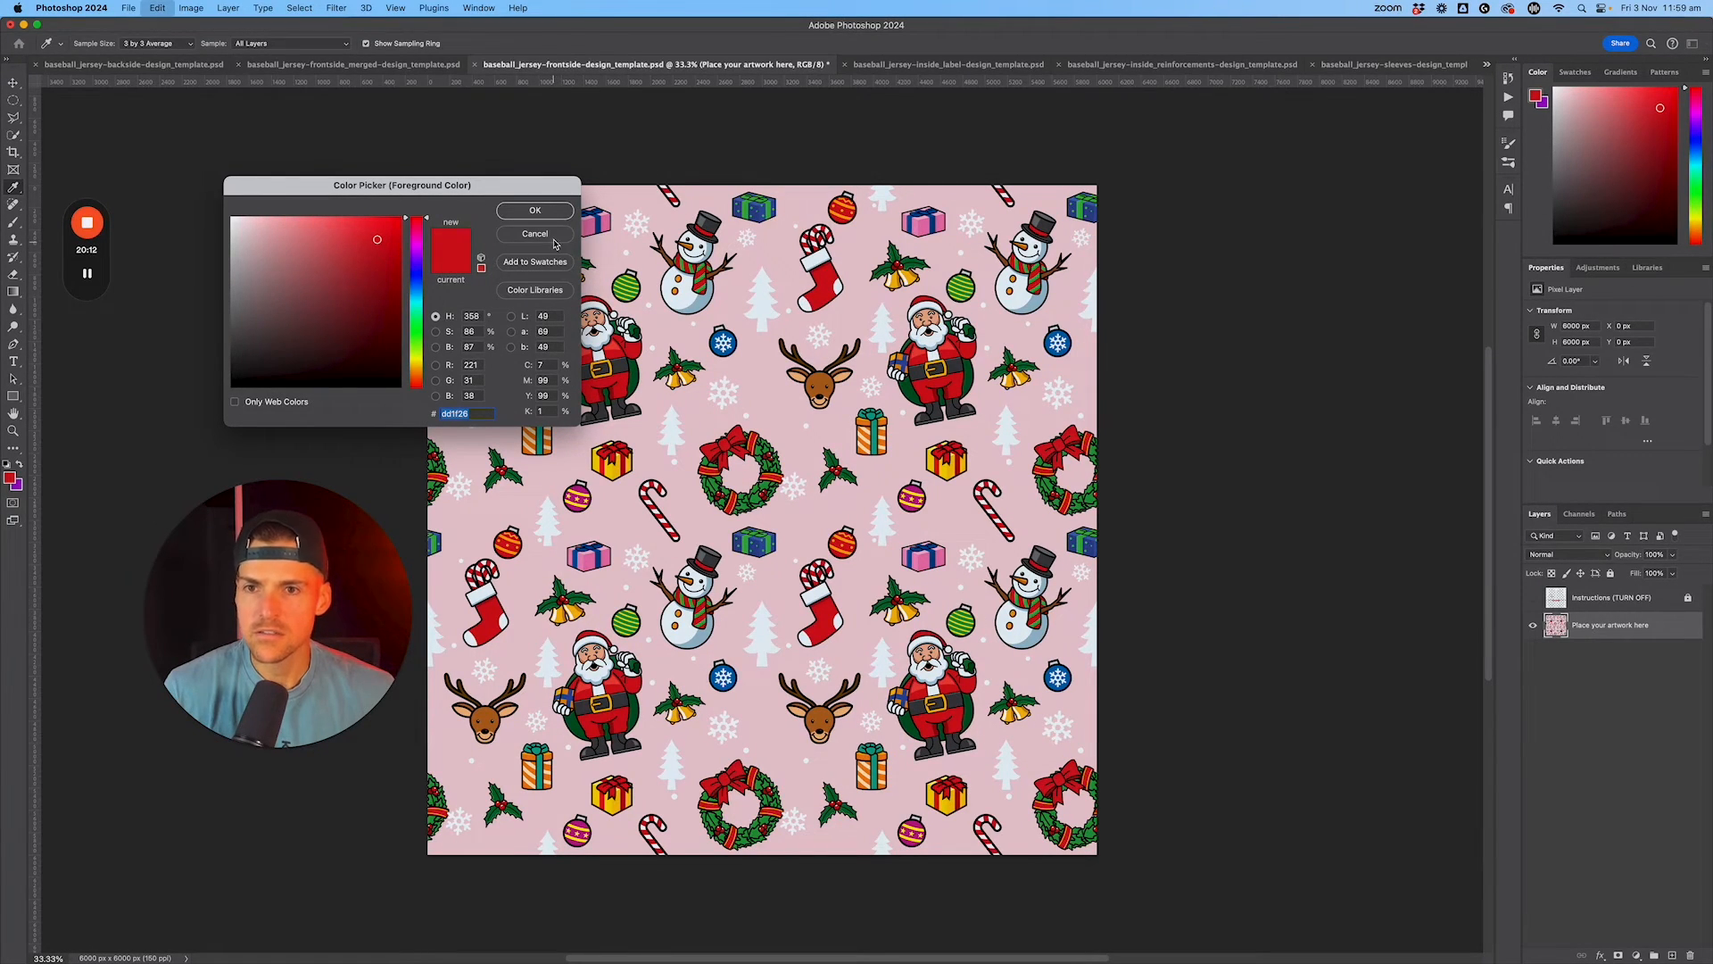
{"action": "left_click", "coordinate": [537, 235]}
{"action": "key", "text": "ctrl+Right"}
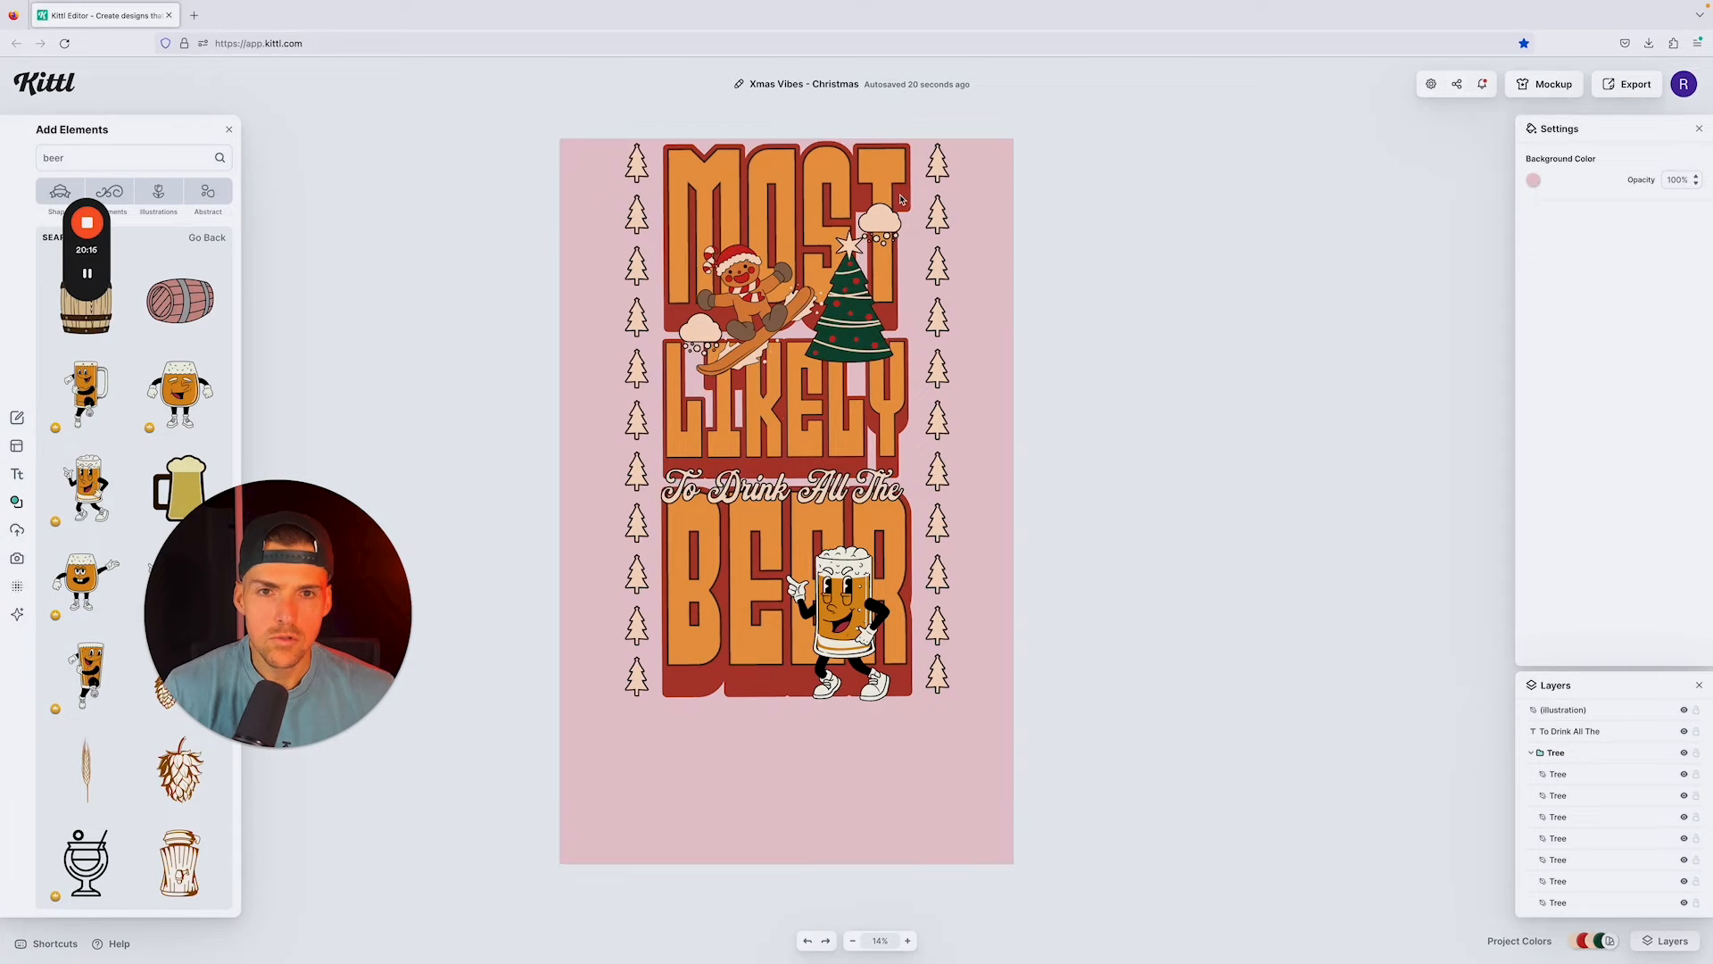
Step: Set the shadow color of the MOST text to the pattern red dd1f26
{"action": "left_click", "coordinate": [1032, 237]}
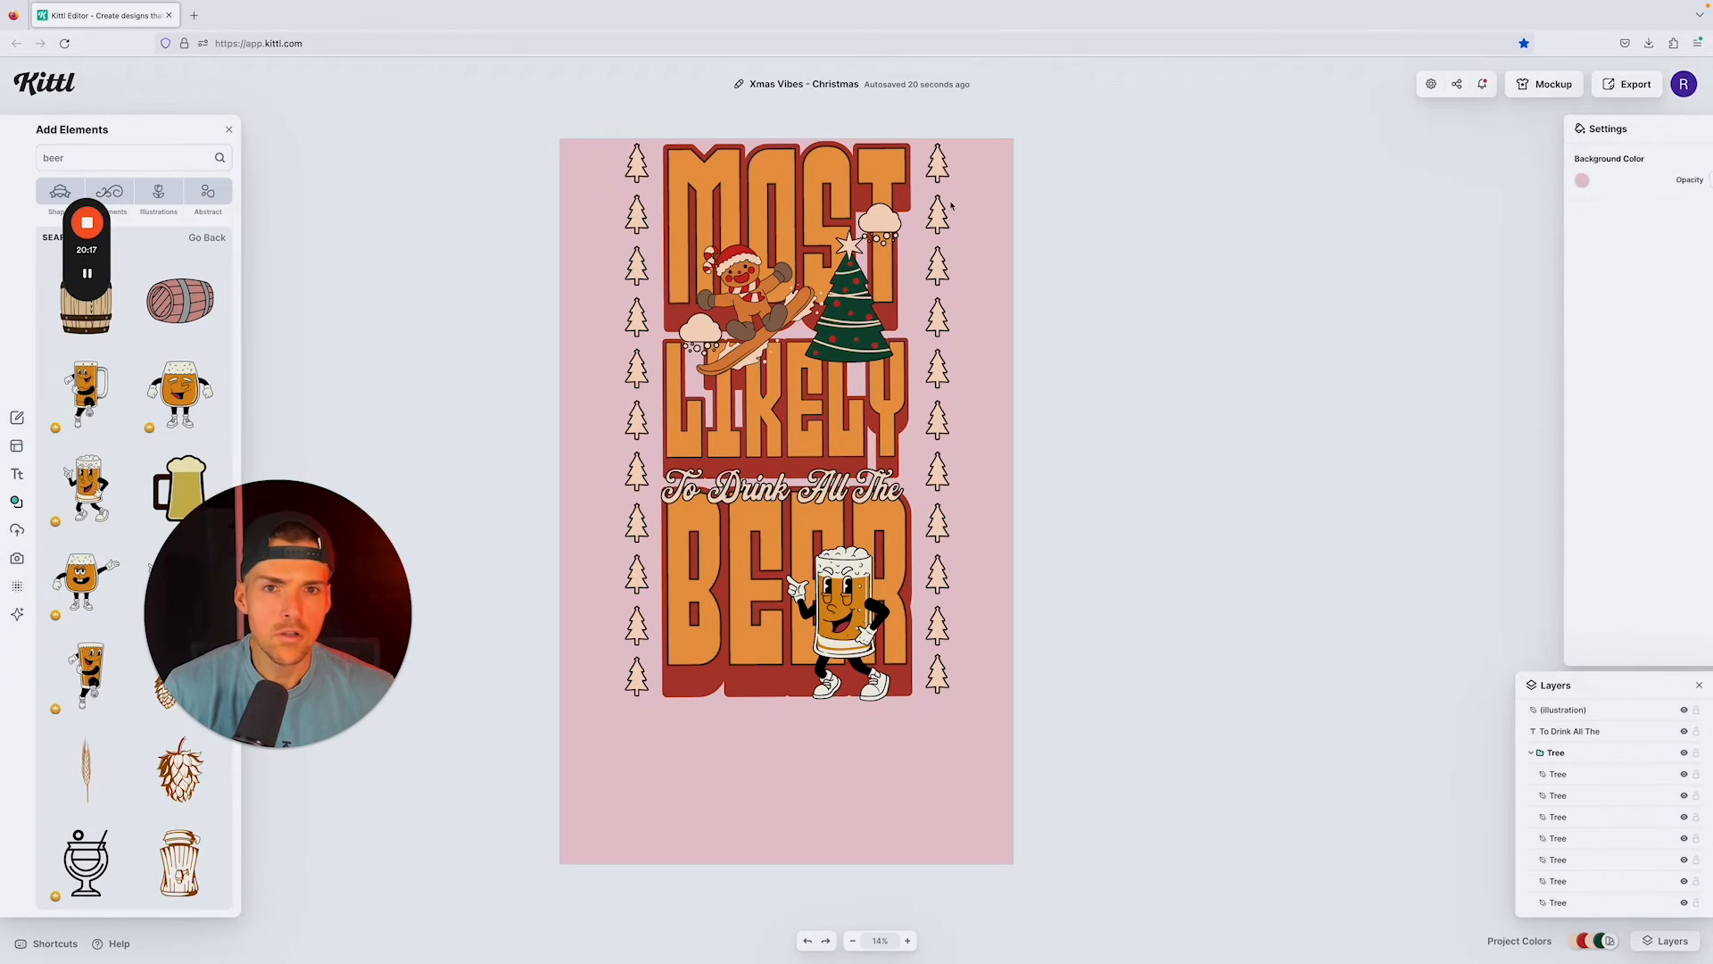
{"action": "left_click", "coordinate": [900, 197]}
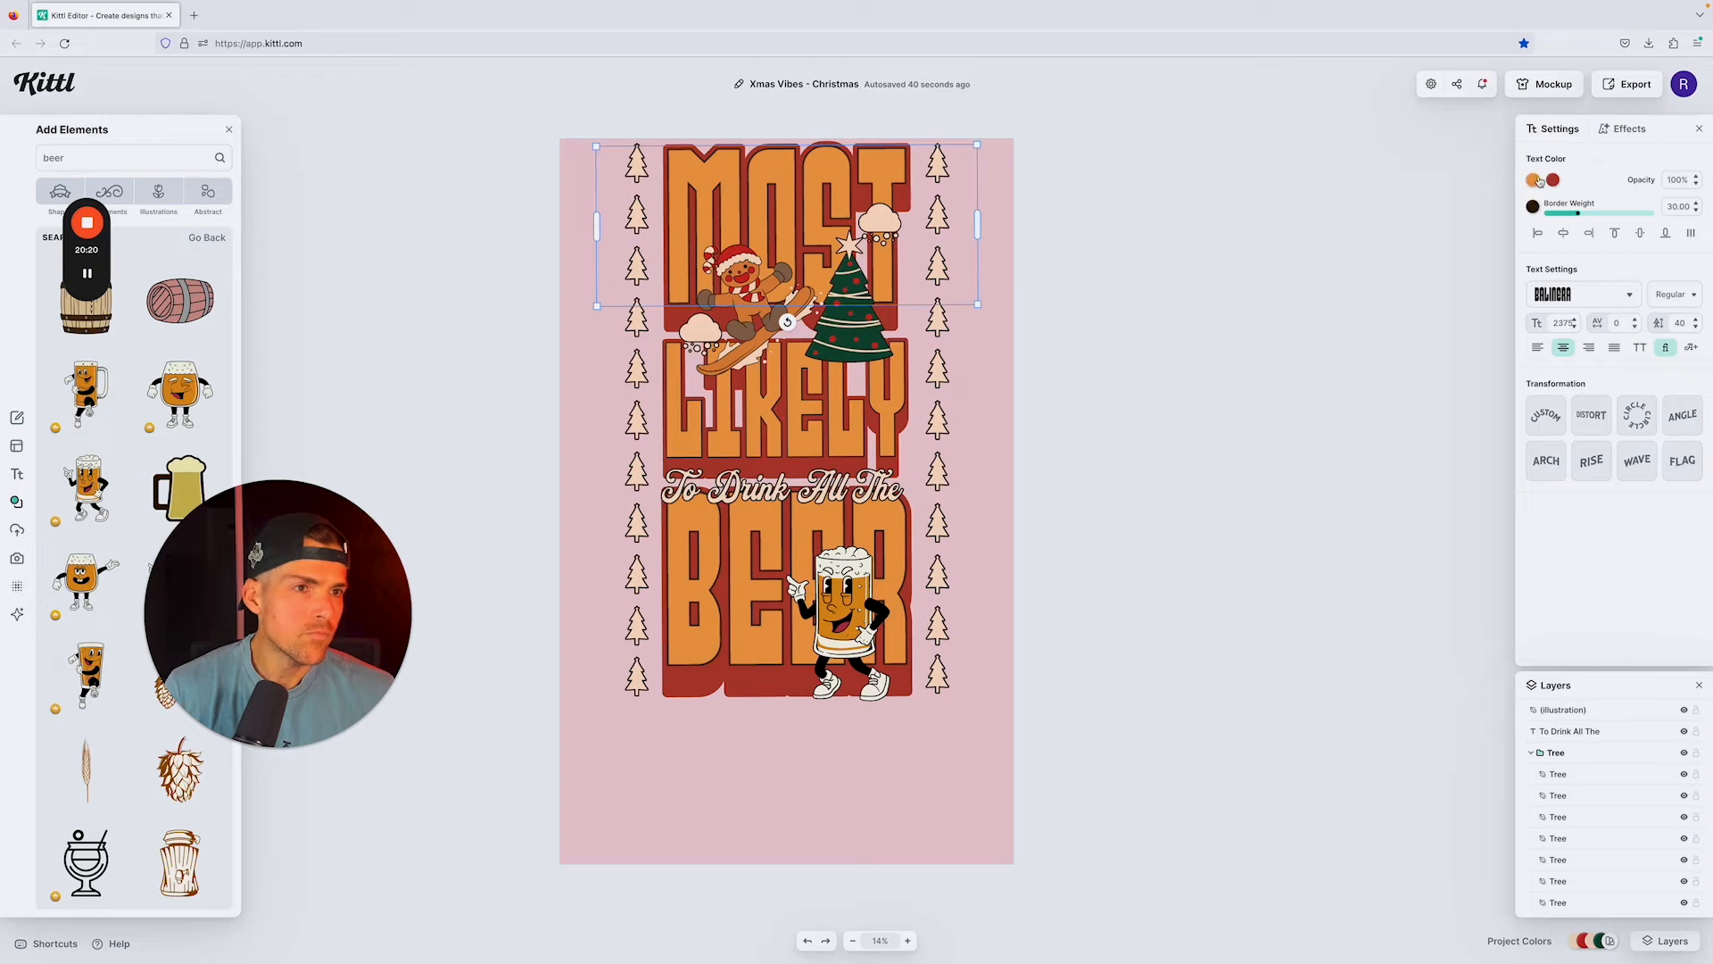
{"action": "left_click", "coordinate": [1553, 181]}
{"action": "left_click", "coordinate": [1379, 393]}
{"action": "key", "text": "ctrl+v"}
{"action": "key", "text": "Return"}
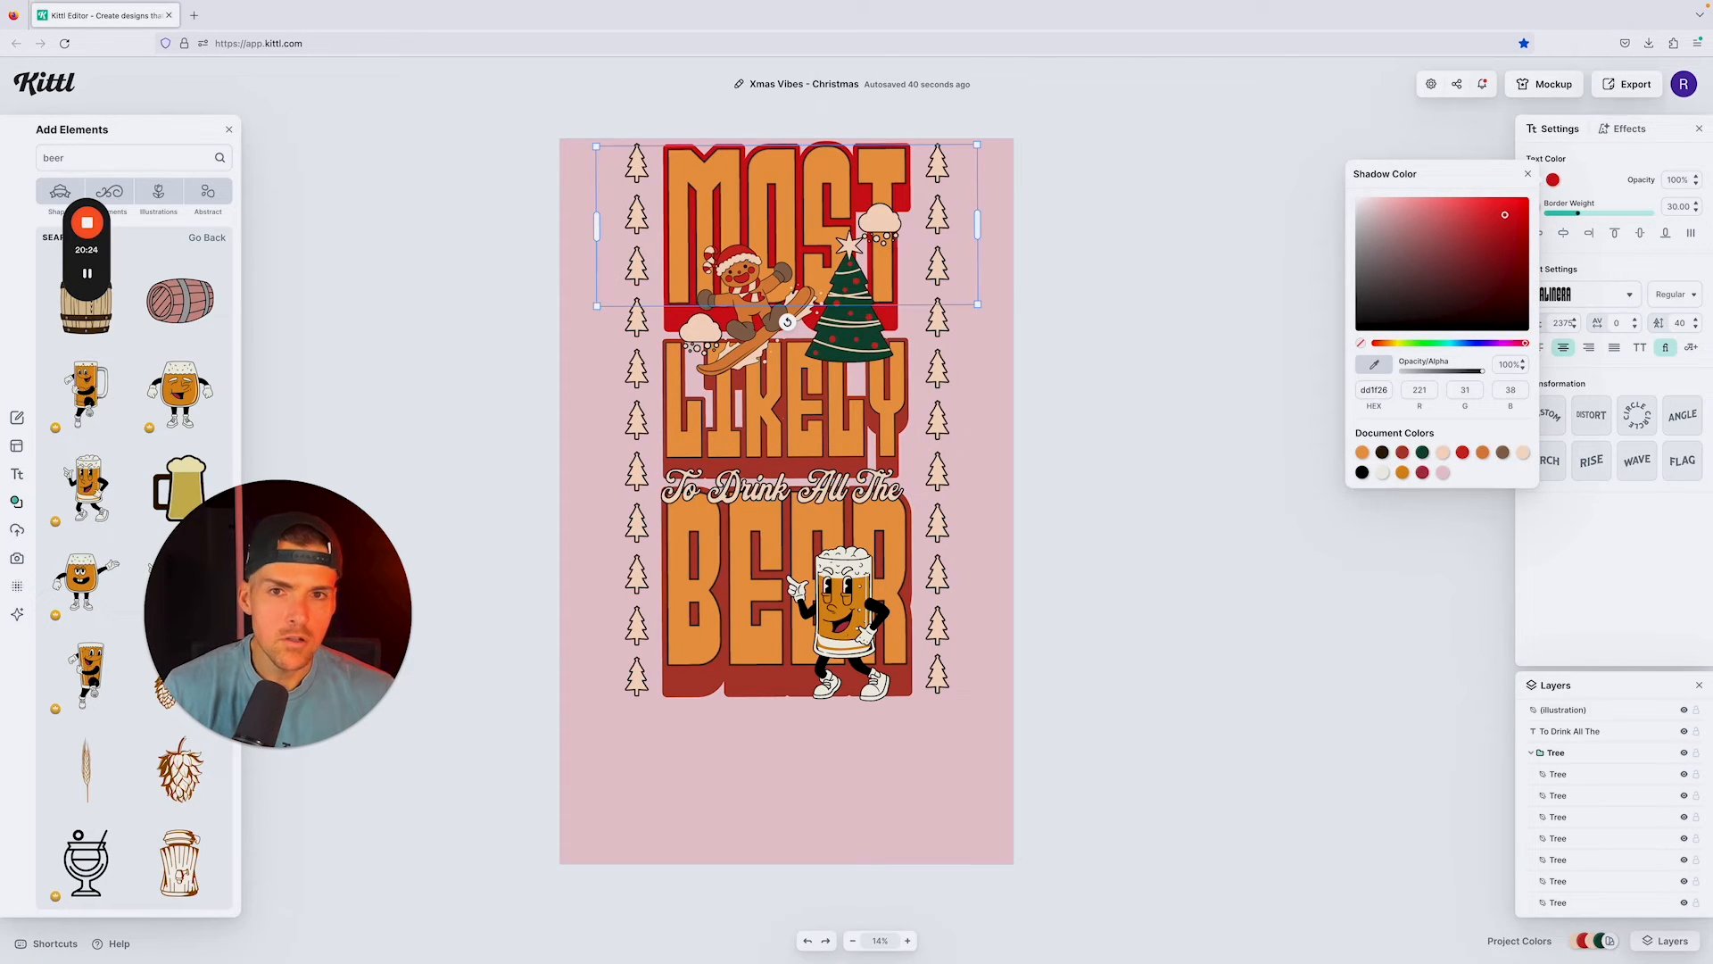
{"action": "left_click", "coordinate": [1187, 357]}
Step: Recolor the shadows of the LIKELY and BEER texts to the same red, dd1f26
{"action": "left_click", "coordinate": [903, 425]}
{"action": "left_click", "coordinate": [899, 425]}
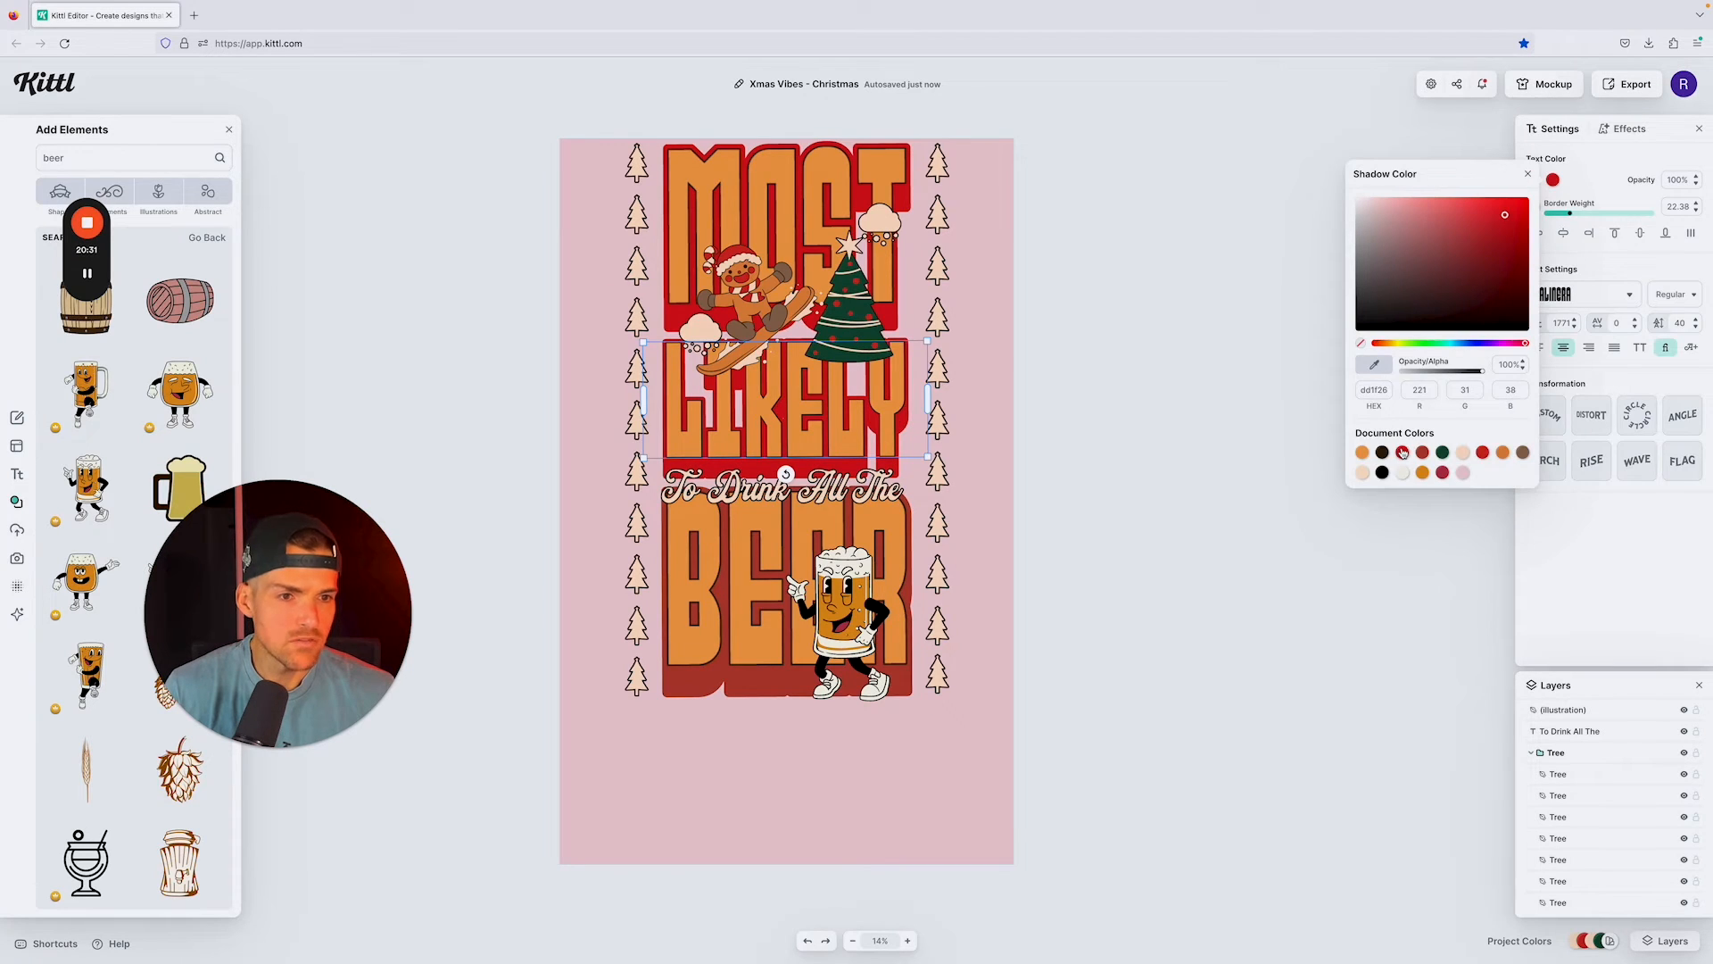
{"action": "left_click", "coordinate": [1177, 356]}
{"action": "left_click", "coordinate": [712, 682]}
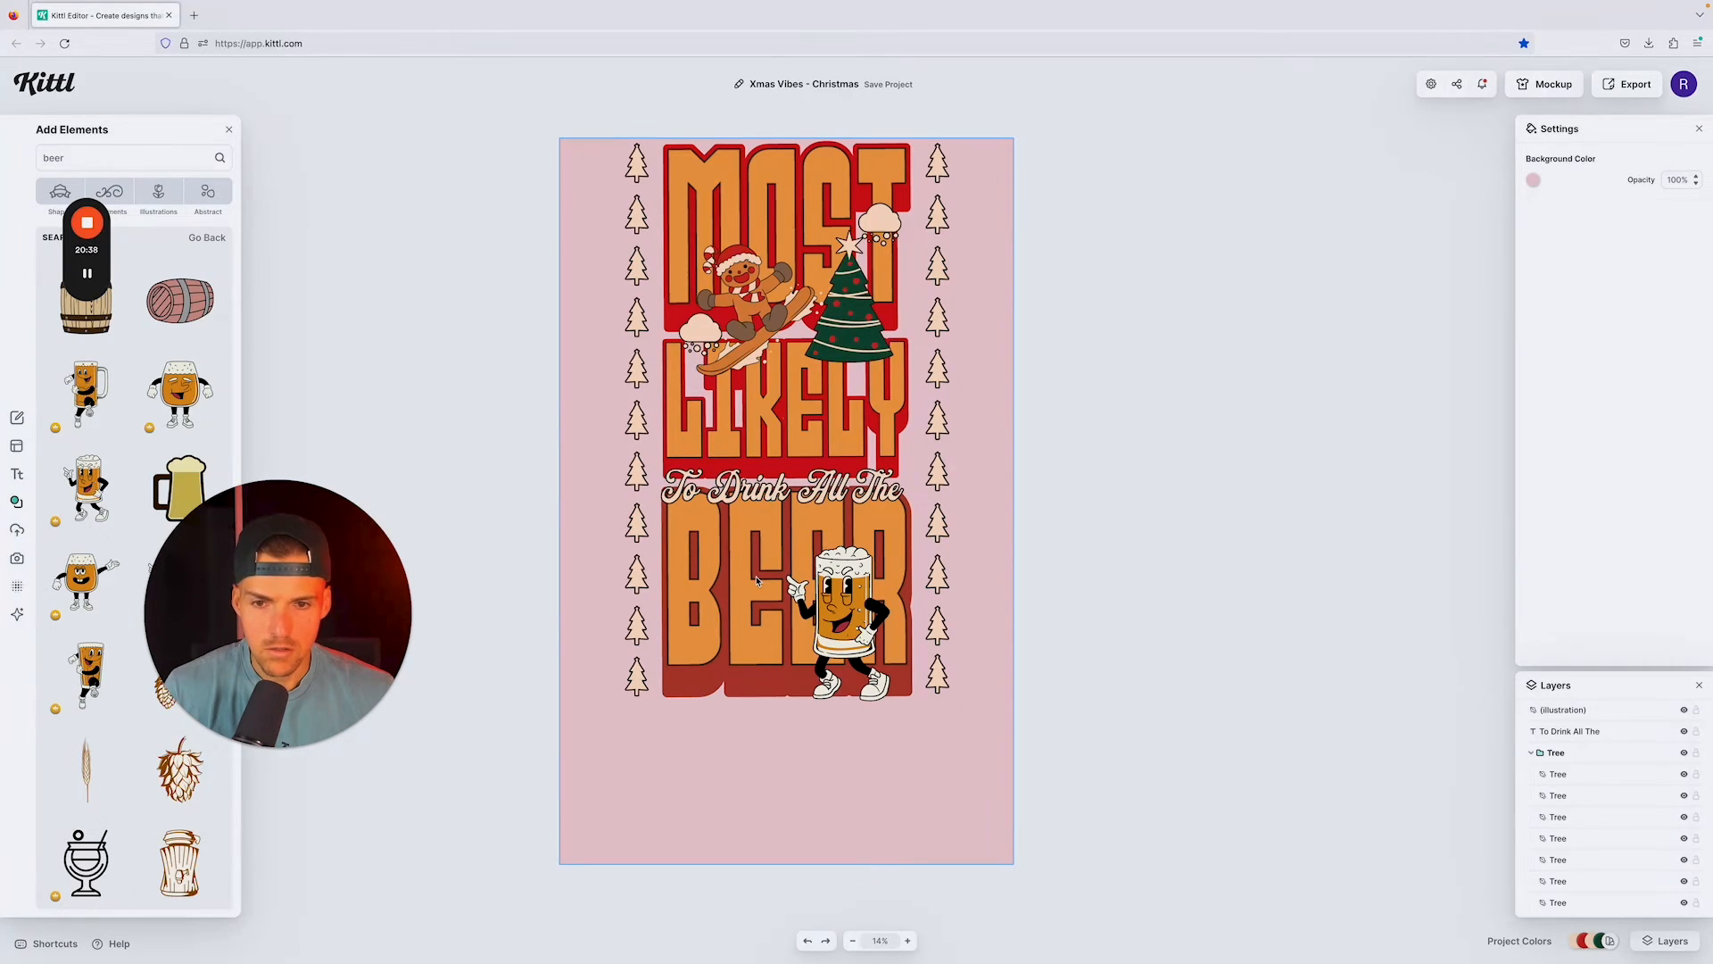
{"action": "double_click", "coordinate": [781, 591]}
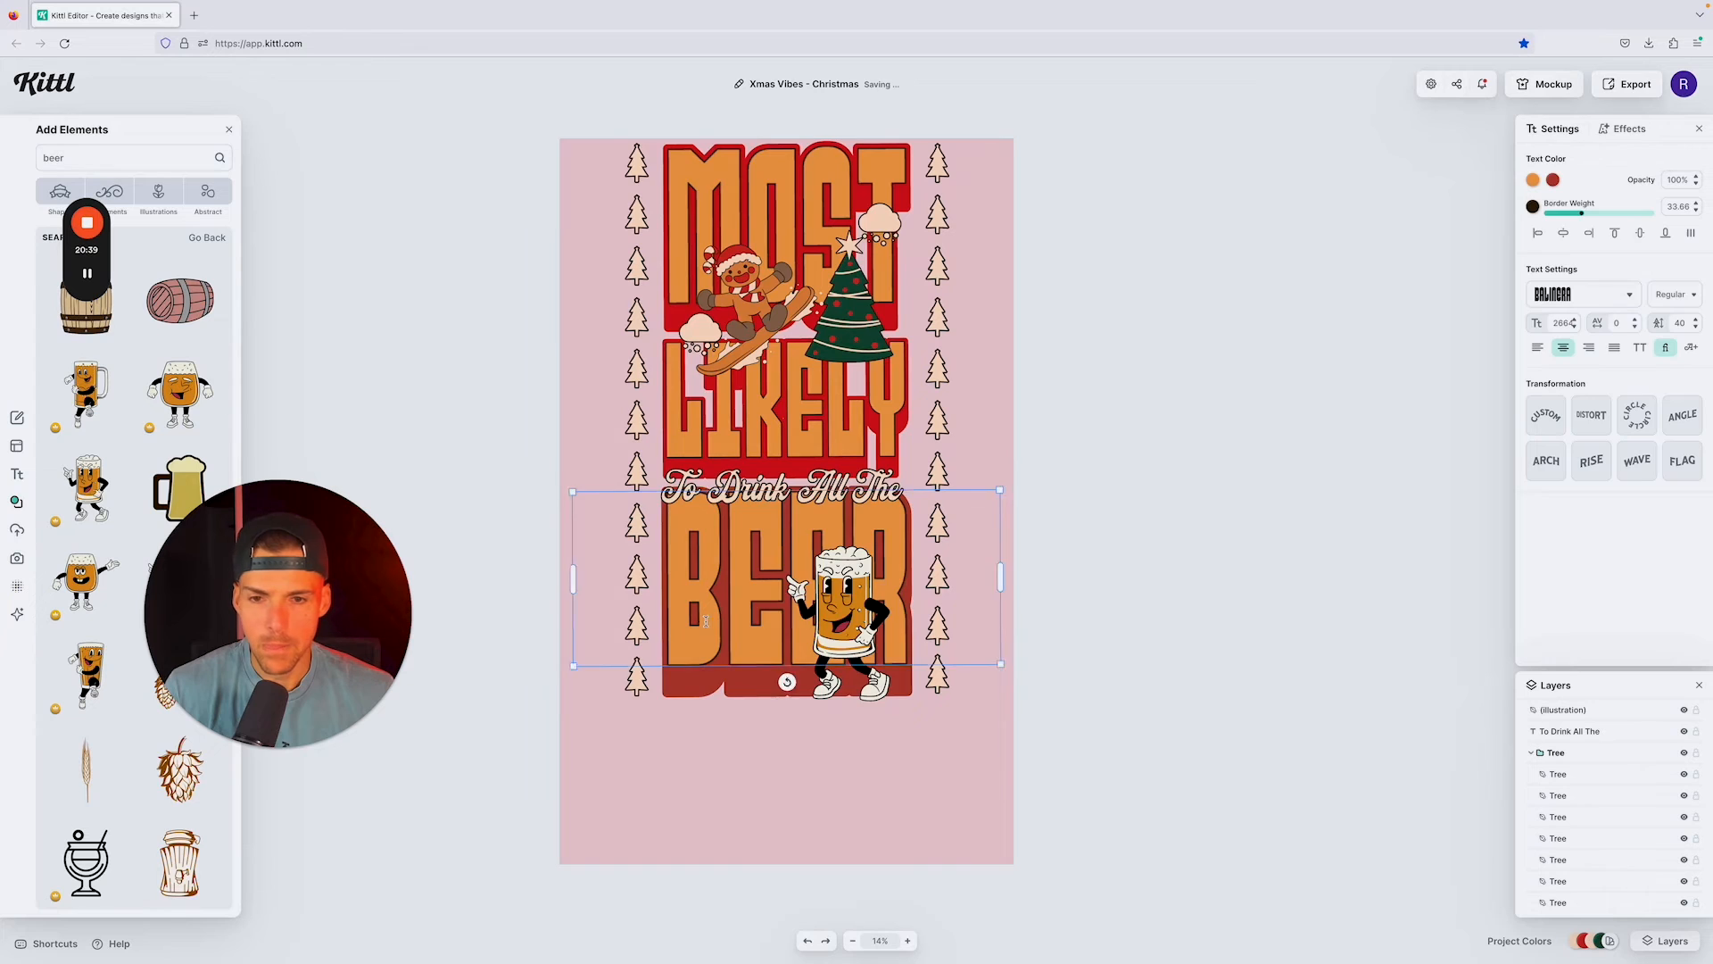
{"action": "left_click", "coordinate": [1554, 181]}
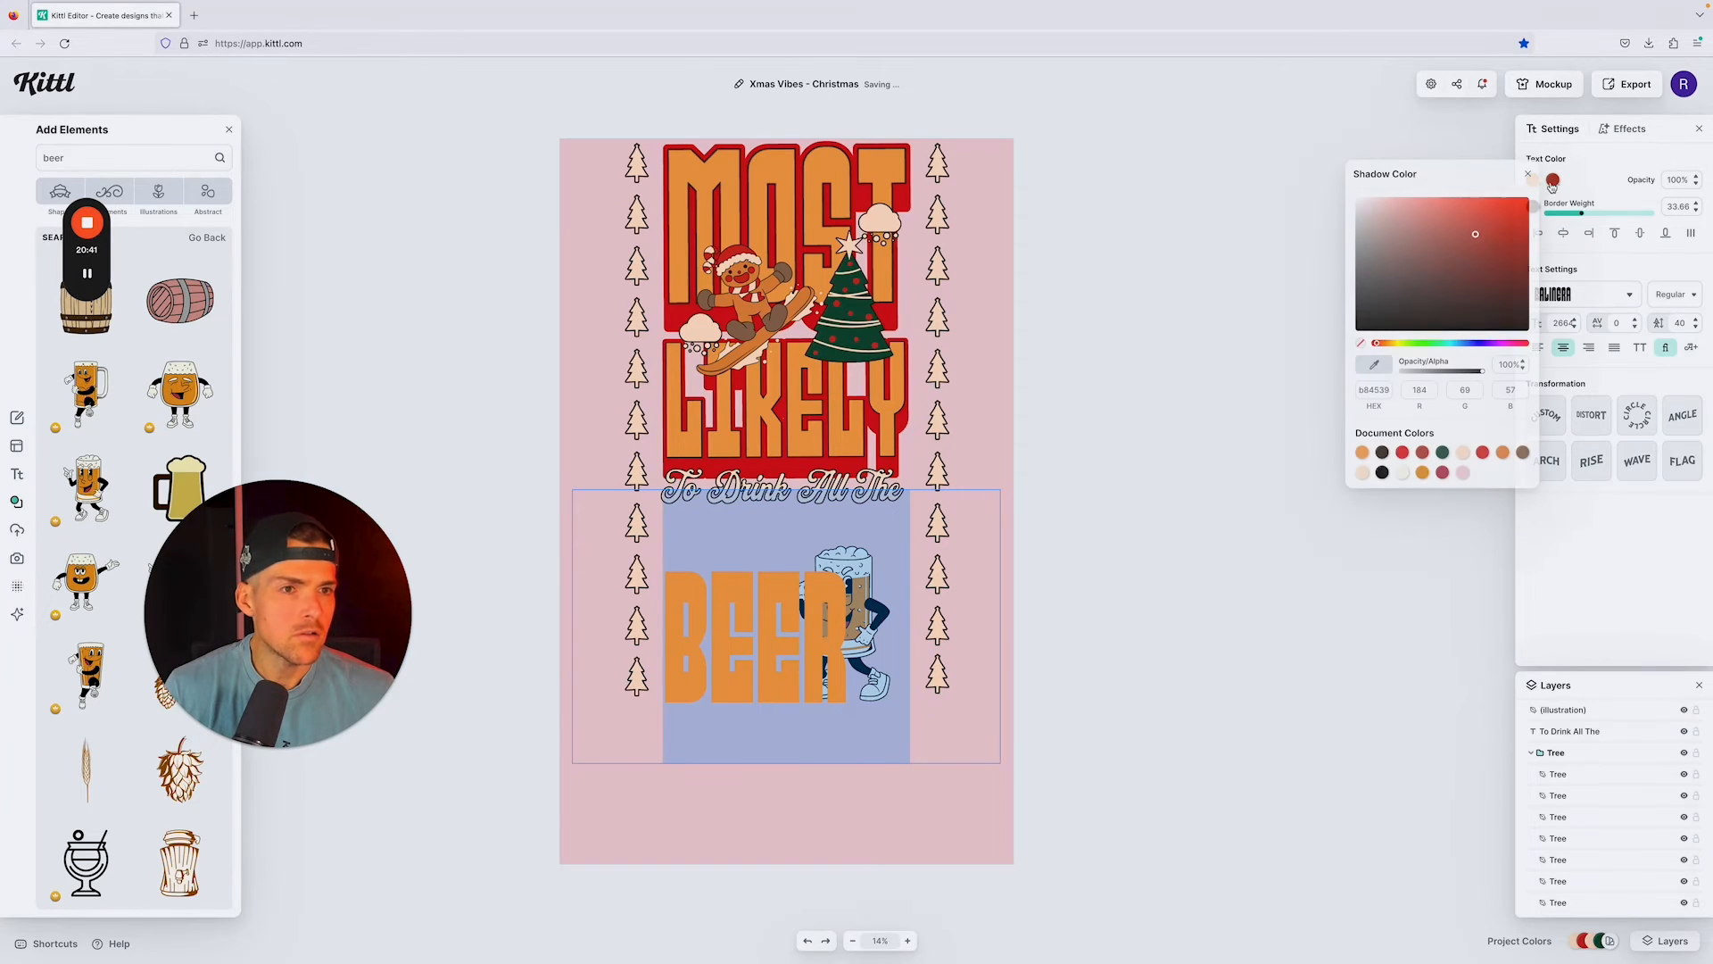
{"action": "left_click", "coordinate": [1250, 359]}
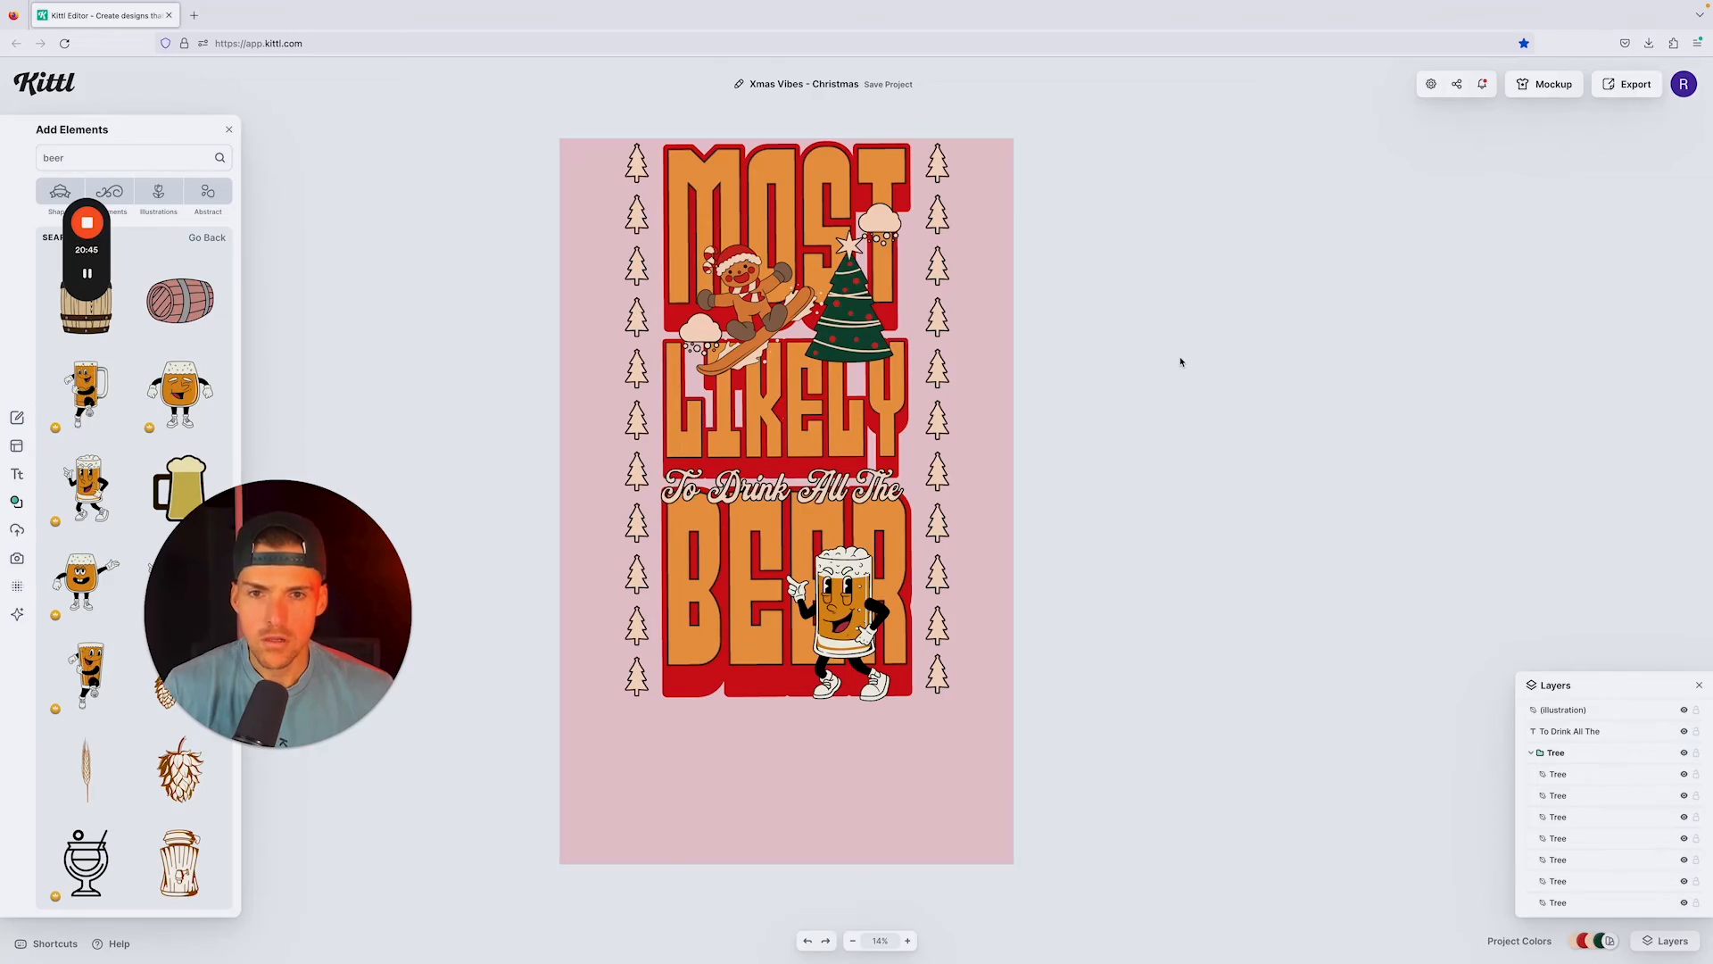
{"action": "key", "text": "ctrl+Left"}
{"action": "key", "text": "ctrl+Right"}
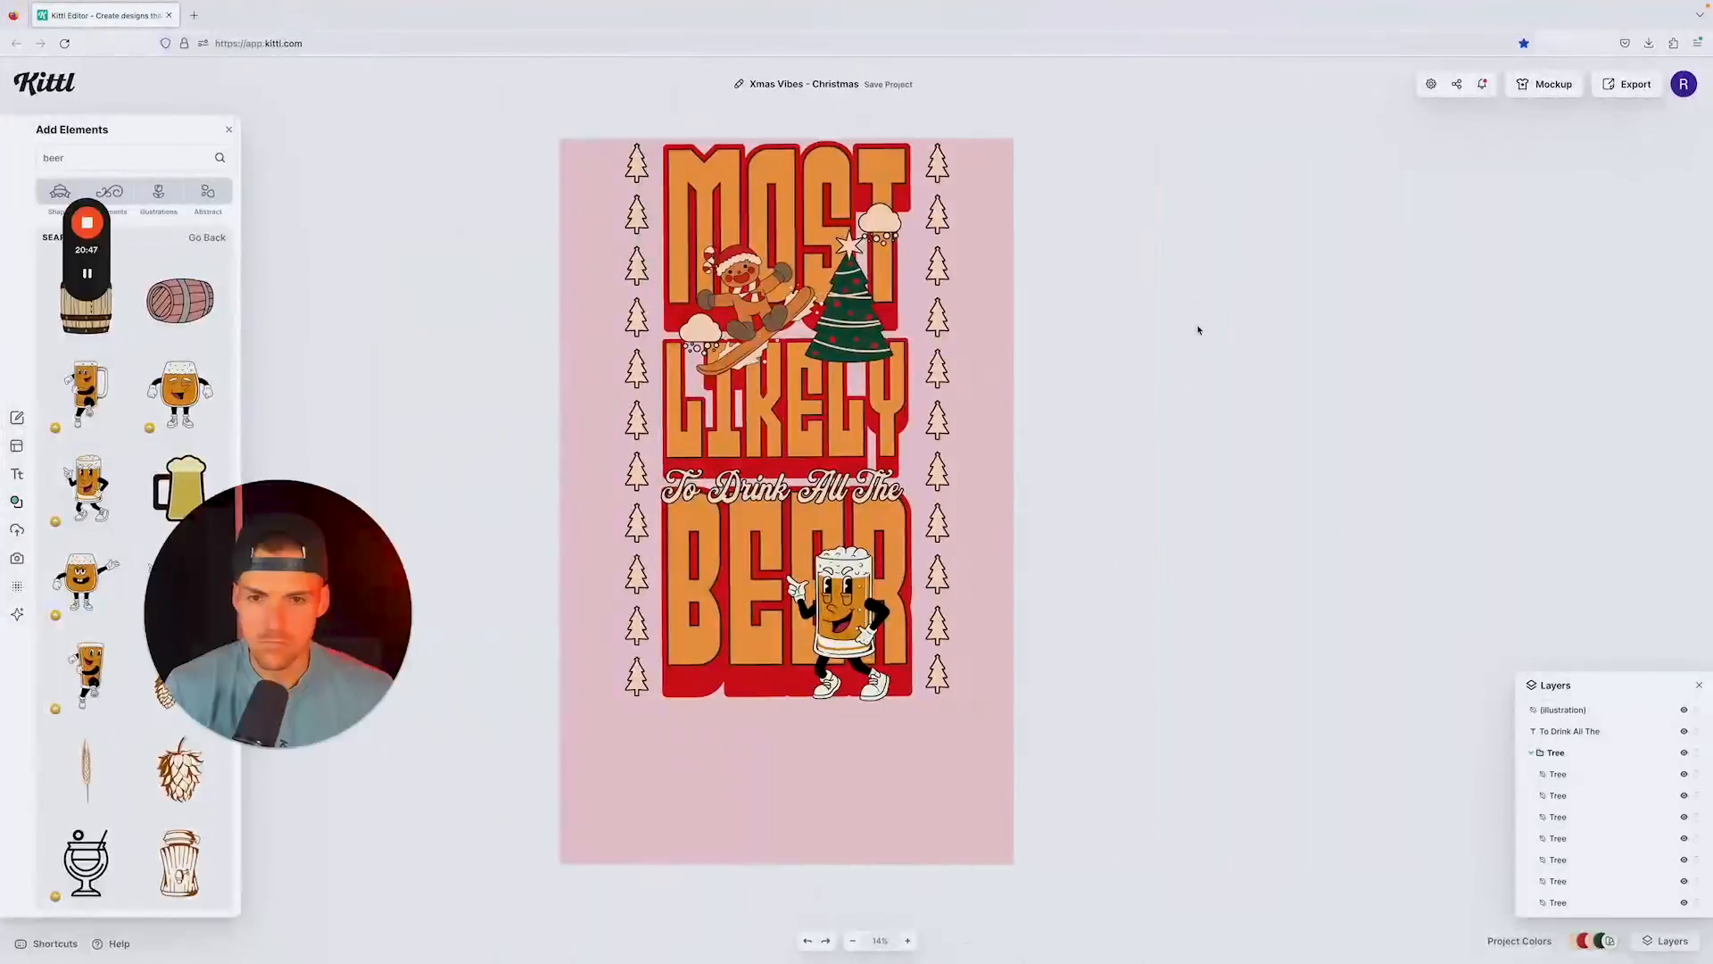
{"action": "key", "text": "ctrl+Left"}
{"action": "key", "text": "ctrl+Right"}
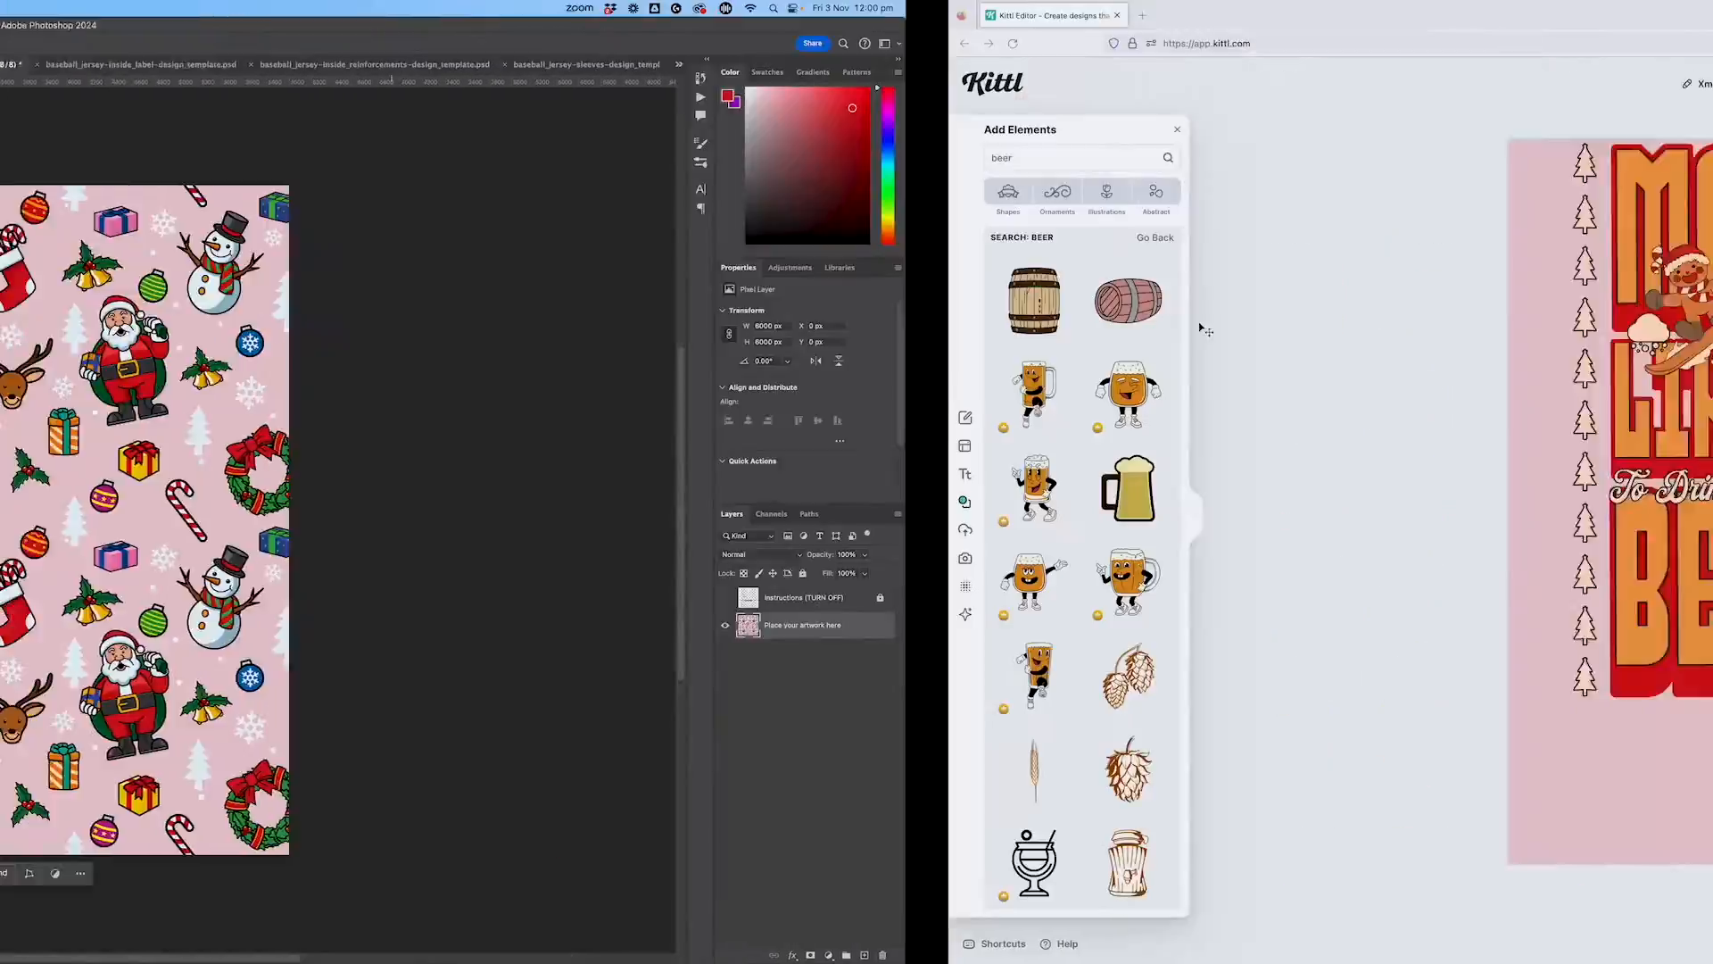
Step: Sample the dark green 095723 from the Photoshop Christmas pattern and apply it to the border tree group in Kittl
{"action": "key", "text": "ctrl+Left"}
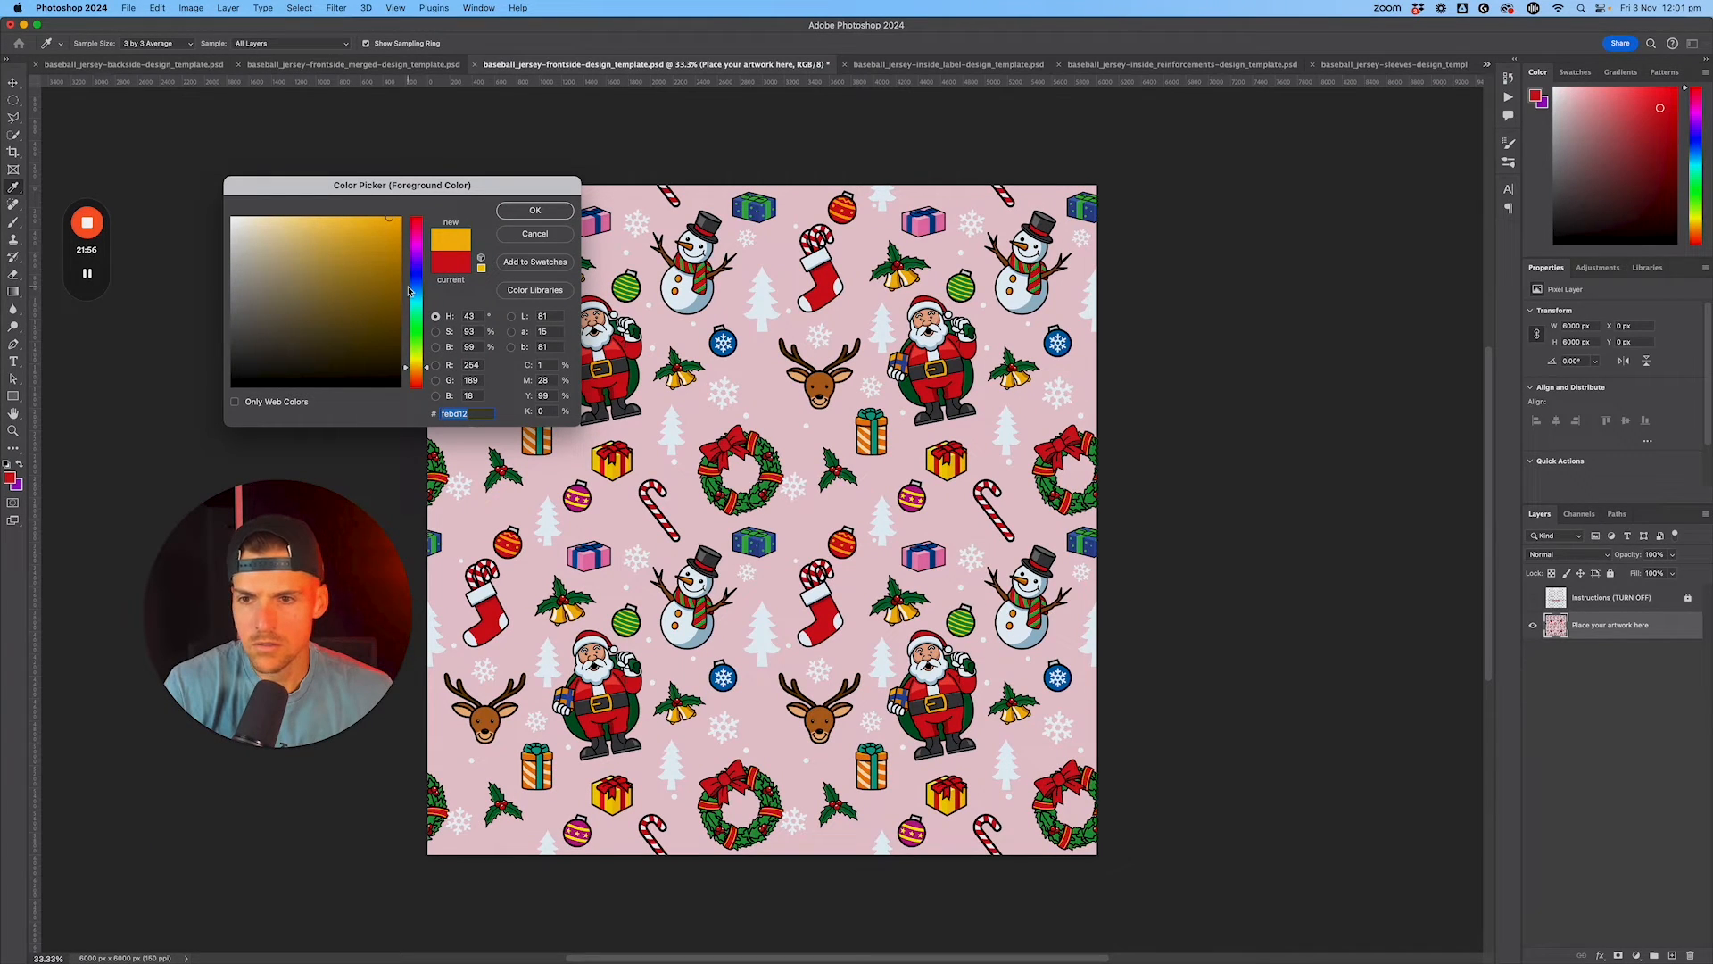
{"action": "left_click", "coordinate": [10, 479]}
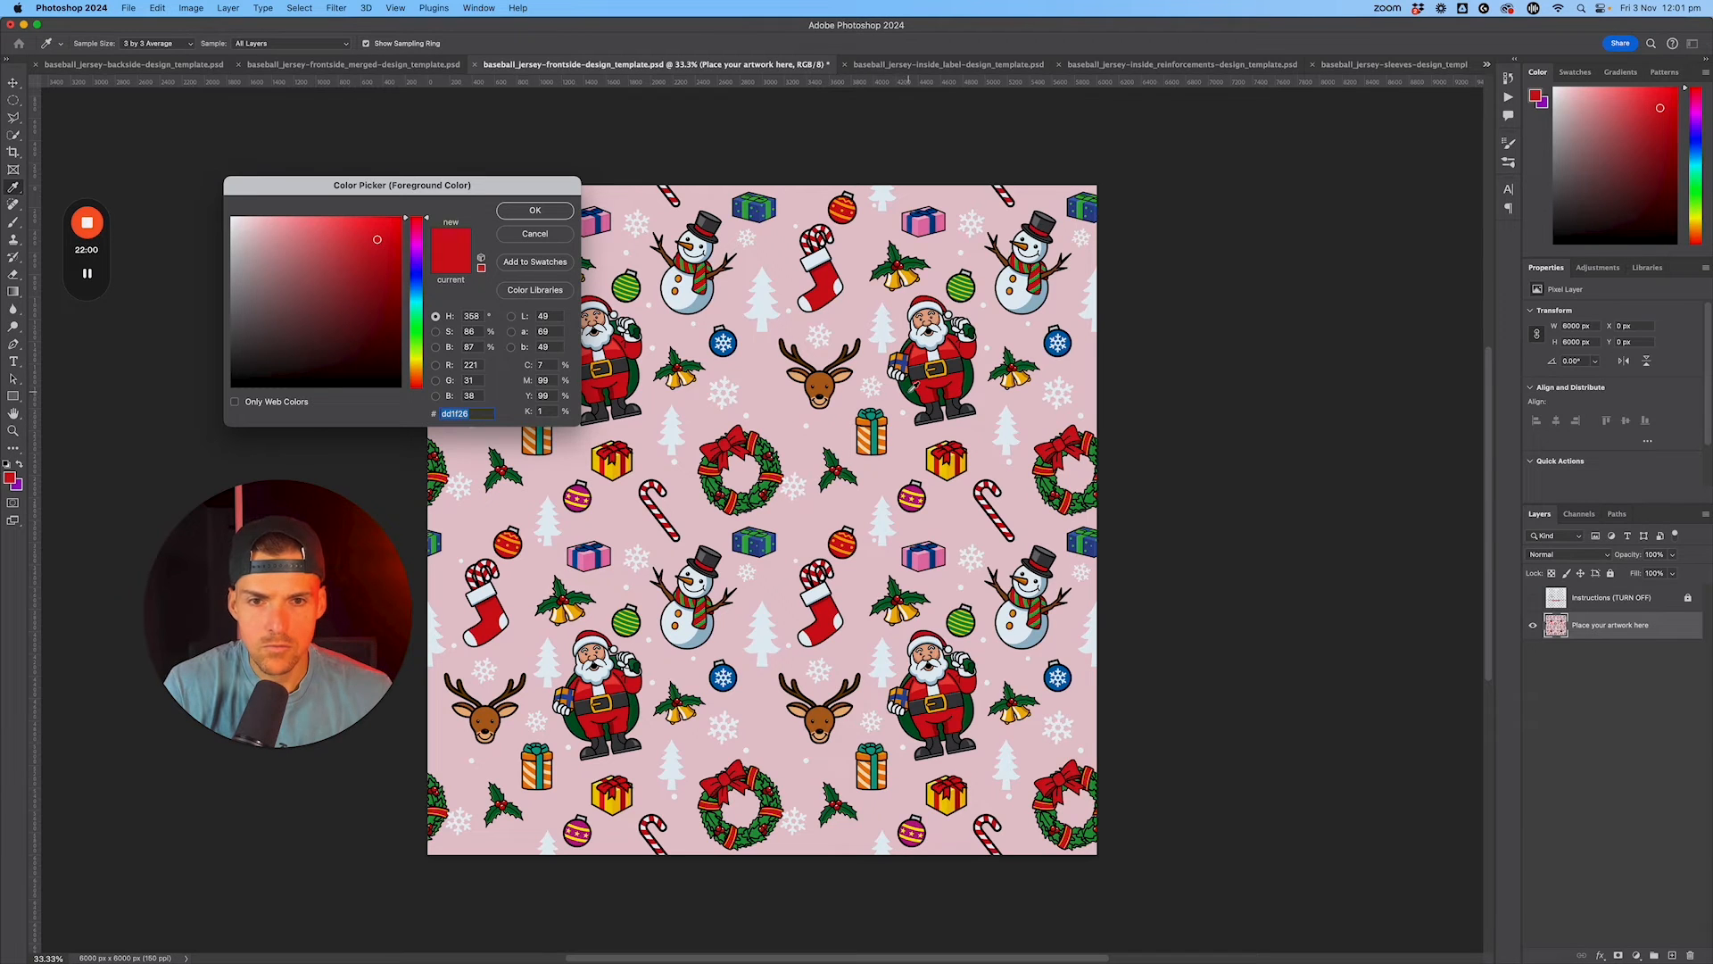
{"action": "left_click", "coordinate": [910, 385]}
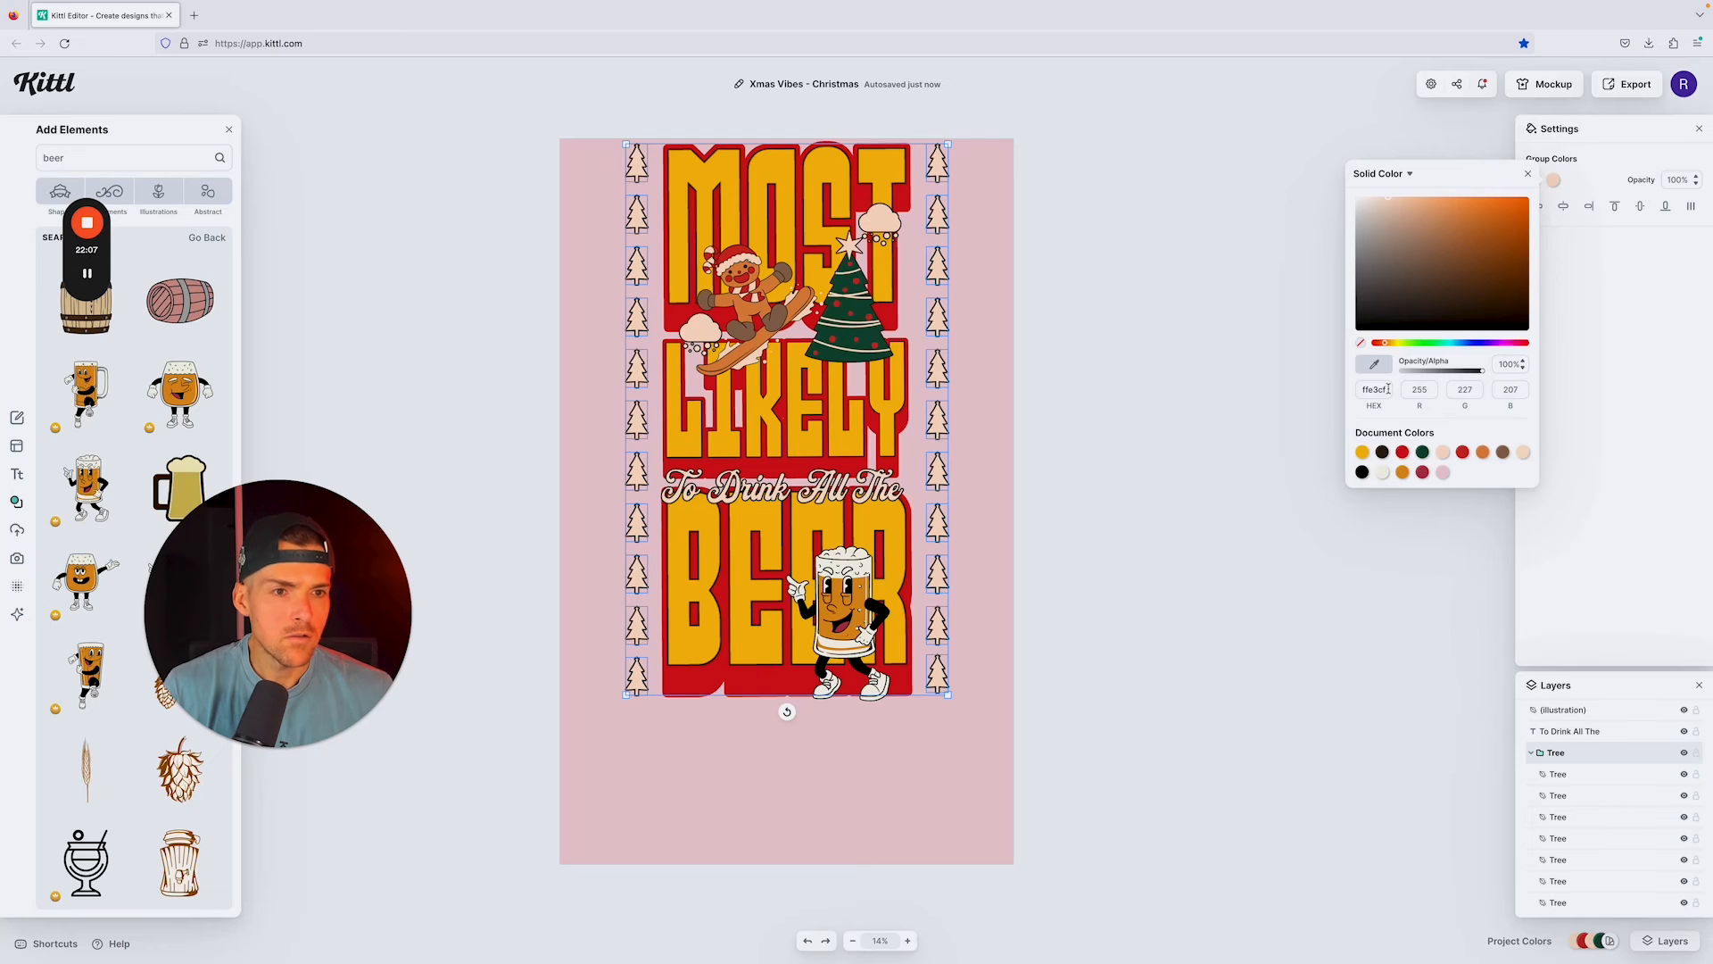
{"action": "left_click", "coordinate": [1387, 389]}
{"action": "key", "text": "ctrl+v"}
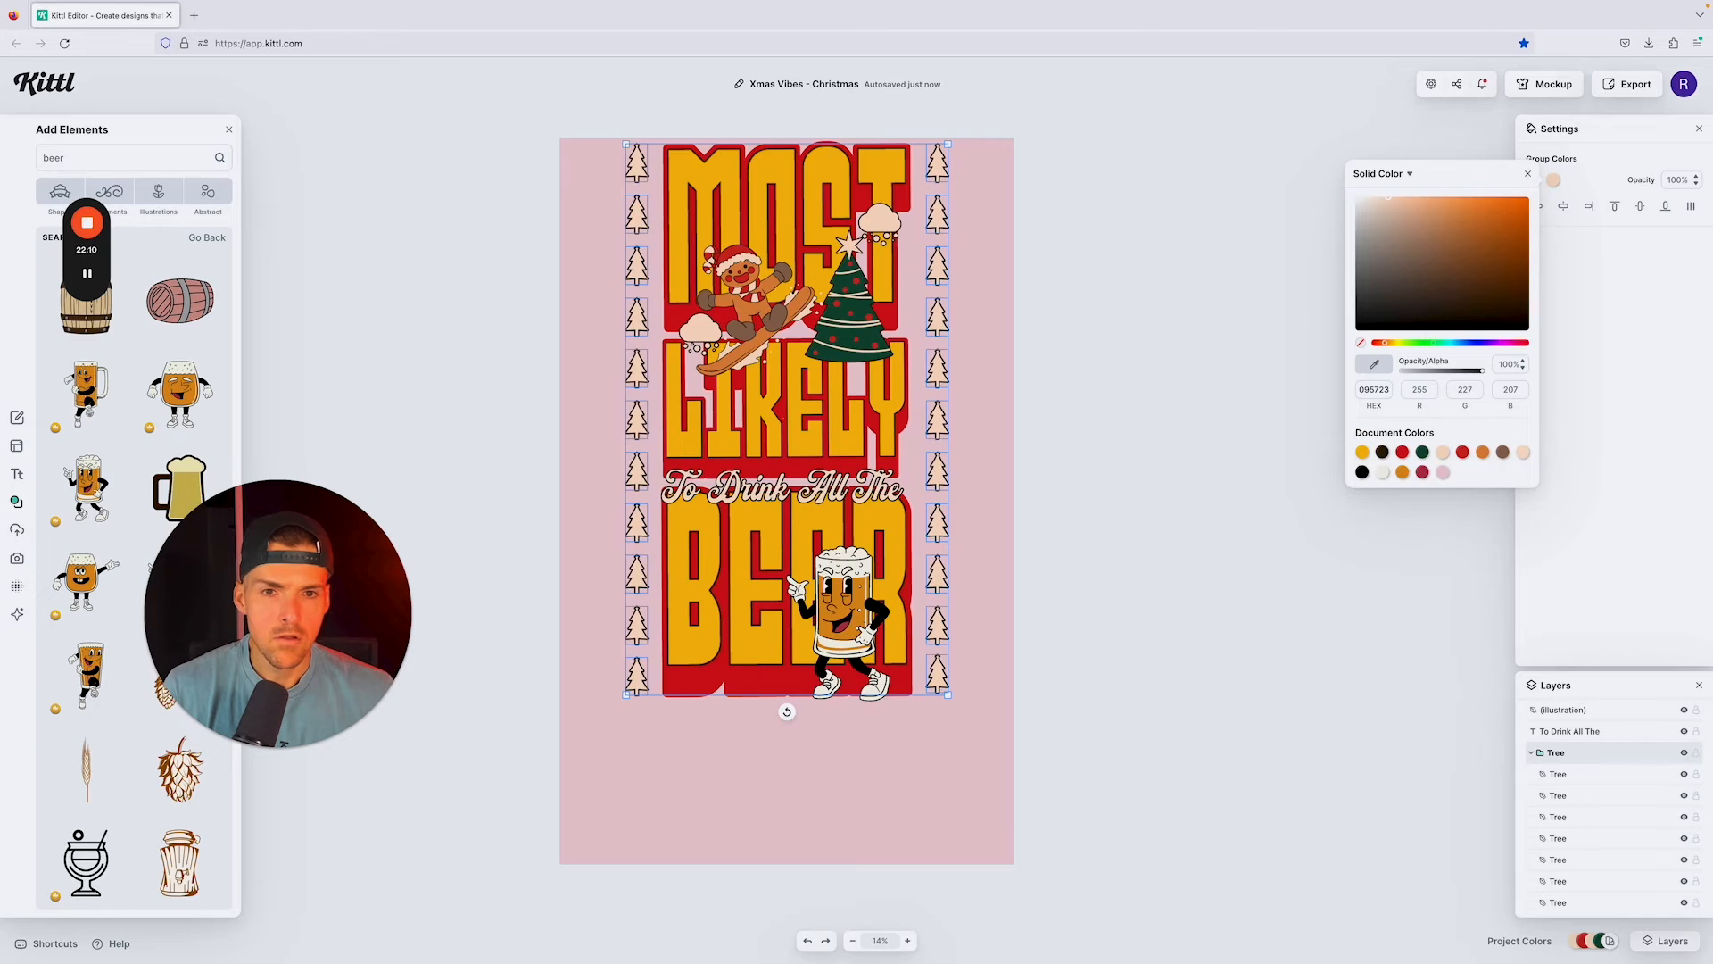
{"action": "key", "text": "Return"}
{"action": "left_click", "coordinate": [1196, 367]}
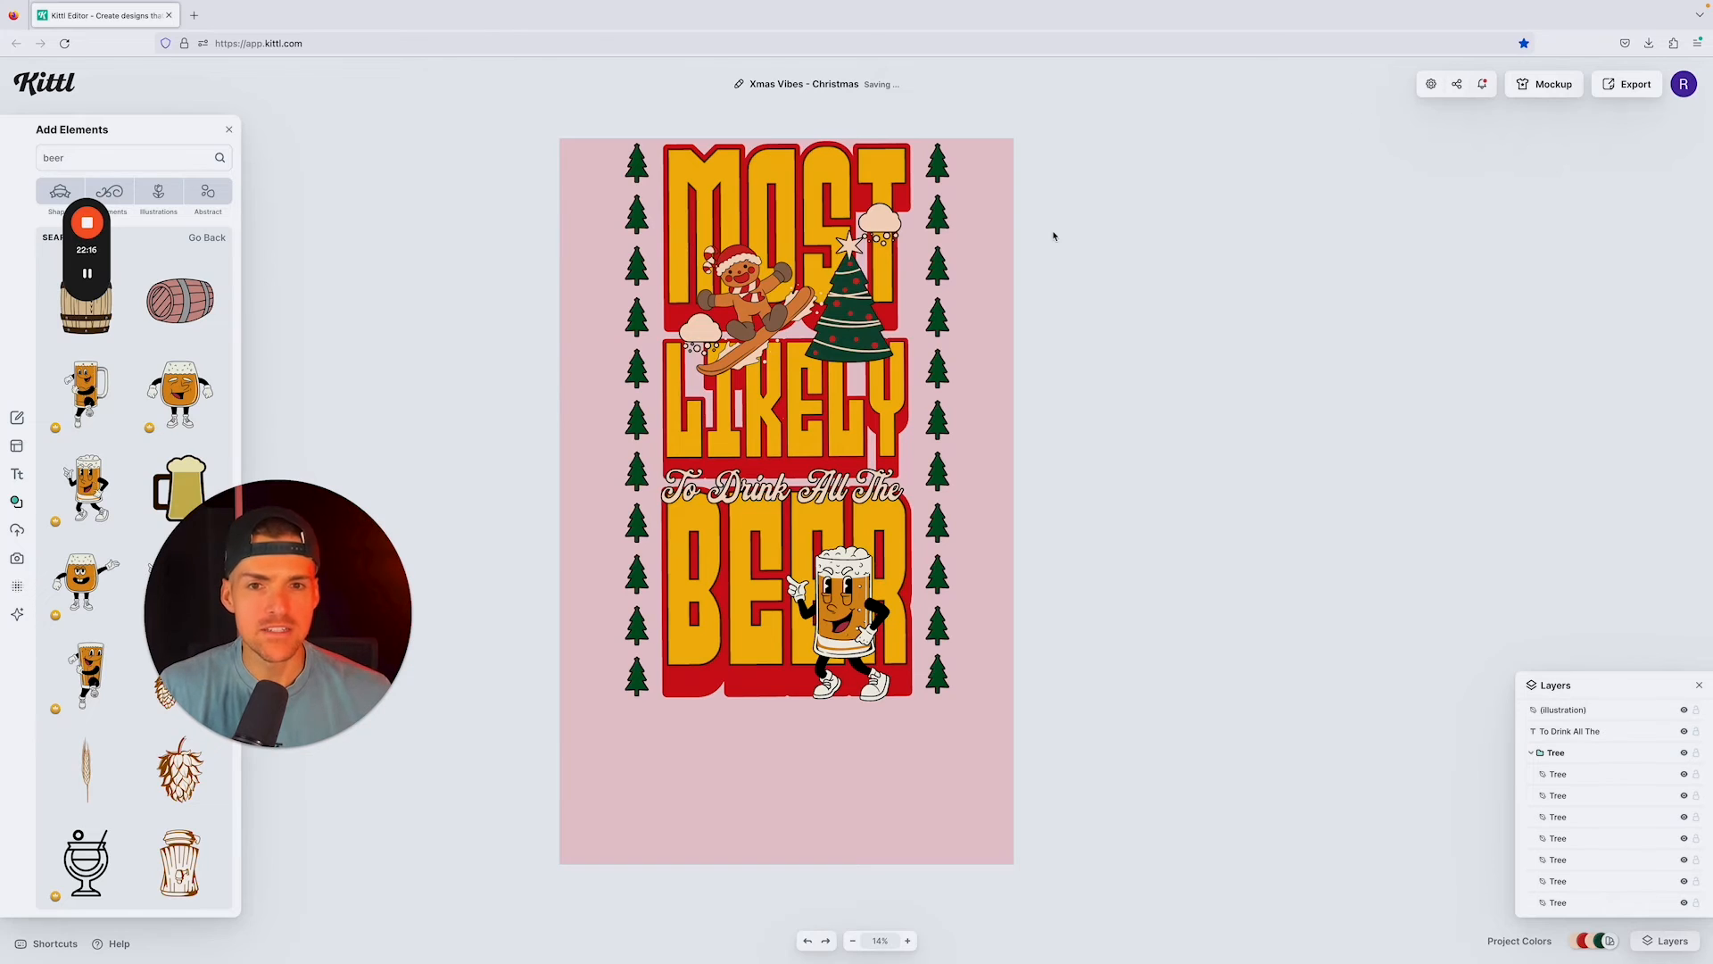
Step: Download the finished design as a PNG at 300 DPI with background removal and quality optimization enabled
{"action": "left_click", "coordinate": [1433, 85]}
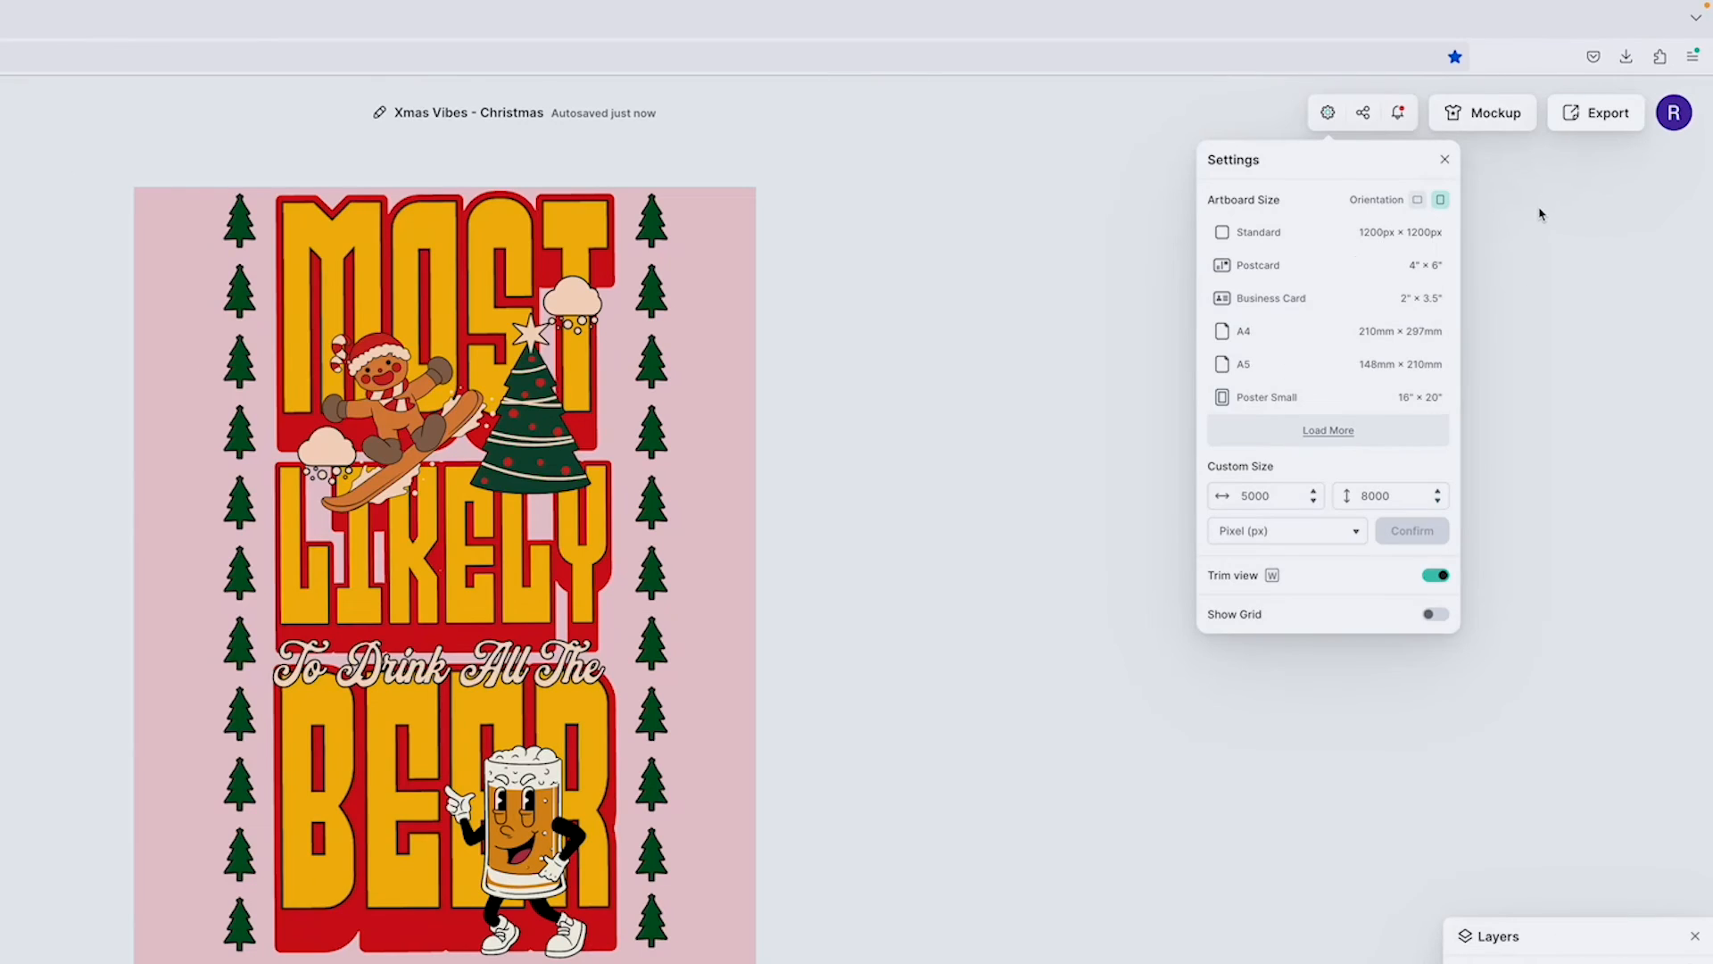
{"action": "left_click", "coordinate": [1589, 165]}
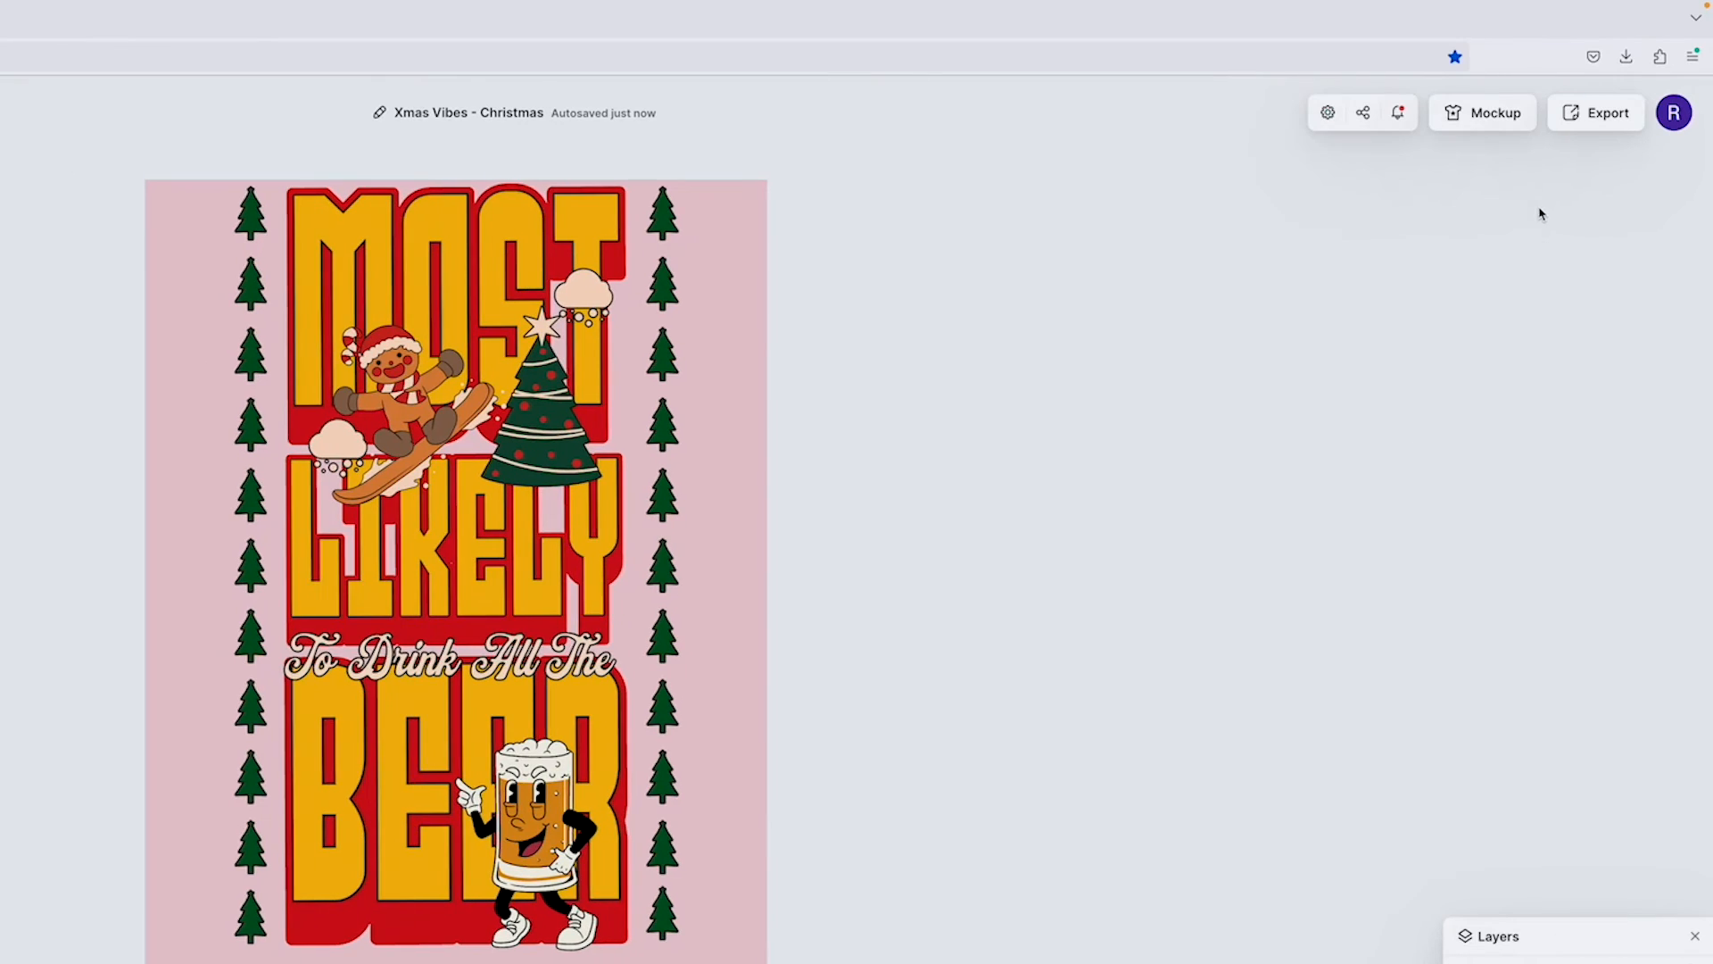
{"action": "left_click", "coordinate": [1568, 113]}
{"action": "left_click", "coordinate": [1517, 188]}
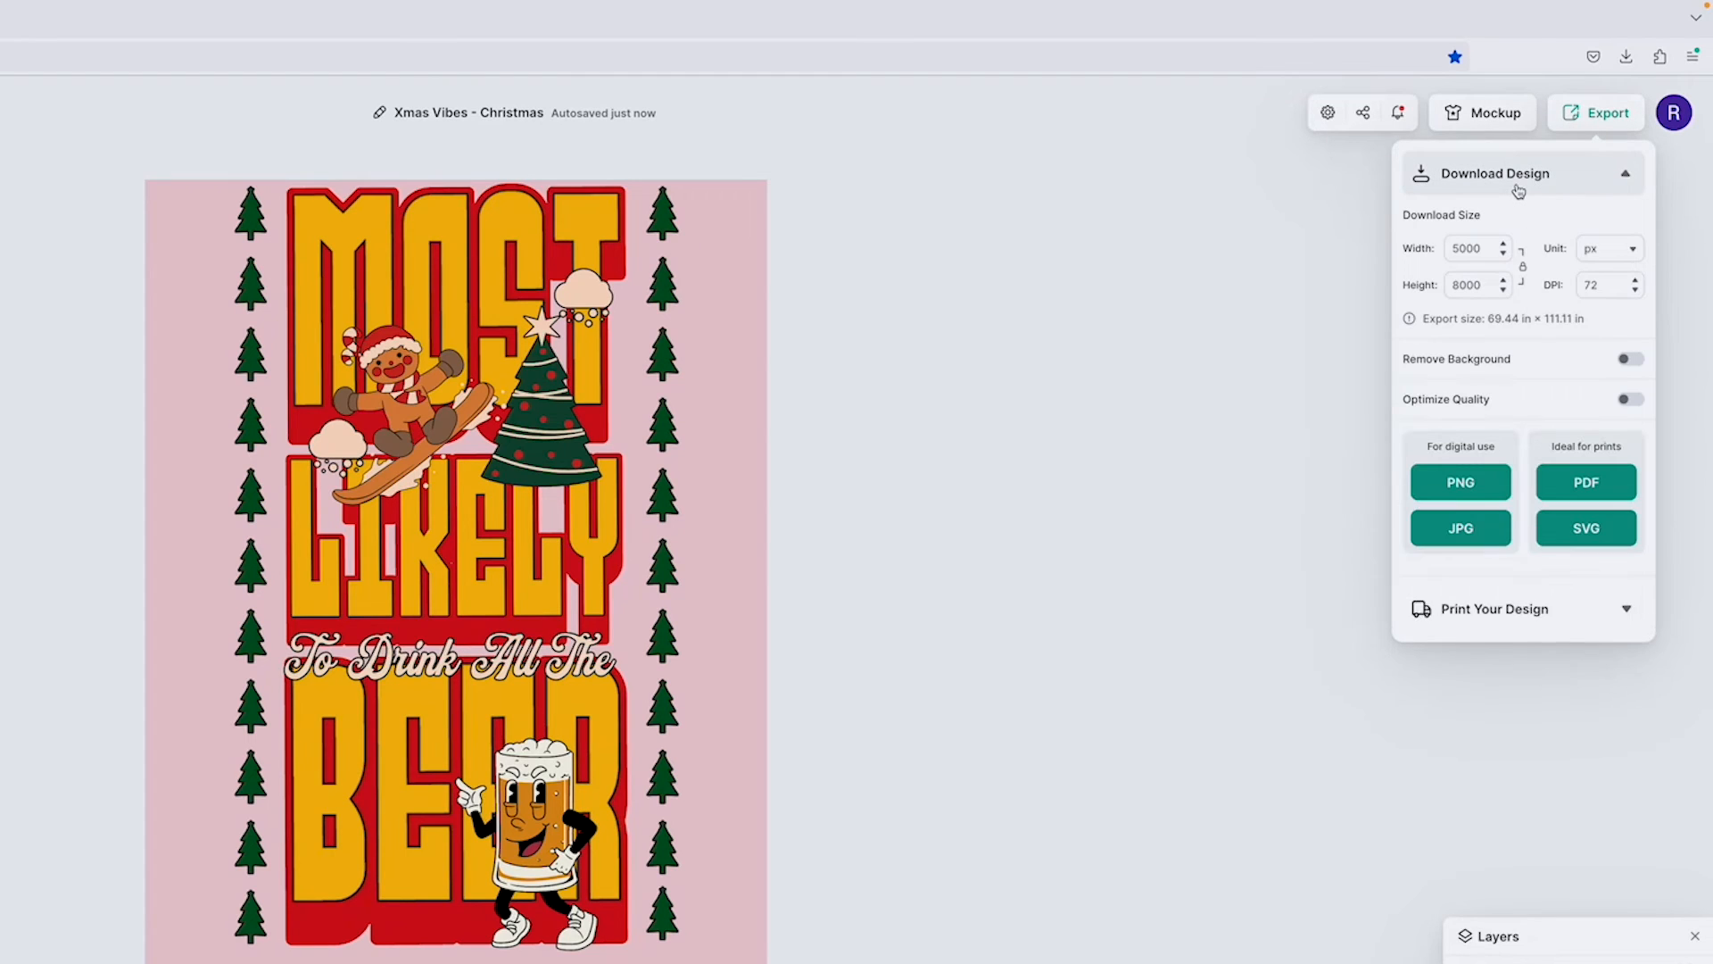
{"action": "double_click", "coordinate": [1596, 284]}
{"action": "type", "text": "300"}
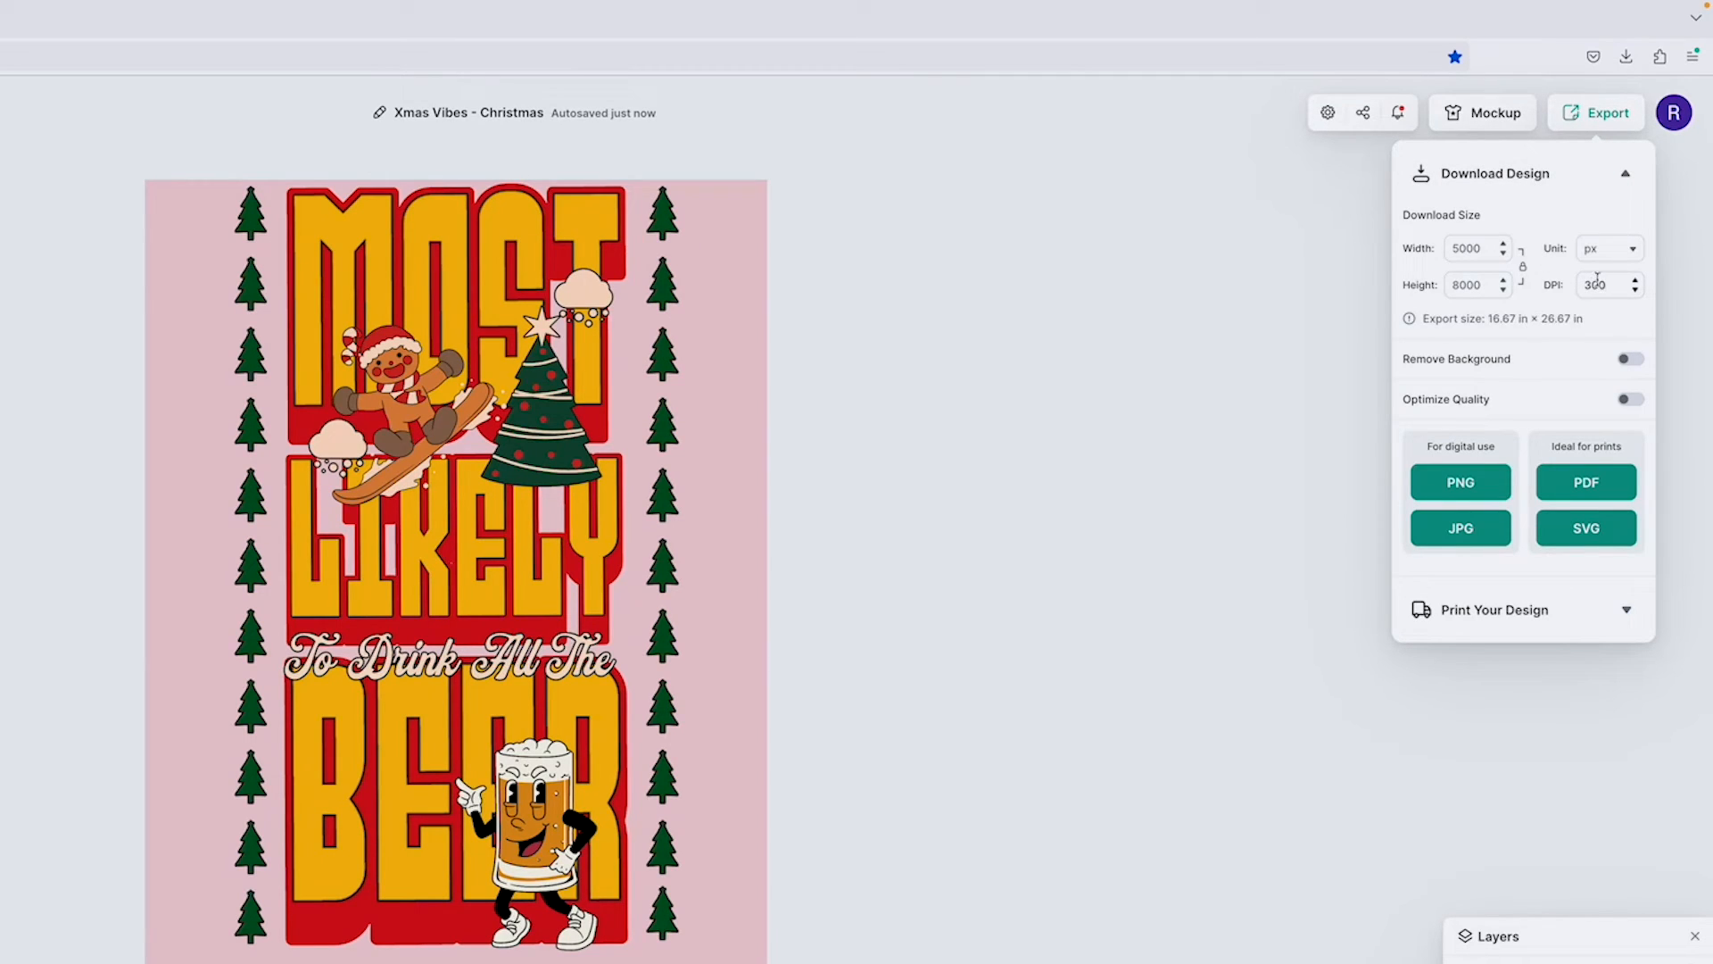
{"action": "left_click", "coordinate": [1631, 359]}
{"action": "left_click", "coordinate": [1629, 397]}
{"action": "left_click", "coordinate": [1482, 484]}
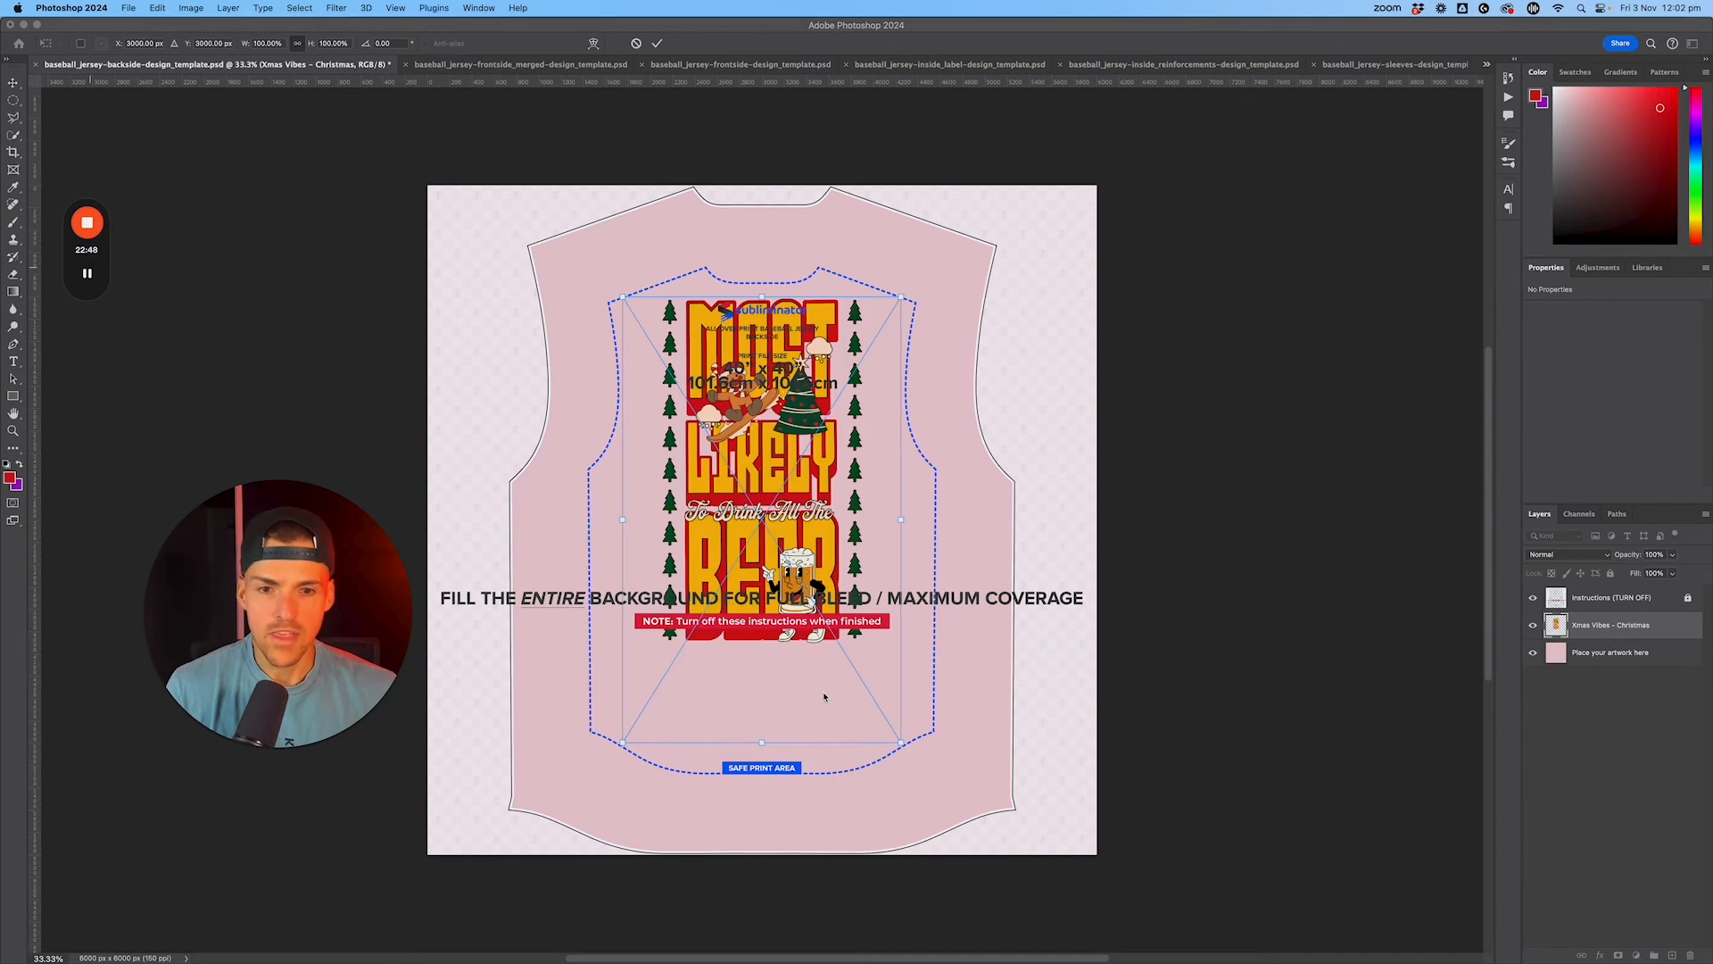
Step: Enlarge the placed design to about 128% within the backside template's safe print area and hide the instructions layer
{"action": "left_click_drag", "start_coordinate": [903, 744], "coordinate": [946, 814]}
{"action": "left_click_drag", "start_coordinate": [881, 567], "coordinate": [863, 561]}
{"action": "left_click_drag", "start_coordinate": [603, 818], "coordinate": [577, 845]}
{"action": "left_click_drag", "start_coordinate": [919, 849], "coordinate": [941, 864]}
{"action": "left_click_drag", "start_coordinate": [843, 506], "coordinate": [861, 515]}
{"action": "double_click", "coordinate": [860, 515]}
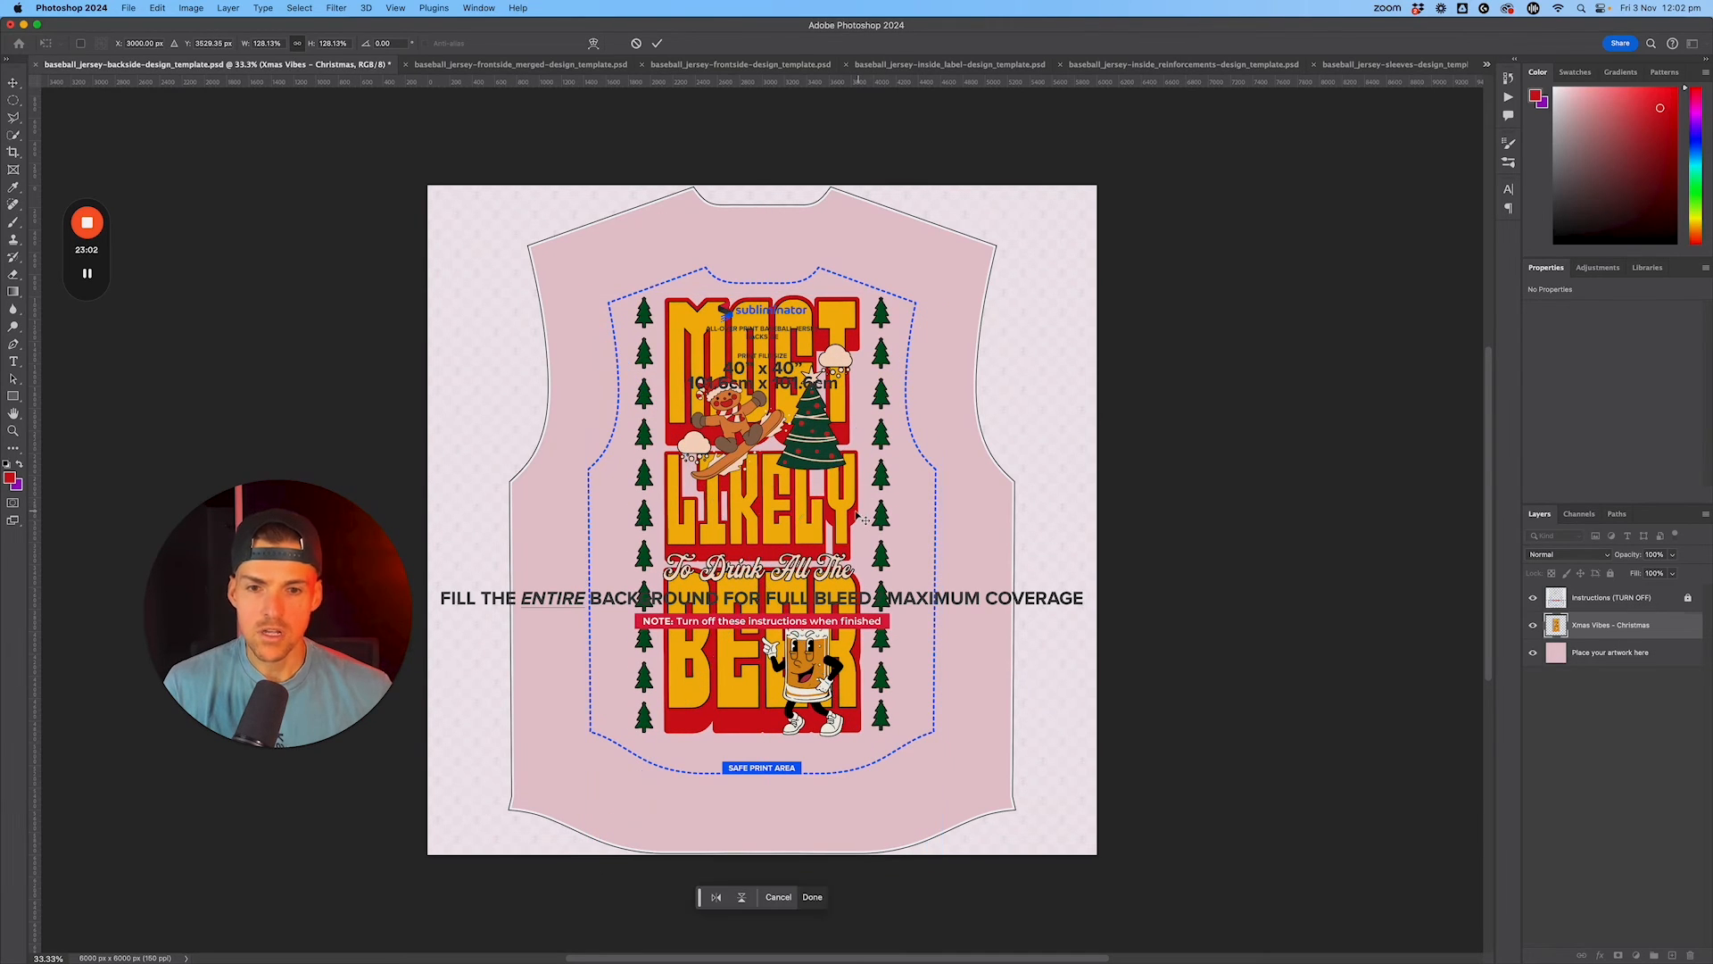
{"action": "left_click", "coordinate": [1533, 599]}
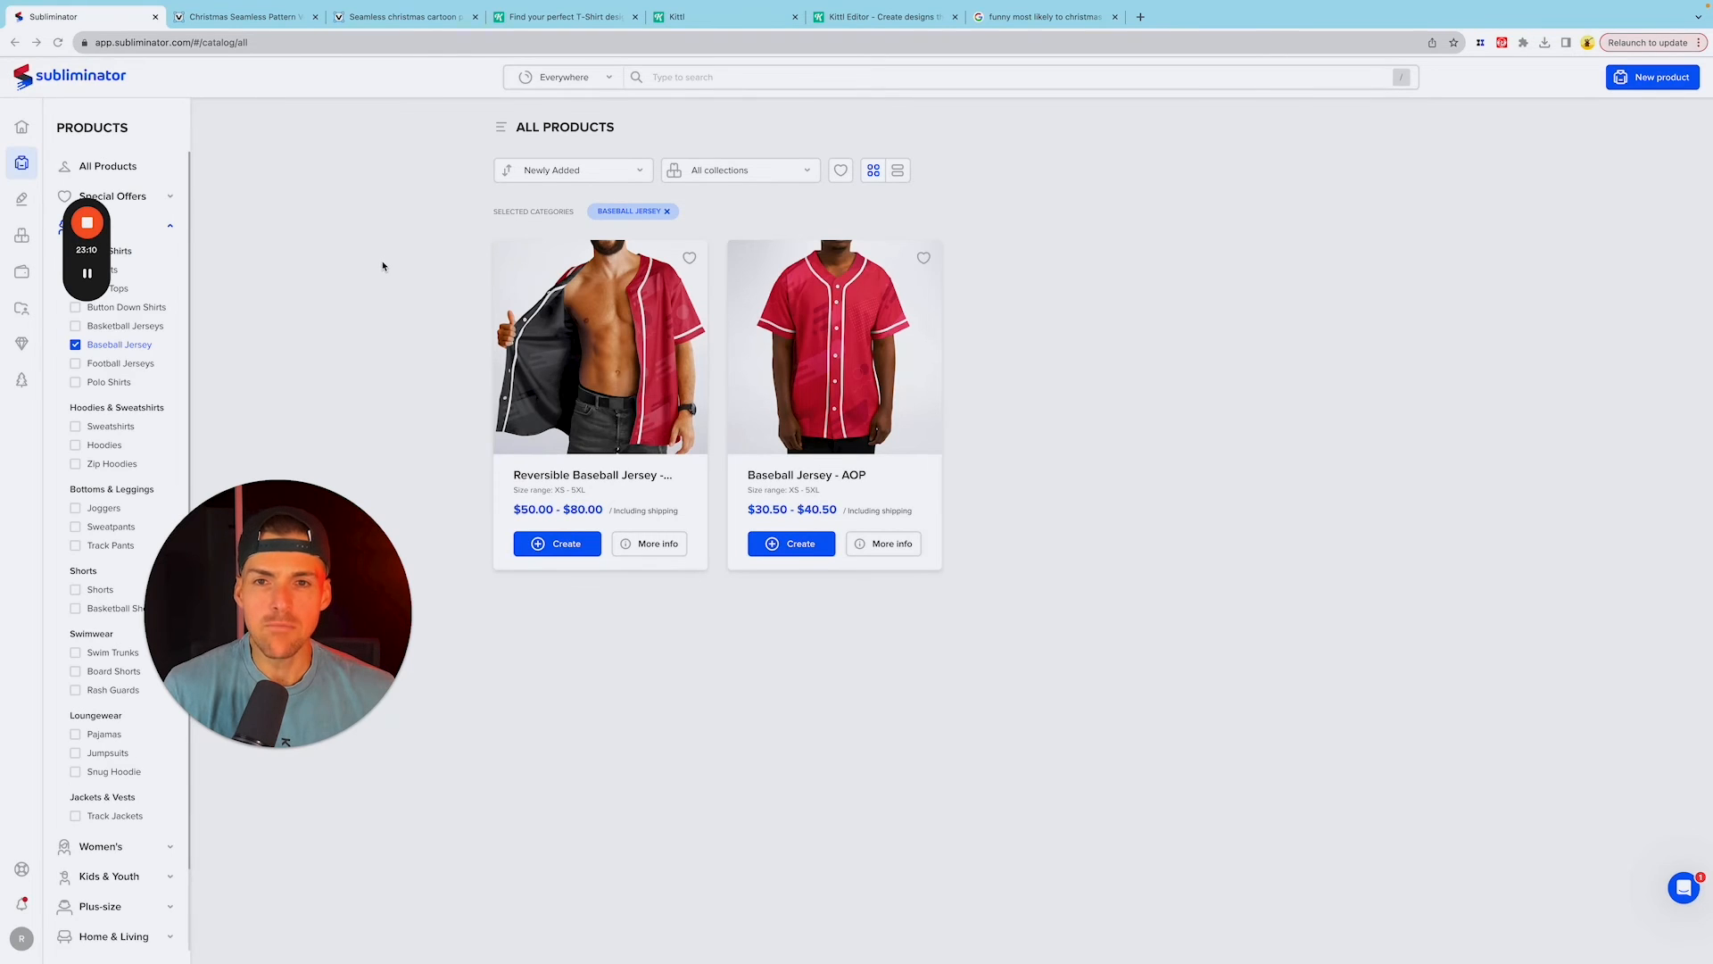
Step: Create a Baseball Jersey - AOP product in Subliminator and fill its frontside, backside, sleeves, inside and inside label with their artwork
{"action": "left_click", "coordinate": [819, 553]}
{"action": "mouse_move", "coordinate": [94, 275]}
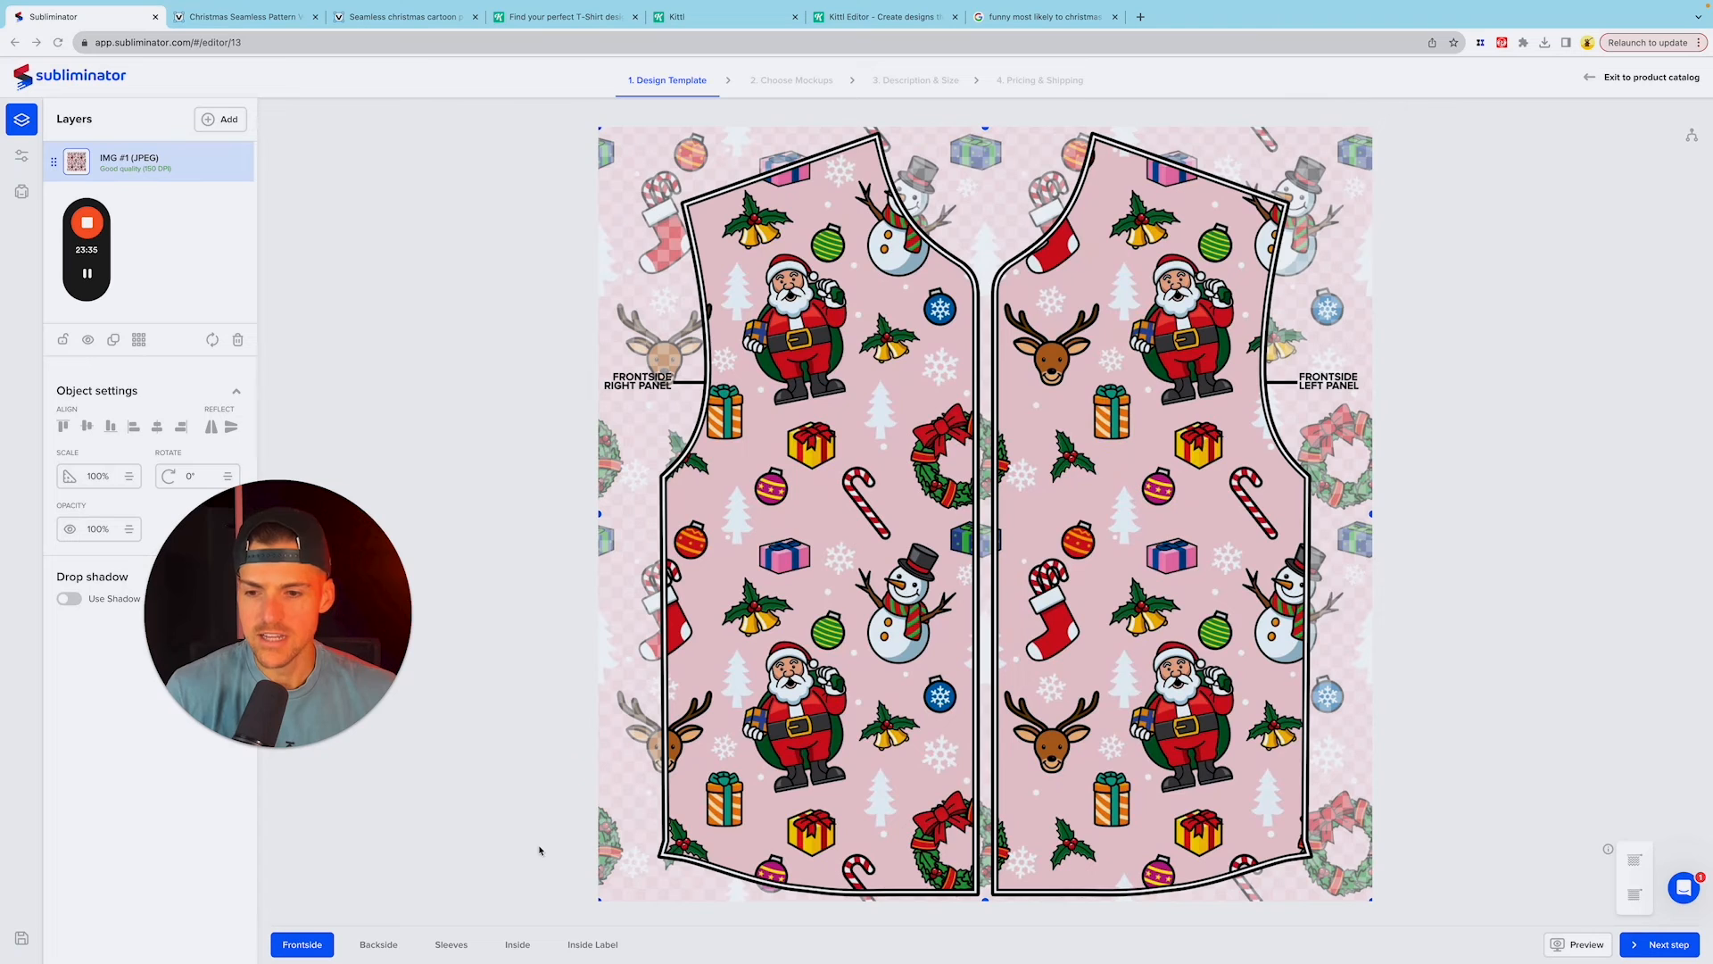
{"action": "left_click", "coordinate": [374, 947]}
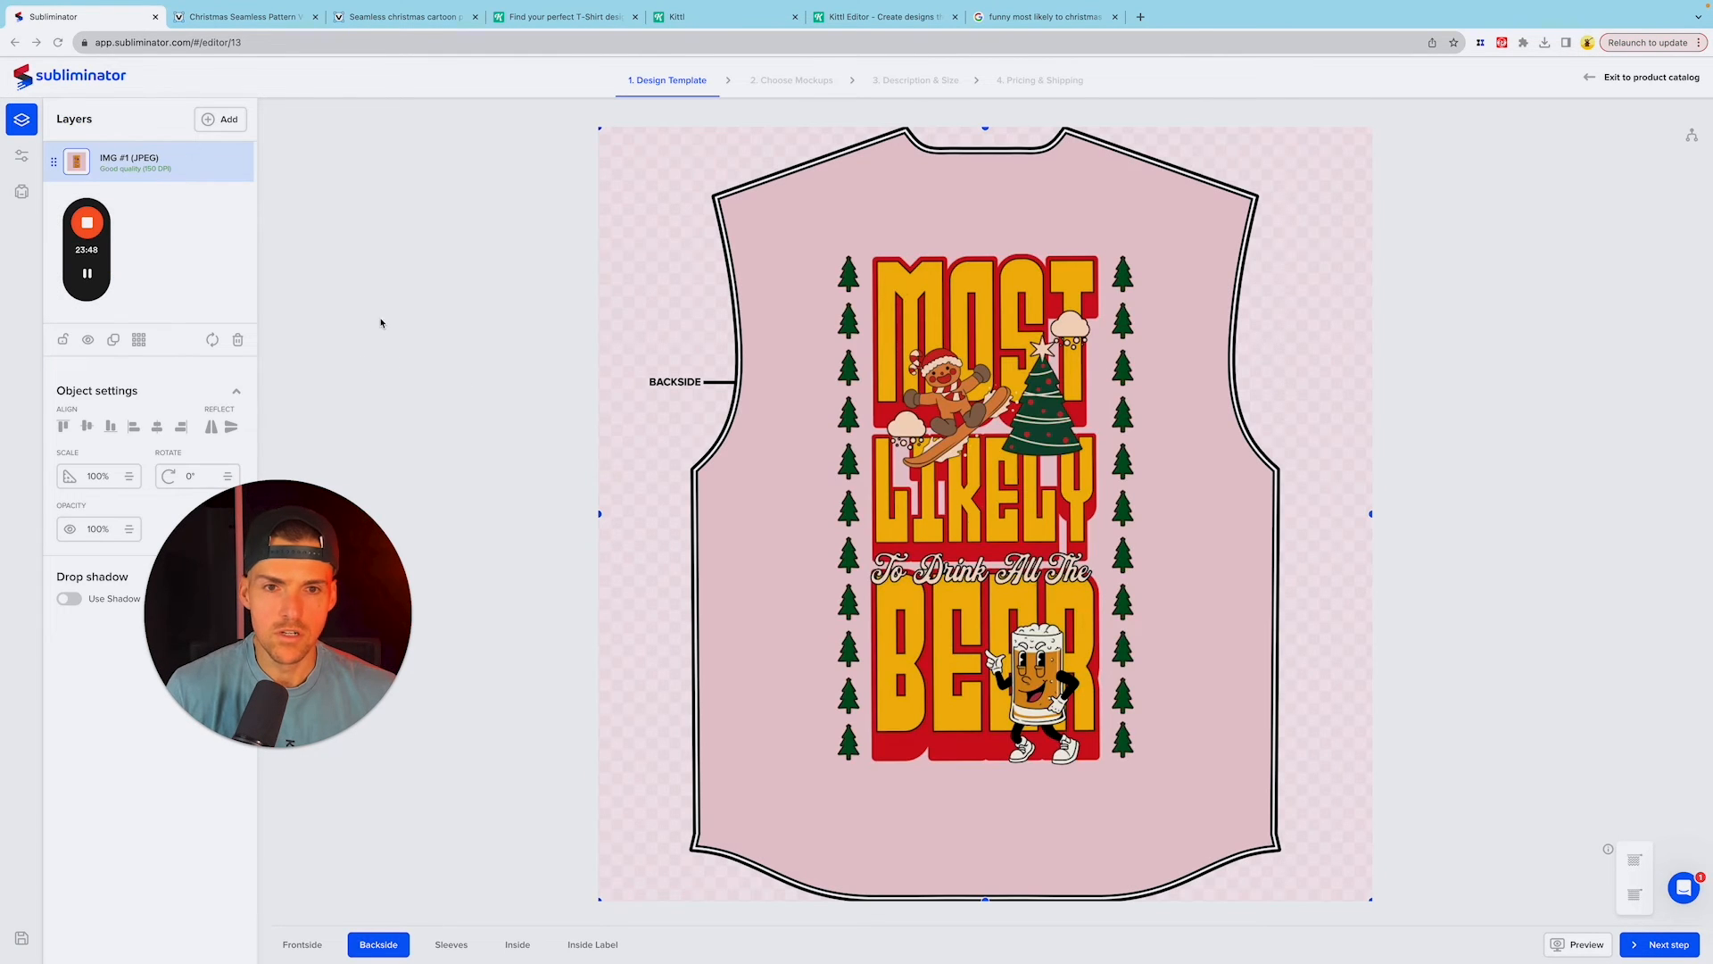
{"action": "left_click", "coordinate": [451, 945]}
{"action": "mouse_move", "coordinate": [89, 283]}
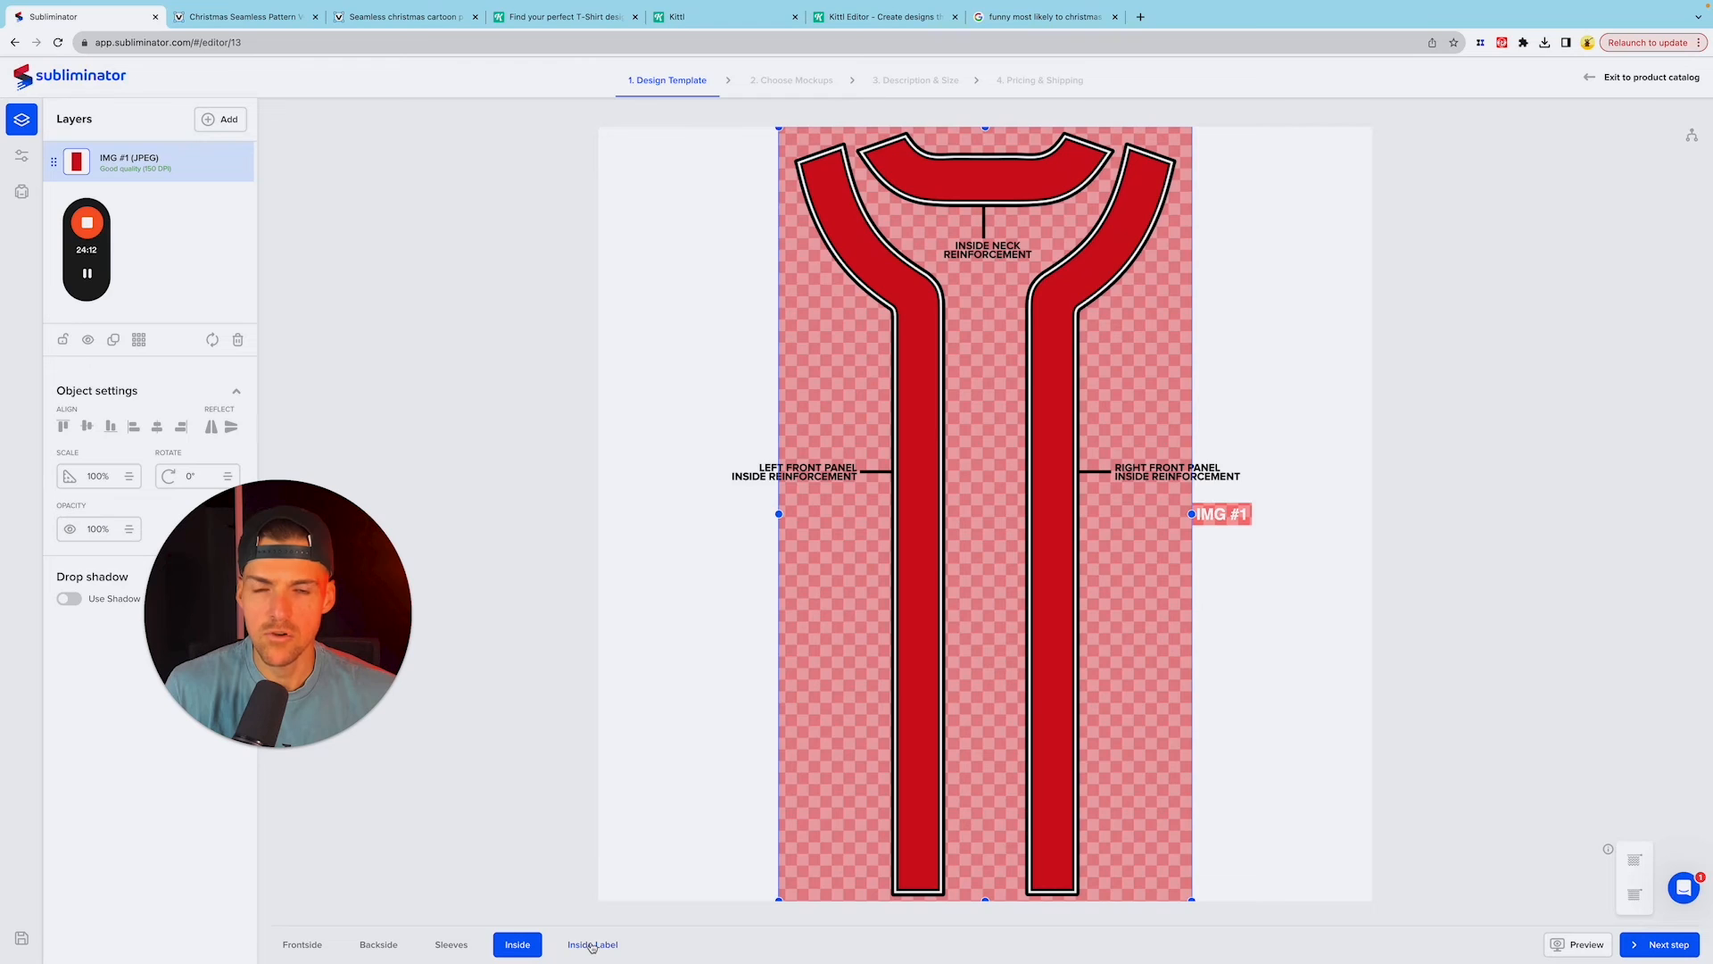
{"action": "left_click", "coordinate": [591, 944]}
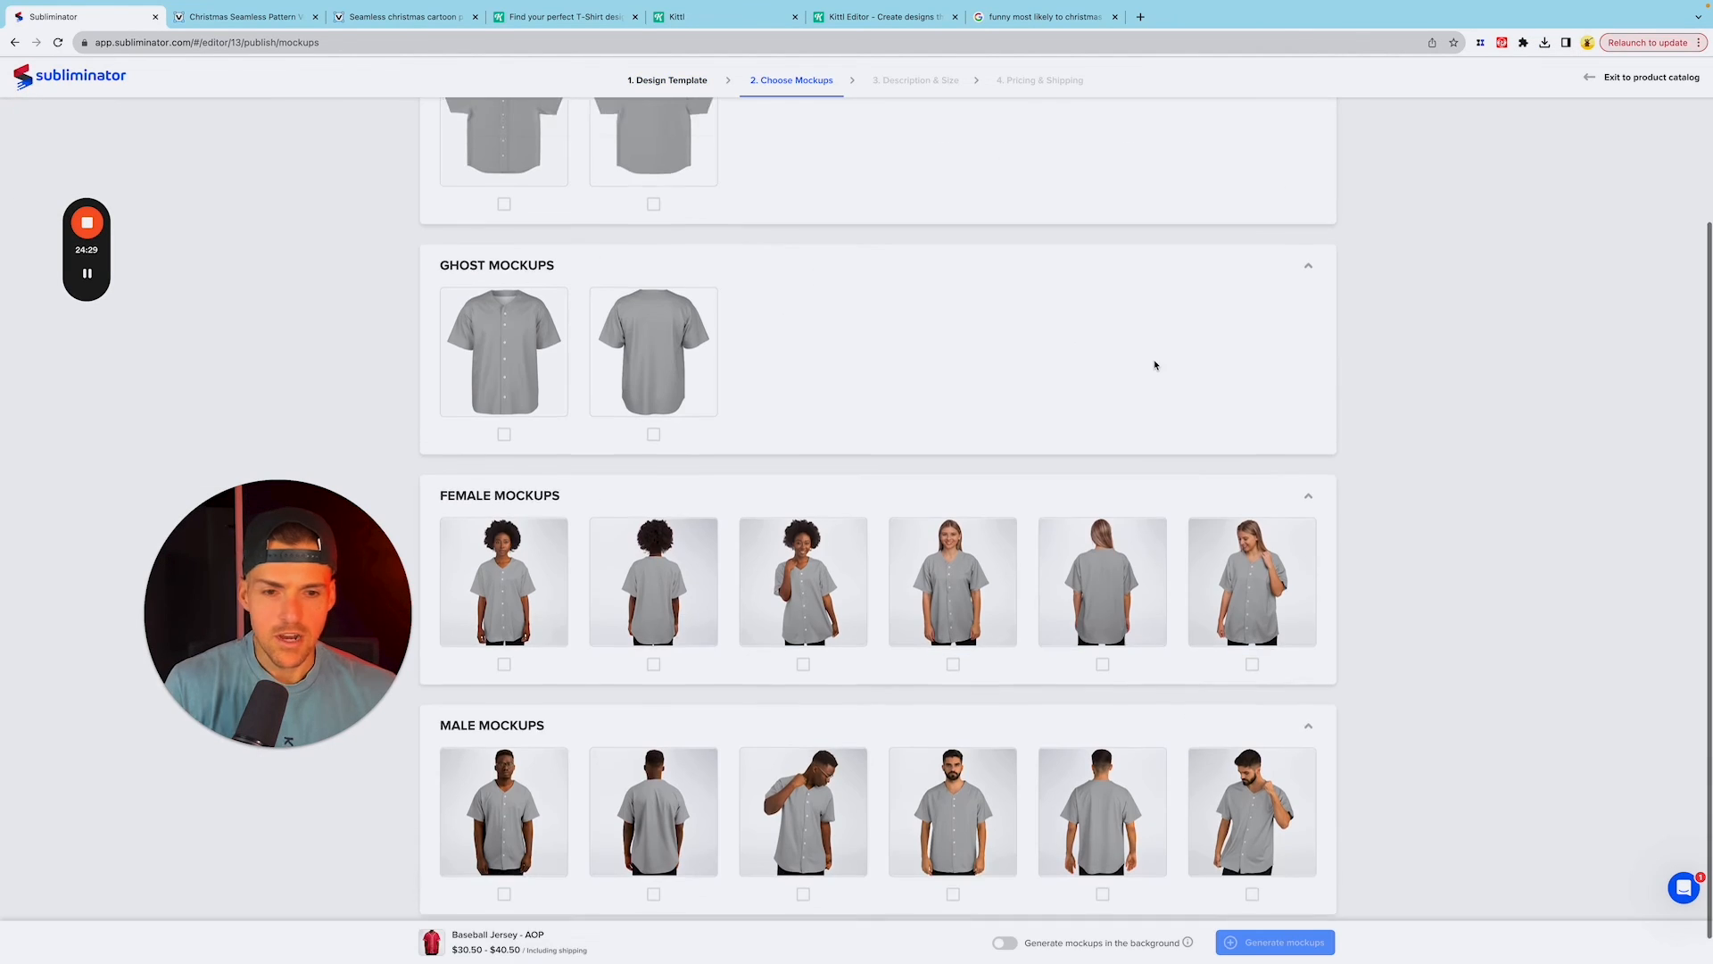
Step: Proceed to the mockup choices and select both the front and back ghost mockups of the jersey
{"action": "scroll", "coordinate": [1165, 491], "scroll_direction": "down", "scroll_amount": 1}
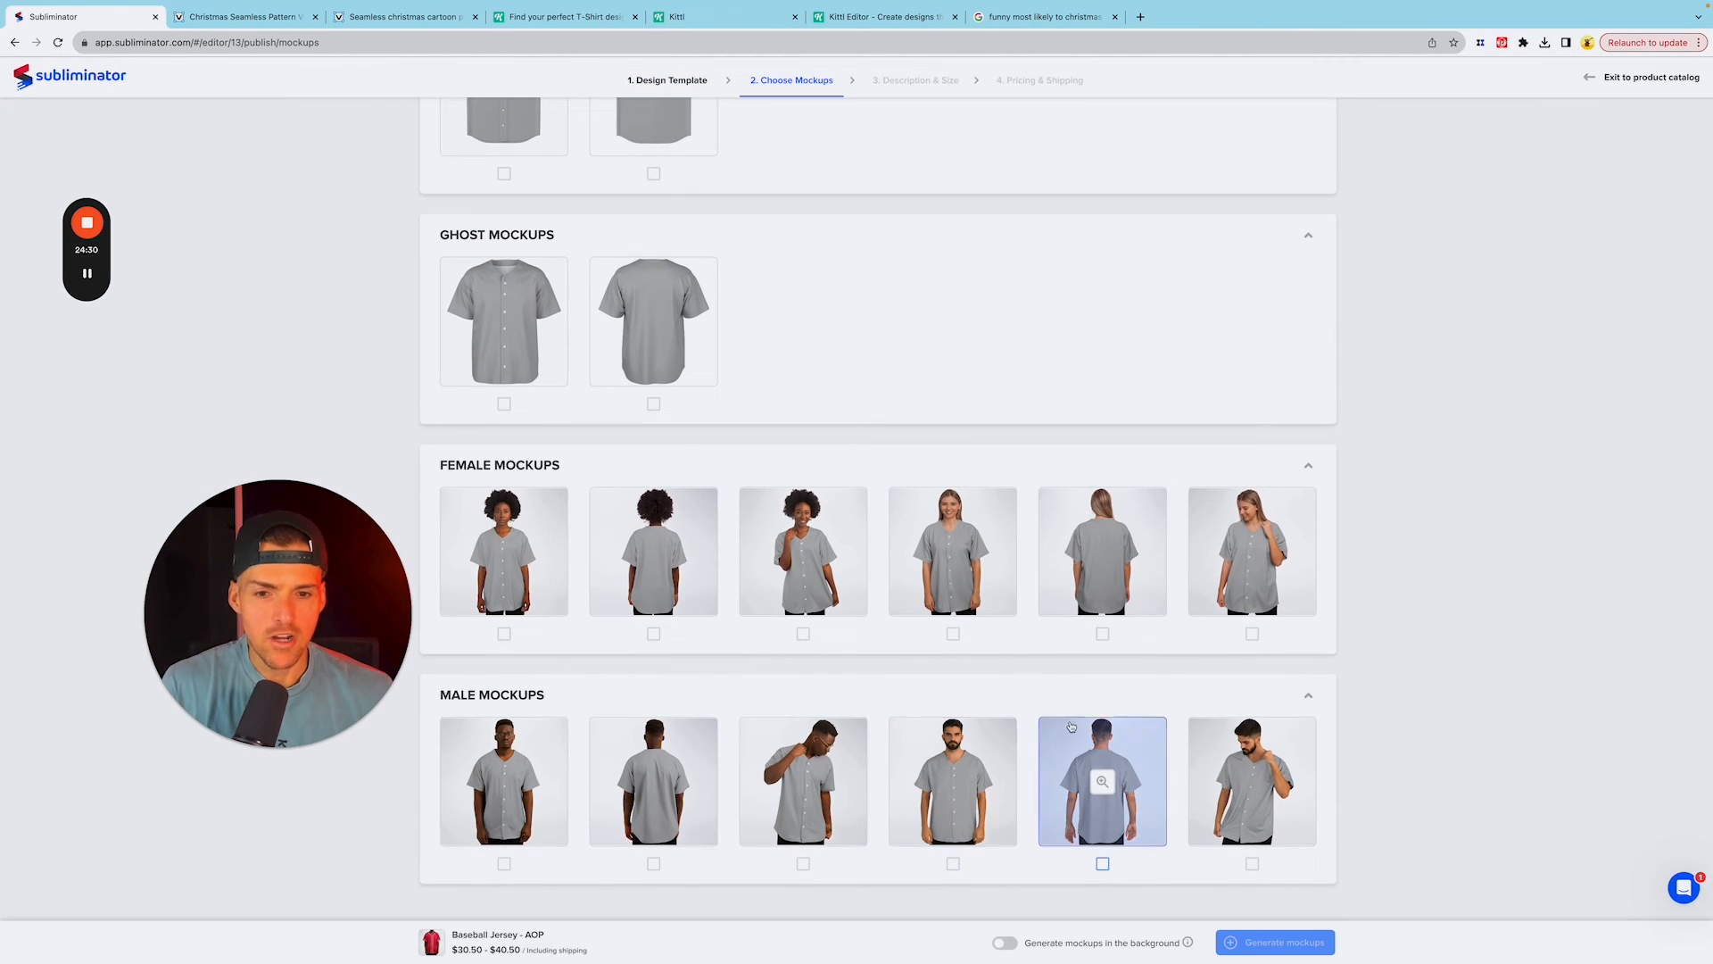
{"action": "scroll", "coordinate": [918, 459], "scroll_direction": "up", "scroll_amount": 1}
{"action": "scroll", "coordinate": [803, 357], "scroll_direction": "up", "scroll_amount": 1}
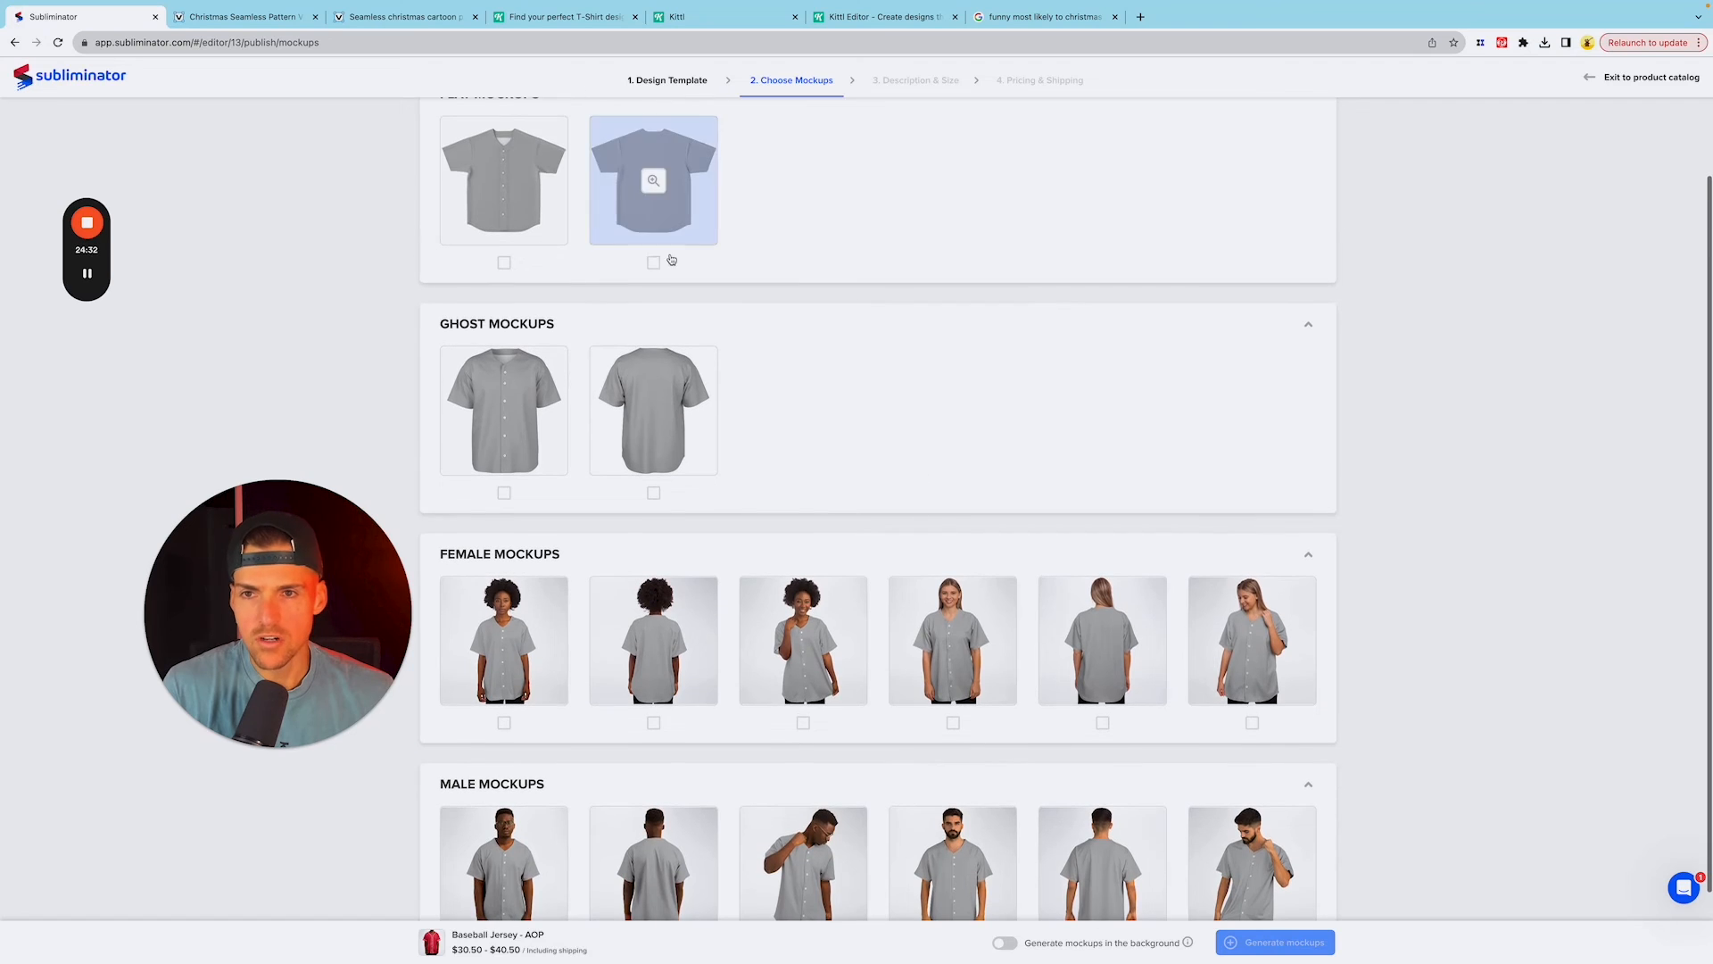
{"action": "scroll", "coordinate": [714, 268], "scroll_direction": "up", "scroll_amount": 1}
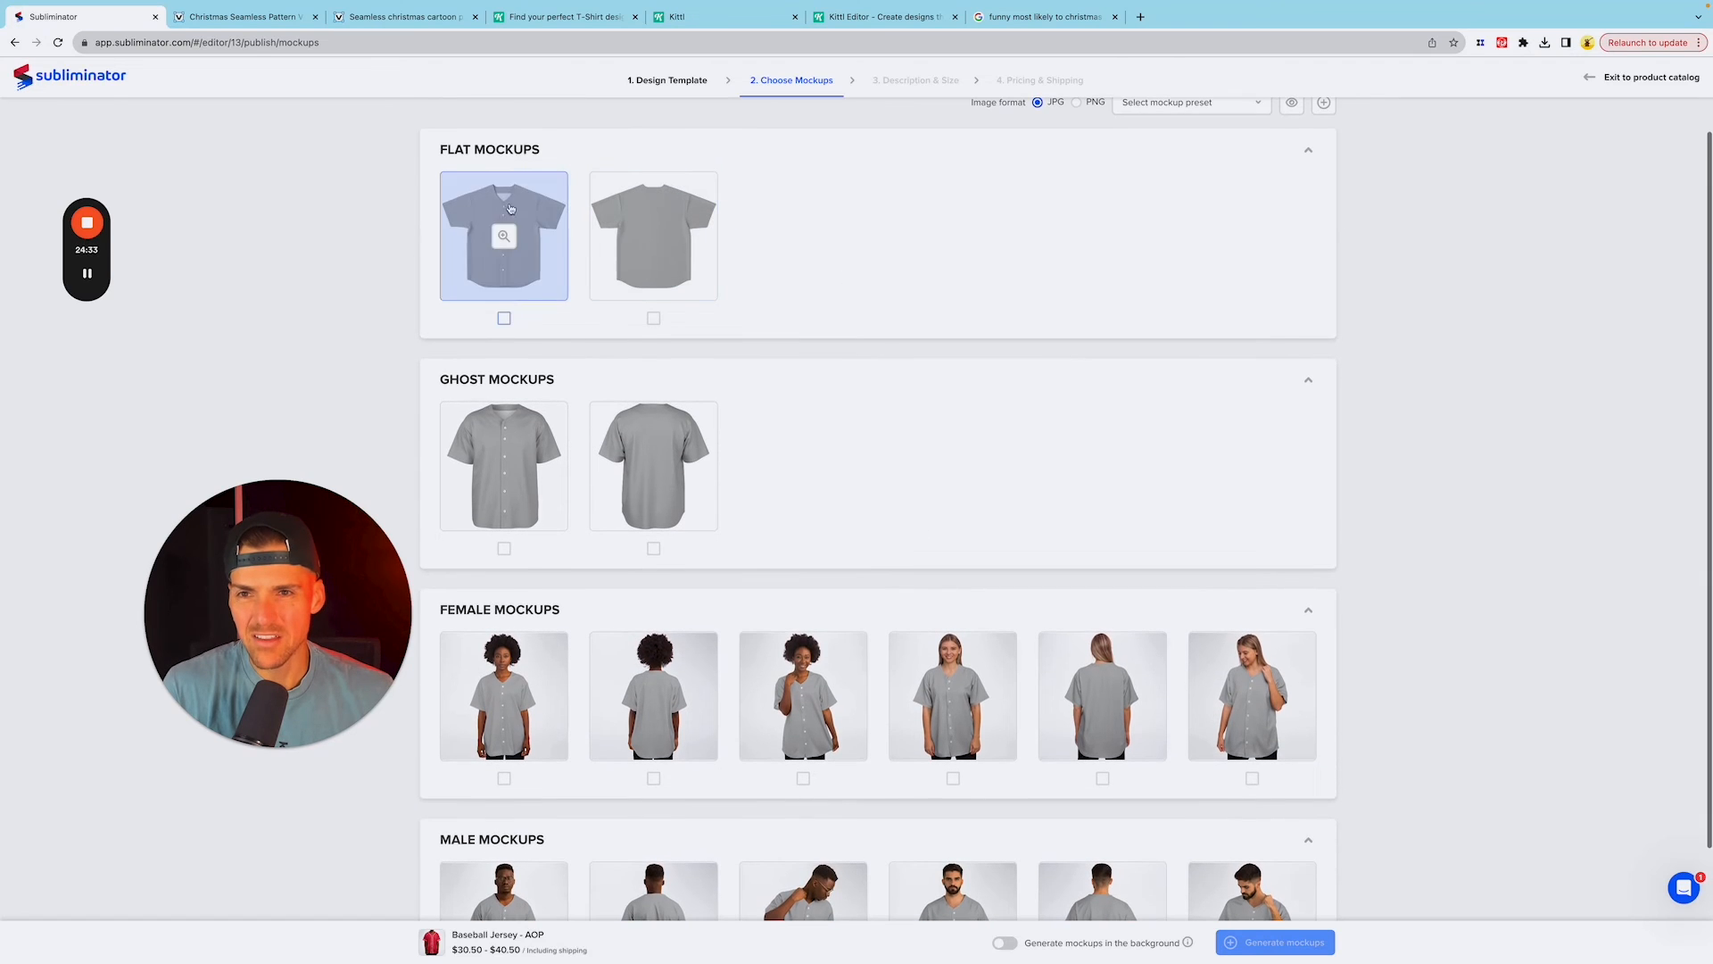
{"action": "left_click", "coordinate": [504, 548]}
{"action": "left_click", "coordinate": [654, 549]}
Step: Select all female and male model mockups and set the image format to PNG
{"action": "scroll", "coordinate": [893, 451], "scroll_direction": "down", "scroll_amount": 2}
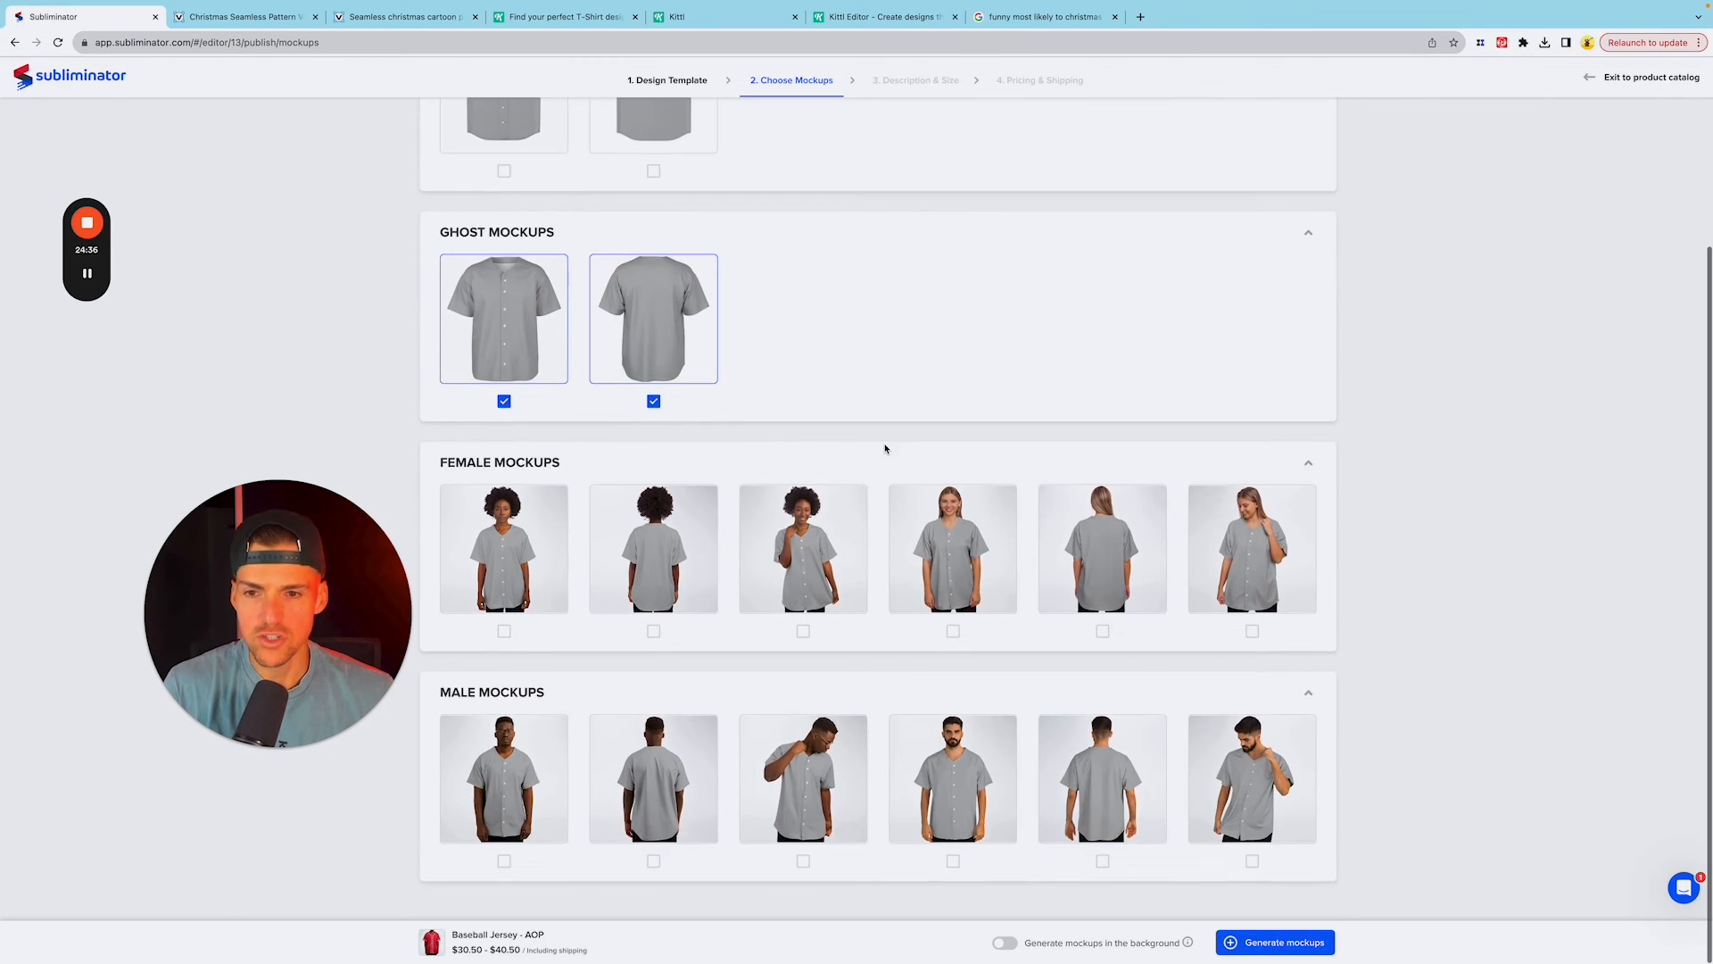
{"action": "left_click", "coordinate": [504, 634]}
{"action": "left_click", "coordinate": [654, 633]}
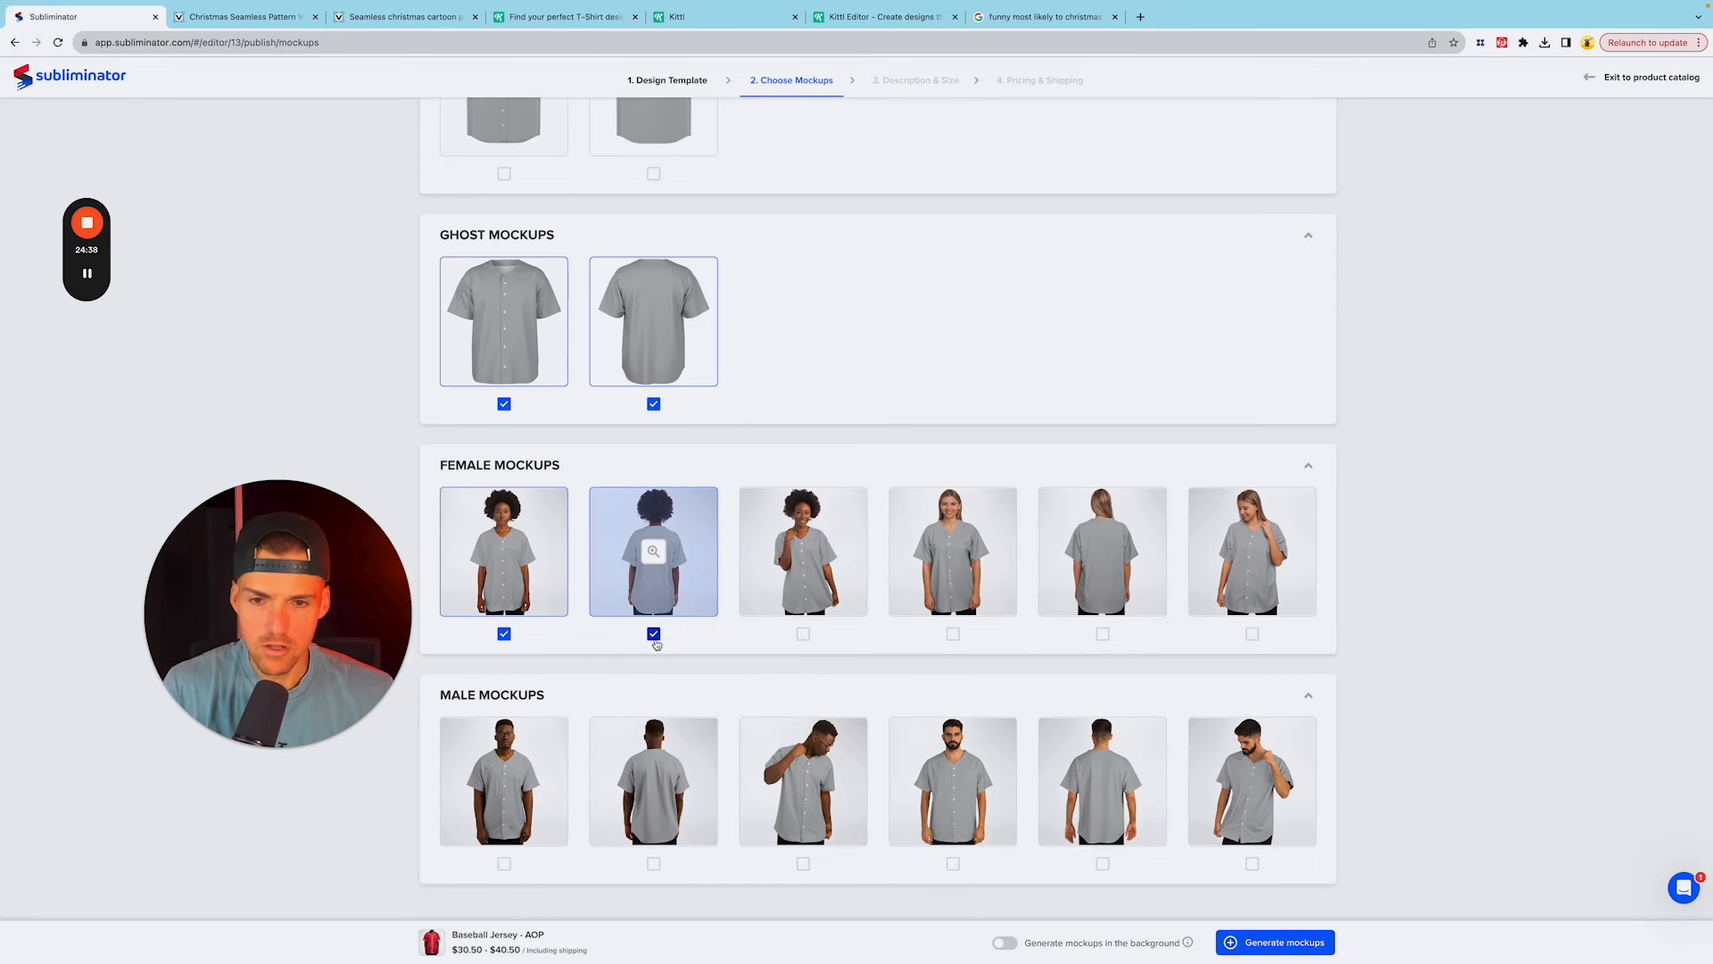
{"action": "left_click", "coordinate": [803, 634]}
{"action": "left_click", "coordinate": [953, 634]}
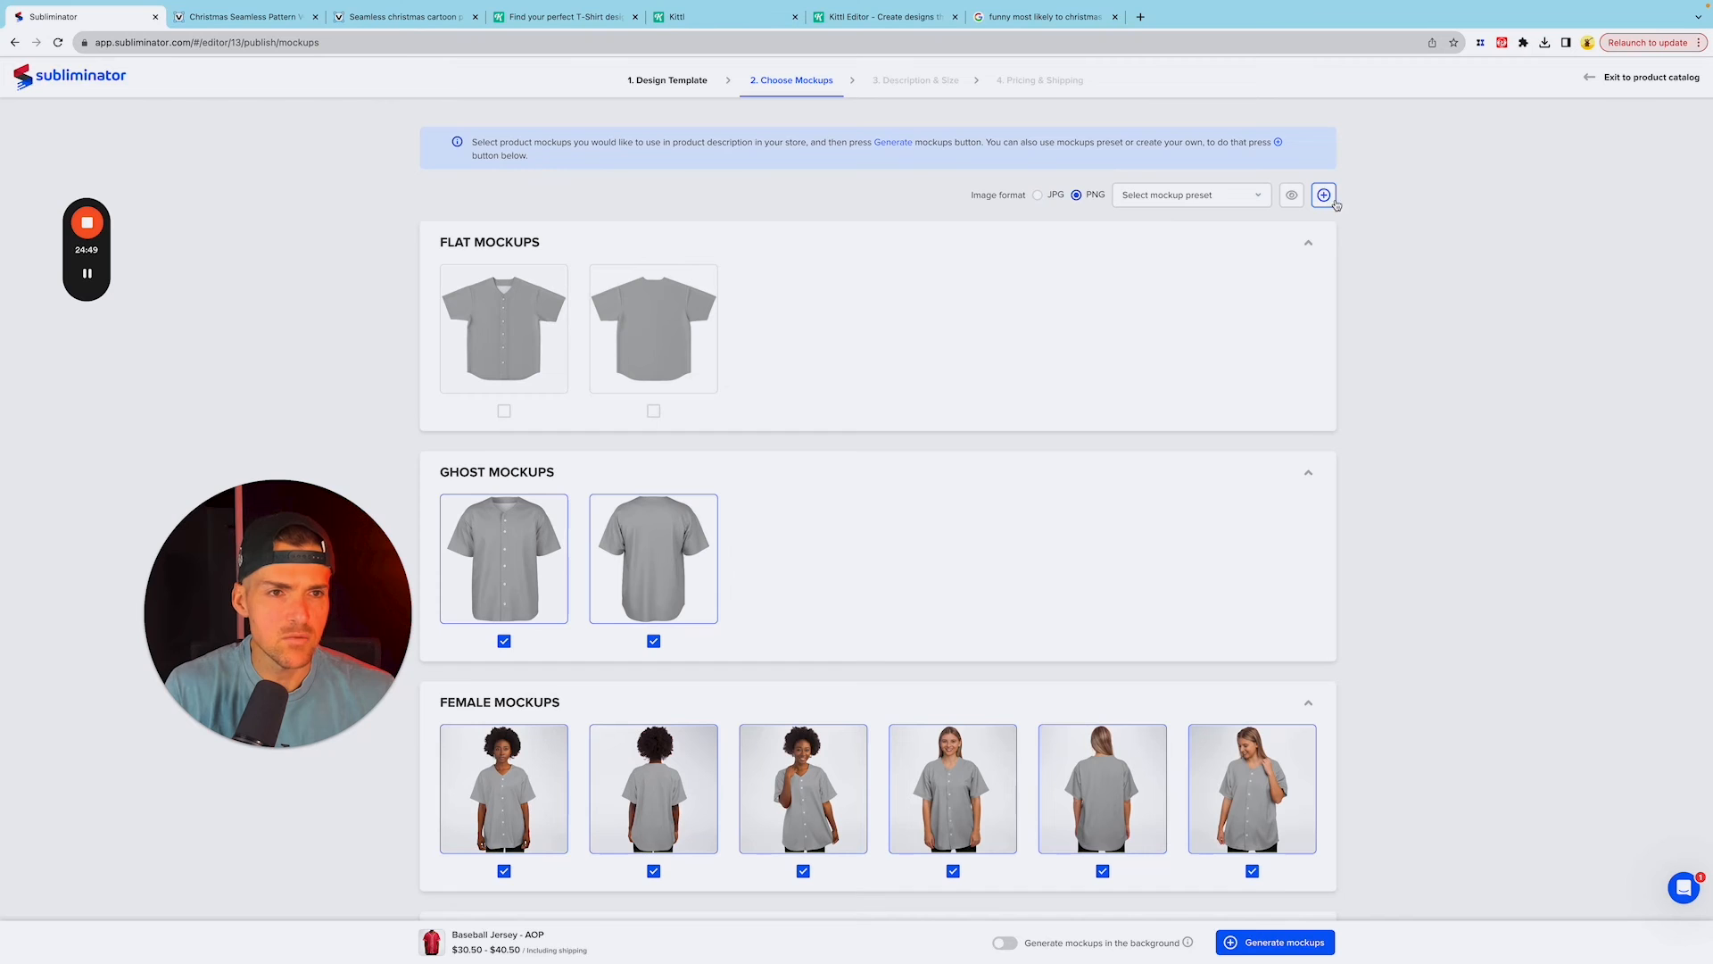
Step: Save the selected ghost, female and male mockups as a preset named "All Male & Female"
{"action": "left_click", "coordinate": [1325, 195]}
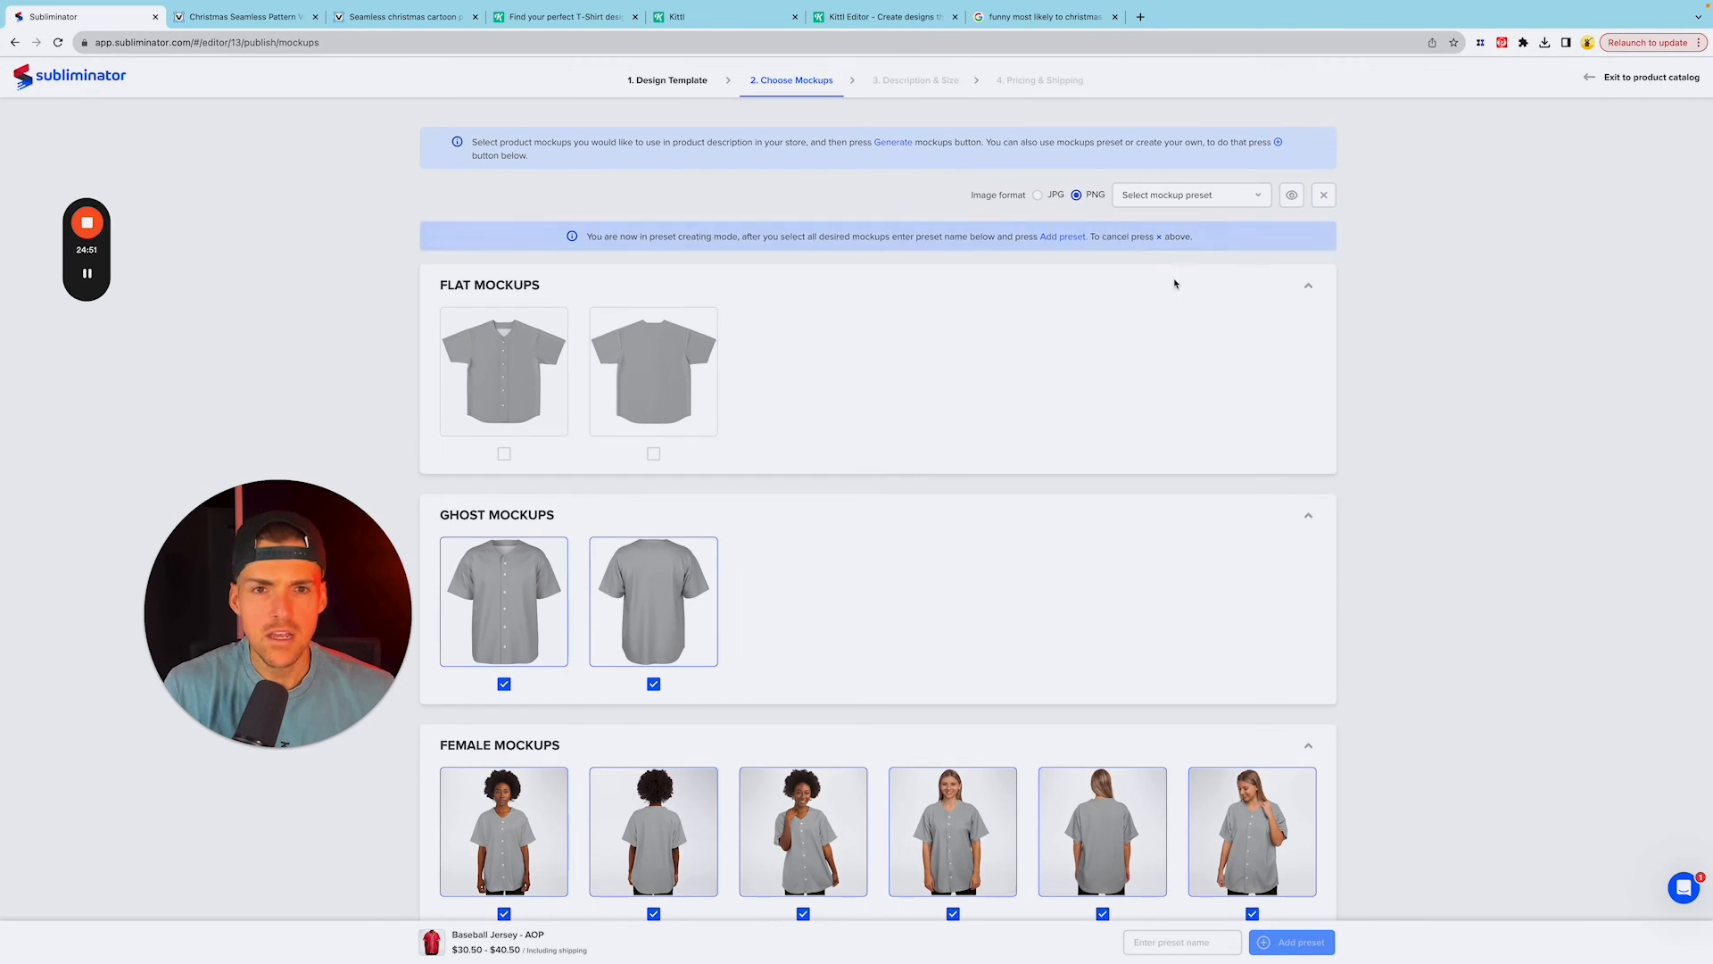
{"action": "scroll", "coordinate": [843, 585], "scroll_direction": "down", "scroll_amount": 2}
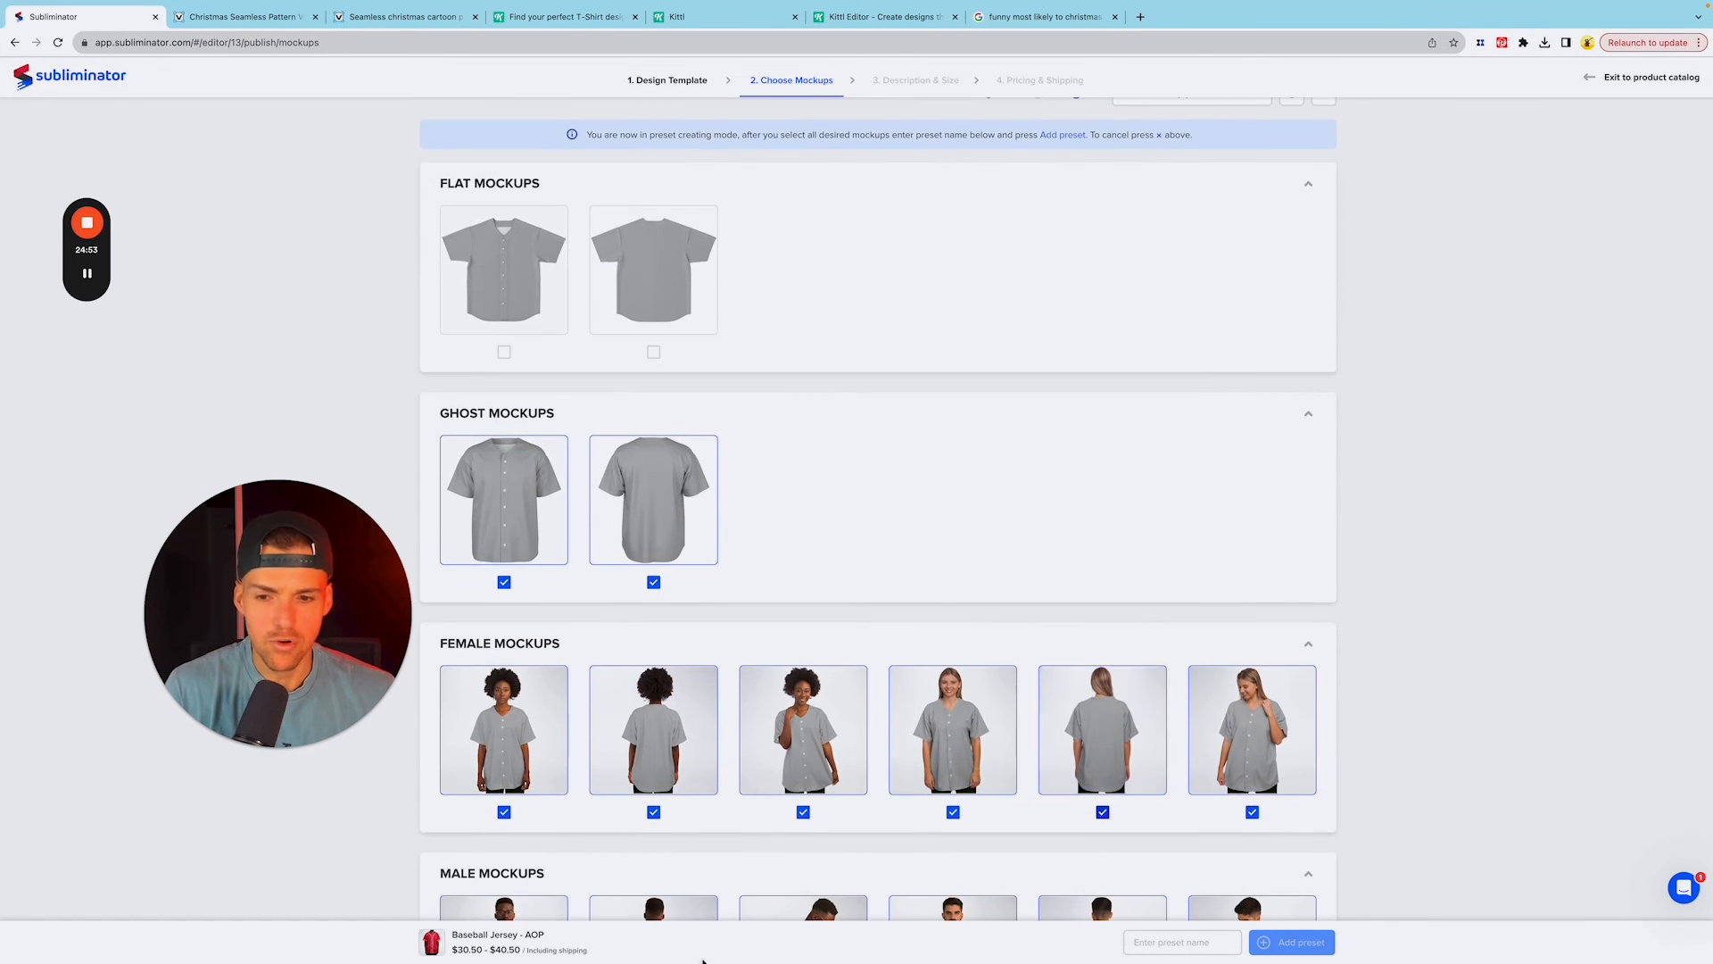
{"action": "scroll", "coordinate": [1249, 794], "scroll_direction": "down", "scroll_amount": 3}
{"action": "left_click", "coordinate": [1180, 942]}
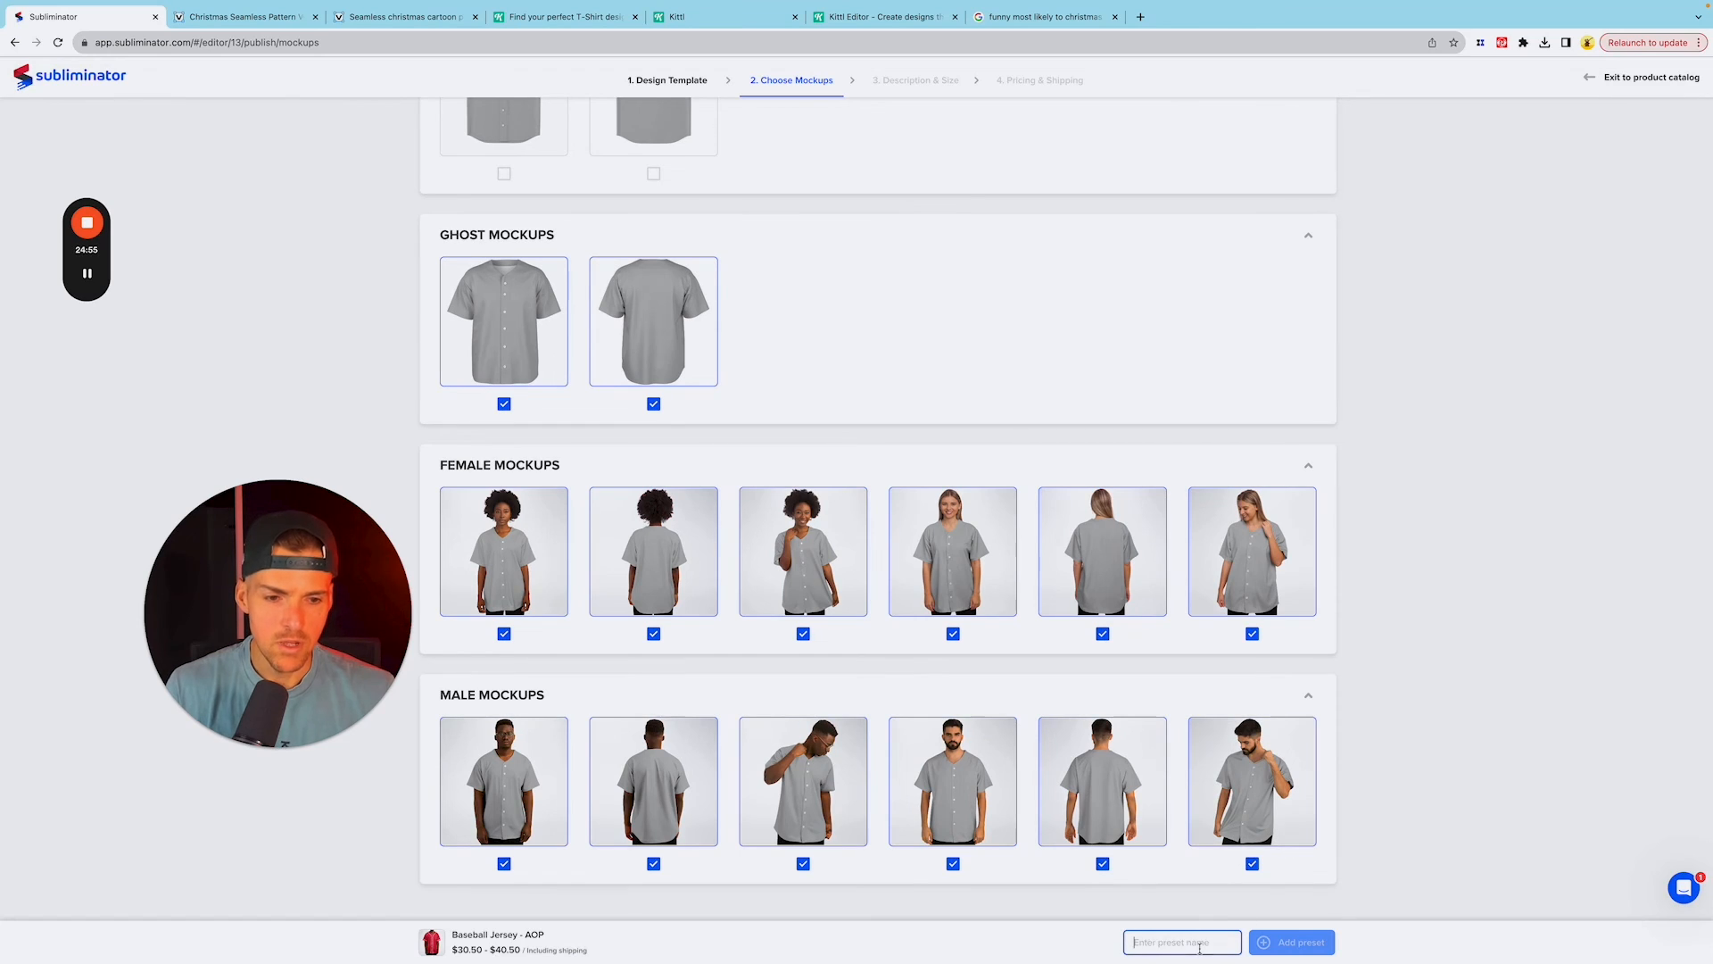
{"action": "type", "text": "All Male & Female"}
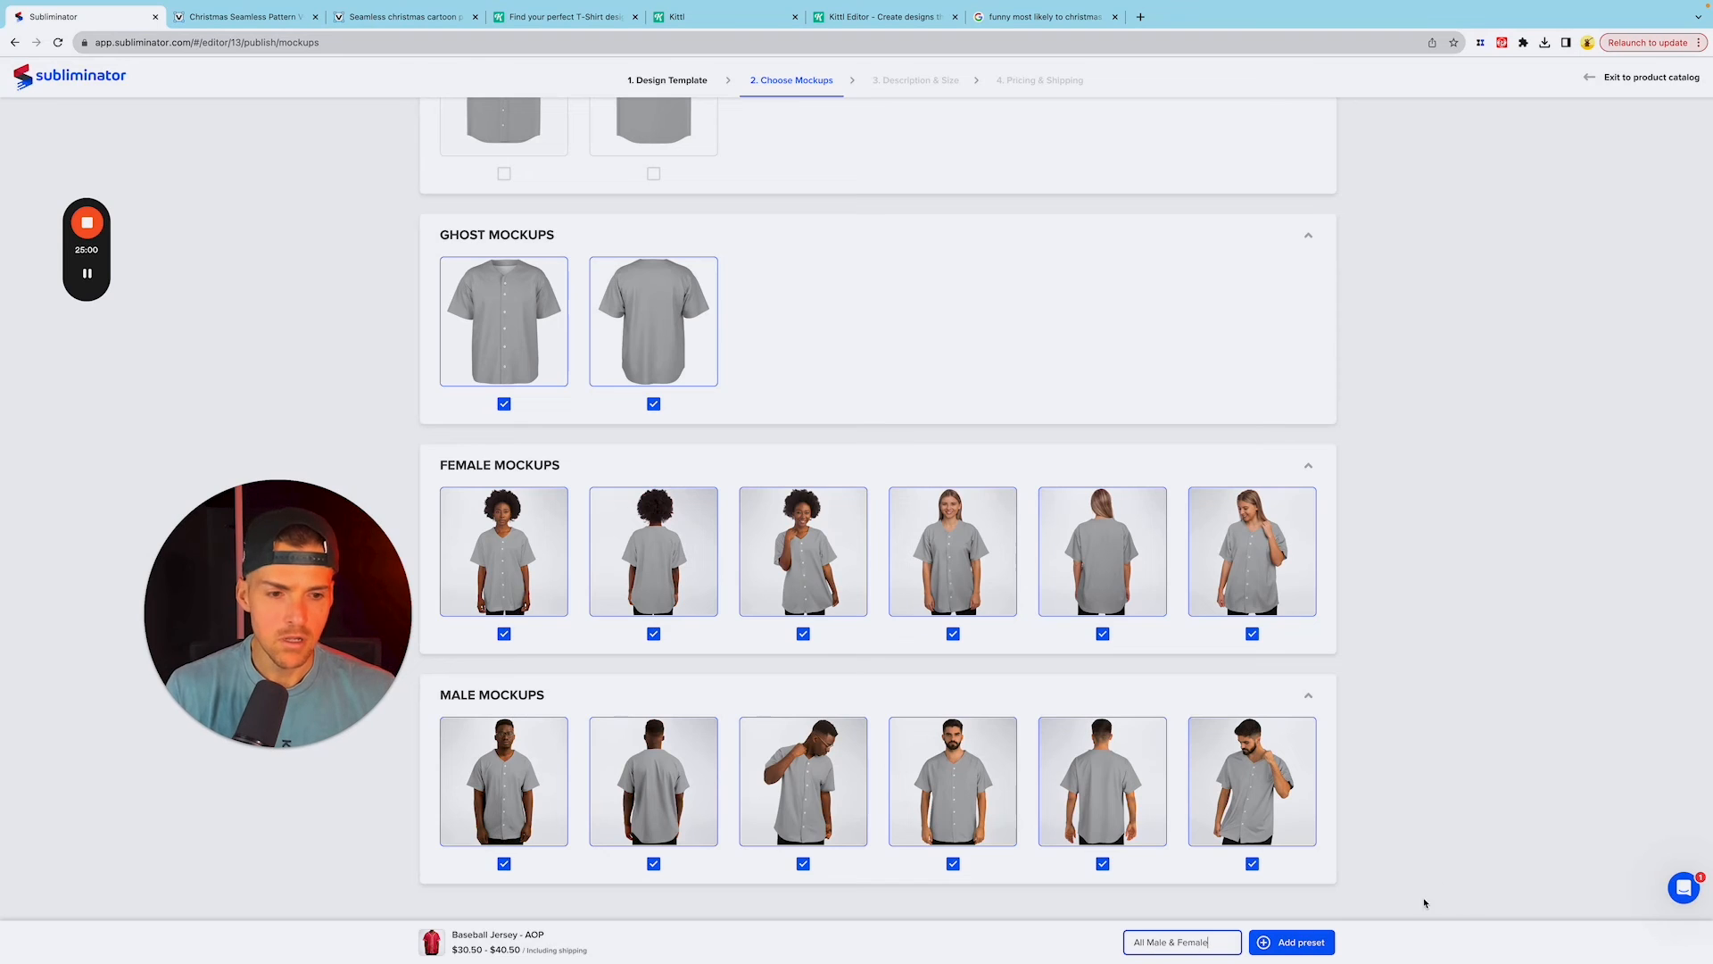
{"action": "key", "text": "Return"}
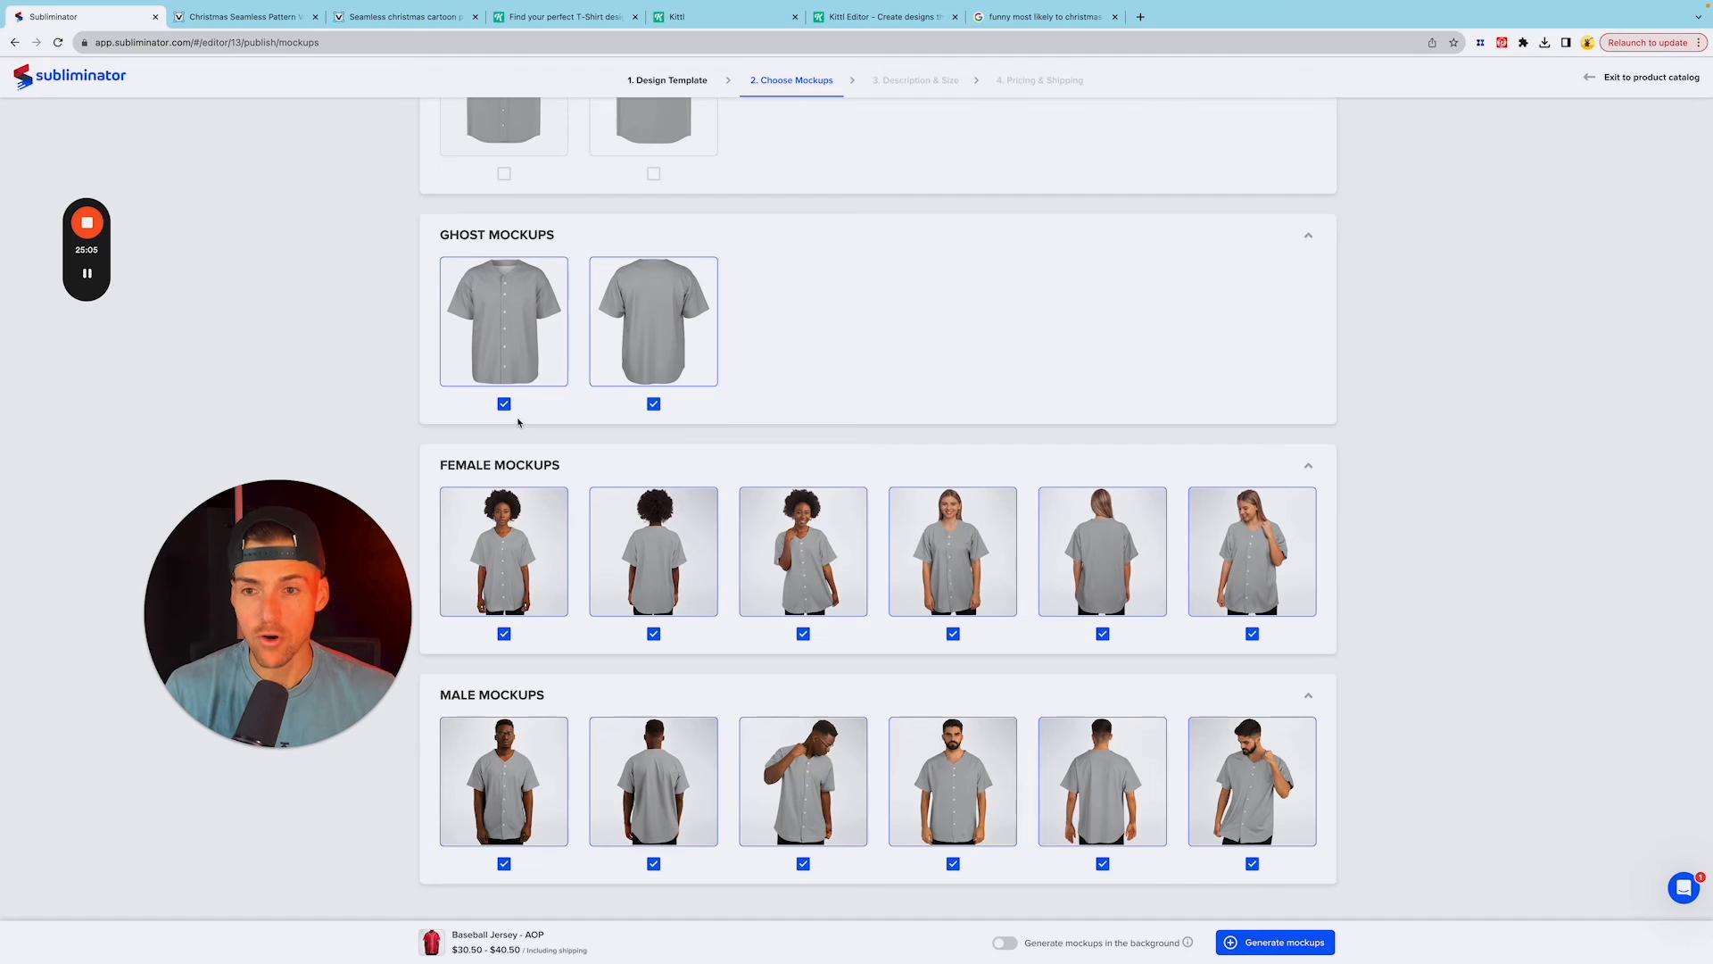
Step: Apply the "All Male & Female" mockup preset and generate the jersey mockups
{"action": "scroll", "coordinate": [1473, 535], "scroll_direction": "up", "scroll_amount": 3}
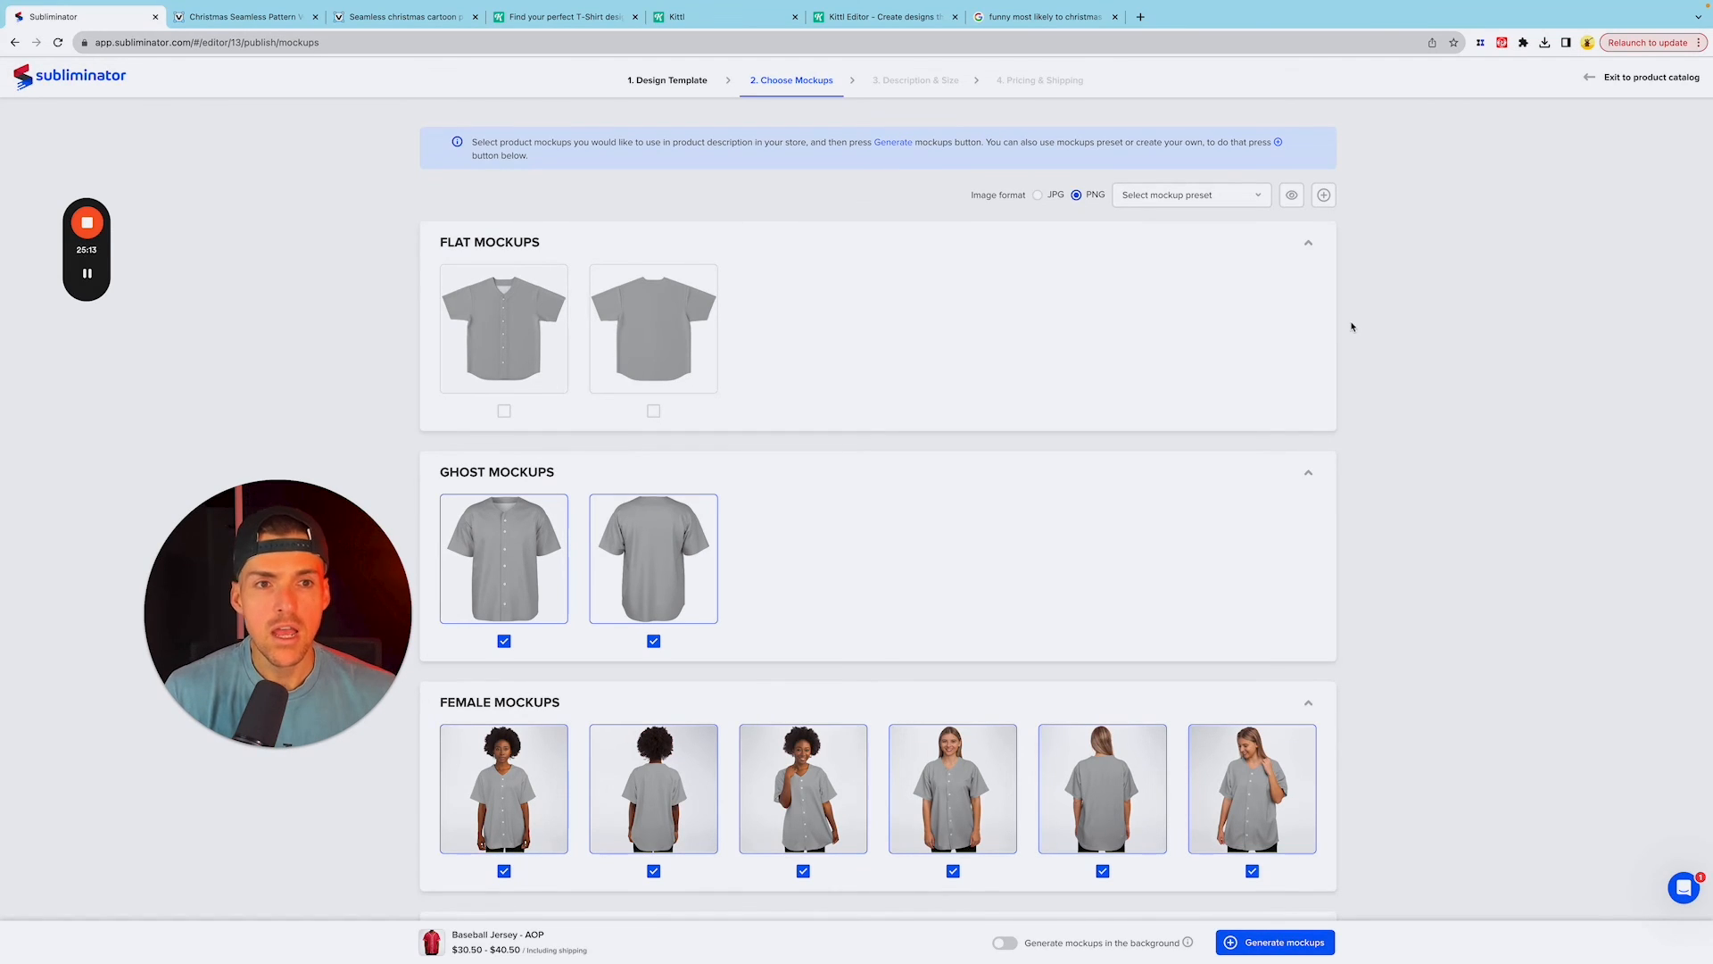
{"action": "left_click", "coordinate": [1259, 196]}
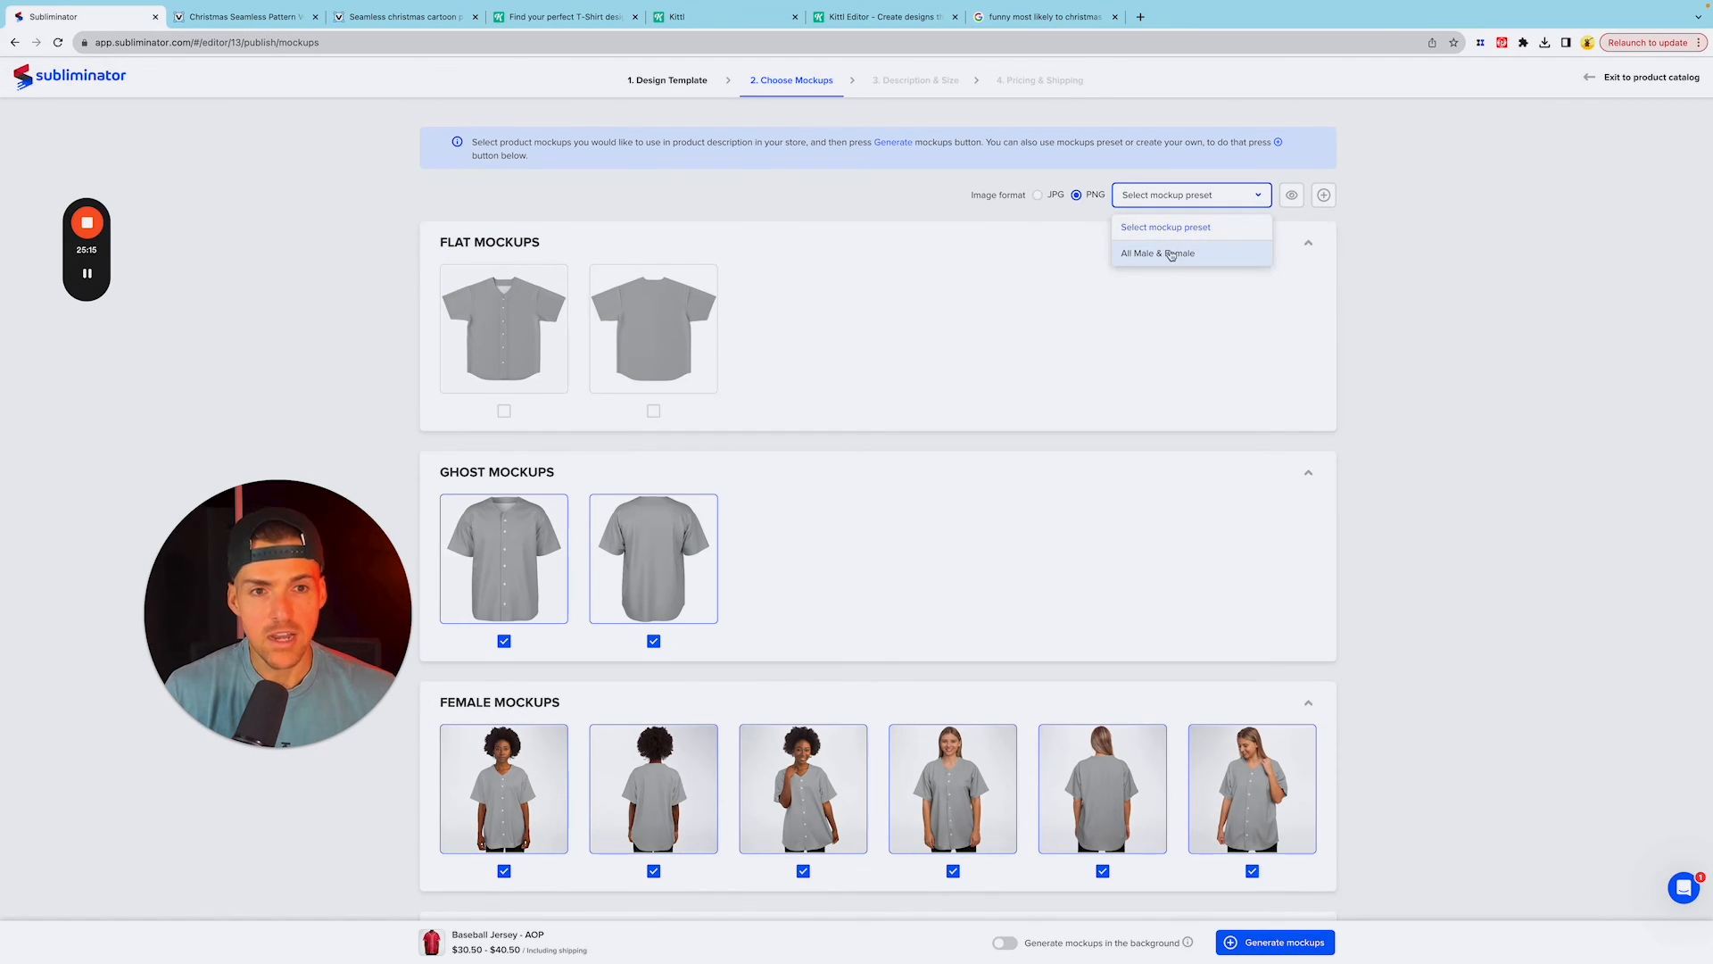
{"action": "left_click", "coordinate": [1170, 253]}
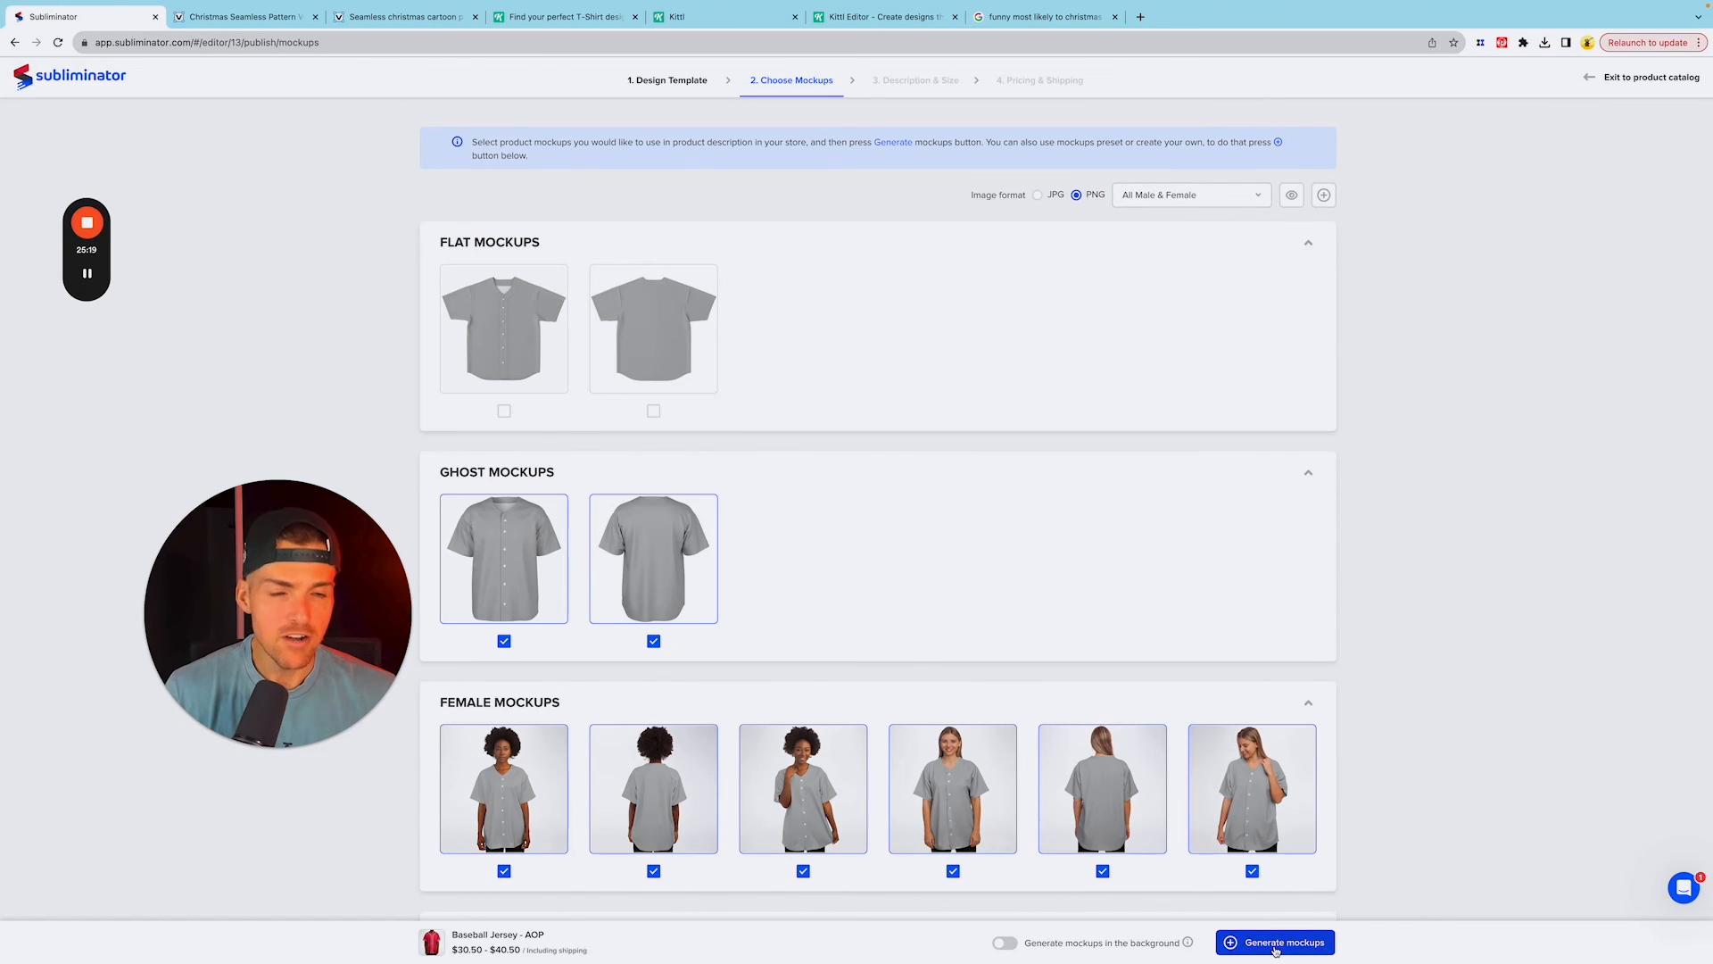
{"action": "left_click", "coordinate": [1276, 942]}
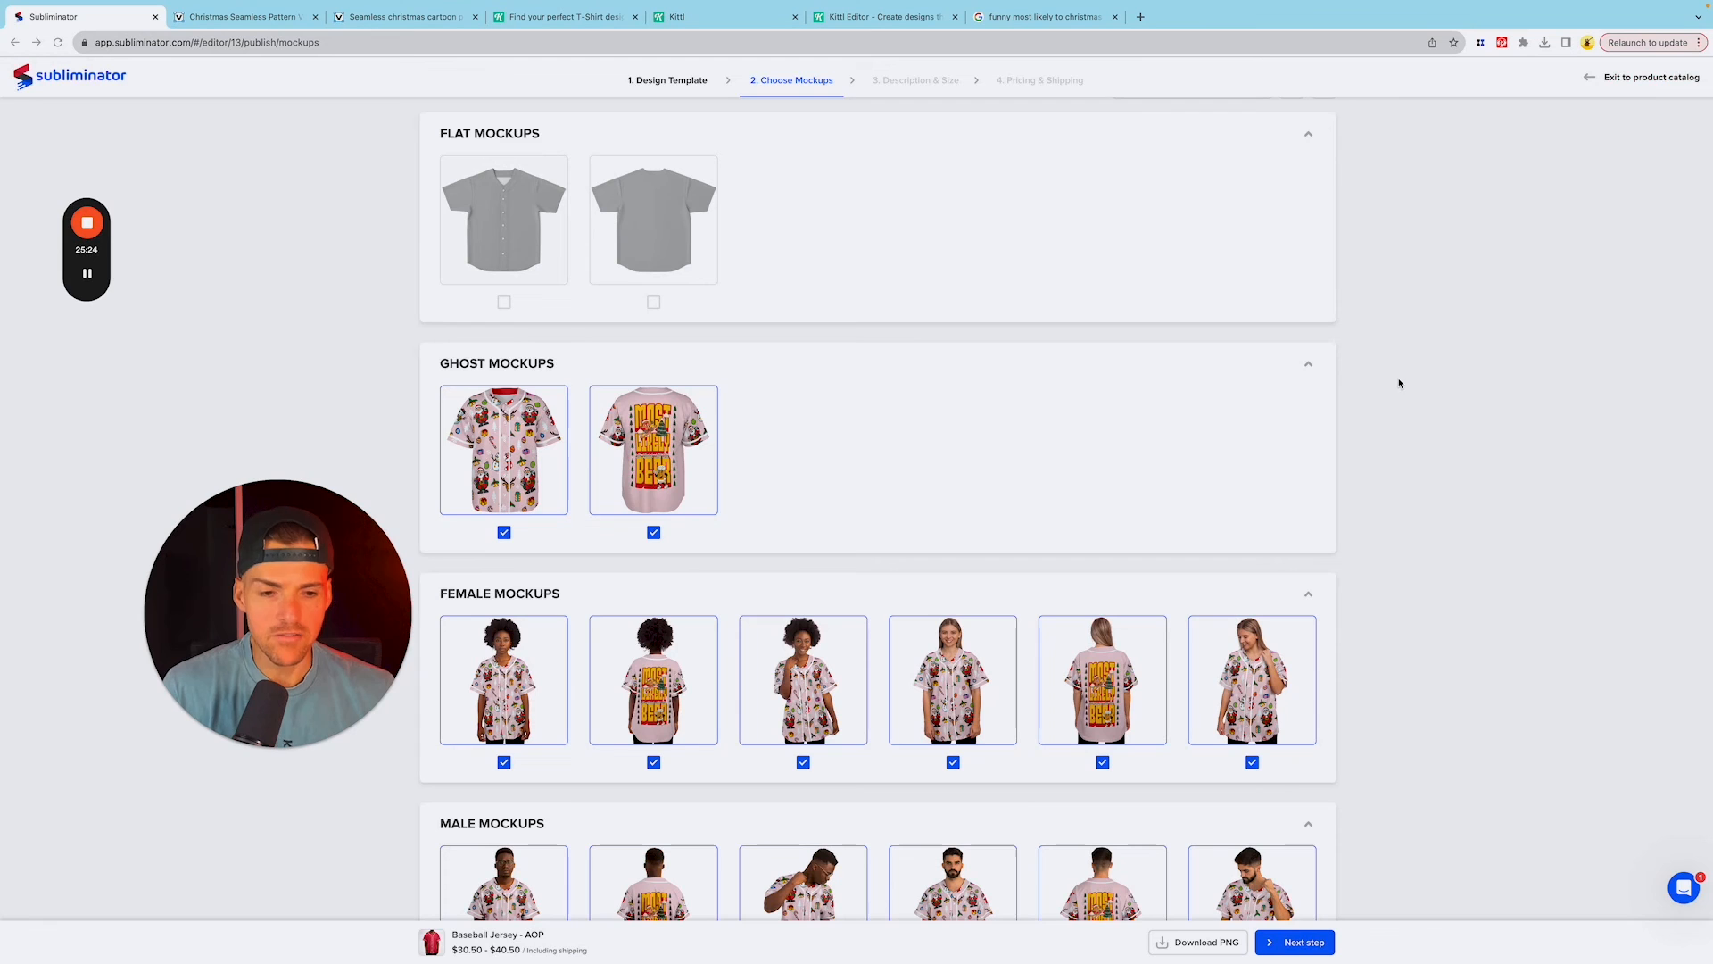
Step: Inspect enlarged previews of the generated male backside, male pose and female backside mockups
{"action": "scroll", "coordinate": [1380, 604], "scroll_direction": "down", "scroll_amount": 3}
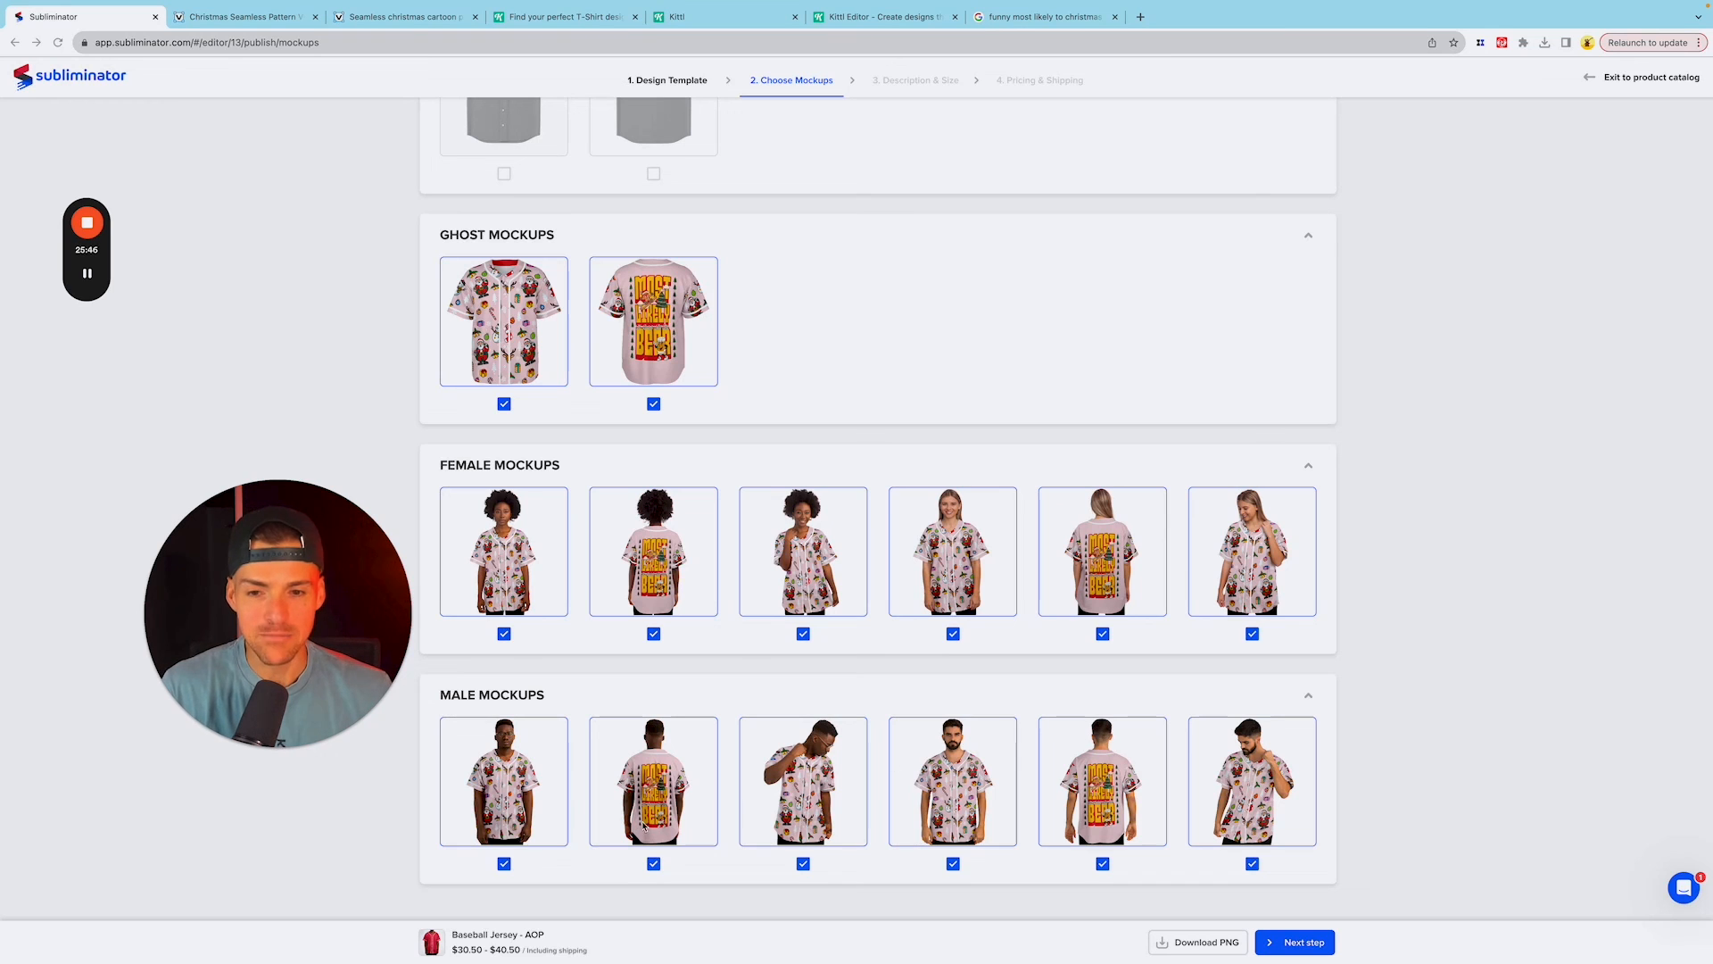
{"action": "left_click", "coordinate": [652, 785]}
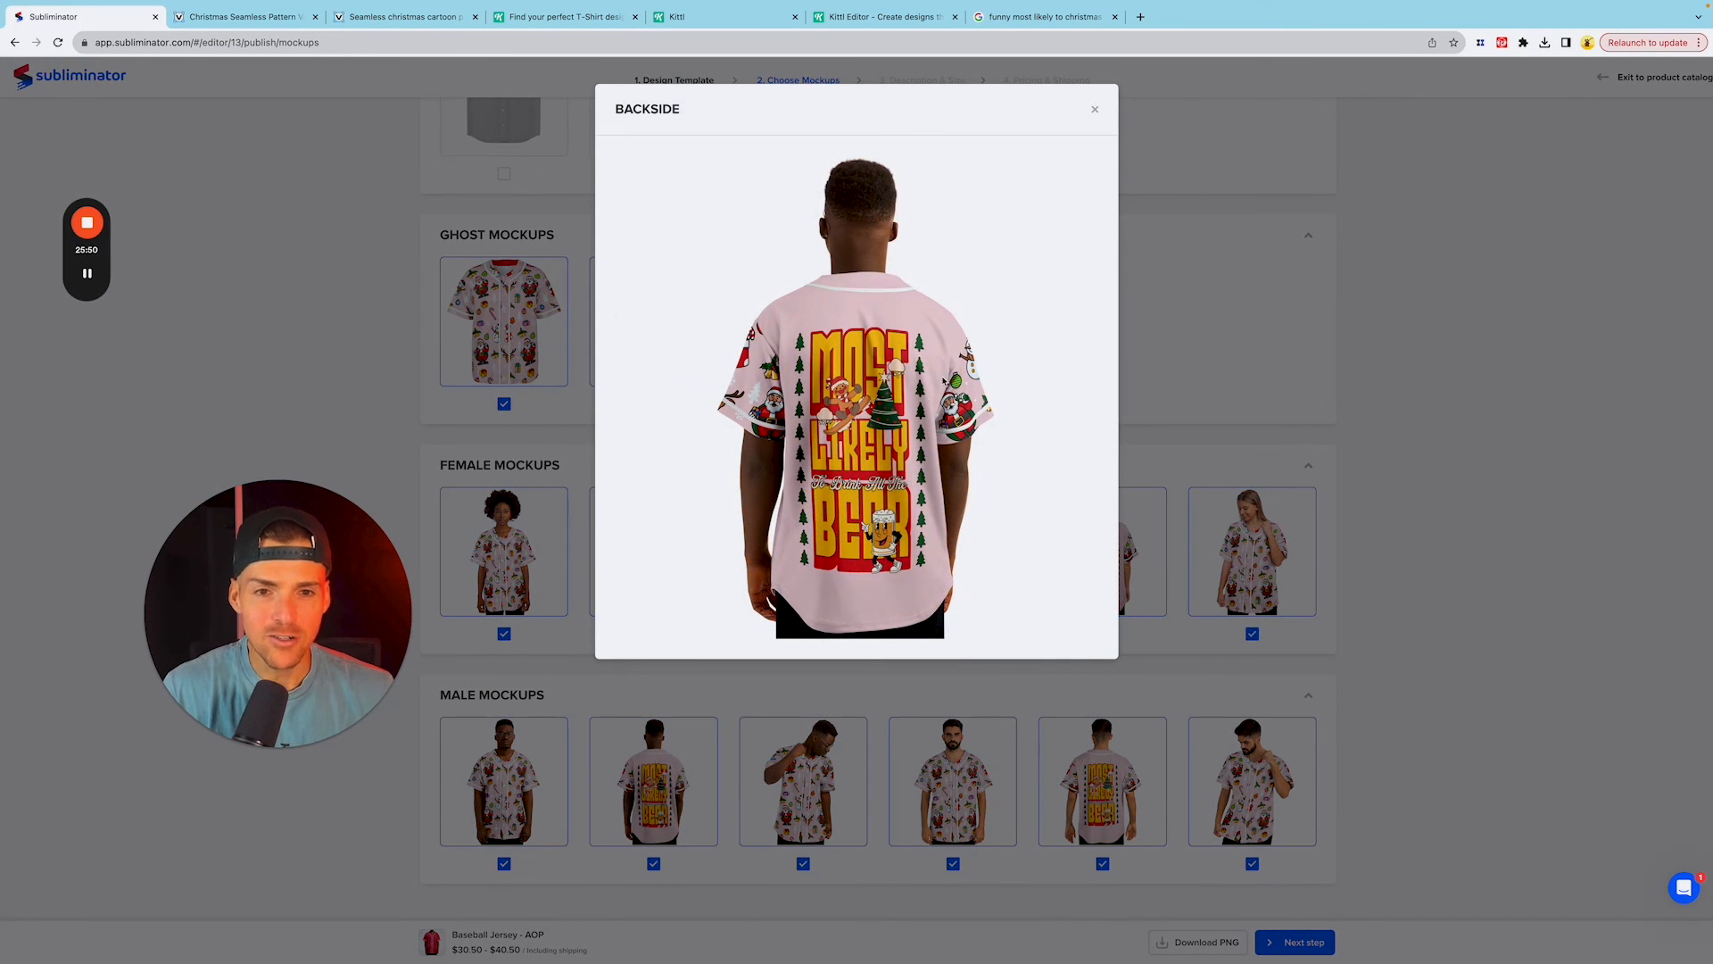
{"action": "left_click", "coordinate": [1095, 109]}
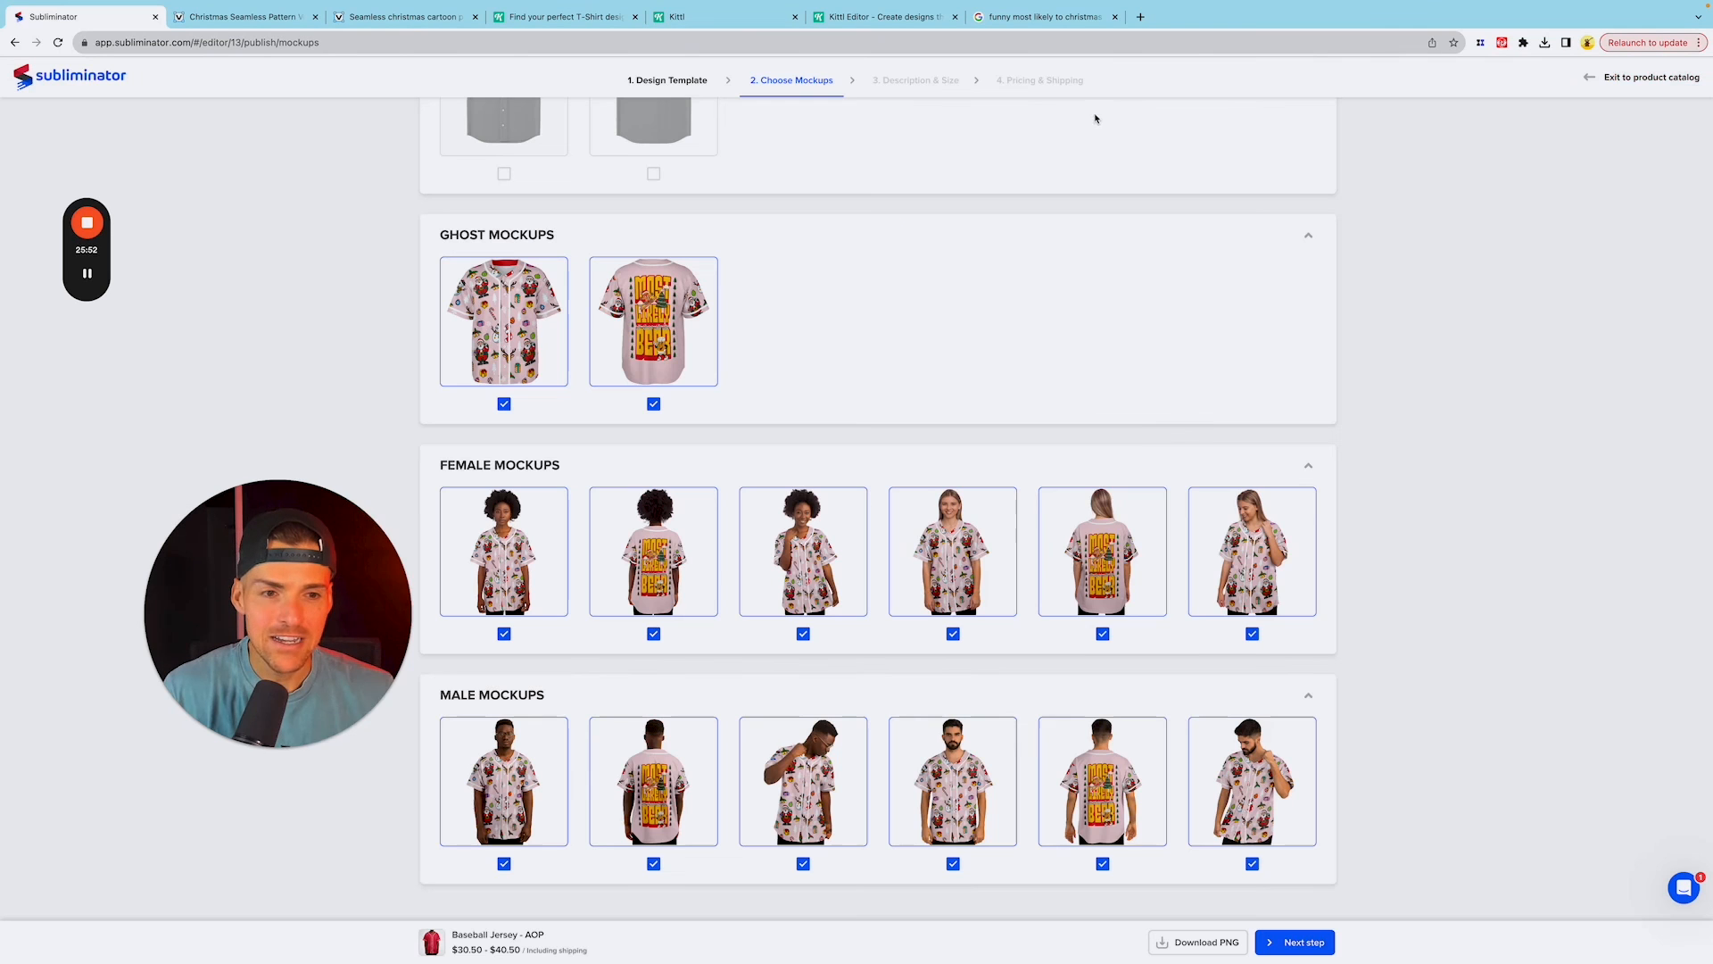
{"action": "left_click", "coordinate": [800, 803]}
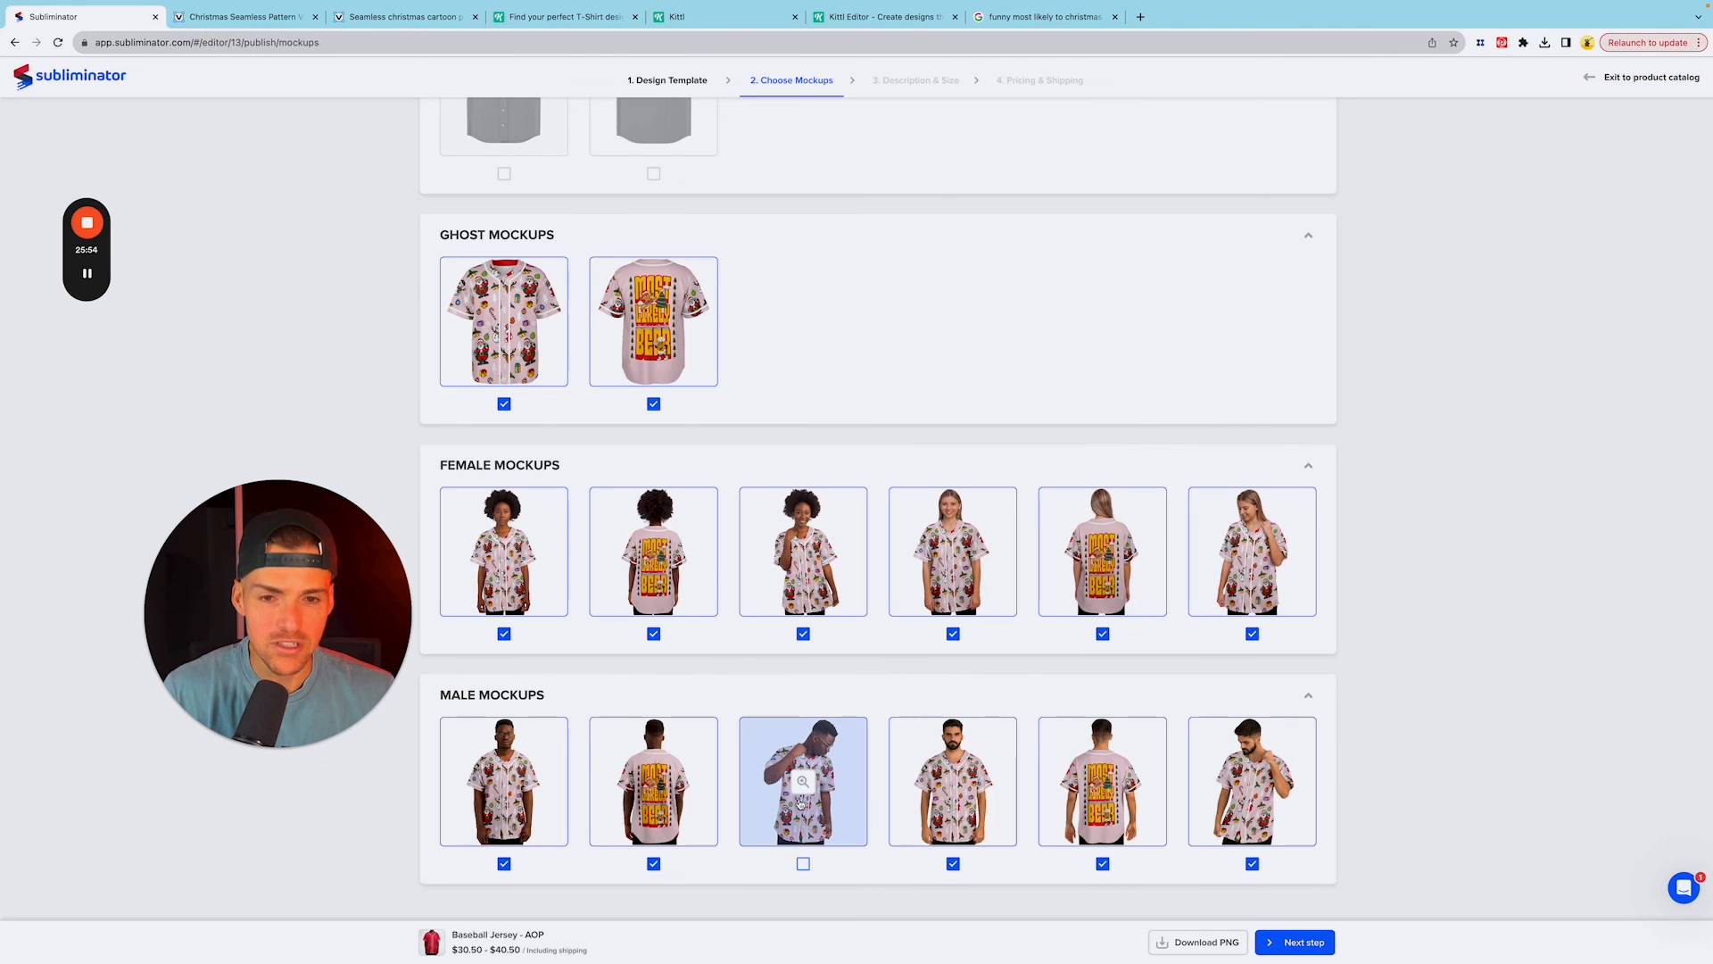
{"action": "left_click", "coordinate": [803, 782]}
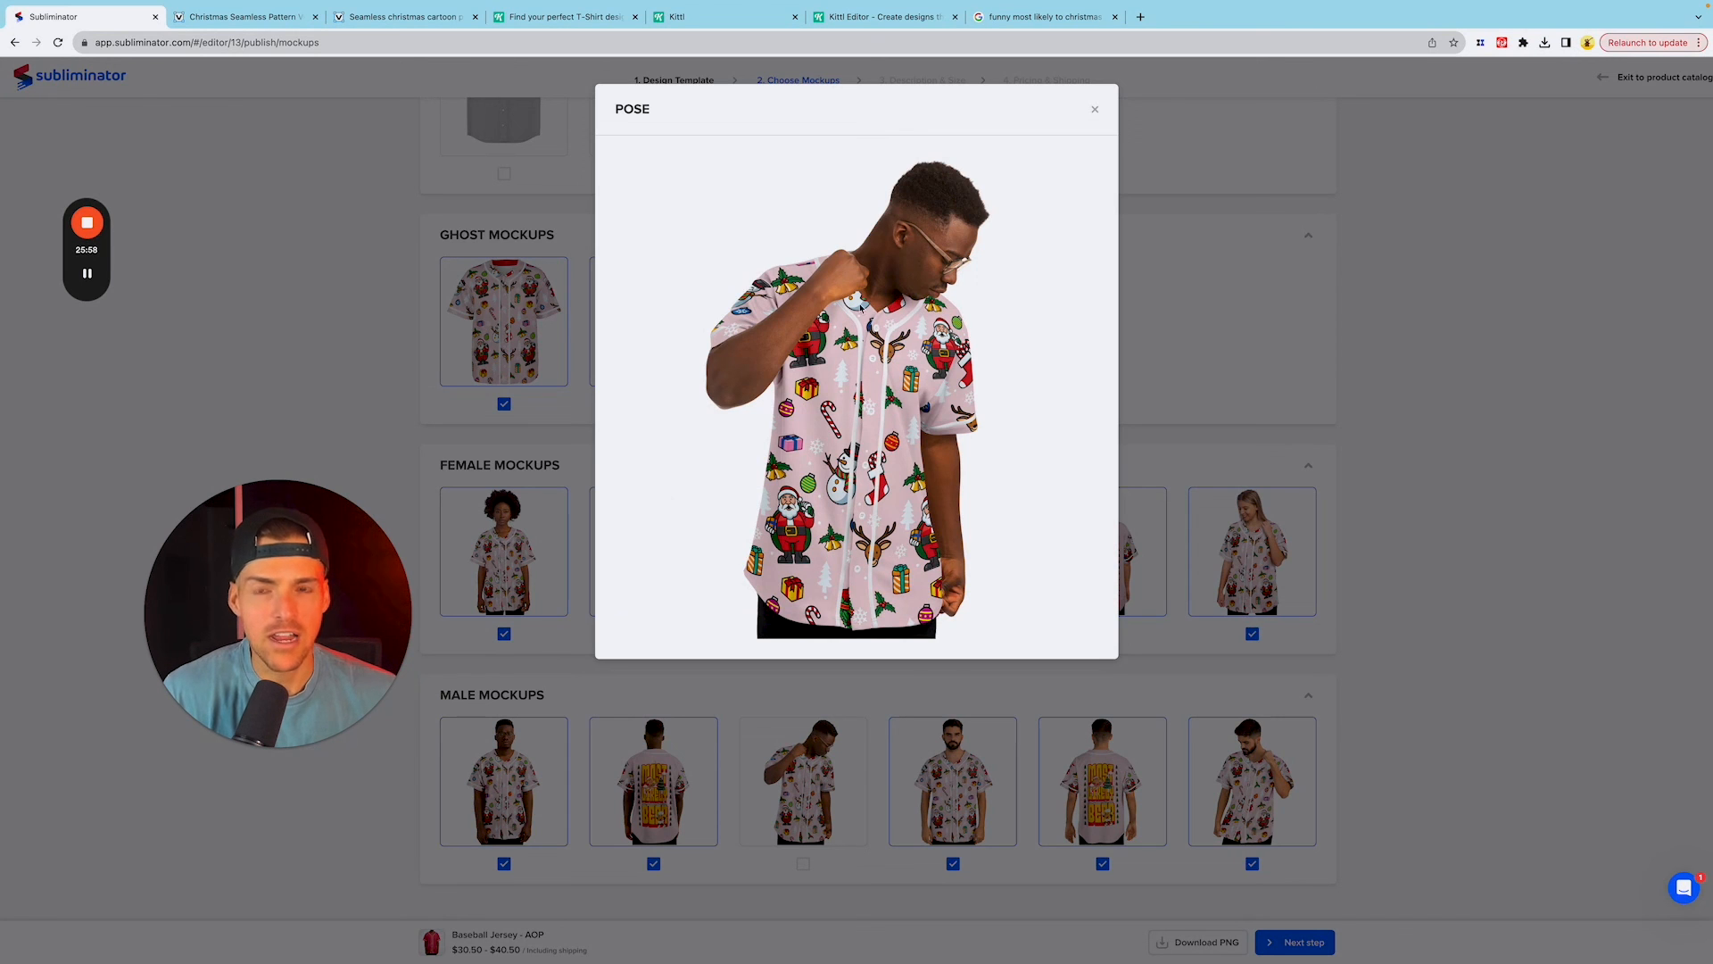
{"action": "left_click", "coordinate": [1095, 108]}
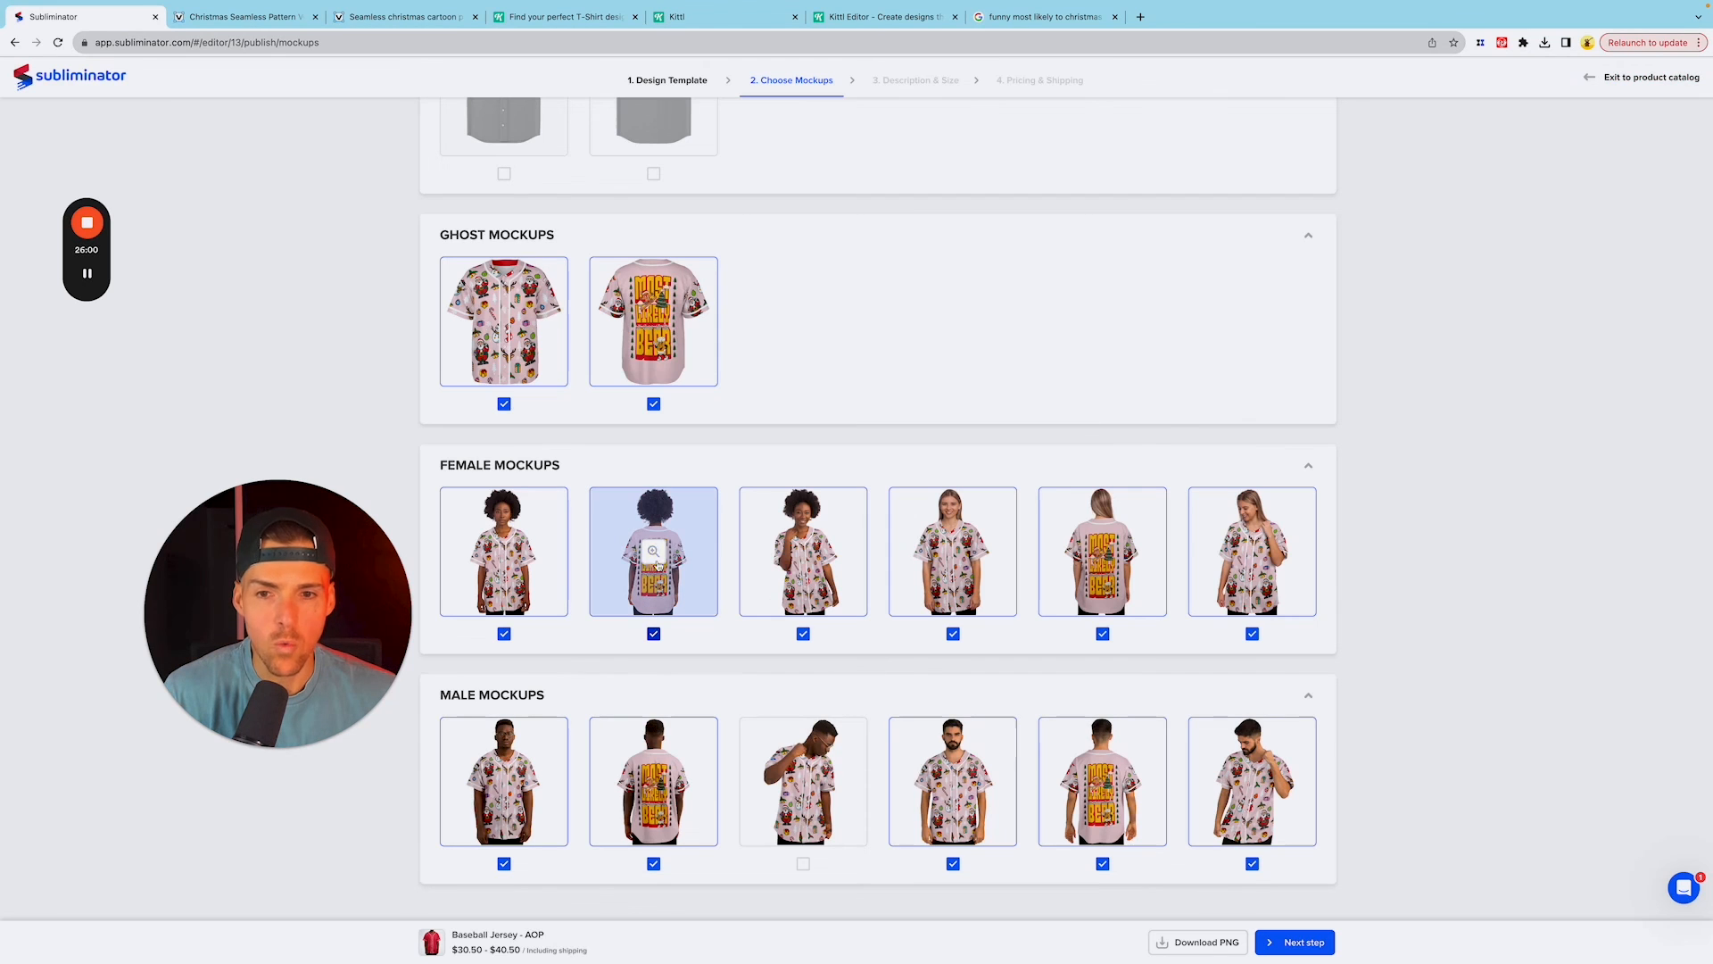
{"action": "left_click", "coordinate": [664, 571]}
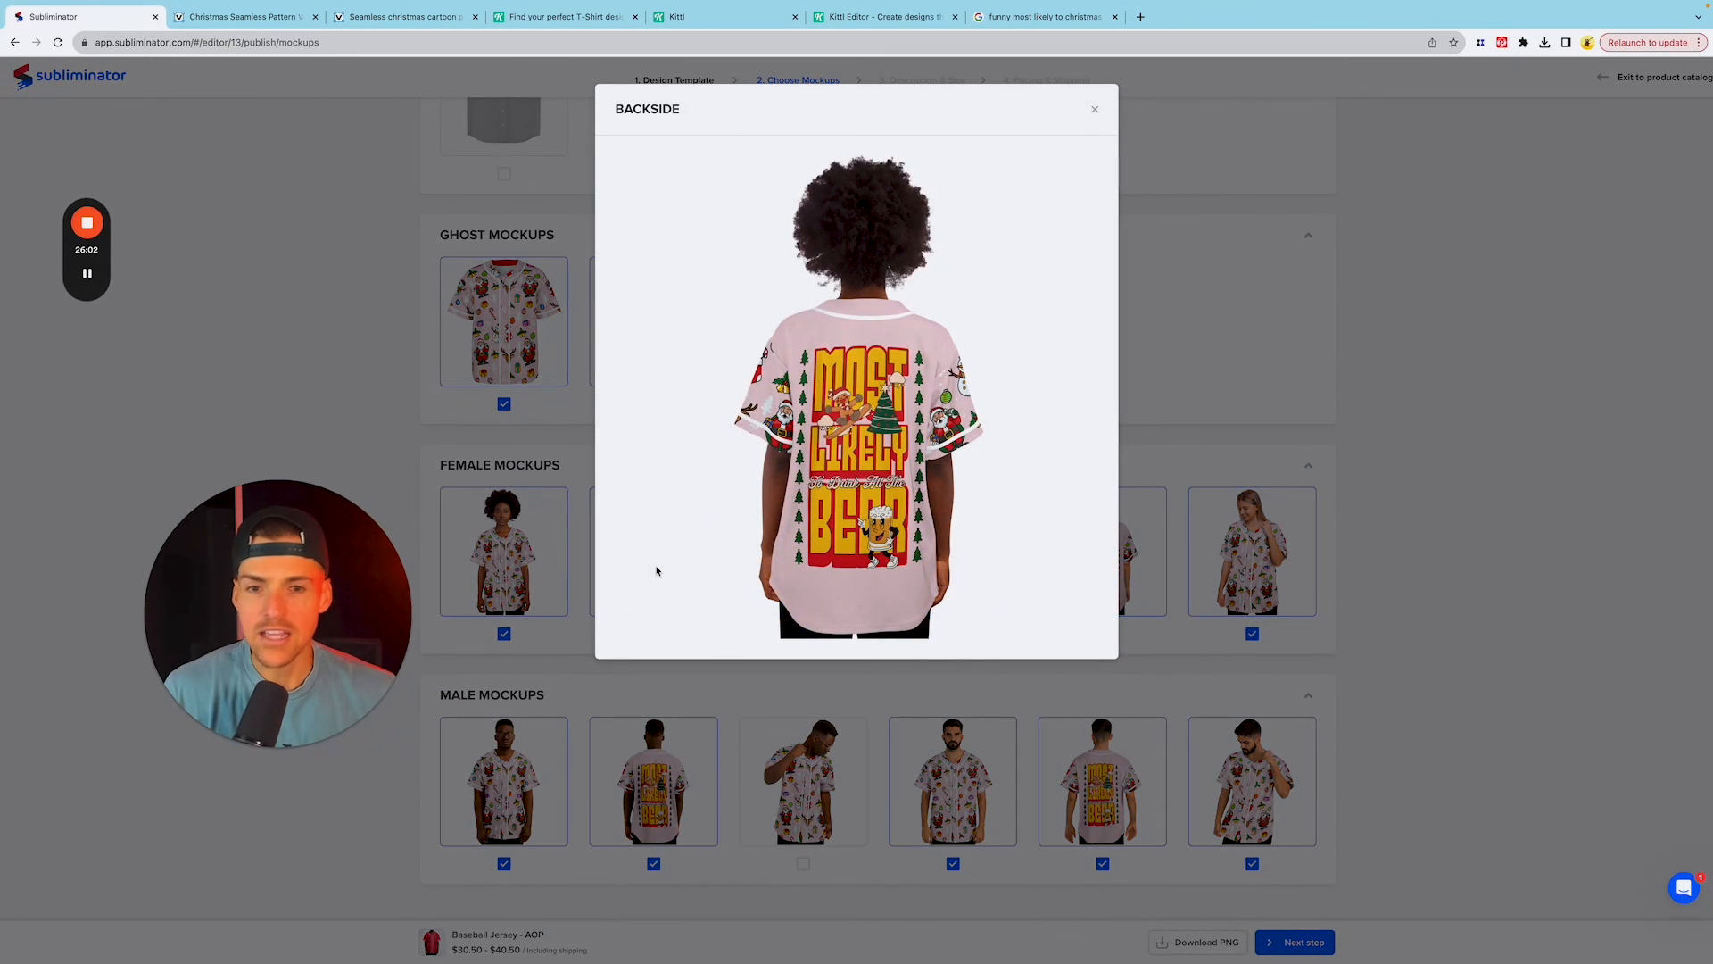